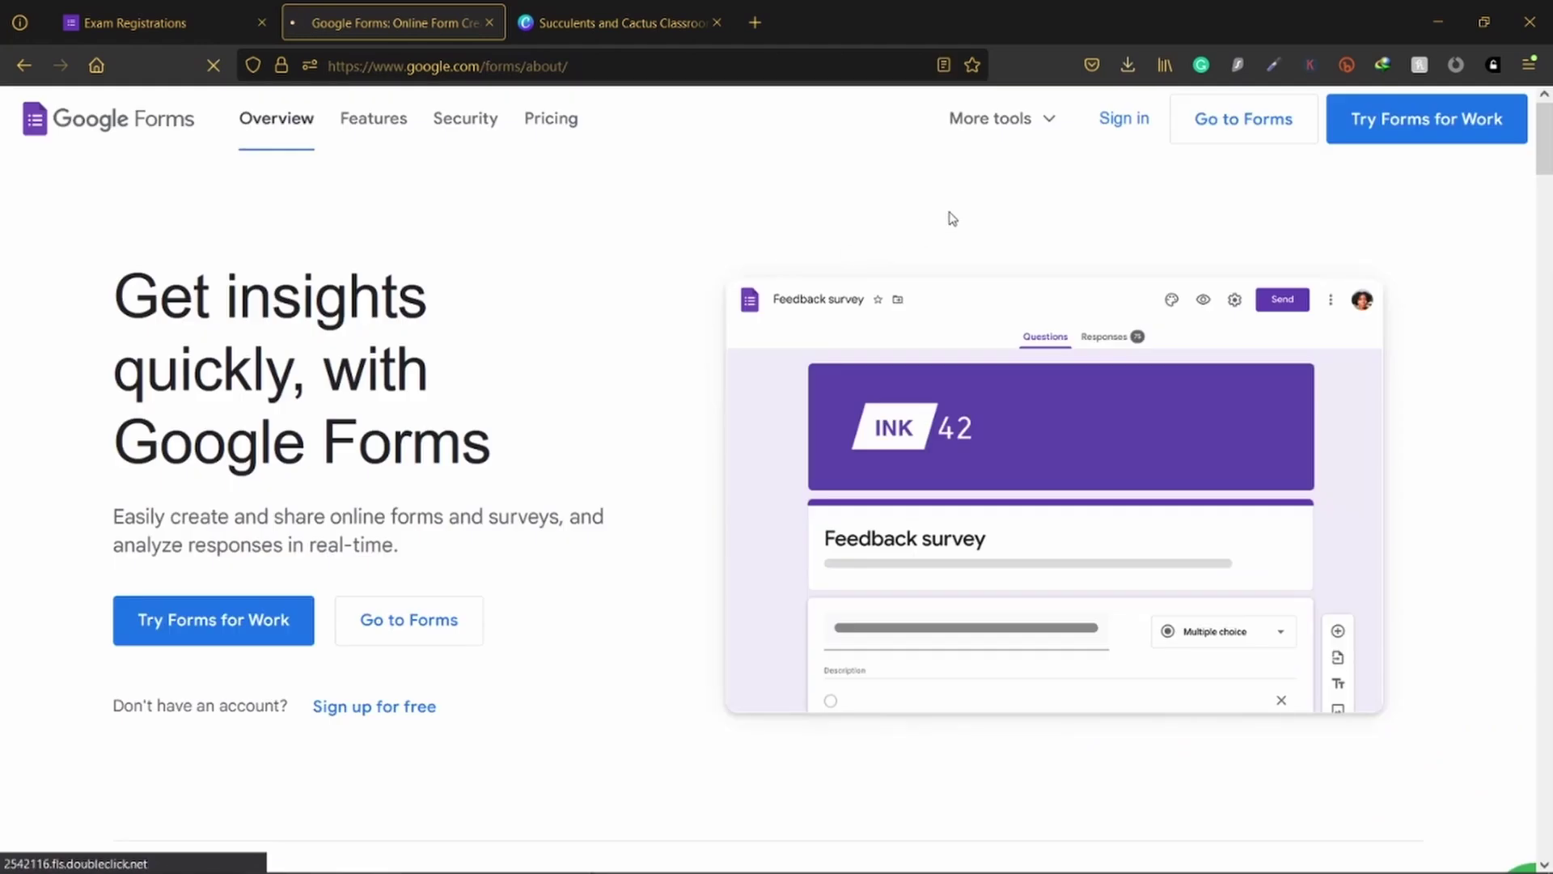
Step: Go to the Google Forms home page and browse the Recent forms list
click(1214, 124)
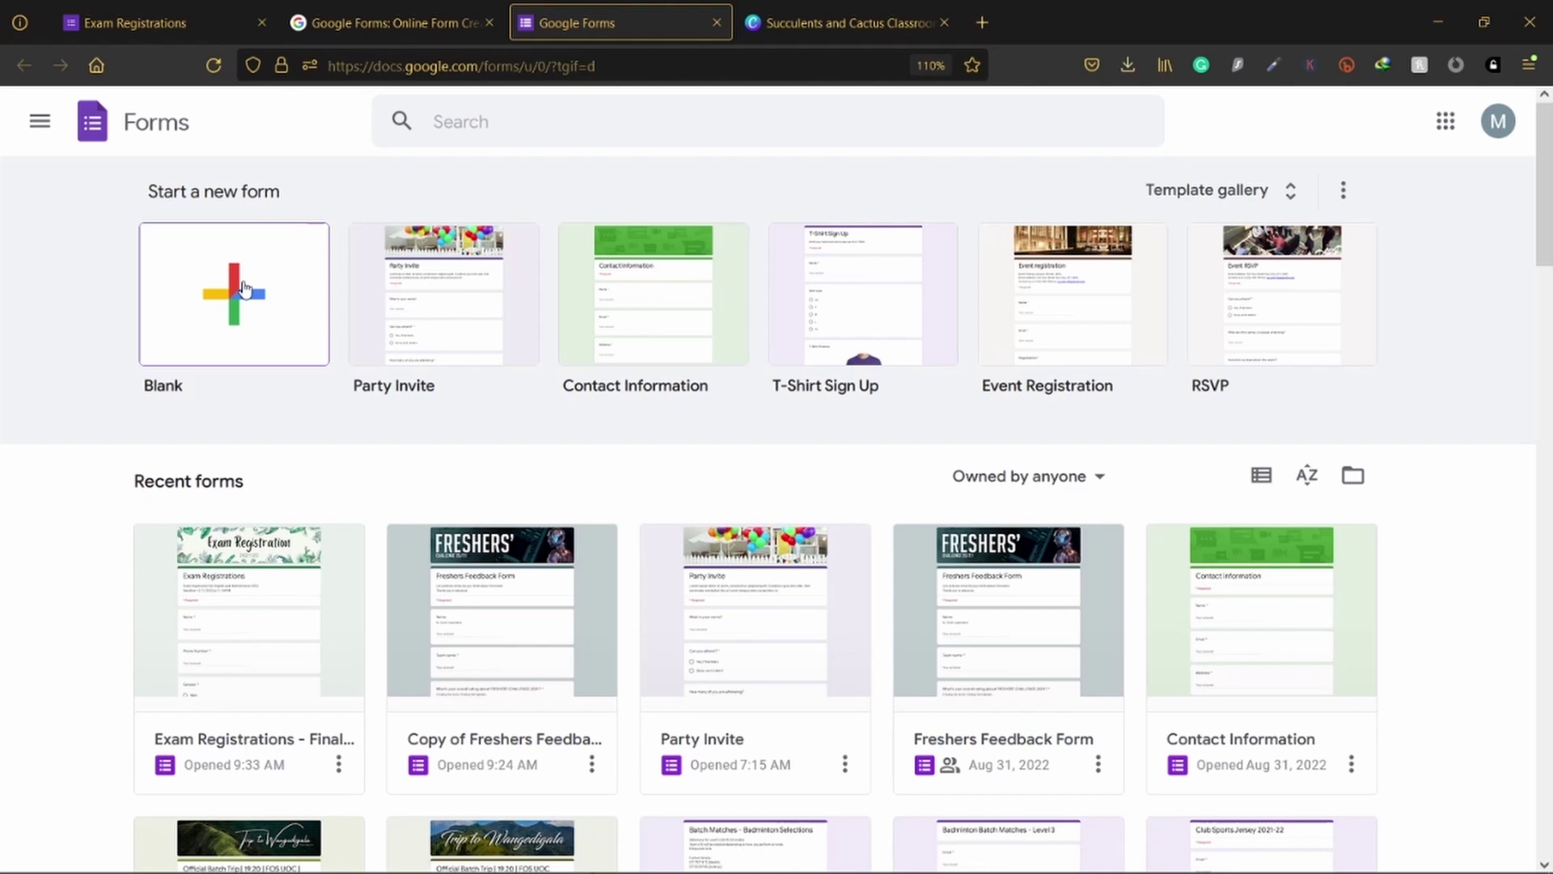
scroll(477, 467, down, 2)
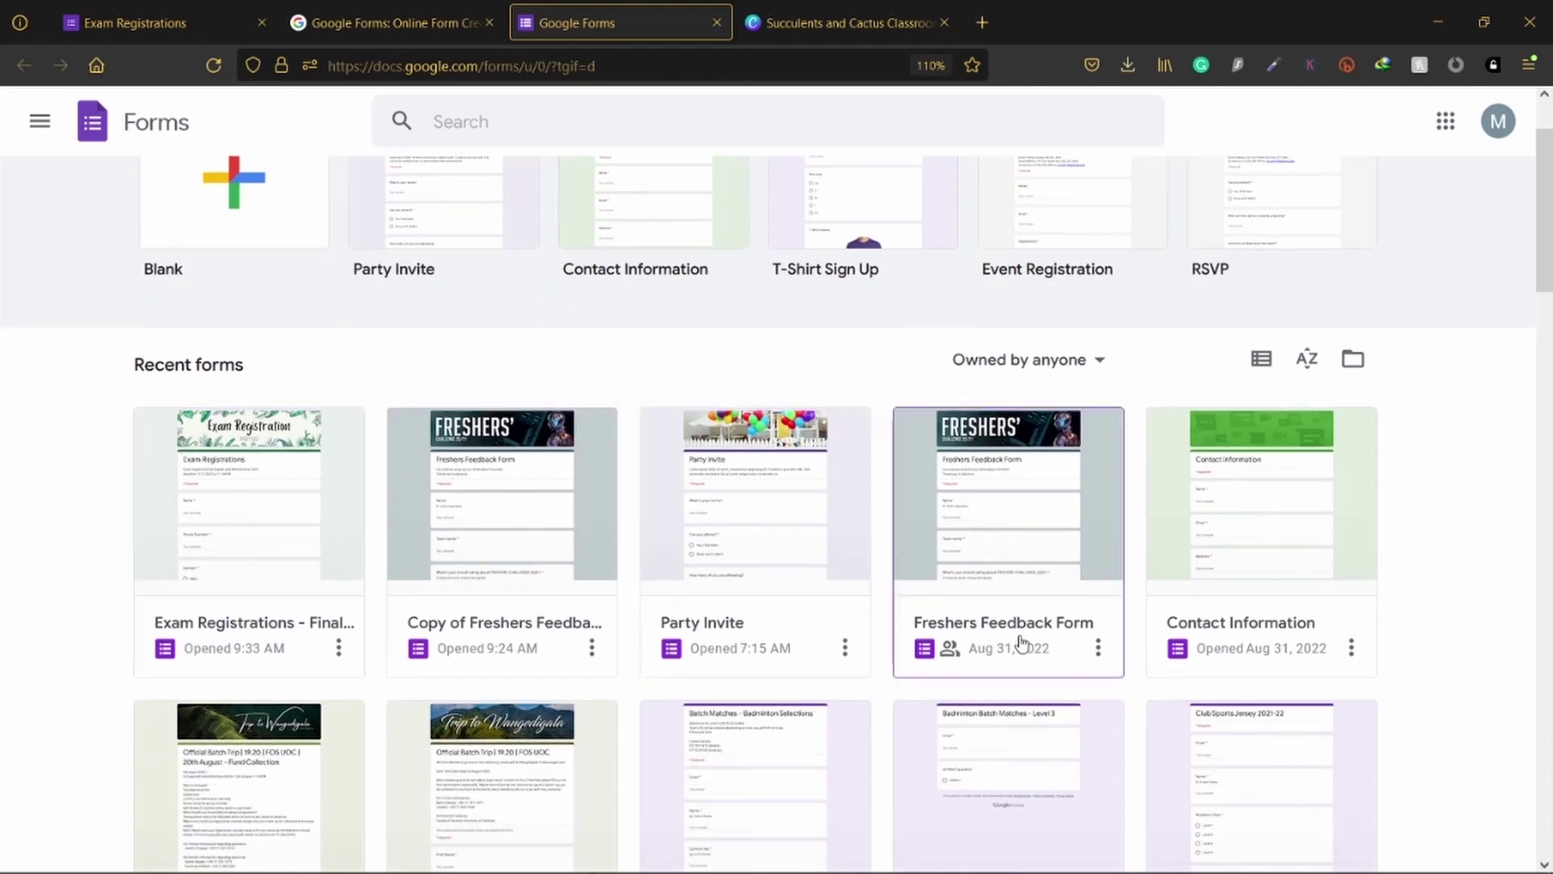
scroll(961, 645, down, 10)
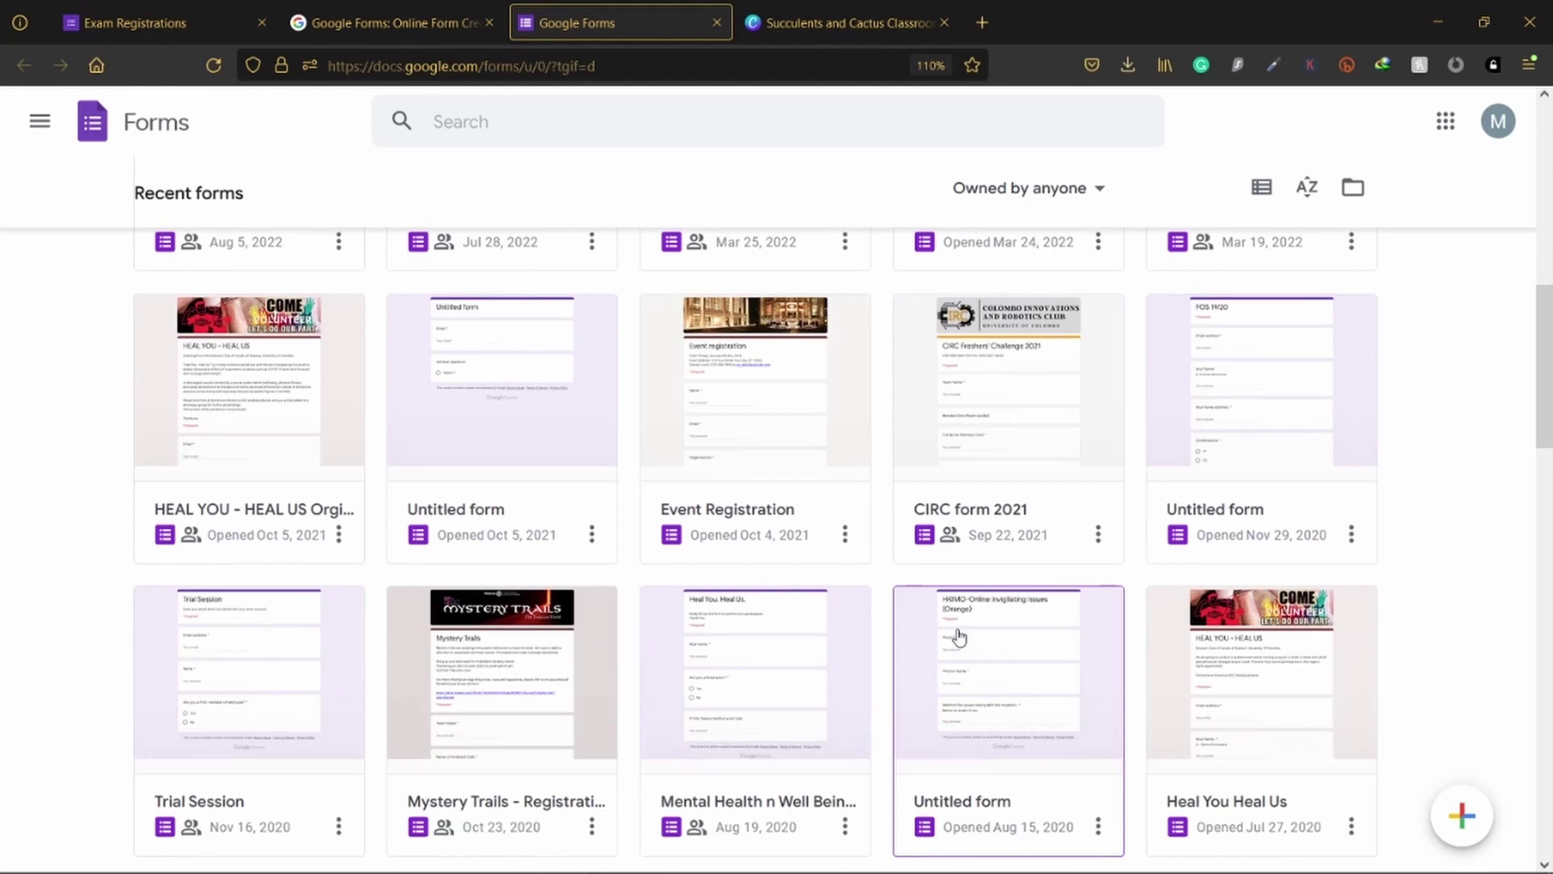
scroll(959, 639, up, 15)
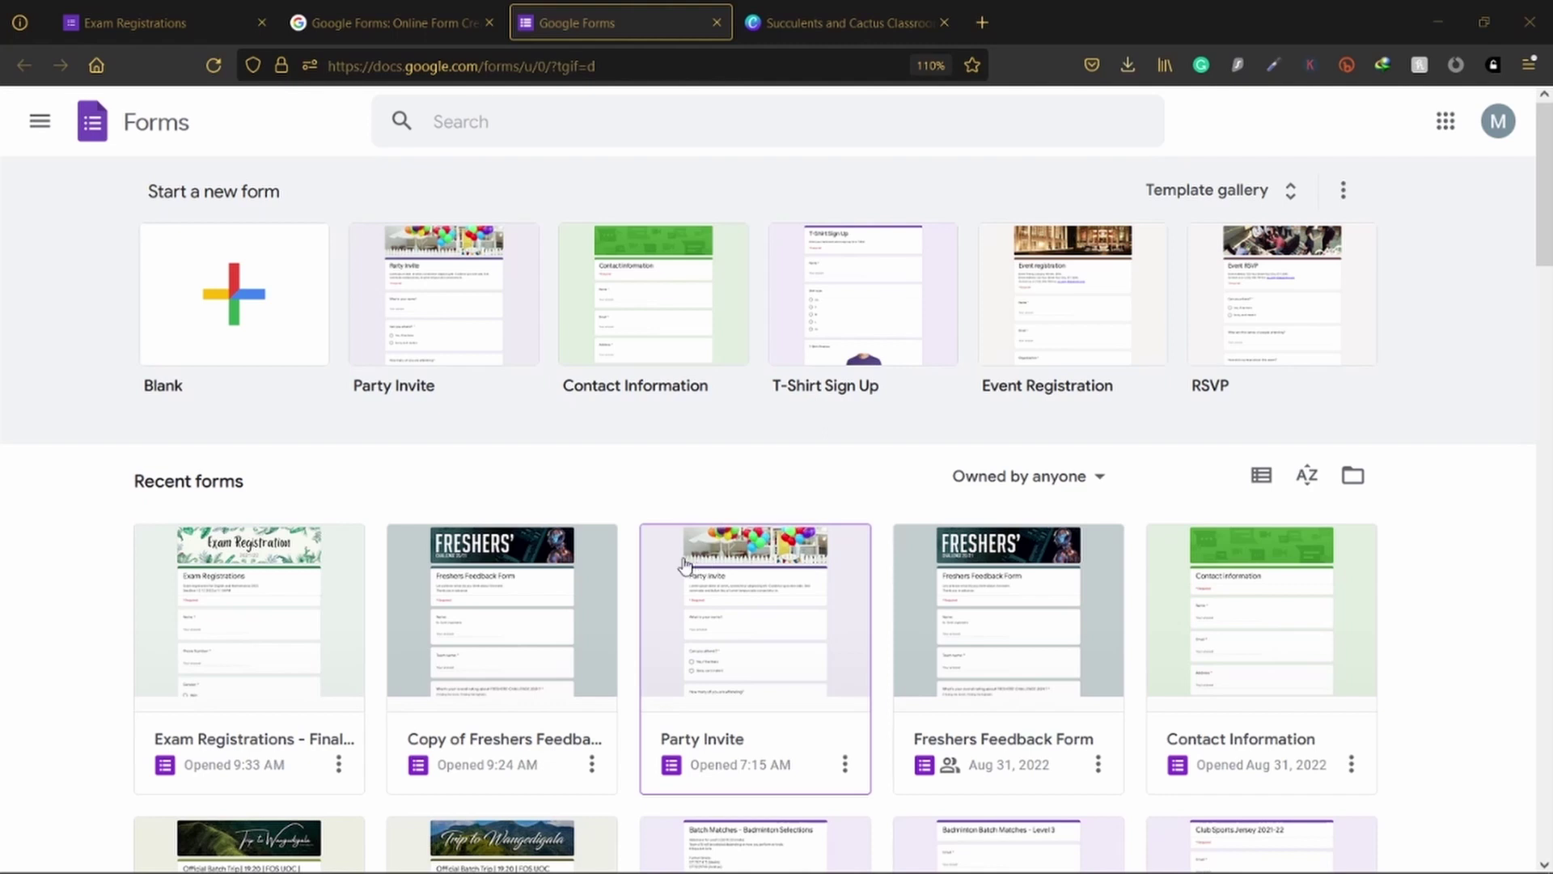
Step: On the Exam Registrations form, select the Name field and answer Gender as Female
click(77, 9)
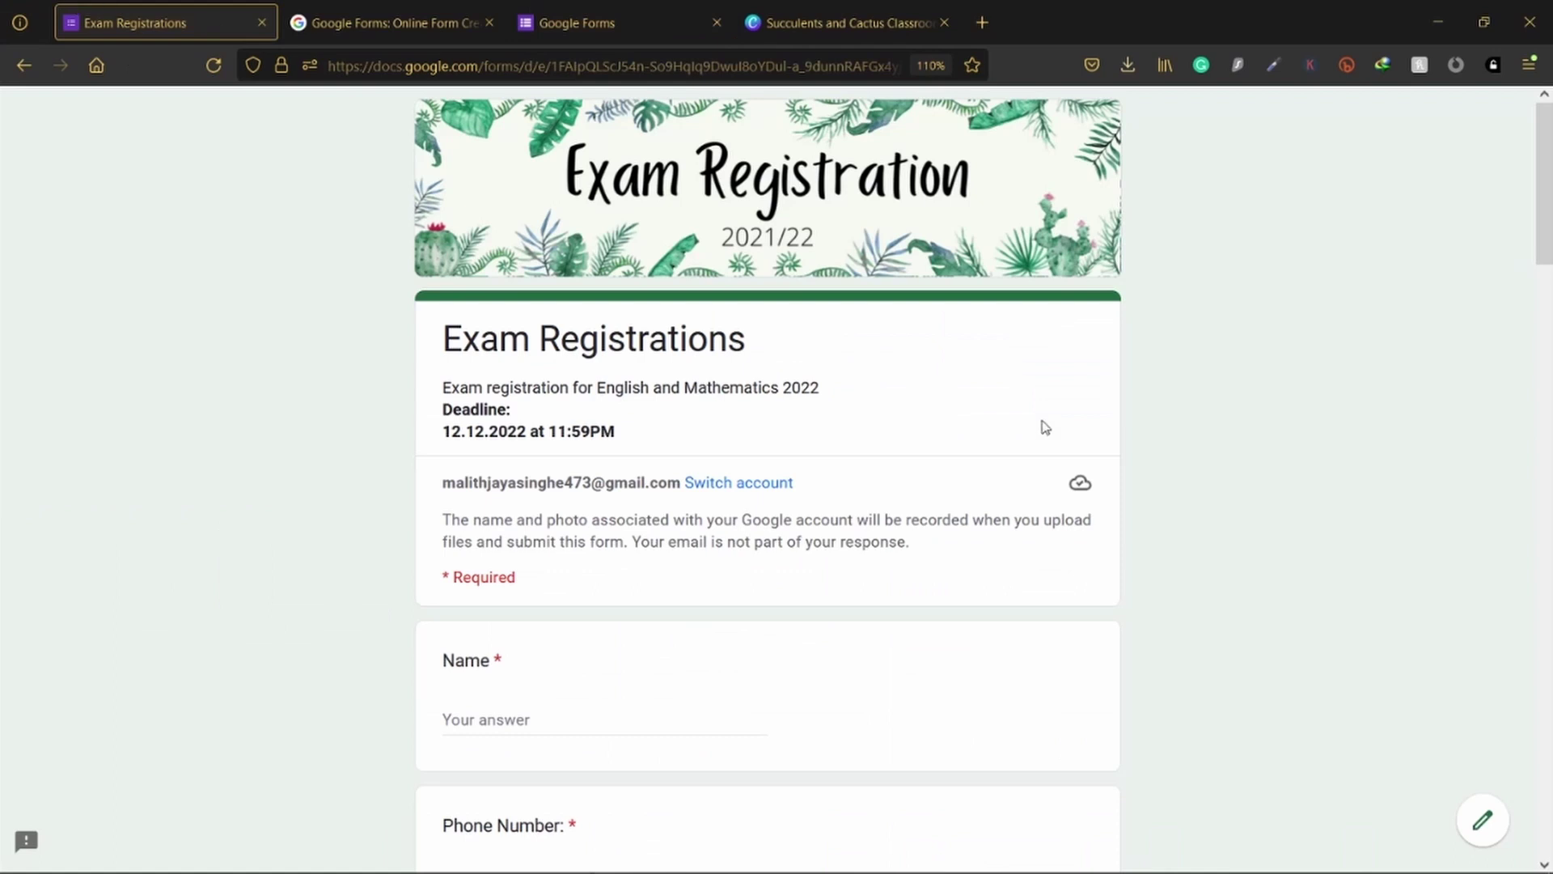
scroll(1259, 458, down, 5)
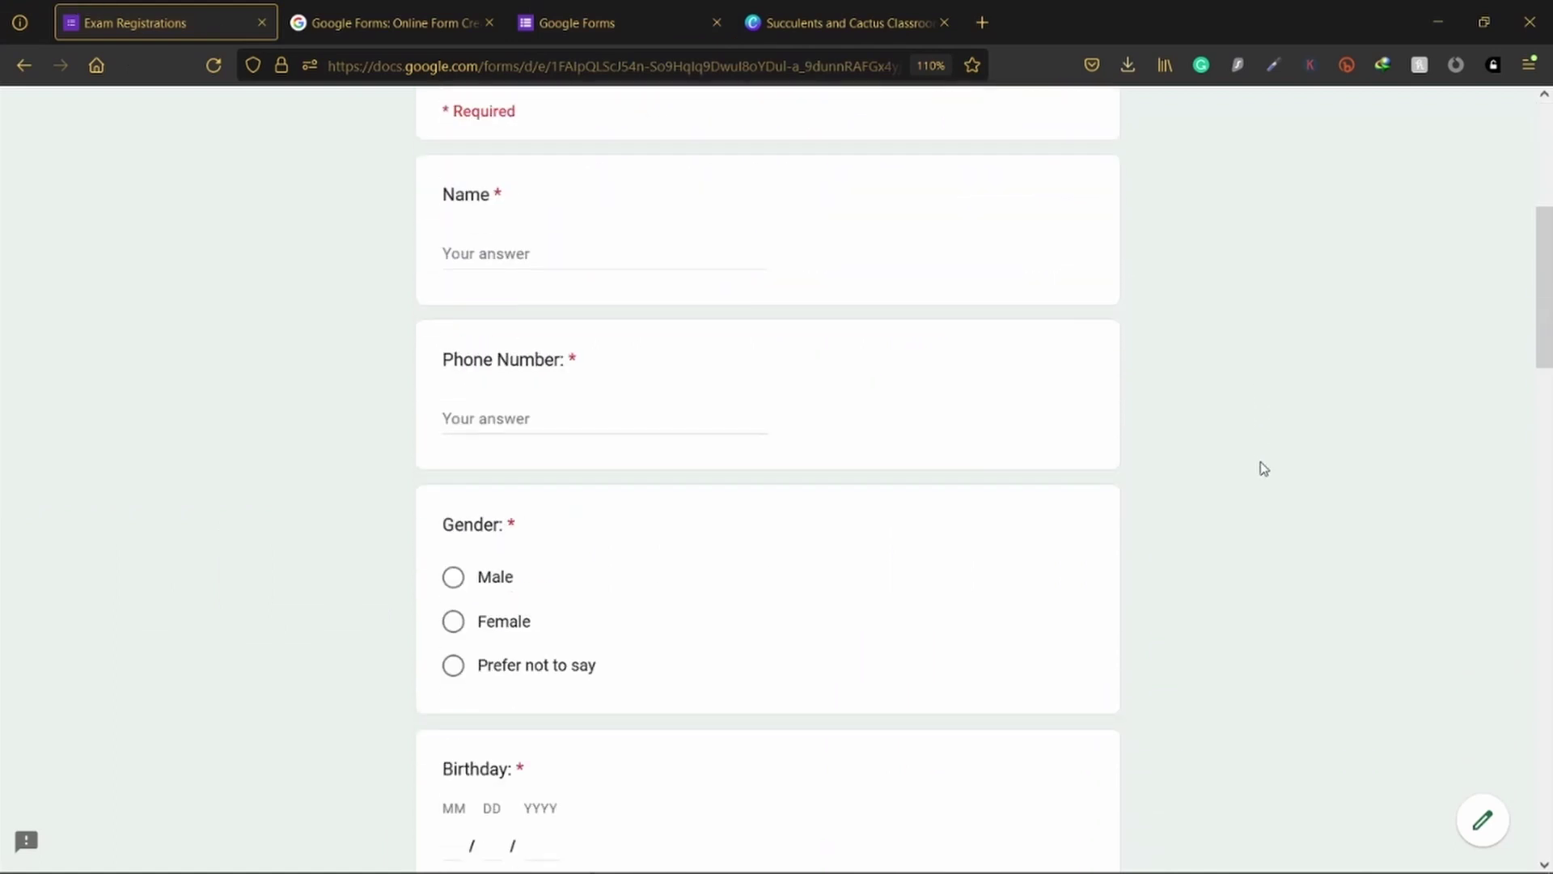
scroll(1262, 469, down, 4)
scroll(1262, 468, up, 4)
click(523, 255)
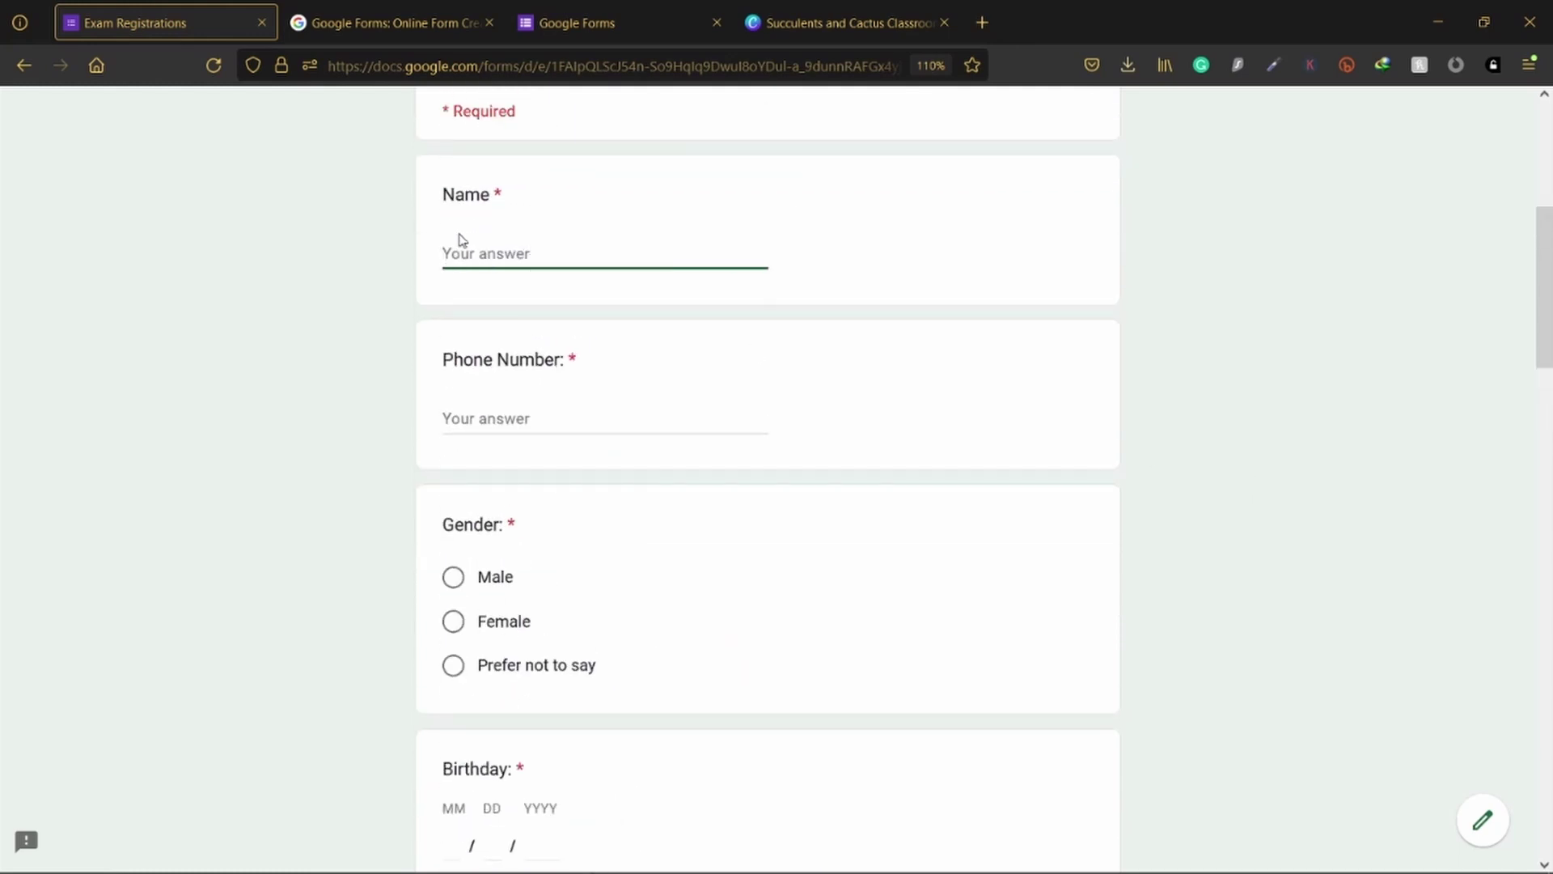
scroll(579, 467, down, 1)
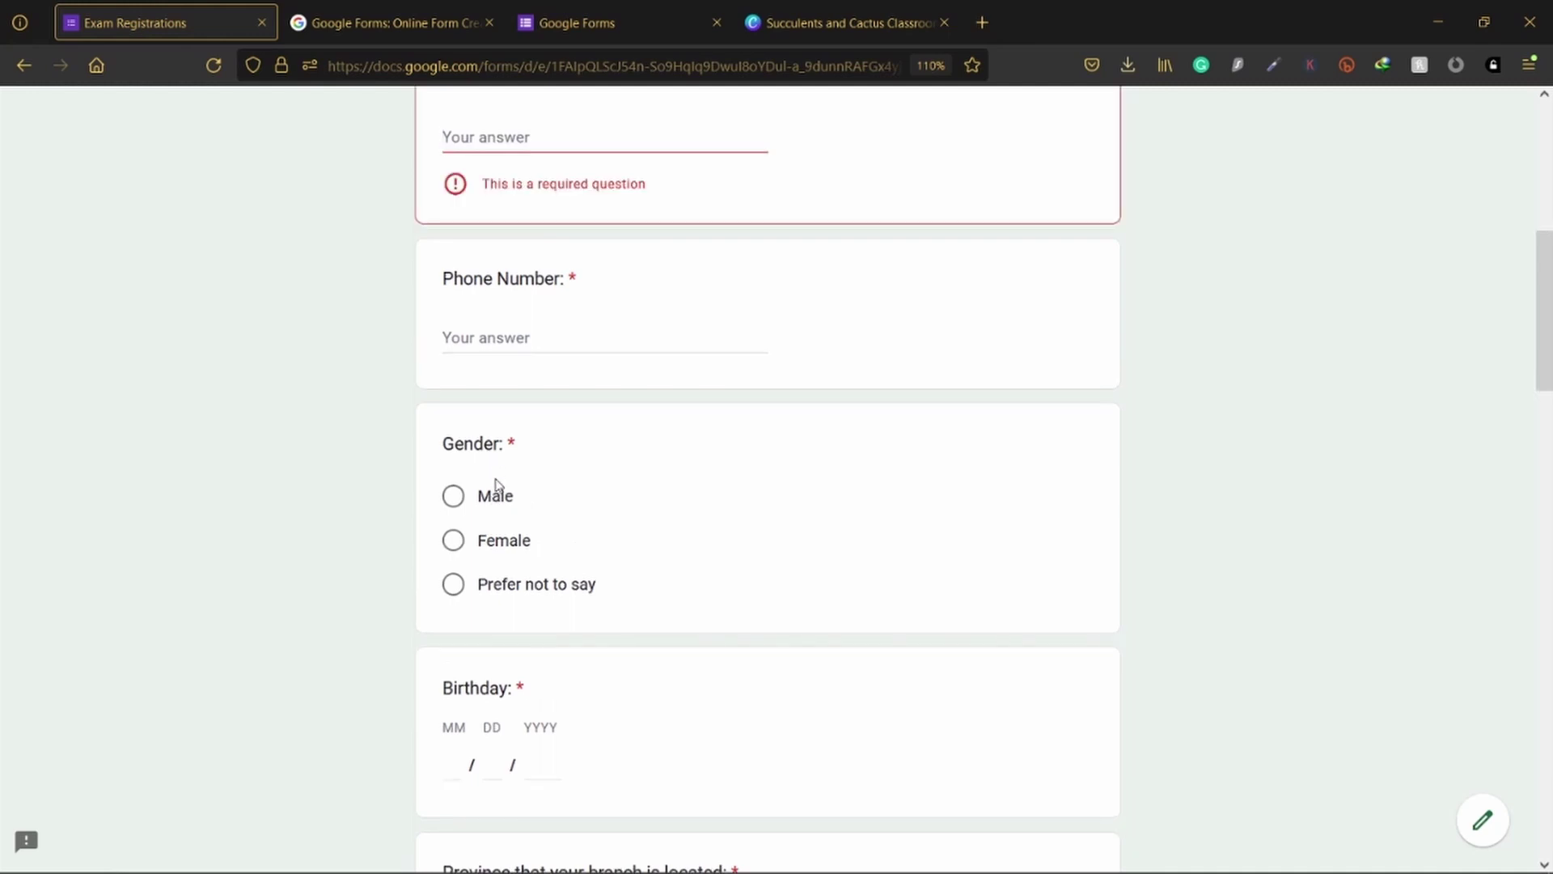
click(537, 543)
Step: Look through the Province dropdown and close it without choosing a province
scroll(534, 501, down, 2)
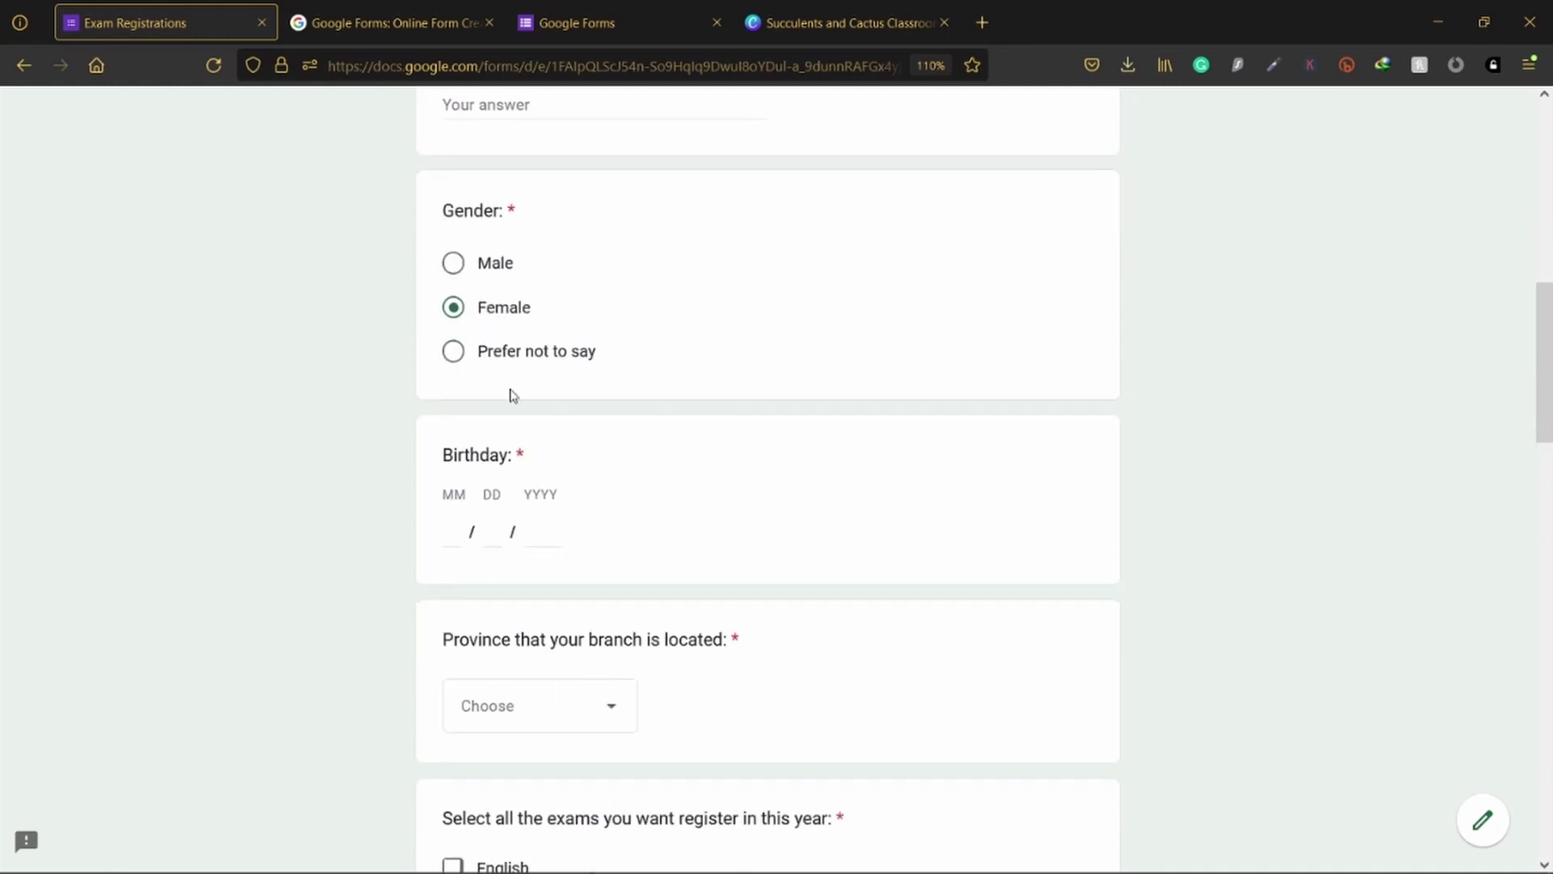
scroll(635, 350, down, 1)
scroll(566, 299, down, 3)
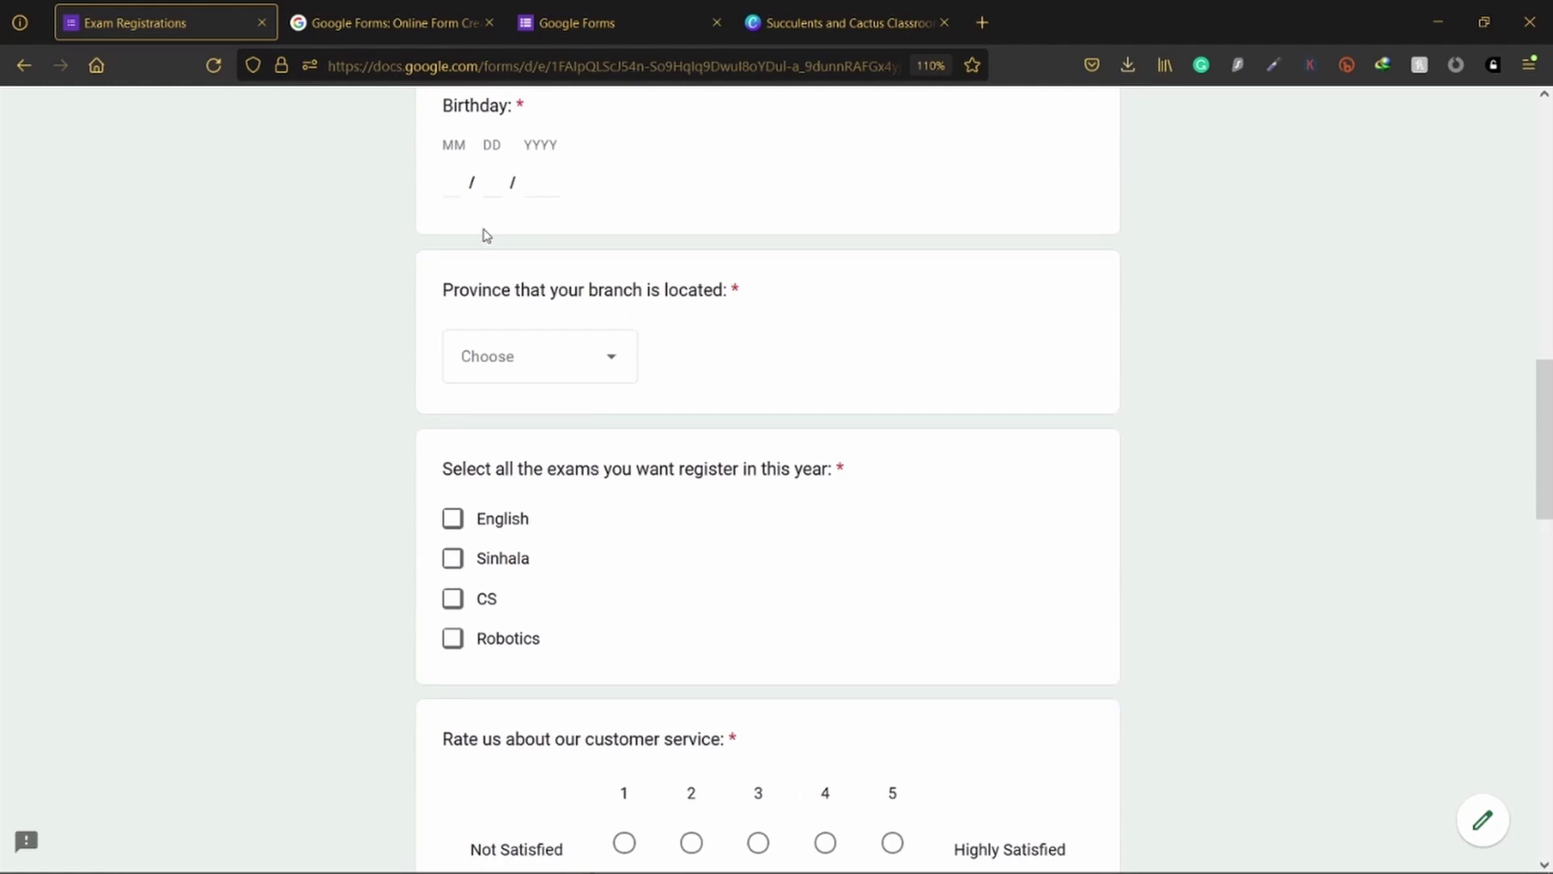
scroll(469, 243, up, 1)
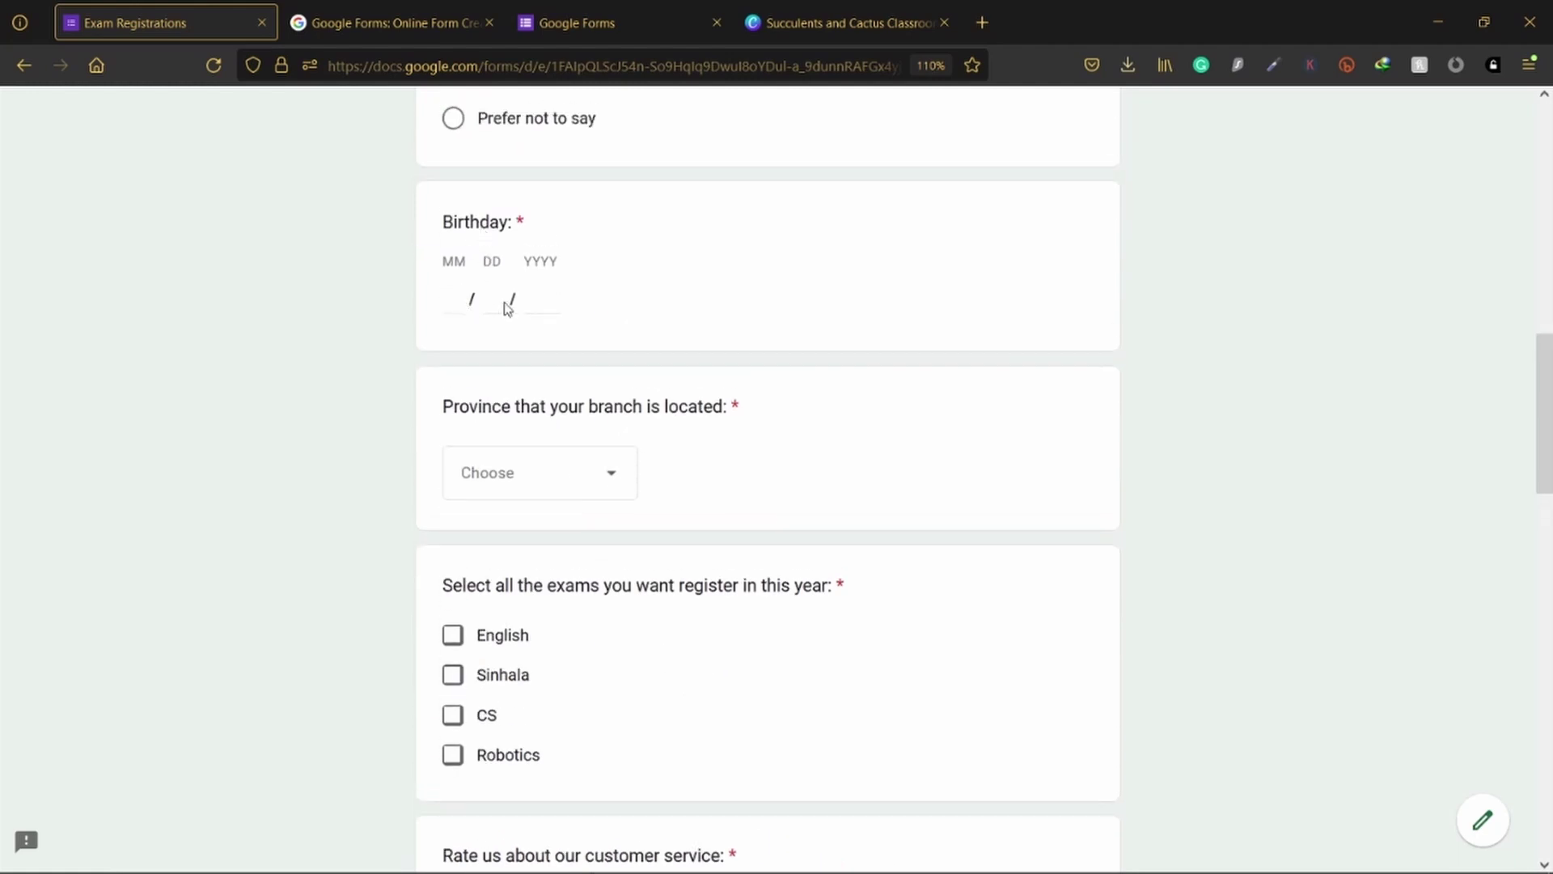
click(540, 489)
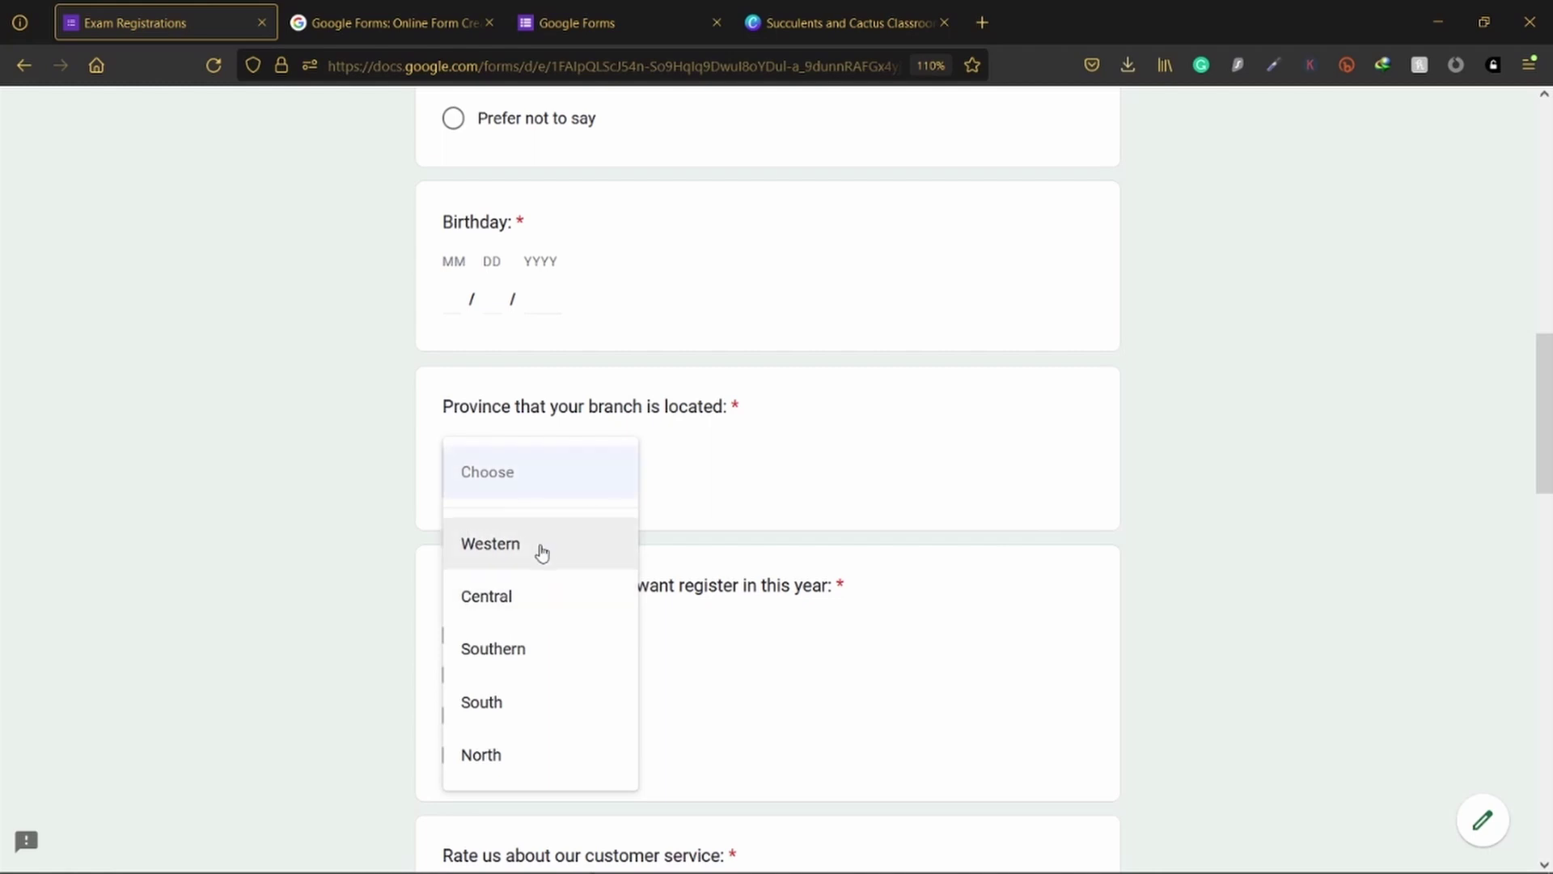
click(361, 454)
Step: Tick the English, Sinhala and CS exams and rate customer service 2
scroll(385, 448, down, 4)
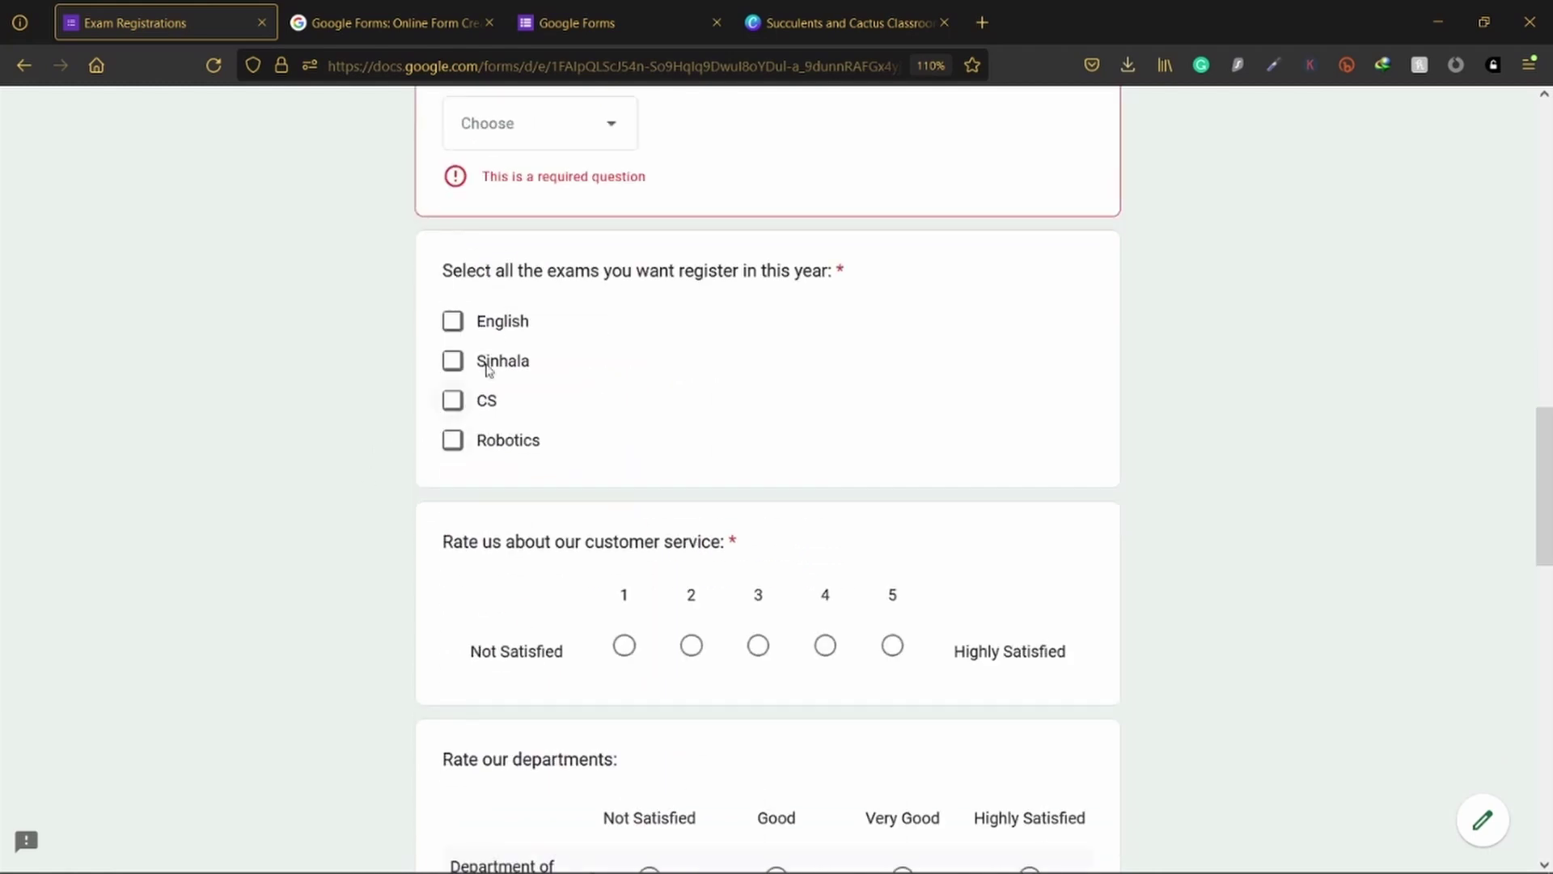
click(500, 321)
click(490, 364)
click(482, 402)
scroll(1084, 437, down, 3)
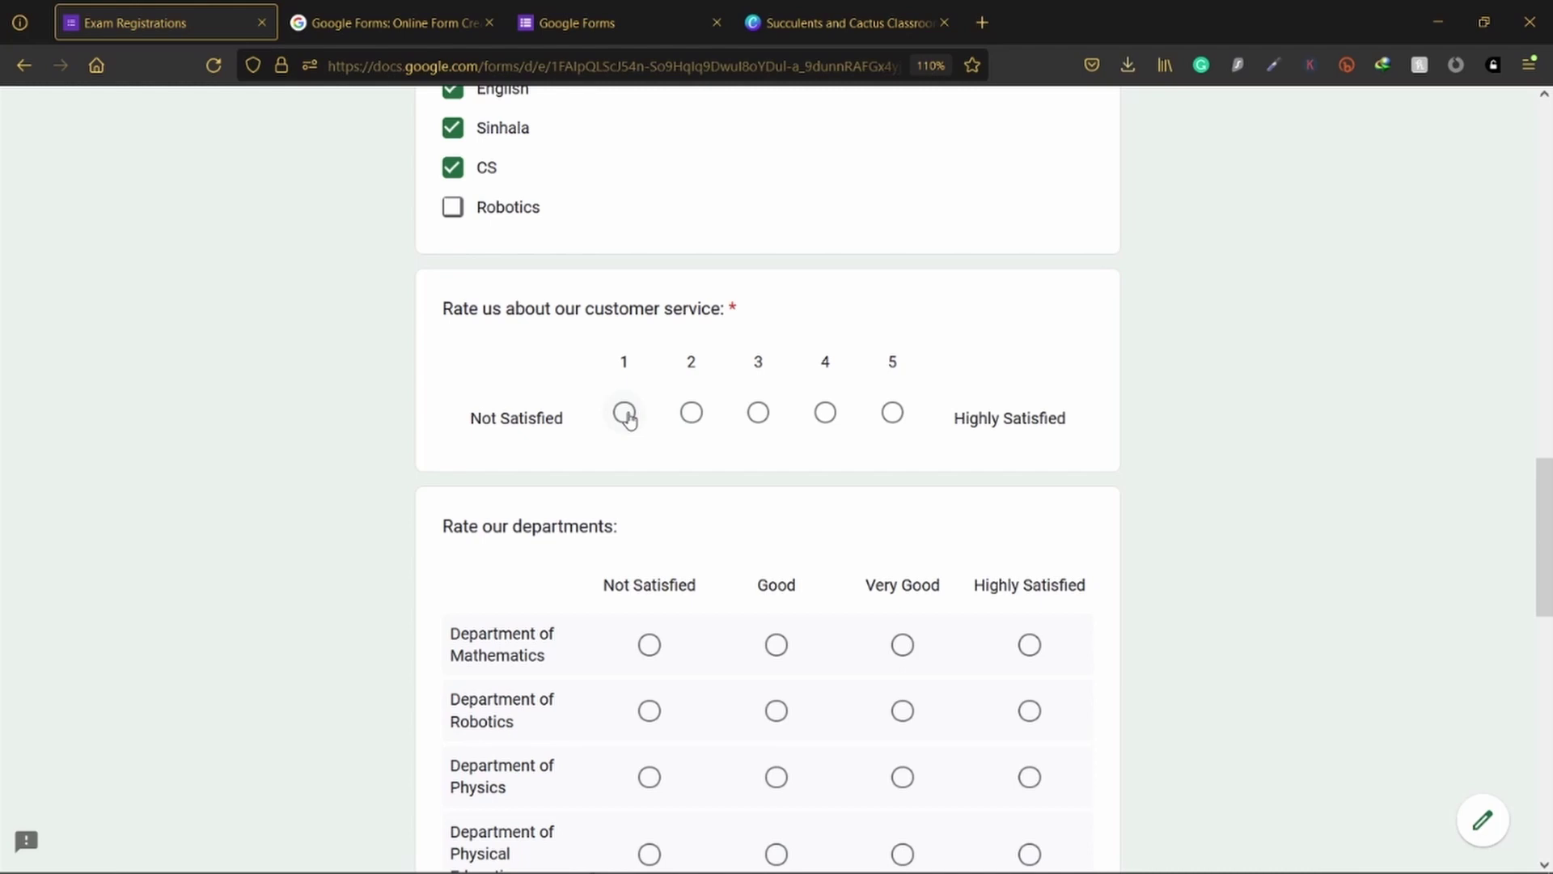
click(624, 414)
click(691, 413)
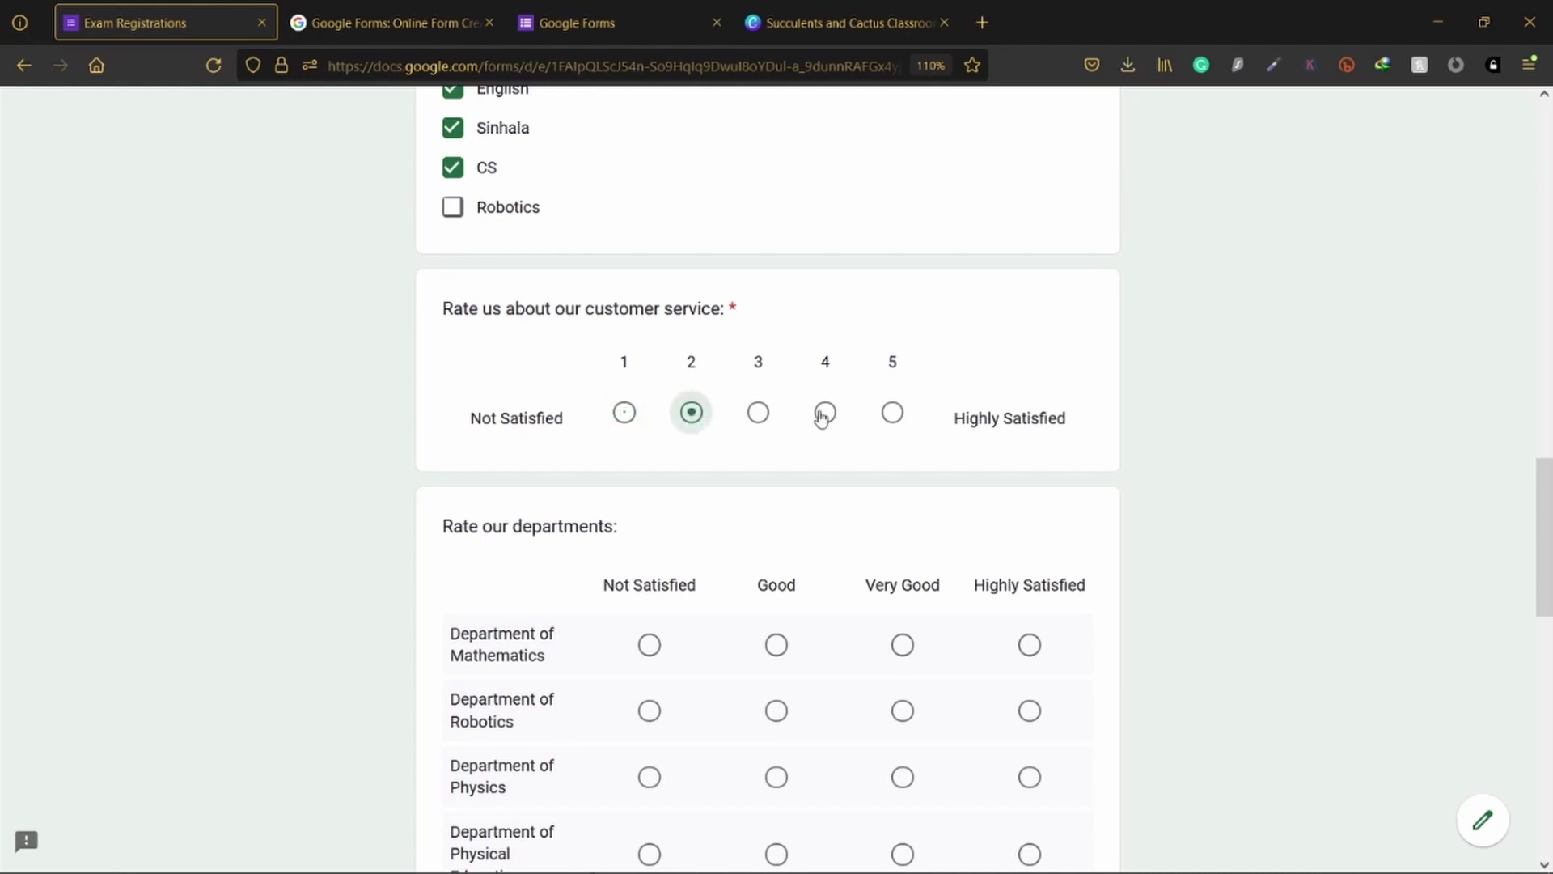
scroll(837, 419, down, 3)
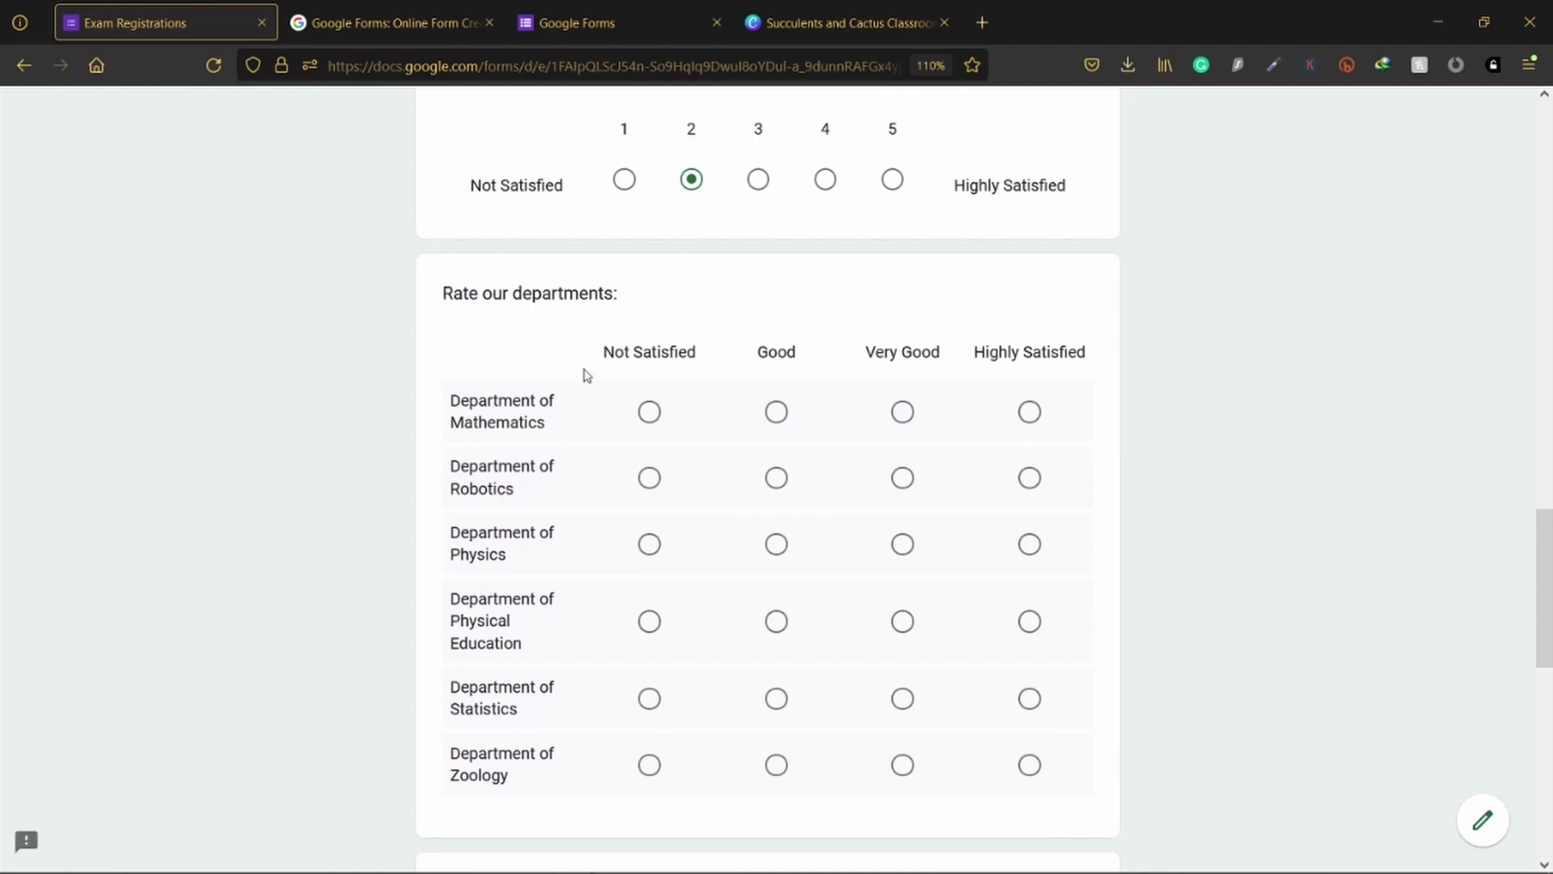
Step: In the departments grid, rate Robotics and Physics Good and Physical Education Very Good
scroll(688, 332, down, 3)
click(650, 244)
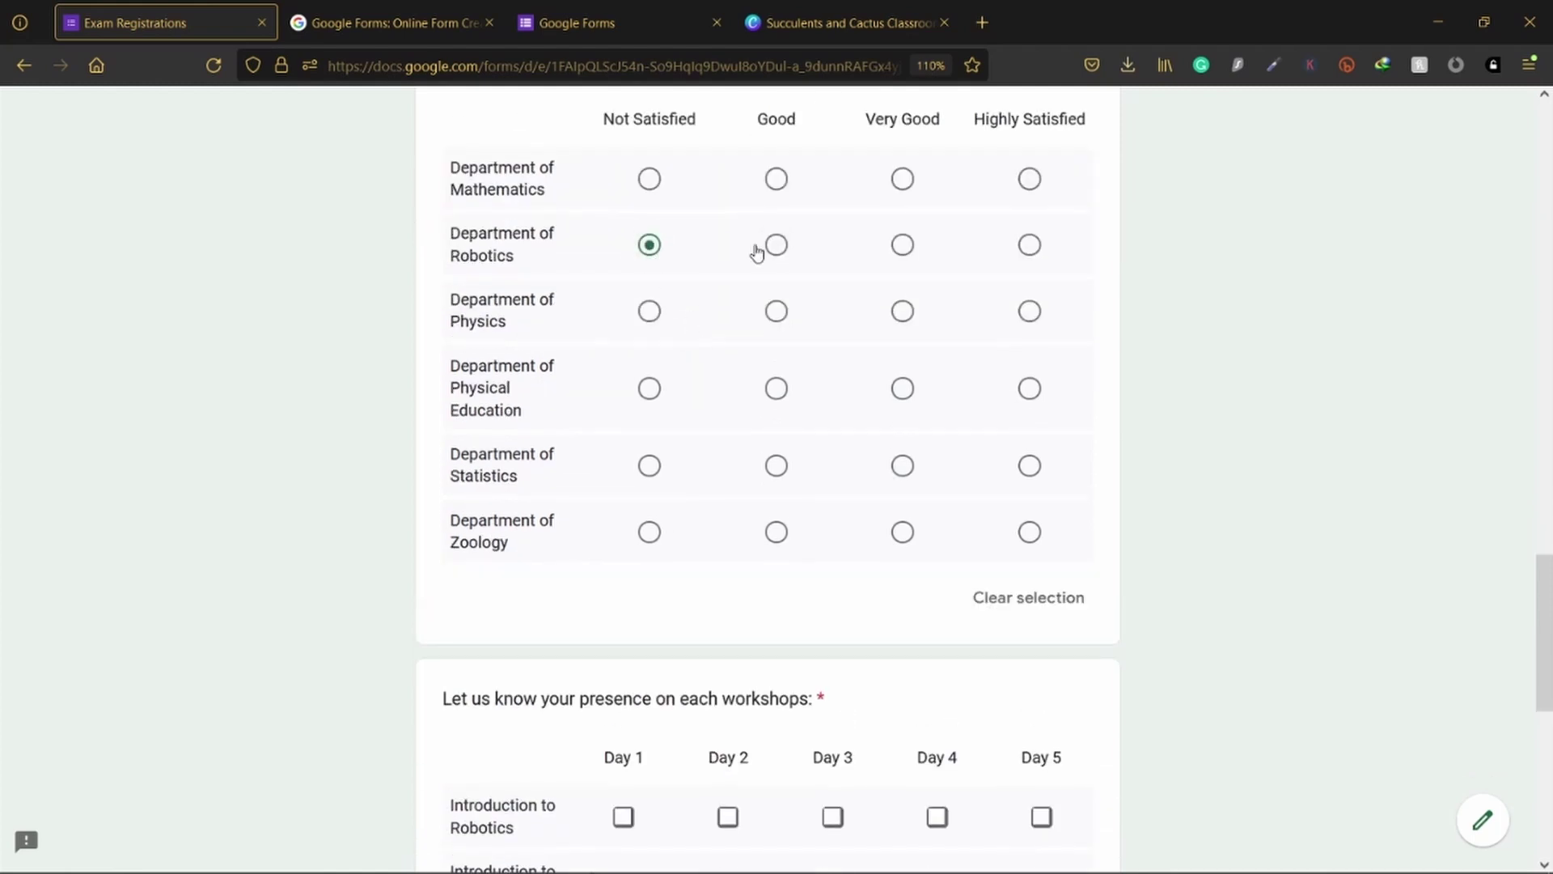
click(777, 245)
click(777, 311)
click(777, 388)
click(903, 388)
scroll(901, 502, down, 6)
scroll(897, 485, up, 4)
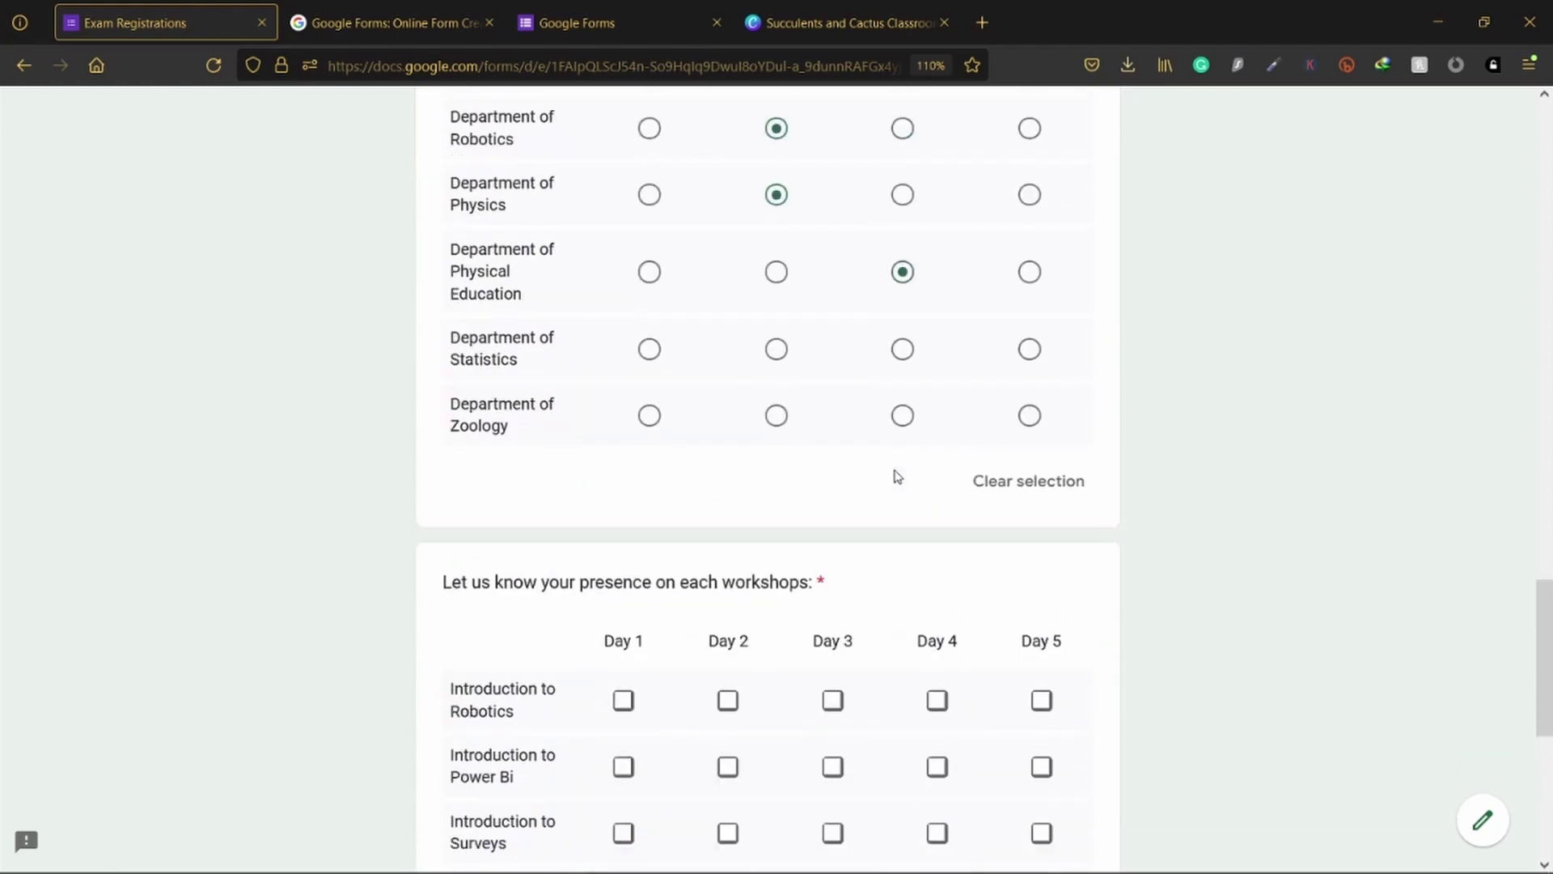
scroll(896, 478, down, 4)
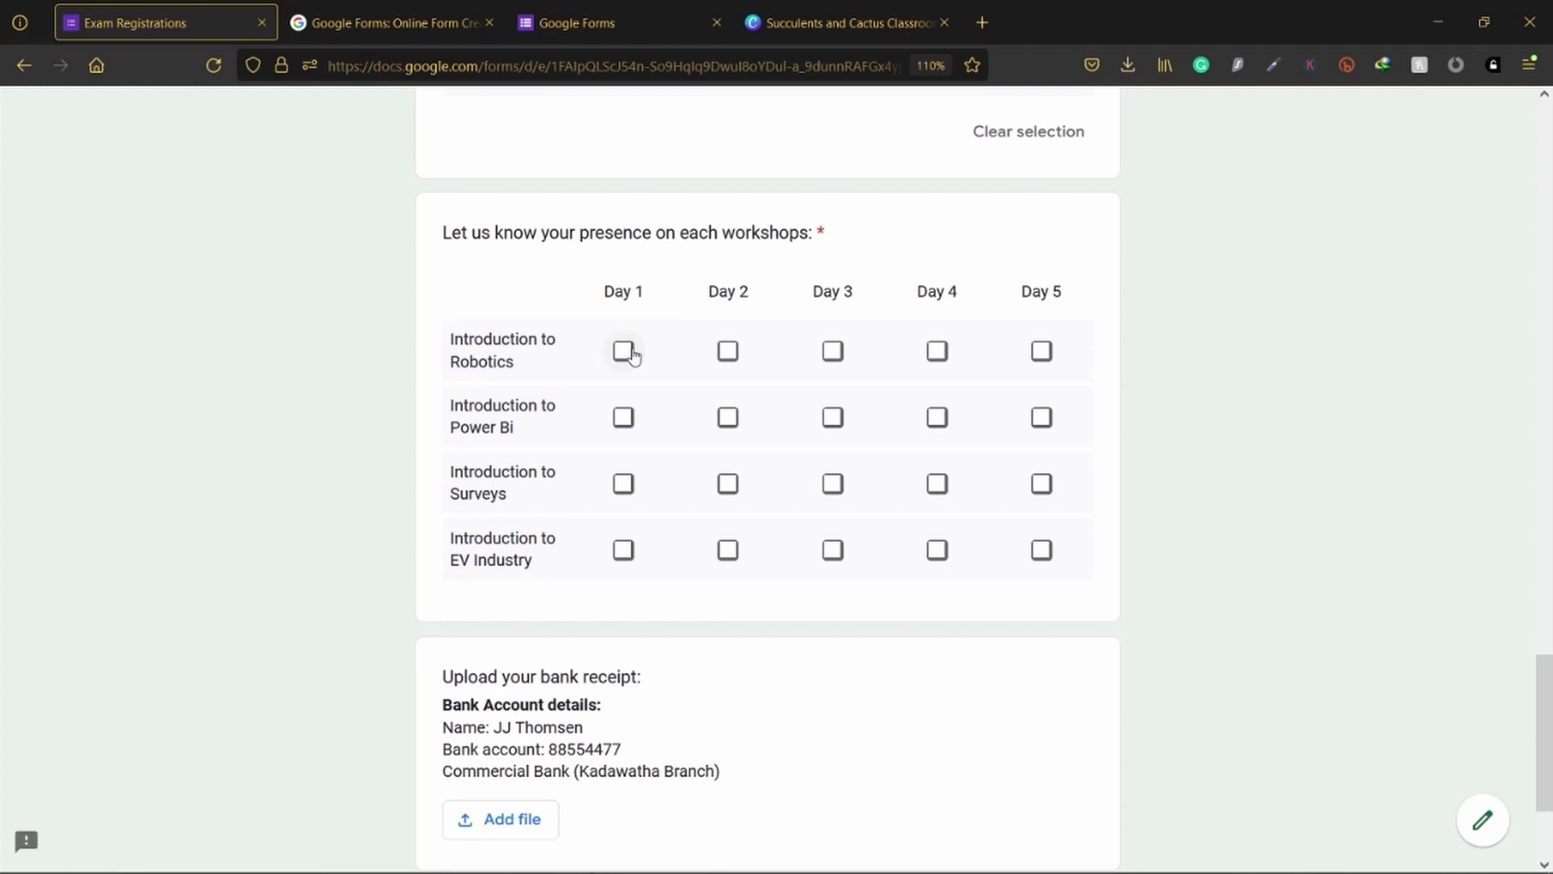
Step: Tick workshop days: Robotics Days 1–3, Power Bi and Surveys Day 2, EV Industry Day 3
click(623, 351)
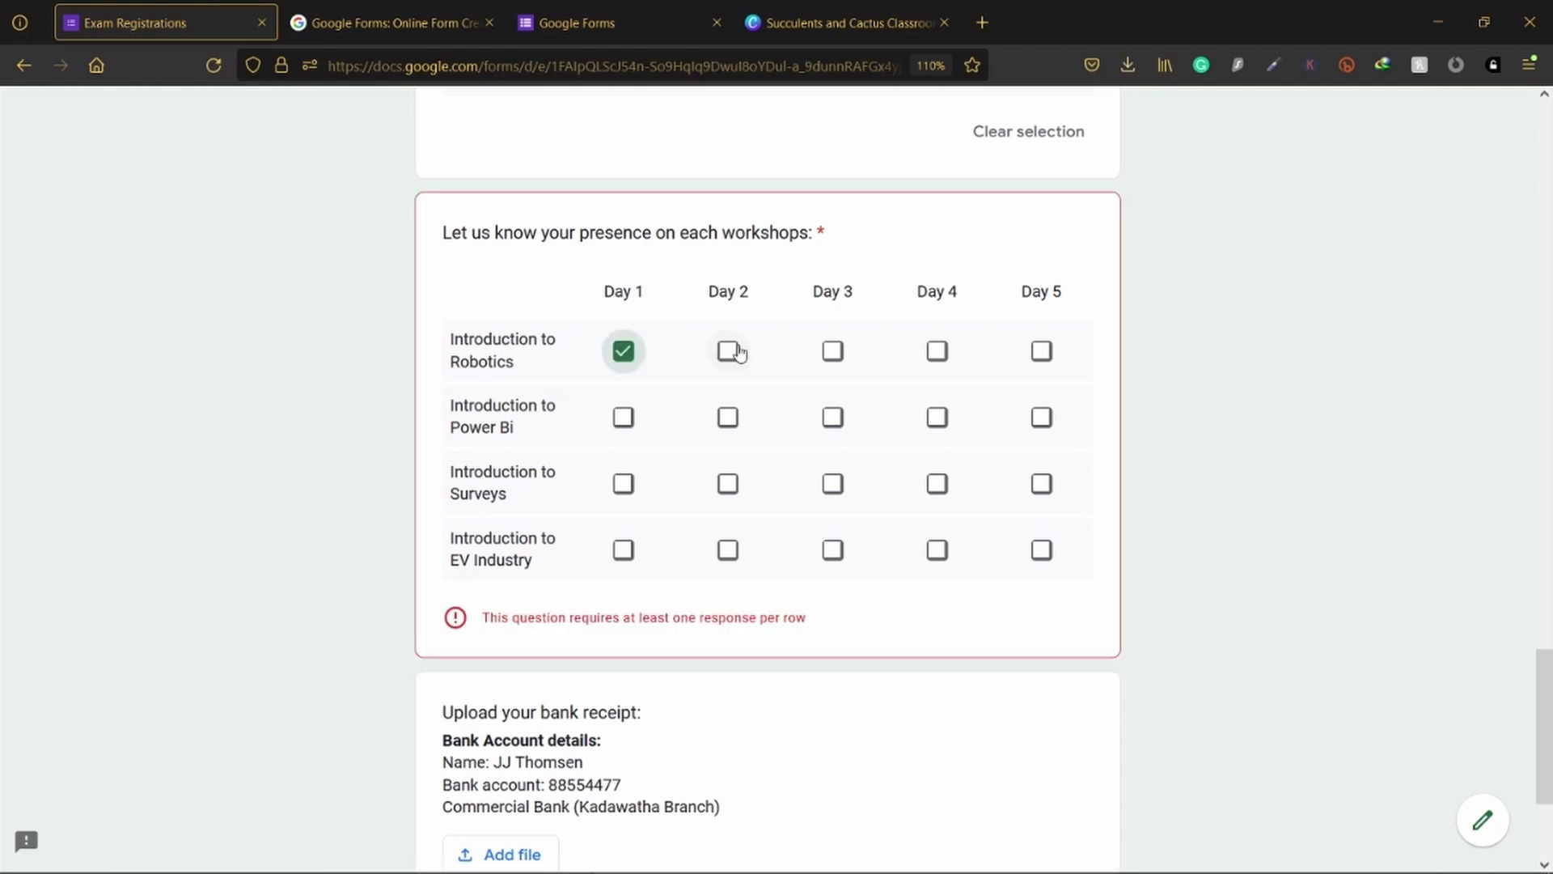
click(728, 351)
click(833, 351)
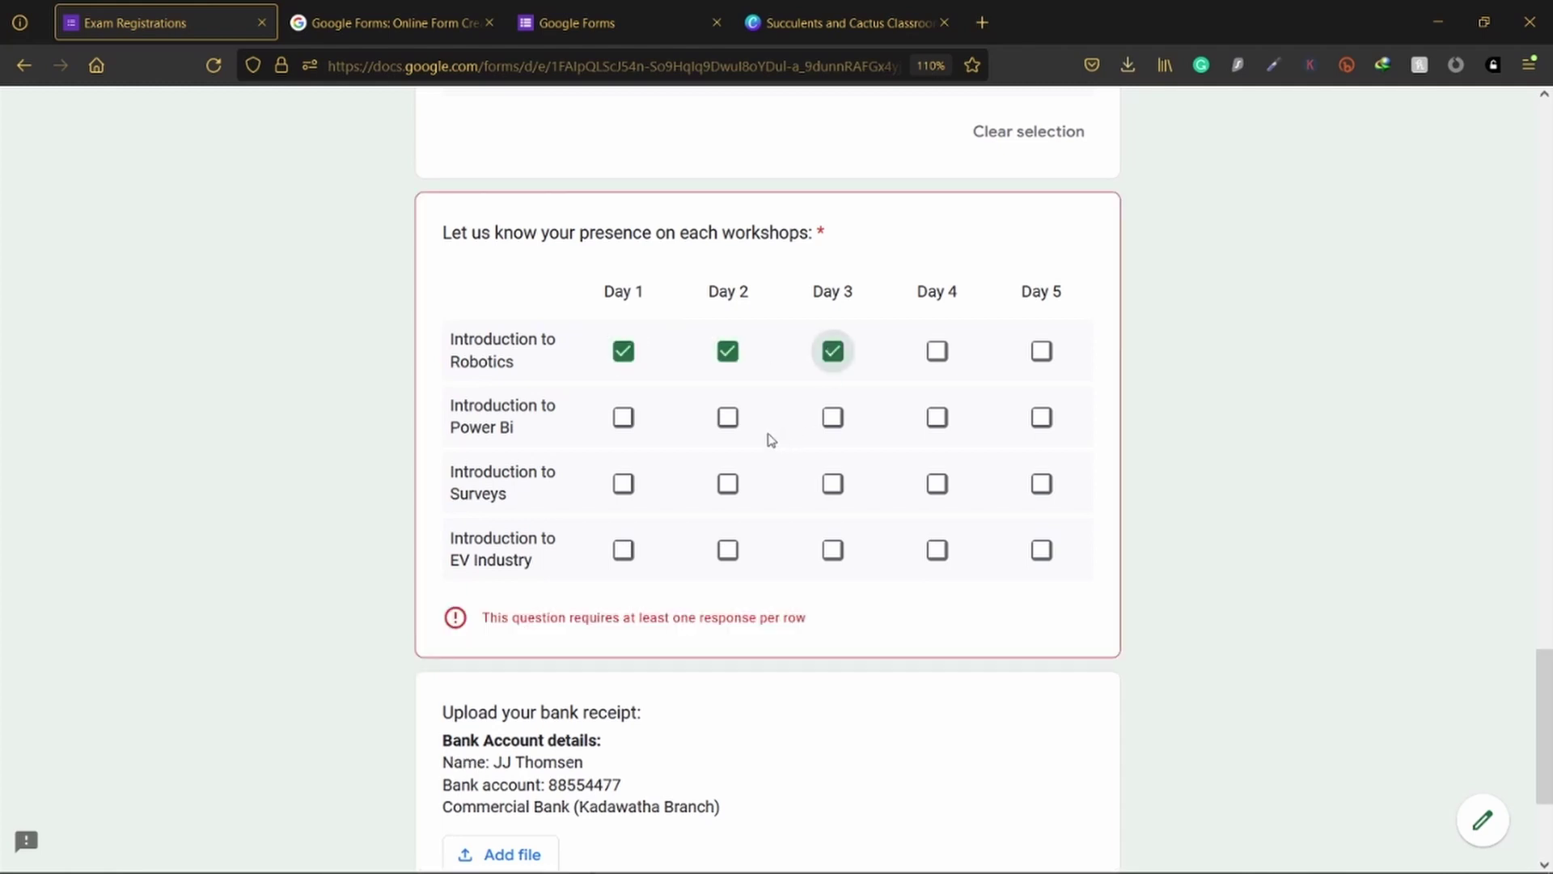
click(728, 417)
click(728, 484)
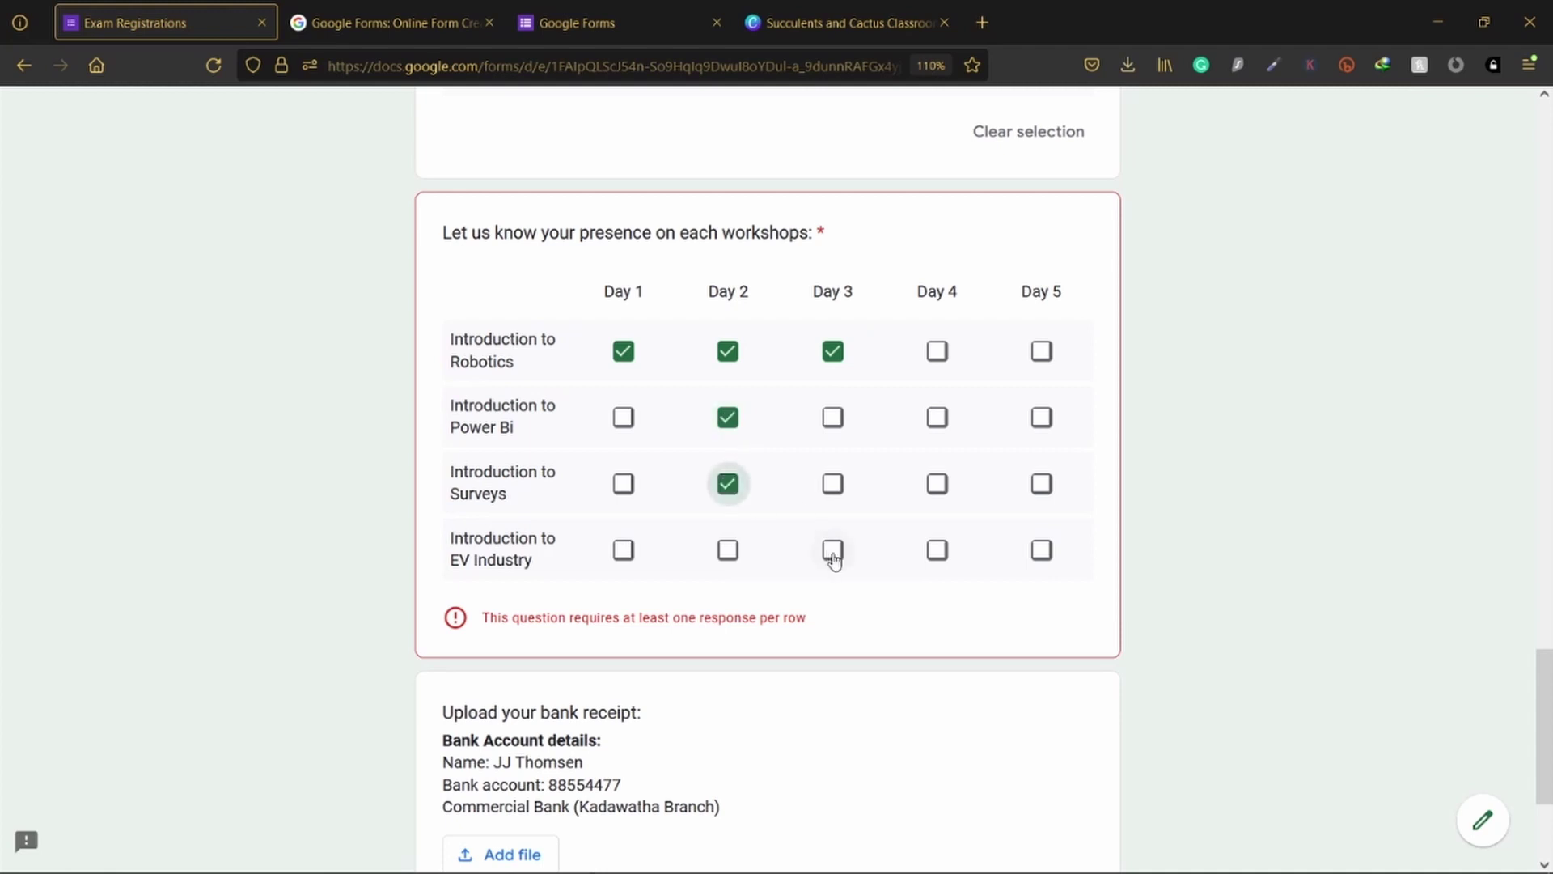
click(833, 550)
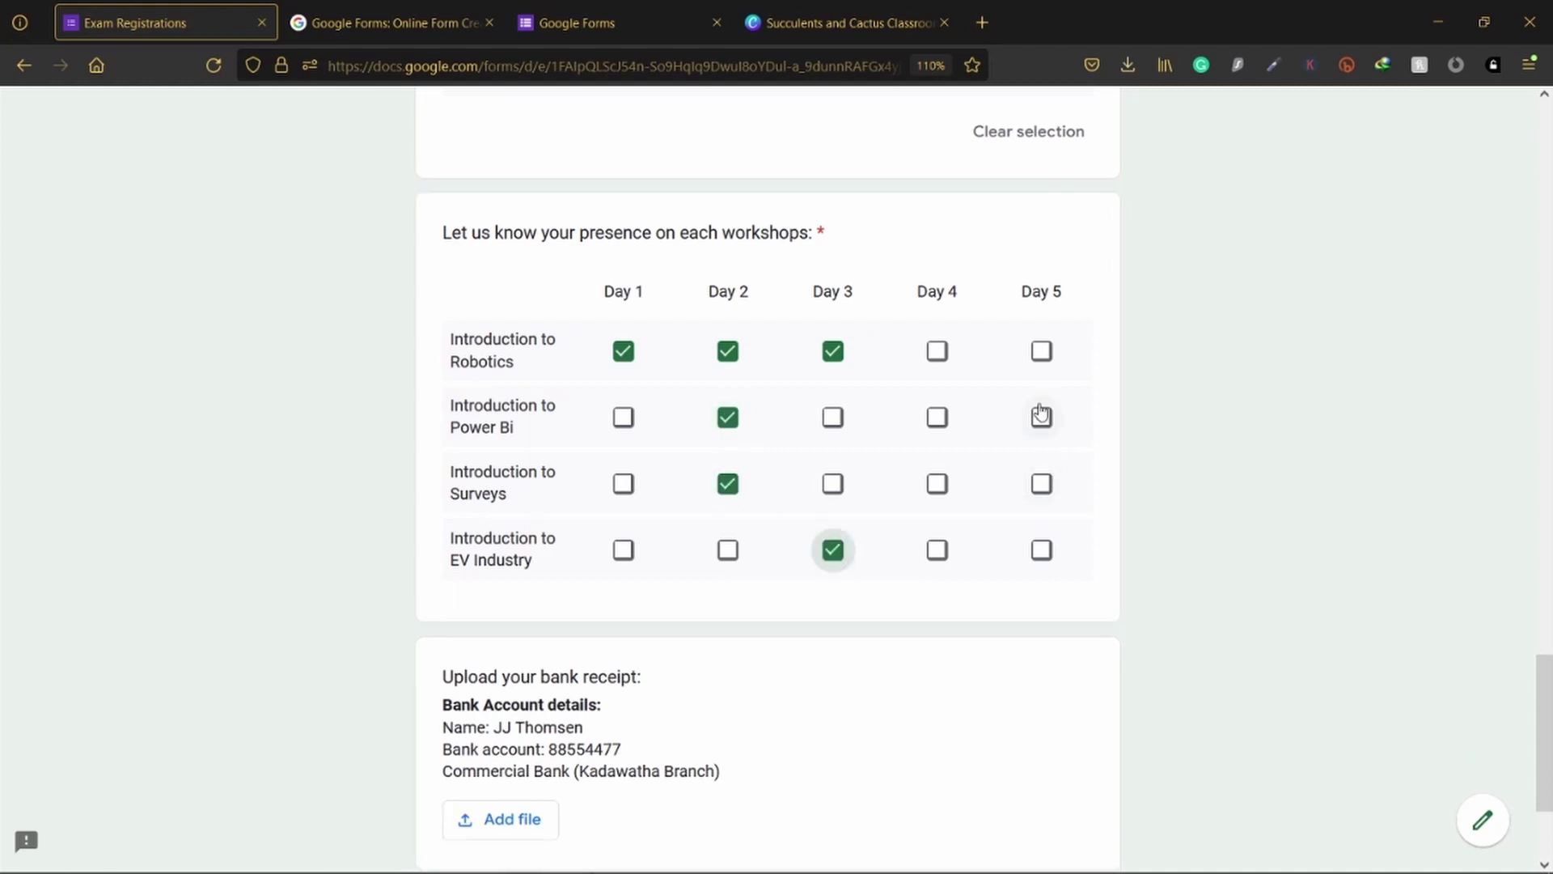
Step: Set Mathematics to Not Satisfied and add Day 4 to Robotics workshop attendance
scroll(1037, 413, up, 5)
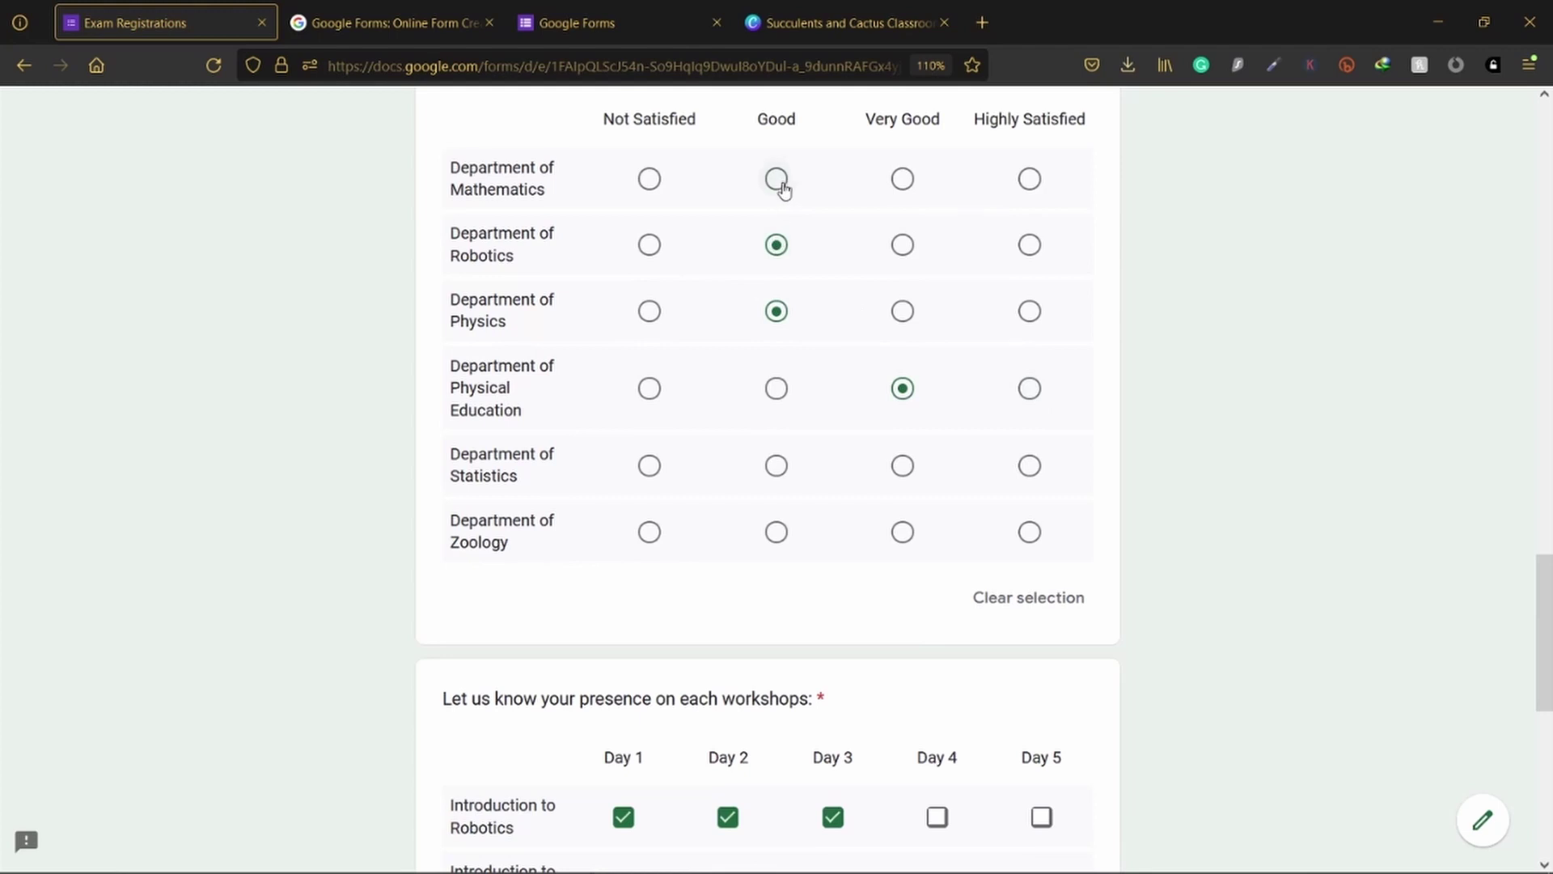
click(776, 179)
click(651, 179)
click(777, 178)
click(901, 180)
click(651, 181)
scroll(901, 278, down, 5)
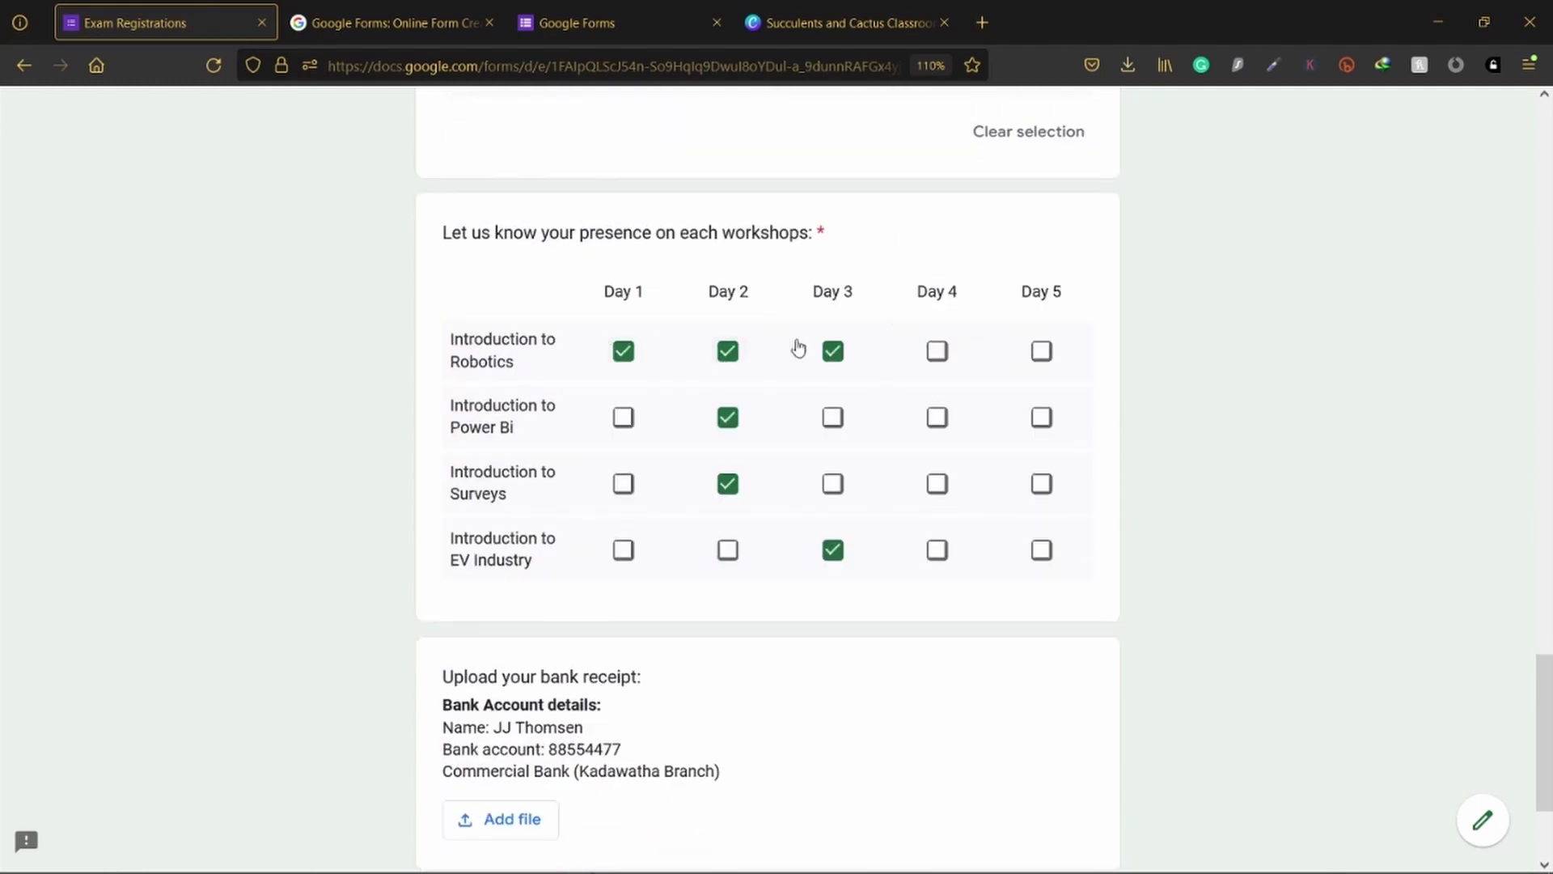
click(937, 350)
scroll(1106, 343, down, 2)
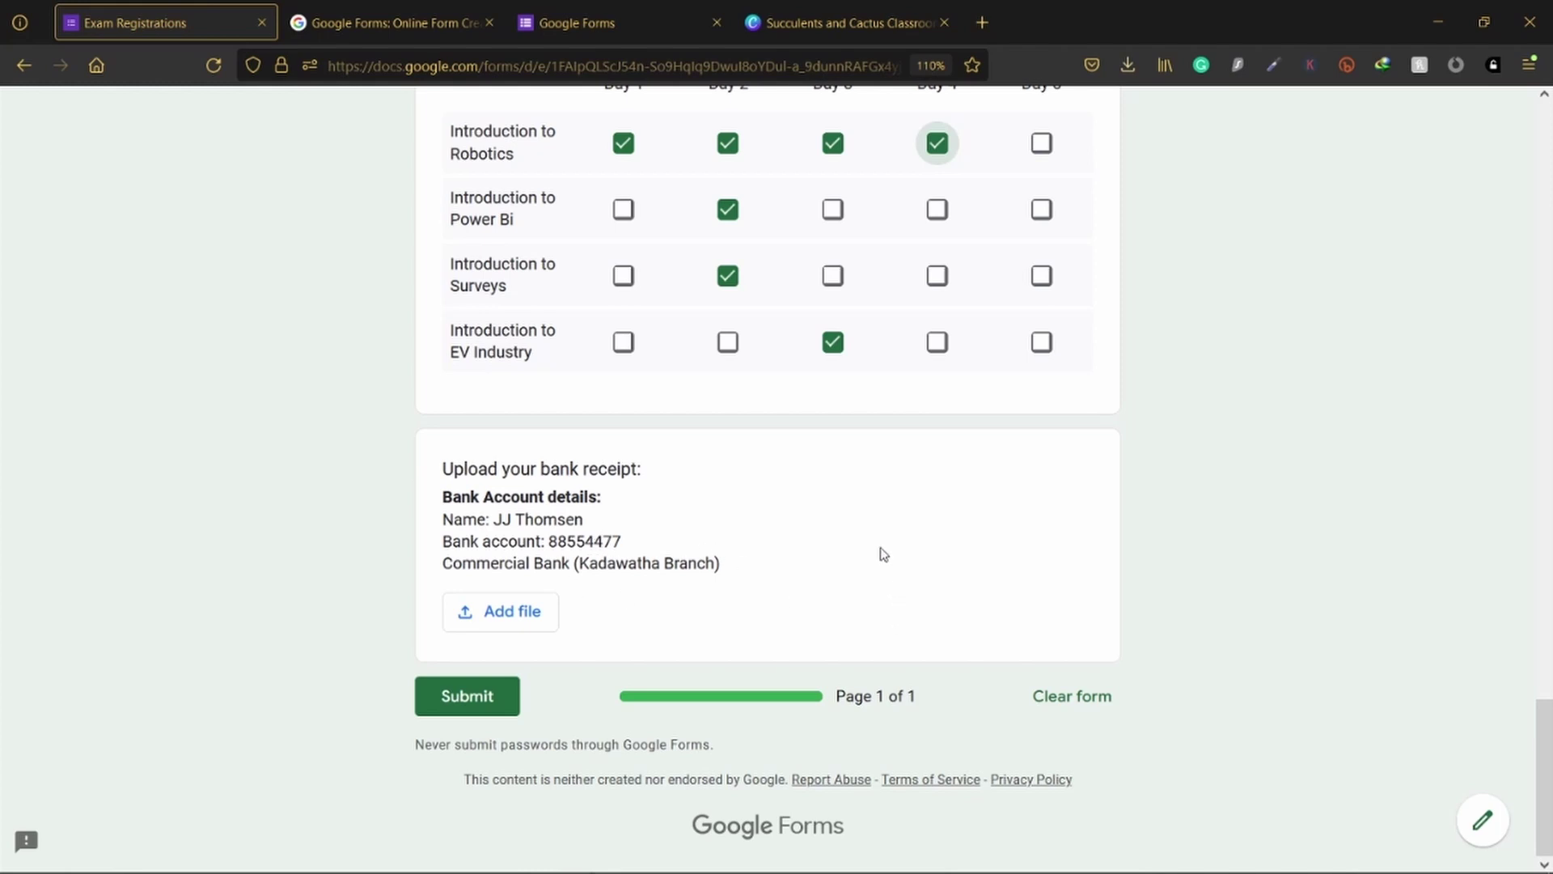
scroll(884, 553, up, 6)
scroll(883, 554, up, 5)
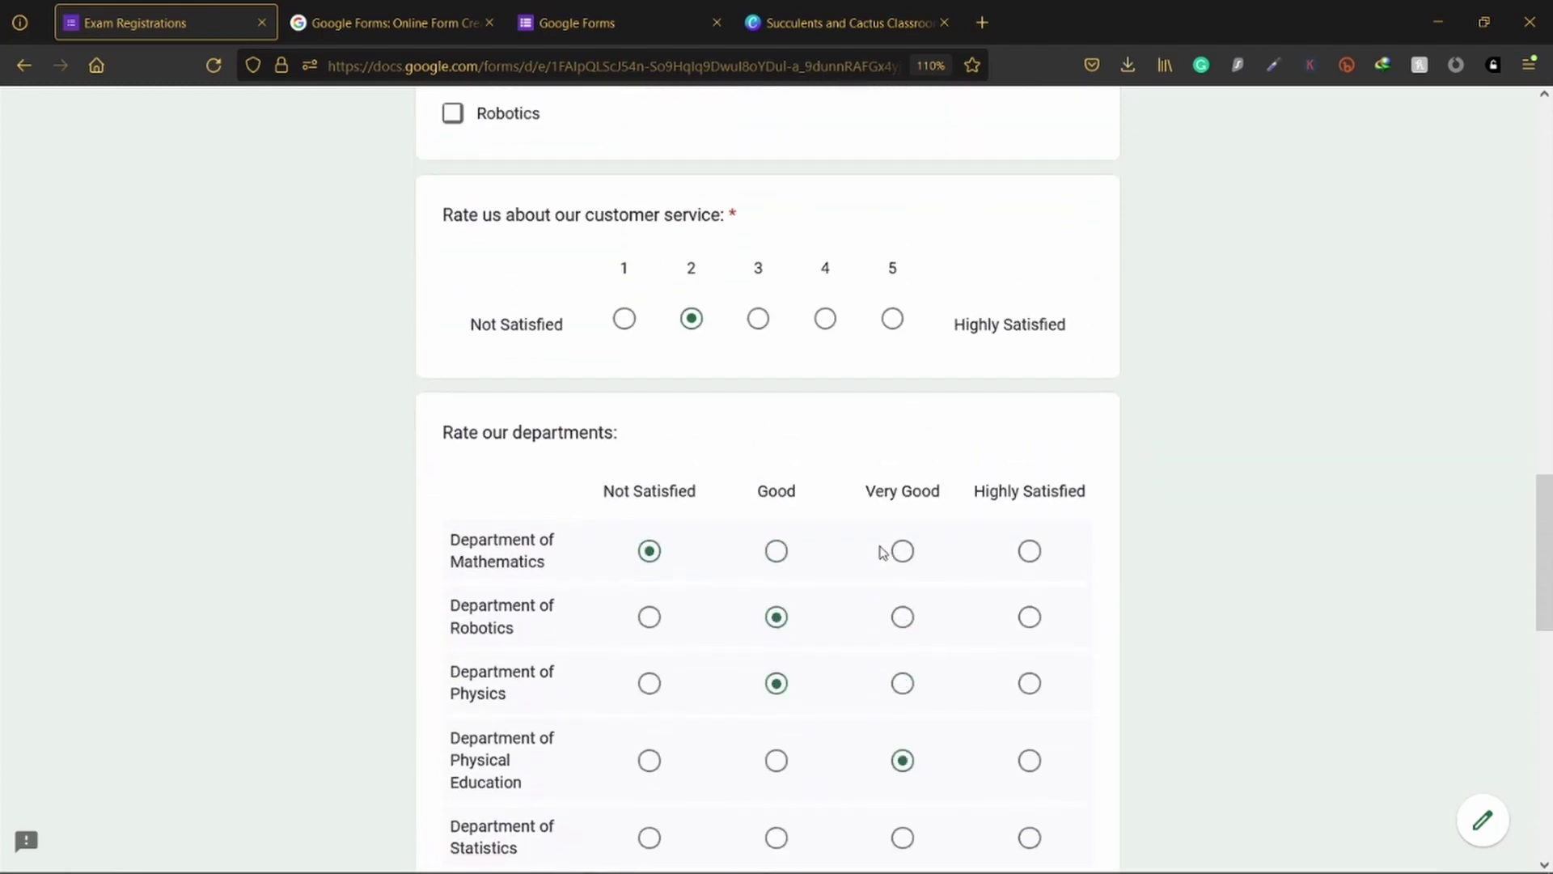
scroll(936, 402, up, 5)
scroll(941, 402, up, 2)
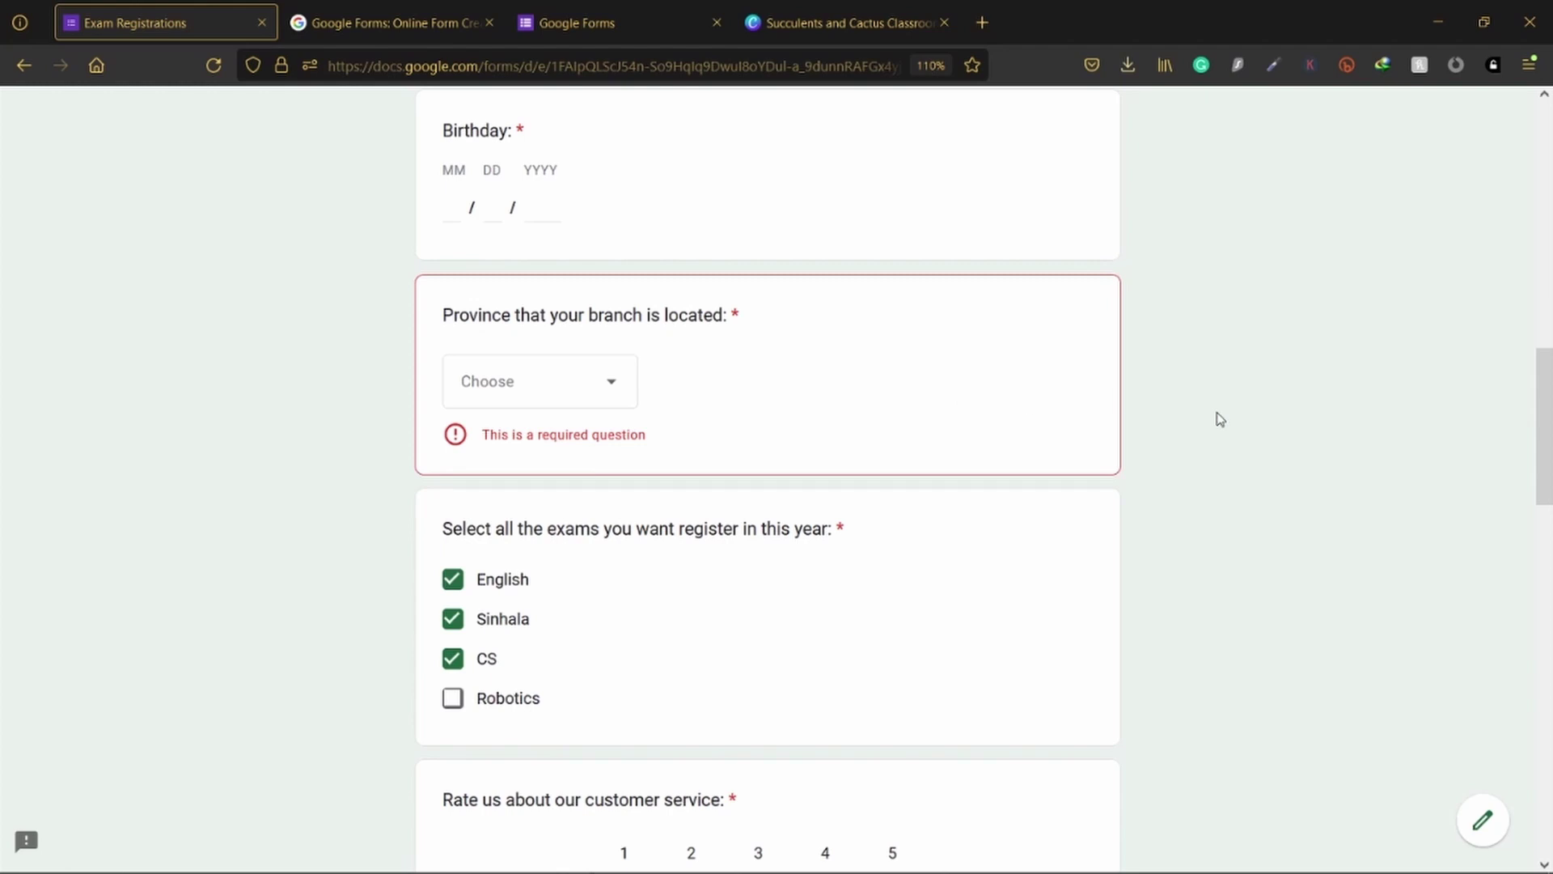
scroll(1217, 419, up, 4)
scroll(1007, 484, up, 10)
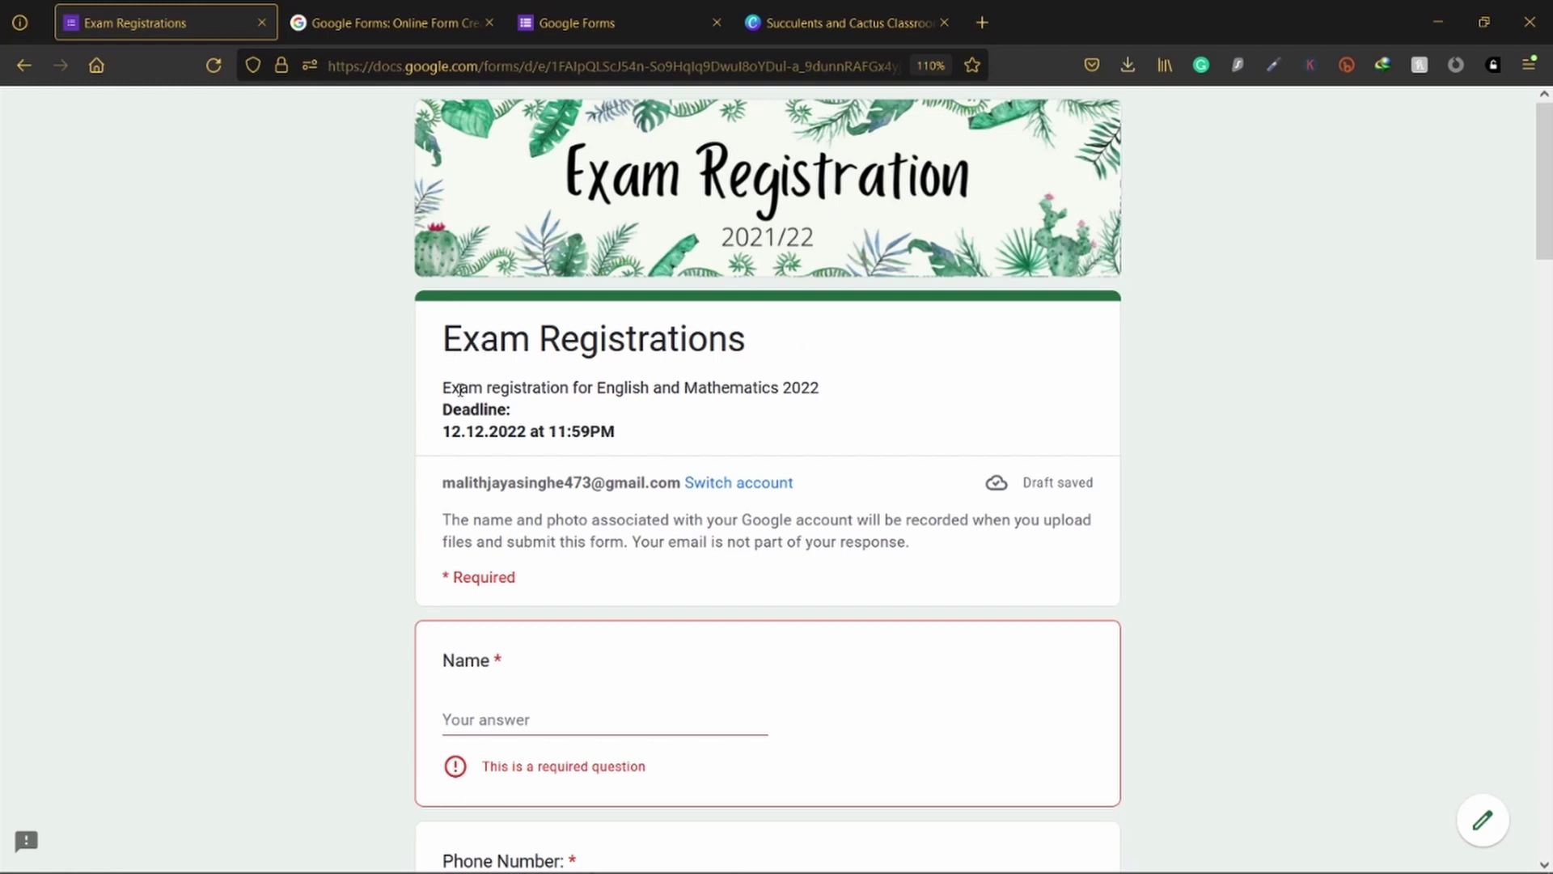
drag(441, 392, 620, 435)
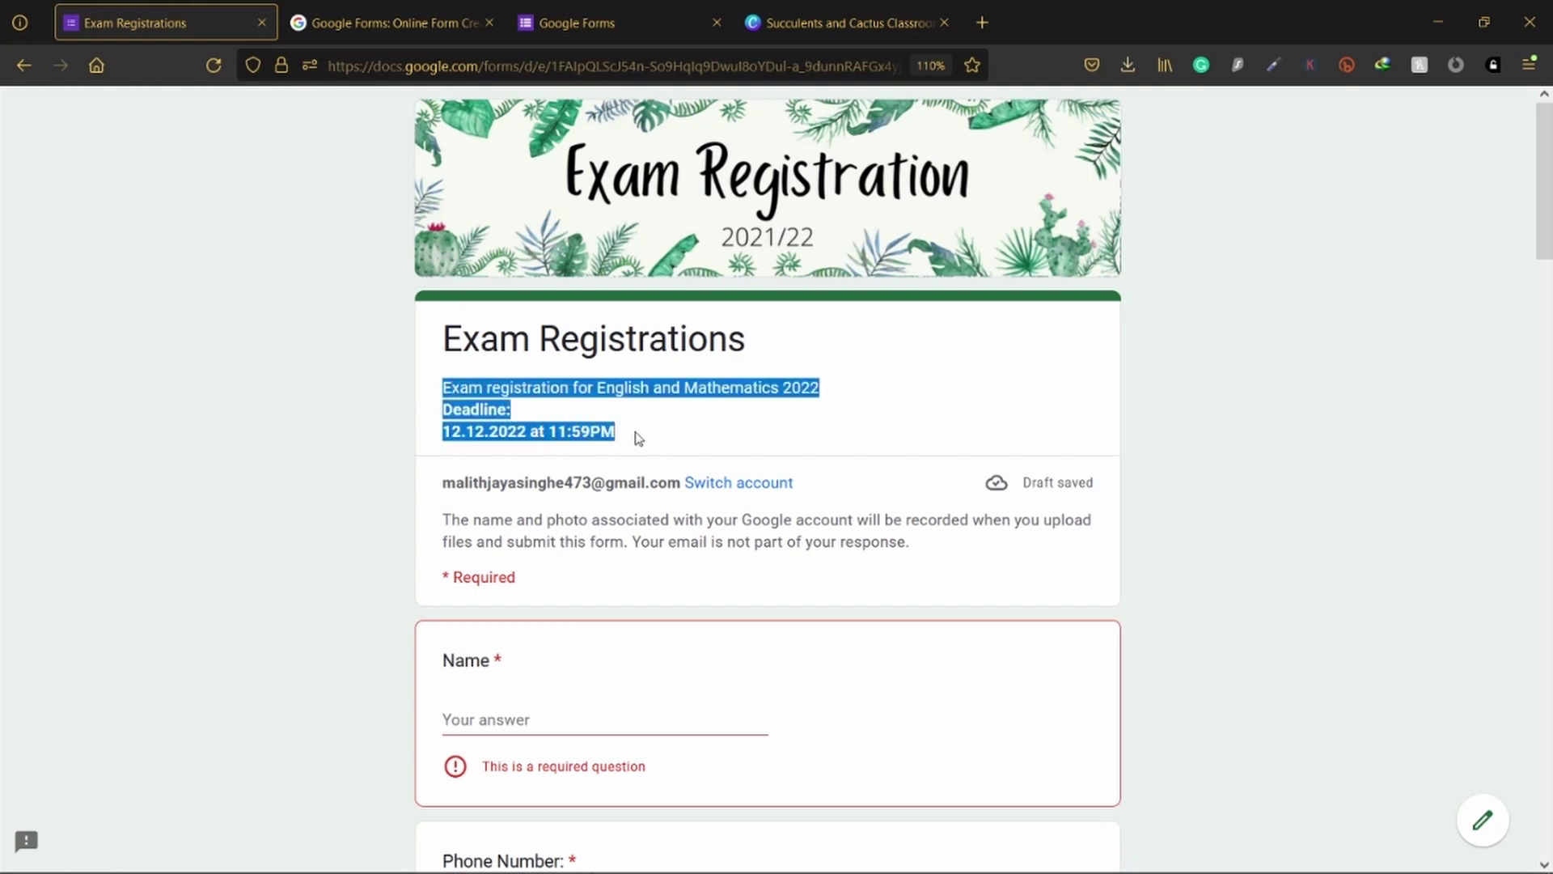
drag(640, 438, 437, 372)
click(485, 394)
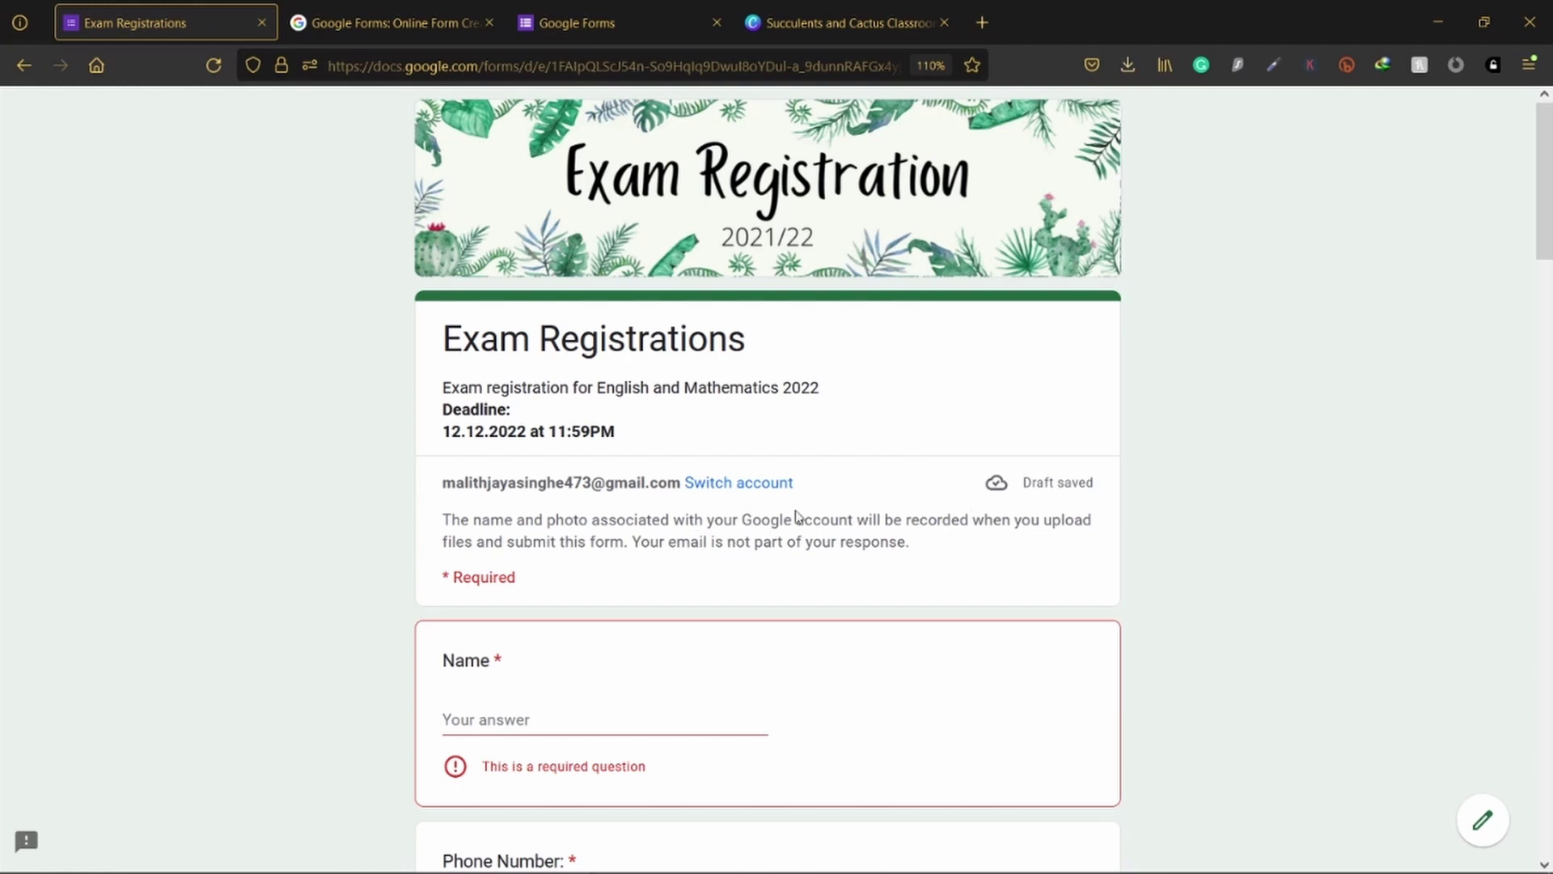
scroll(738, 538, down, 20)
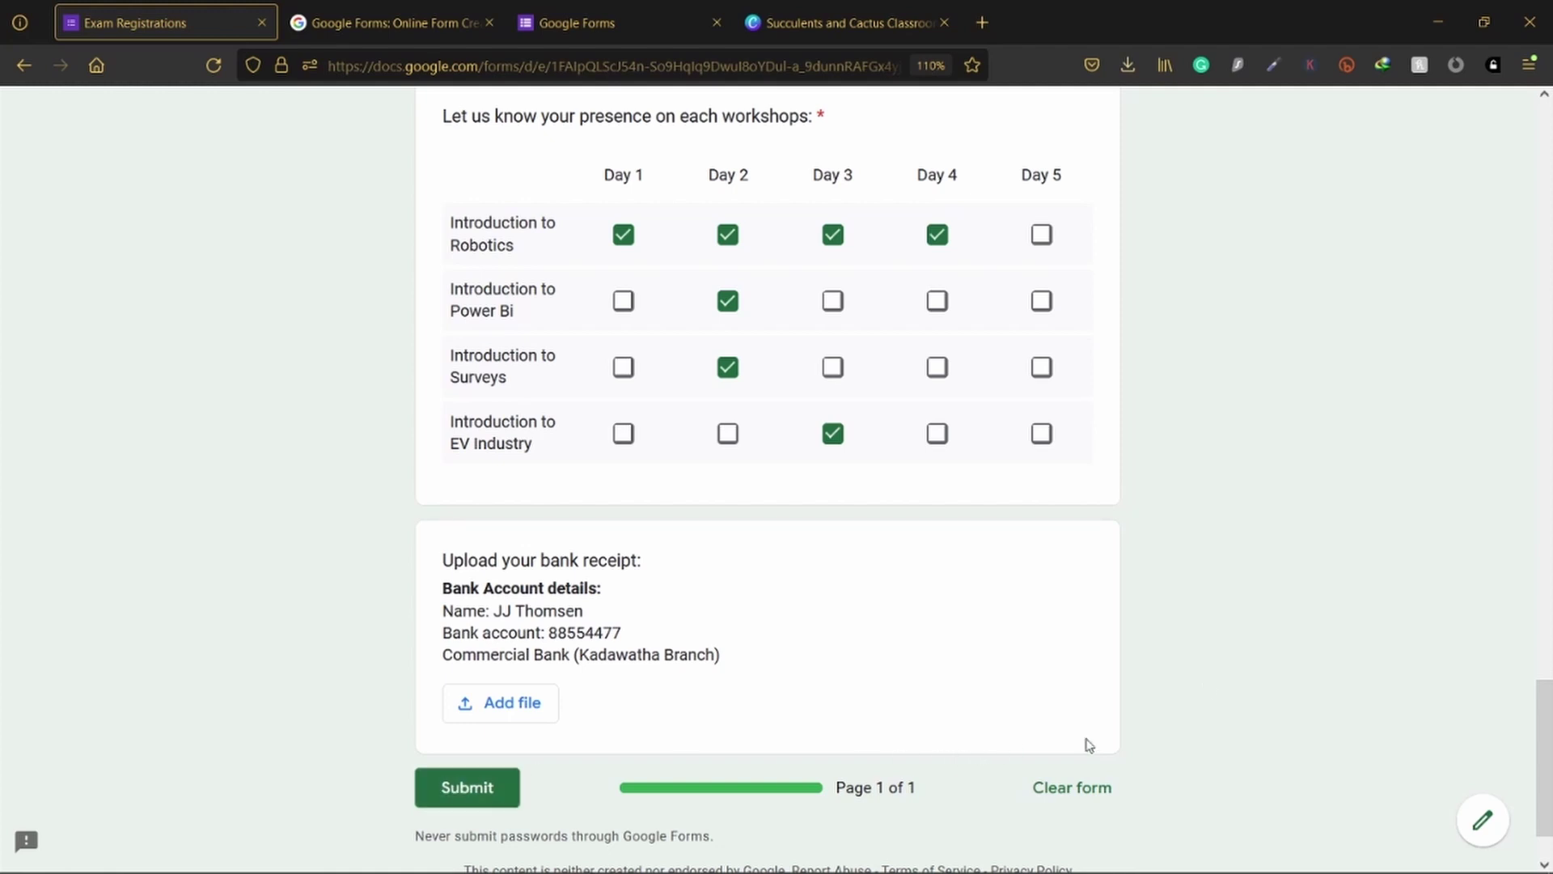
scroll(1205, 682, up, 8)
scroll(1017, 537, up, 15)
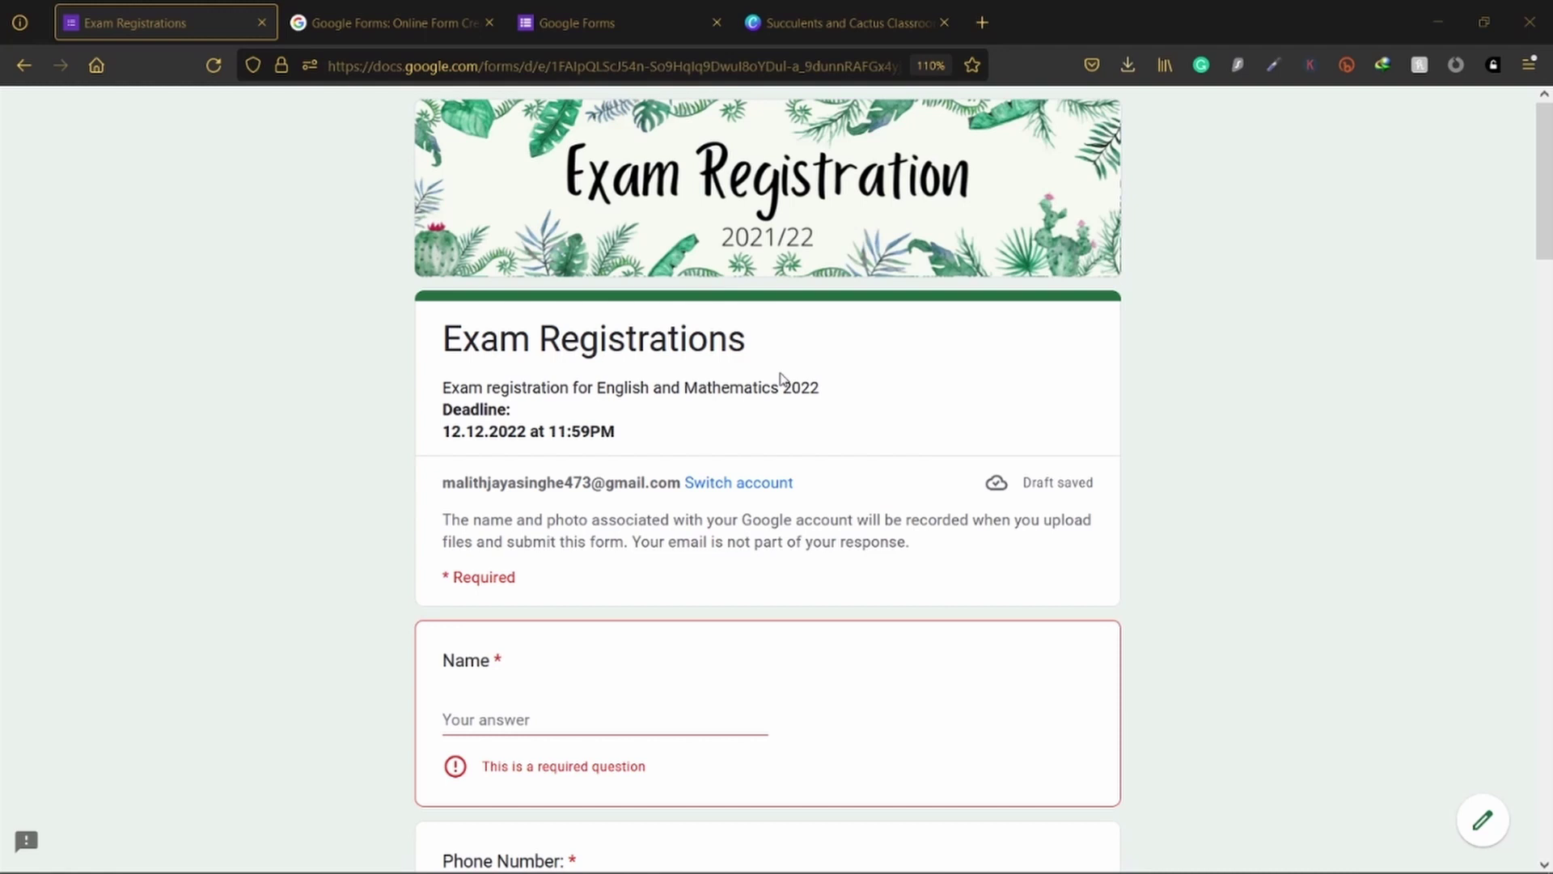
Step: Create a blank form and title it 'Registrations'
click(619, 3)
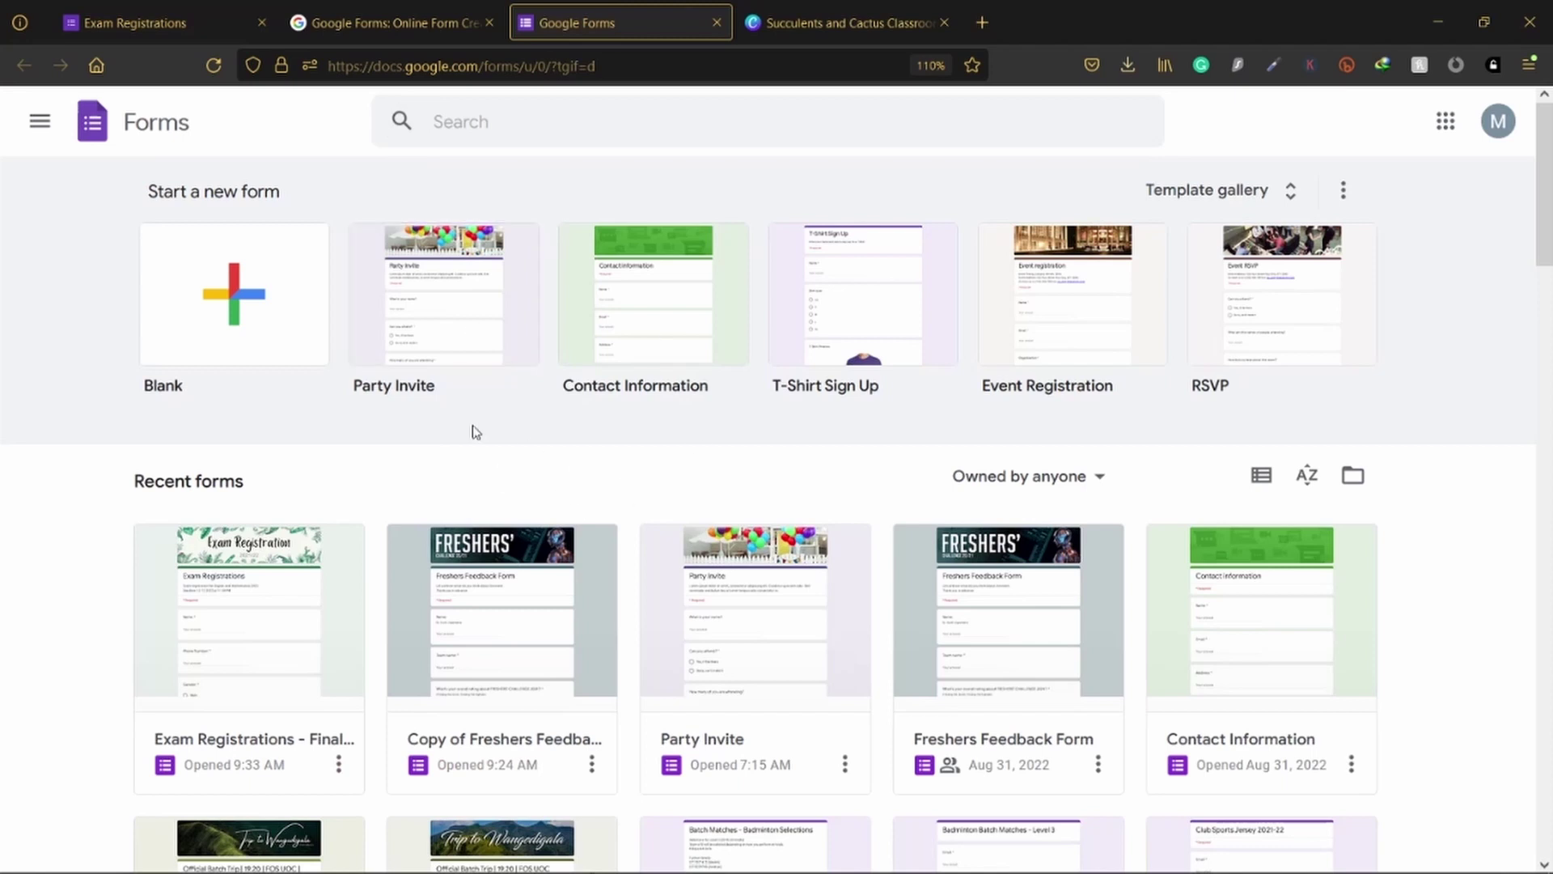
click(240, 312)
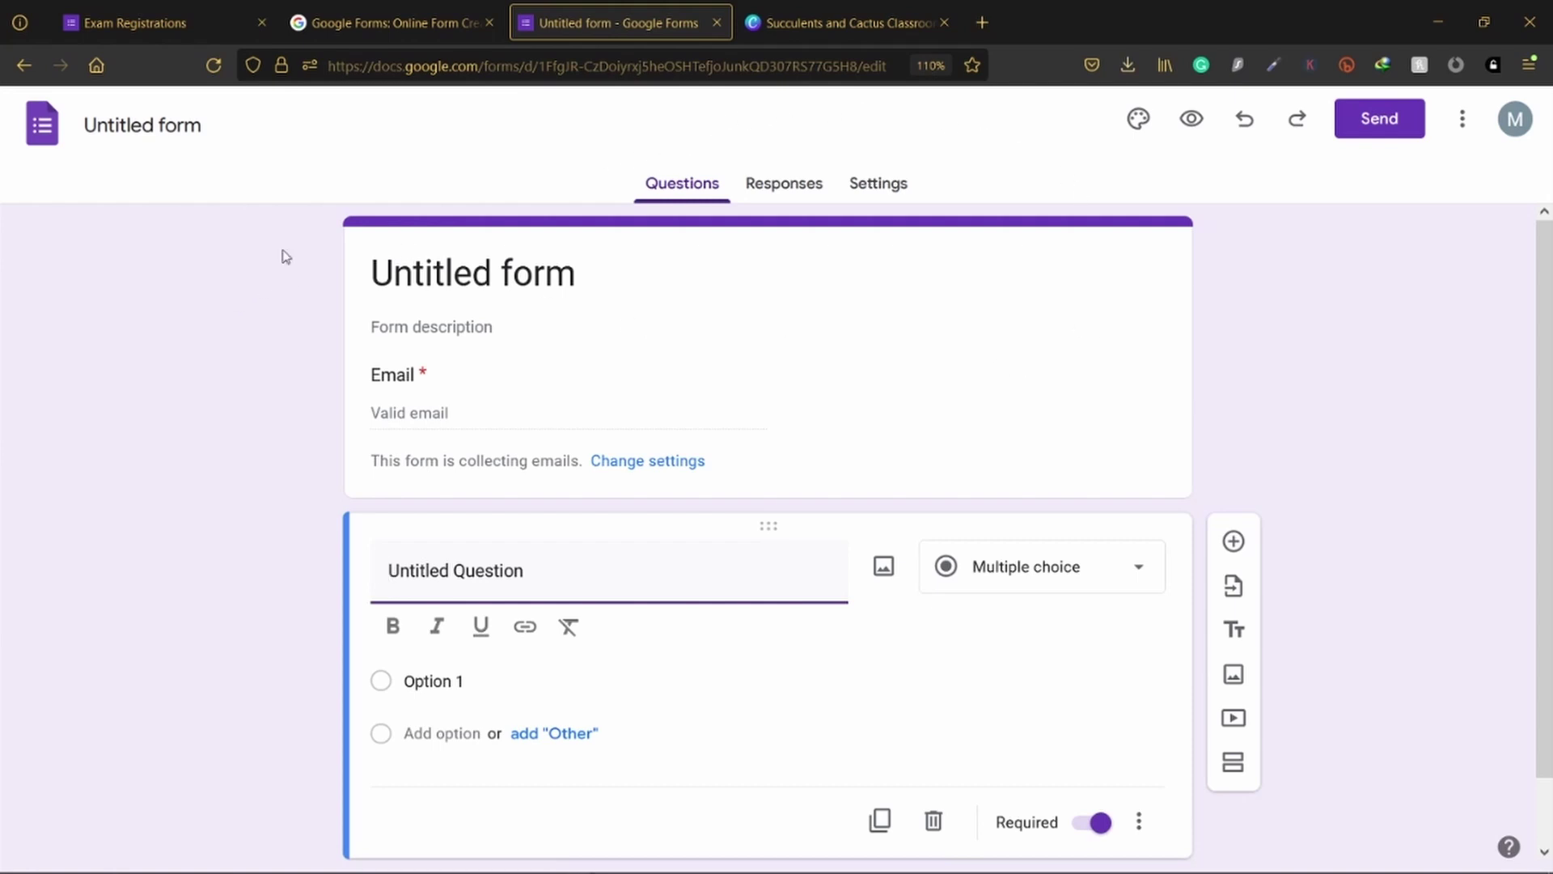
click(175, 129)
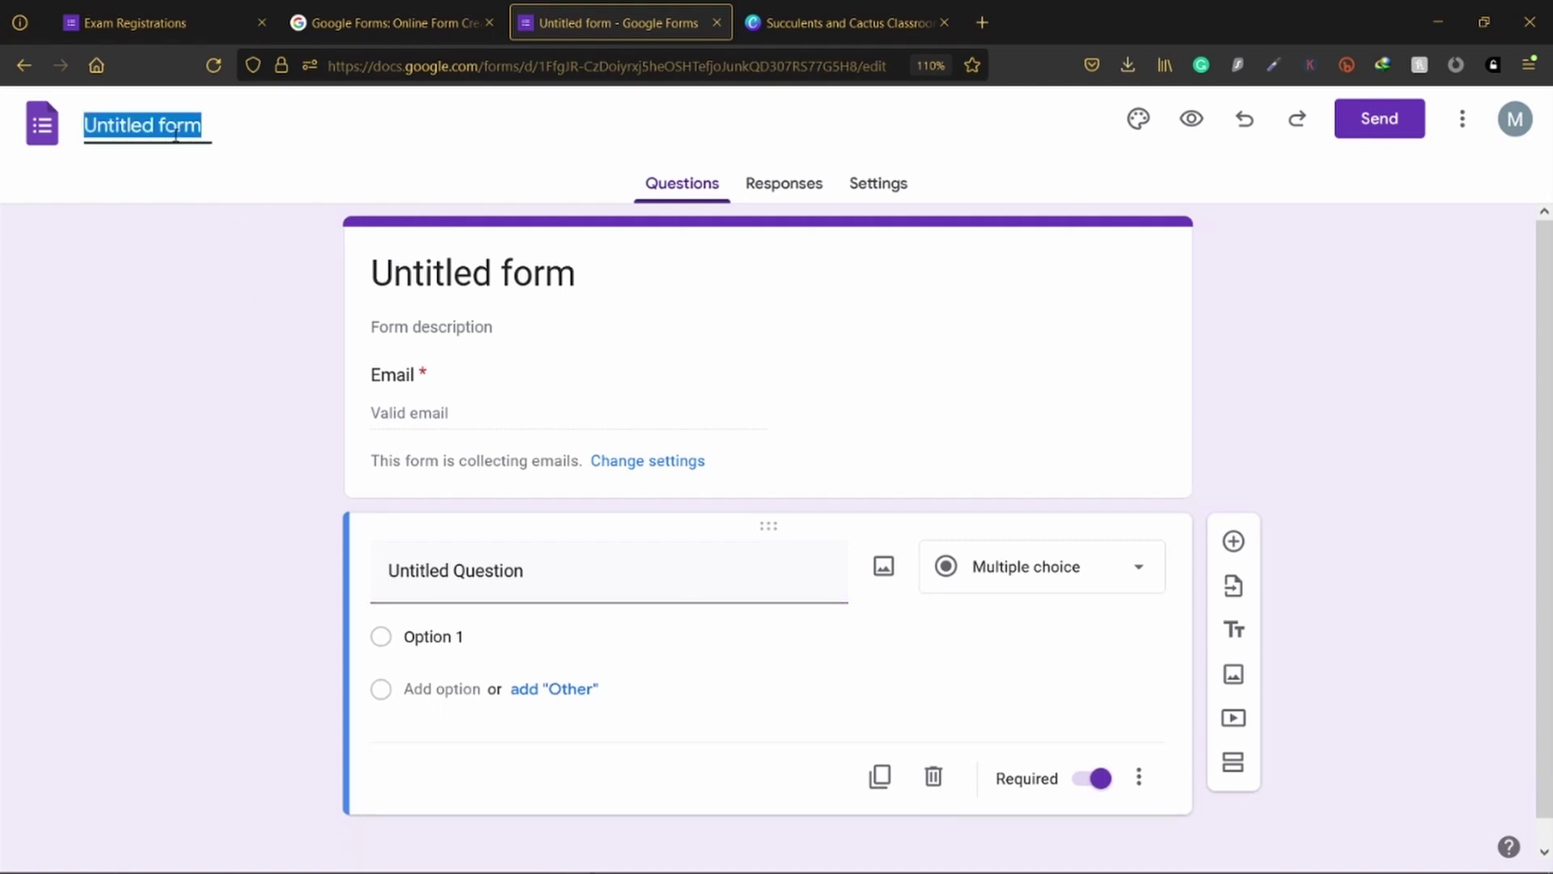
text(Exa)
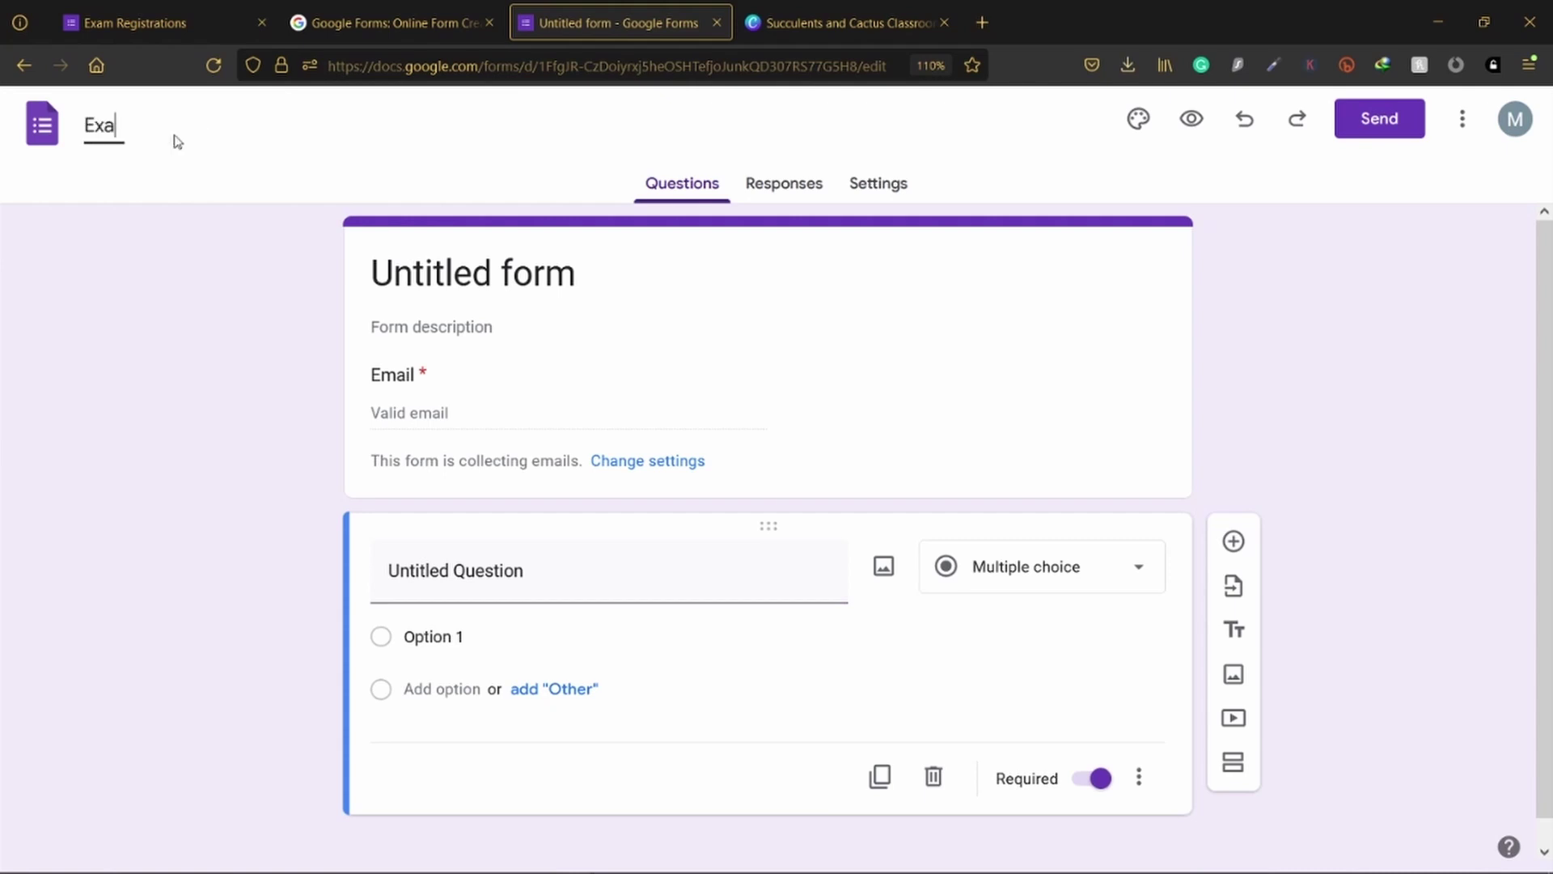
key(BackSpace)
key(BackSpace)
key(BackSpace)
text(Registration)
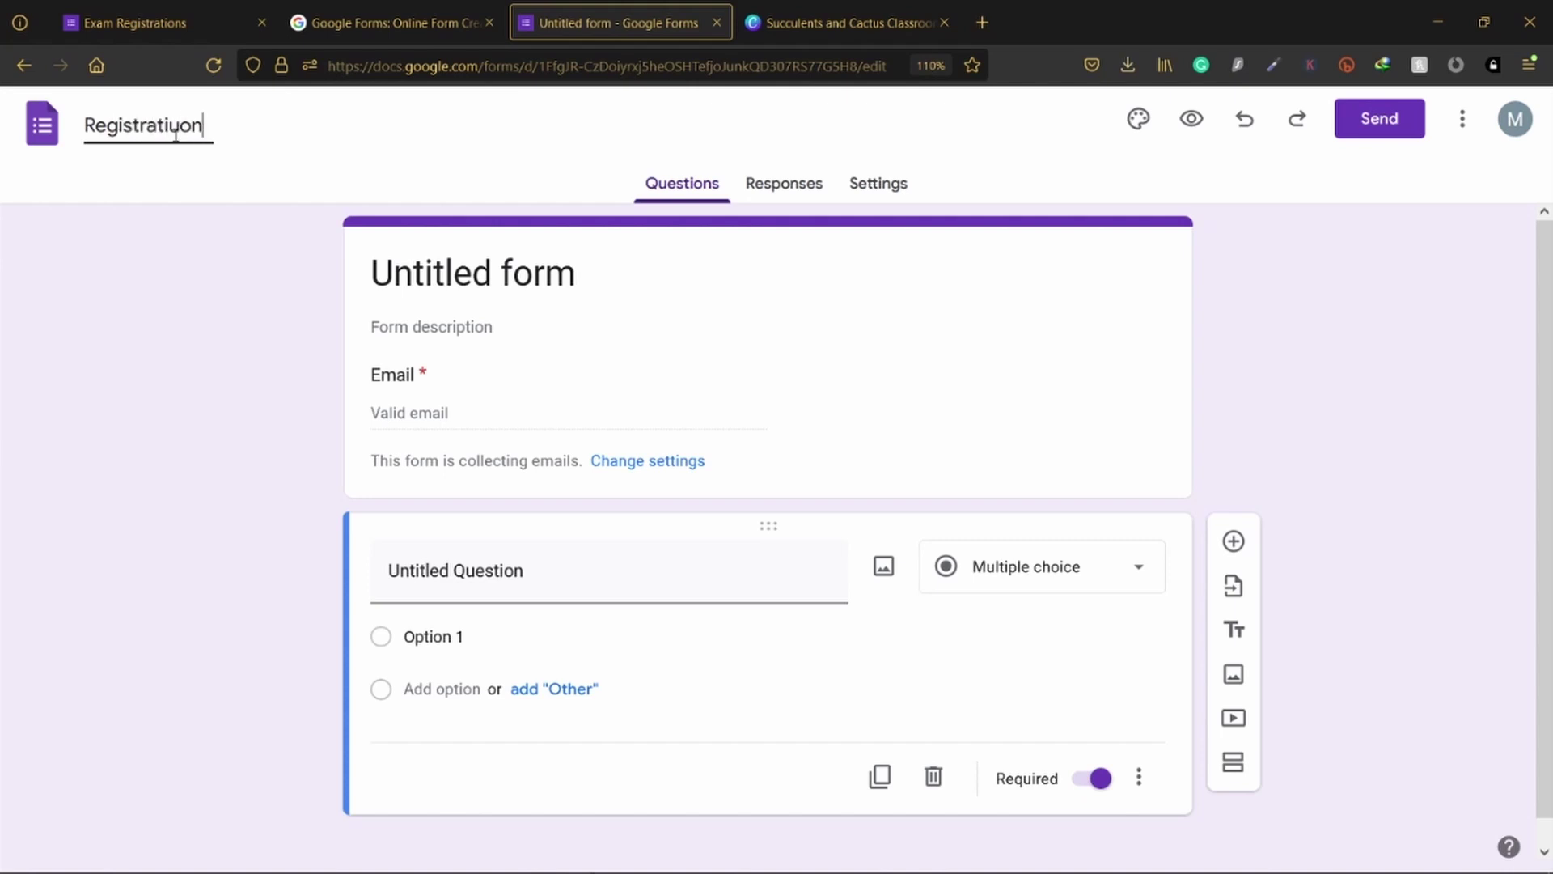
key(BackSpace)
key(BackSpace)
text(ons)
click(243, 364)
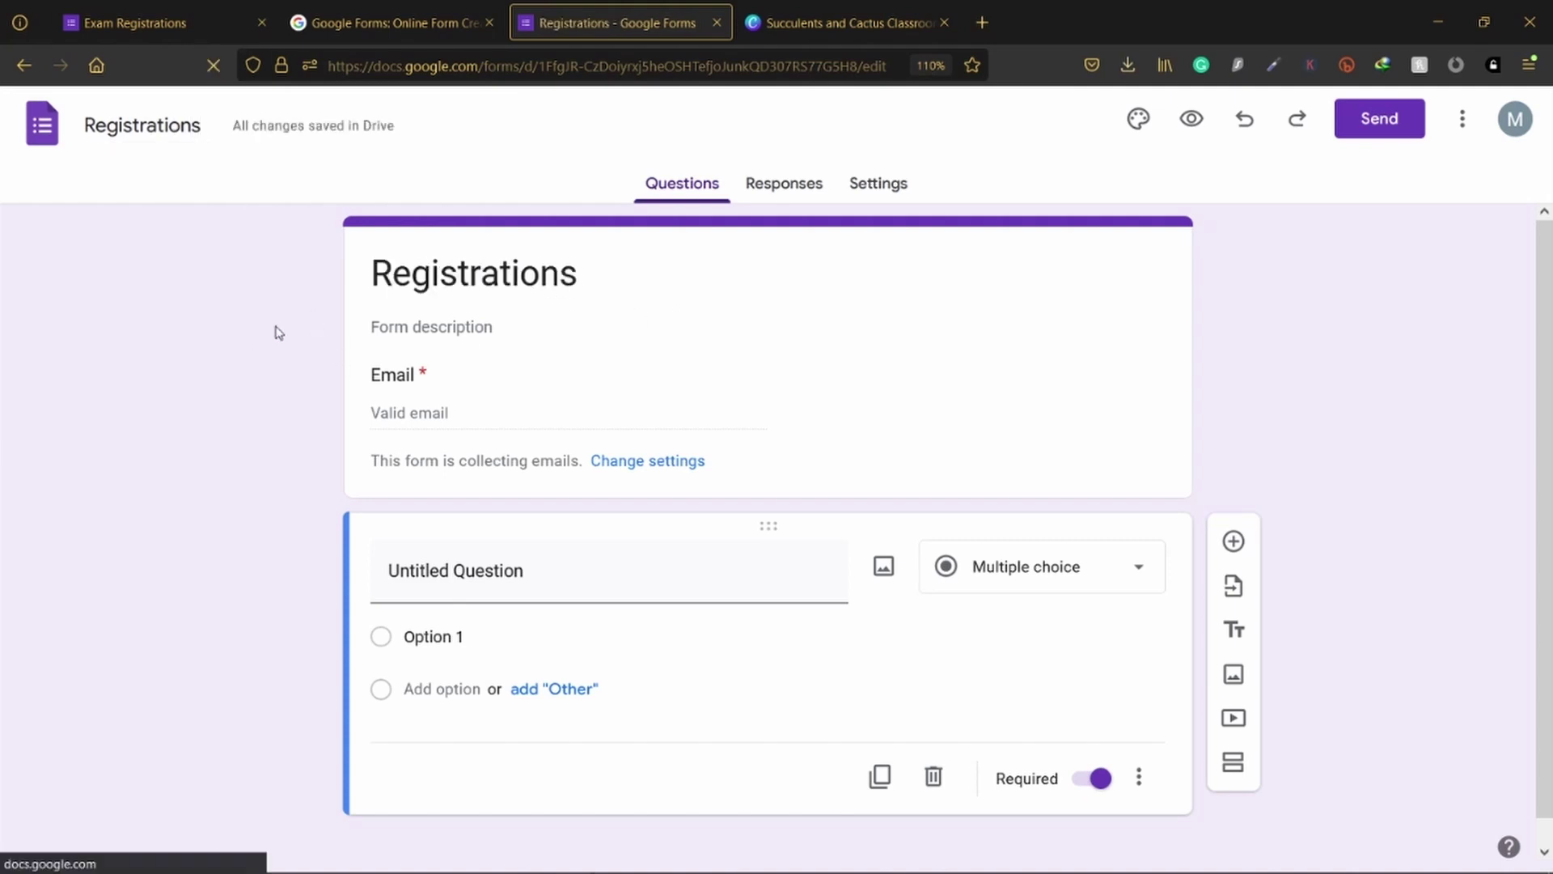
Step: Leave the form description empty and view the form's Responses page
click(419, 330)
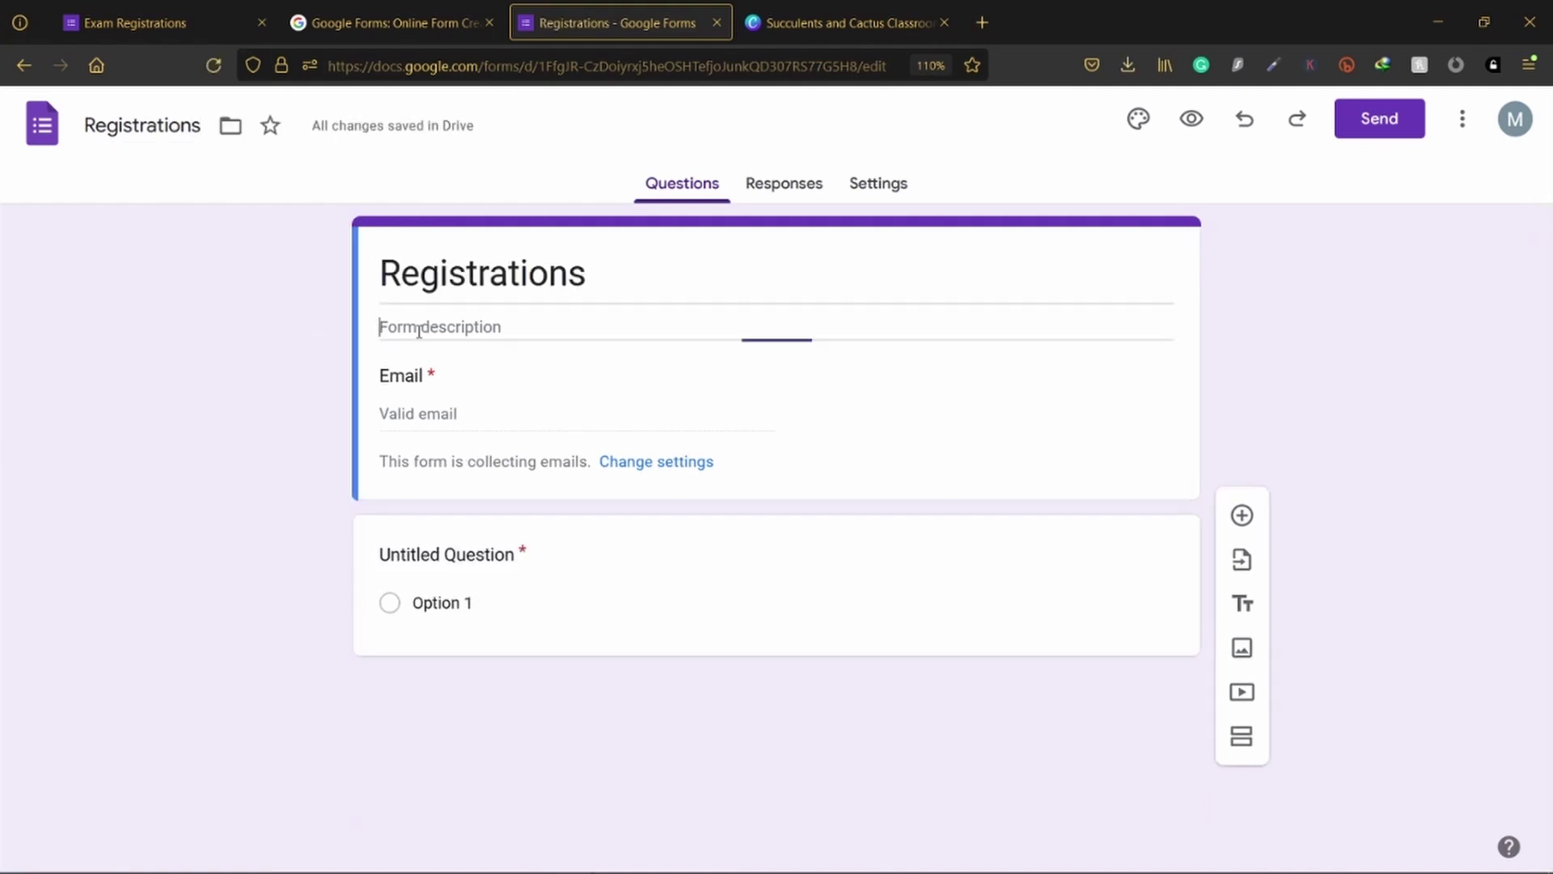
click(248, 338)
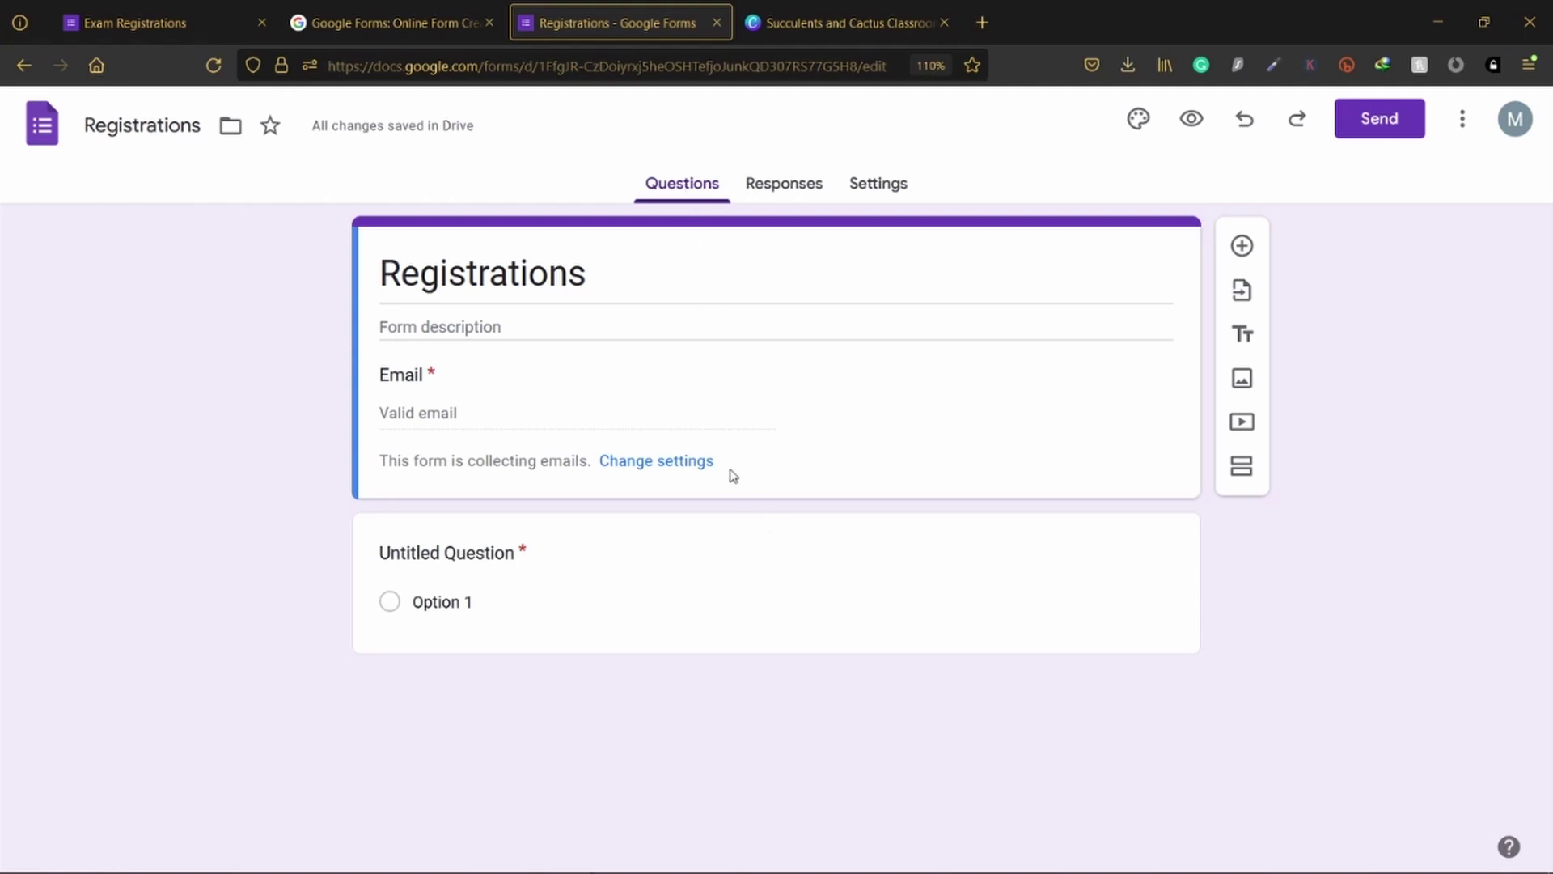
click(786, 183)
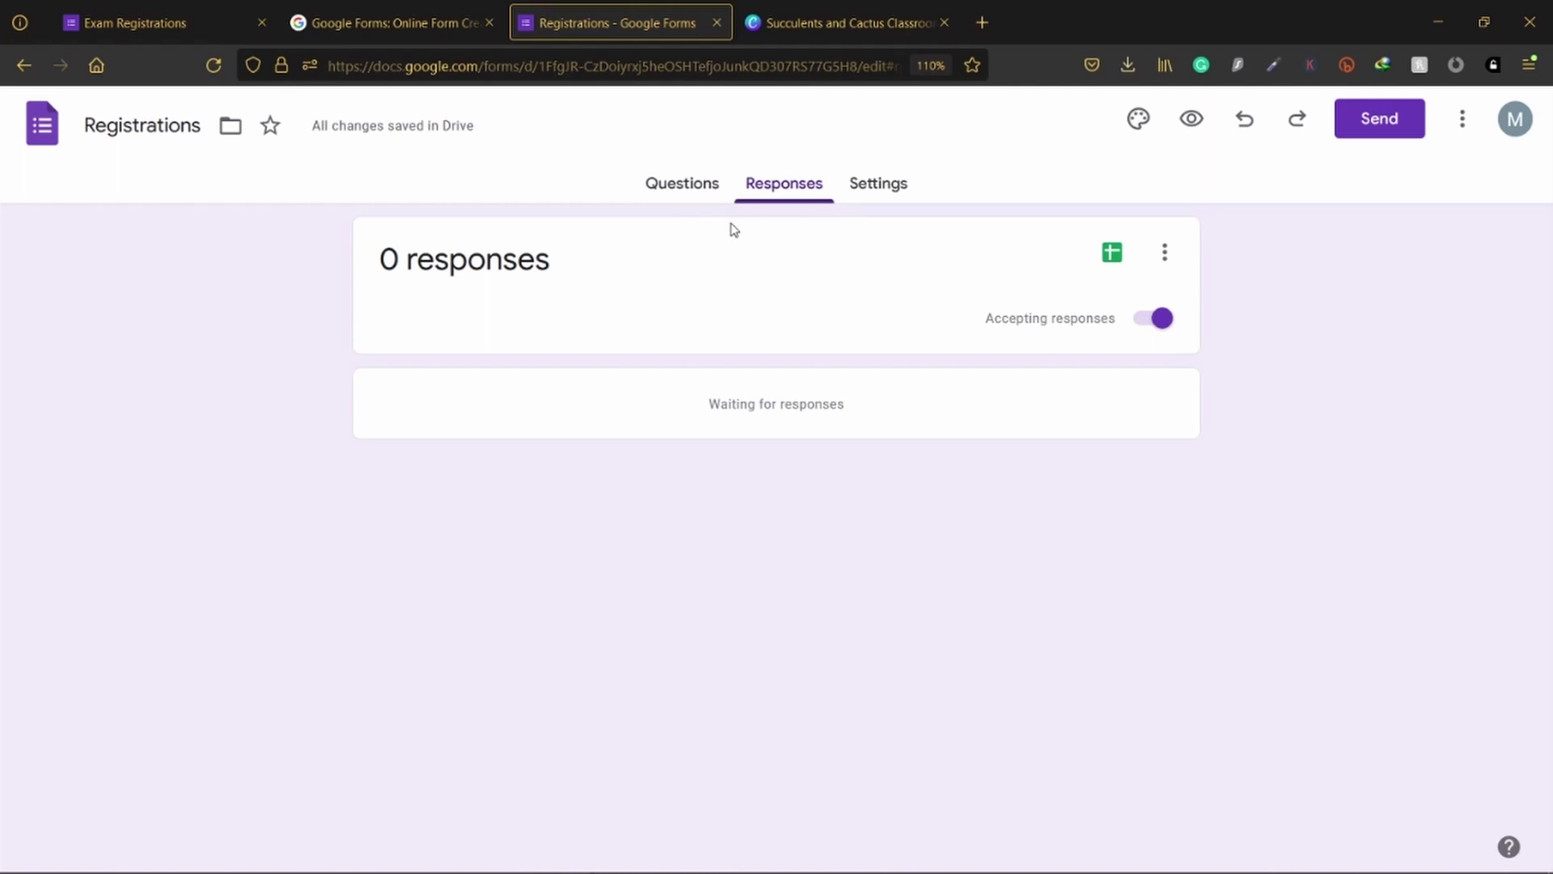
Step: In Settings, expand the Responses options and leave Send responders a copy set to Off
click(875, 185)
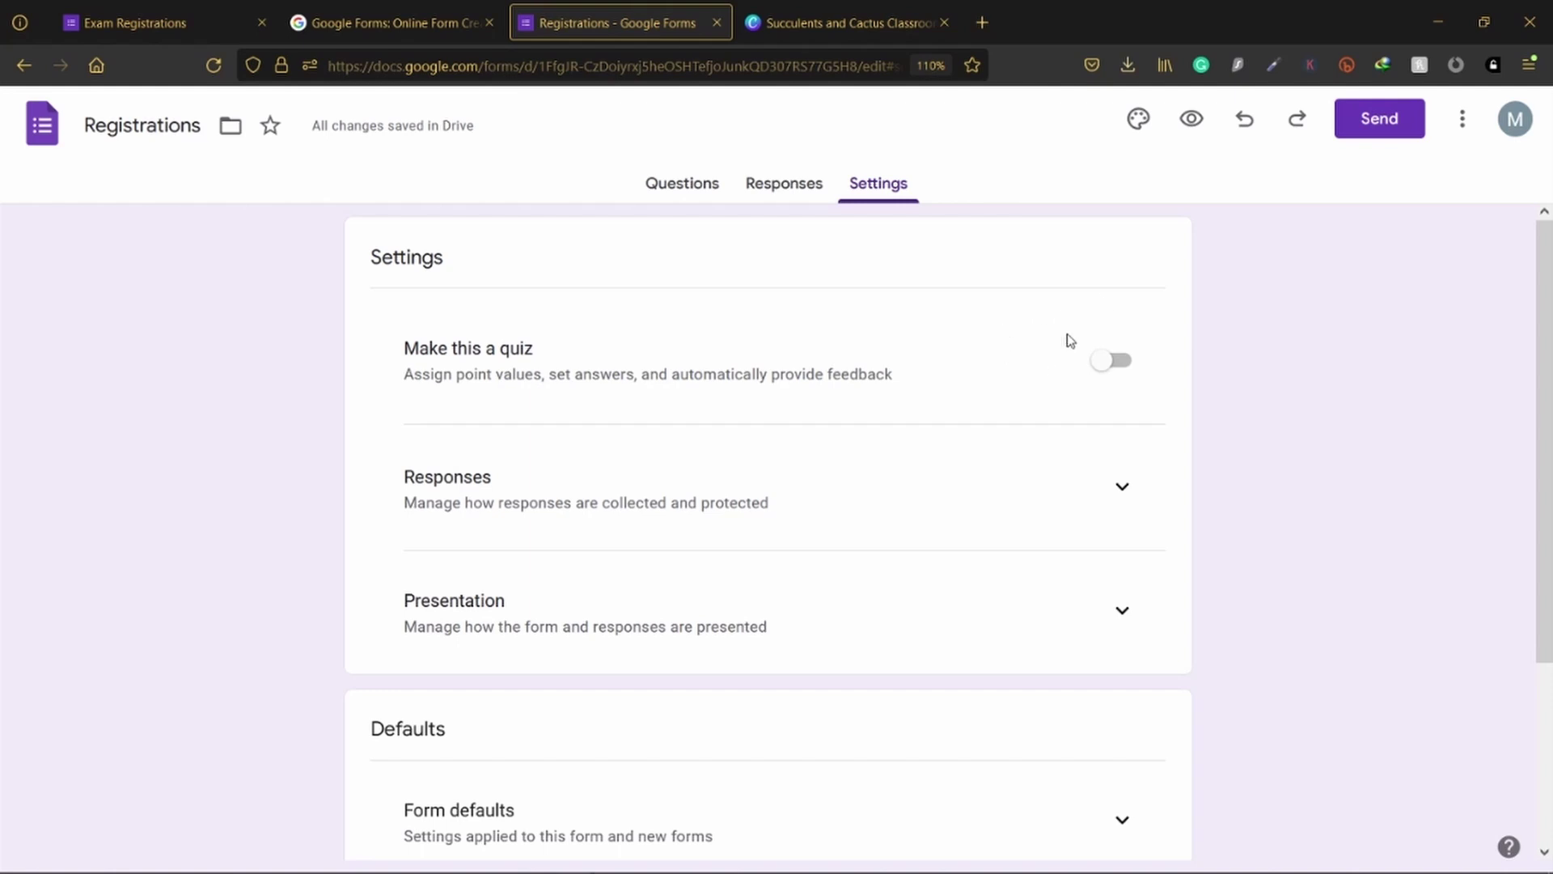
scroll(975, 365, down, 3)
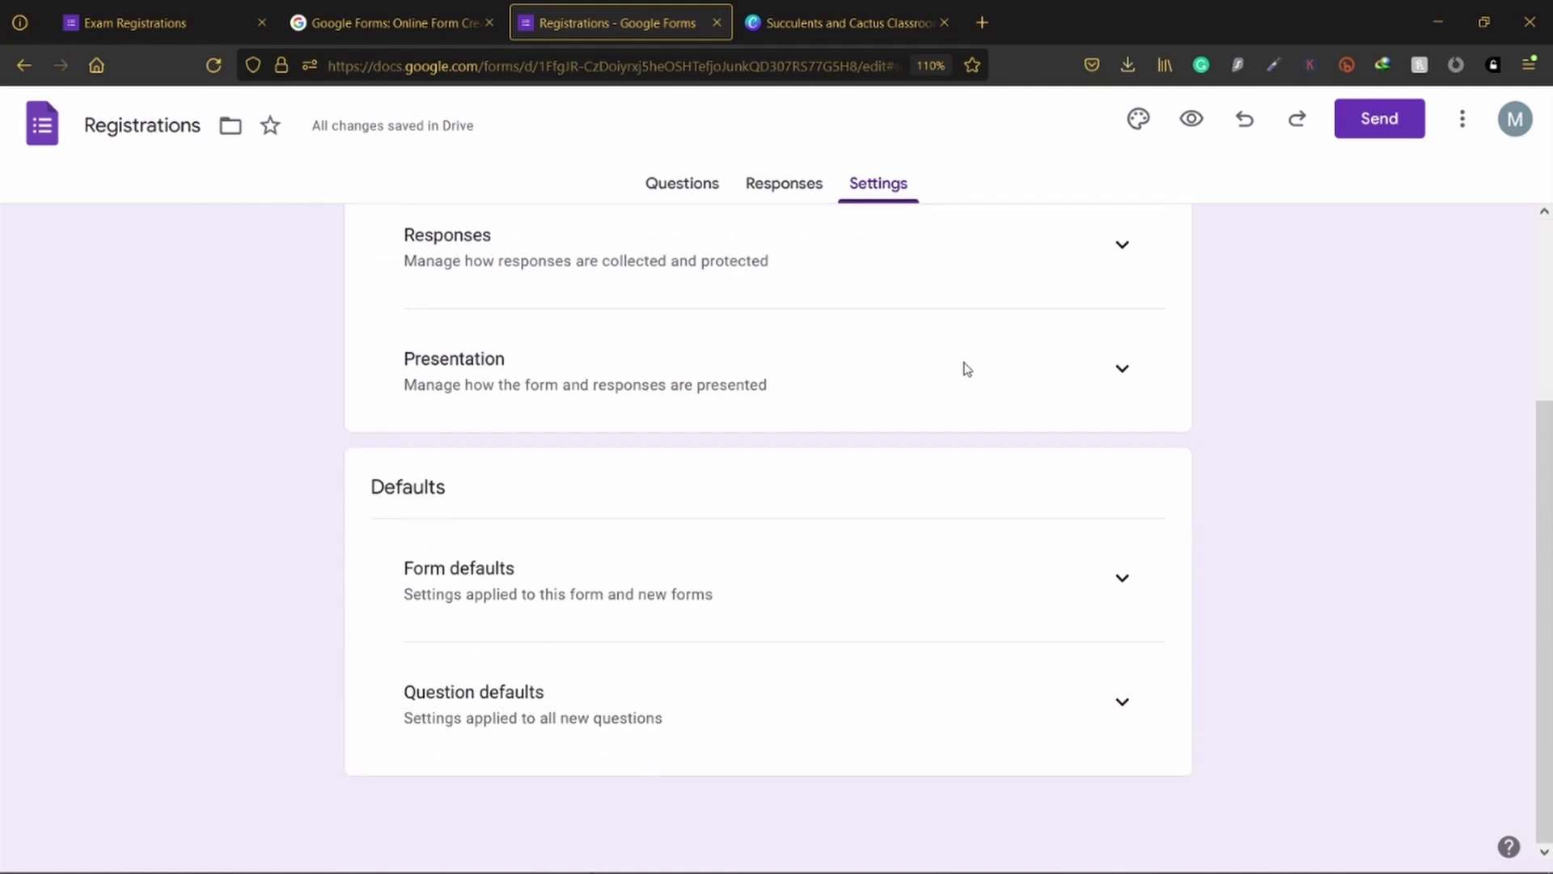
scroll(966, 366, up, 2)
click(1121, 377)
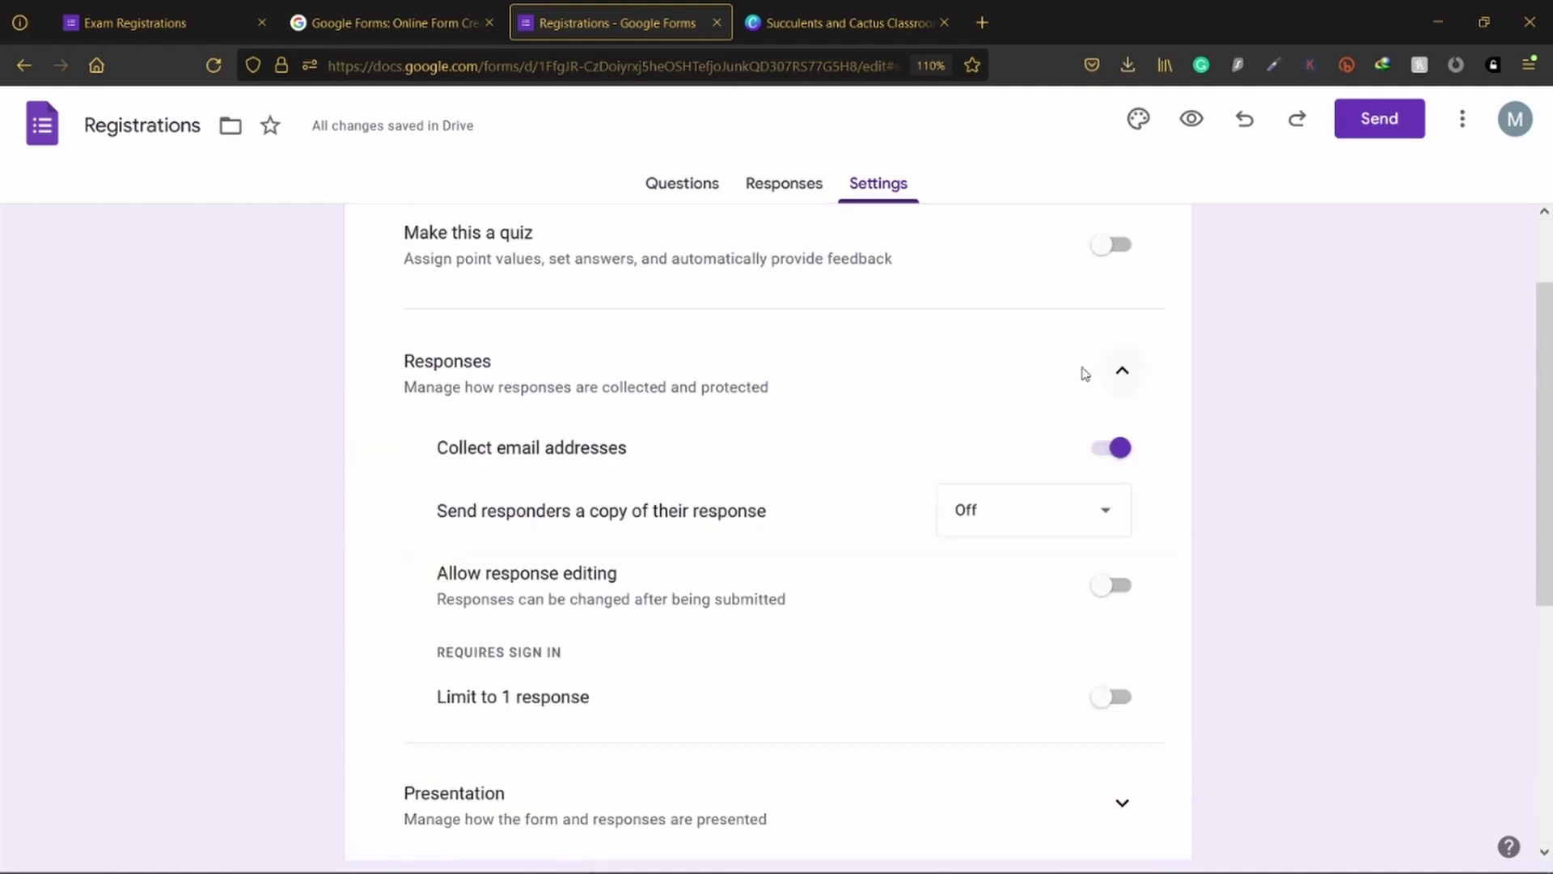
scroll(950, 468, down, 2)
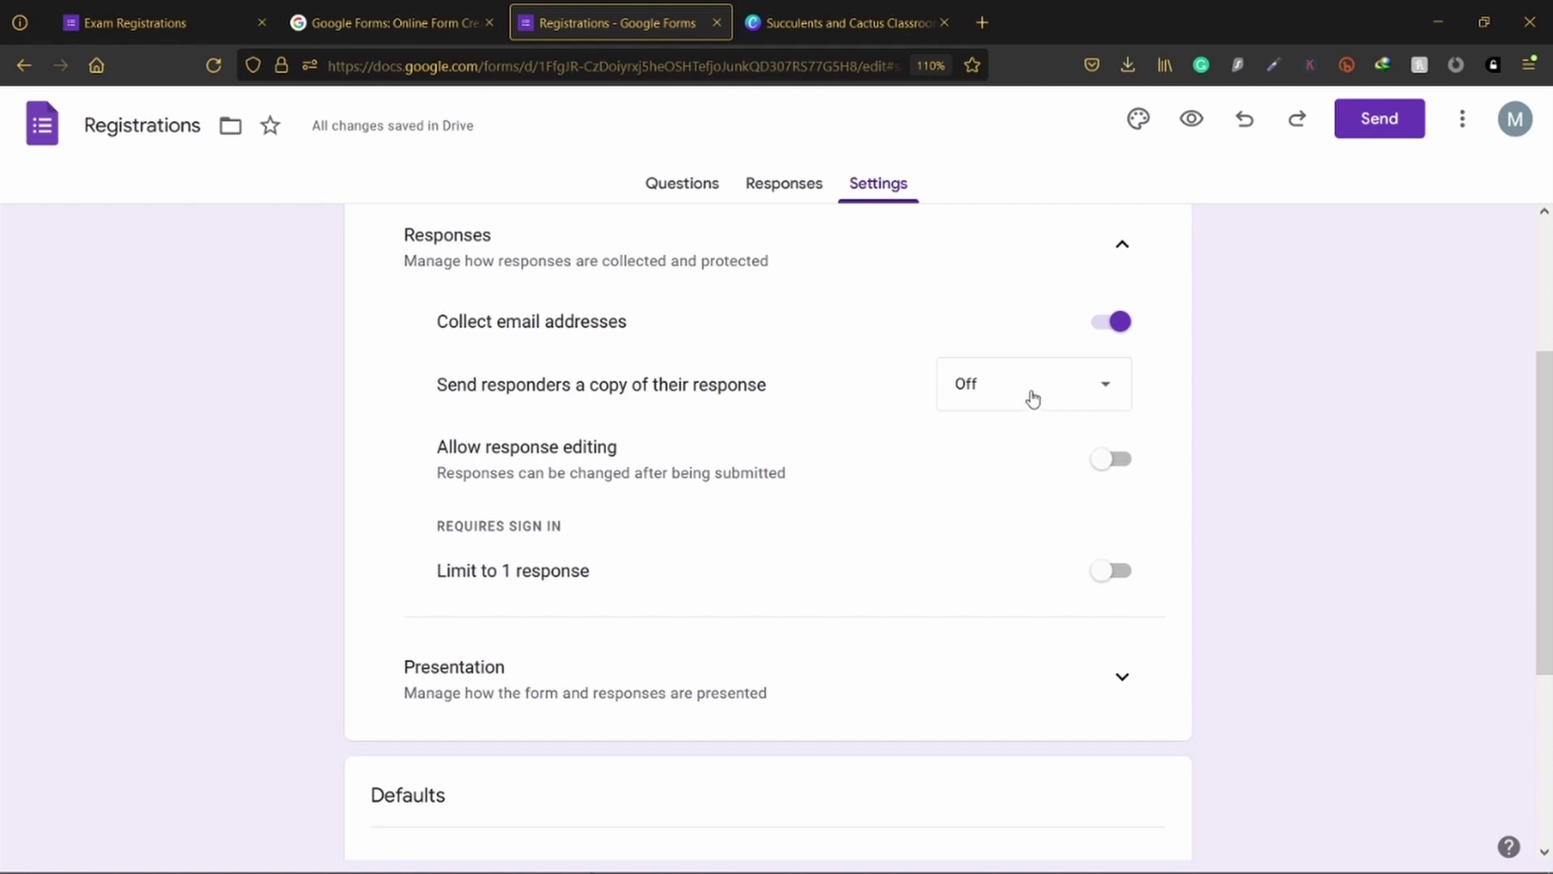
click(1031, 400)
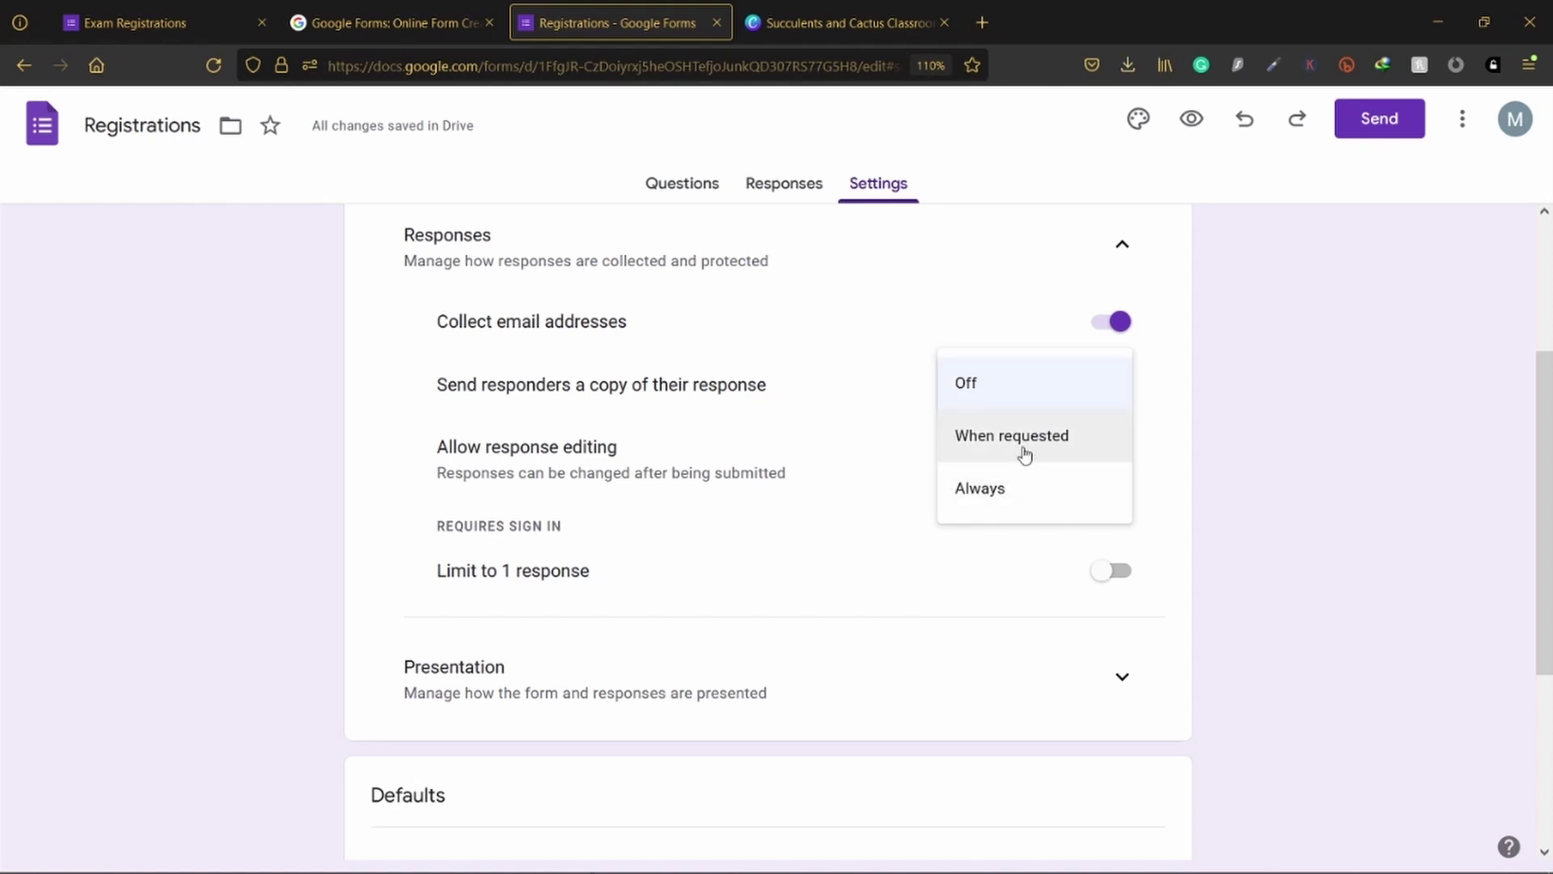
click(1021, 387)
scroll(1095, 420, down, 2)
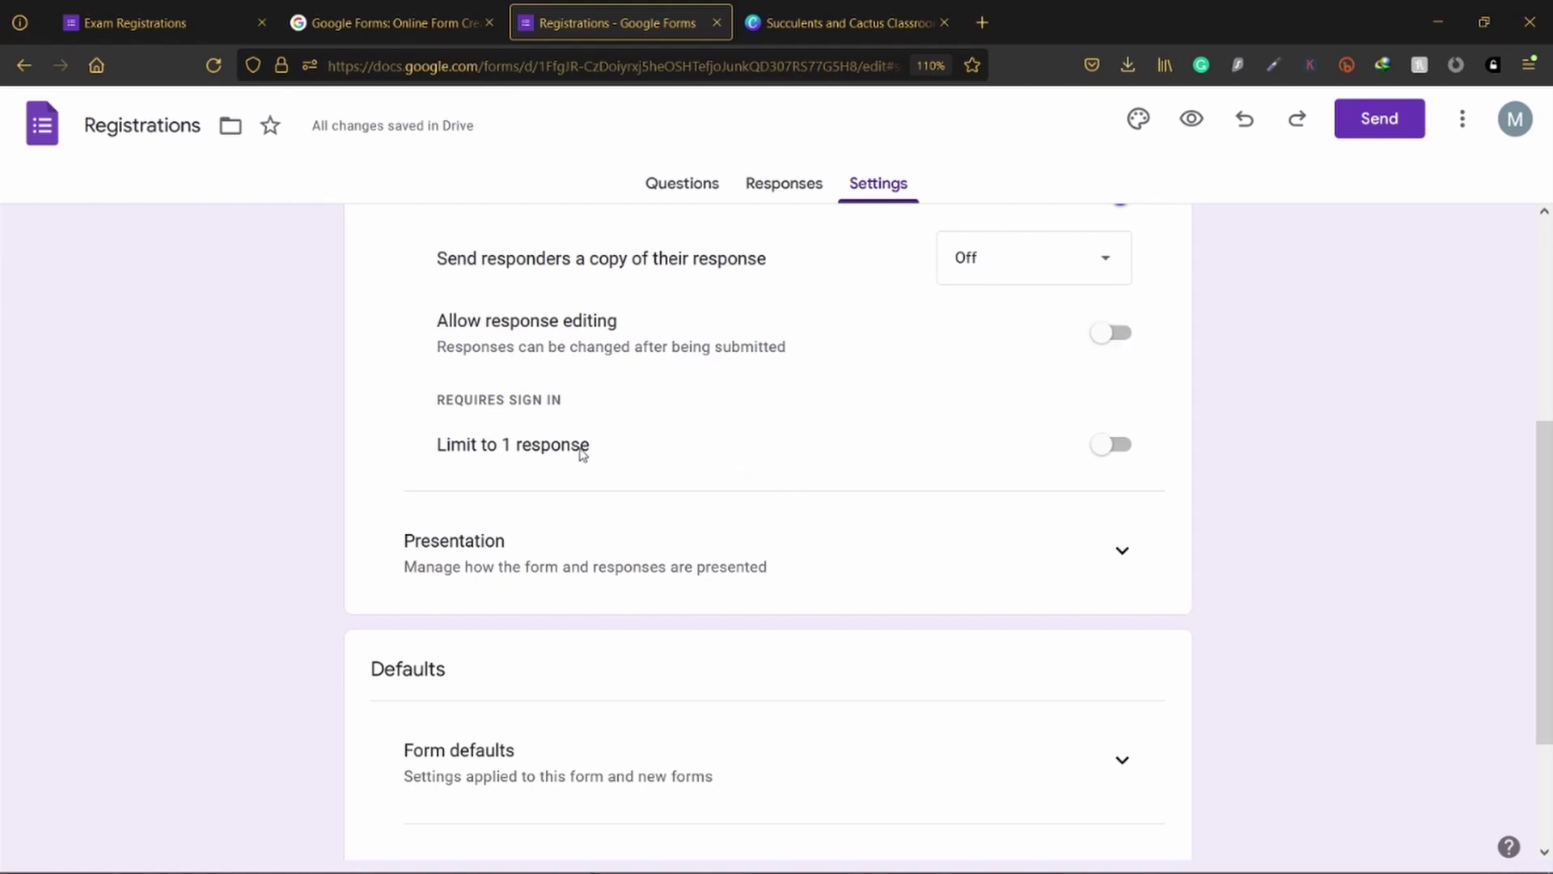
Step: Turn on Limit to 1 response, expand Presentation, and switch to the Exam Registrations form
click(1113, 449)
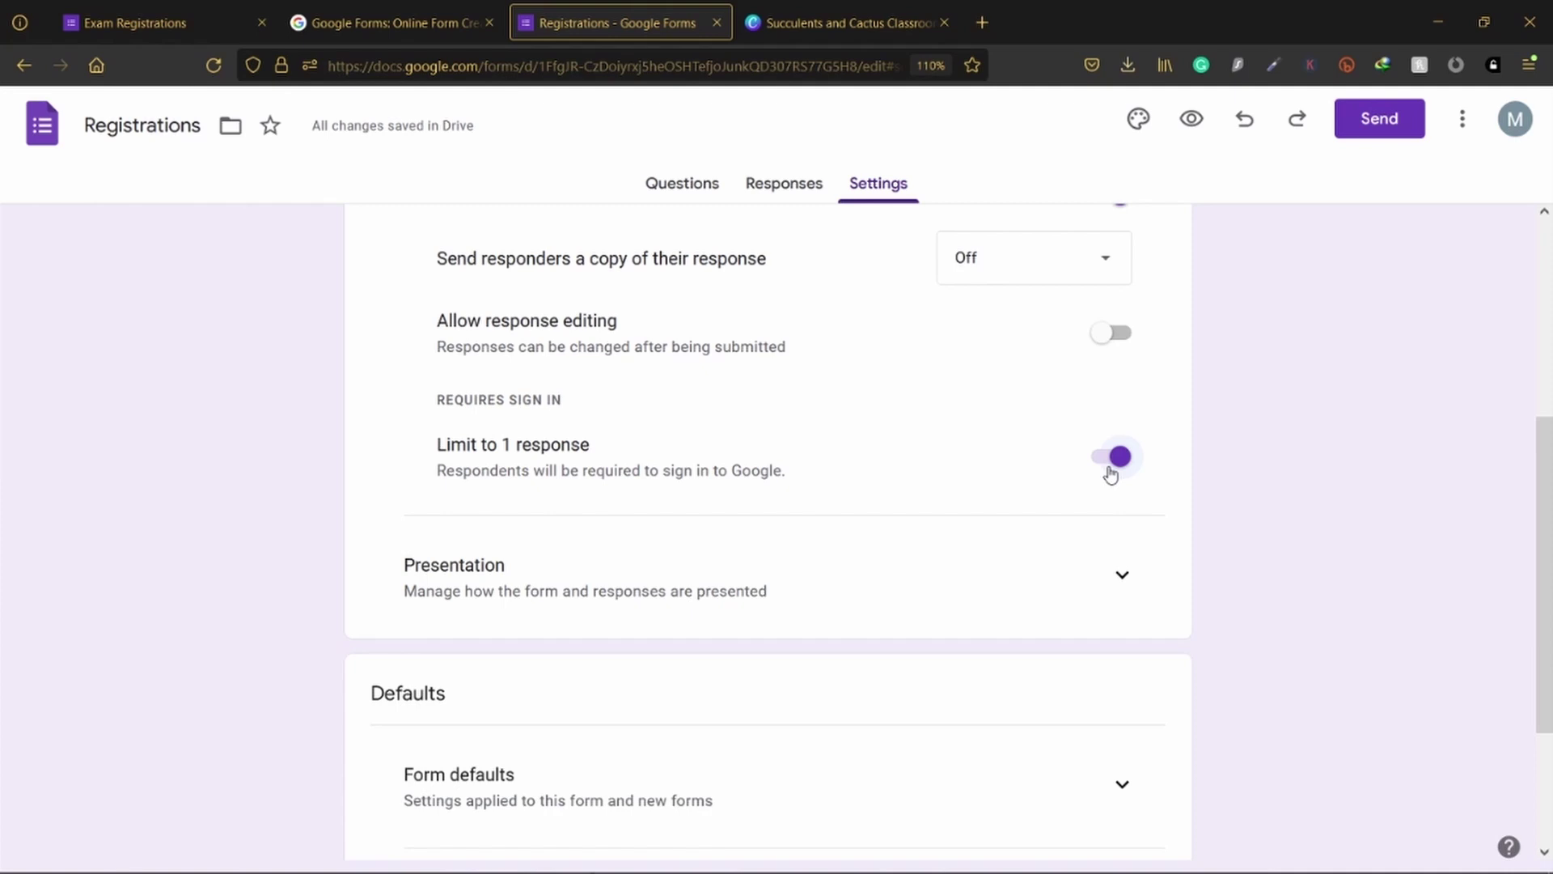
click(1110, 472)
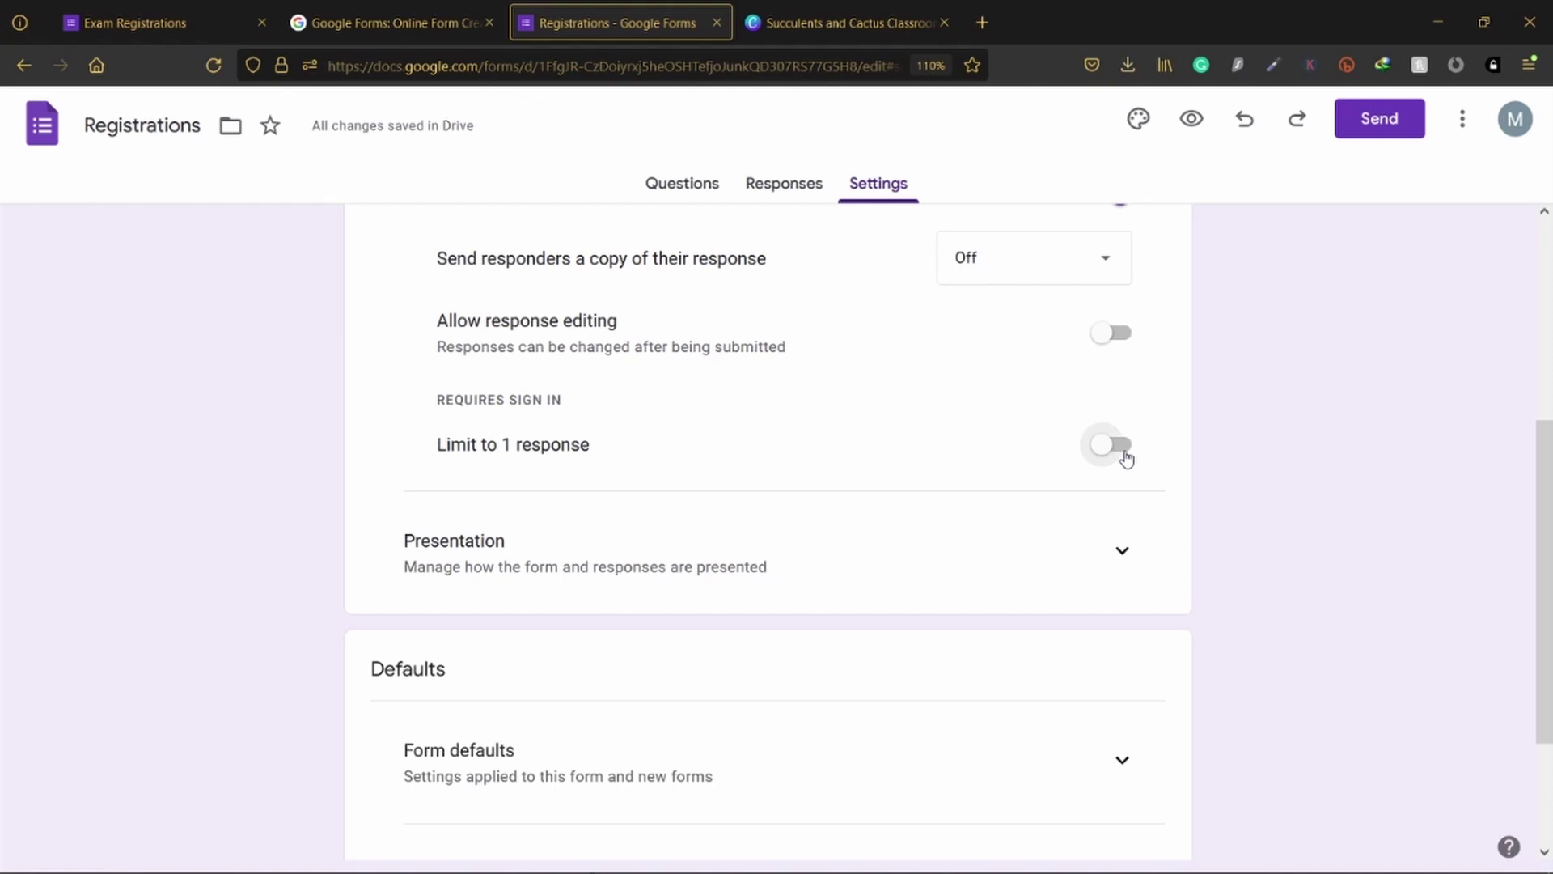
click(1122, 457)
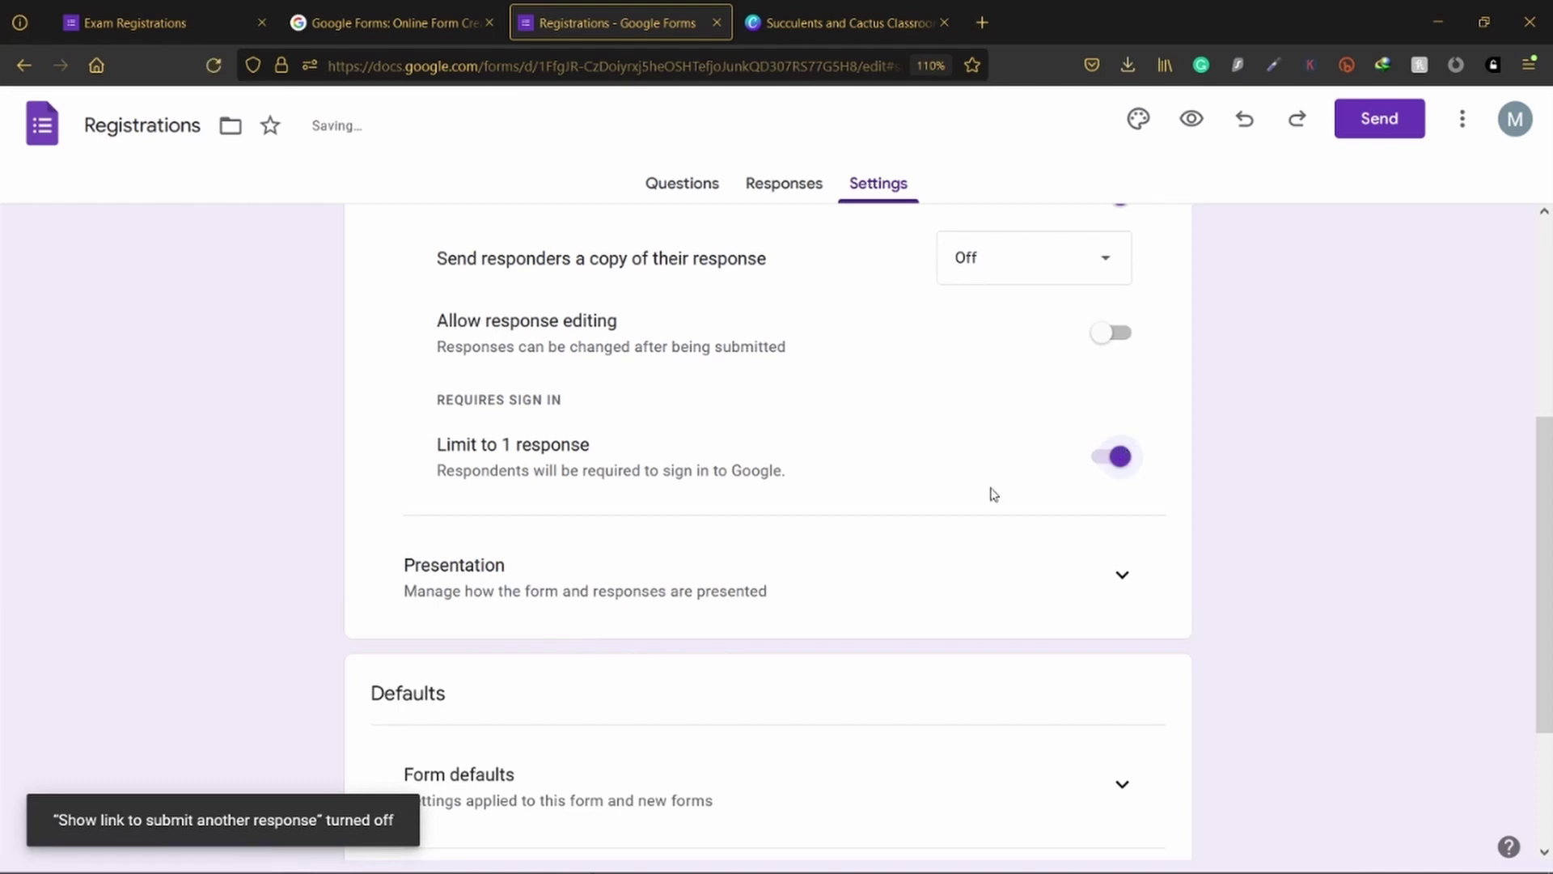
scroll(898, 517, down, 3)
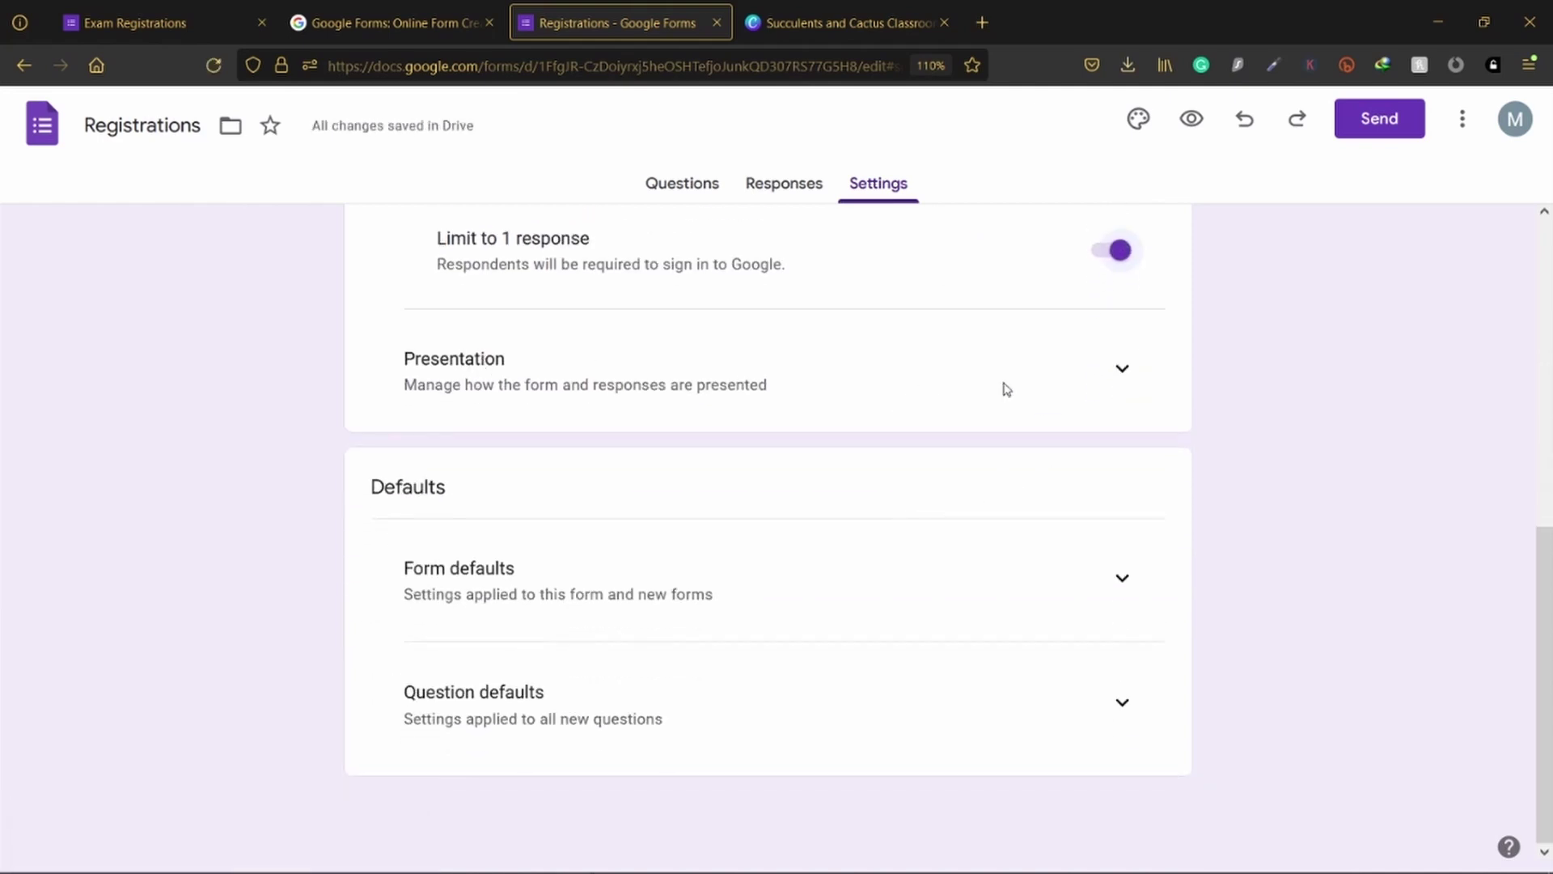
click(1116, 370)
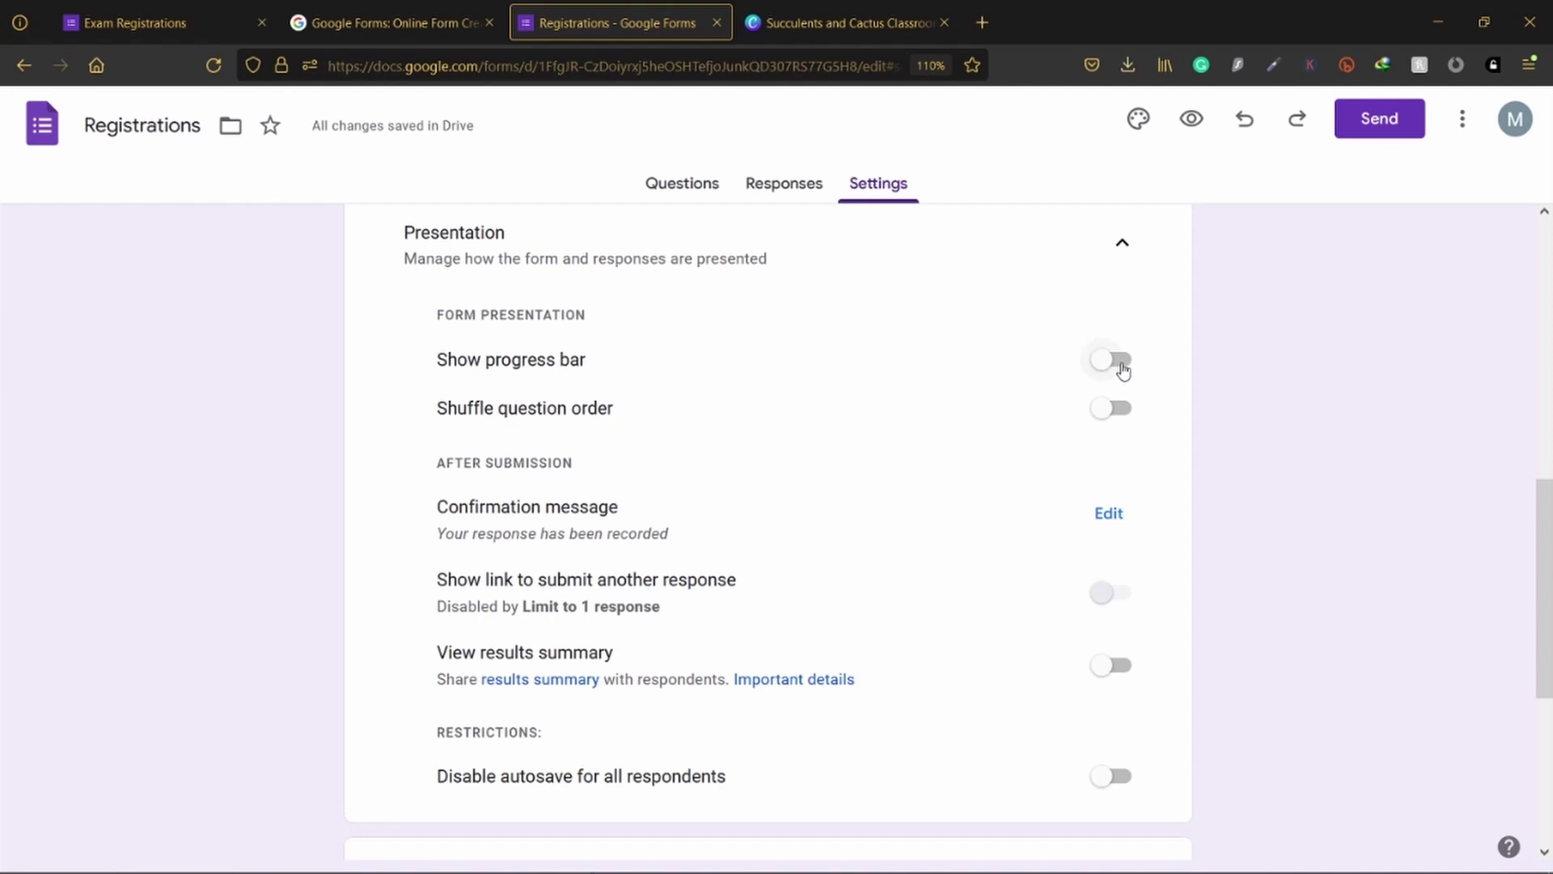
click(199, 16)
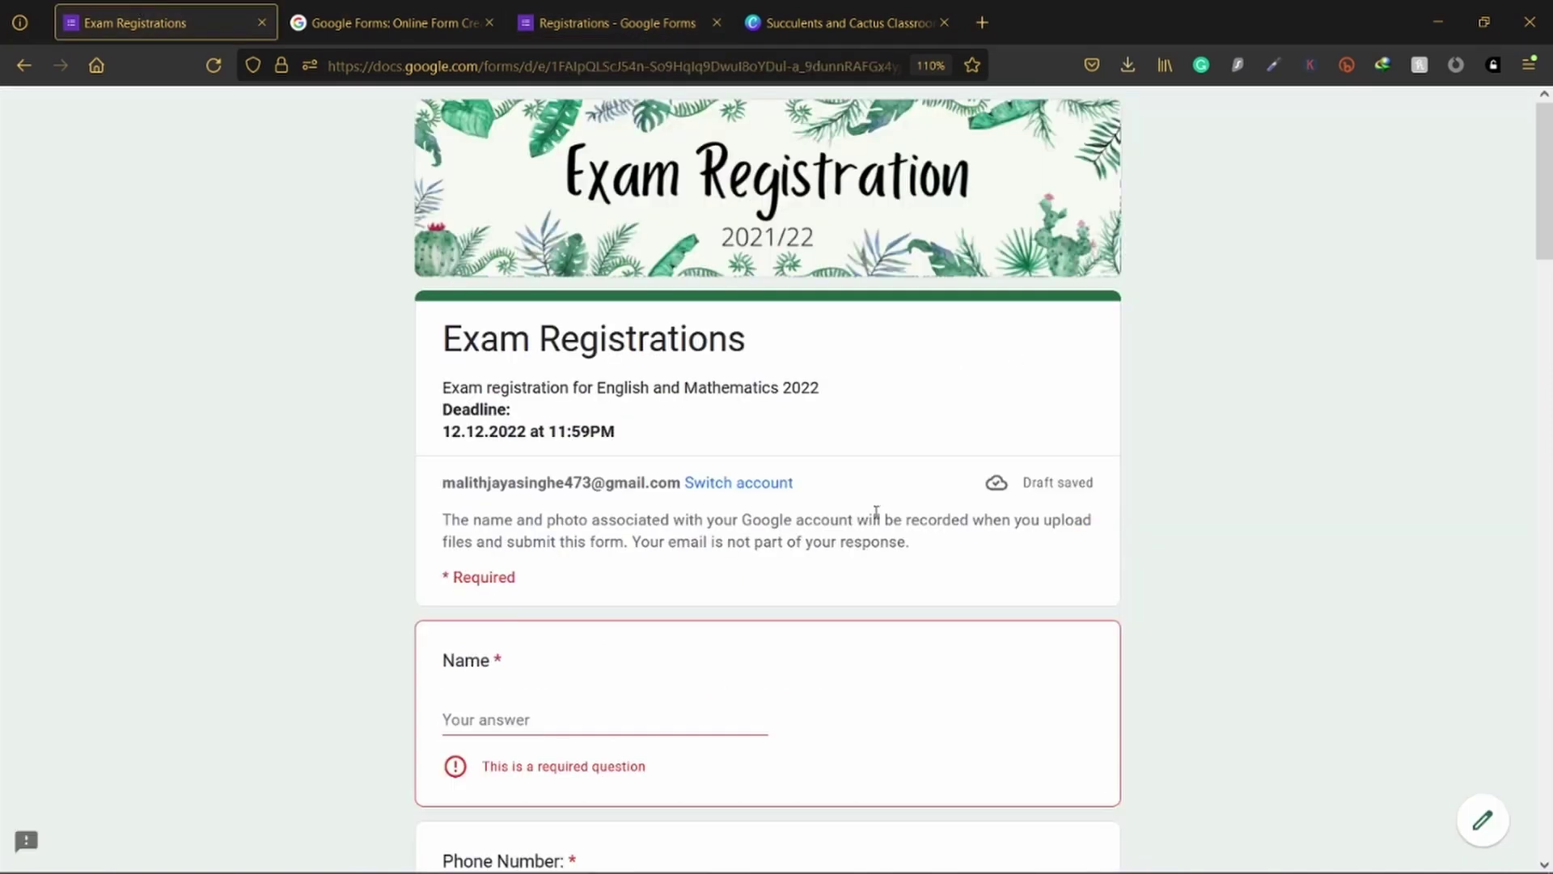
Step: Check the Registrations form settings, then return to the Exam Registrations form
scroll(876, 512, down, 20)
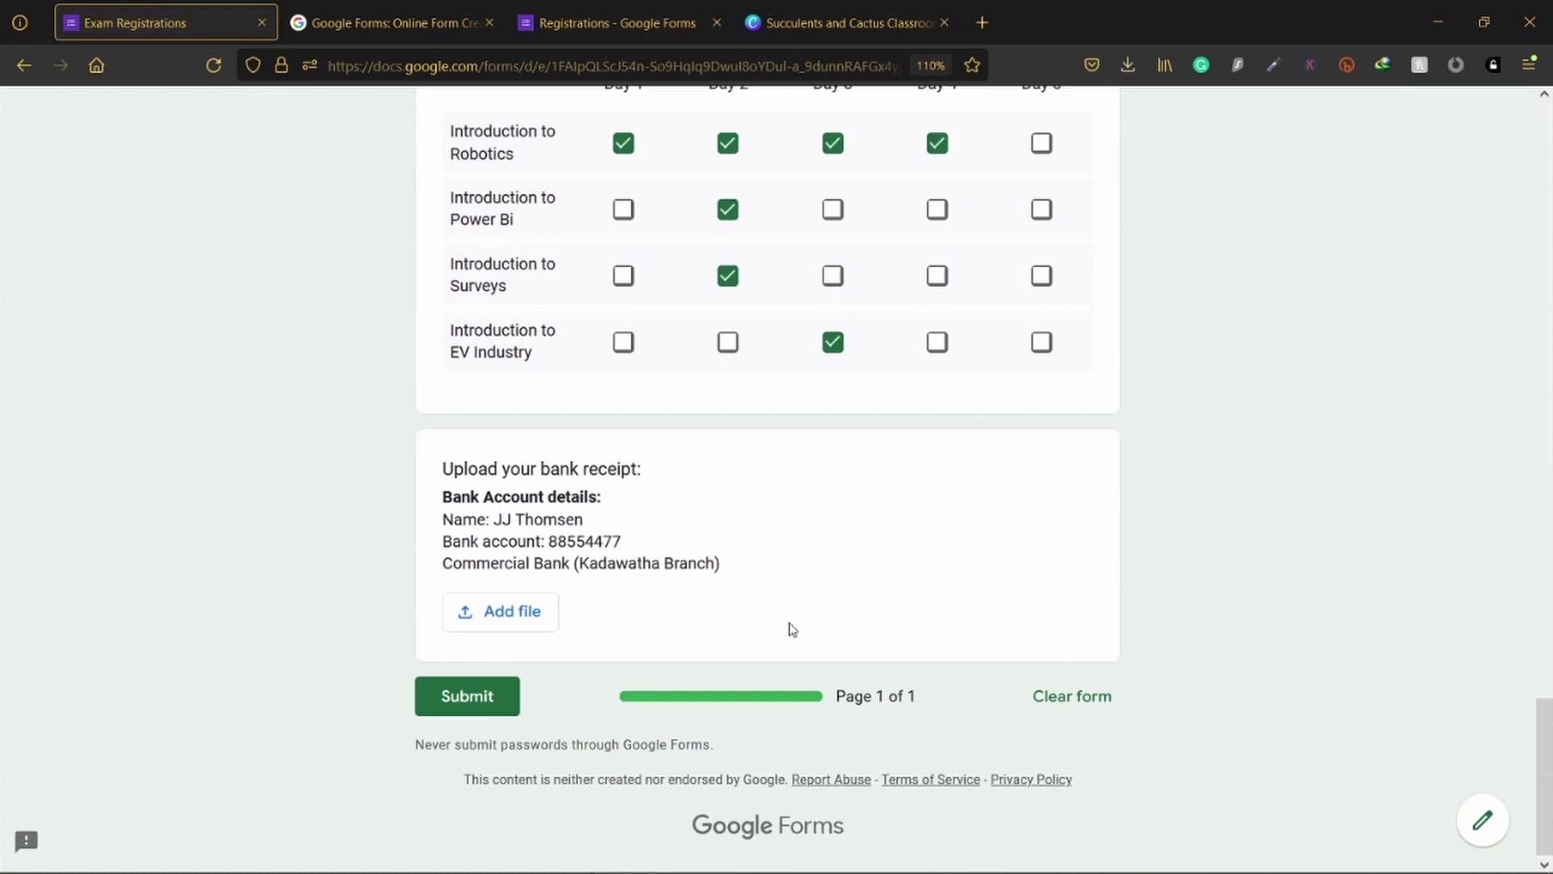
click(628, 19)
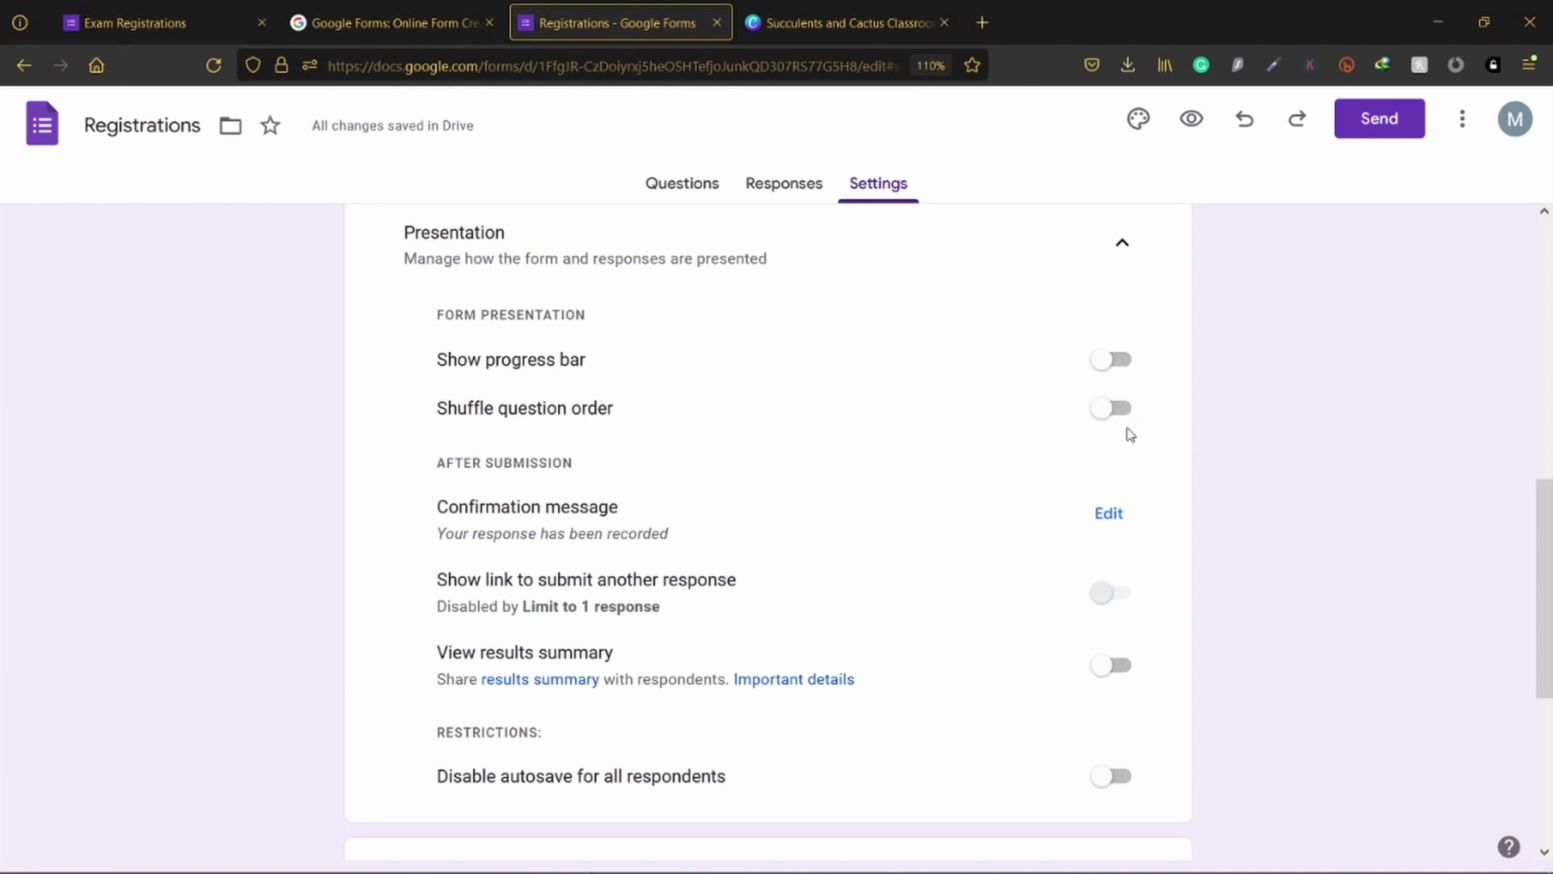
scroll(1076, 495, down, 3)
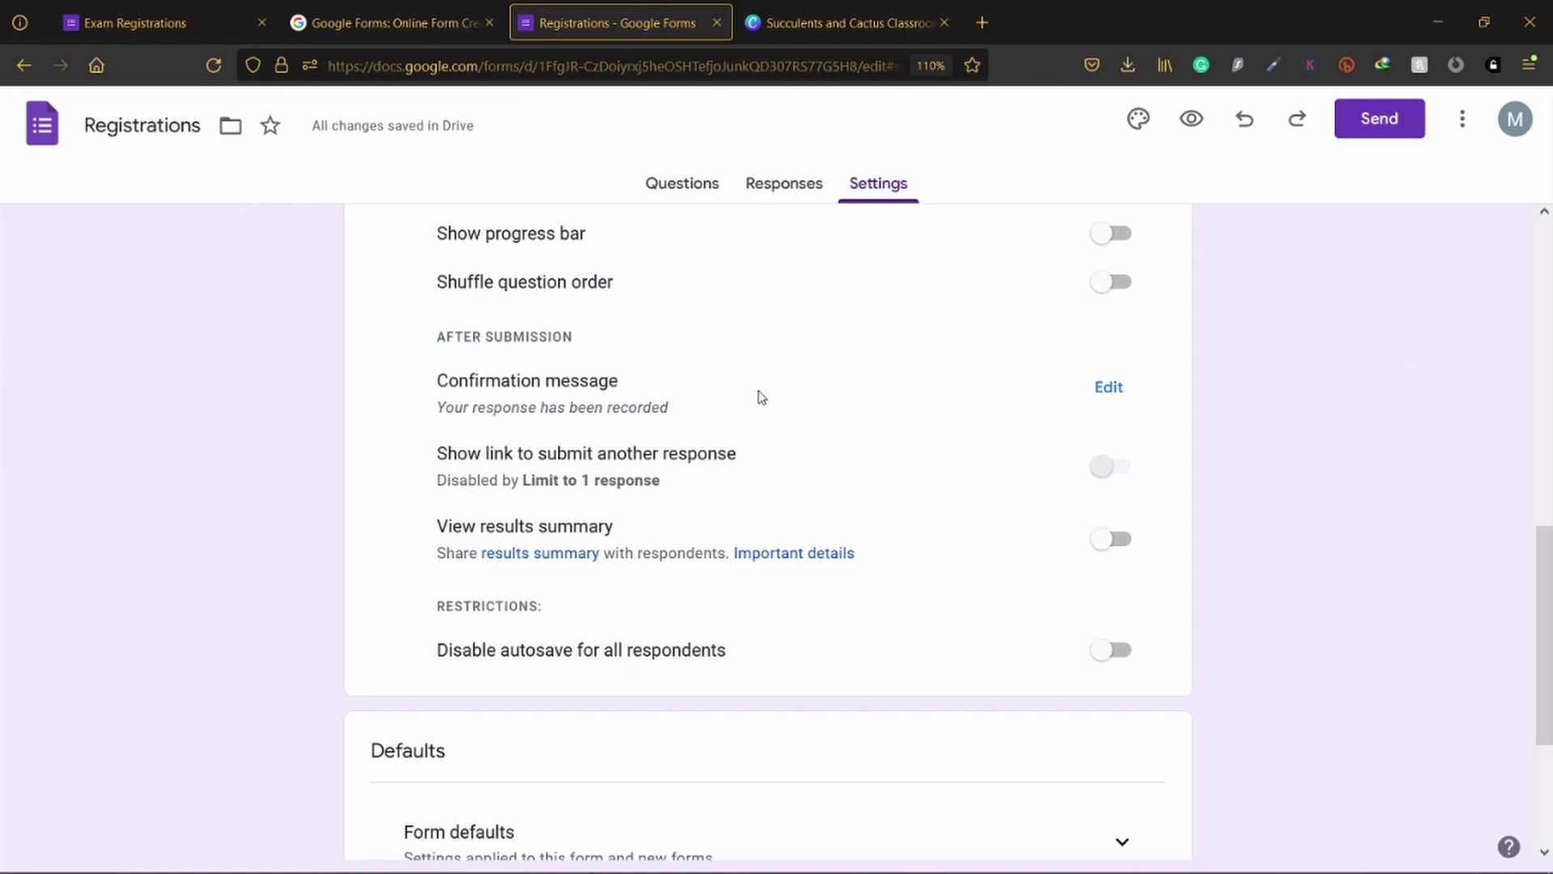
click(165, 16)
scroll(785, 394, up, 6)
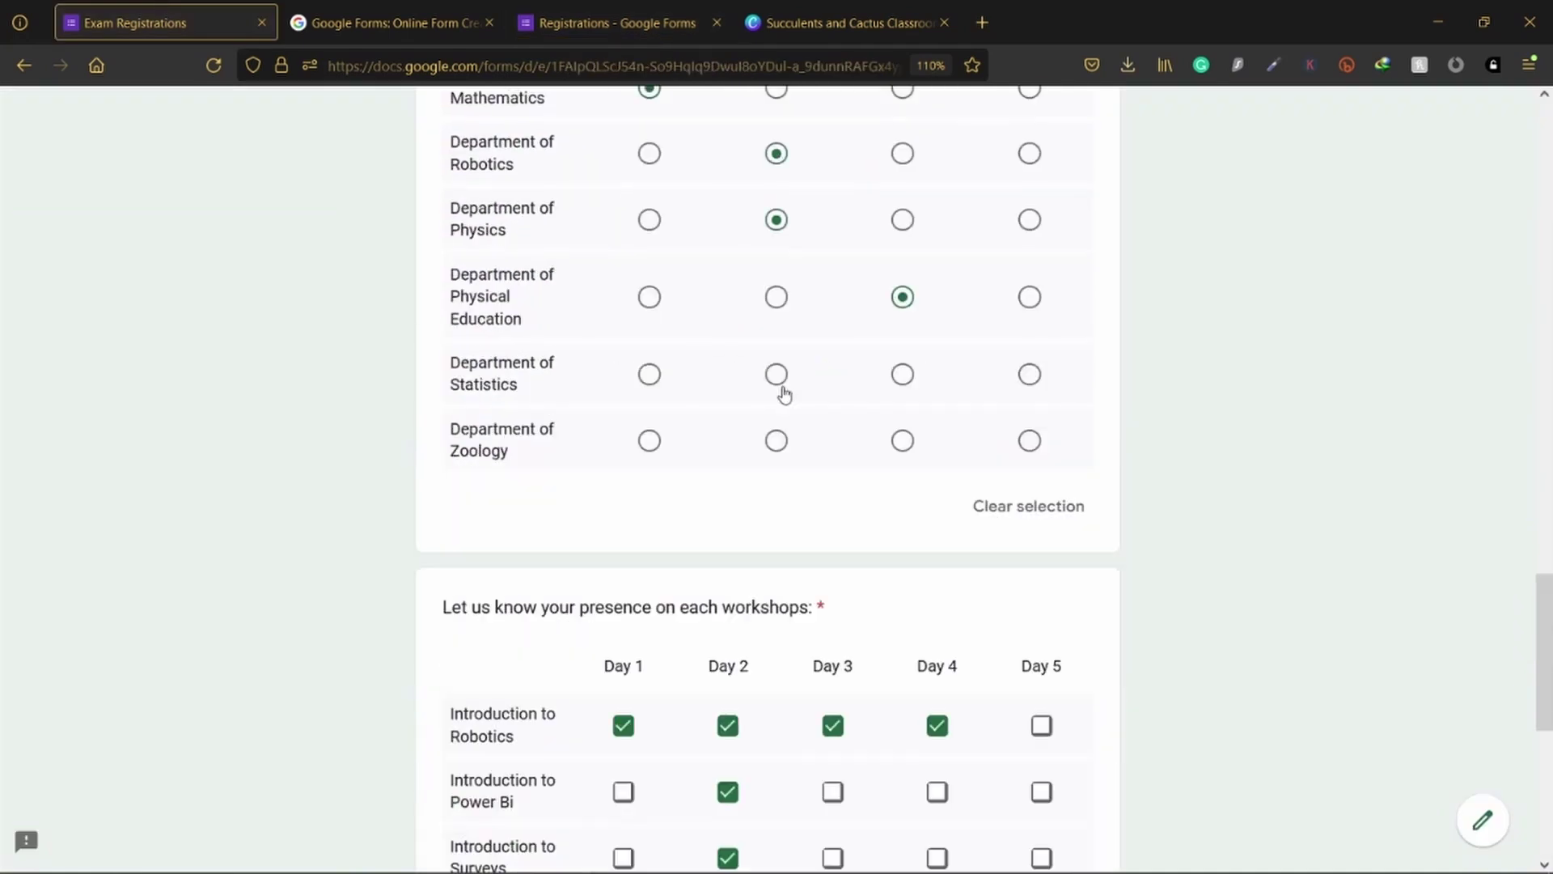
scroll(785, 394, up, 15)
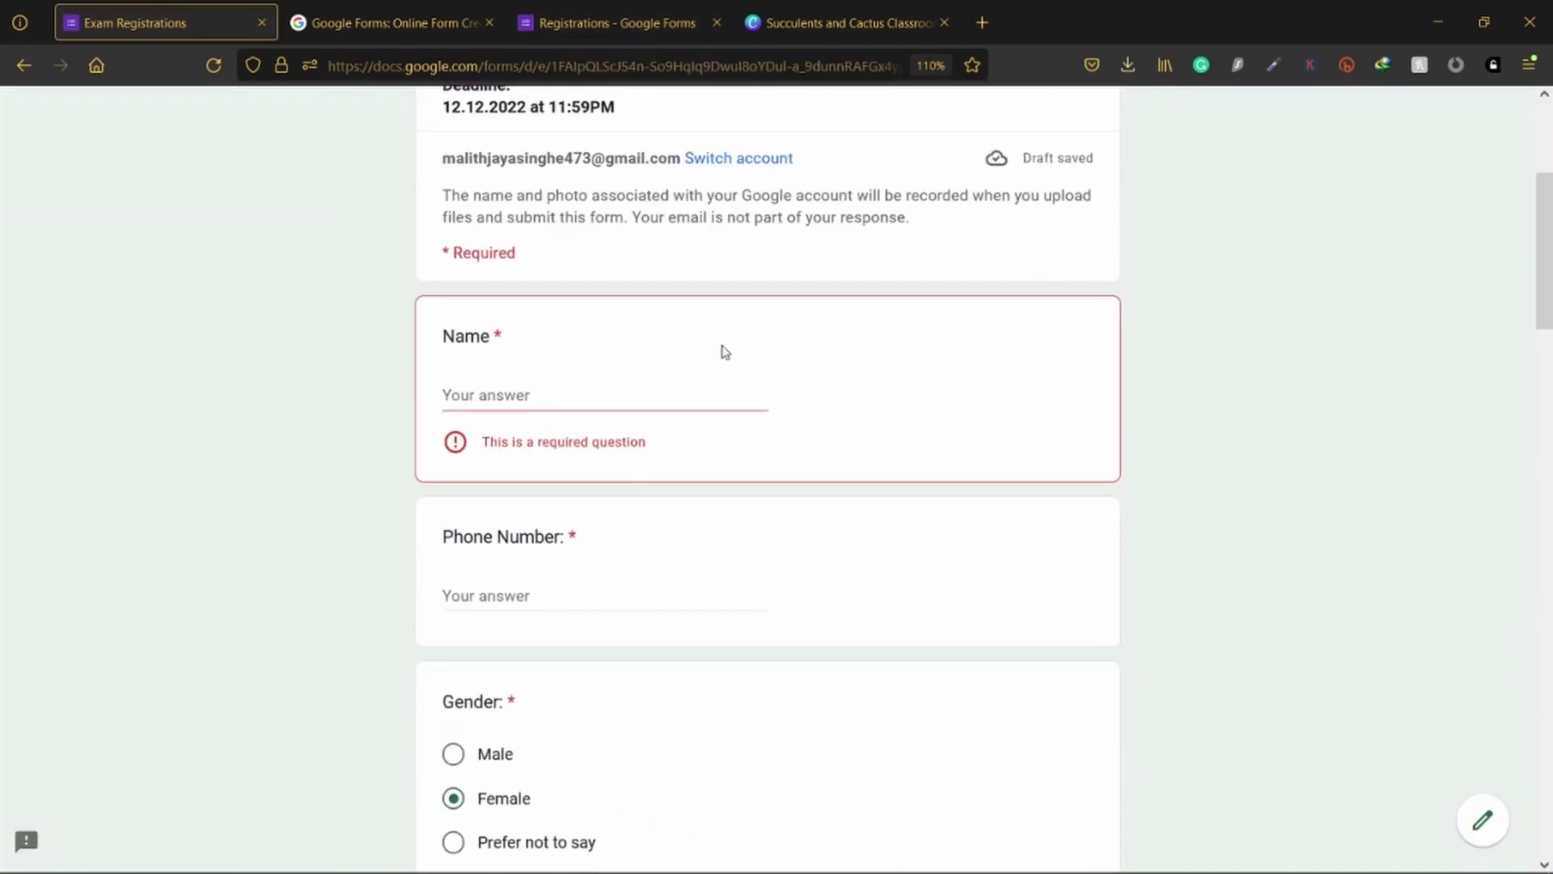
scroll(707, 336, up, 2)
scroll(707, 336, down, 2)
Step: Fill in placeholder answers for the Name and Phone Number questions
click(485, 391)
text(sdfsfs)
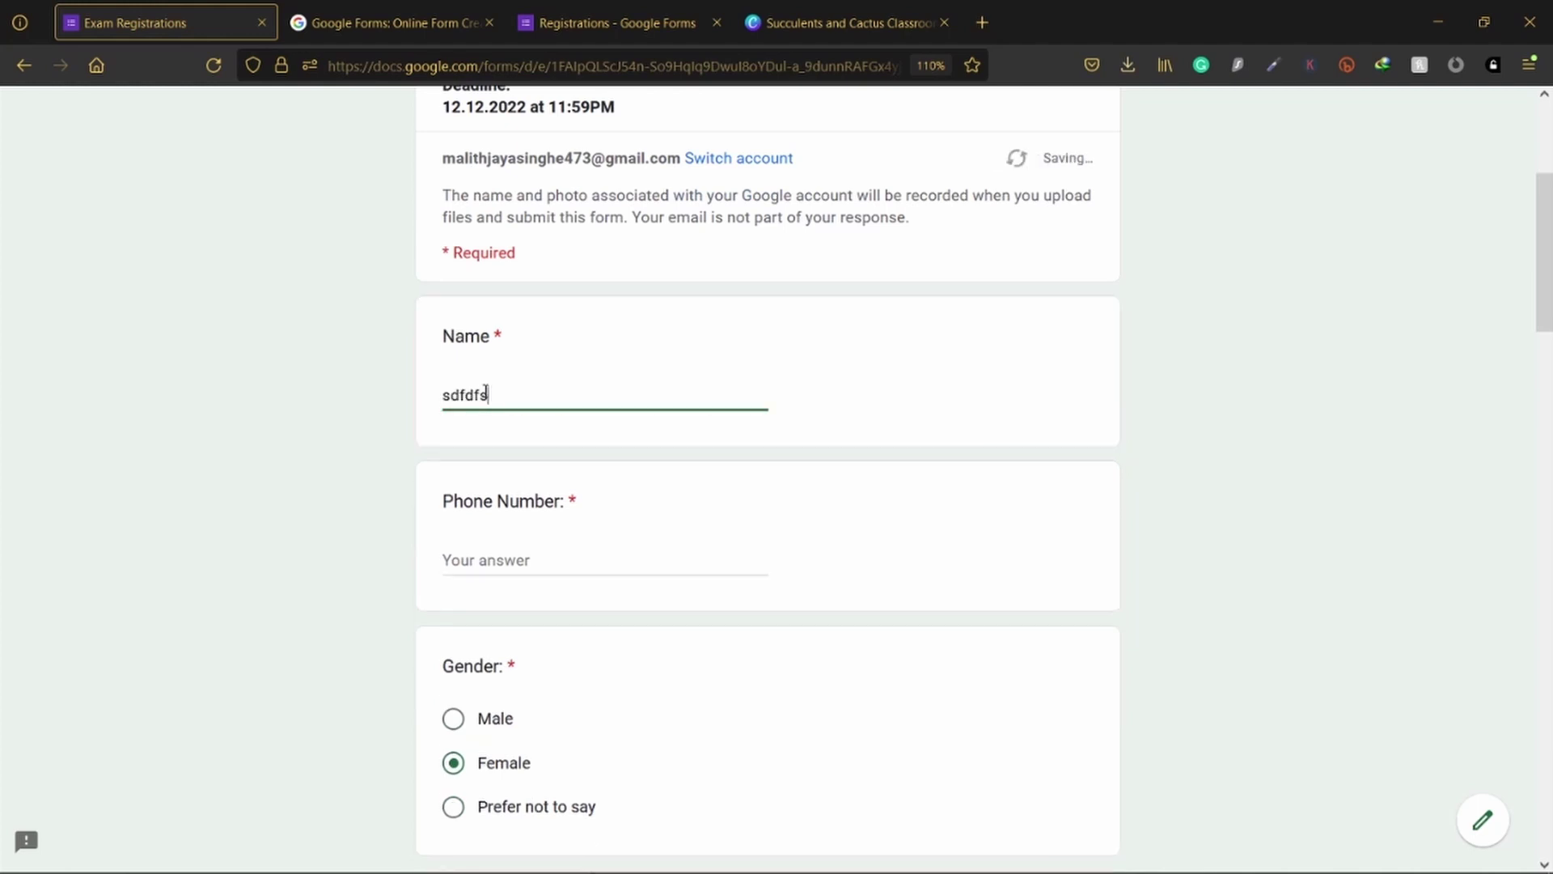
scroll(496, 451, down, 4)
click(516, 231)
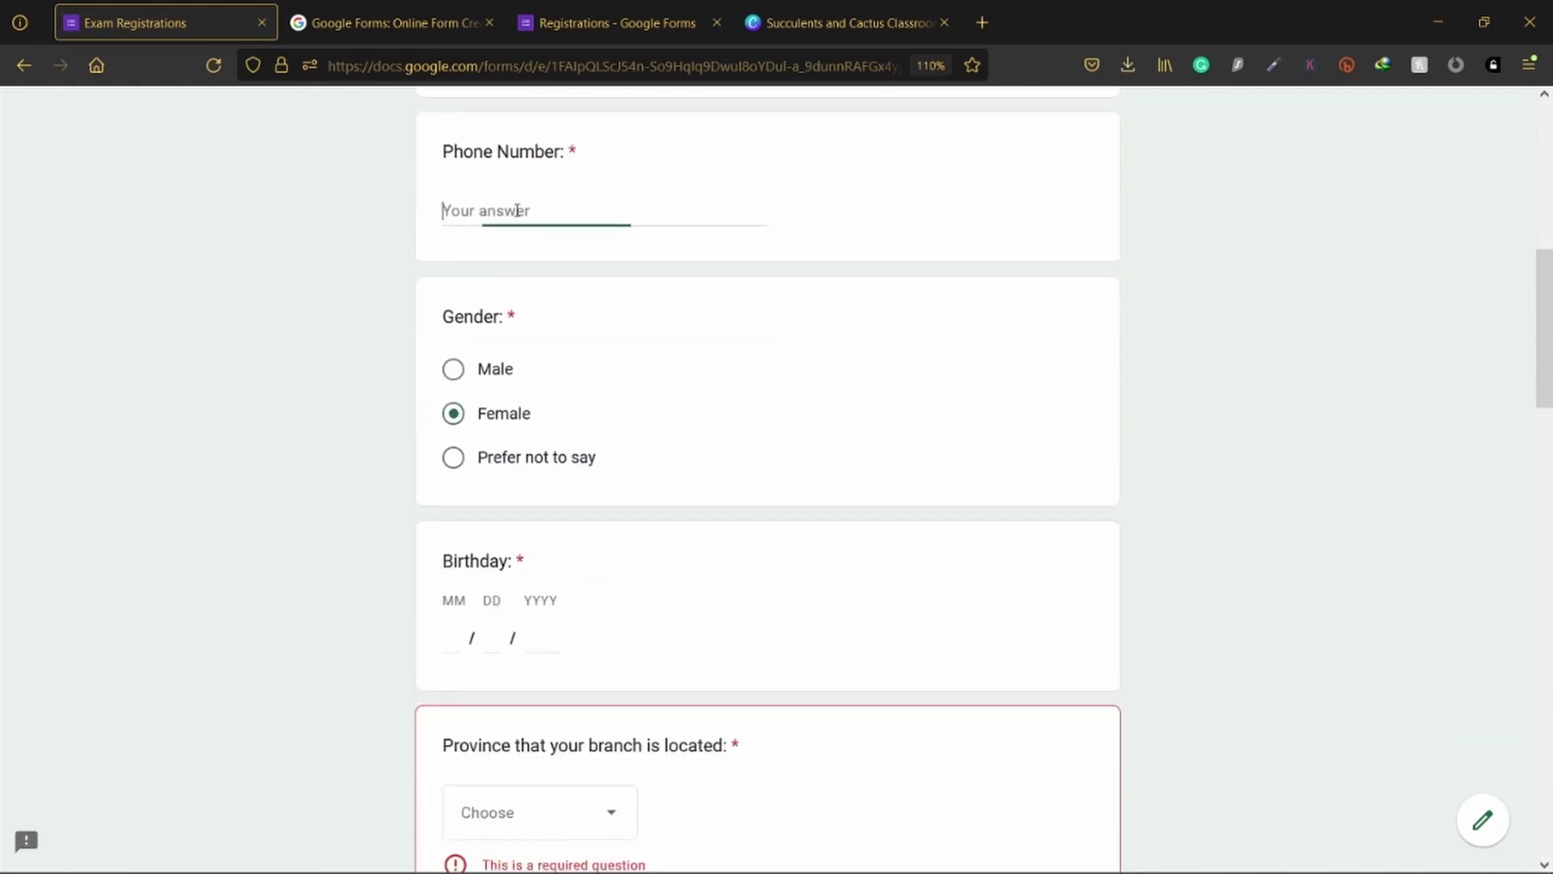
text(35434534534)
scroll(602, 352, down, 3)
Step: Enter the birthday 3/3/2008 in the MM/DD/YYYY date fields
click(451, 404)
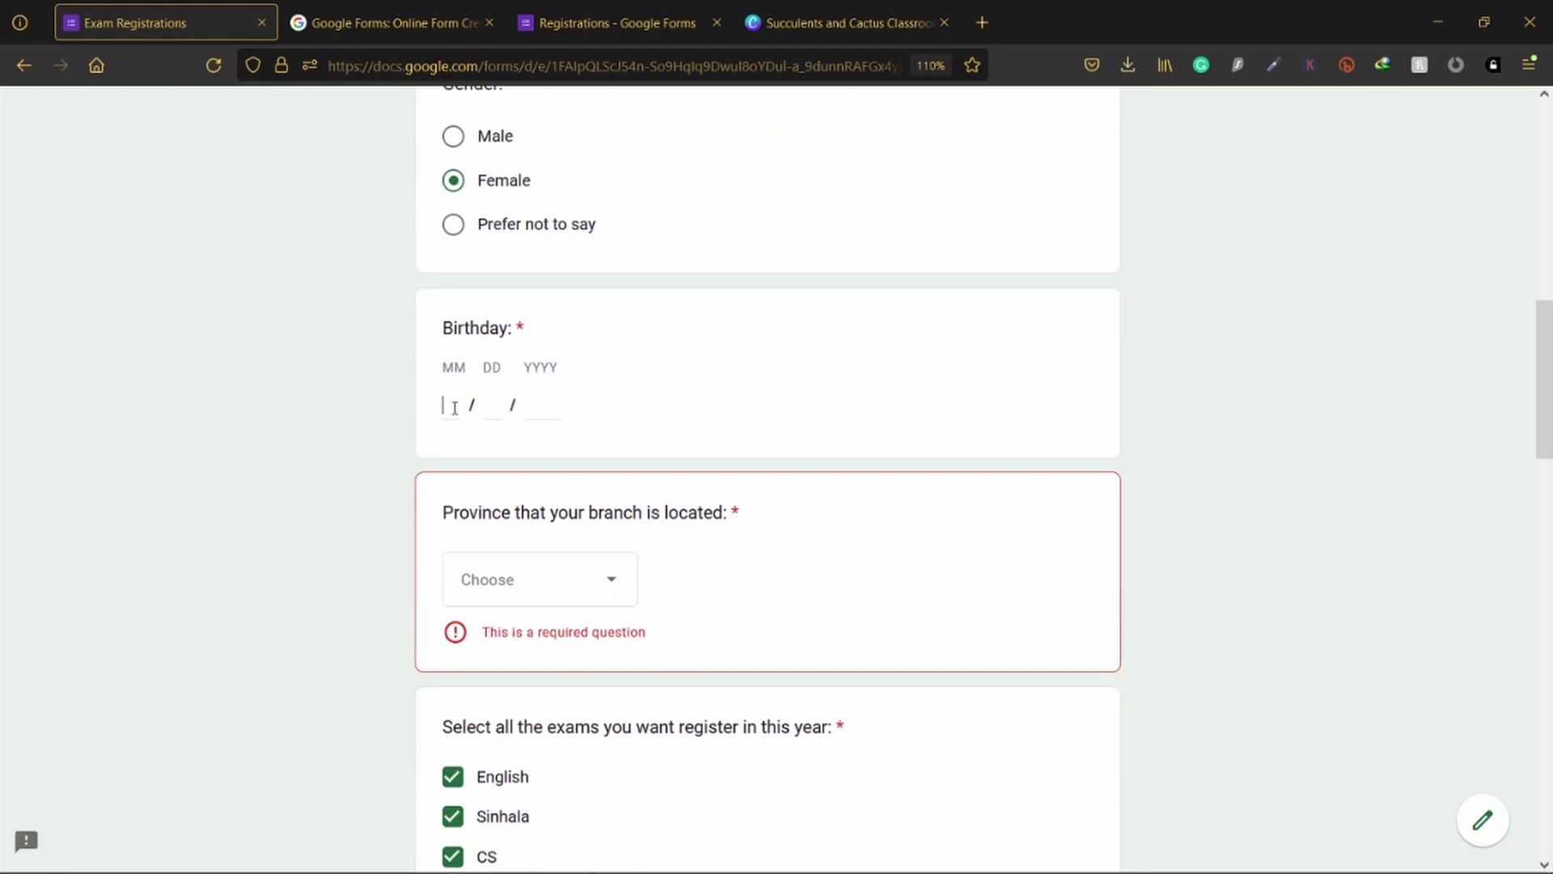
text(33)
key(BackSpace)
click(491, 403)
text(3)
click(532, 404)
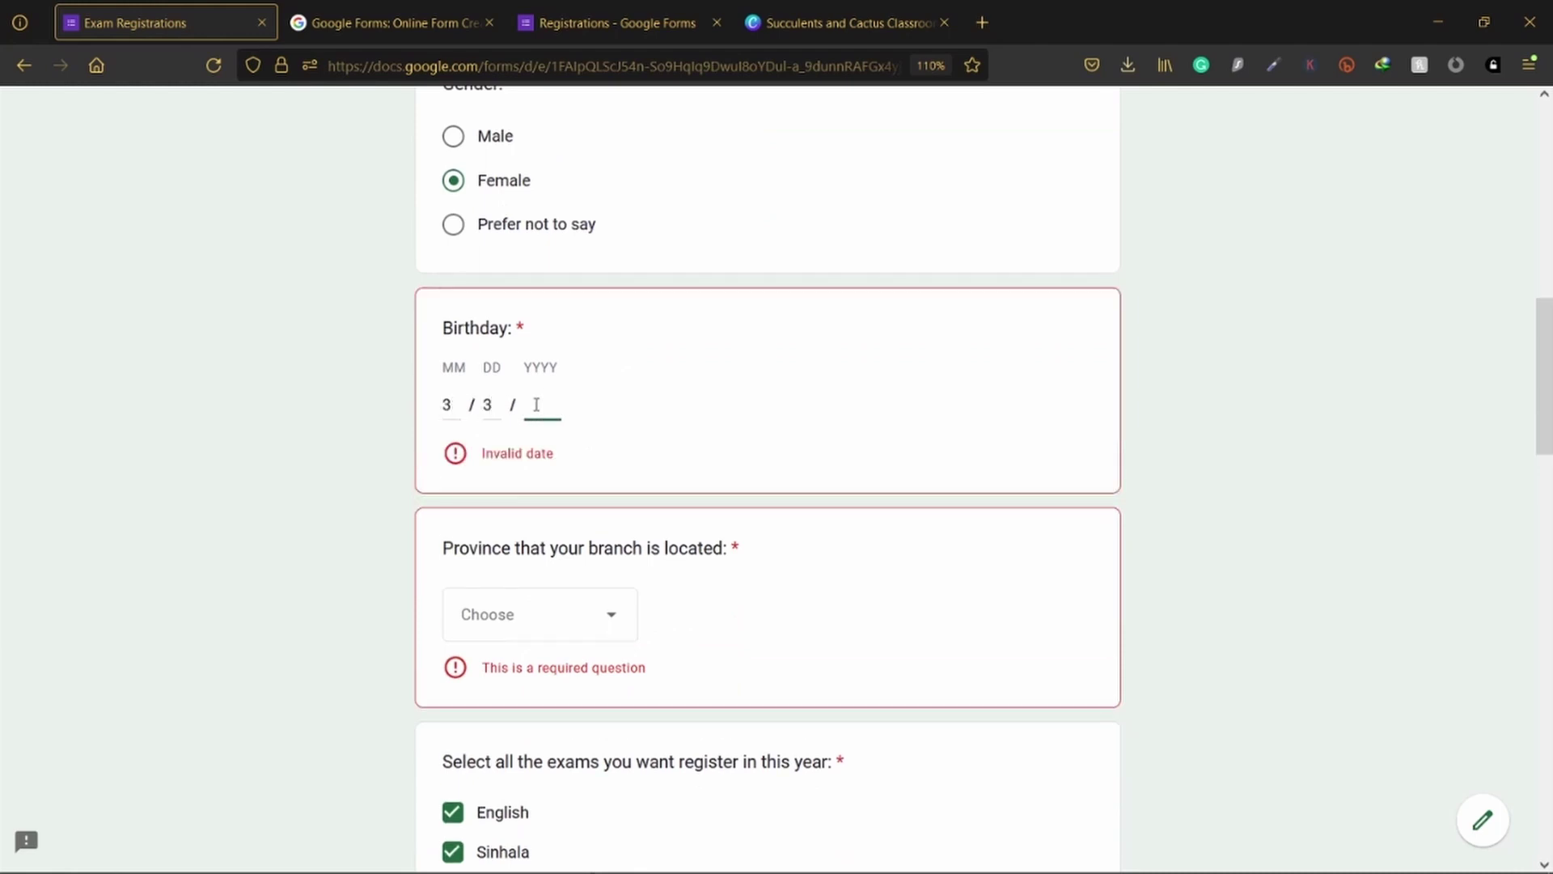
text(200)
text(0)
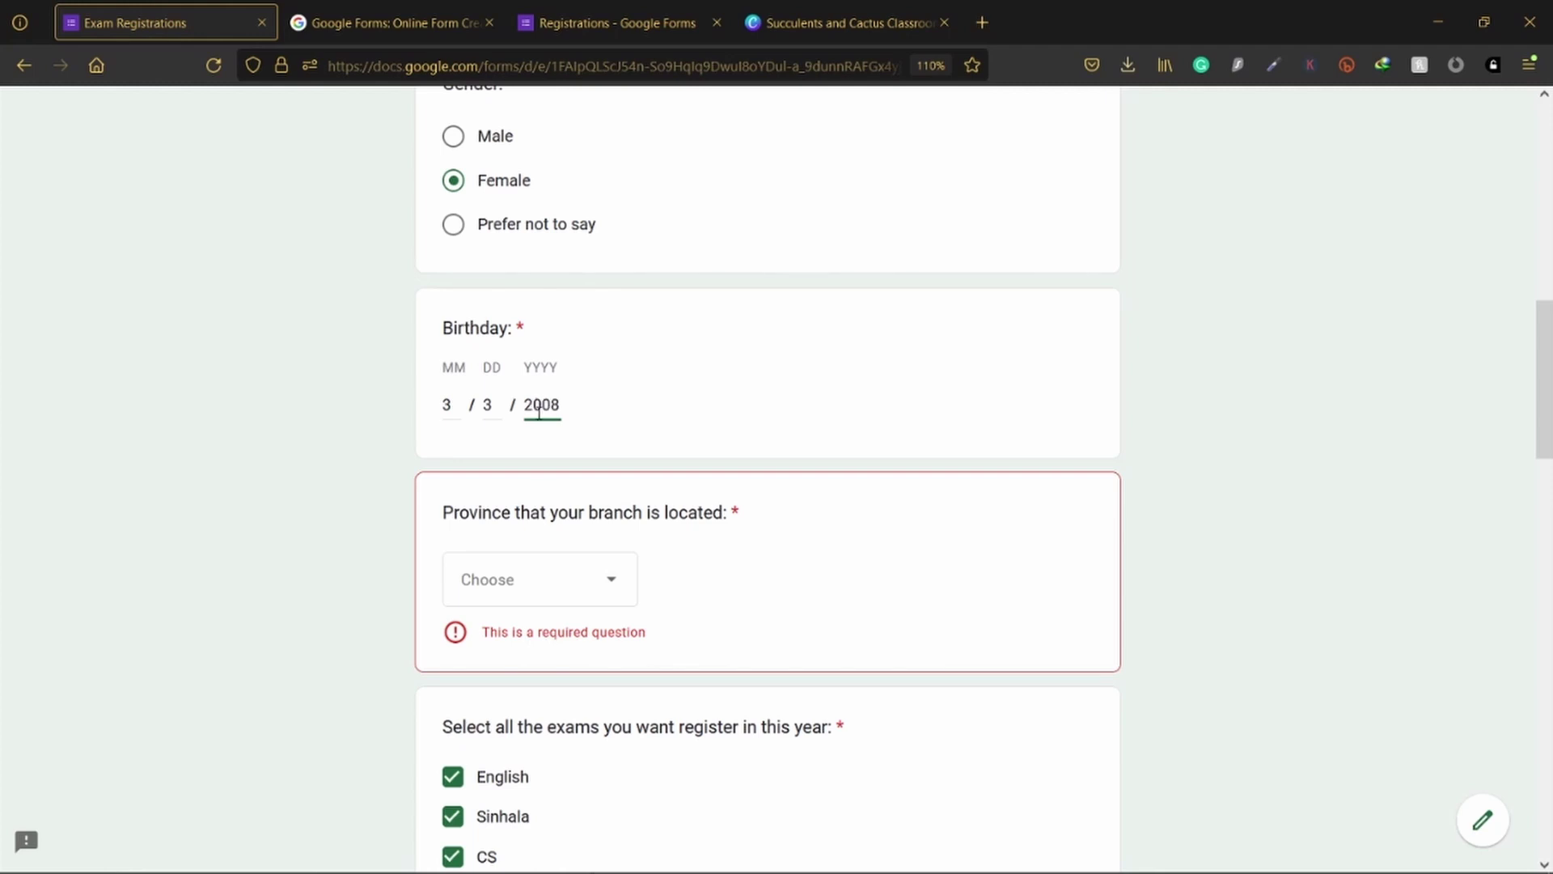
scroll(540, 429, down, 4)
Step: Choose Central as the province and submit the registration response
click(571, 236)
click(536, 377)
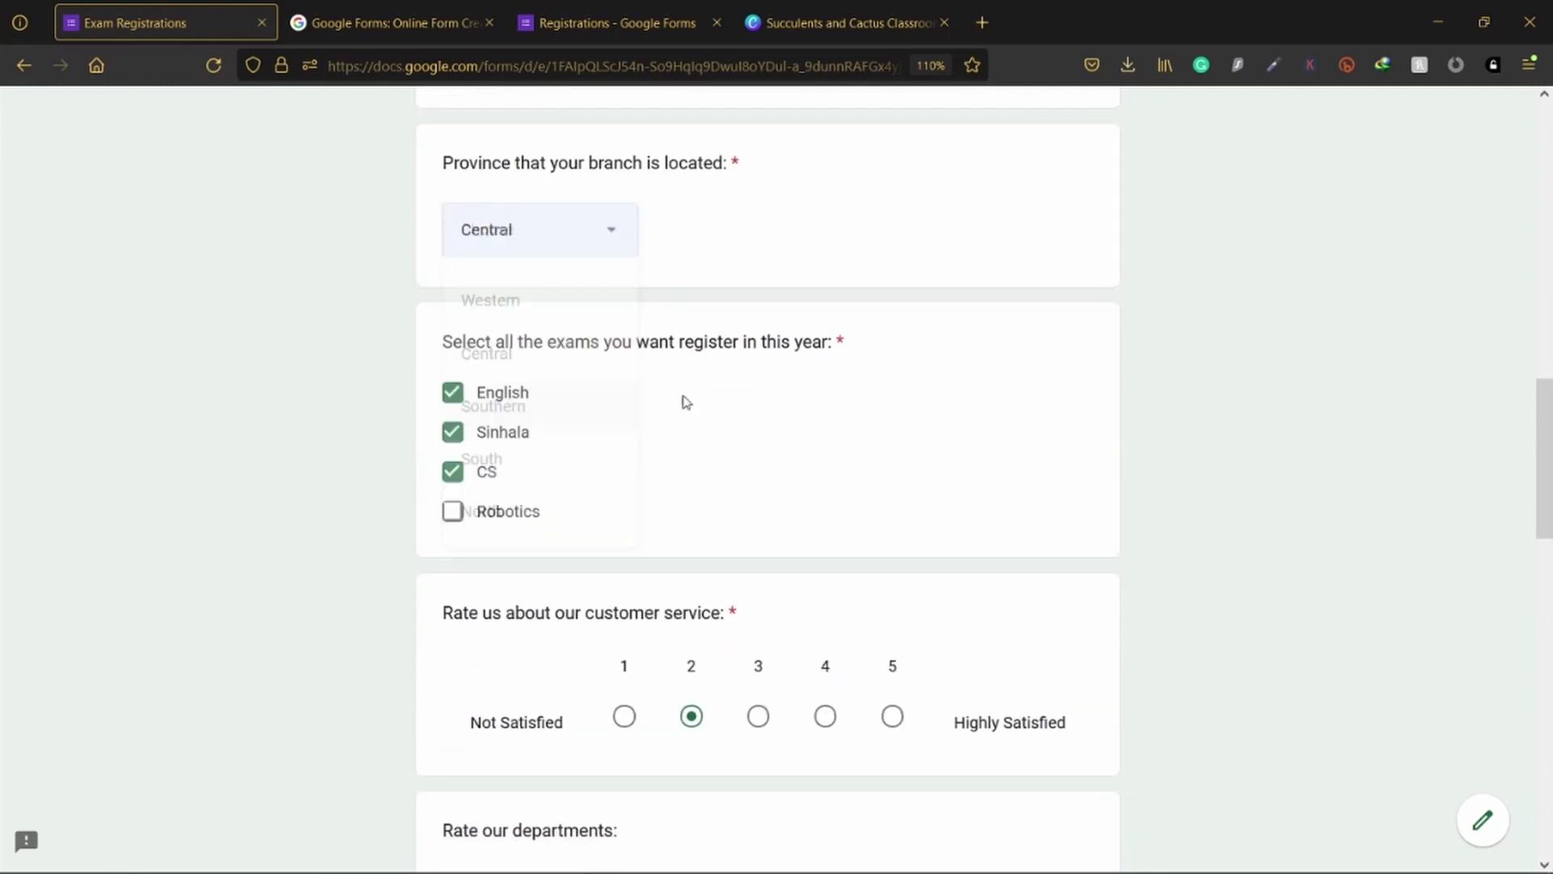
scroll(688, 402, down, 12)
scroll(698, 400, down, 4)
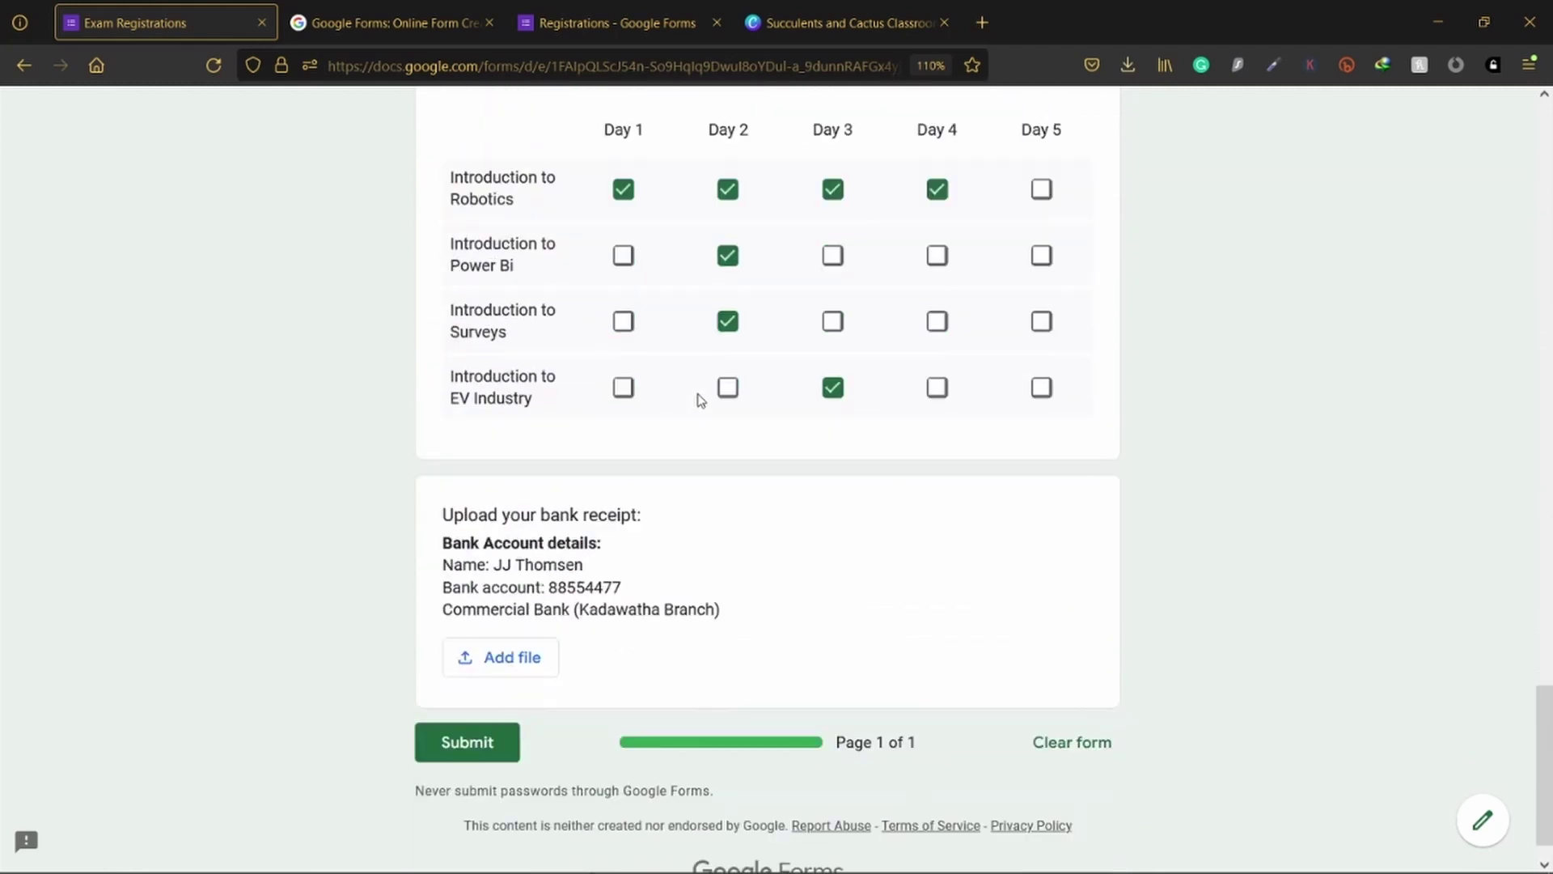
click(476, 715)
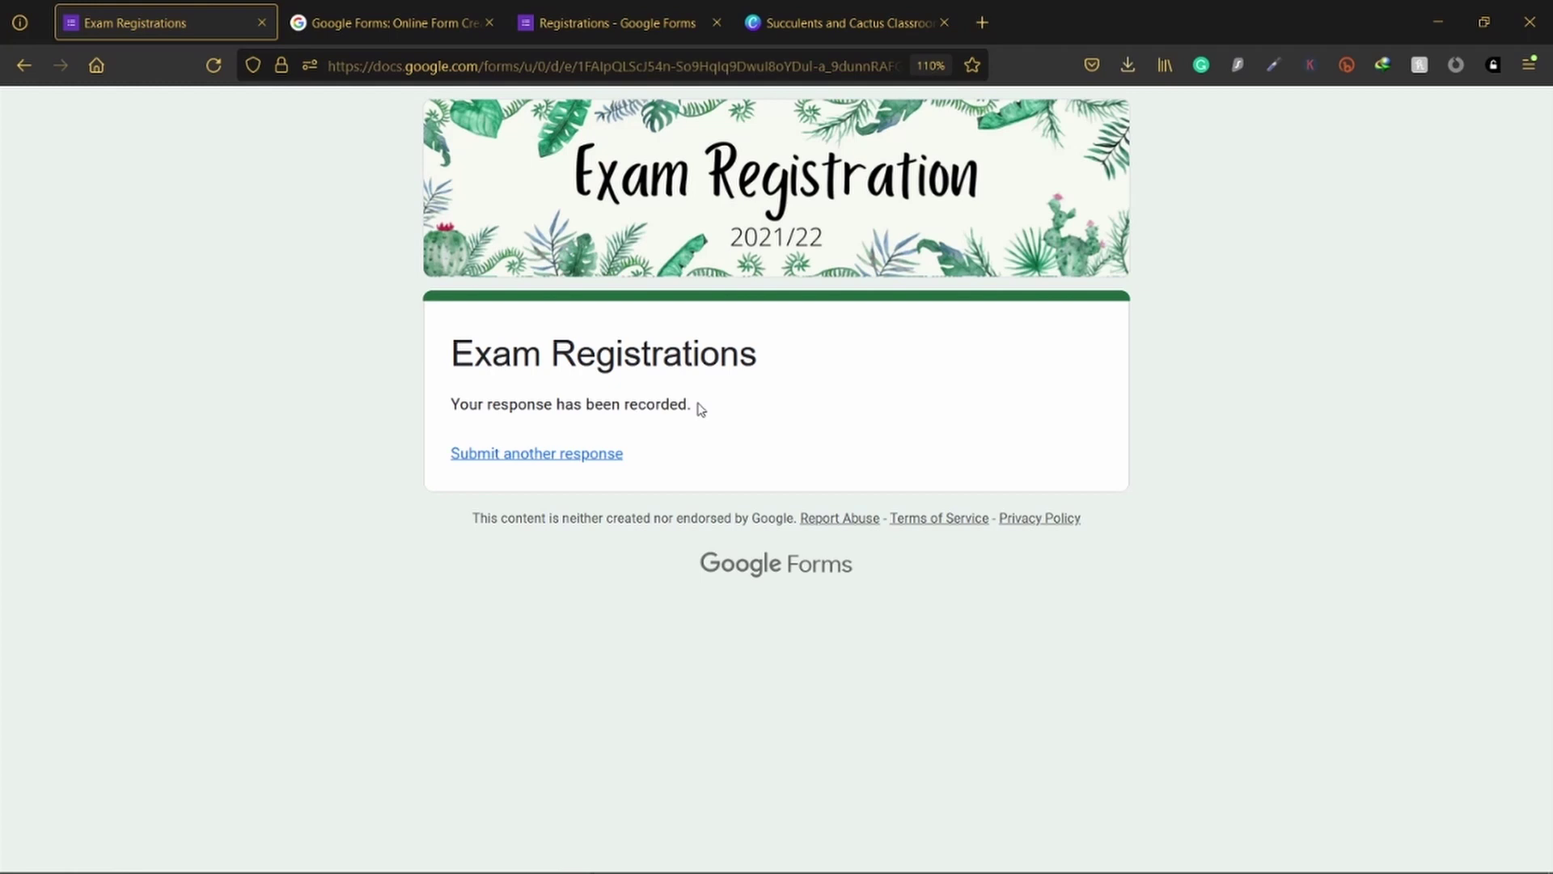
Step: In the Registrations settings, set the confirmation message text to 'Thanks for your submission'
click(566, 16)
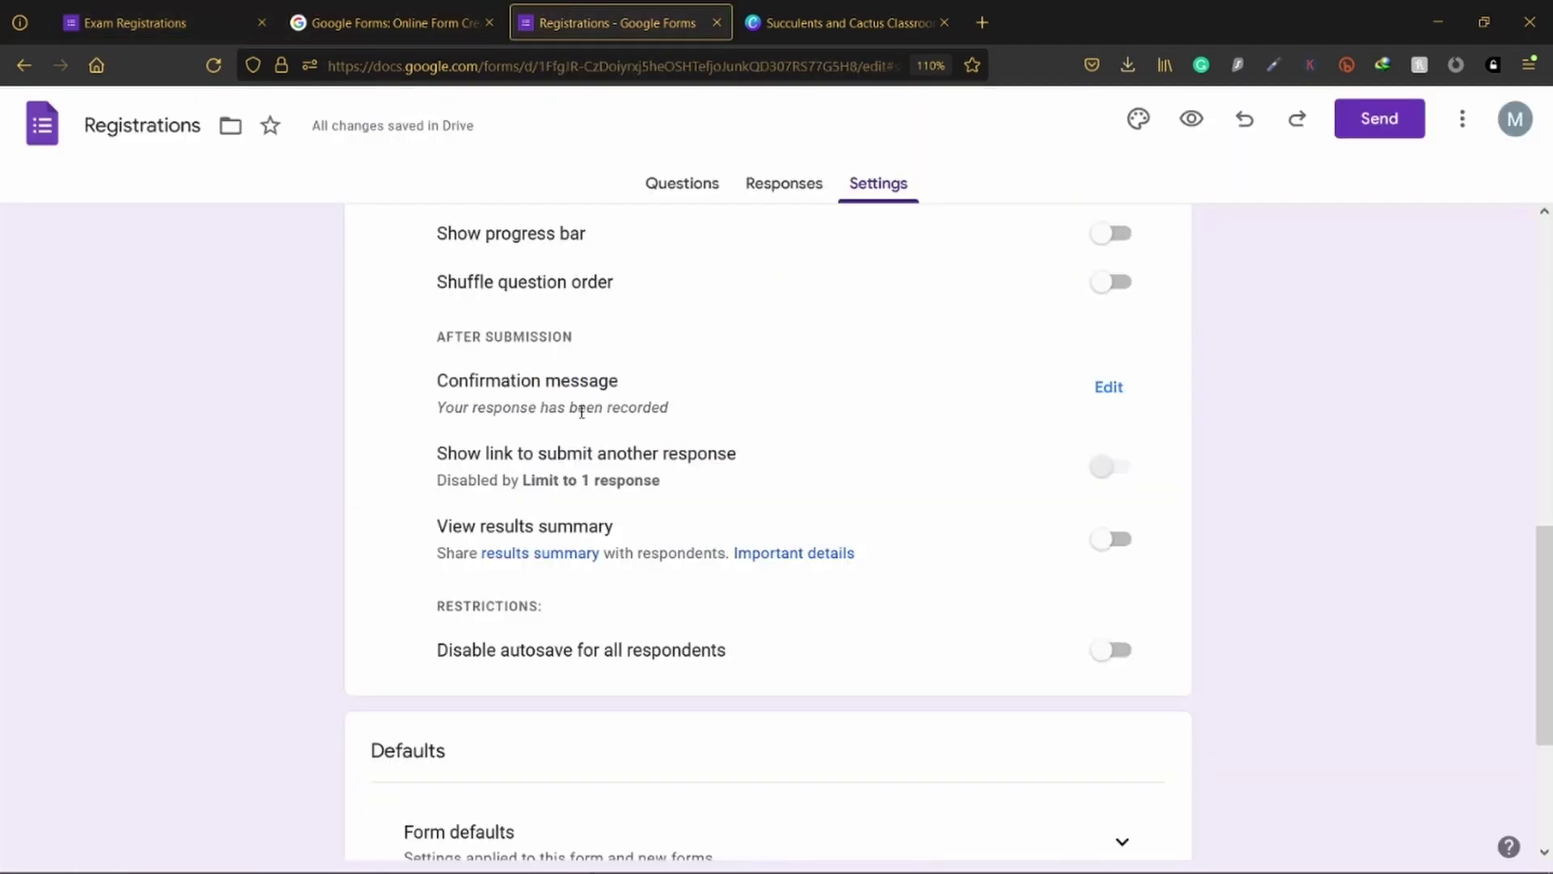
click(1102, 388)
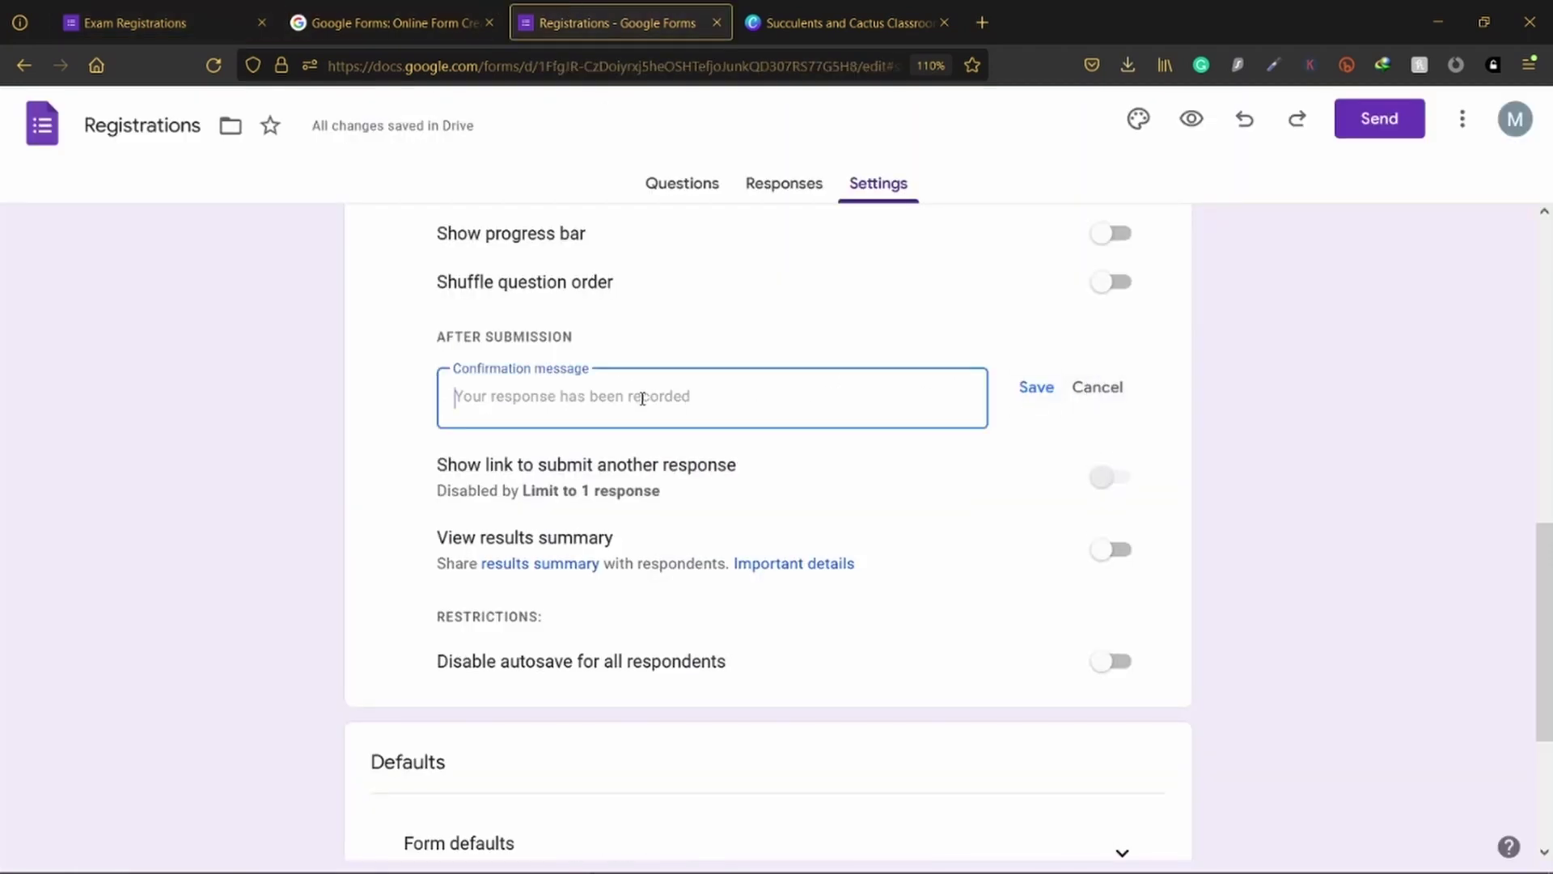
text(Than)
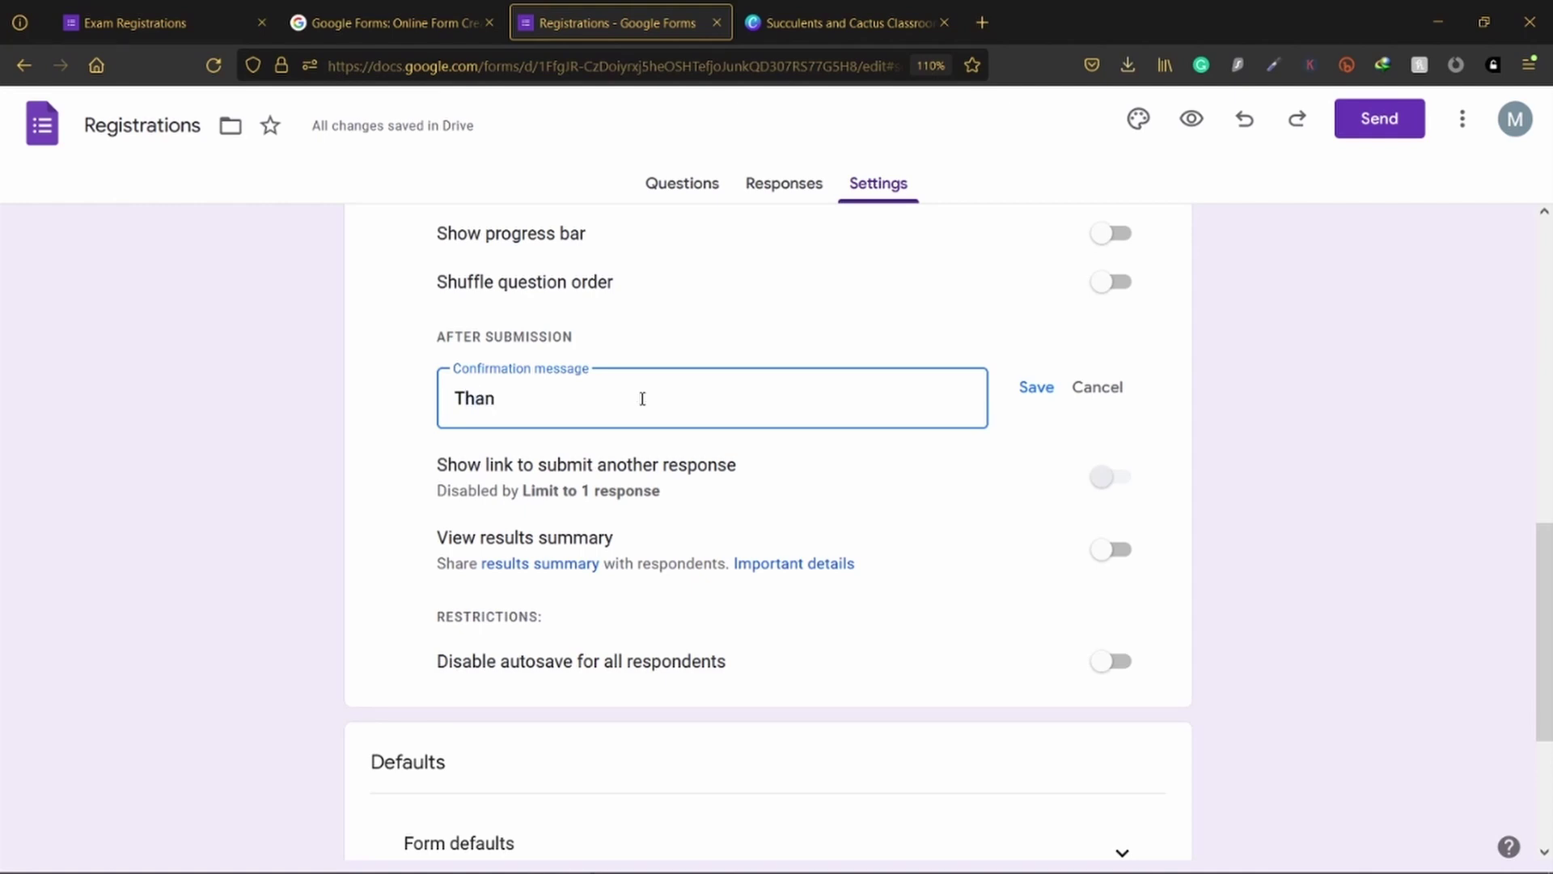
text(ks for your submissionn)
key(BackSpace)
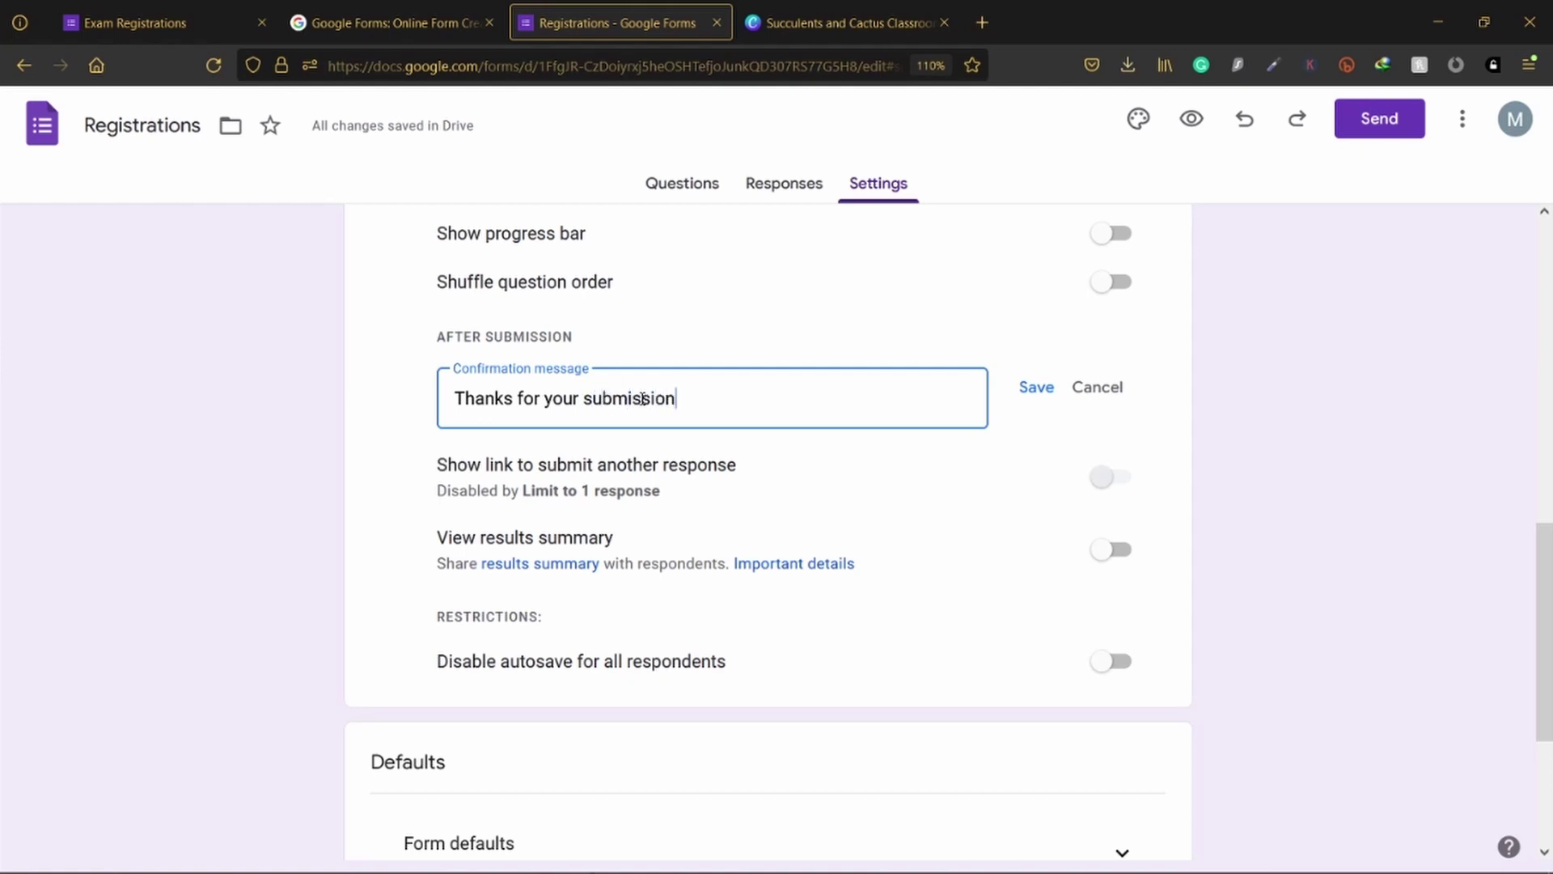
click(67, 527)
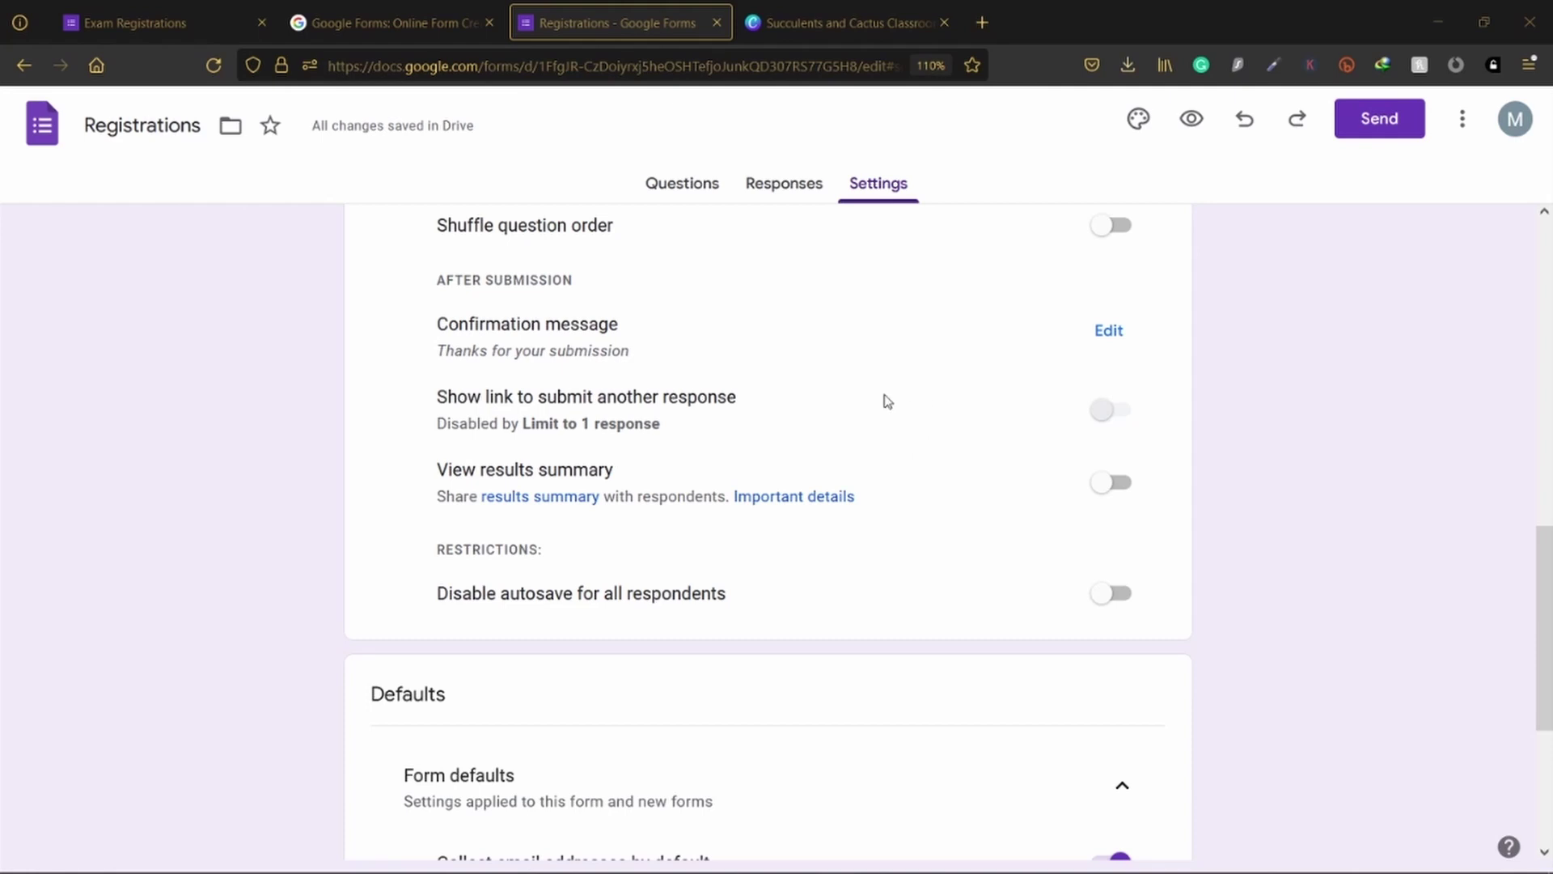
scroll(1066, 502, down, 2)
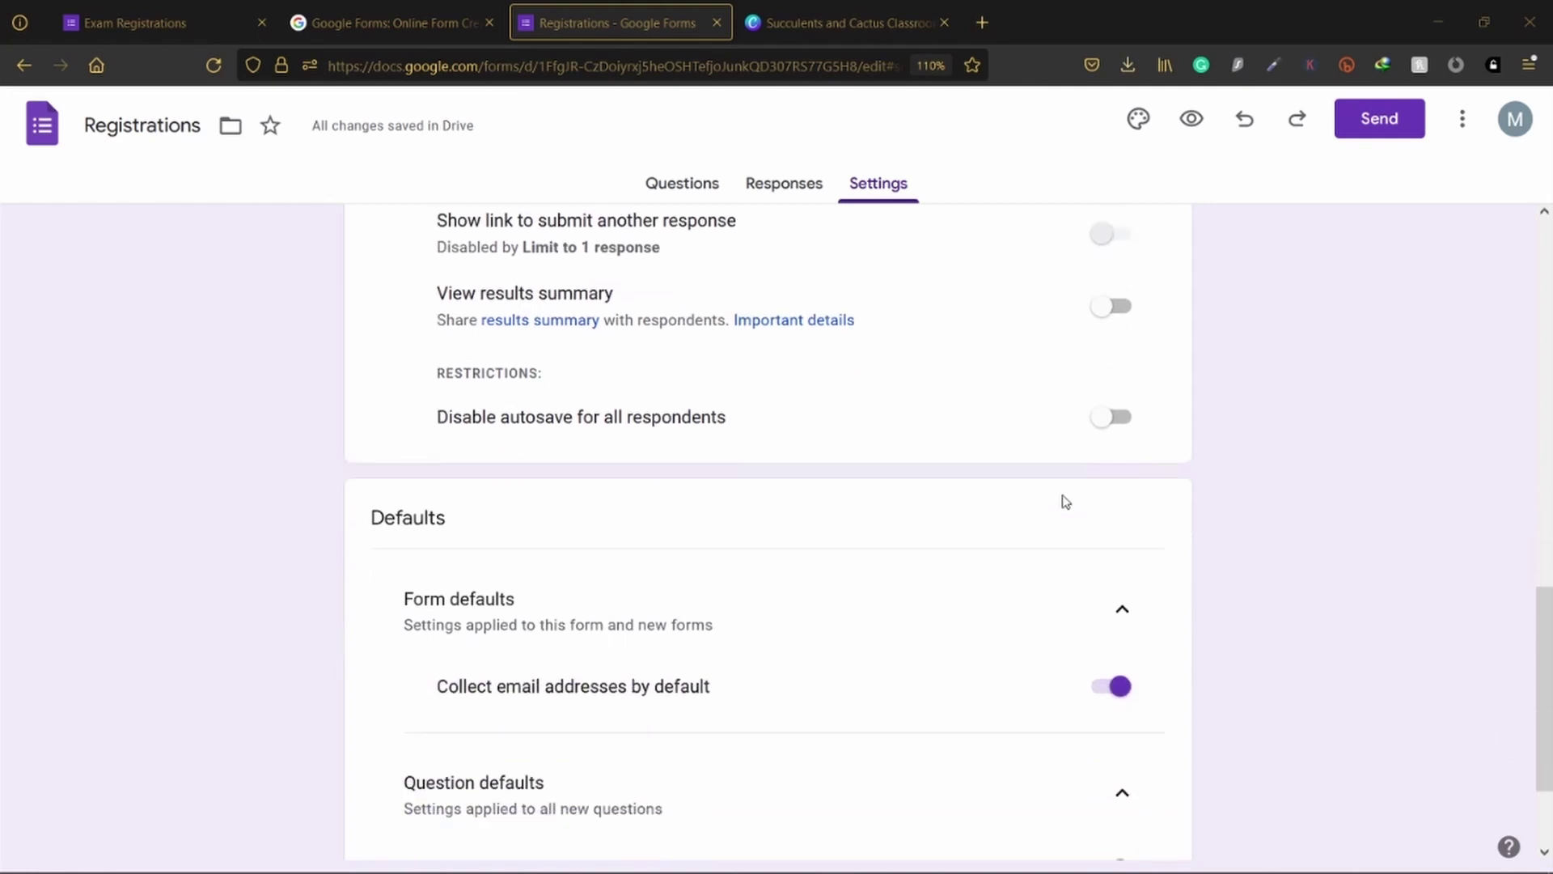
scroll(1067, 502, down, 2)
scroll(1044, 548, up, 4)
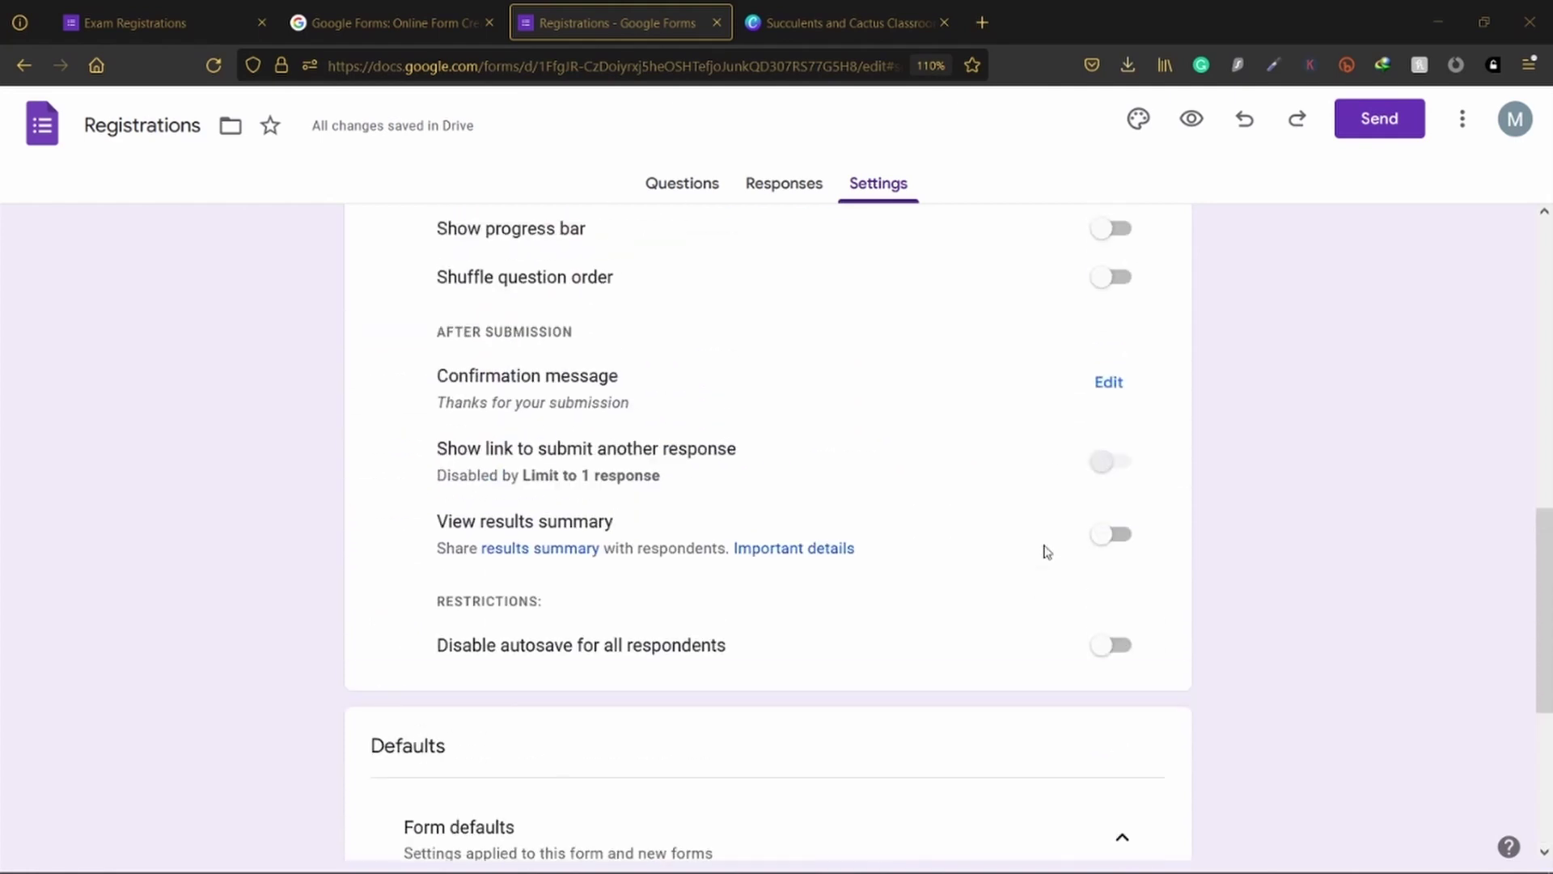
scroll(1045, 551, up, 3)
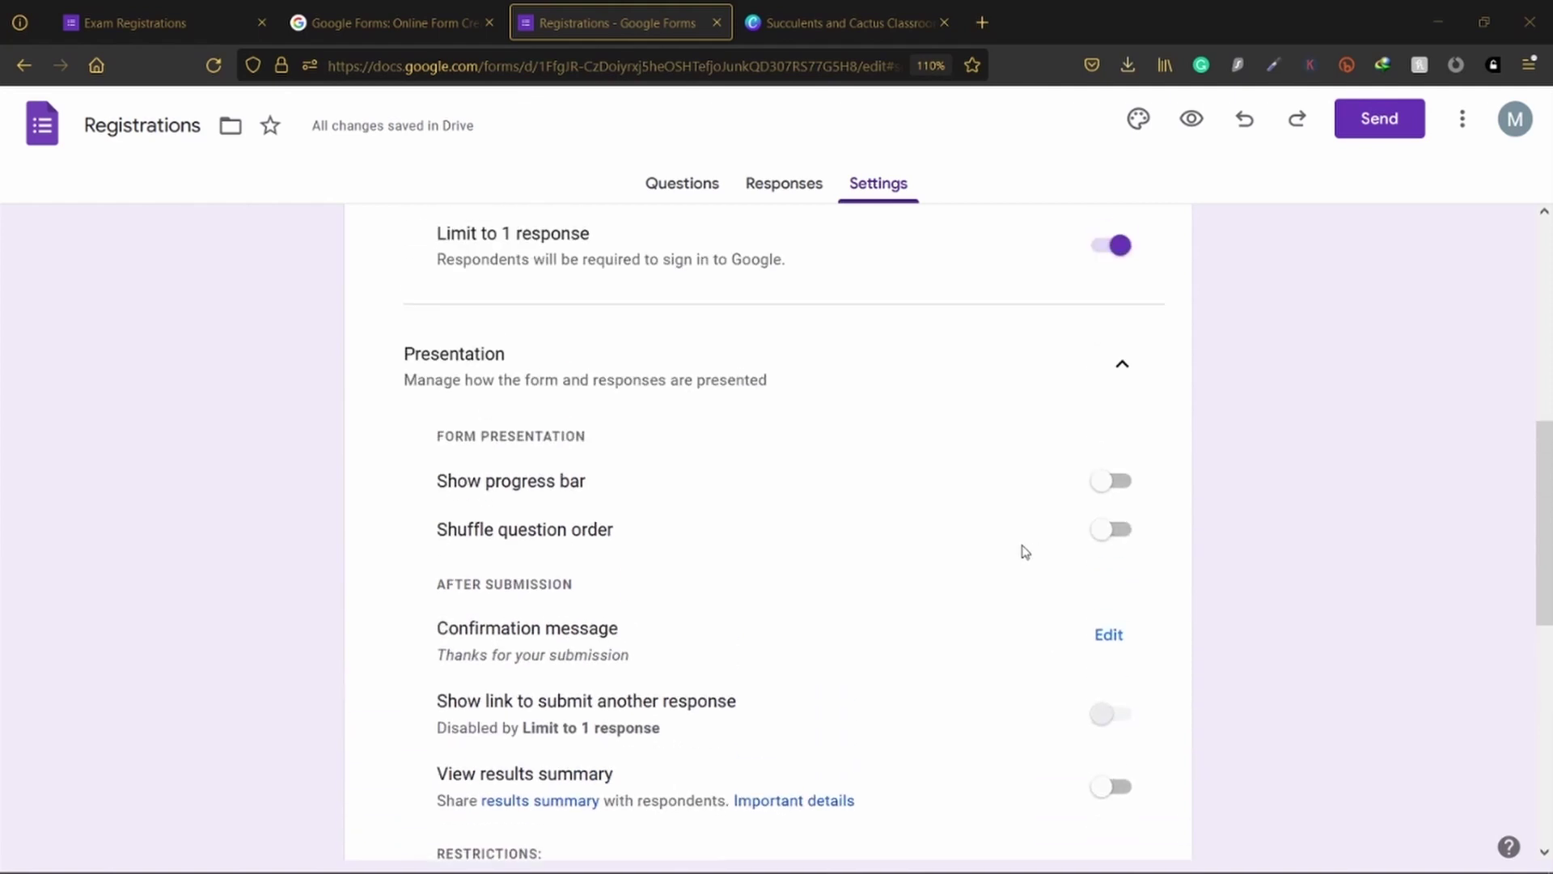
scroll(1025, 552, up, 6)
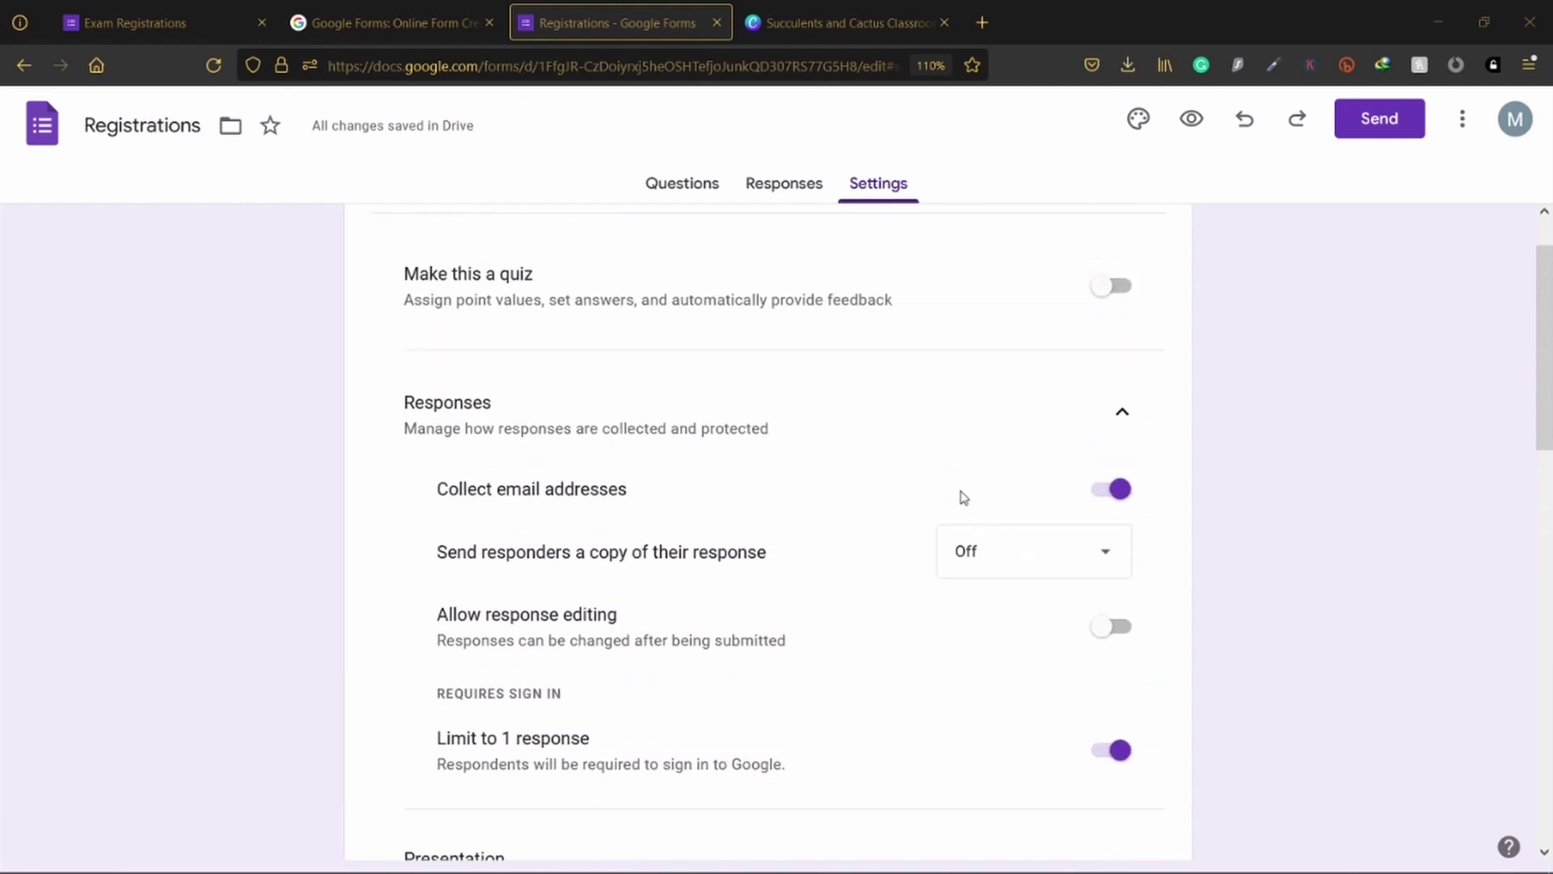
scroll(961, 494, up, 1)
Step: Paste the two-line English and Mathematics 2022 exam description with the 12.12.2022 11:59PM deadline
click(809, 186)
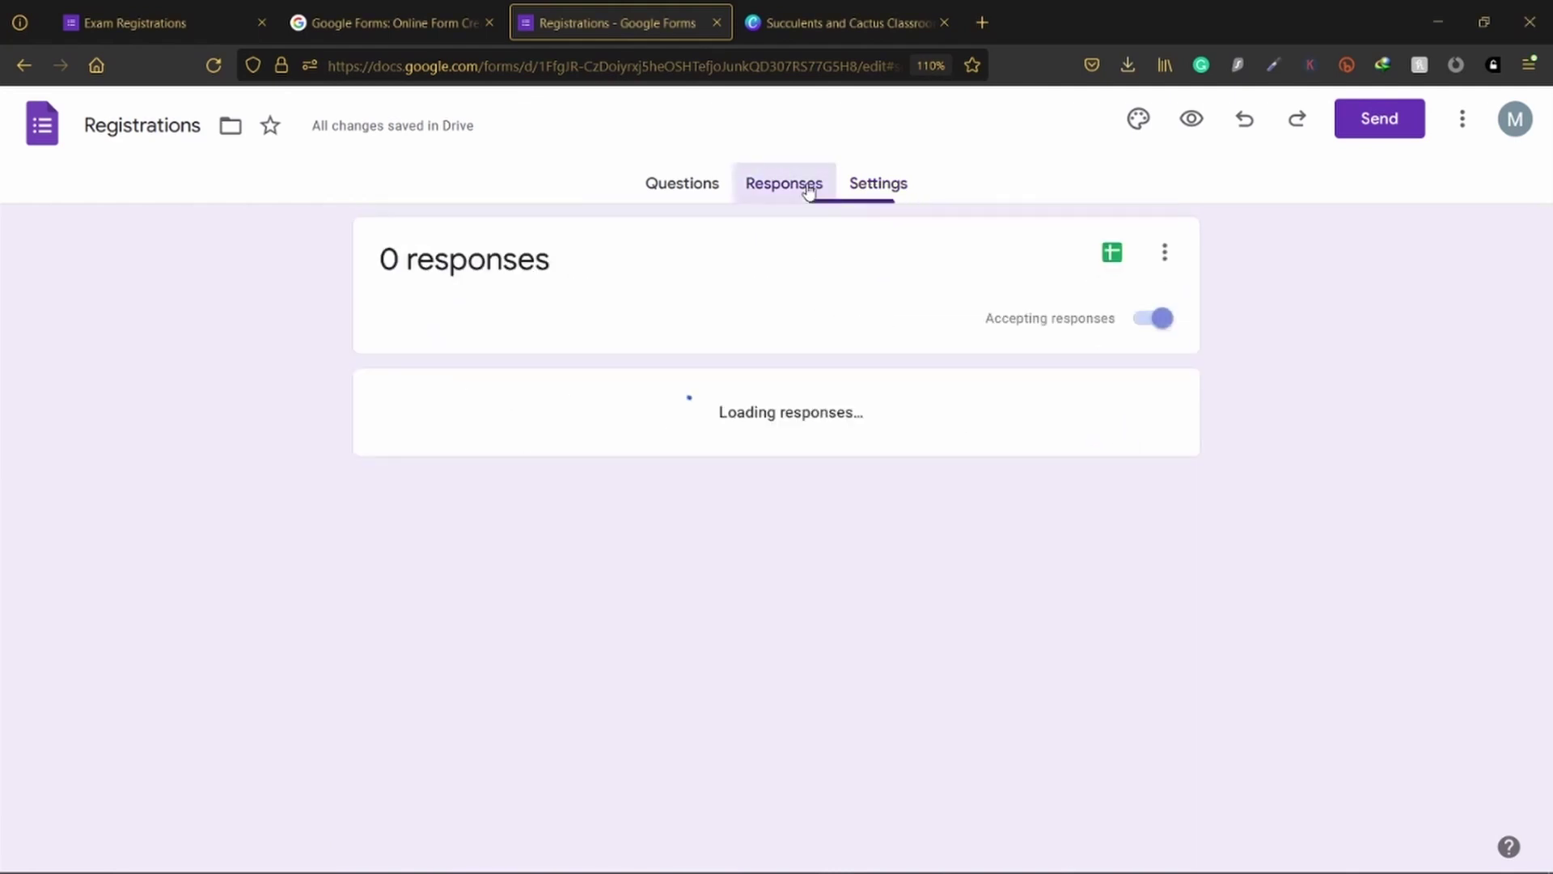
click(684, 198)
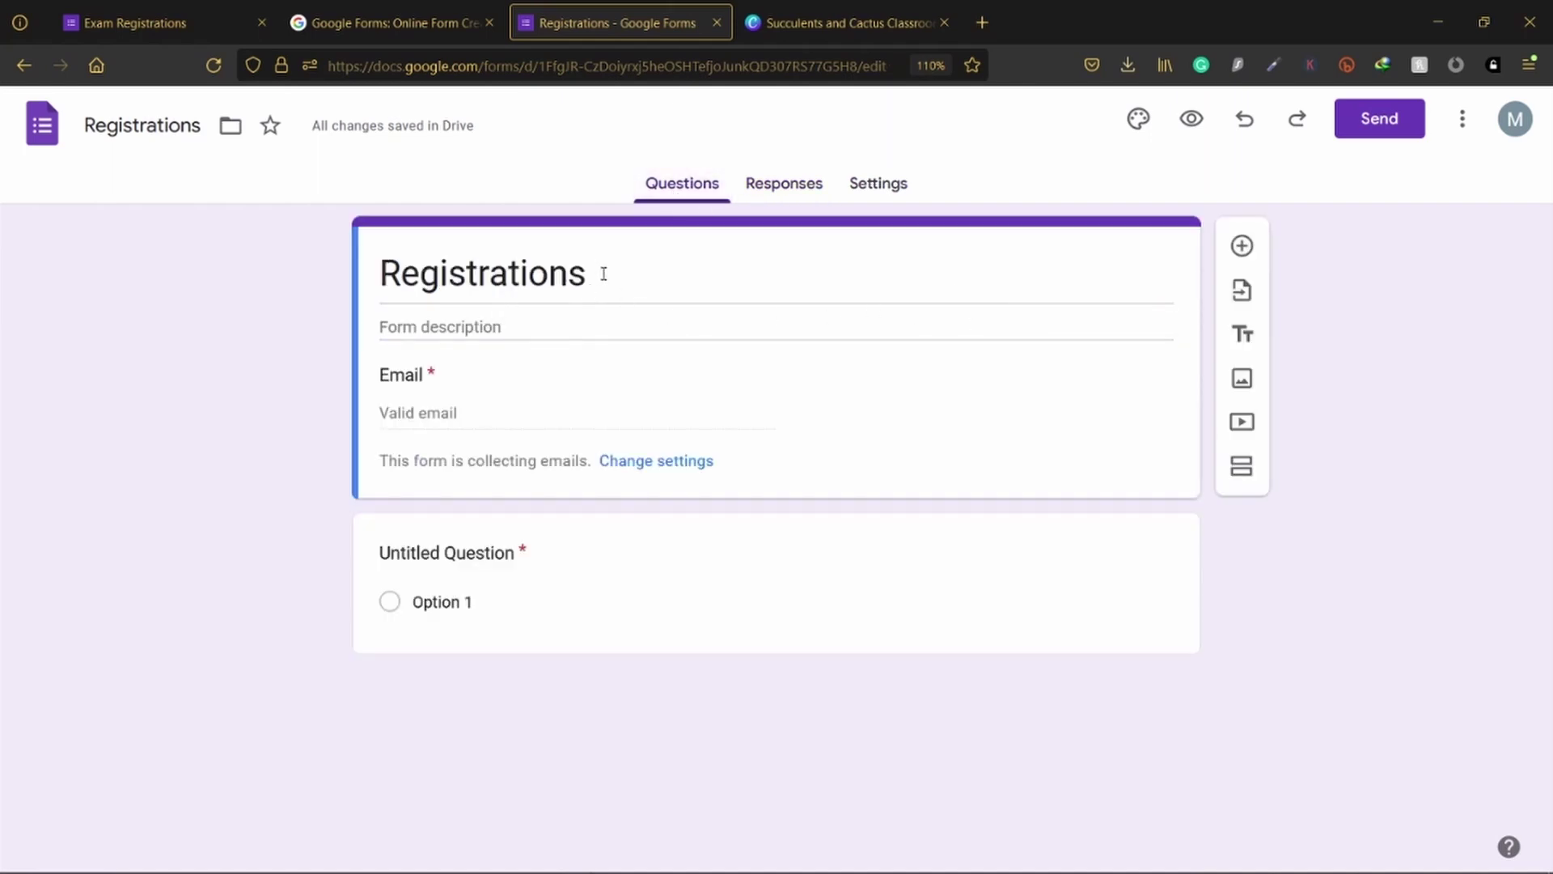
click(489, 326)
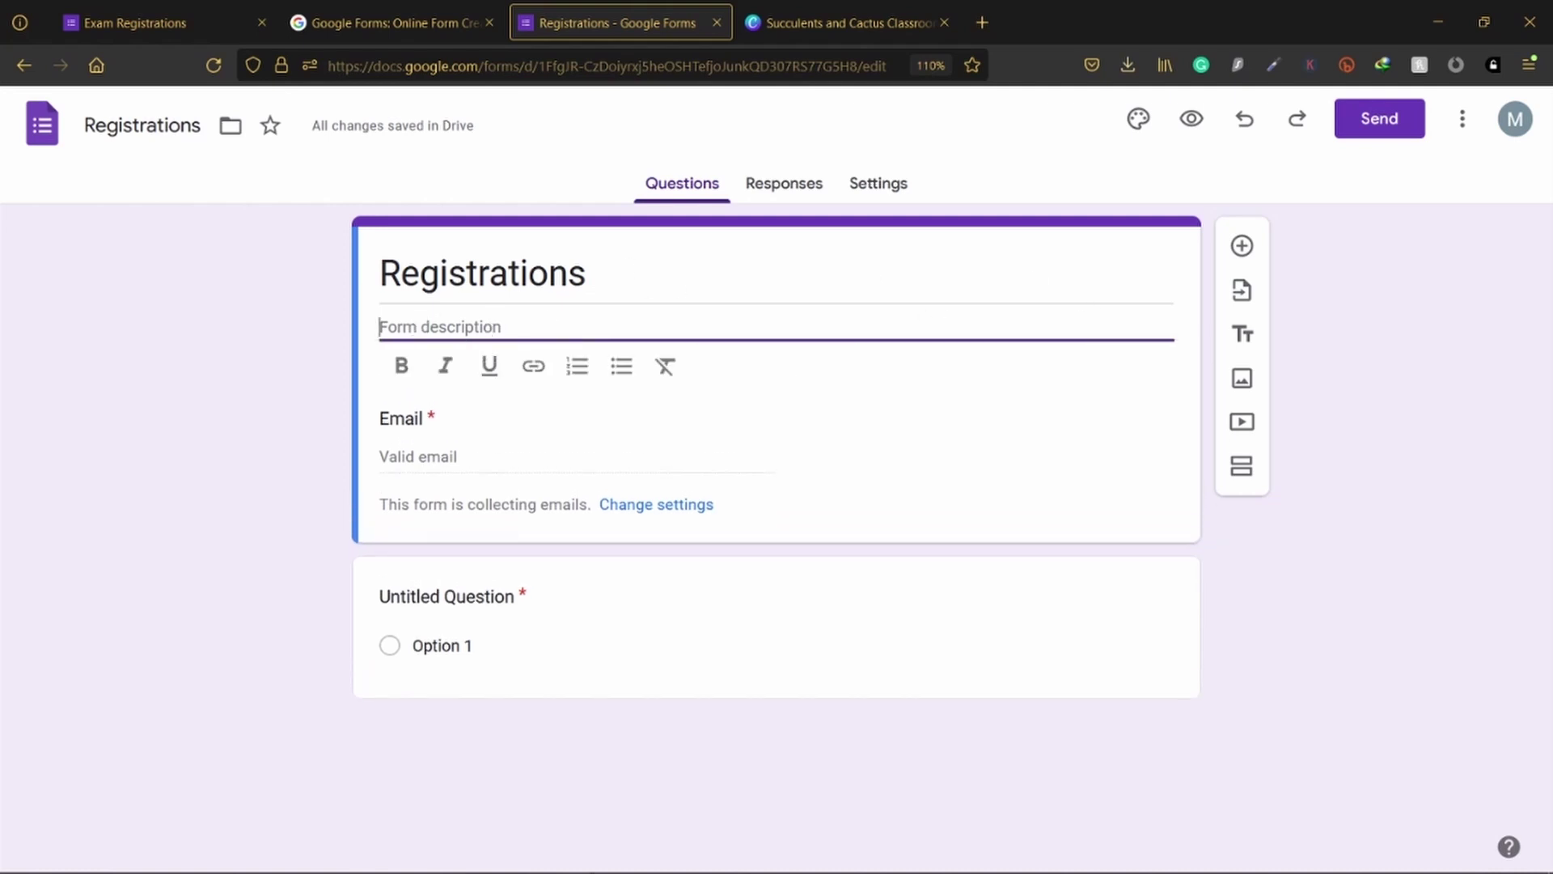
key(alt+Tab)
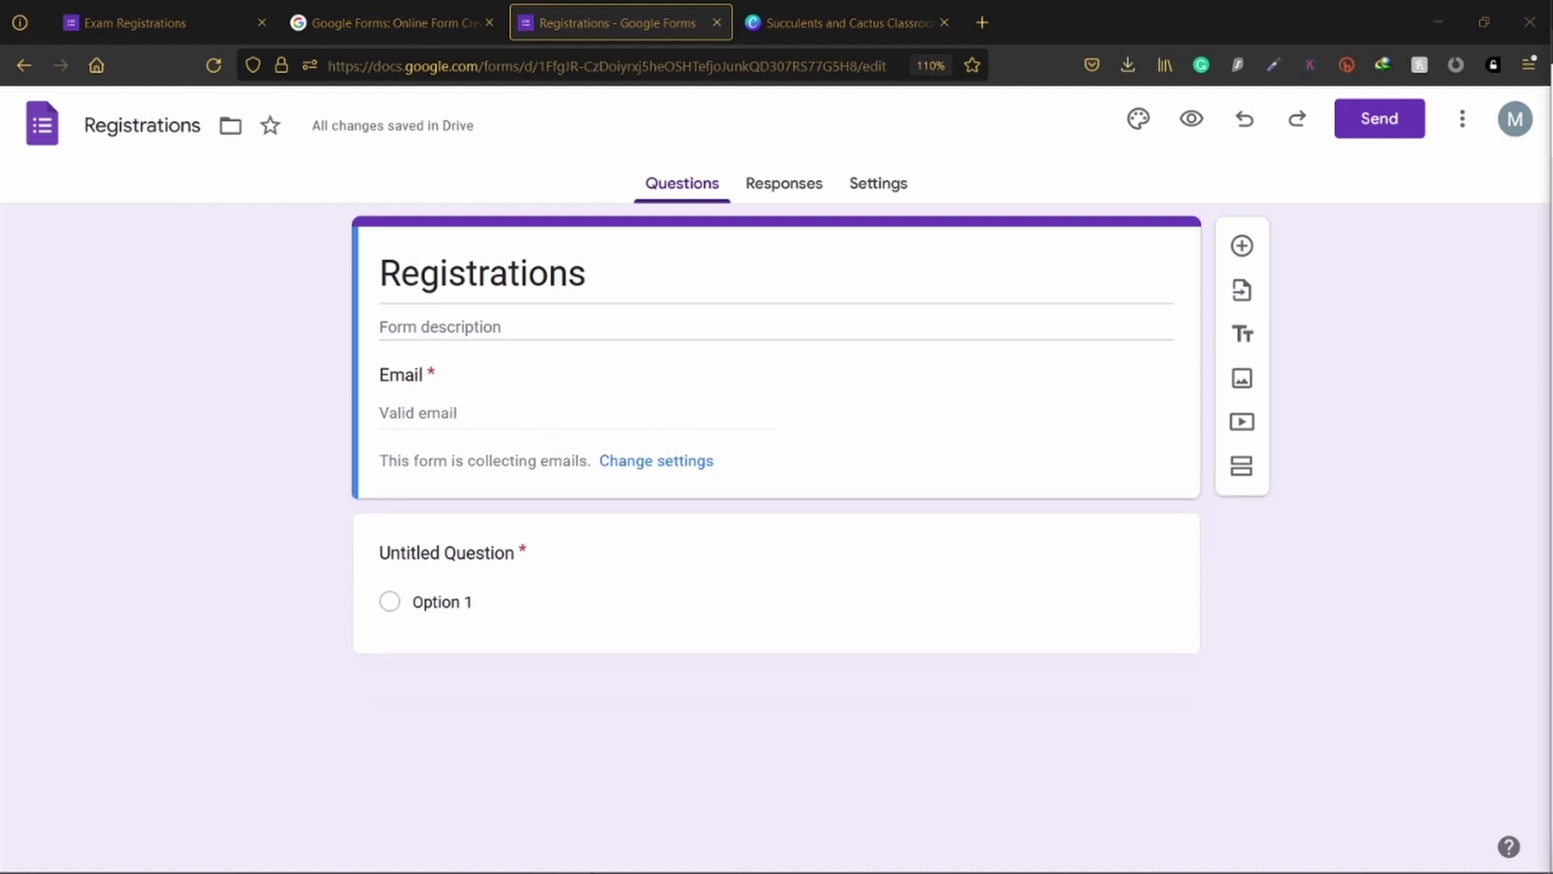
click(393, 325)
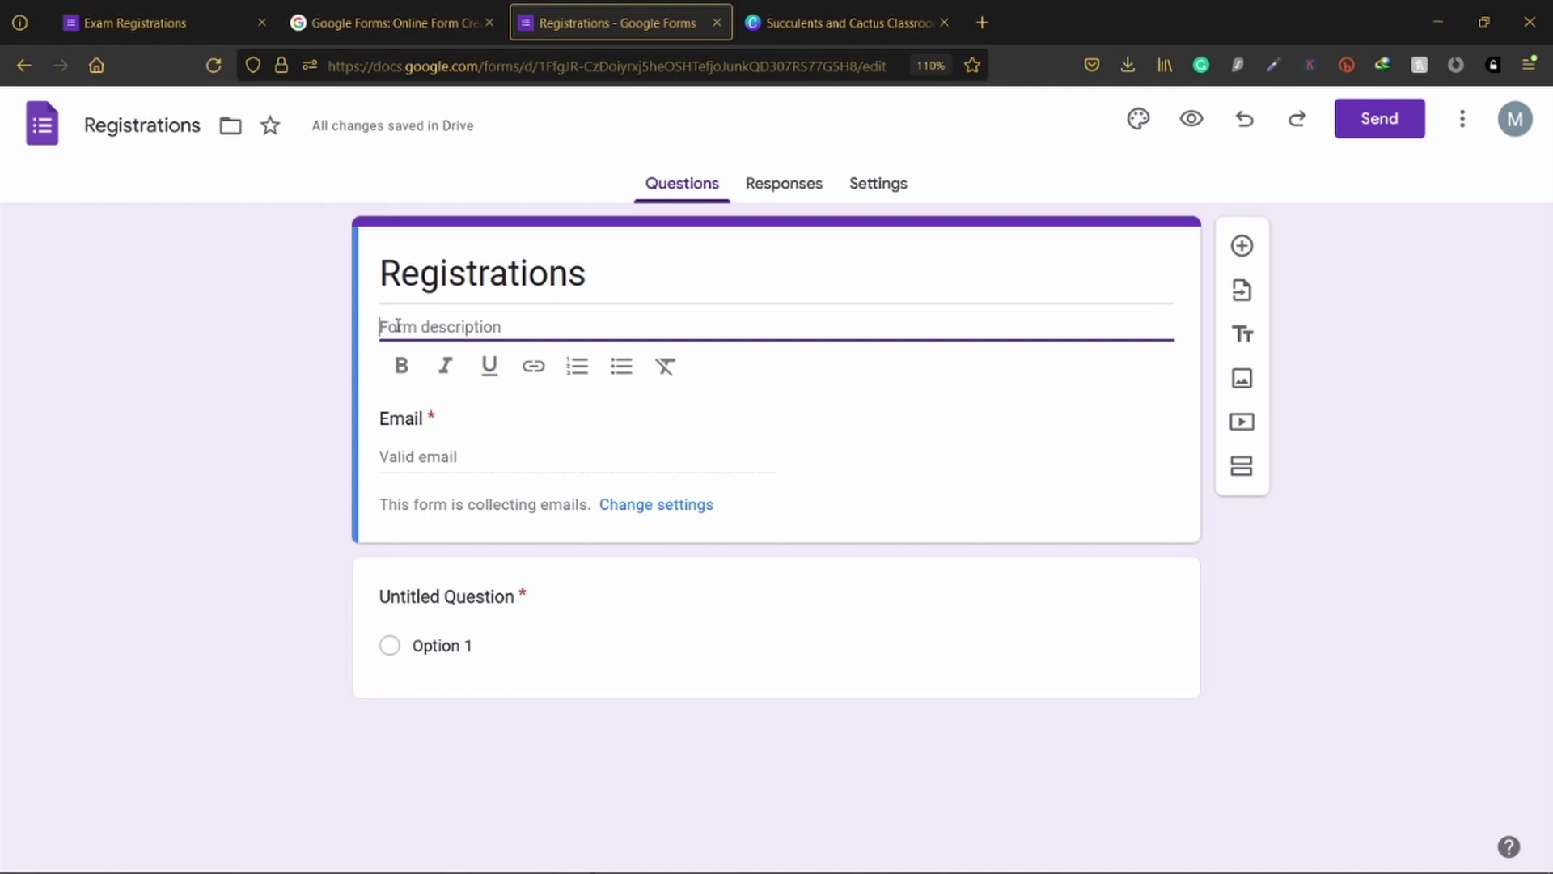
text(Exam registration for English and Mathematics 2022 Deadline: 12.12.2022 at 11:59PM)
click(128, 297)
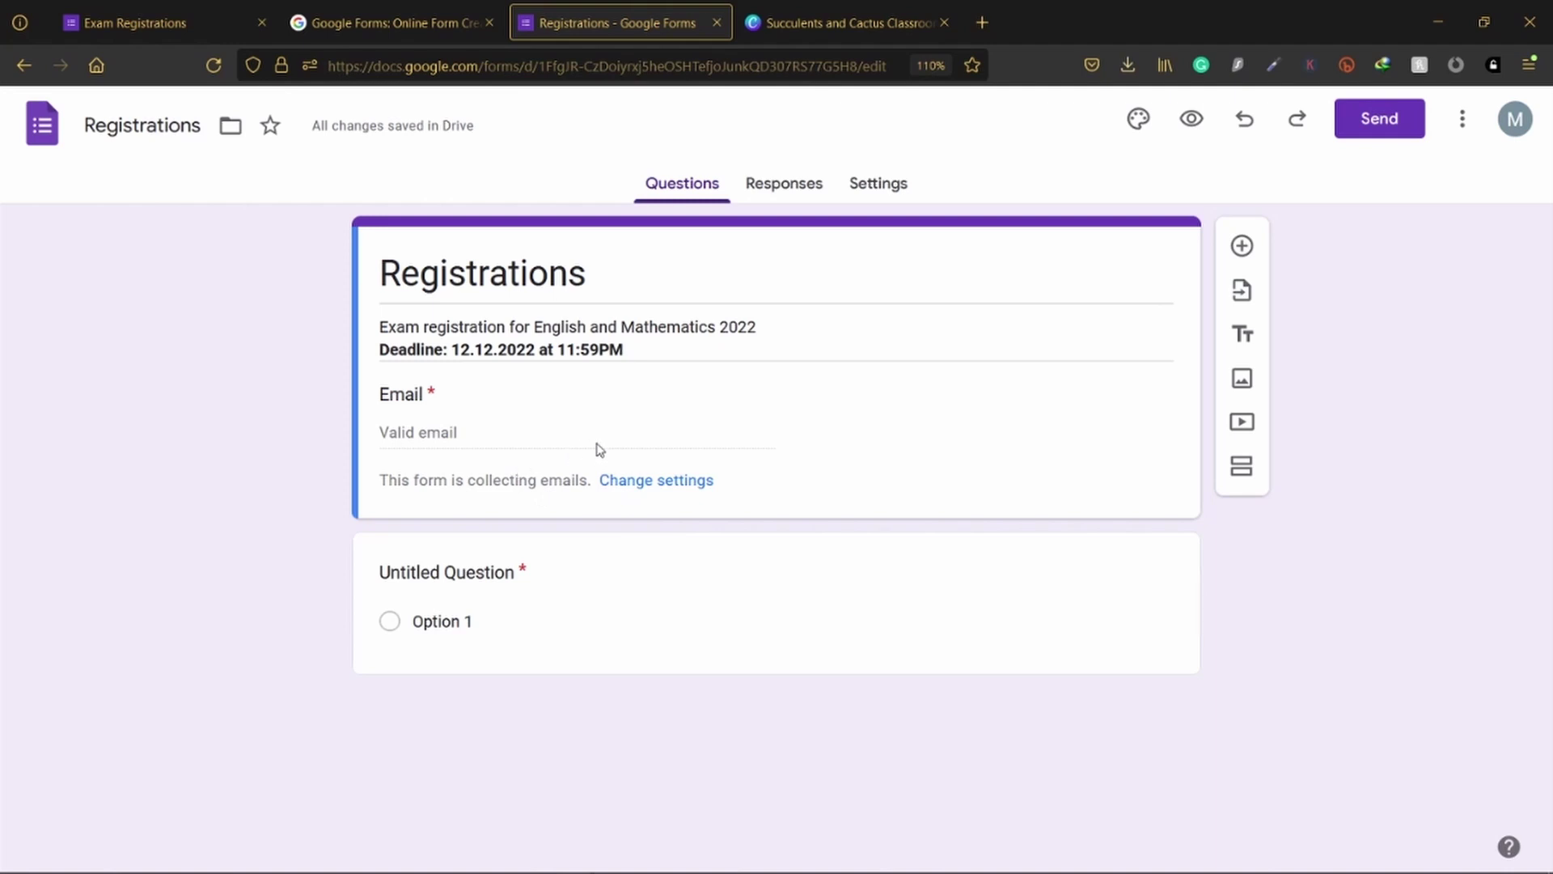
click(866, 194)
scroll(930, 343, down, 3)
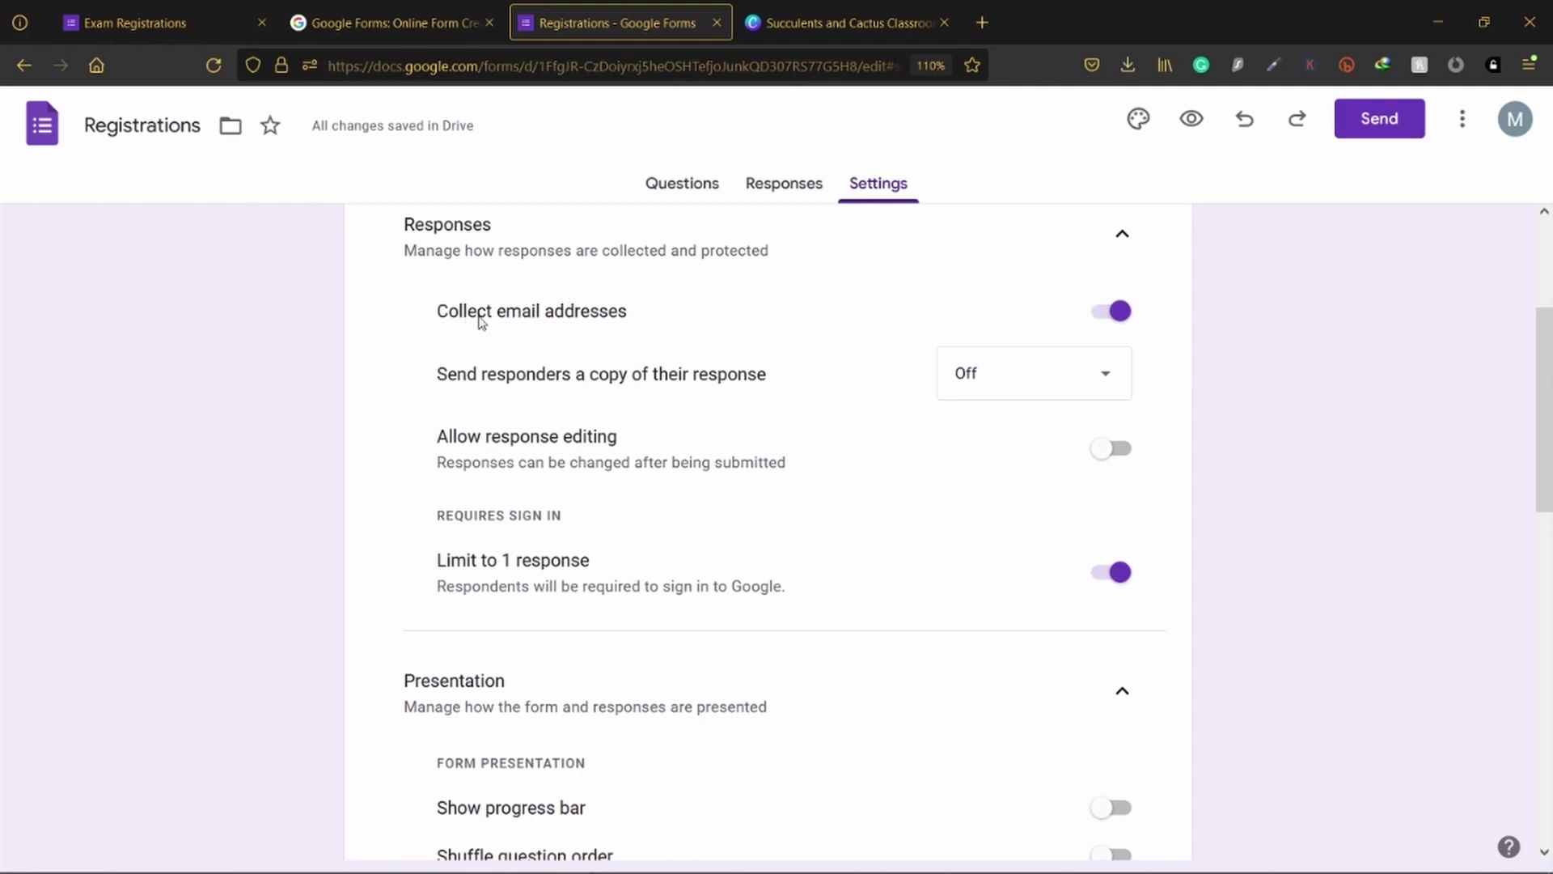
click(1098, 320)
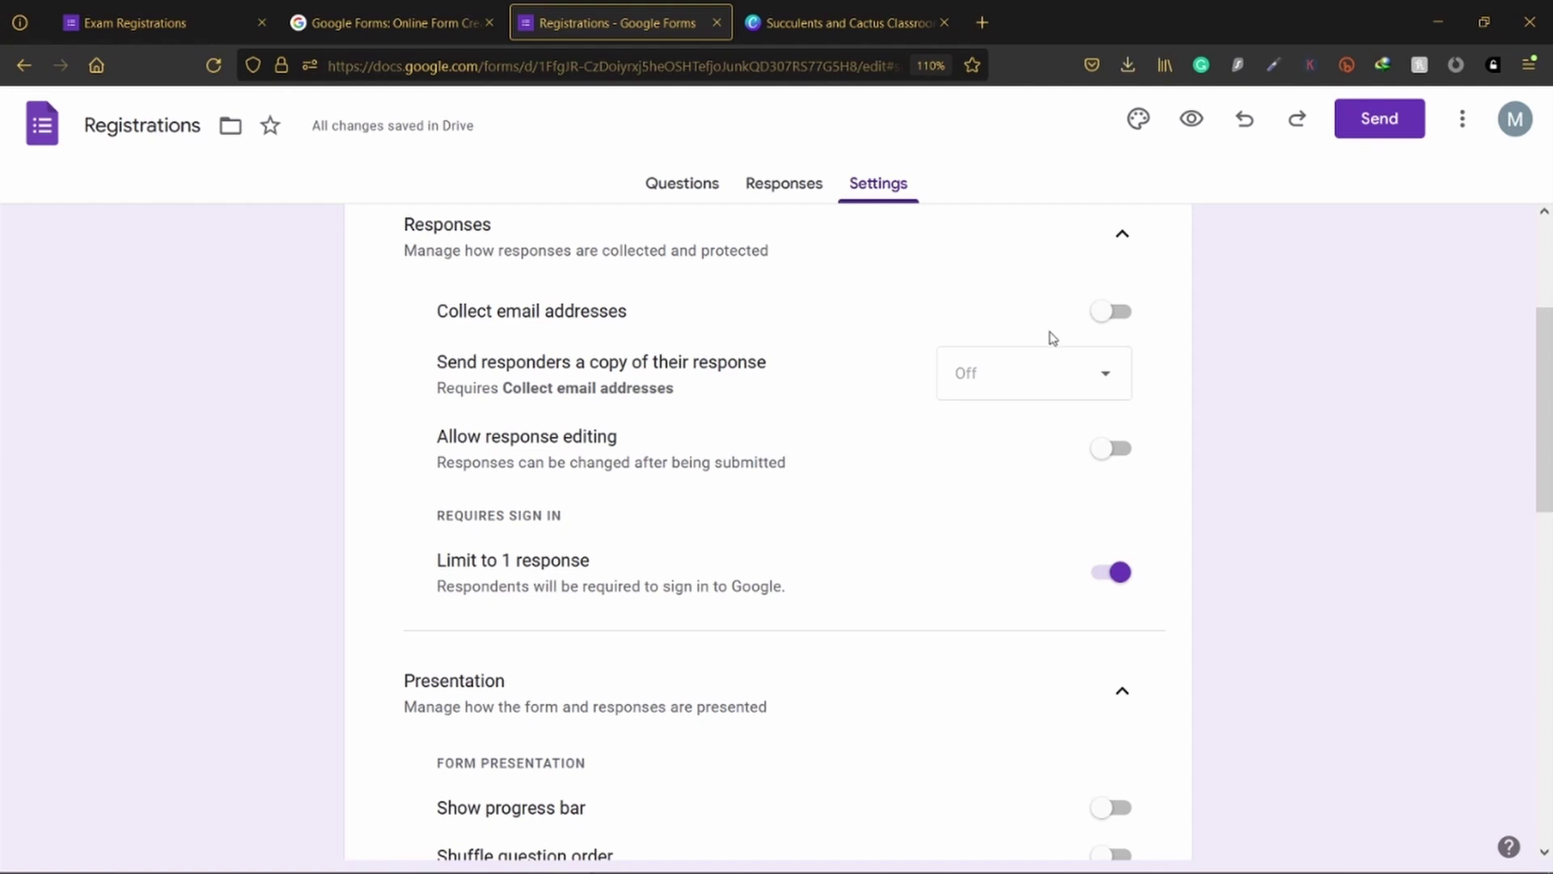
click(1118, 313)
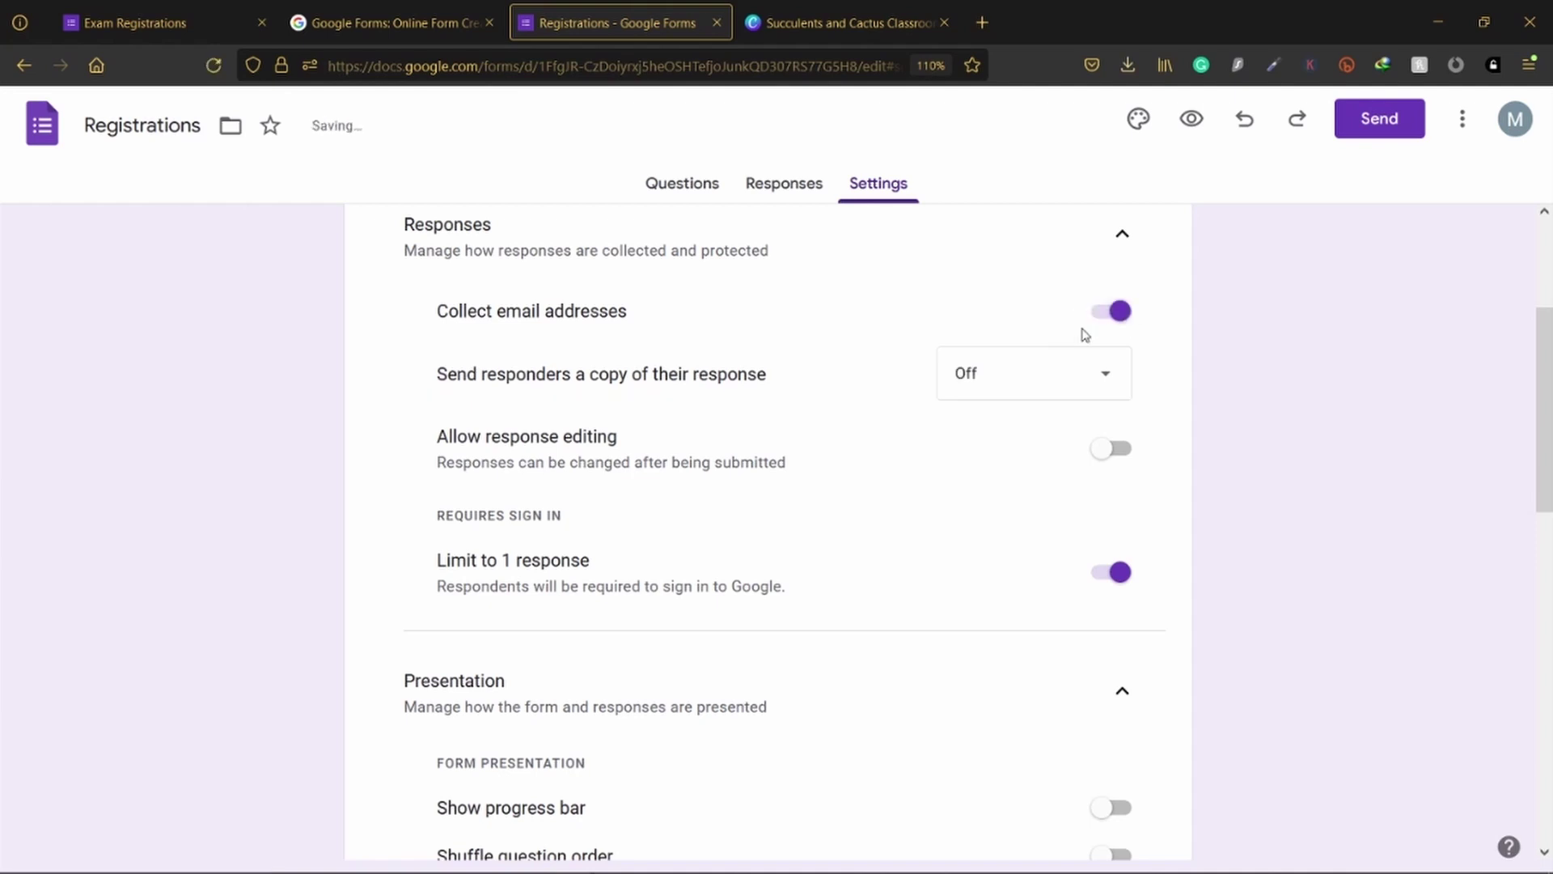
click(652, 182)
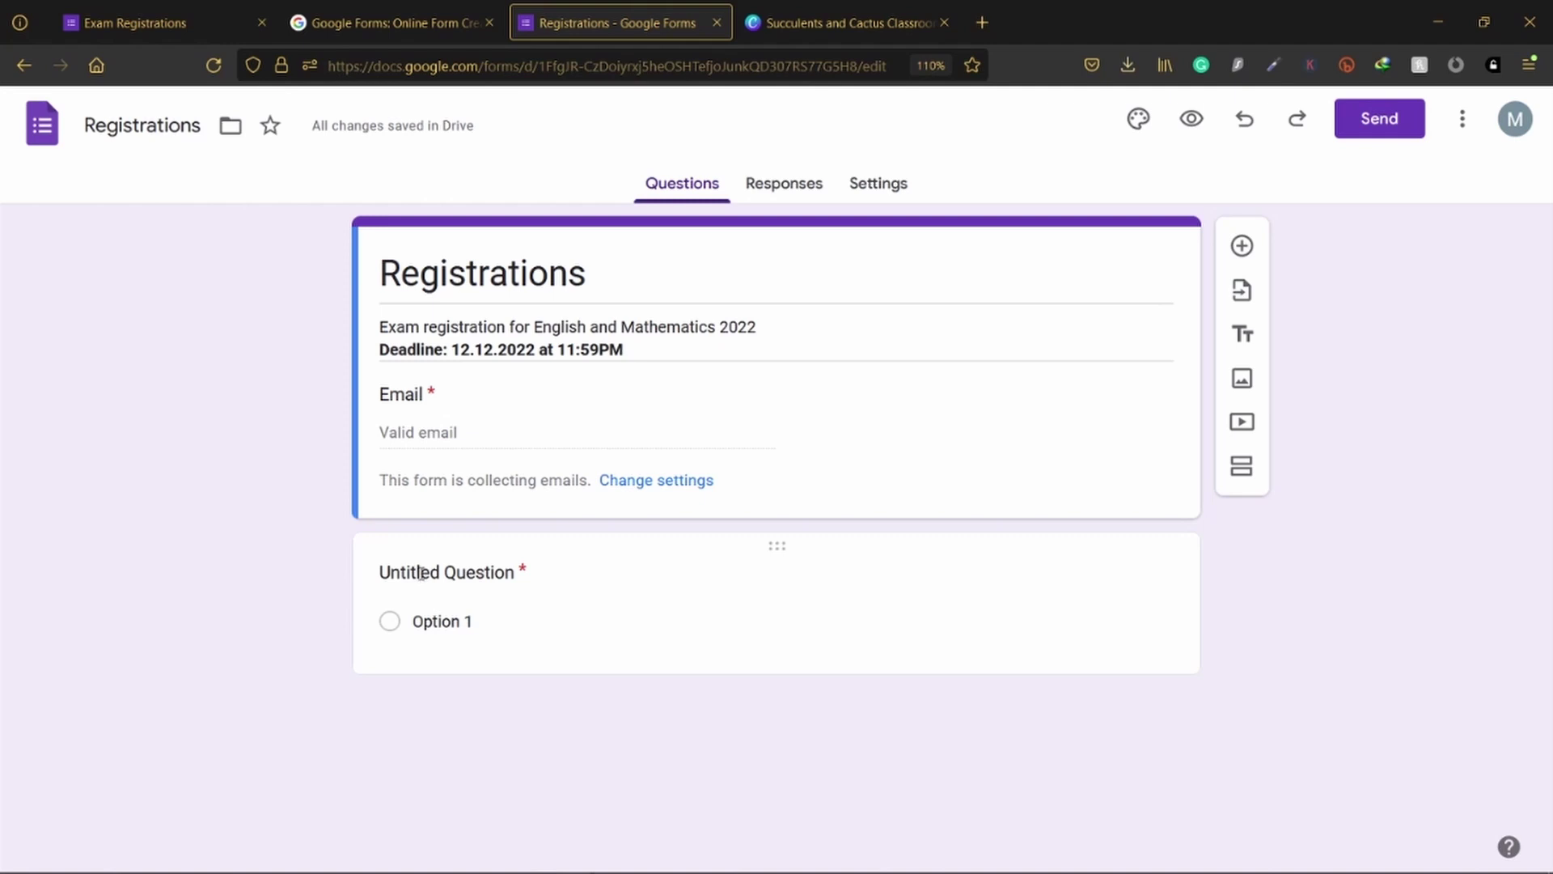
Step: Title the untitled first question 'Name:'
click(475, 574)
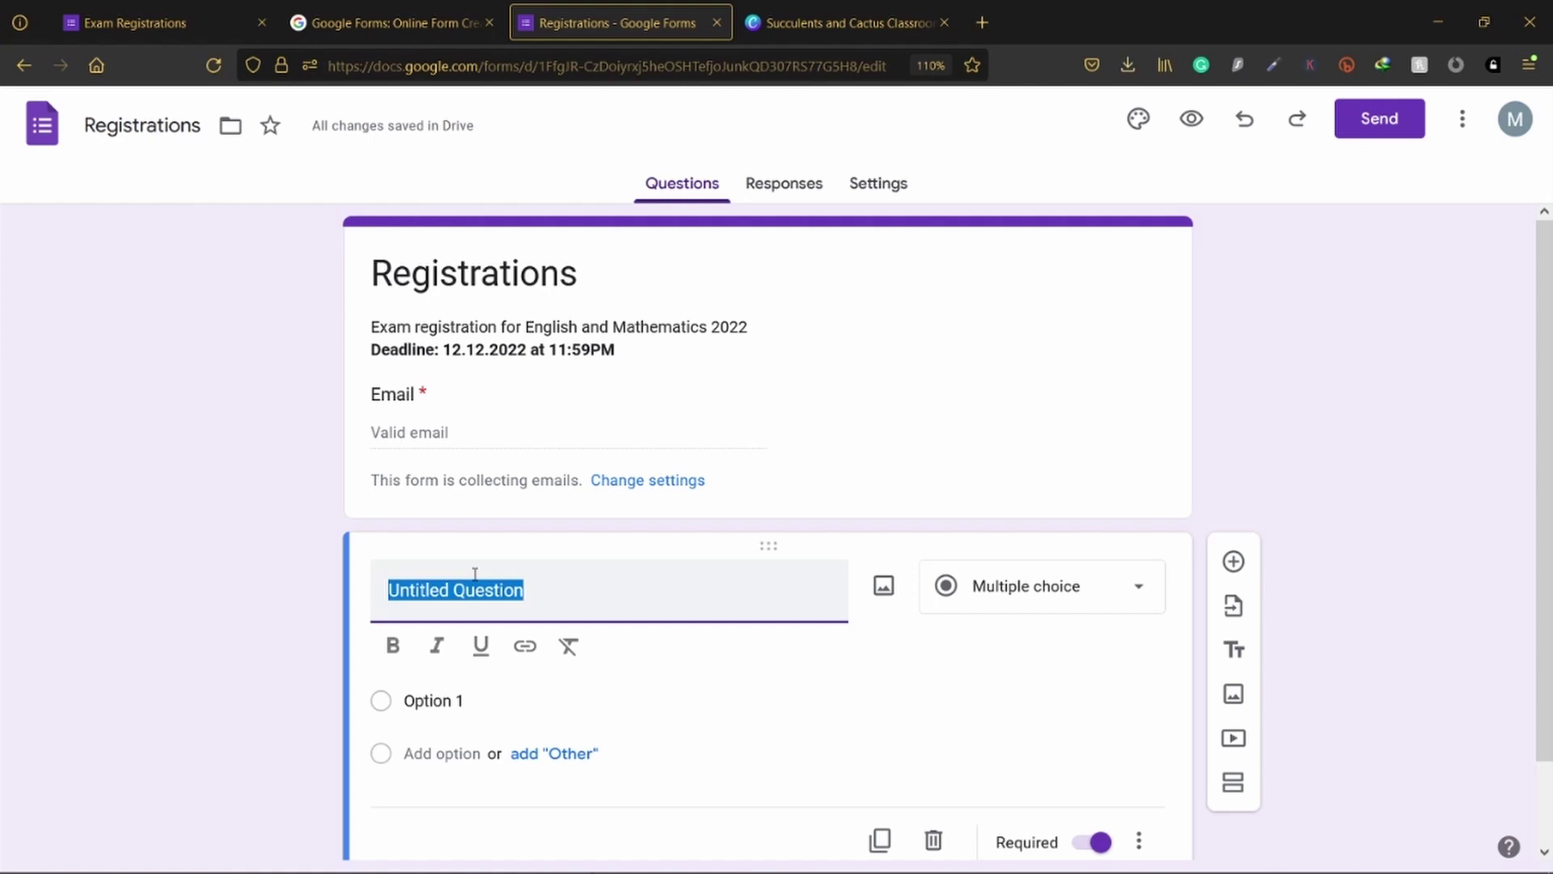
text(Nam)
key(BackSpace)
key(BackSpace)
text(e)
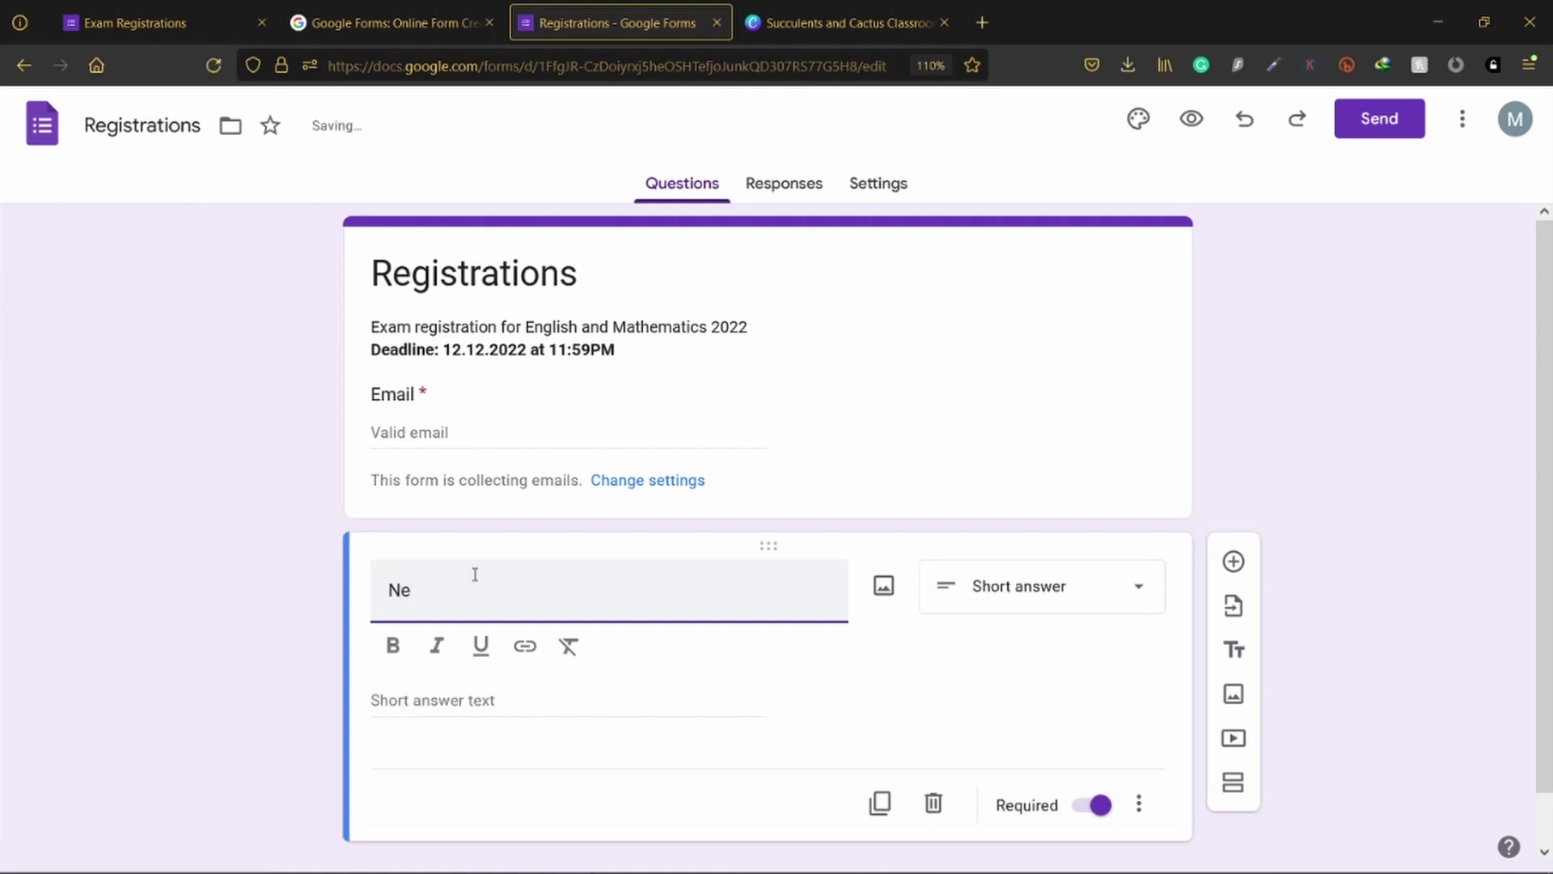
key(BackSpace)
text(ame)
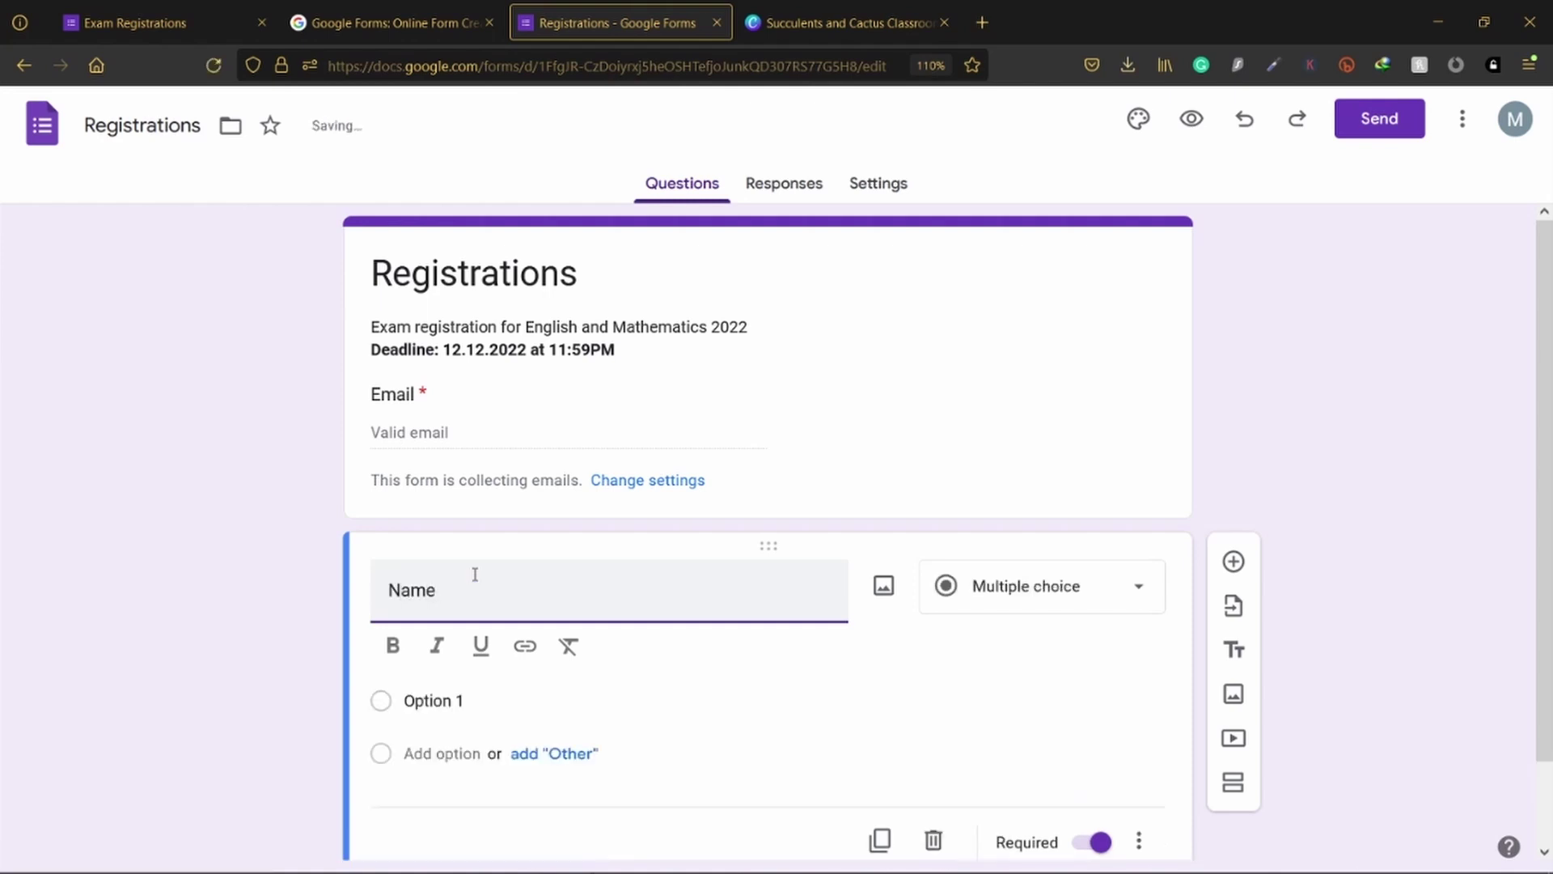
text(:)
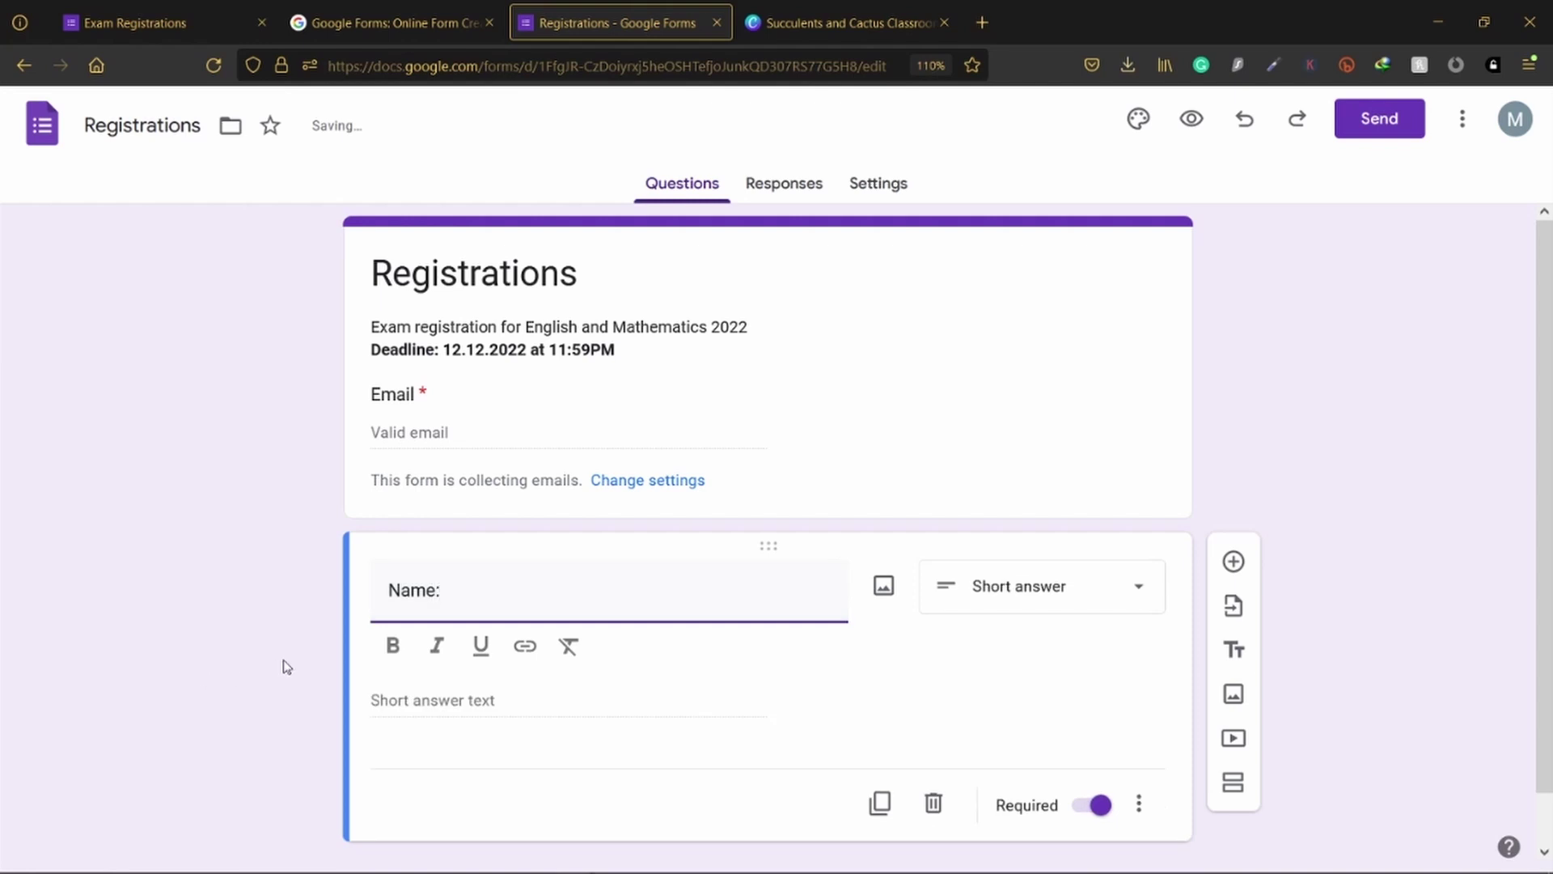
click(222, 682)
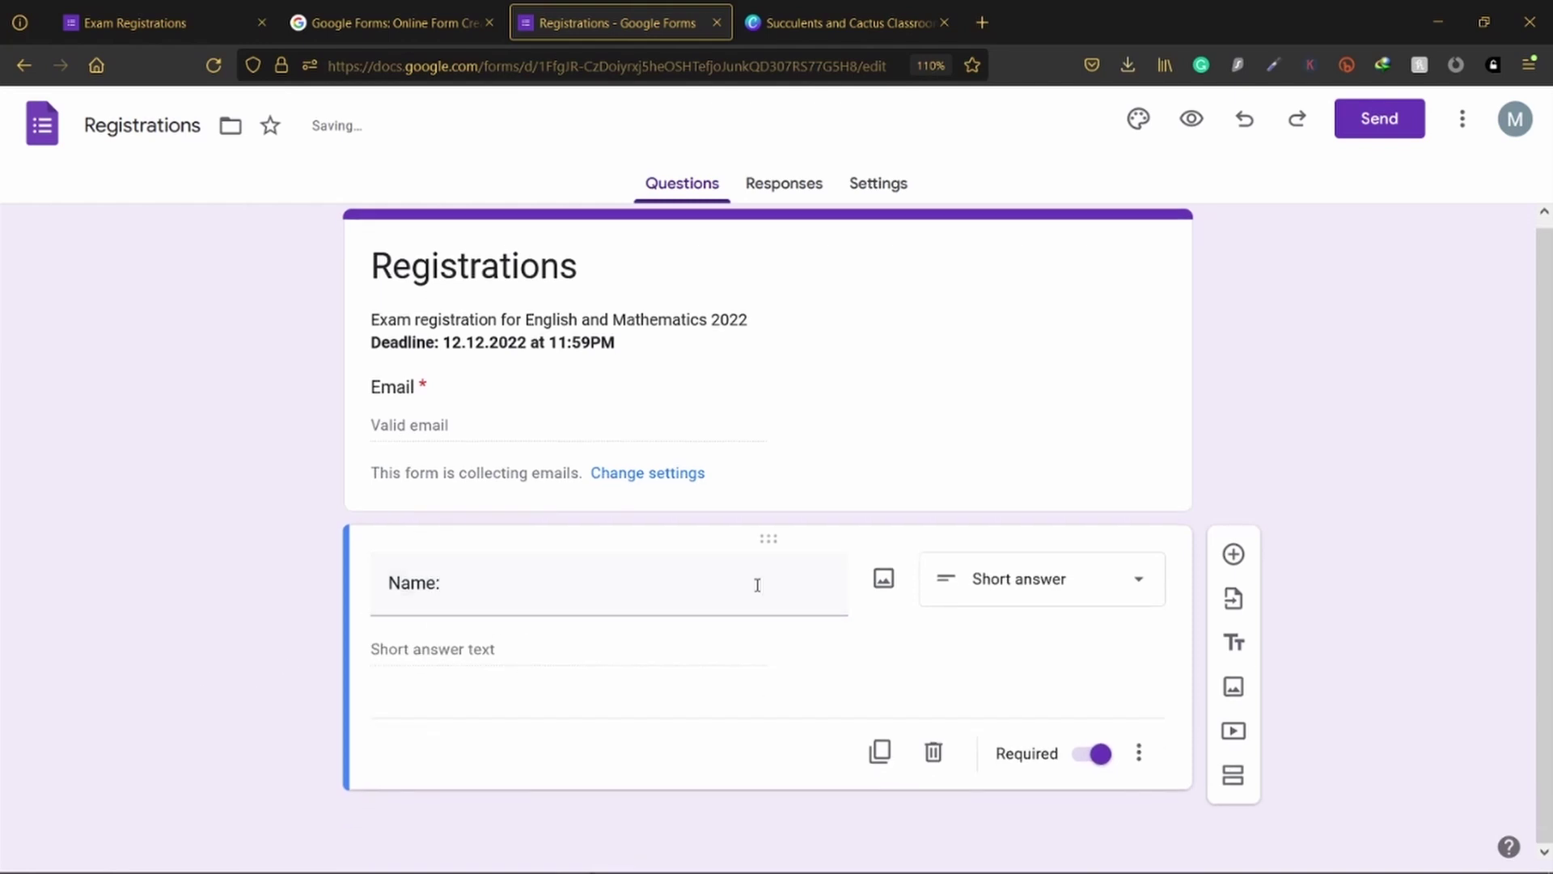
Step: Make the Name: question Short answer and open its extra options menu
click(1016, 589)
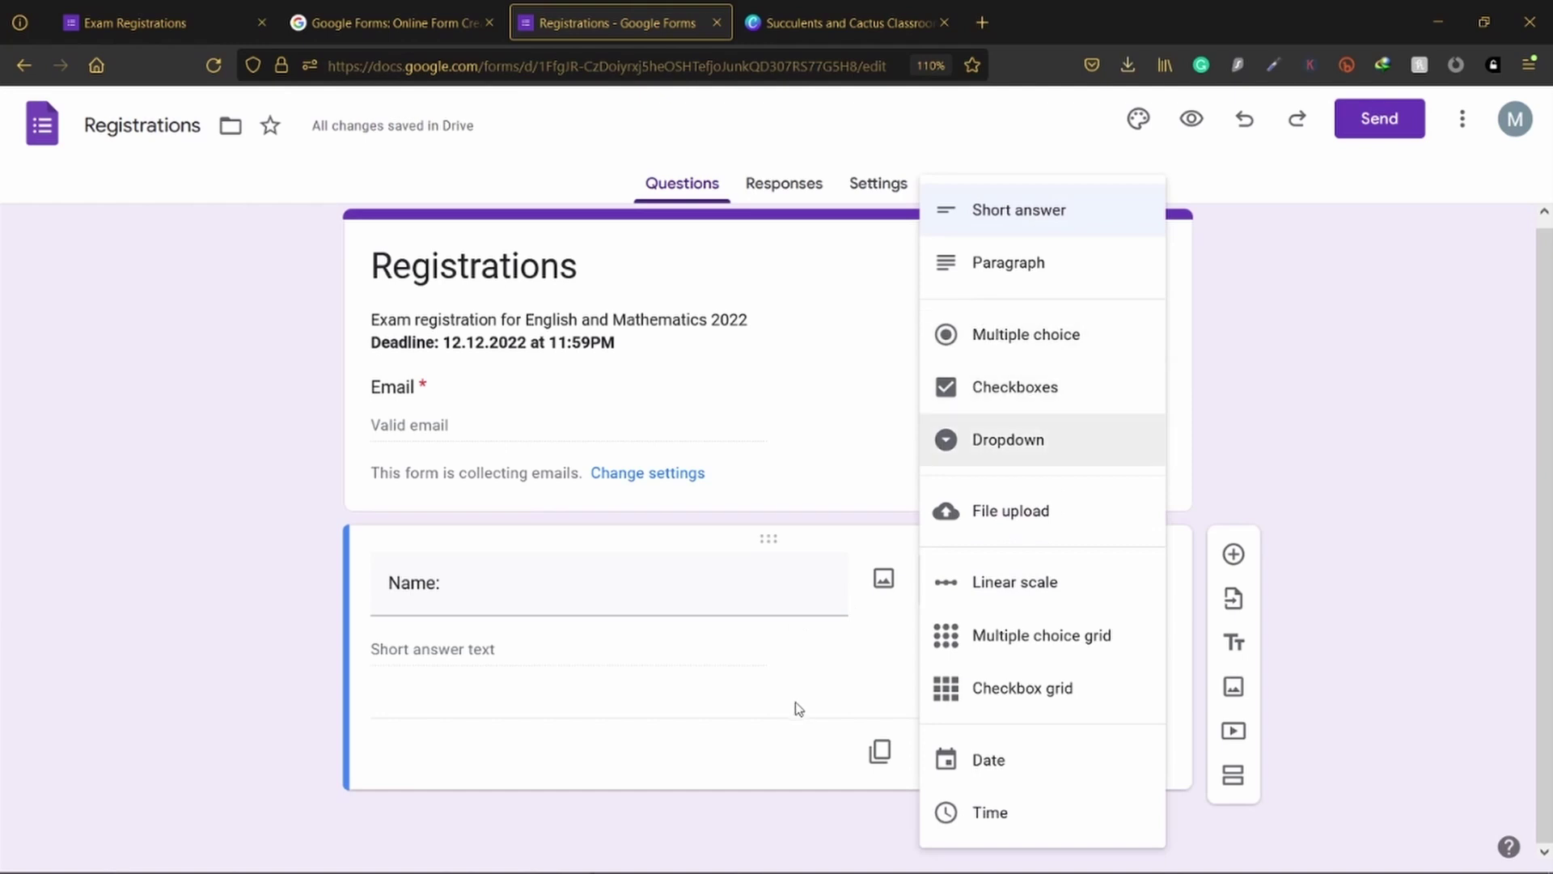
click(805, 677)
click(999, 582)
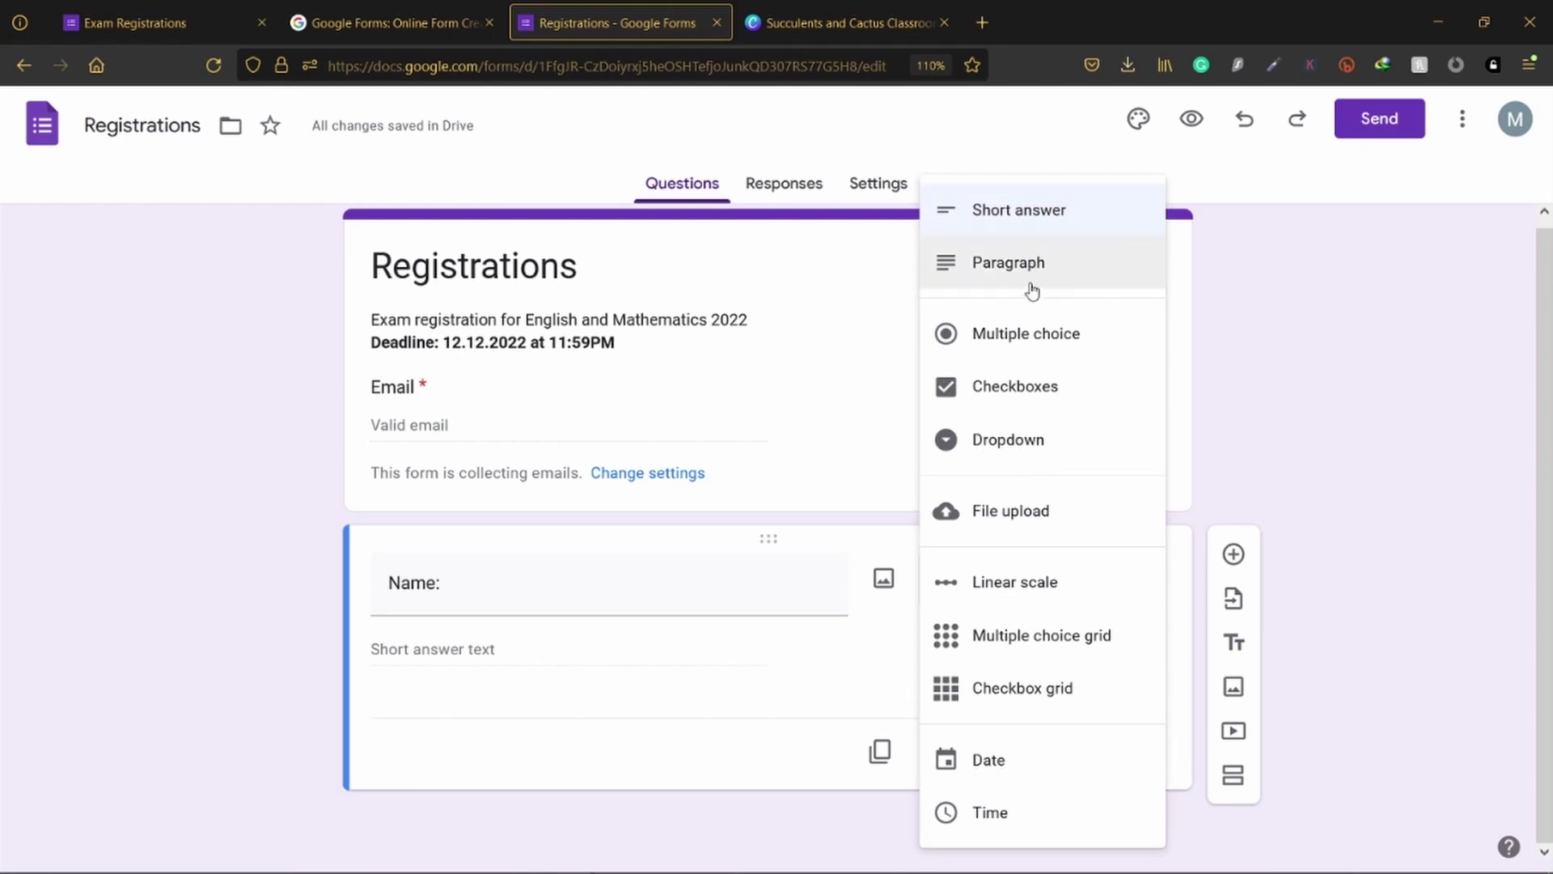
click(1018, 220)
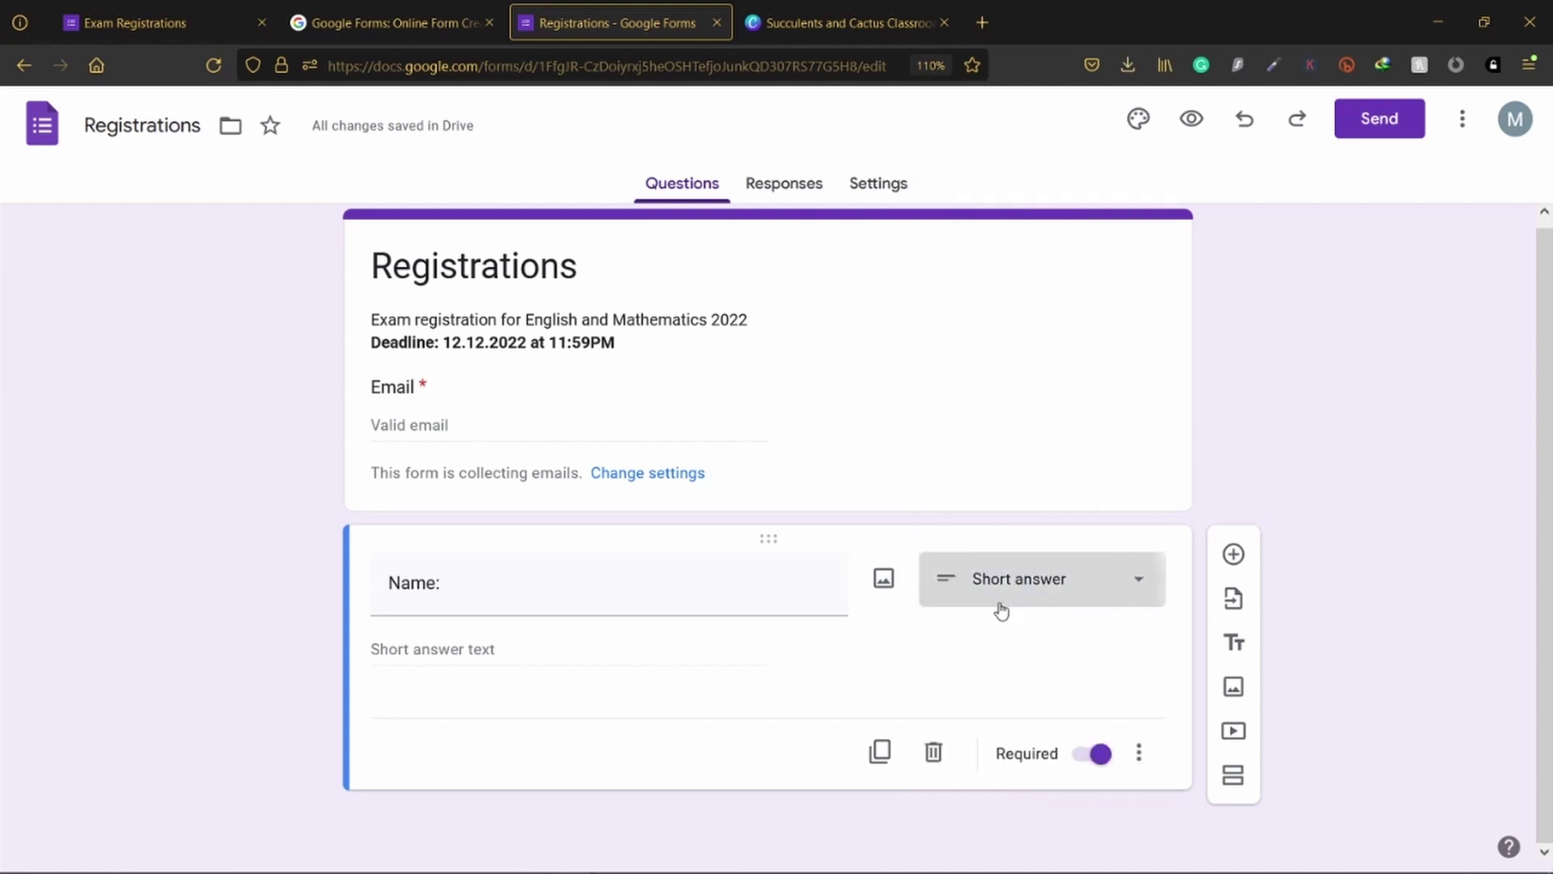
click(1001, 613)
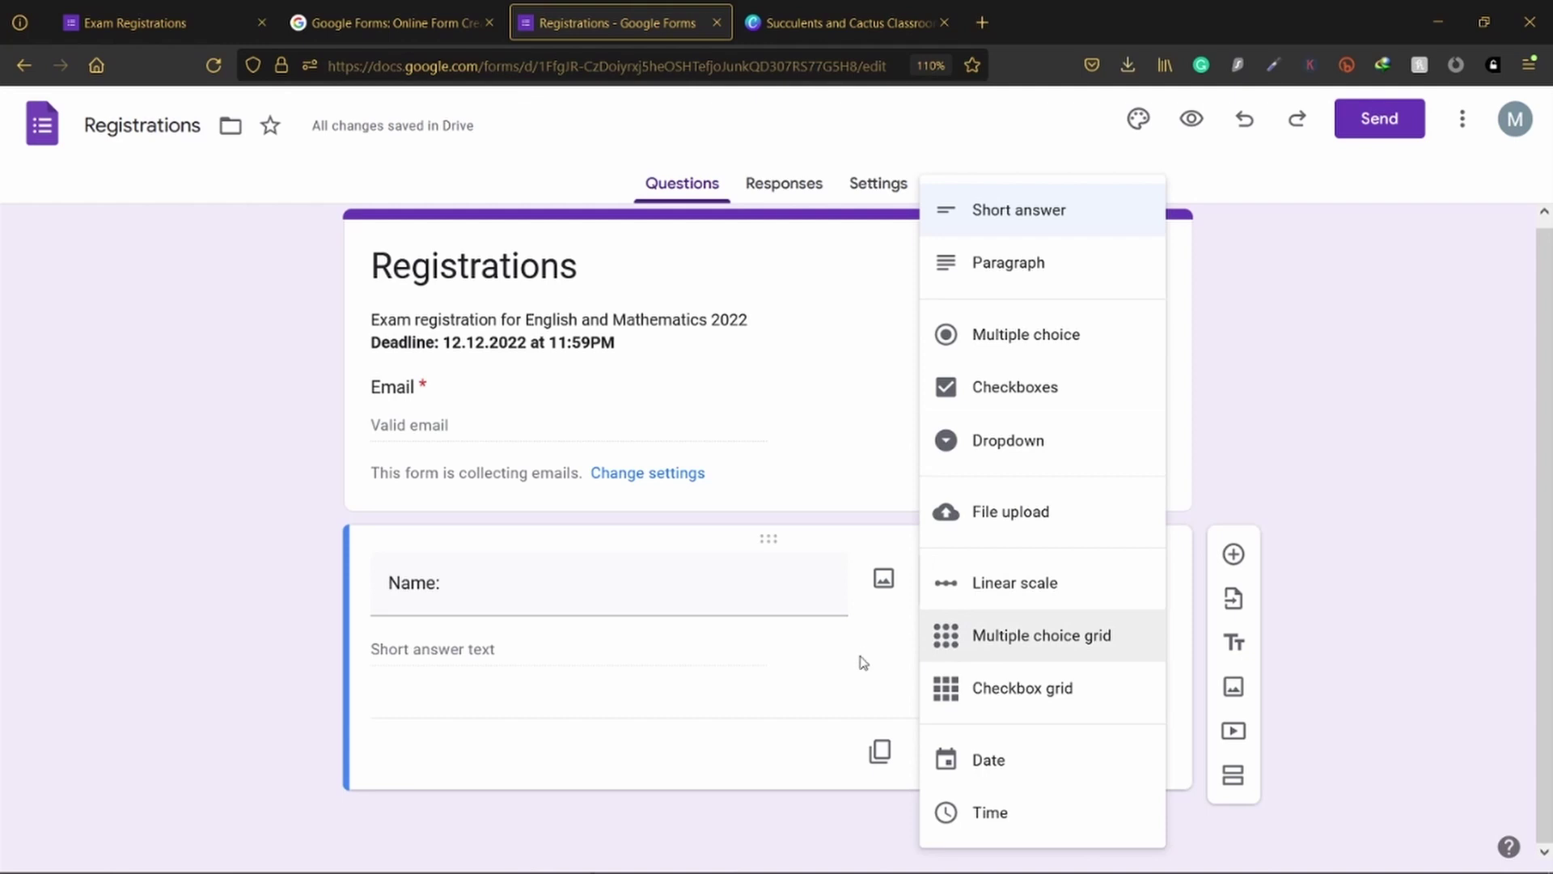
click(898, 645)
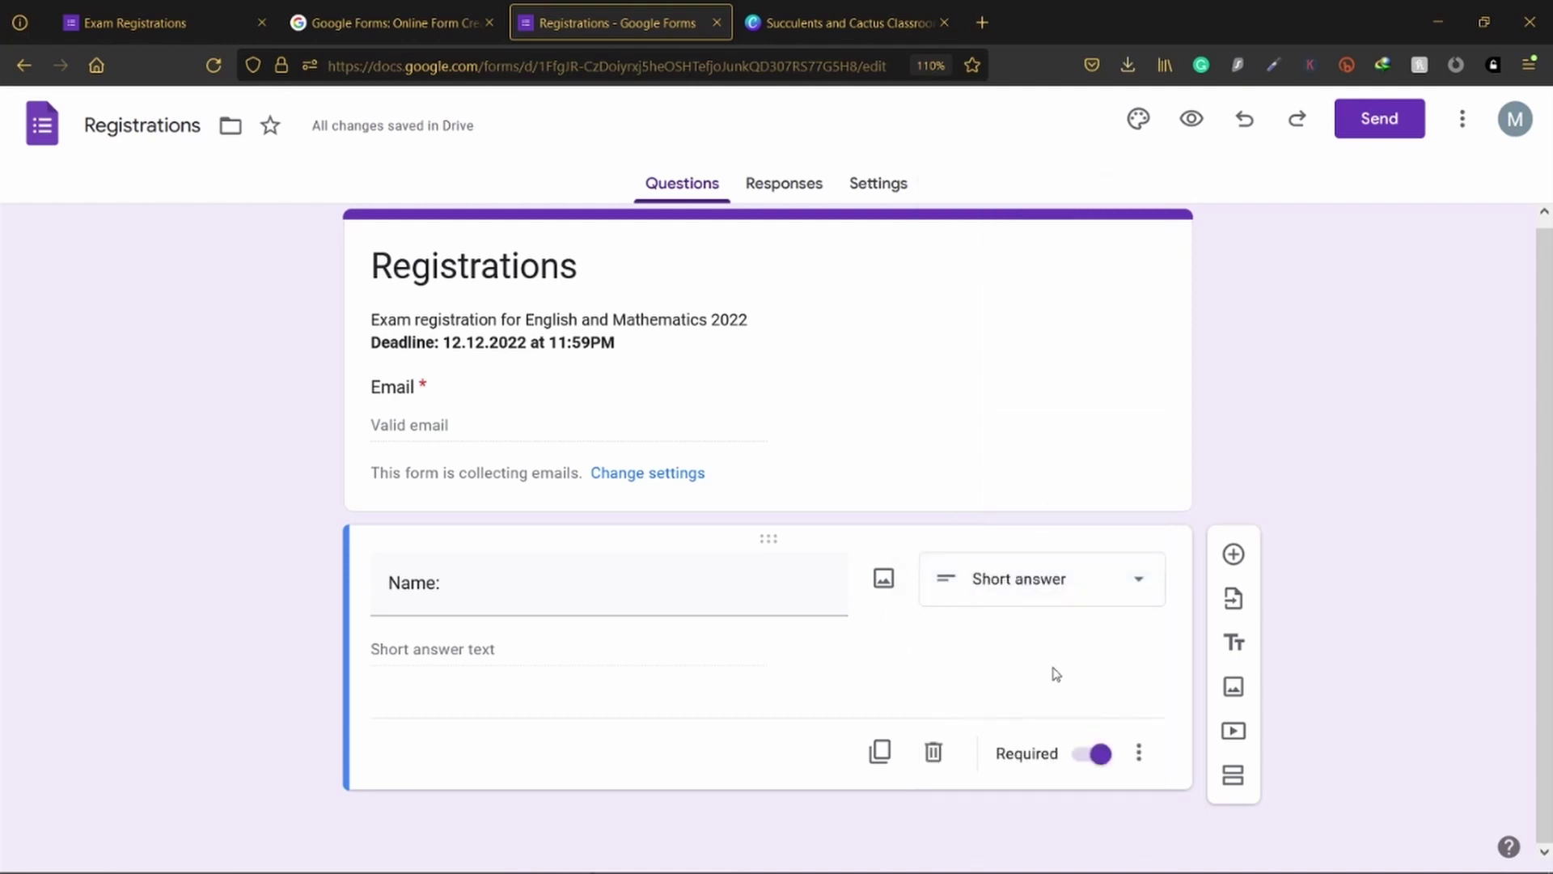
click(1139, 753)
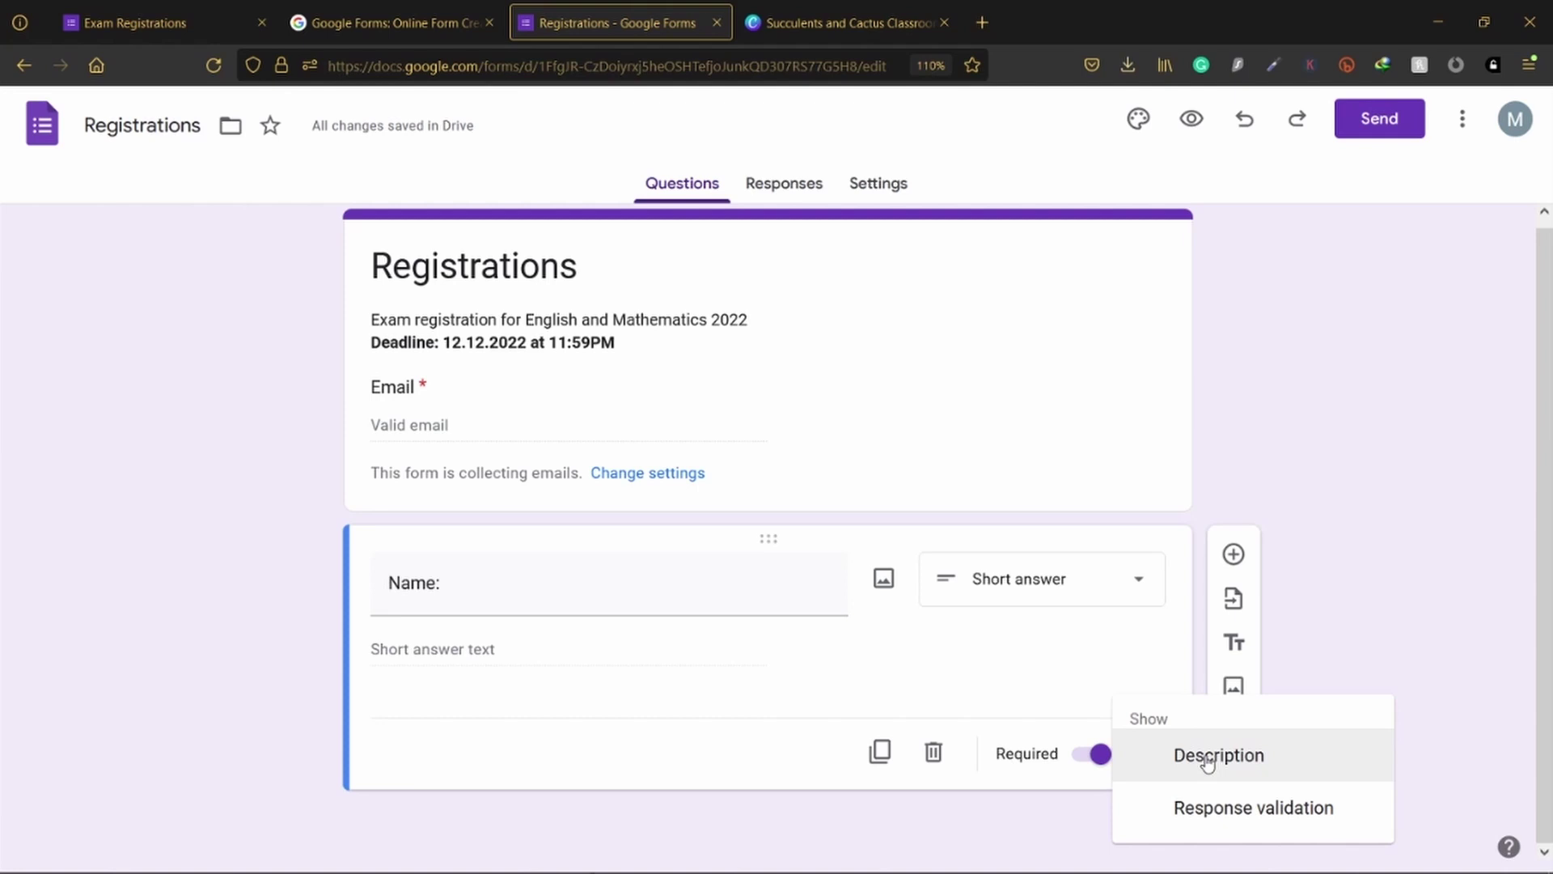
Step: Add a description under the Name question giving an example full name after 'Ex:', fixing the typo
click(1207, 761)
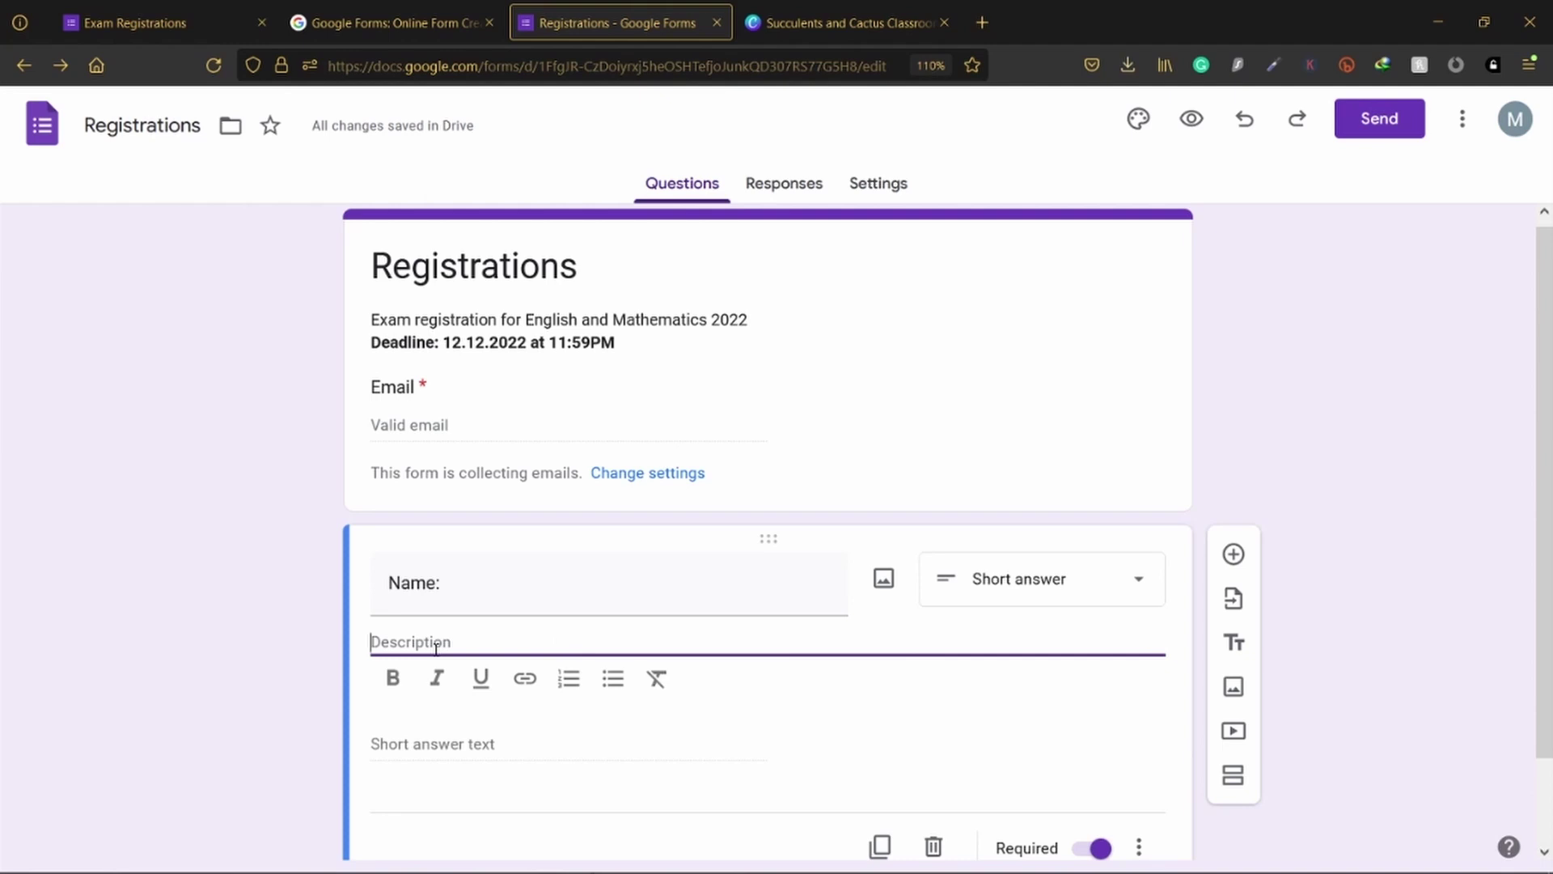
text(Ex:)
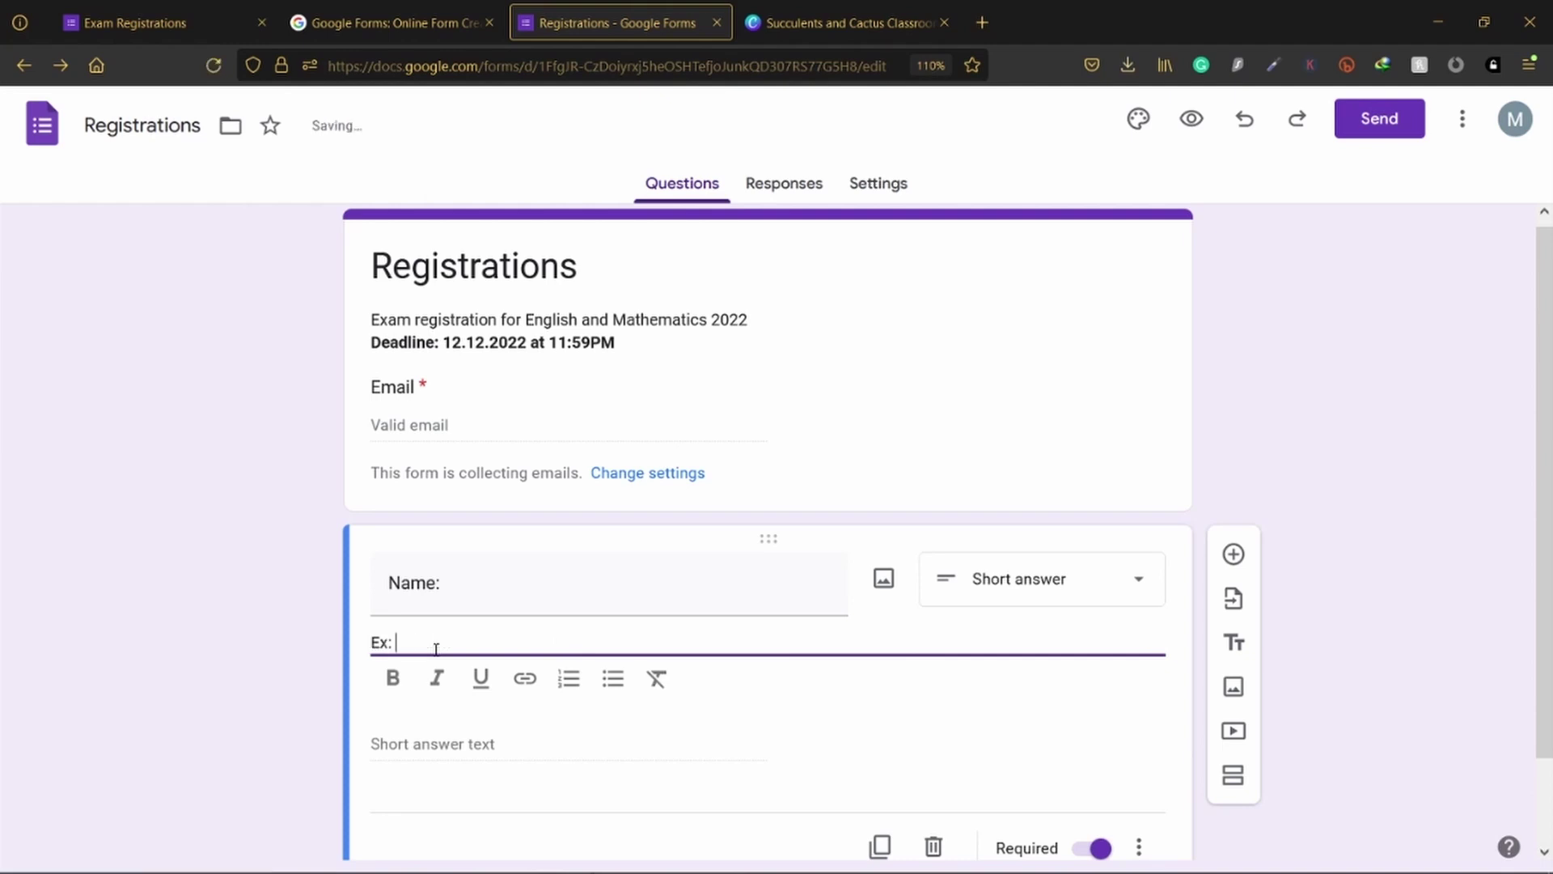
text( Kamal)
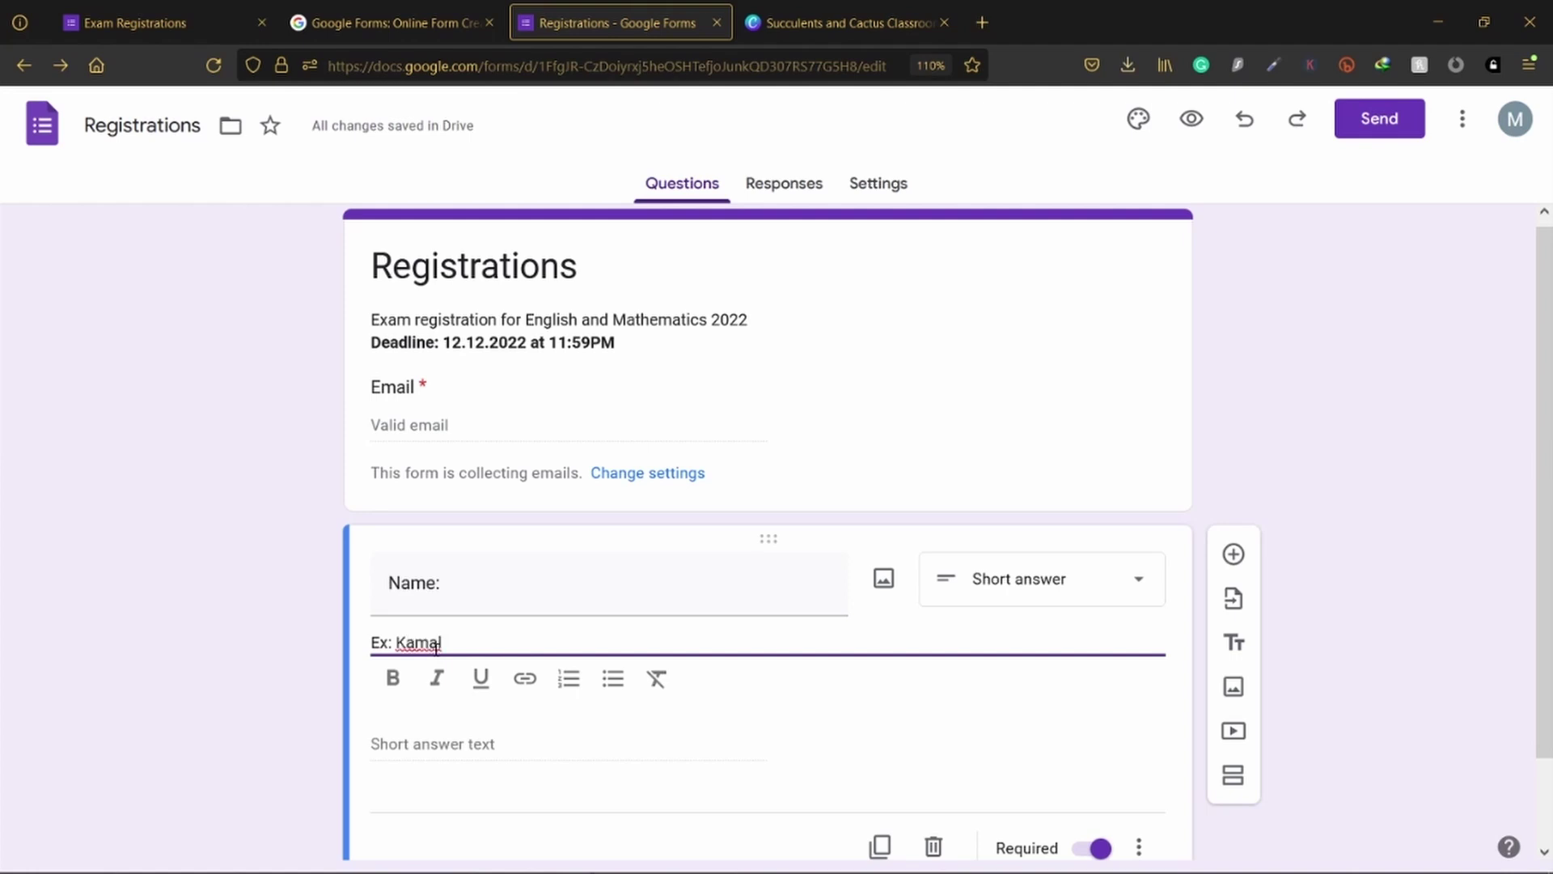
text( Peera)
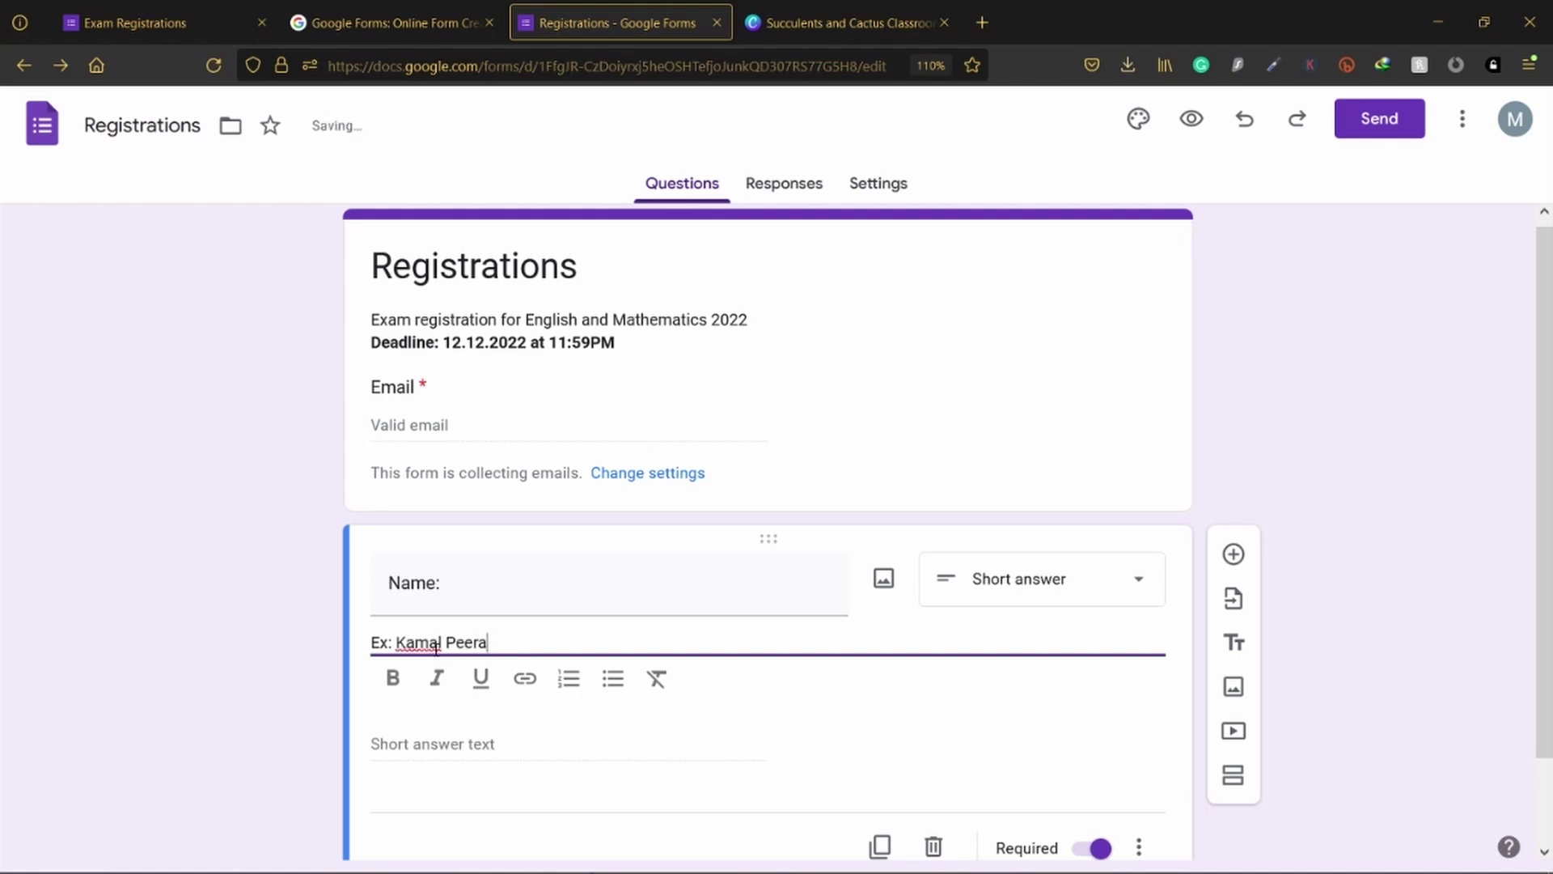
key(BackSpace)
key(BackSpace)
key(BackSpace)
text(rera)
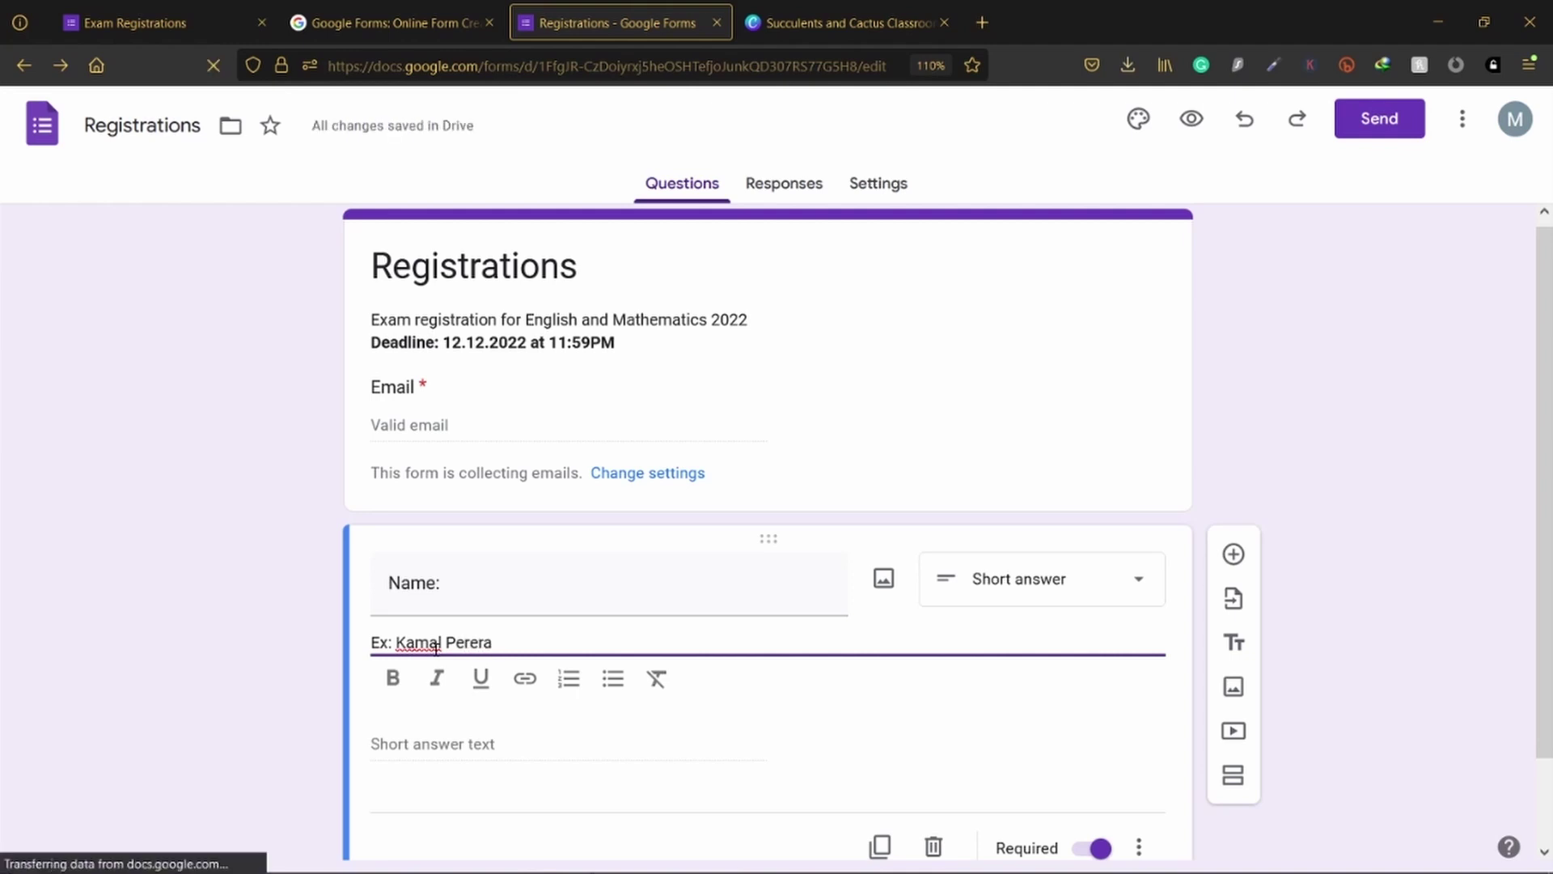
click(291, 572)
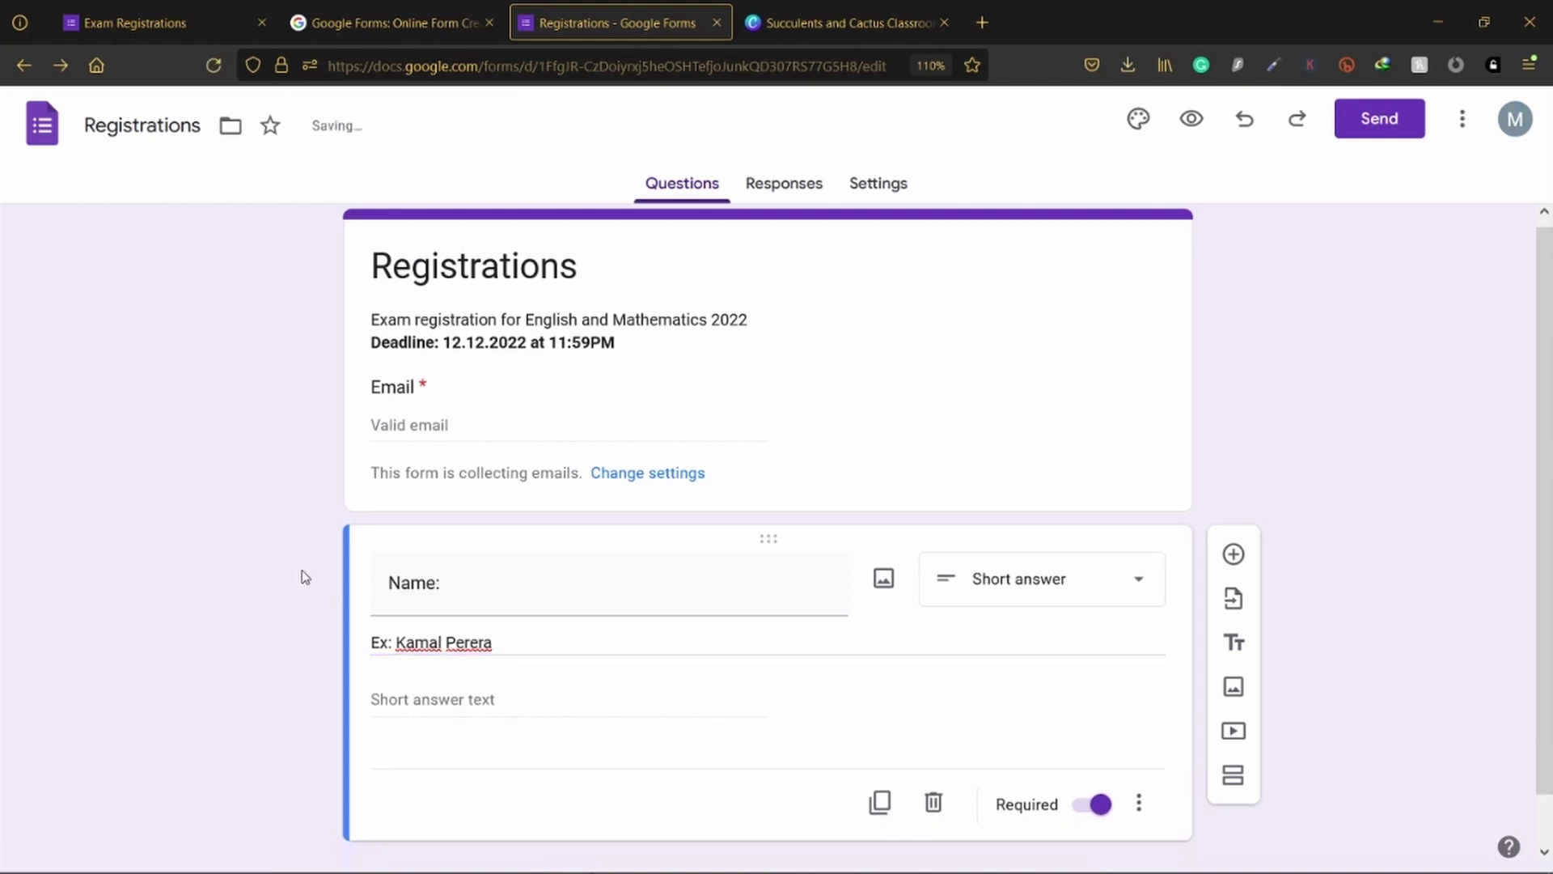
scroll(305, 576, down, 1)
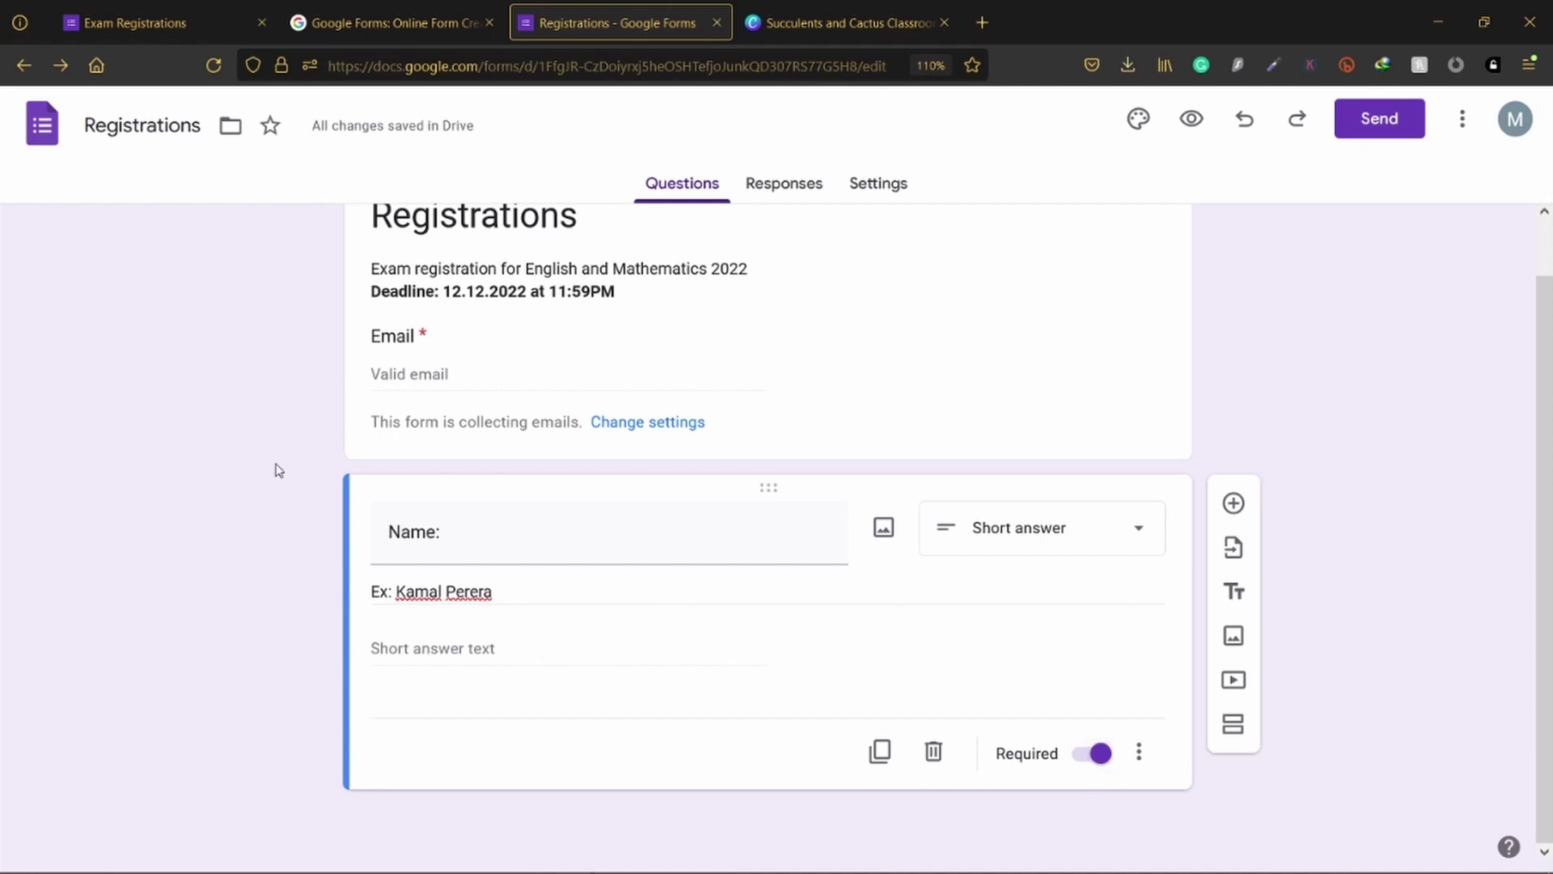
click(172, 25)
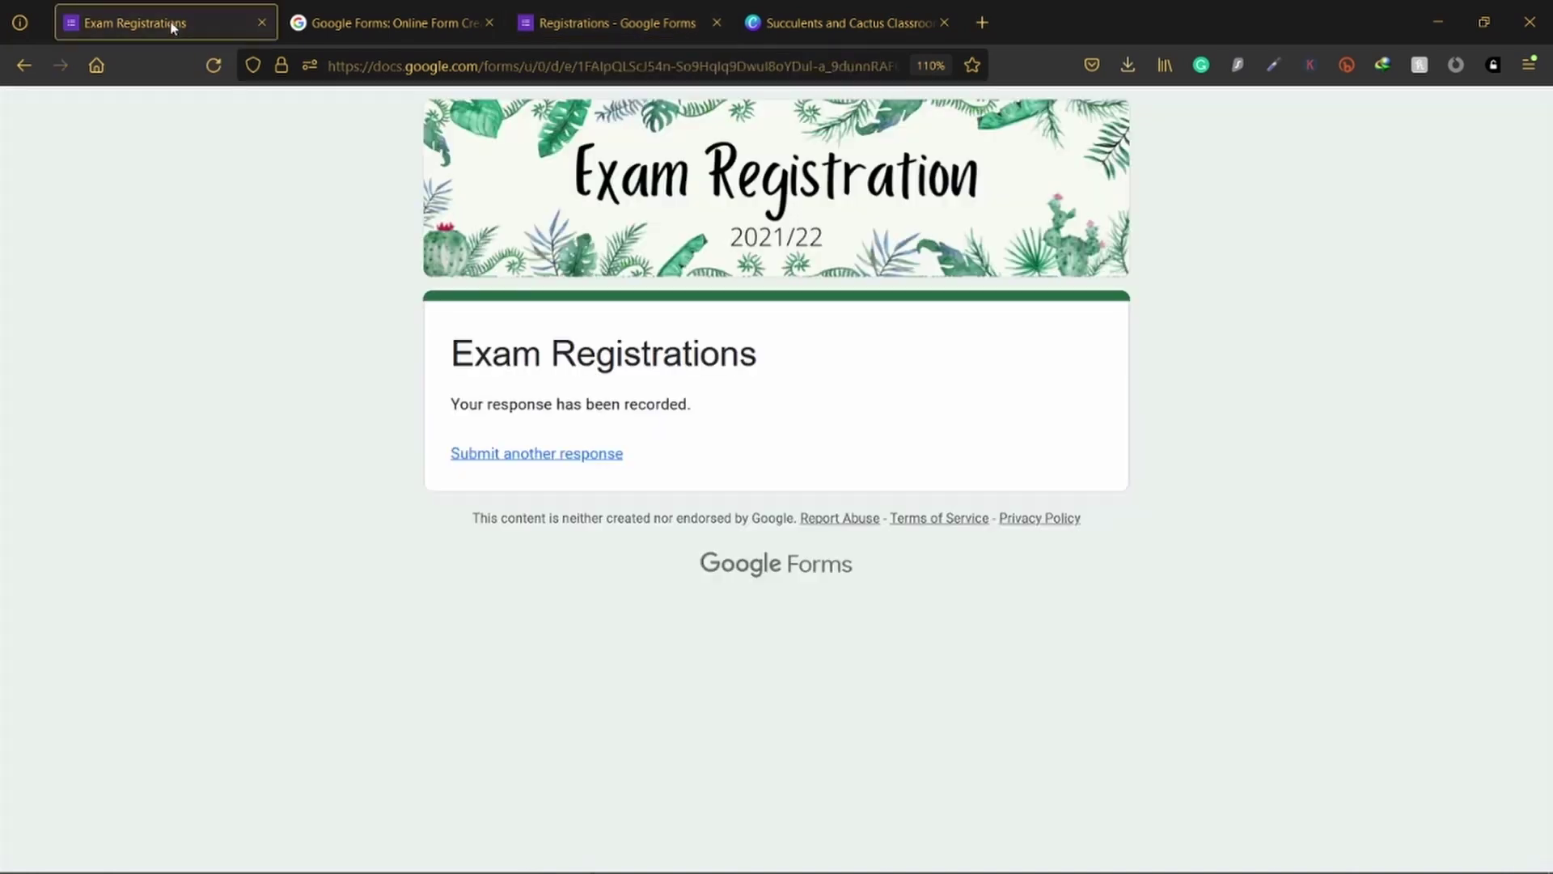
click(592, 455)
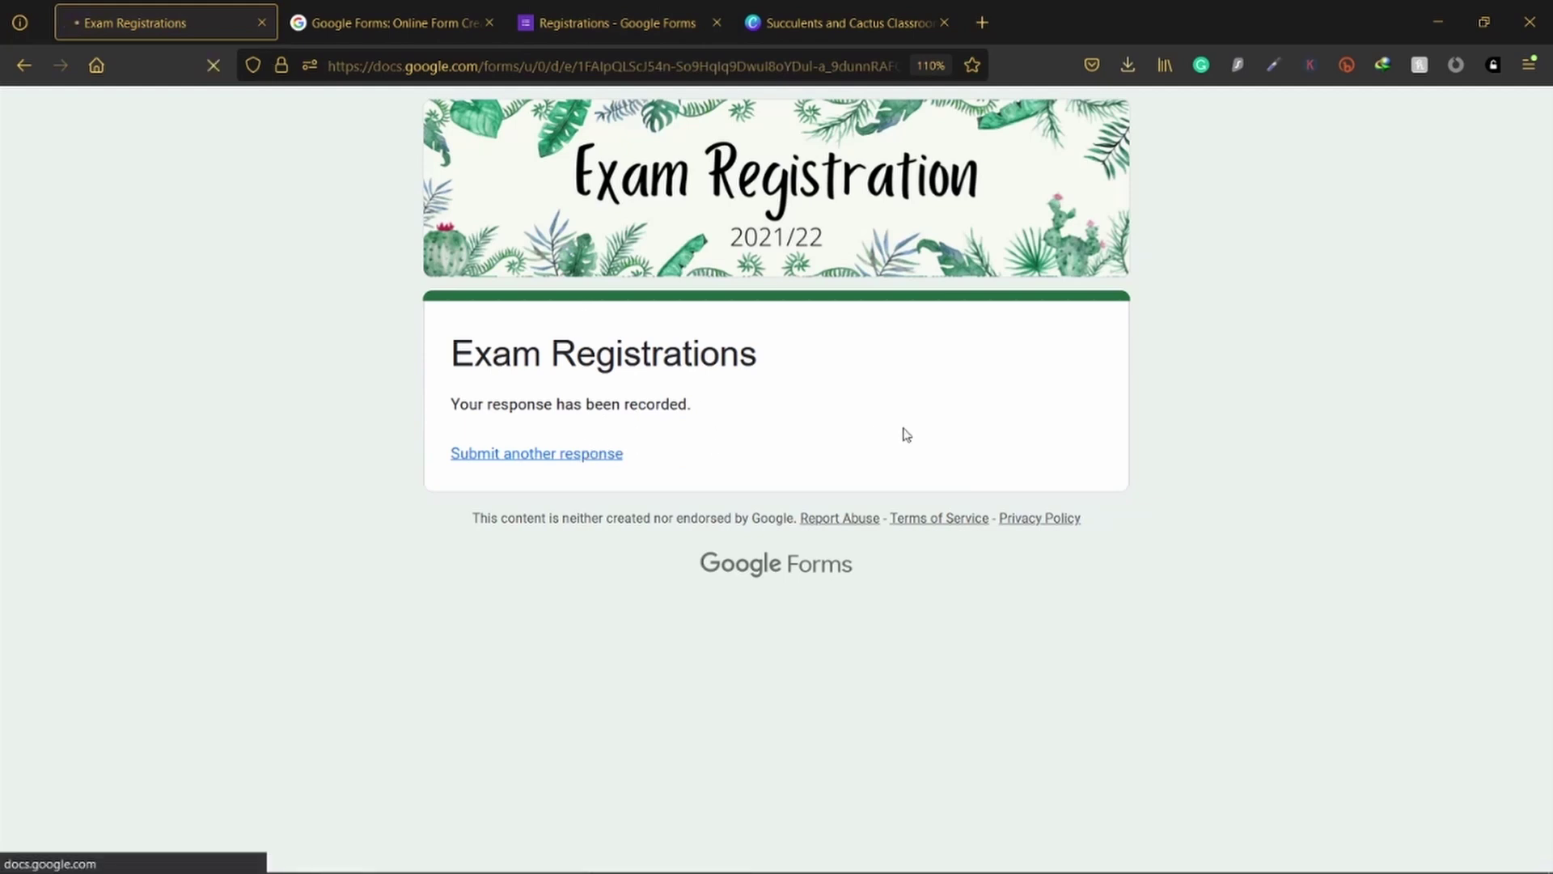
scroll(901, 434, down, 4)
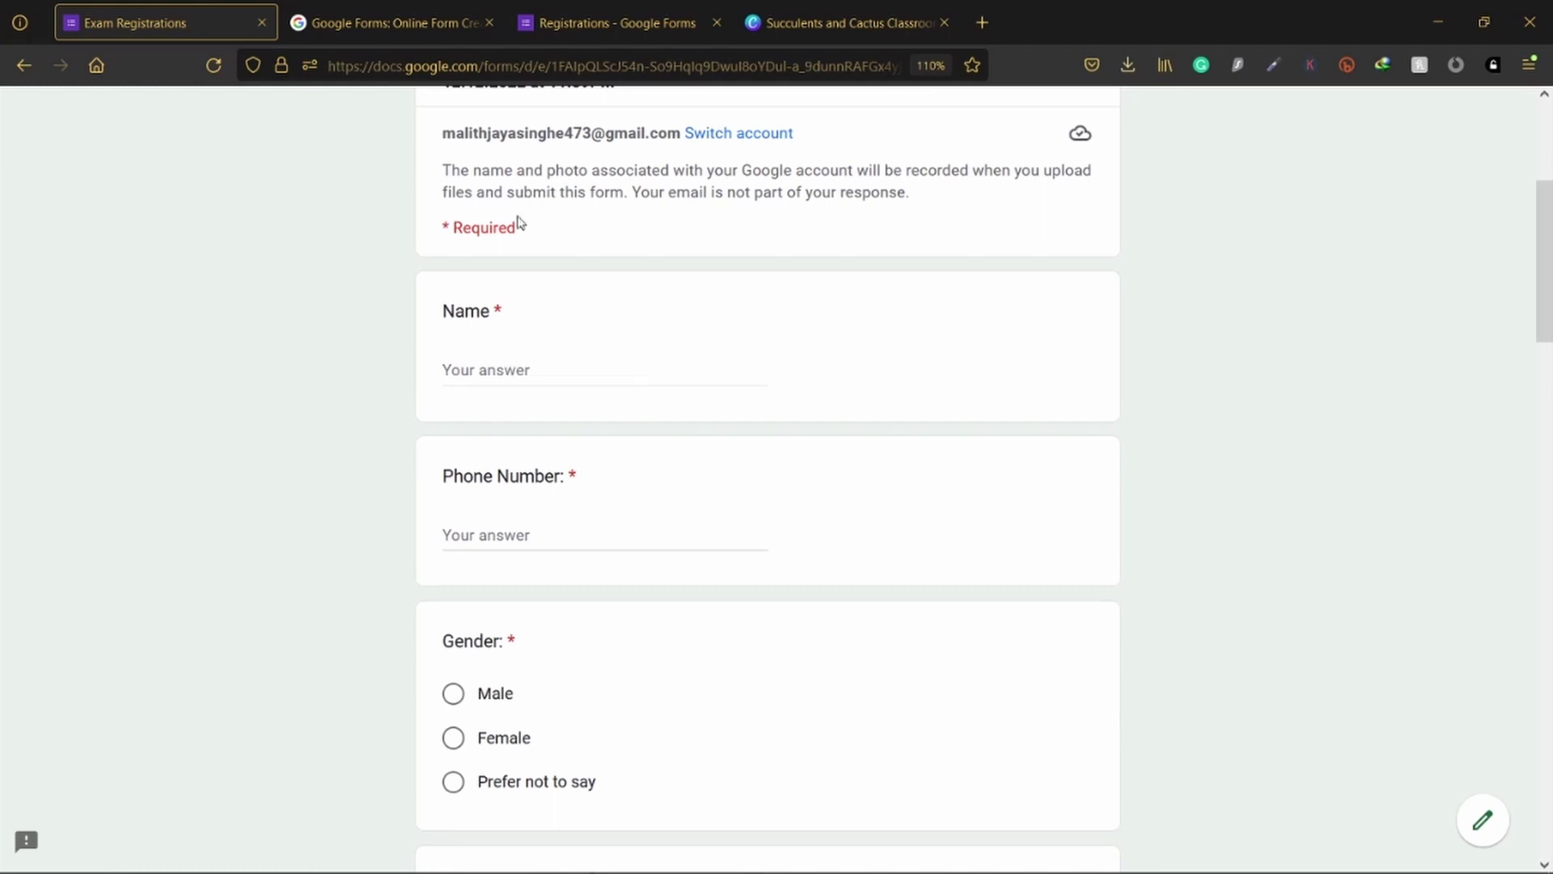
click(582, 17)
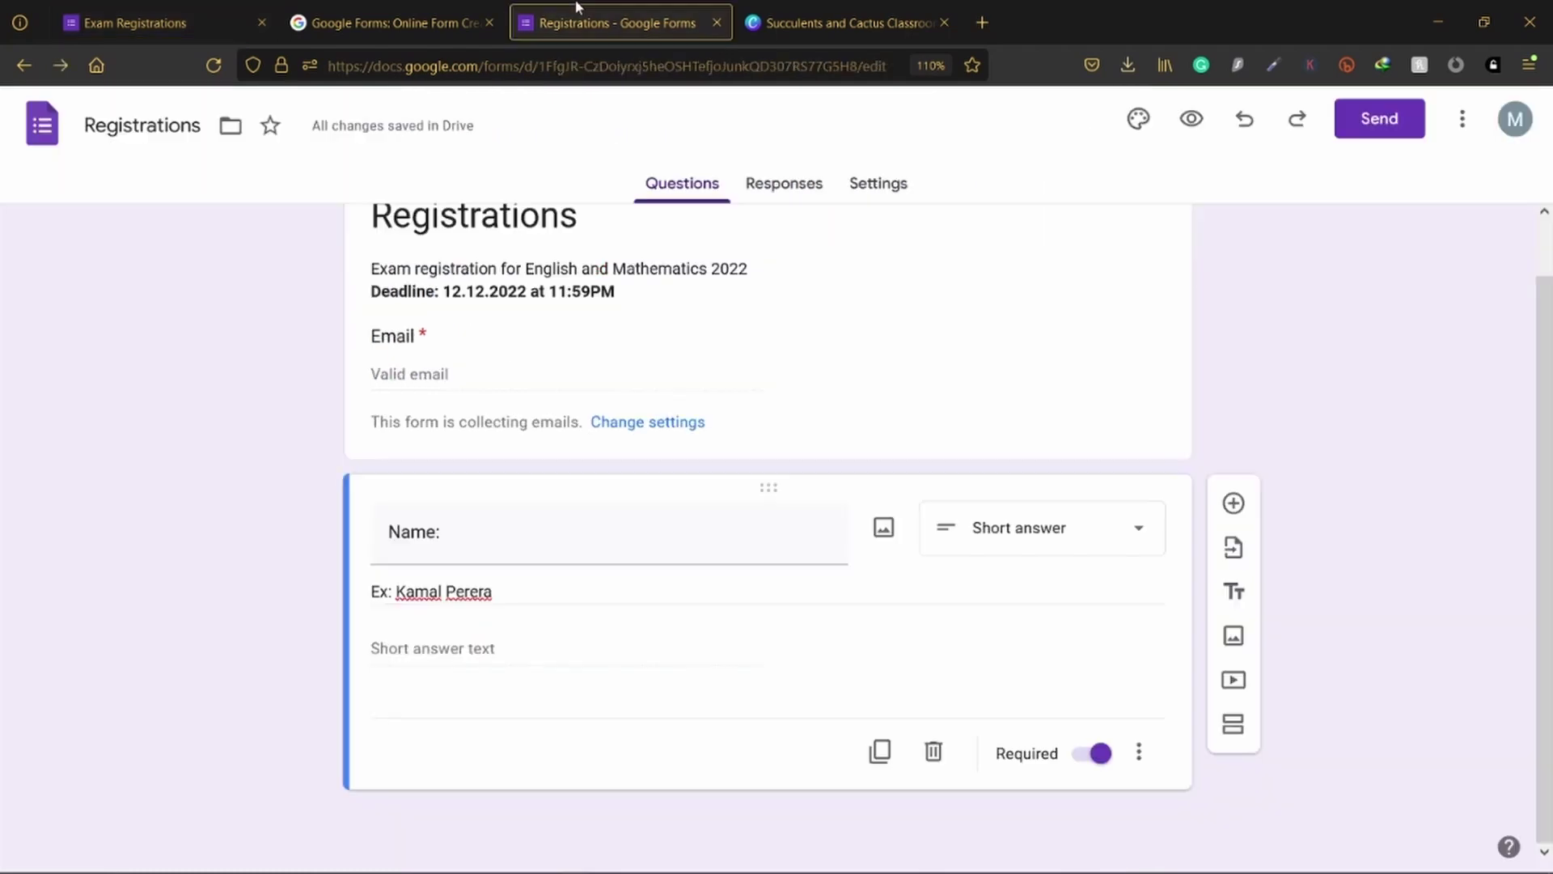
Step: Keep the Name question required and make a duplicate of it
click(1096, 757)
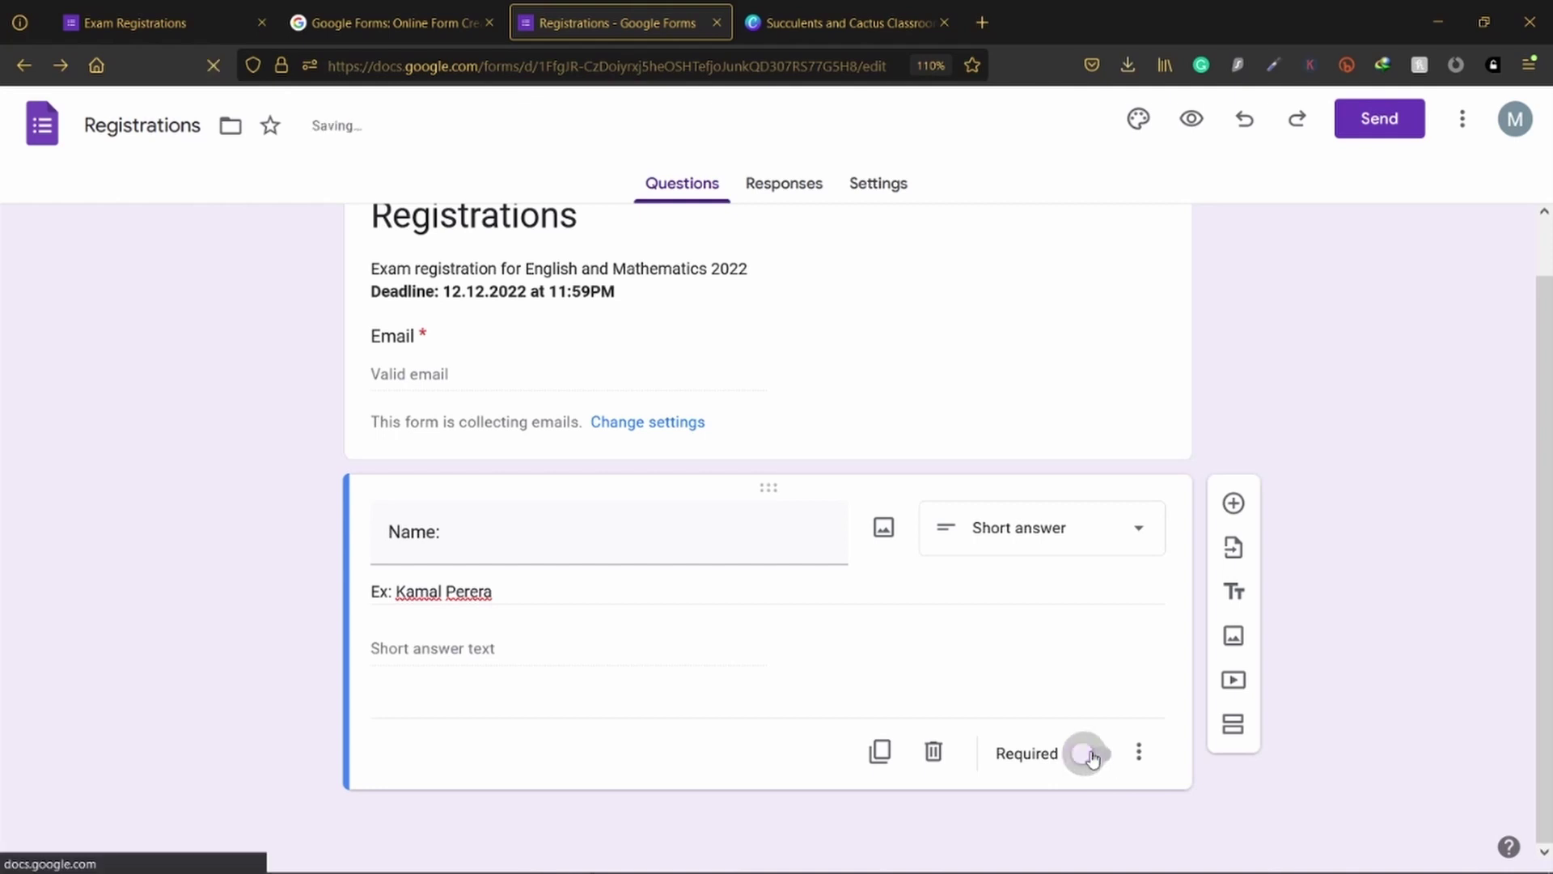
click(1088, 757)
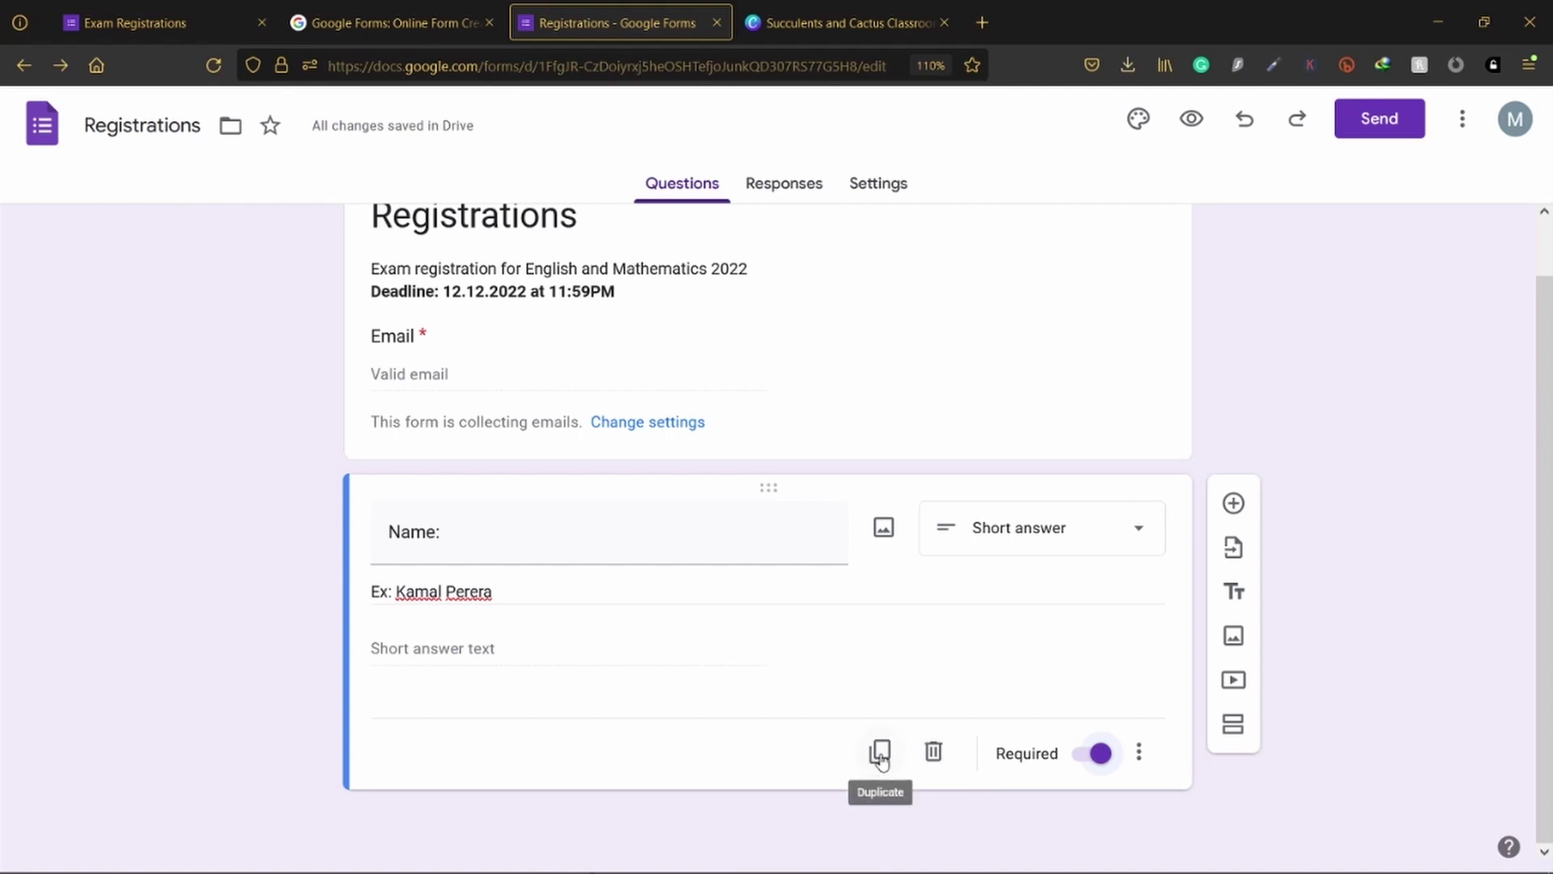
click(880, 752)
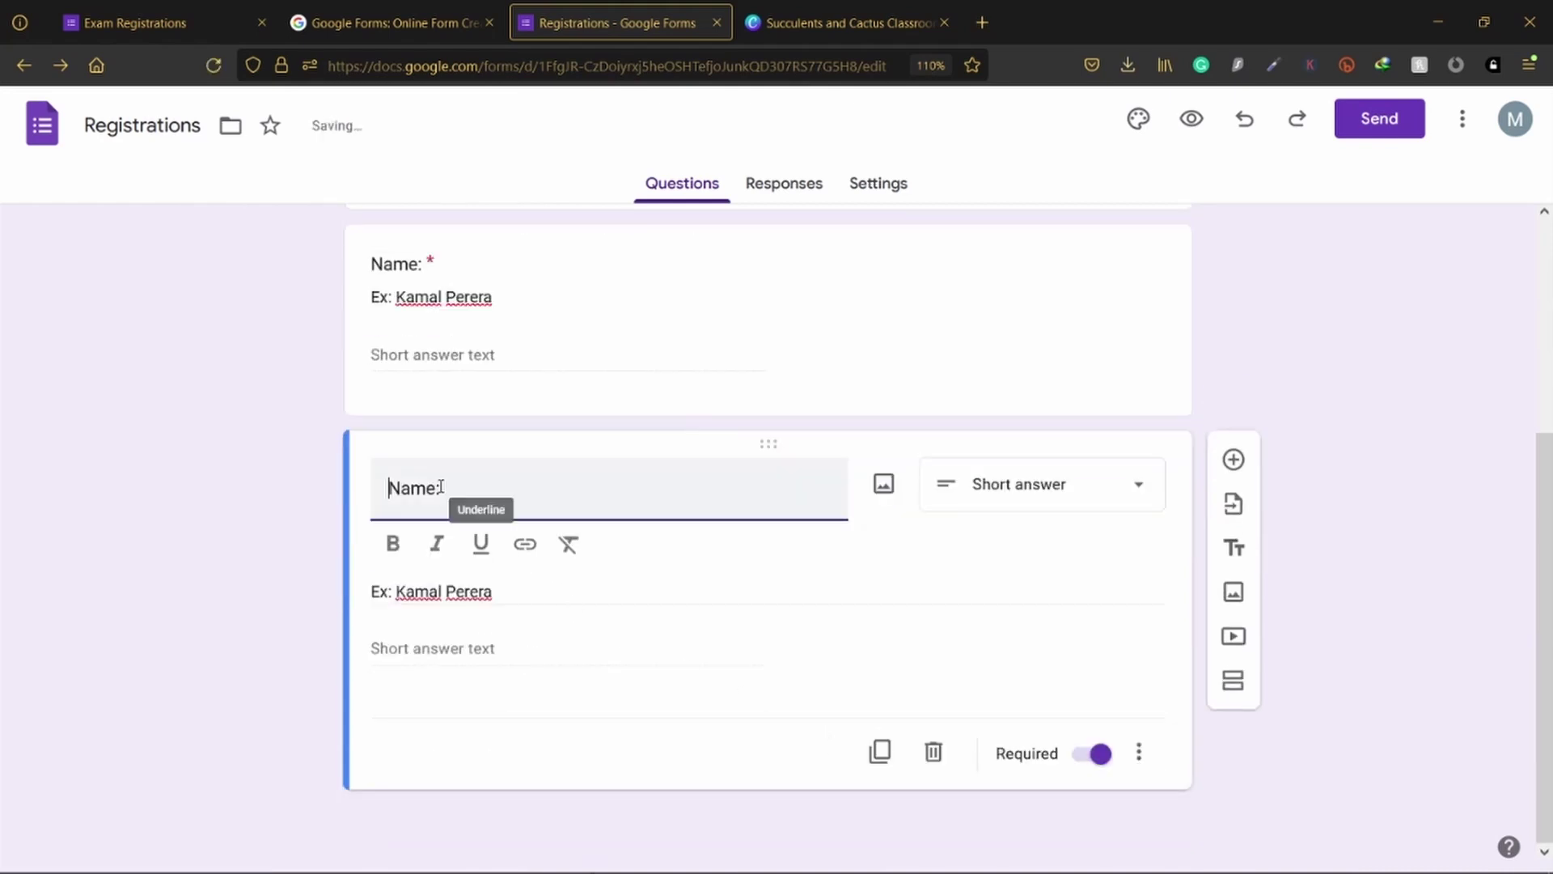
Step: Retitle the duplicated question 'Phone Number:'
double_click(411, 488)
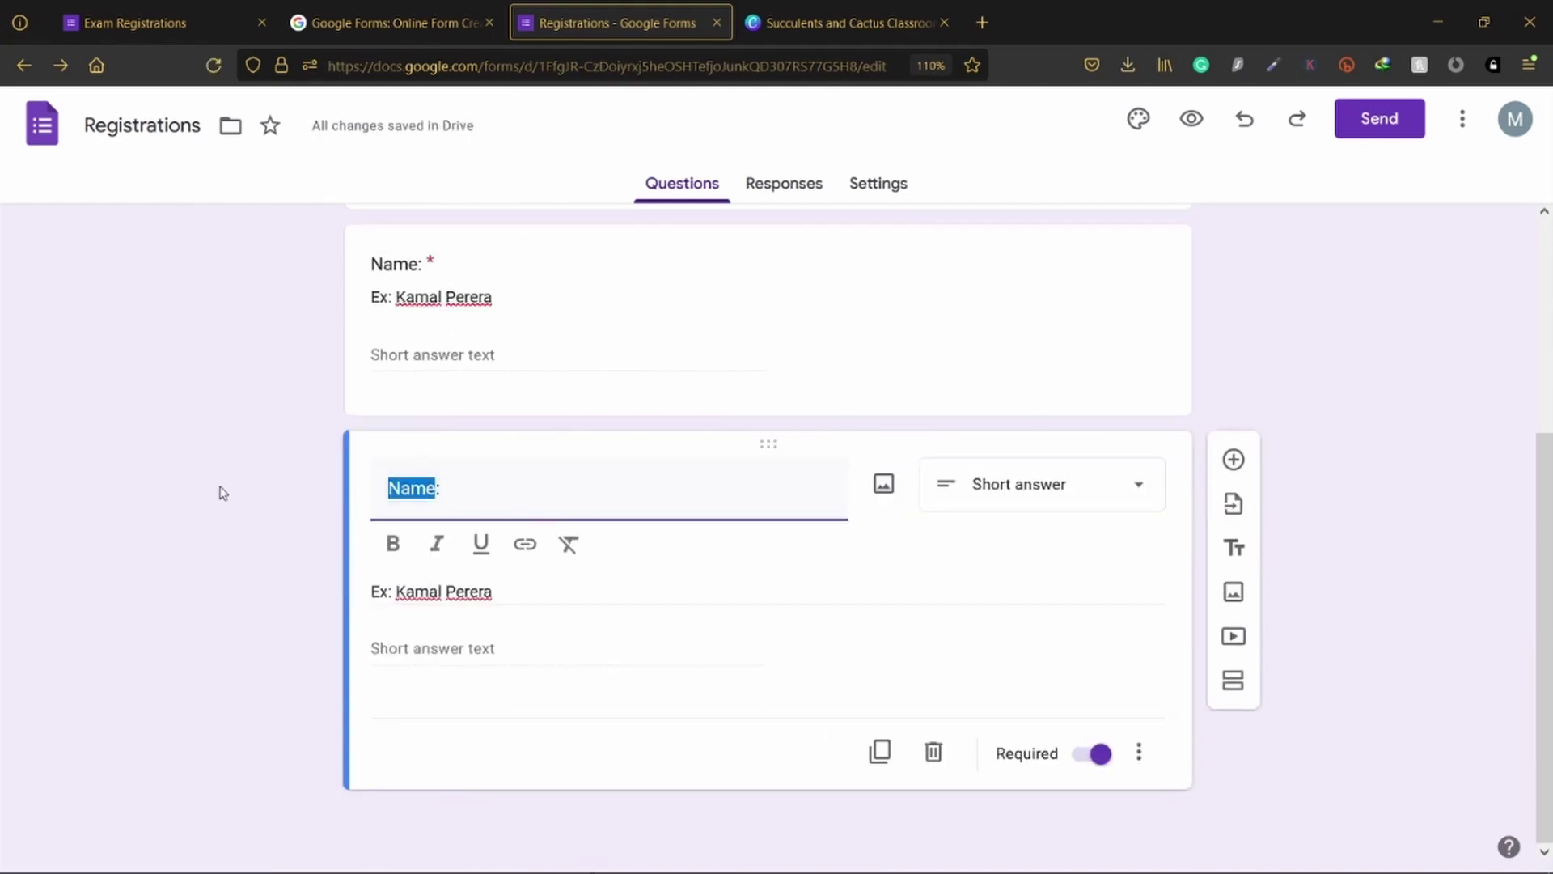
text(A)
key(BackSpace)
key(Delete)
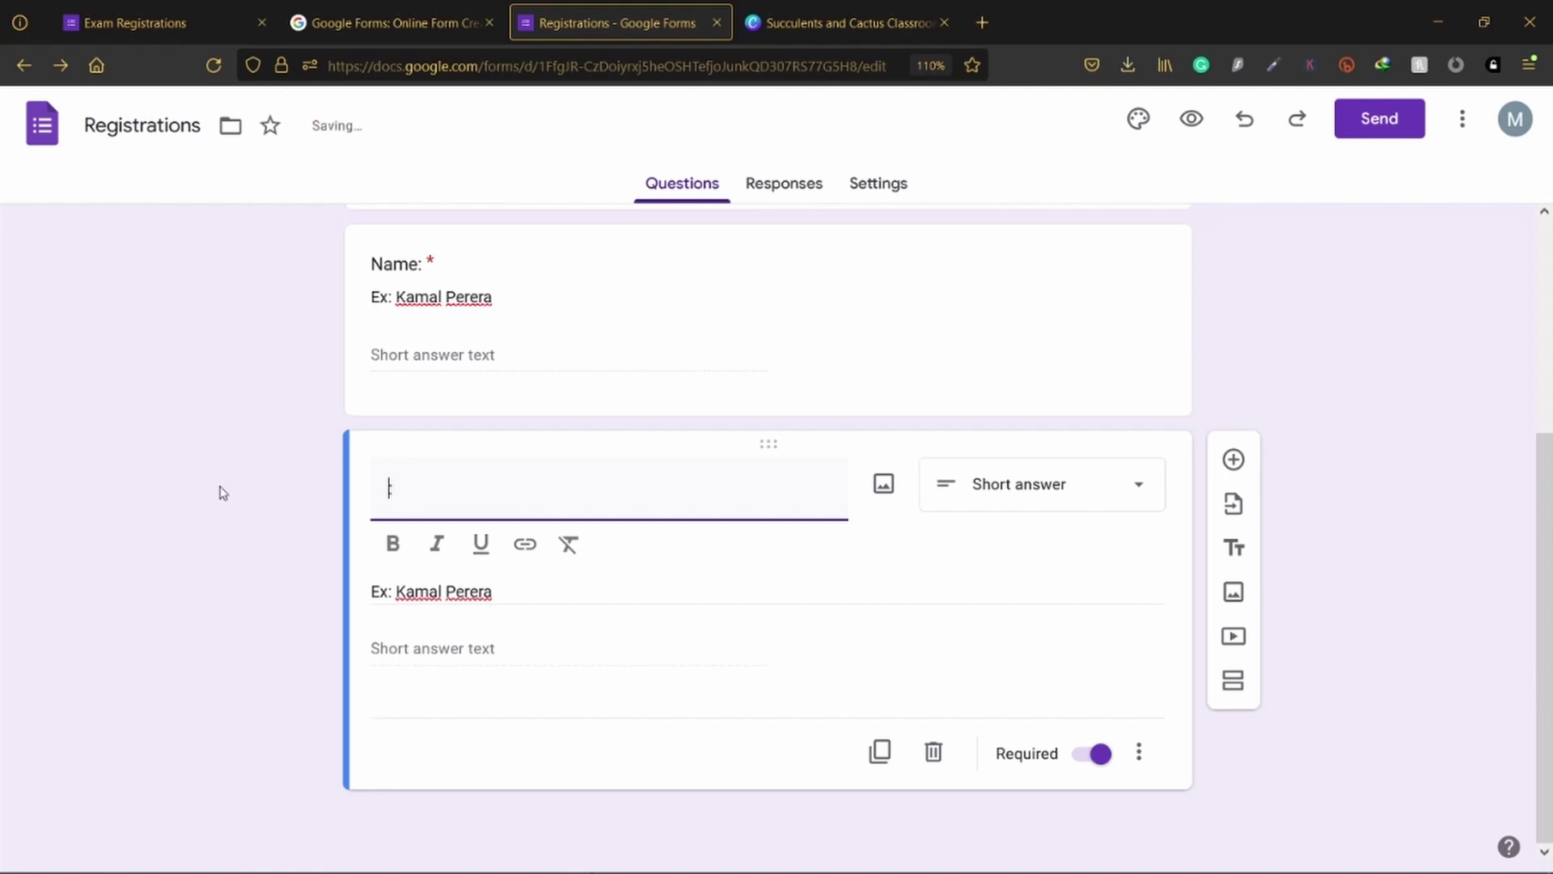
text(Phone )
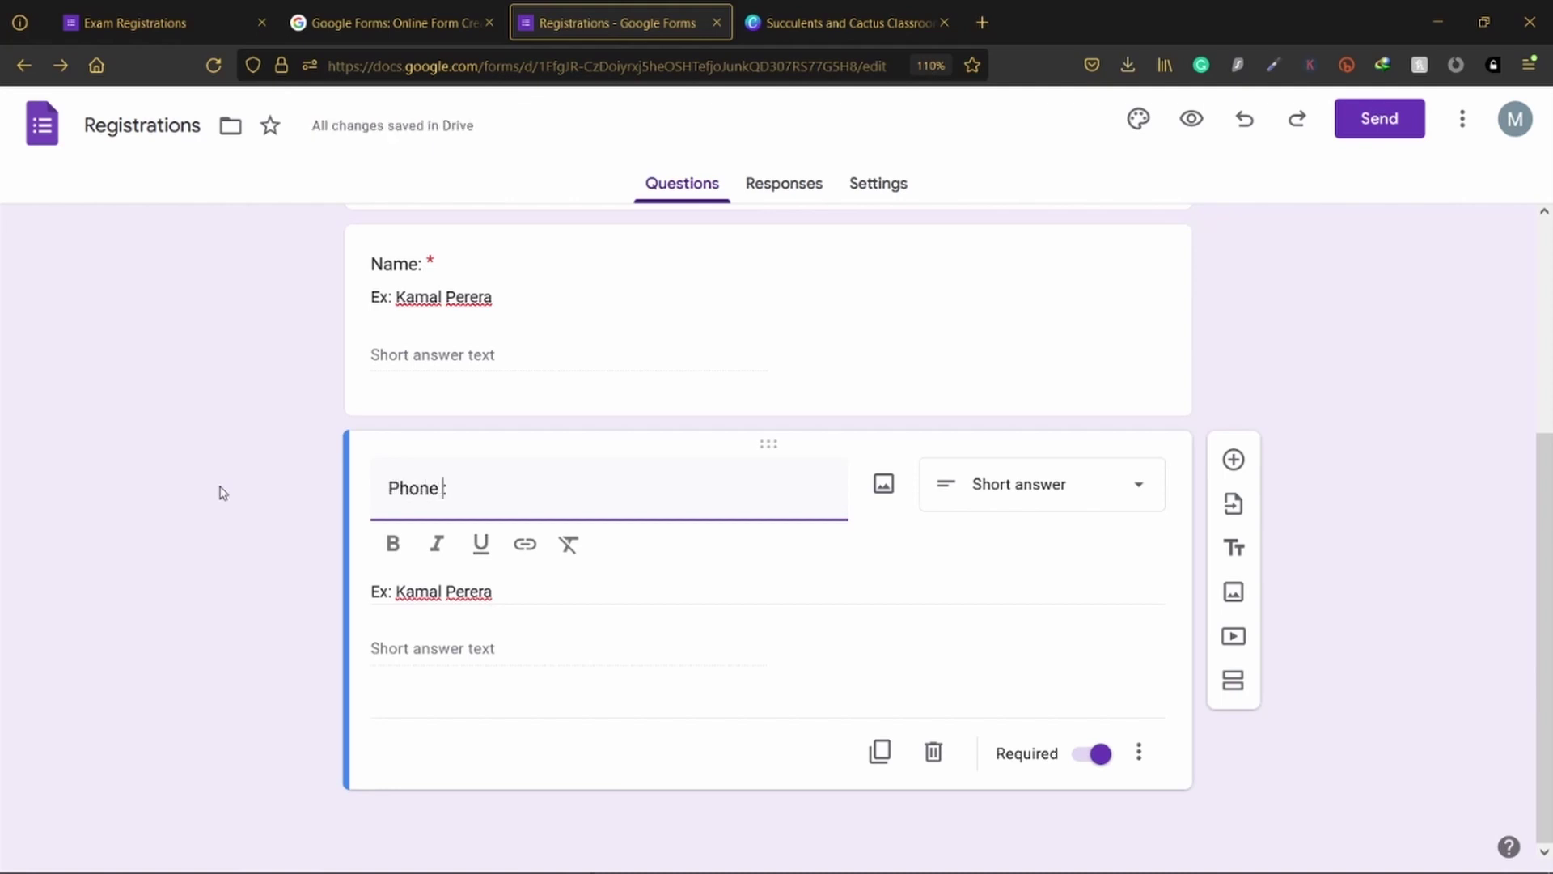
text(Number)
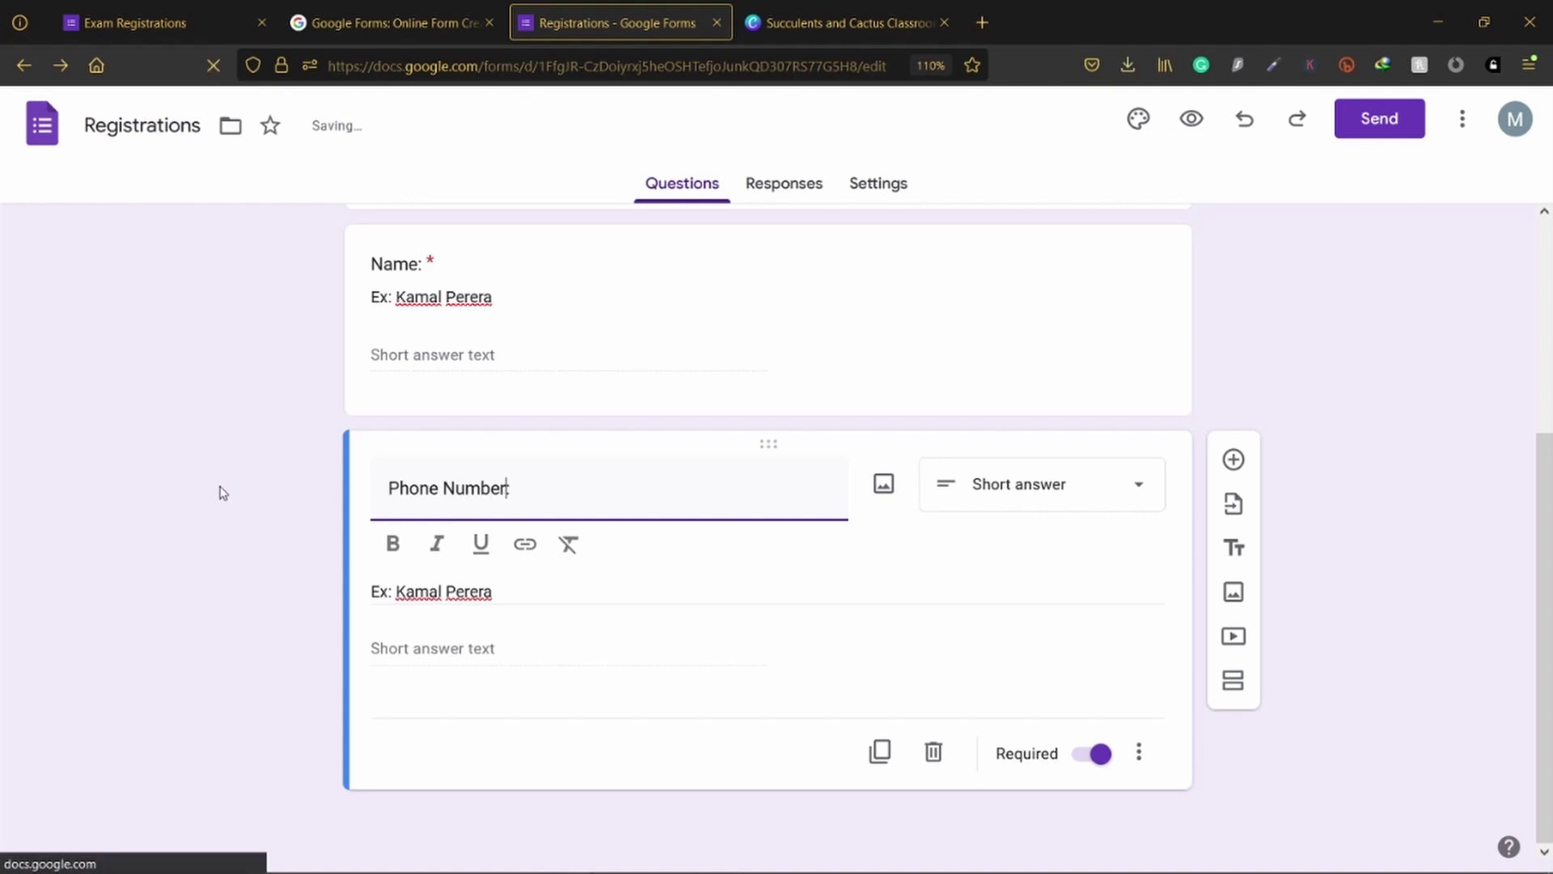
text(:)
Step: Replace the copied example name in the description with an example phone number
triple_click(496, 591)
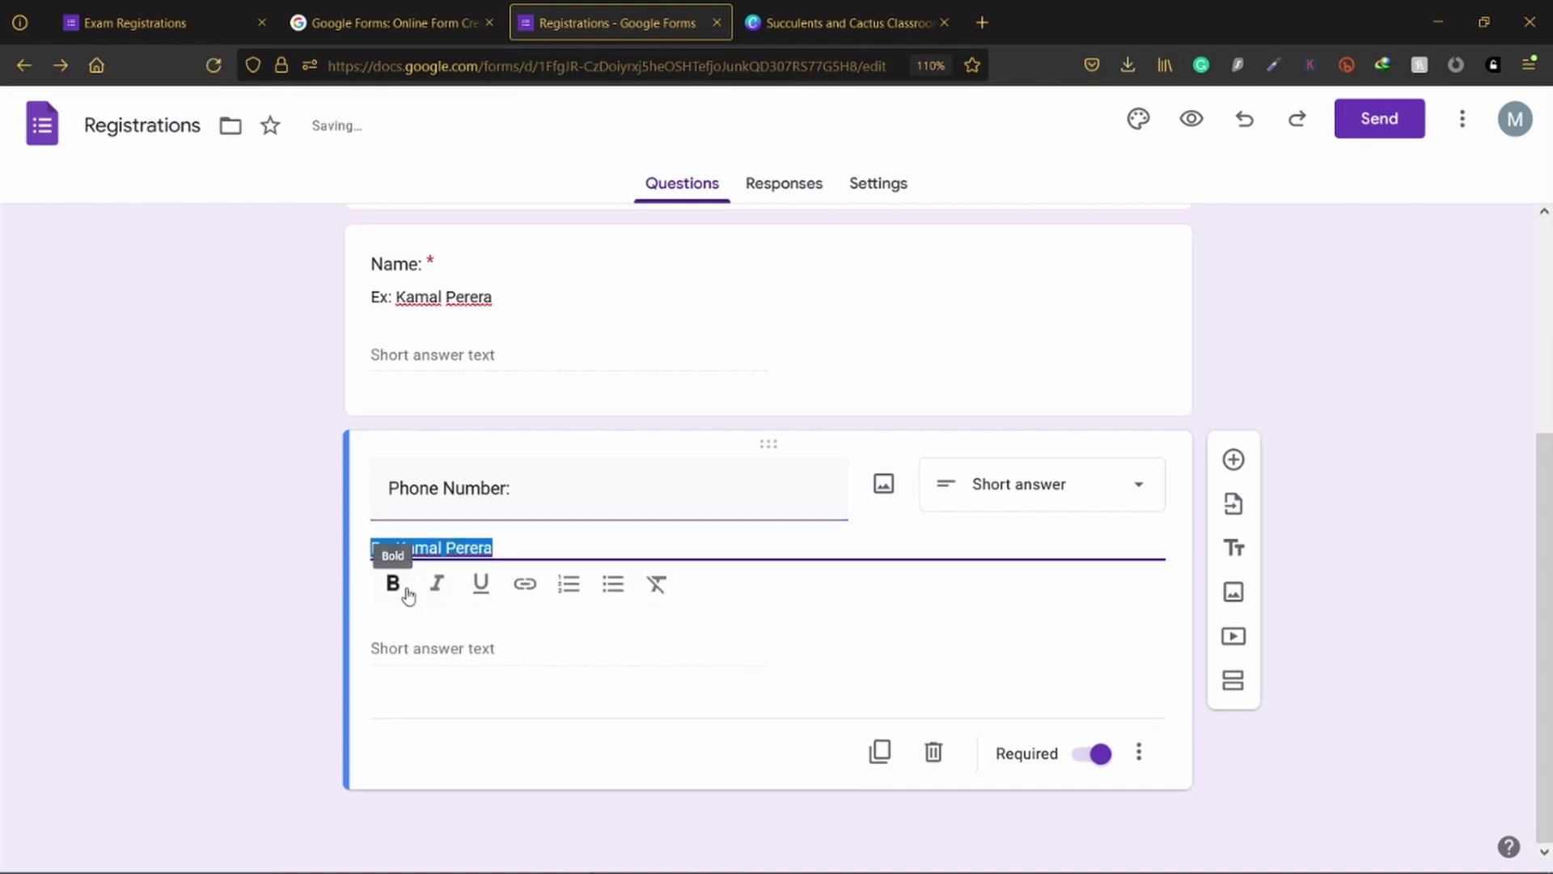
click(508, 543)
drag(509, 544, 396, 547)
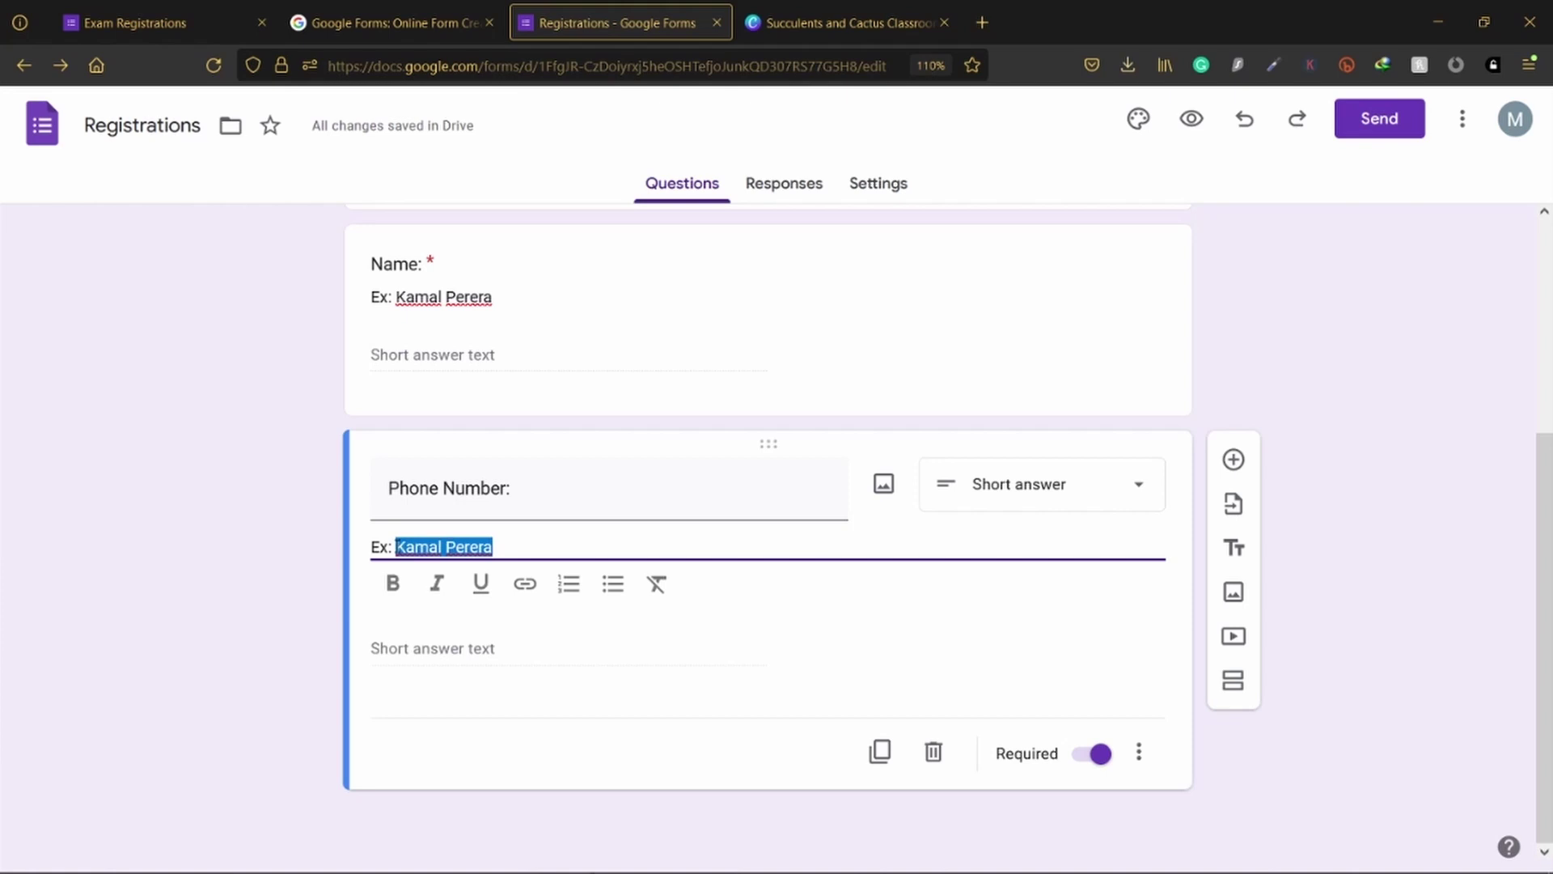
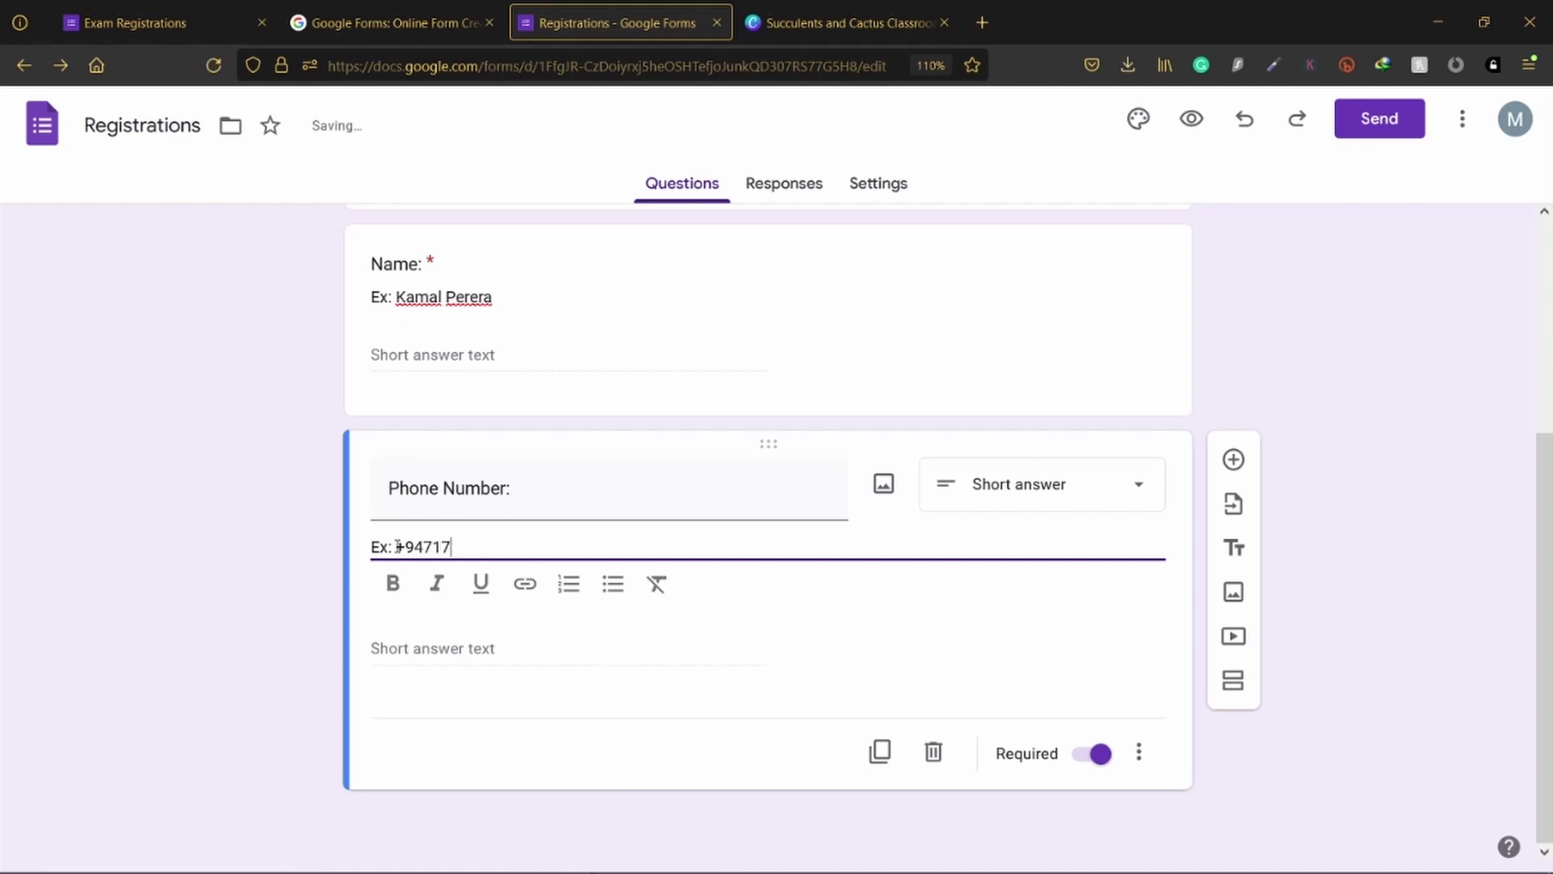
drag(421, 547, 396, 547)
text(0)
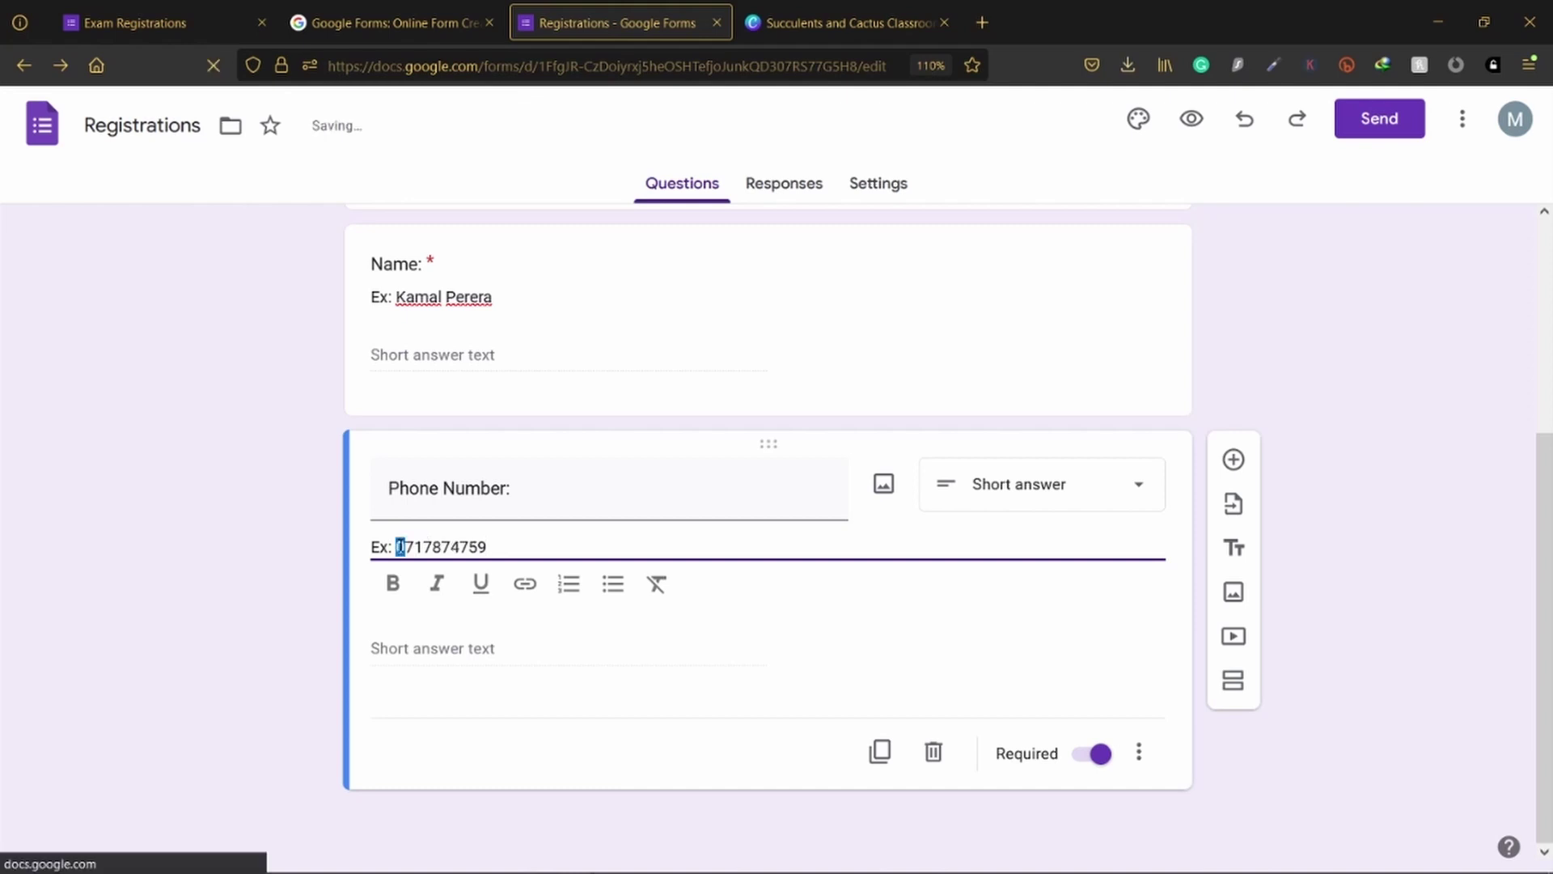
key(BackSpace)
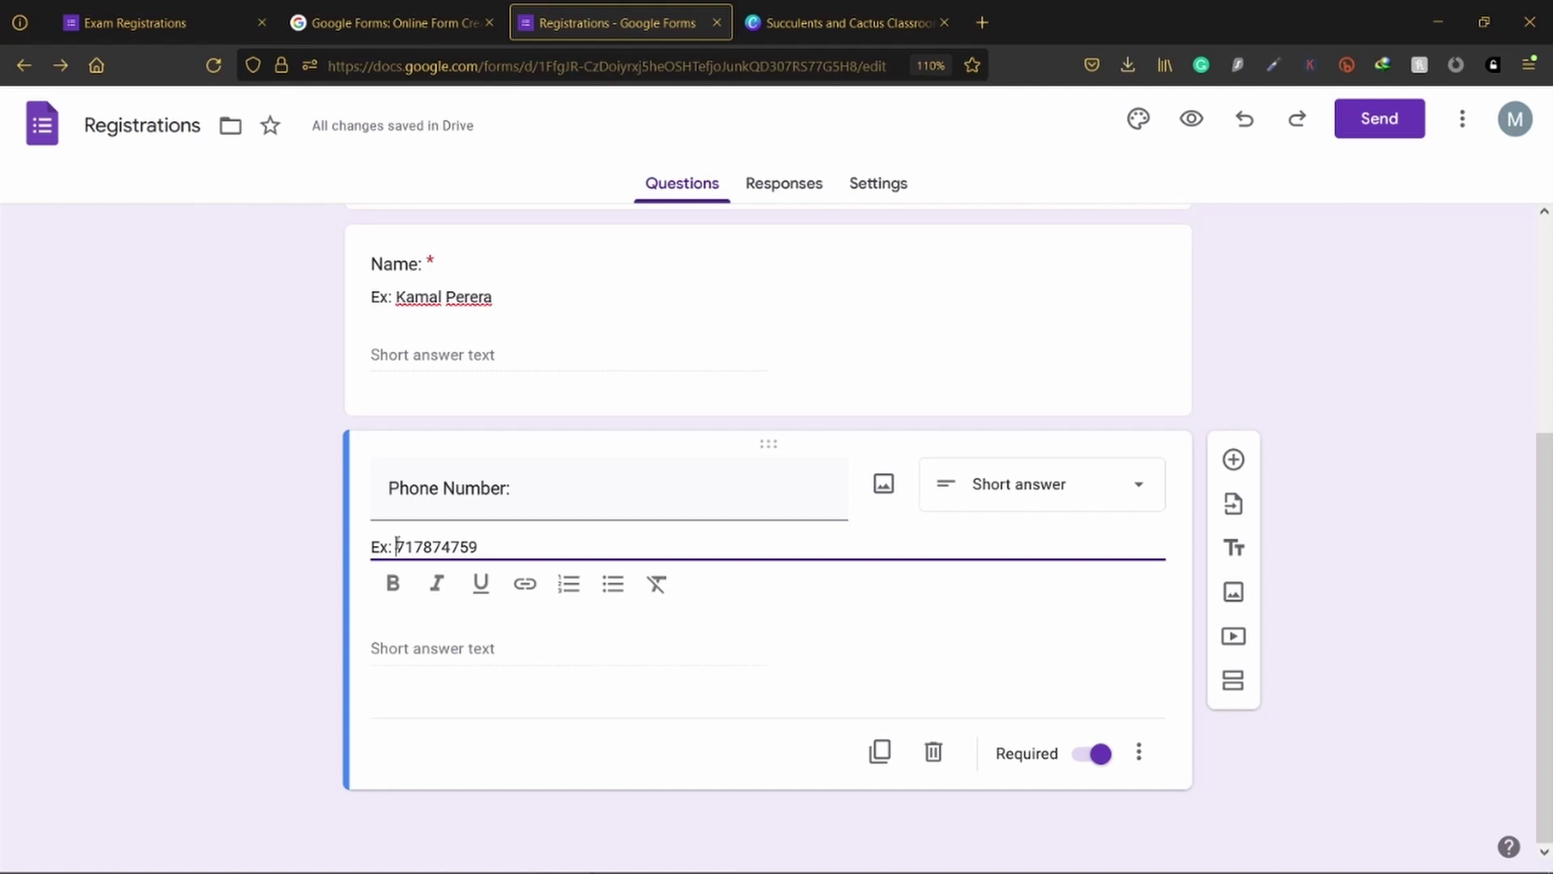
text(0)
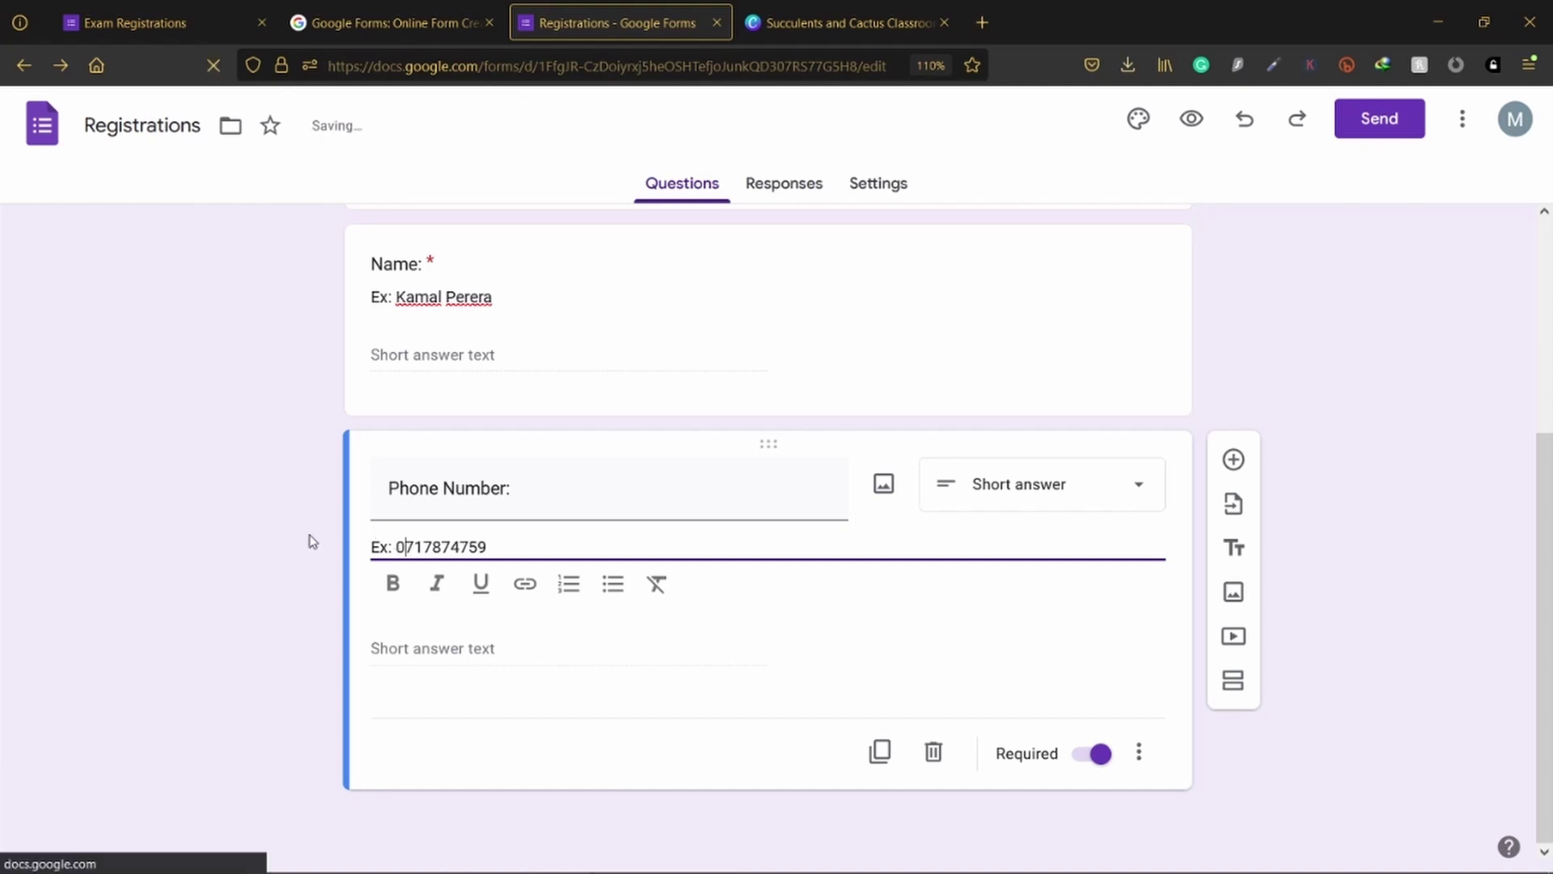
click(306, 538)
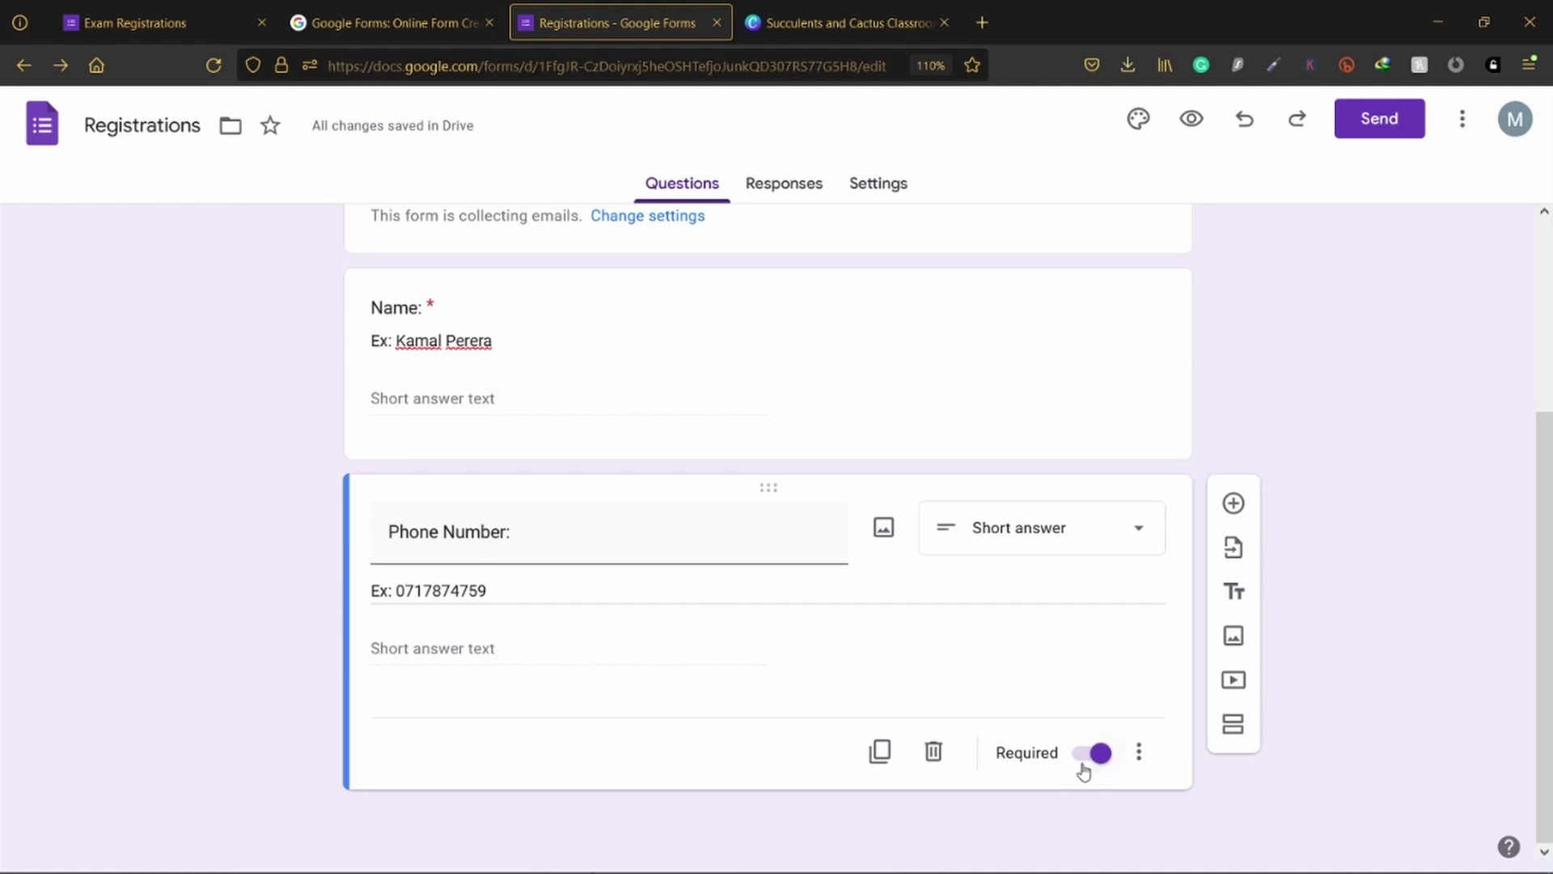
Step: Review the question type and extra options of the Name and Phone Number questions
click(1049, 535)
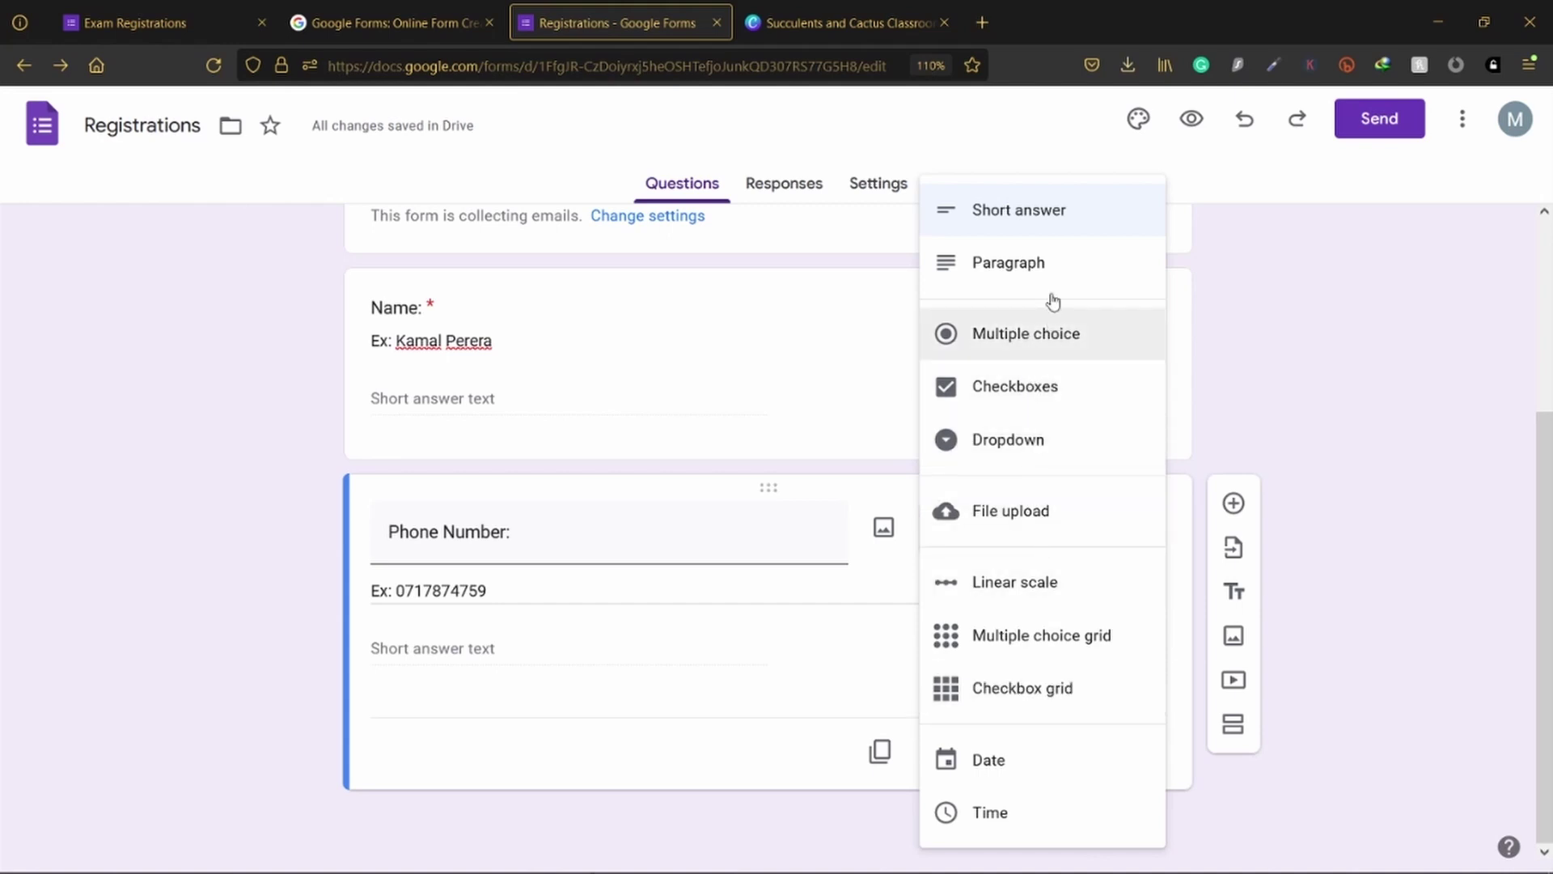
click(786, 400)
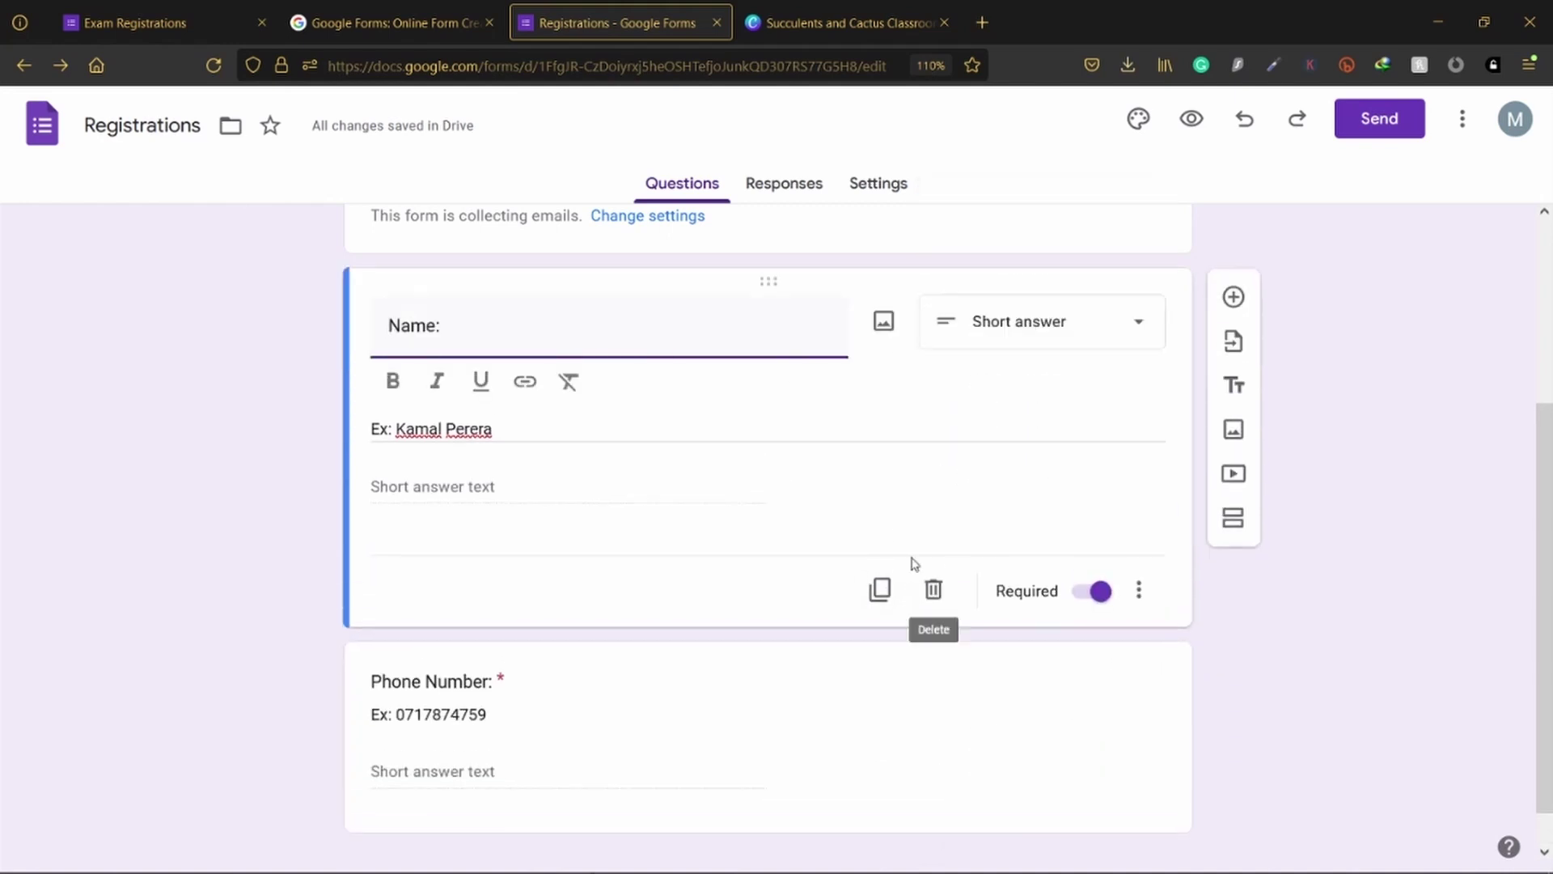
click(1139, 590)
click(1169, 682)
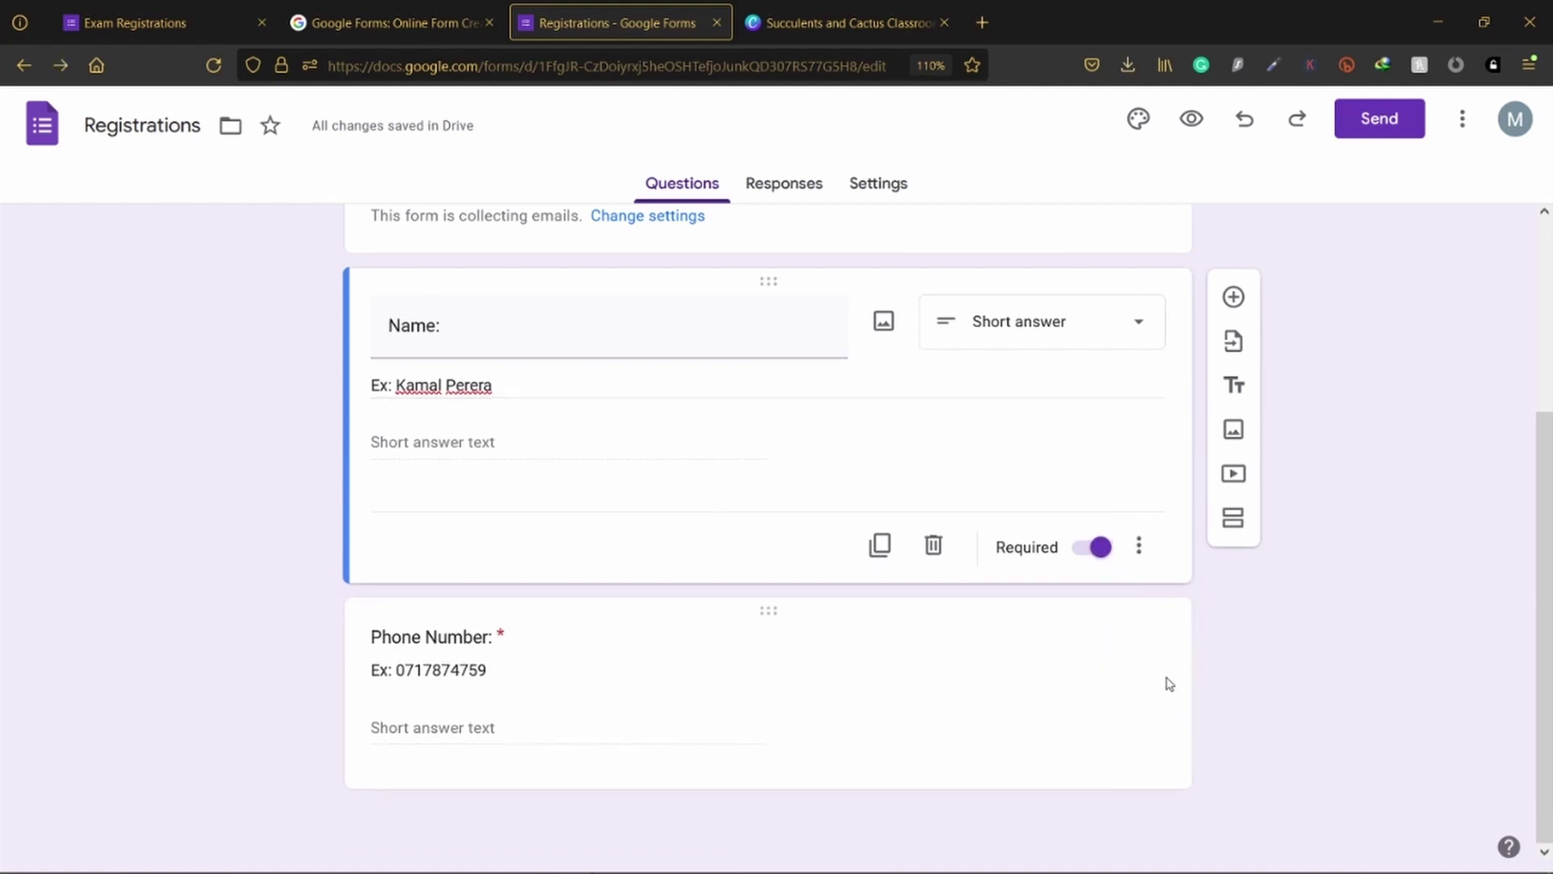
click(1110, 657)
click(1138, 795)
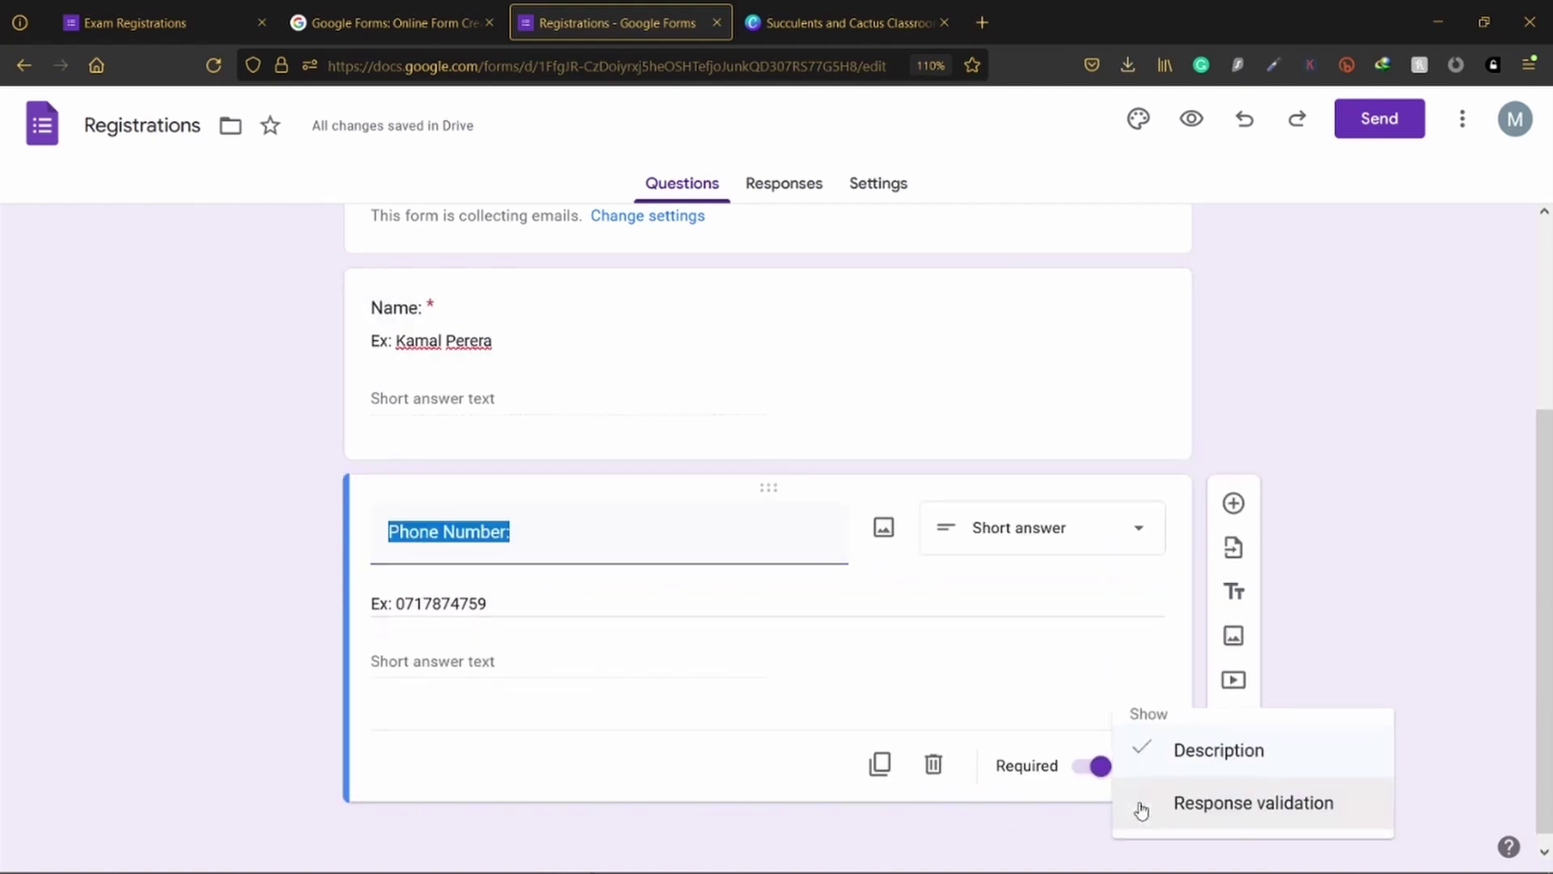
Step: Turn on response validation for Phone Number and choose the Length rule
click(1088, 779)
click(1140, 754)
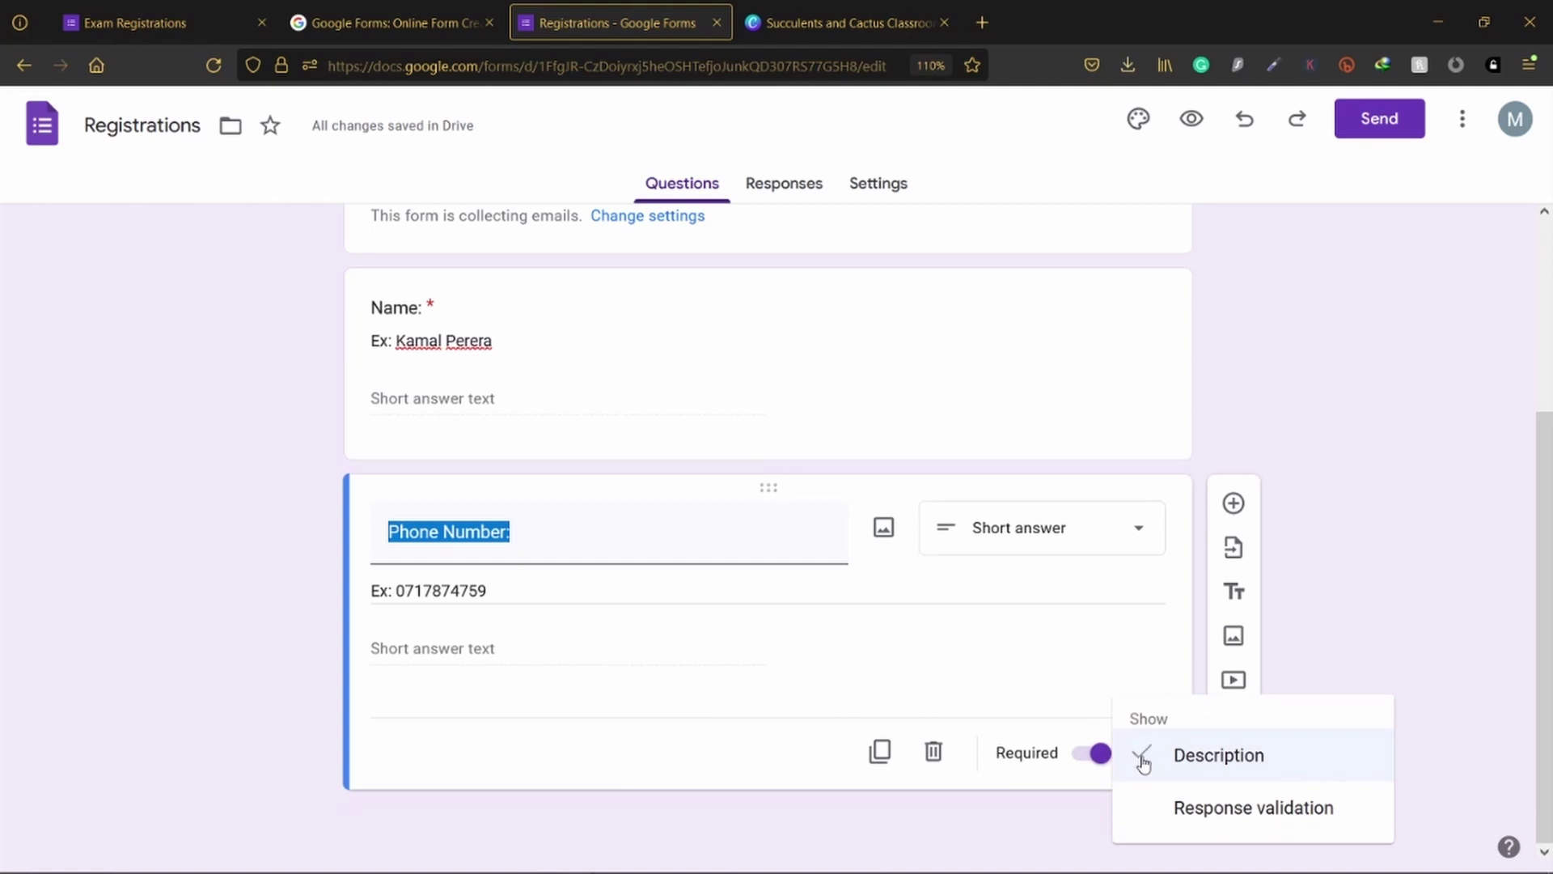
click(1199, 809)
click(496, 651)
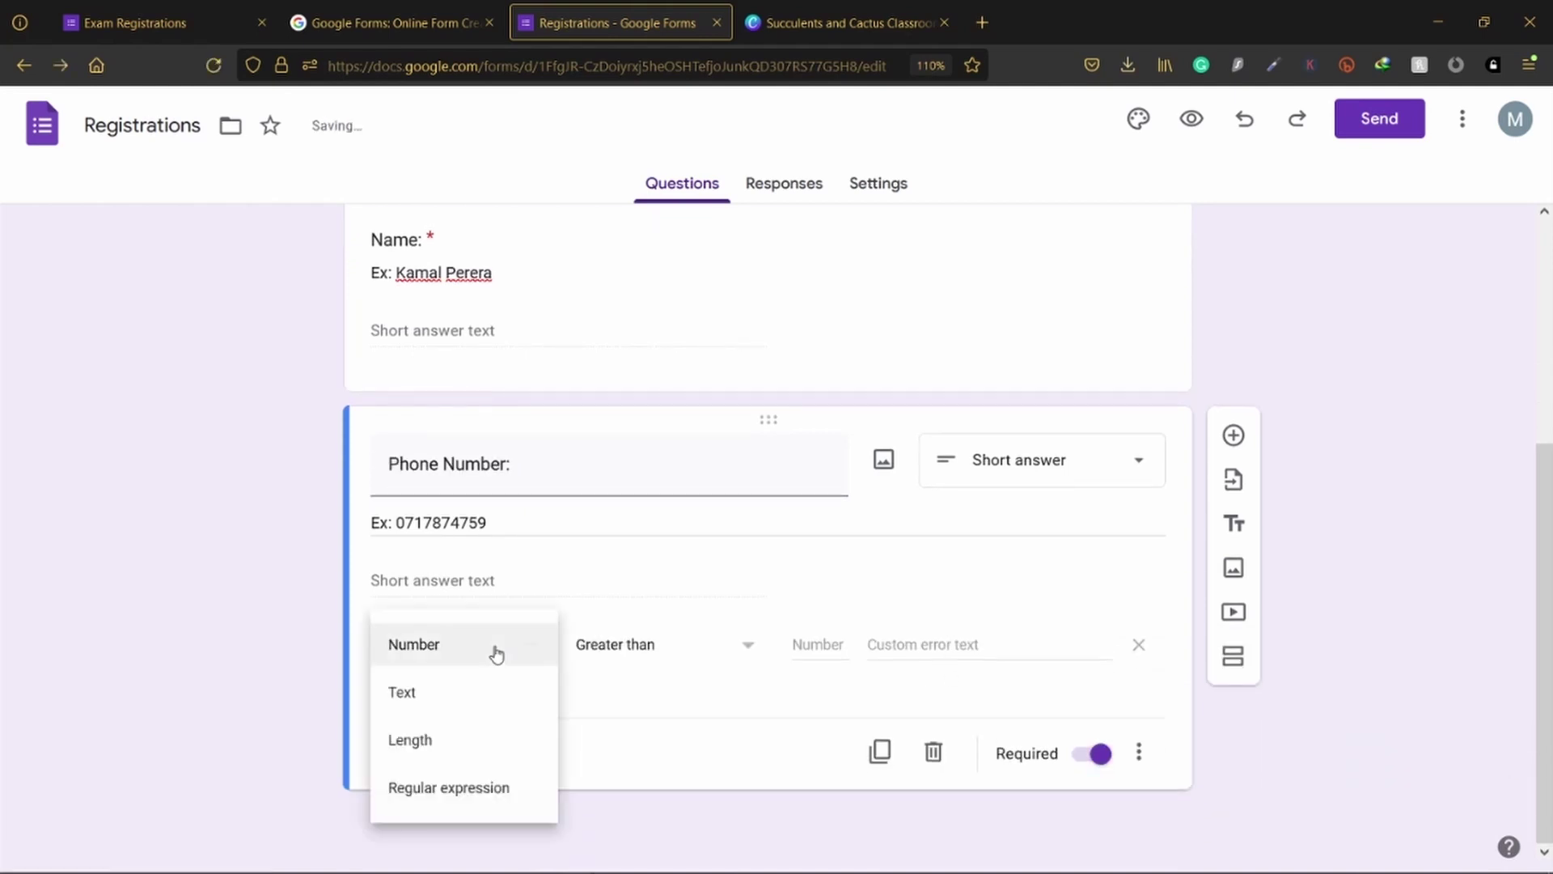
click(445, 746)
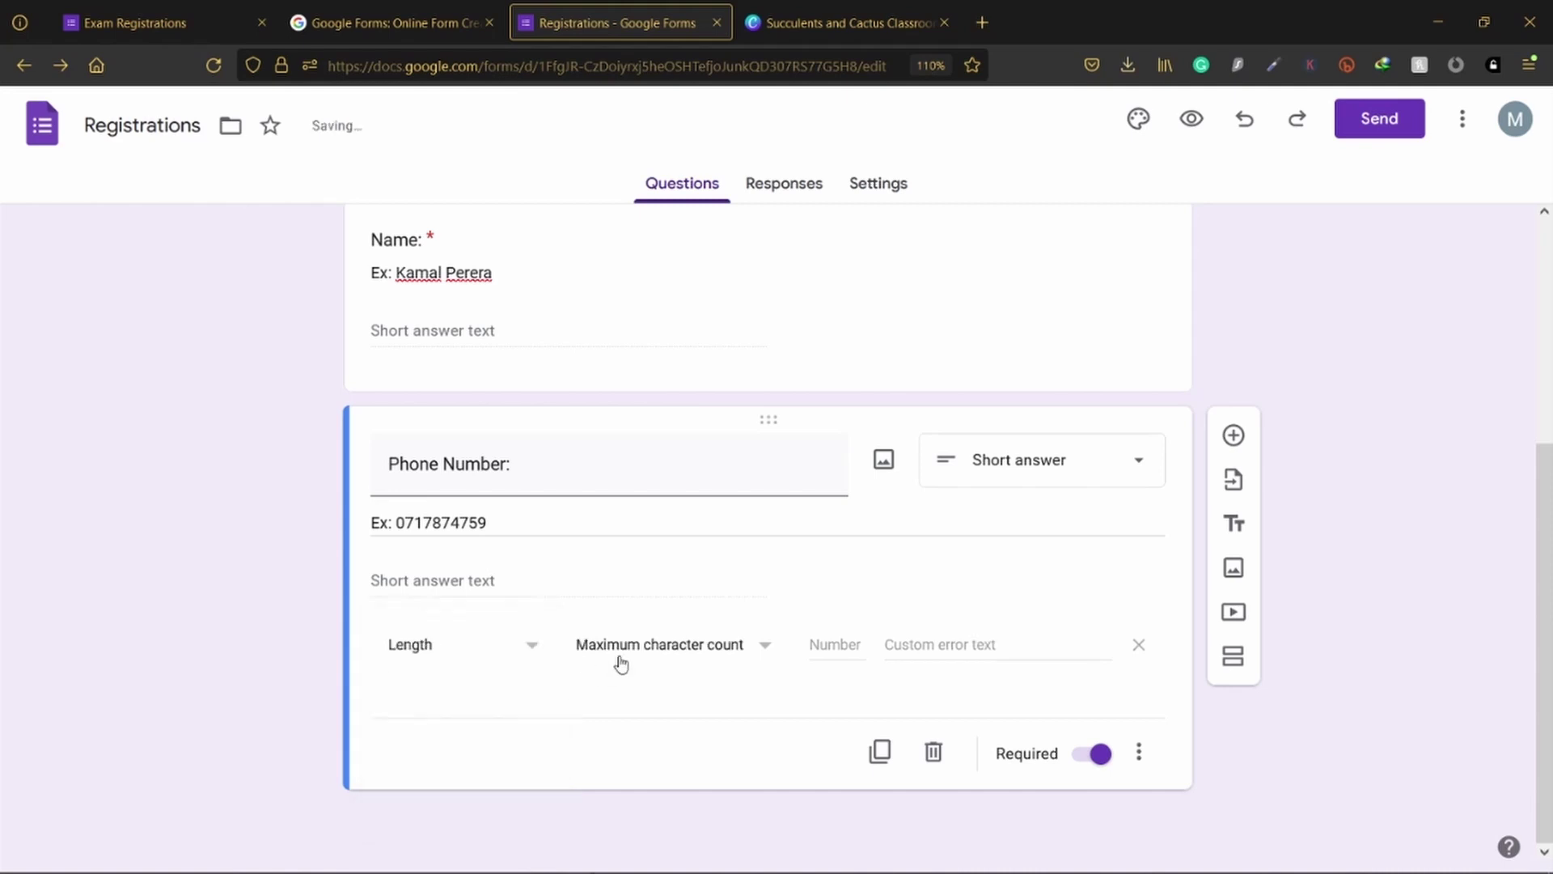
Step: Select and review the example number in the Phone Number description
triple_click(488, 522)
click(396, 521)
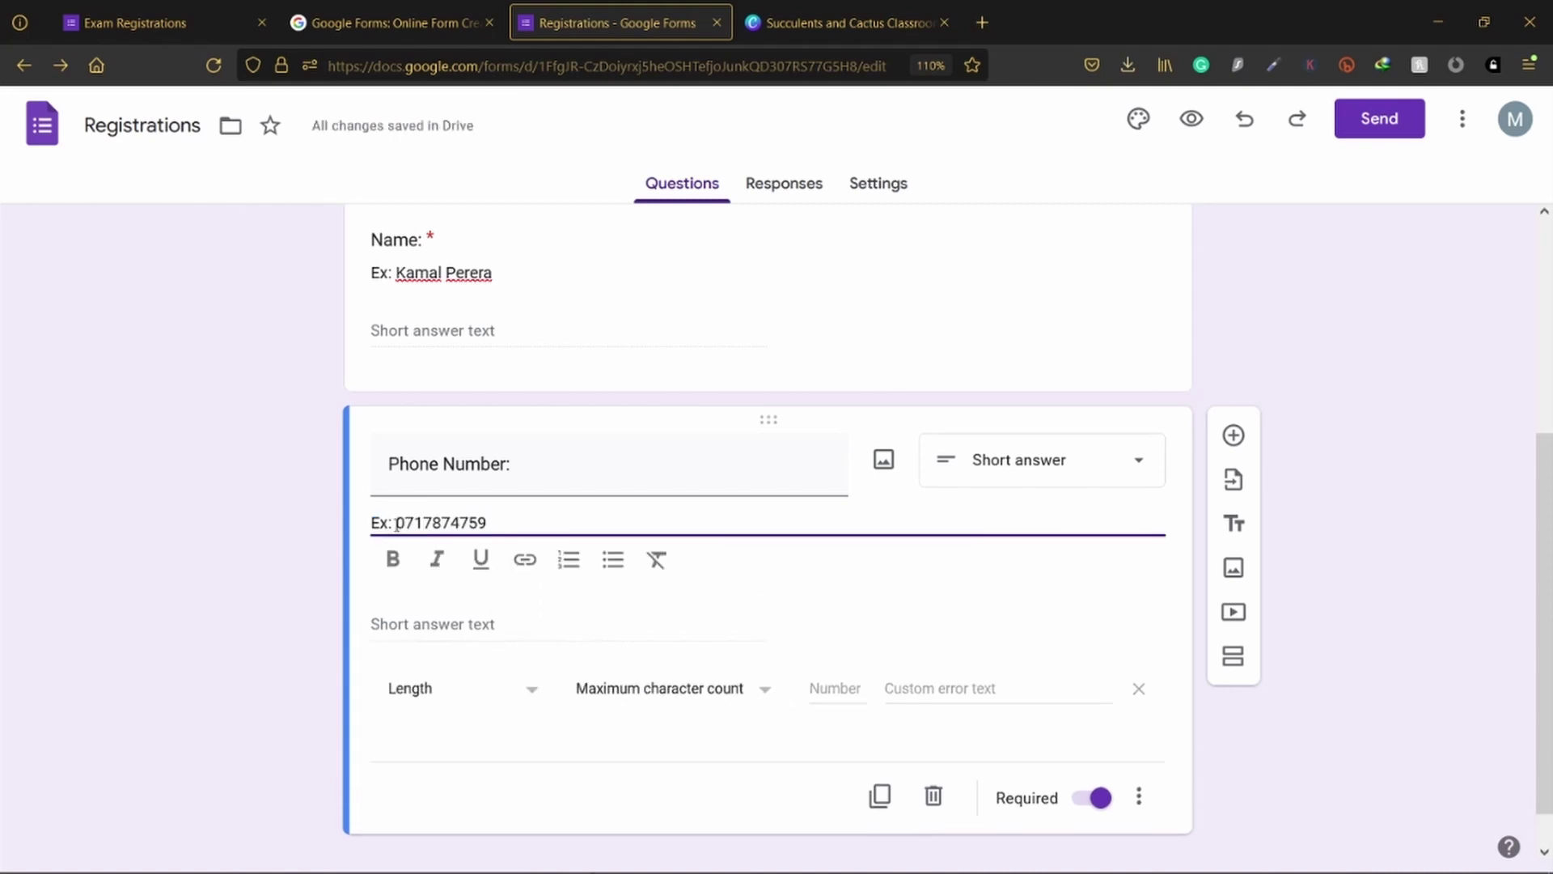
drag(395, 521, 489, 521)
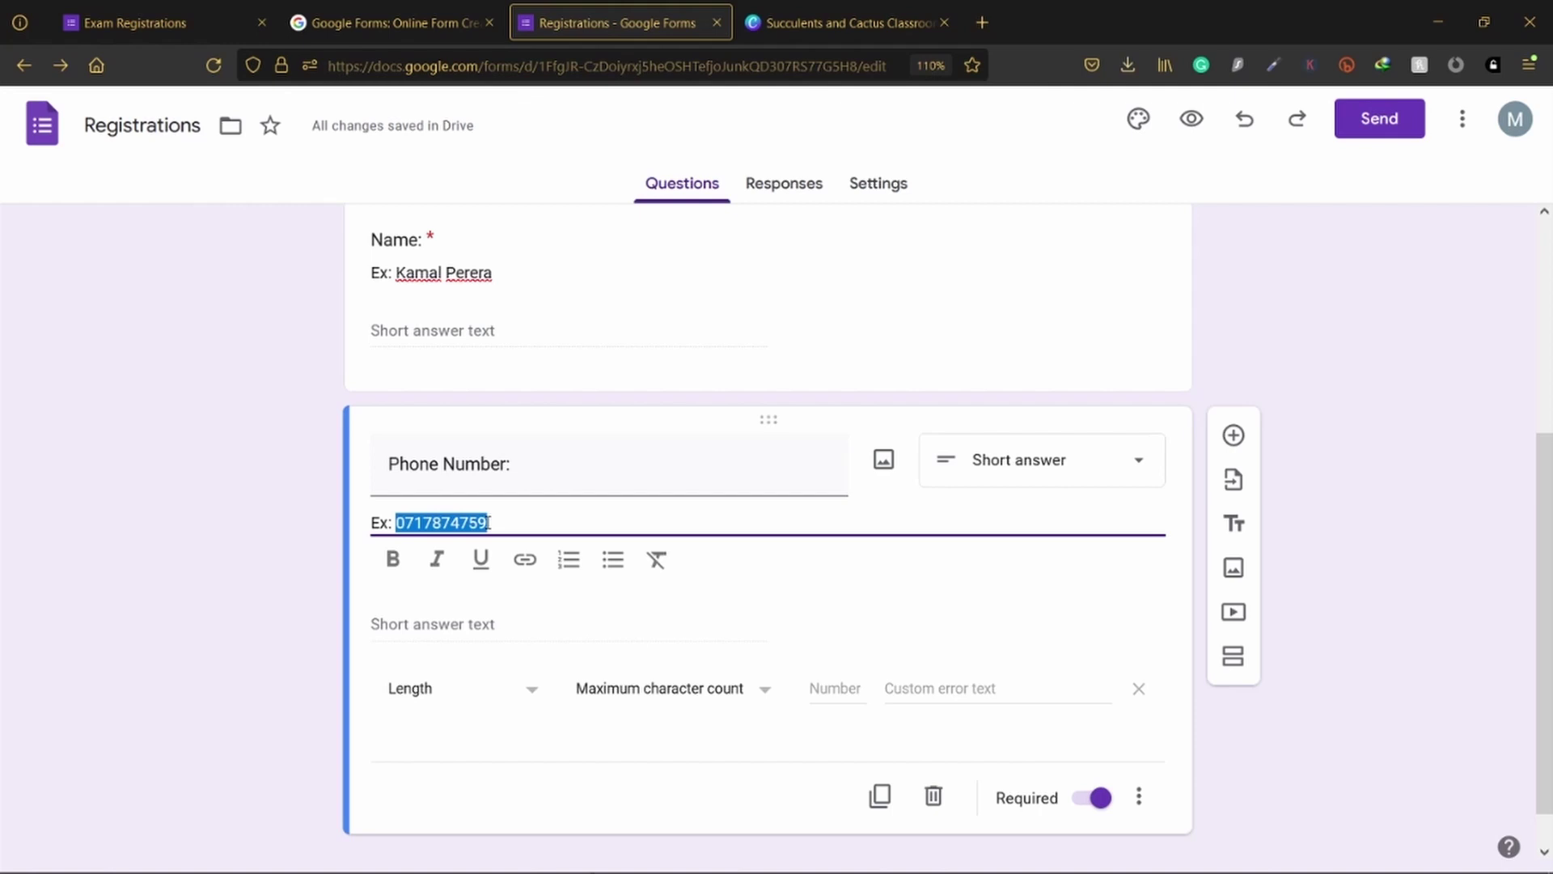
click(427, 523)
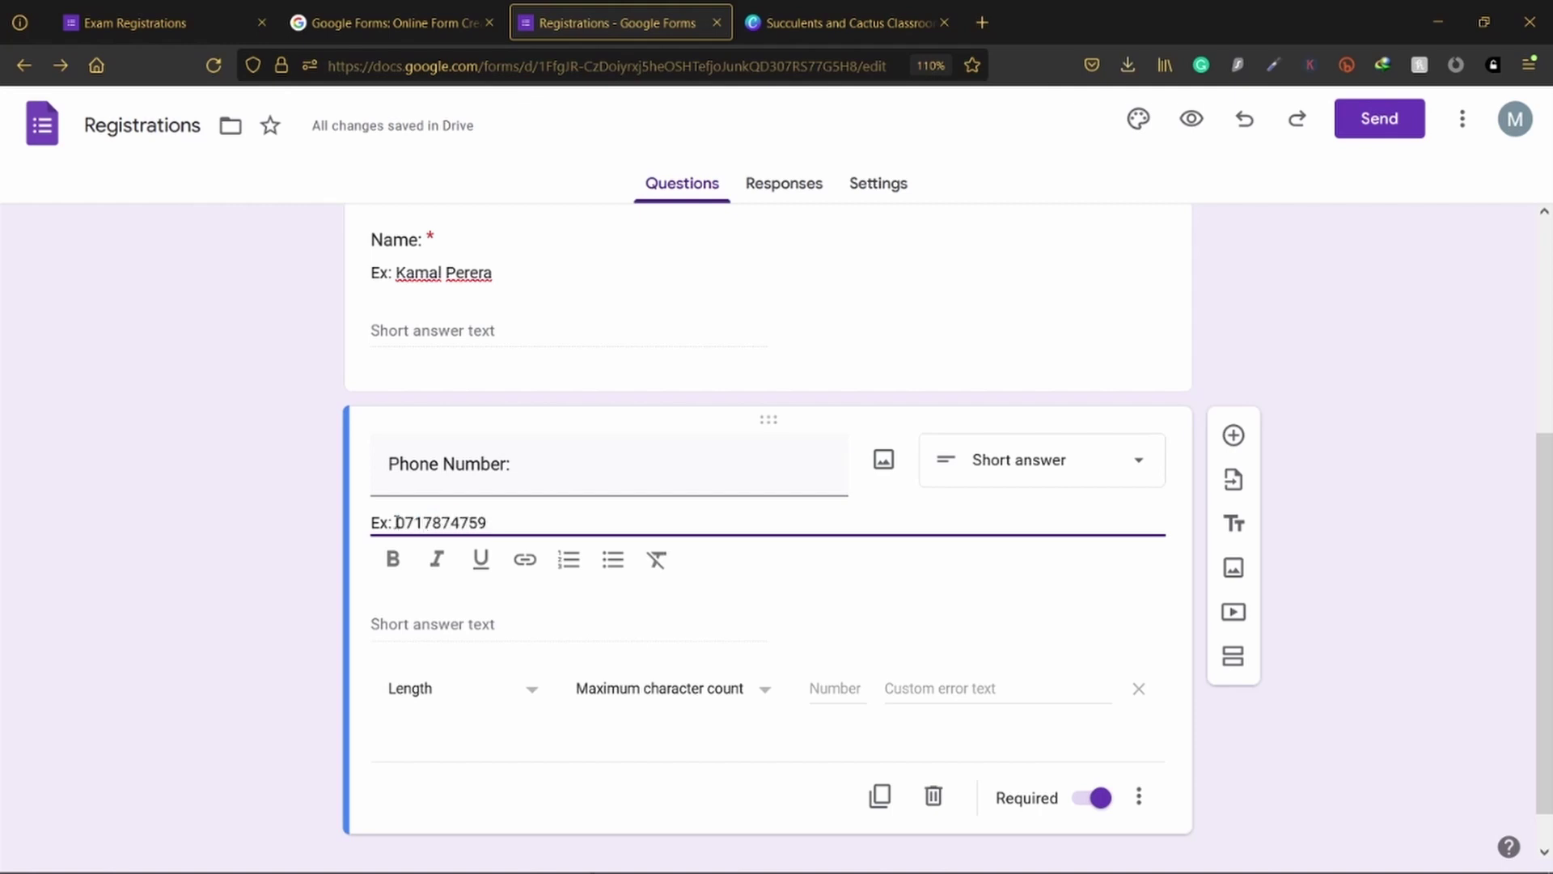
drag(397, 522, 488, 523)
click(303, 532)
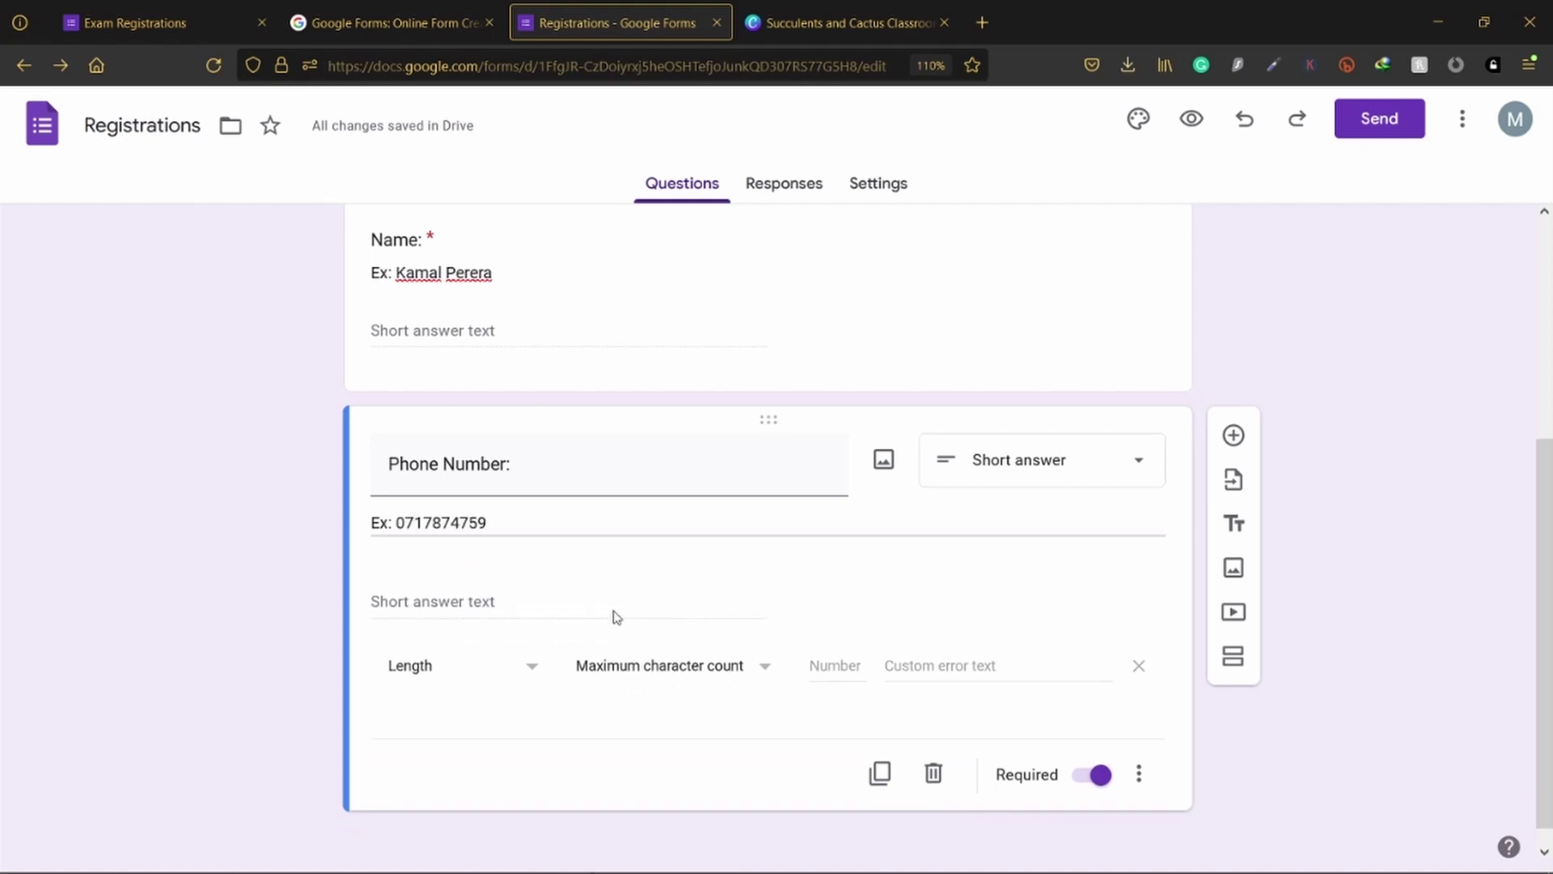
Step: Set Maximum character count to 10 with error text 'Type a valid phone number'
click(814, 644)
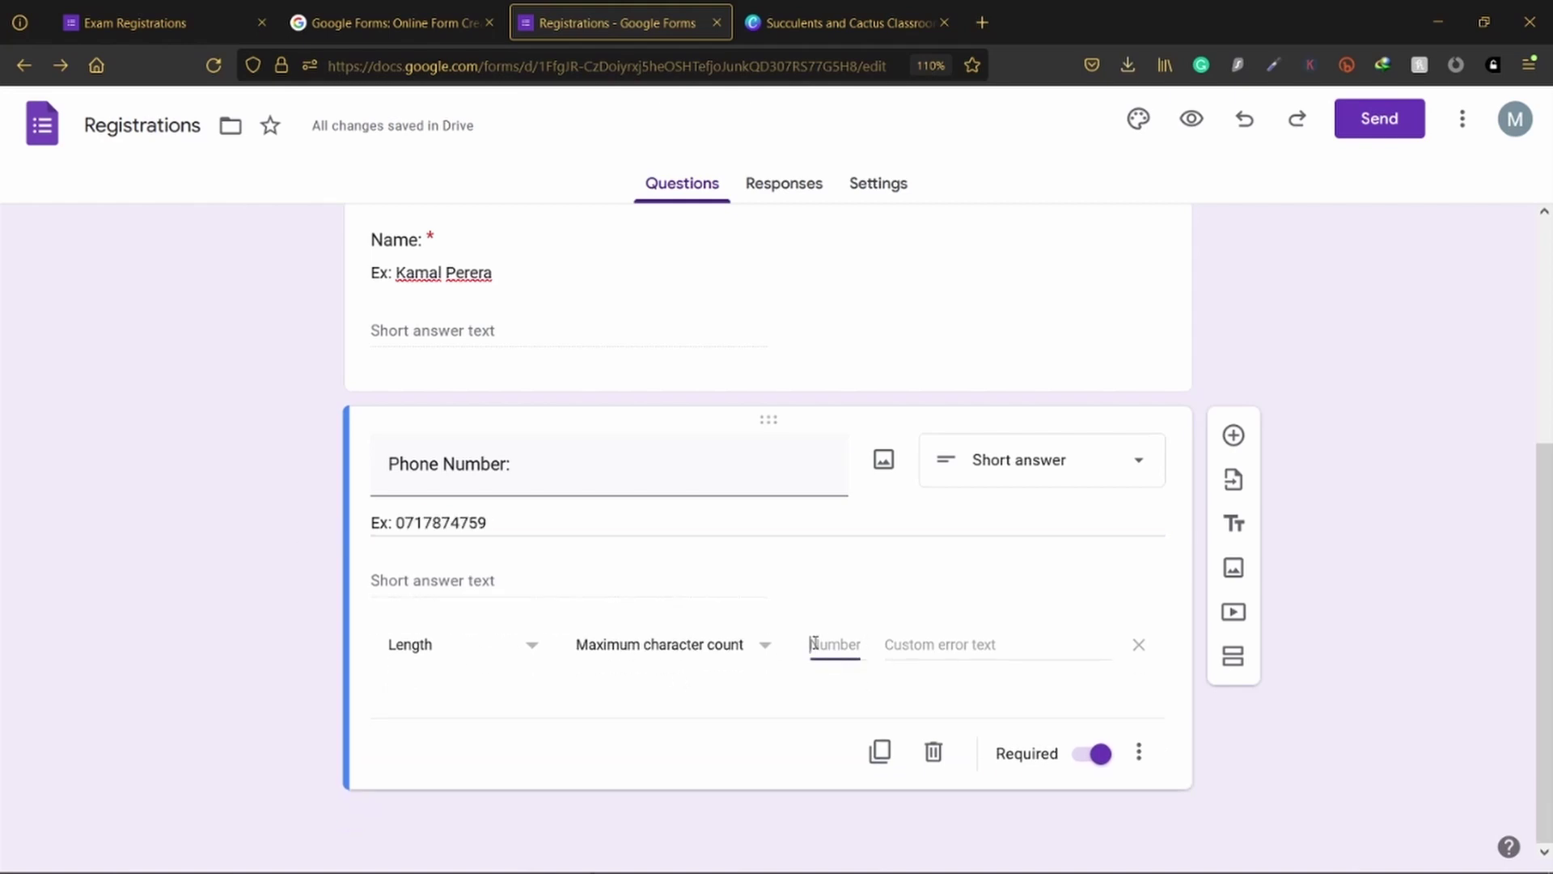
text(10)
click(714, 644)
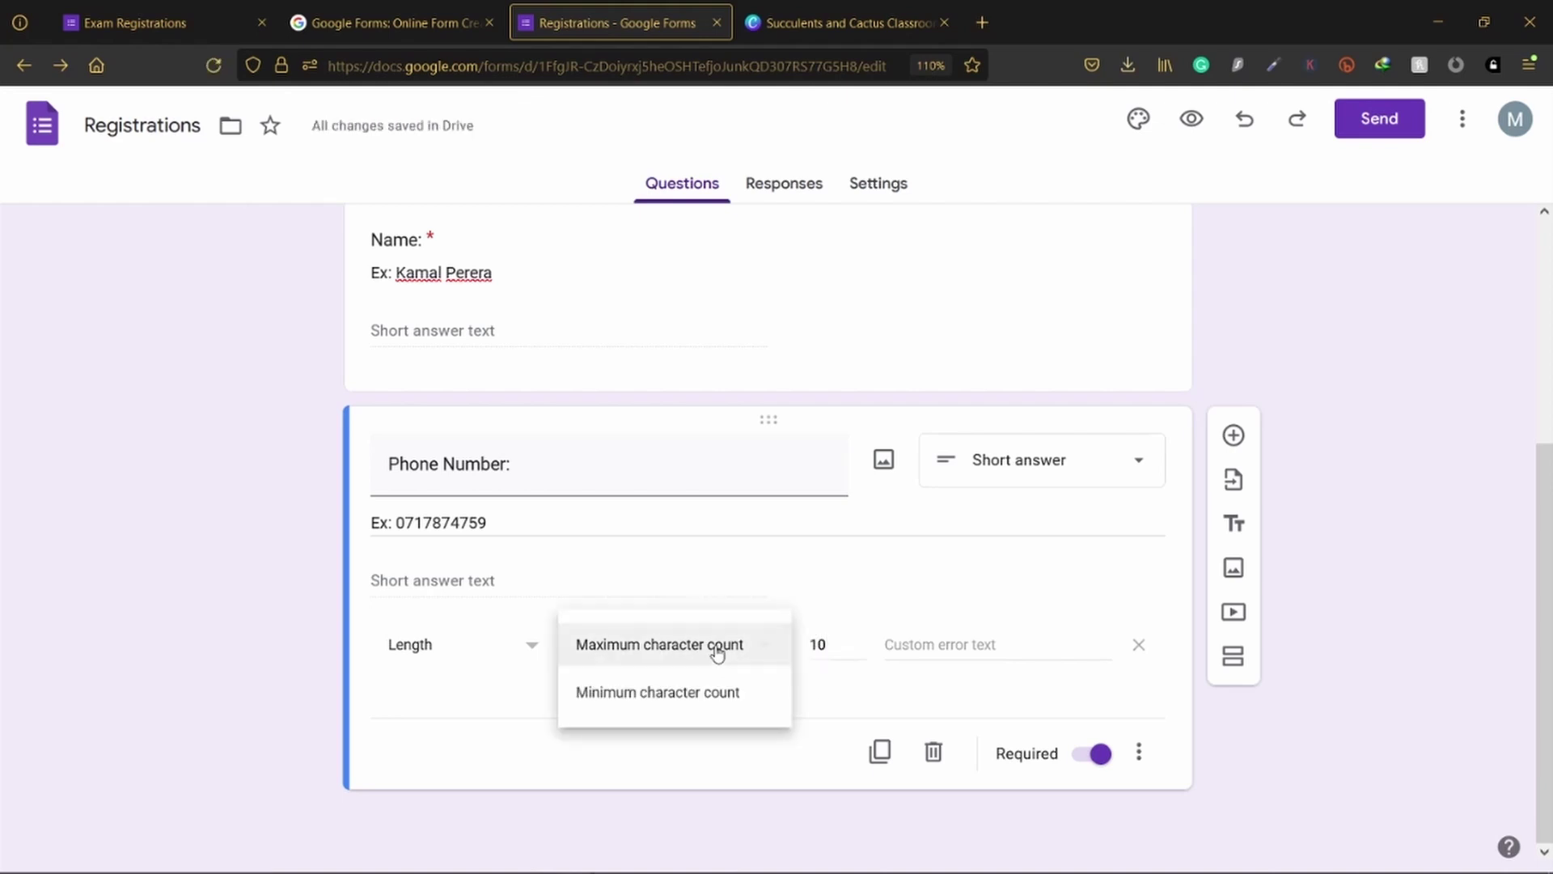
click(740, 742)
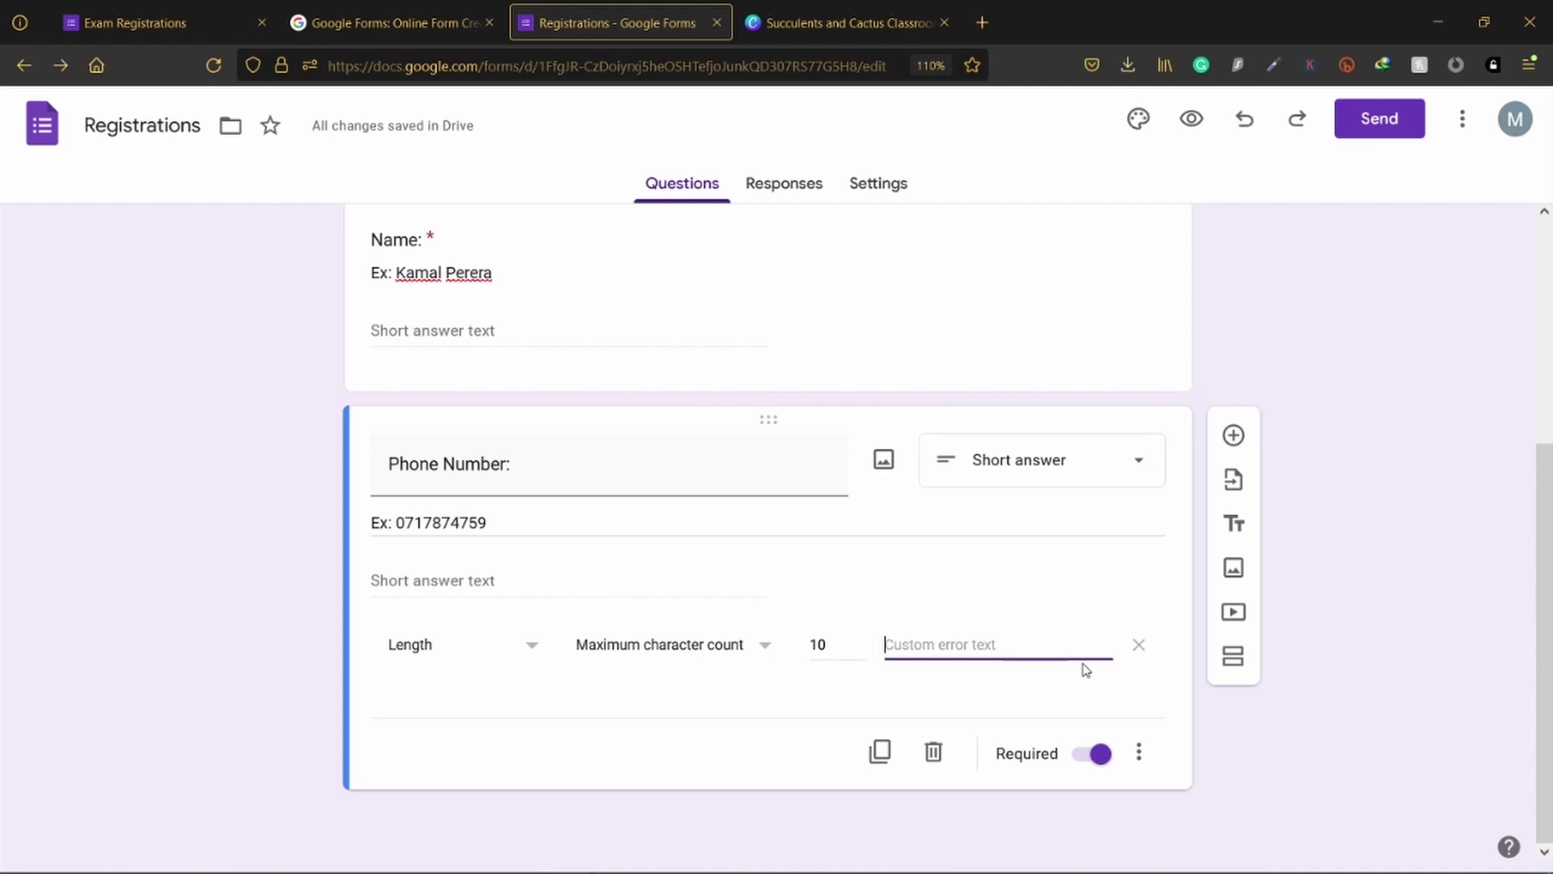
text(Type a va)
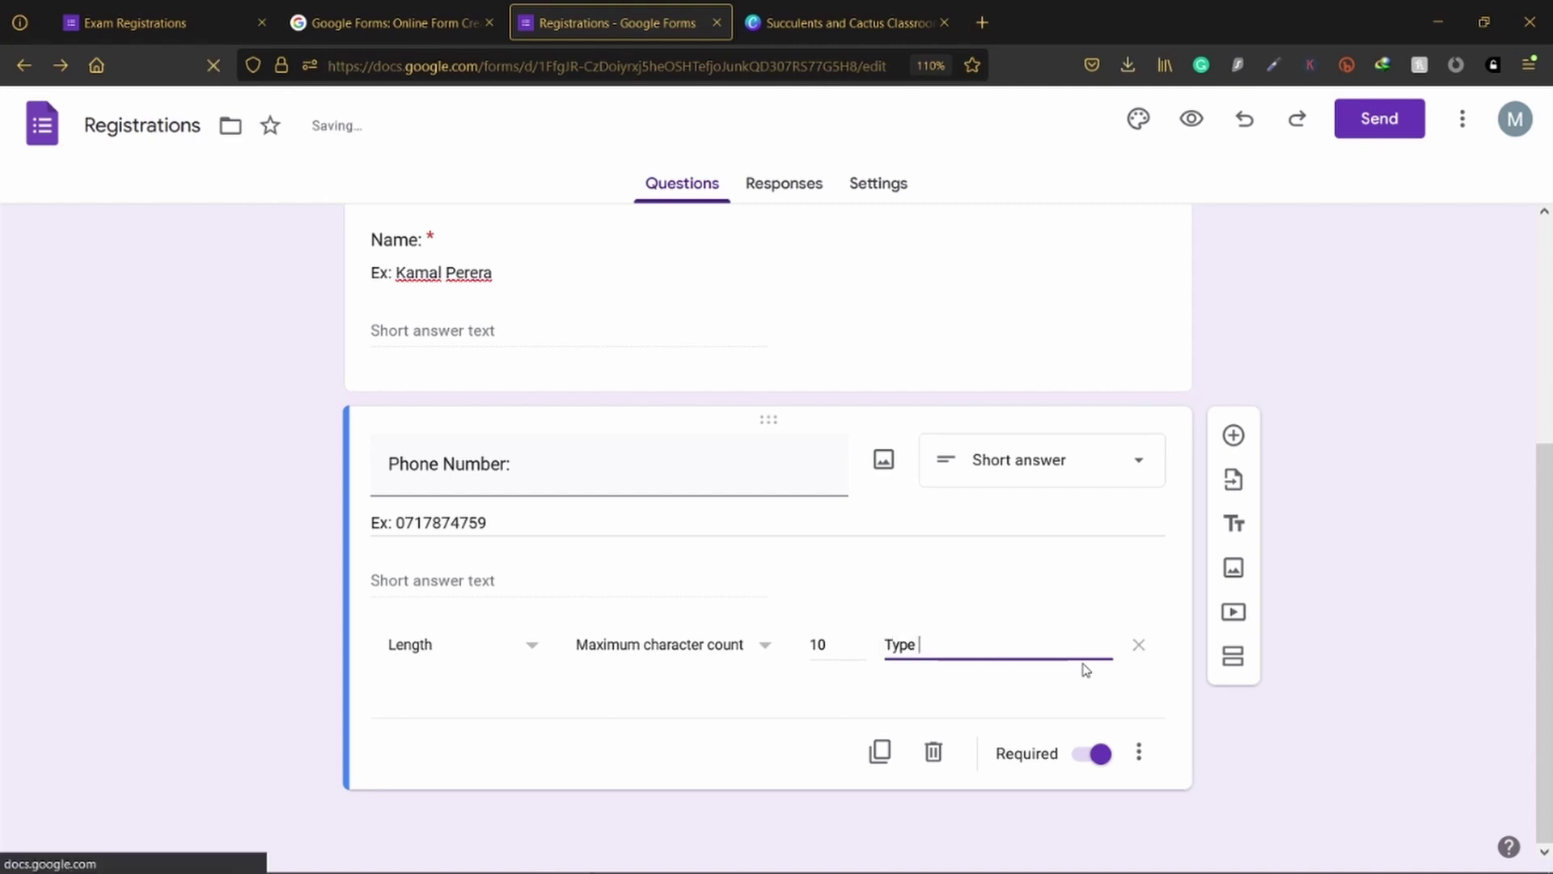
text(lid )
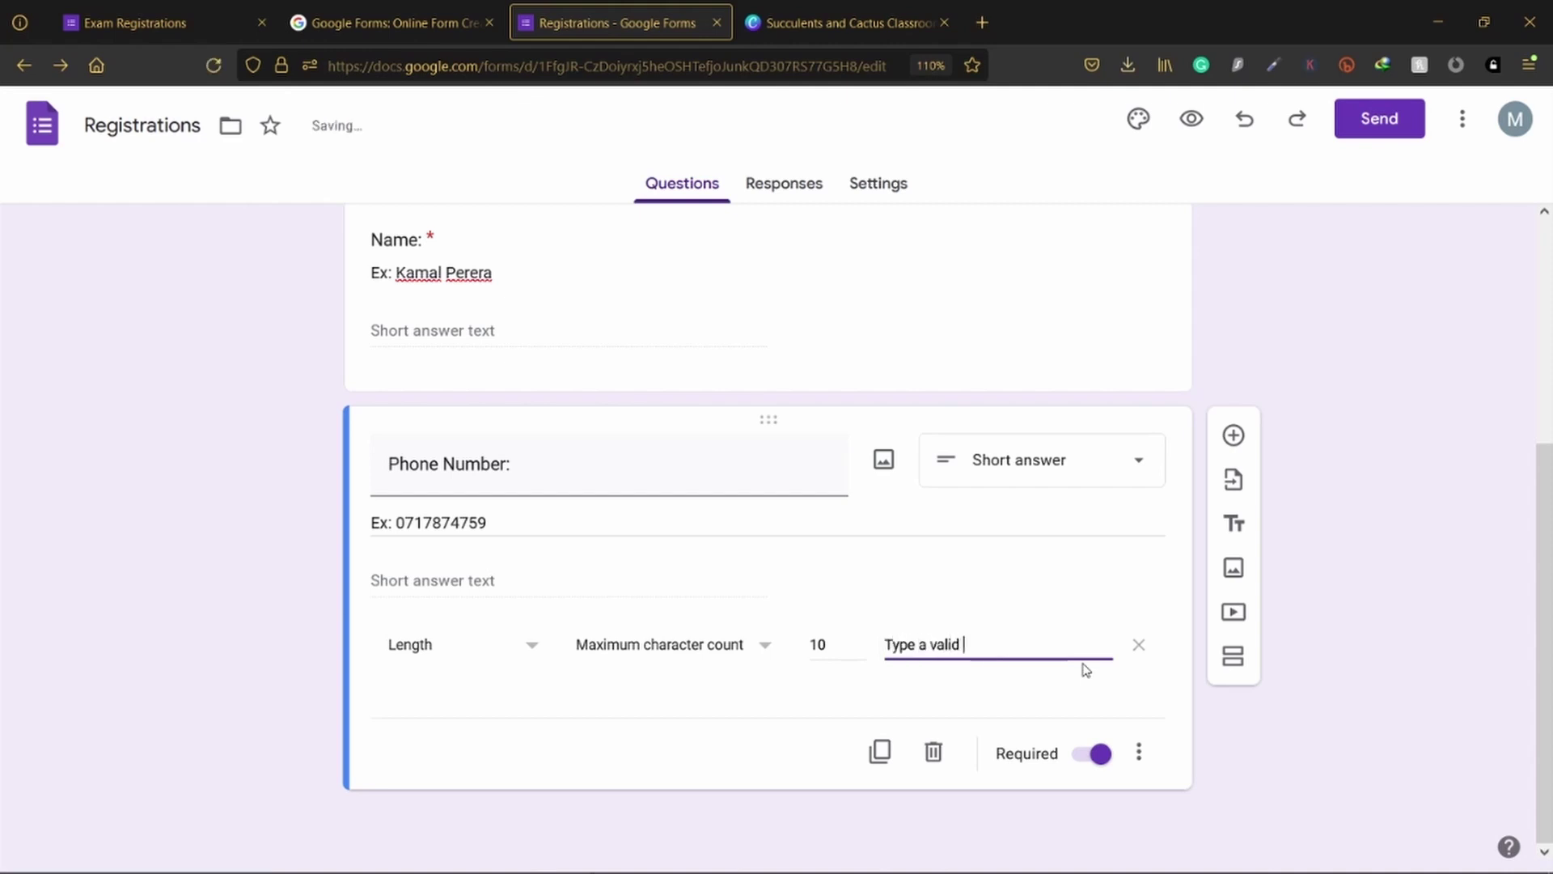
text(phone number)
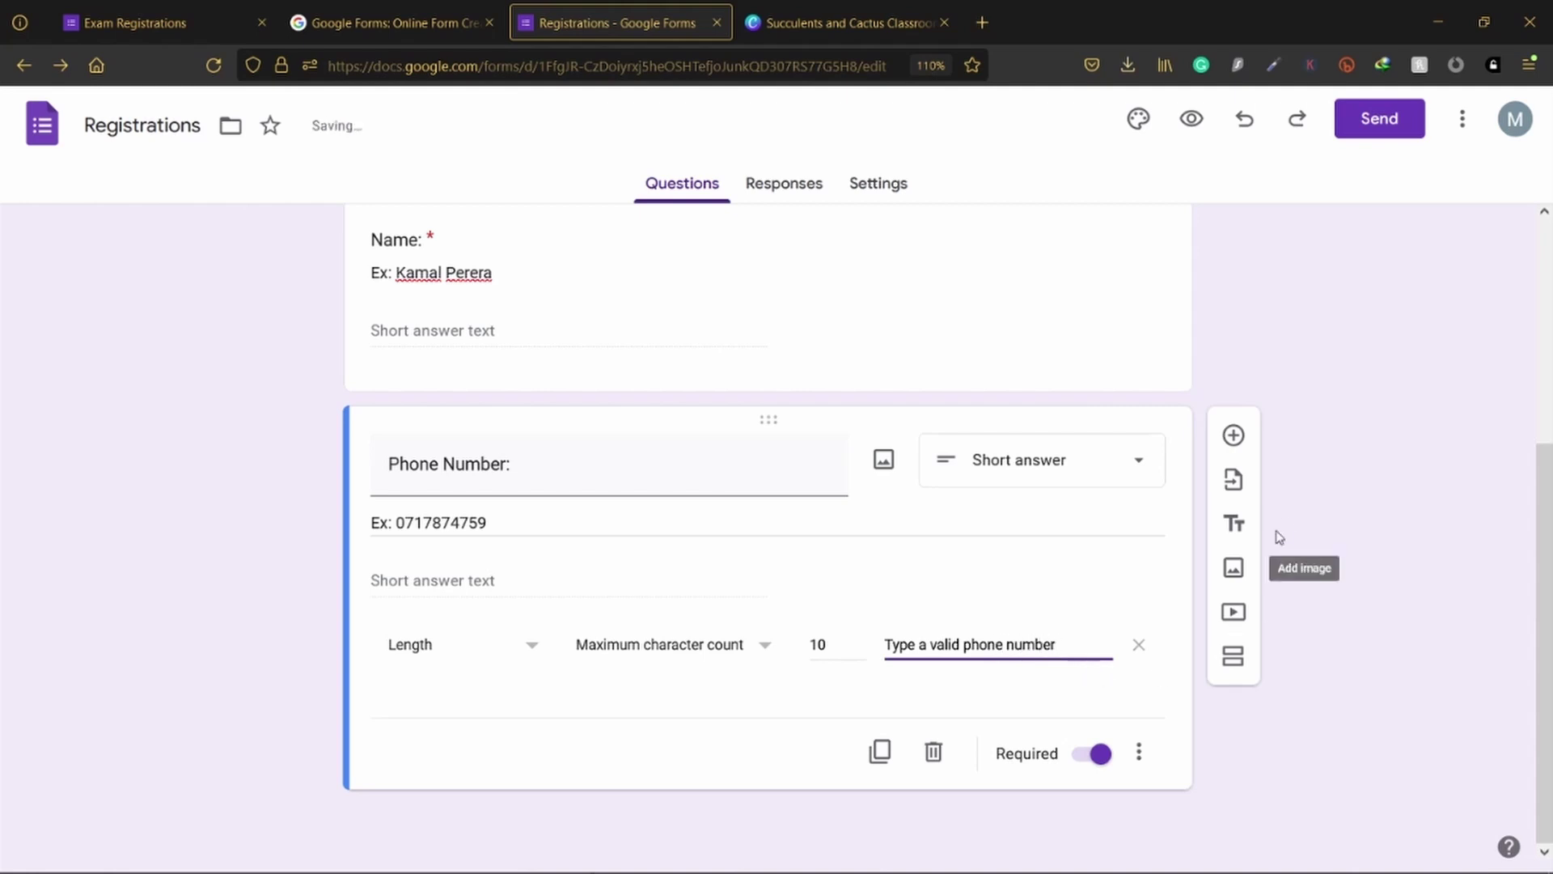
click(1311, 482)
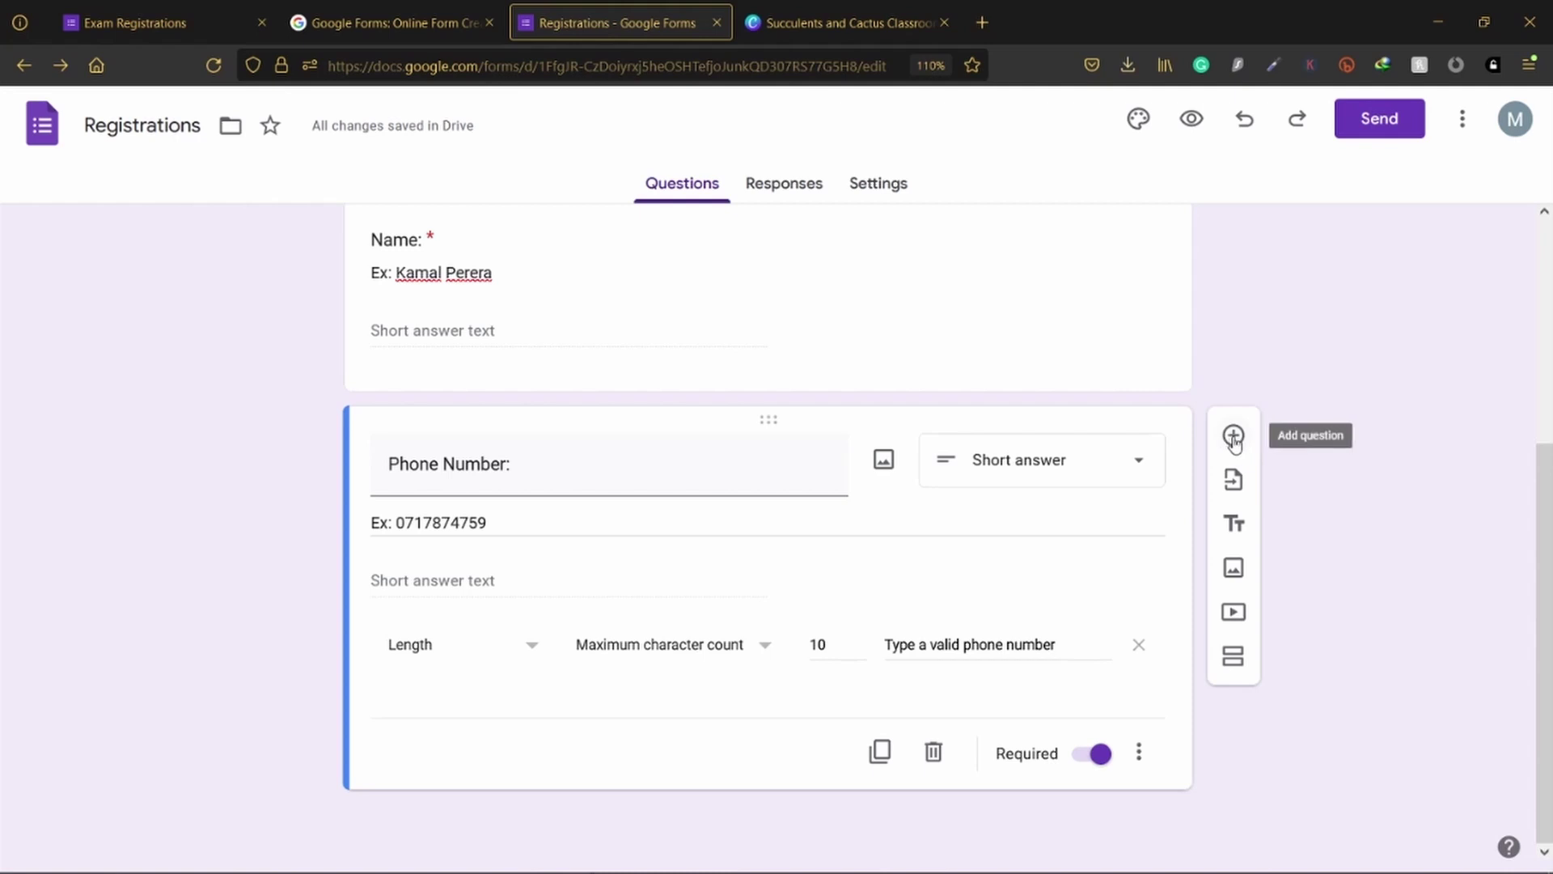
Step: Add a new question titled 'Gender:' with Male as its first option
click(1233, 437)
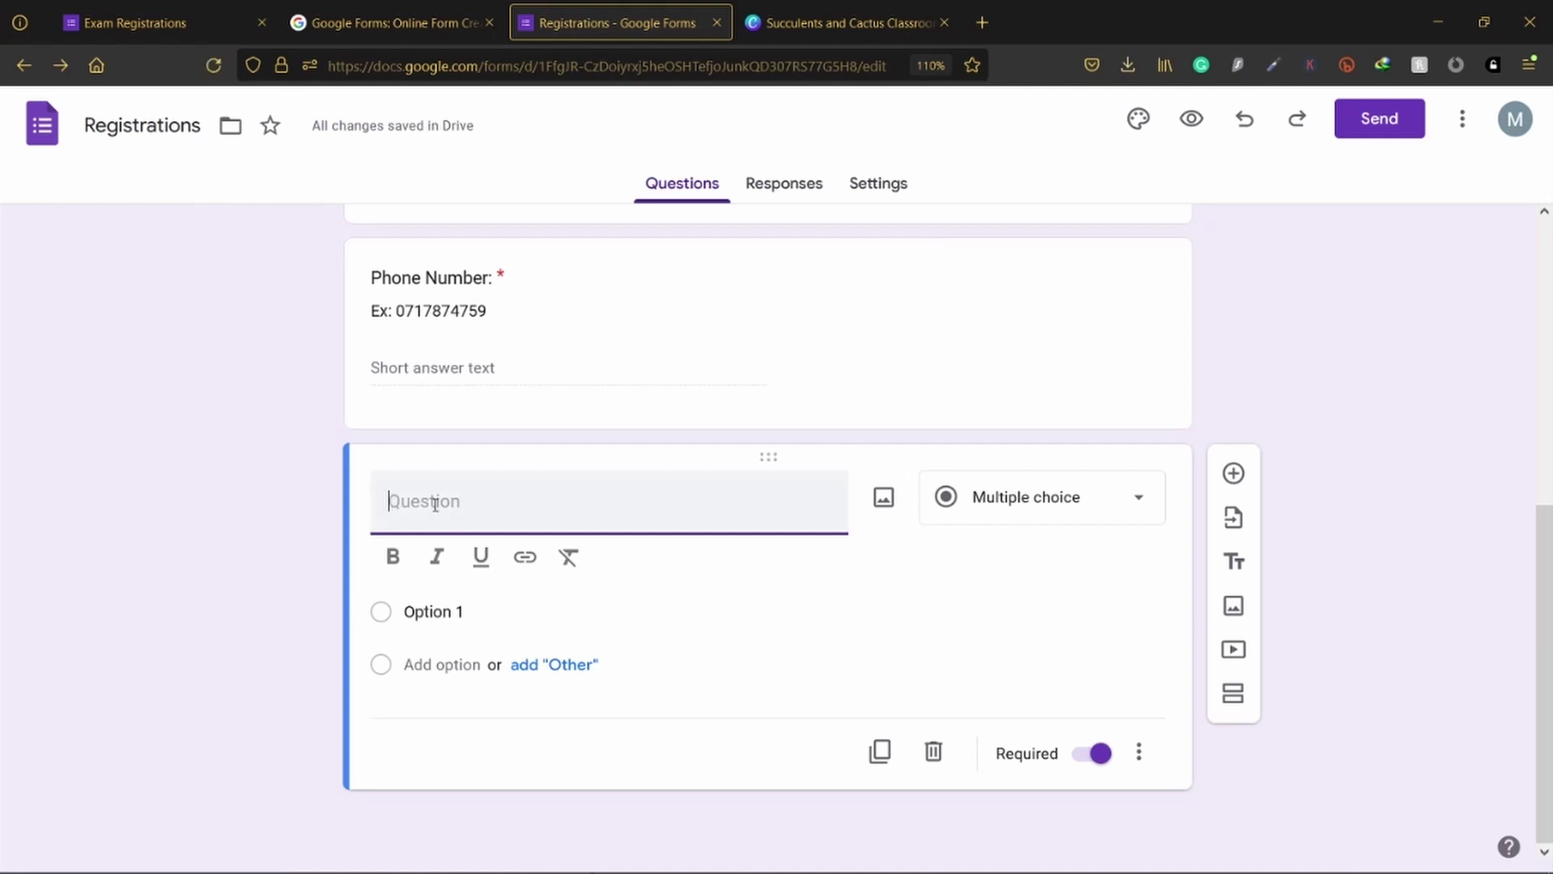
text(Gender:)
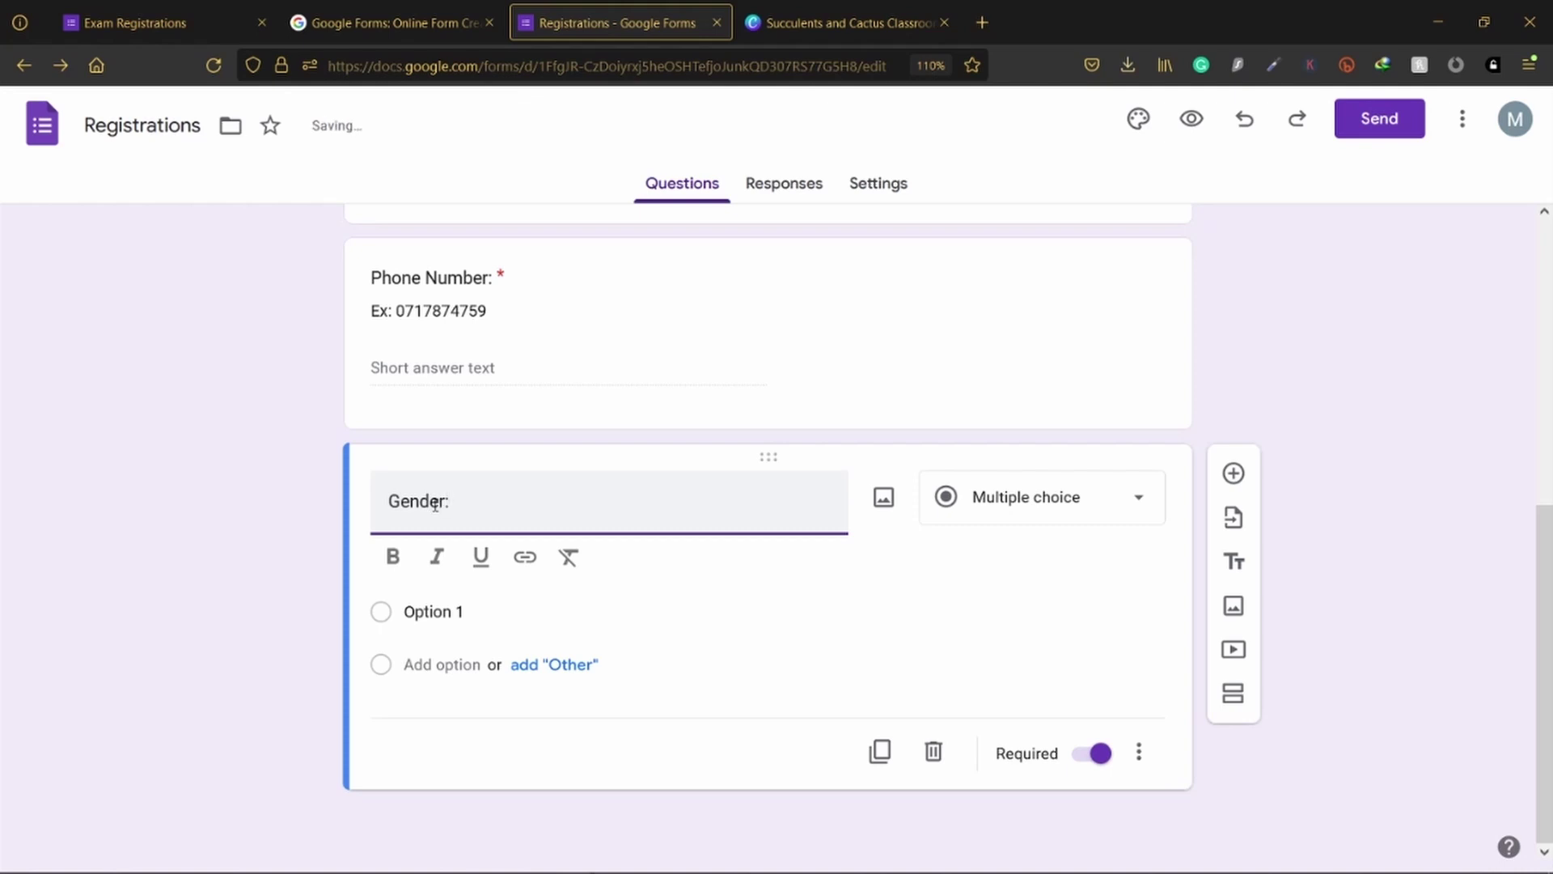
click(202, 555)
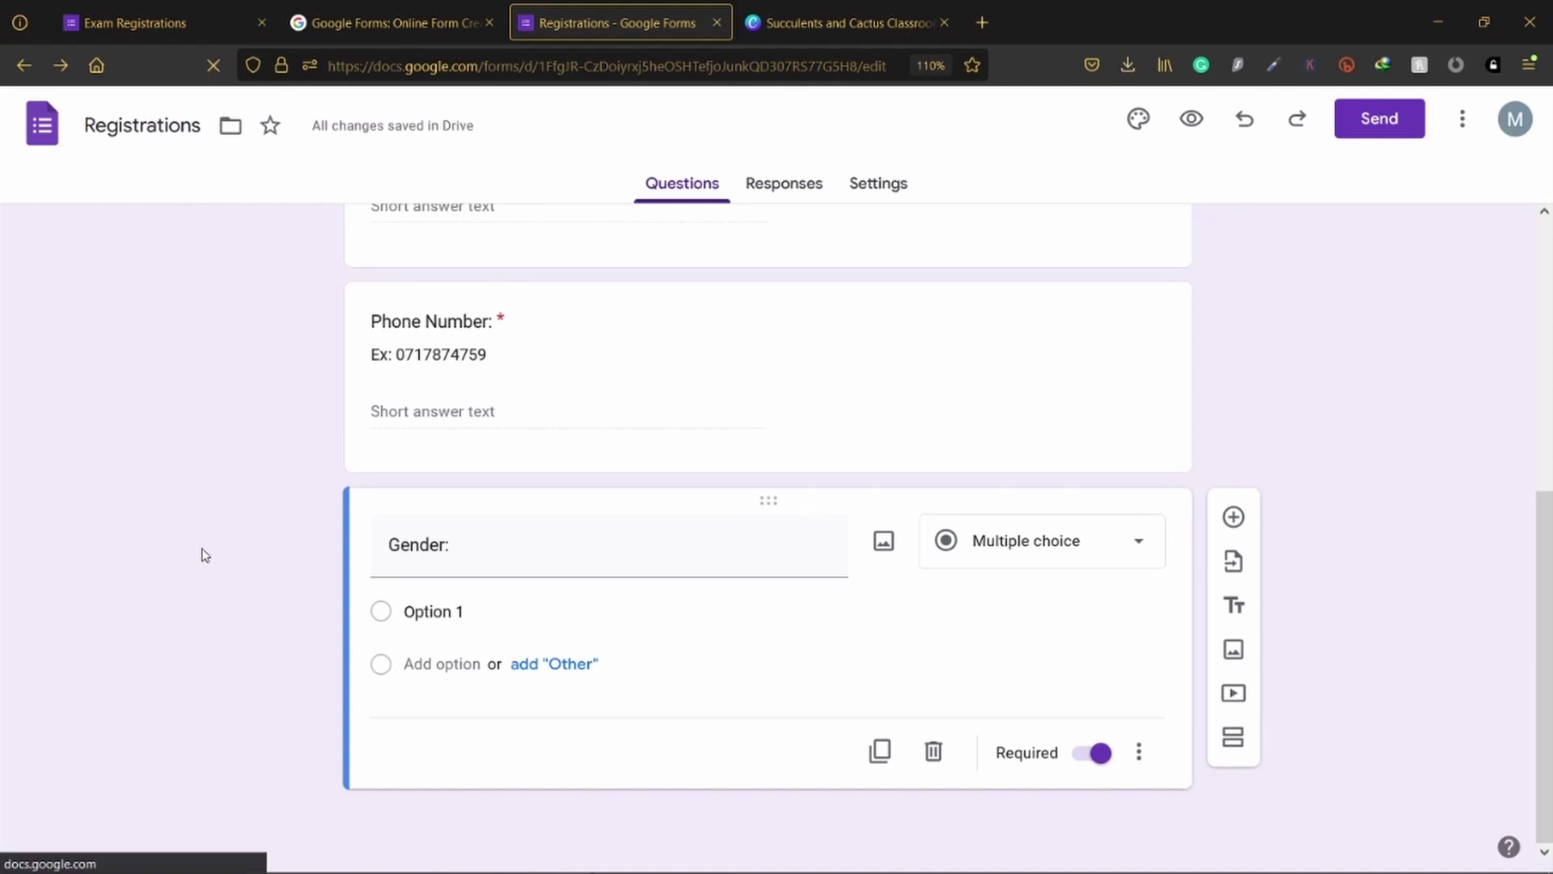
click(419, 618)
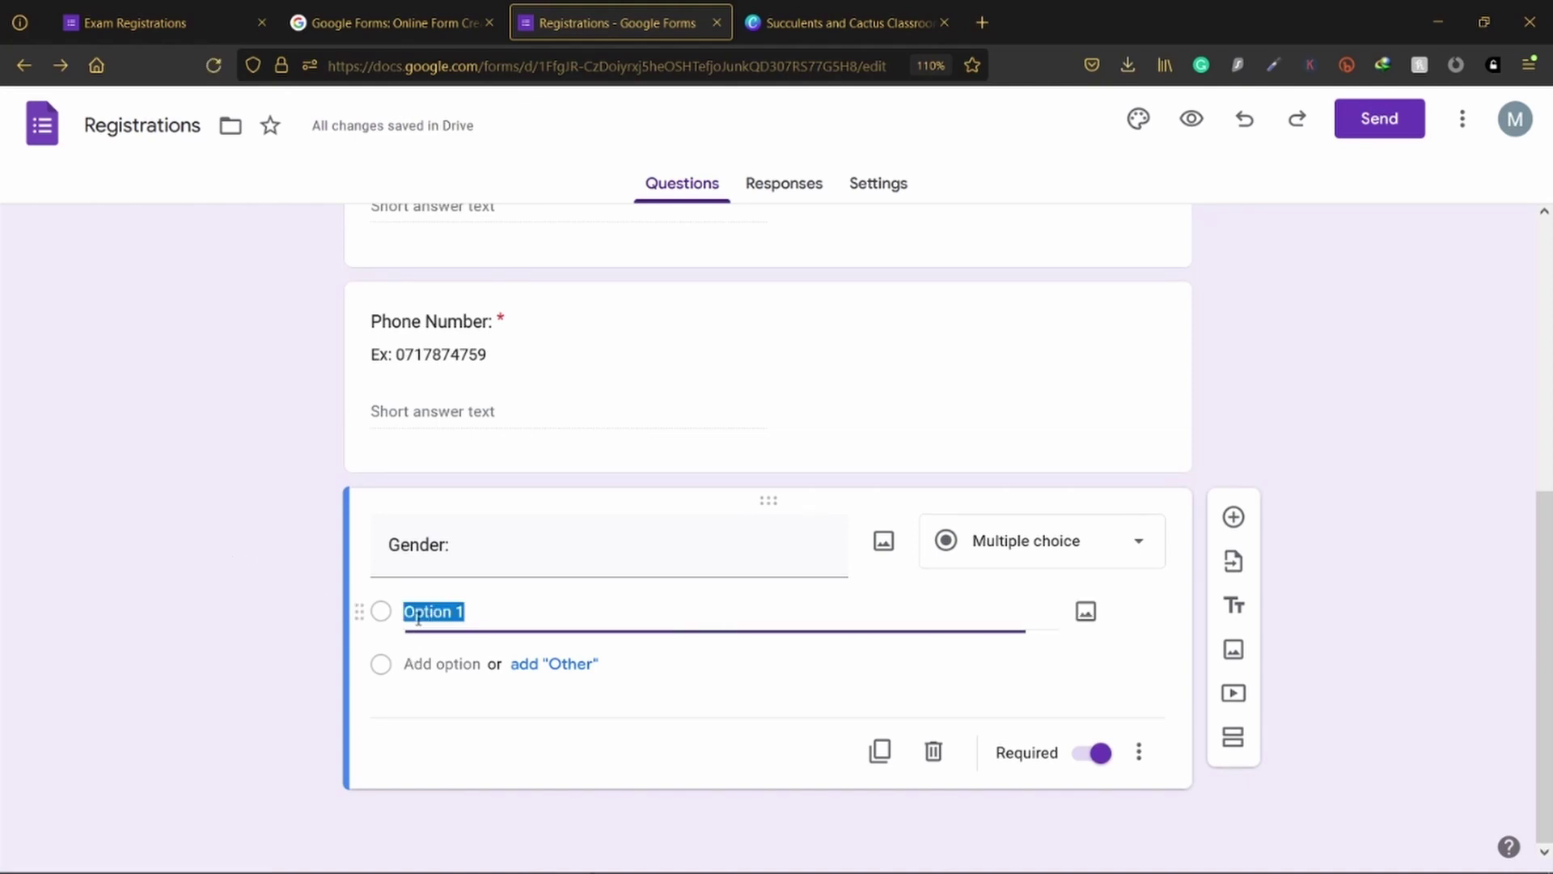
text(Male)
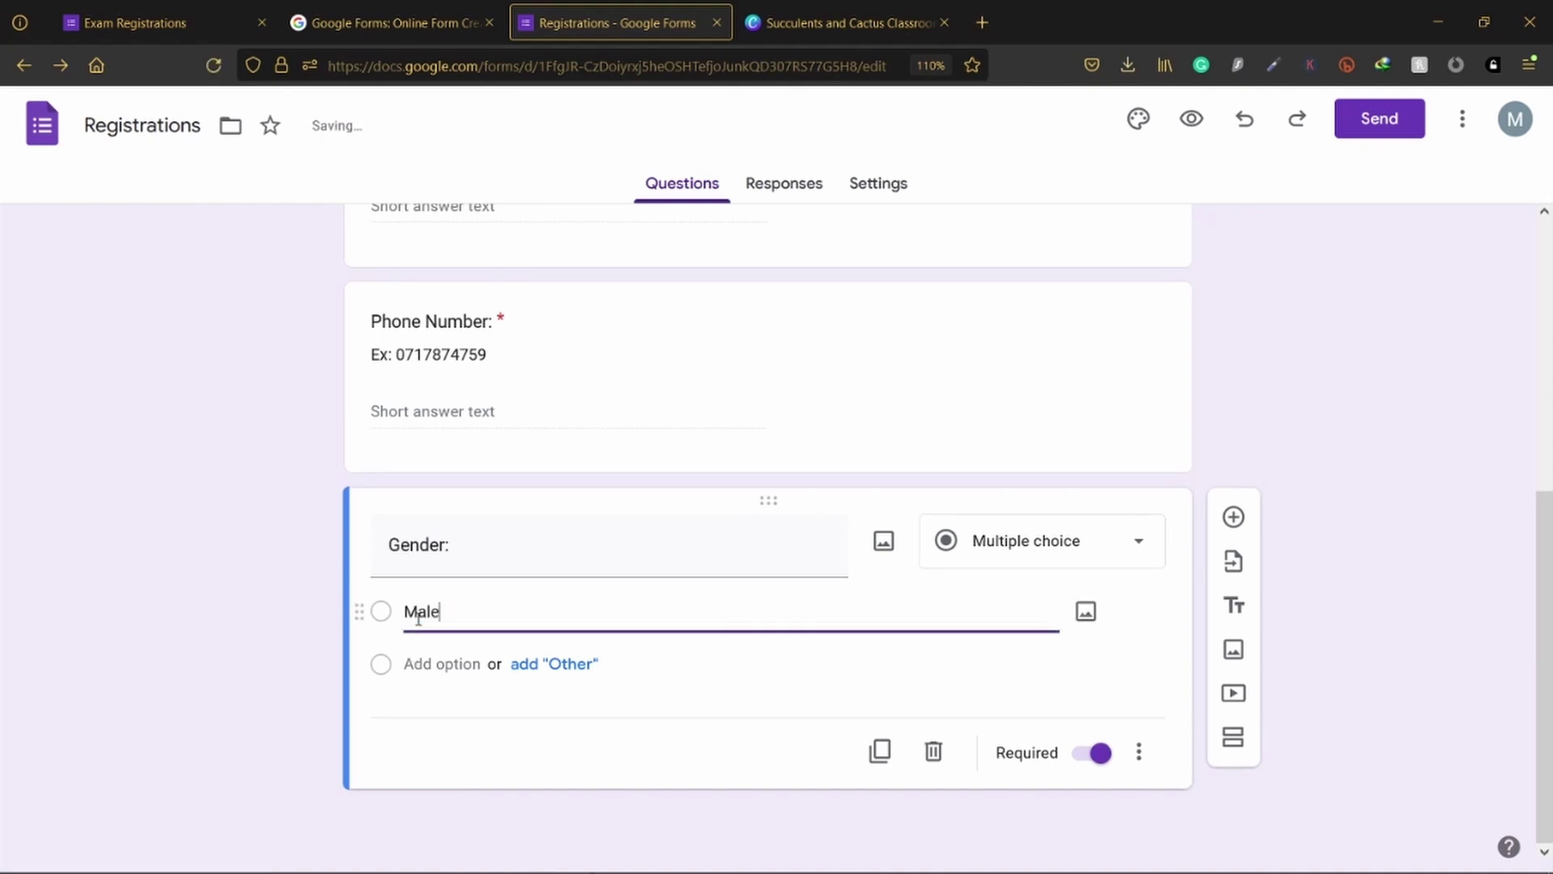
click(288, 661)
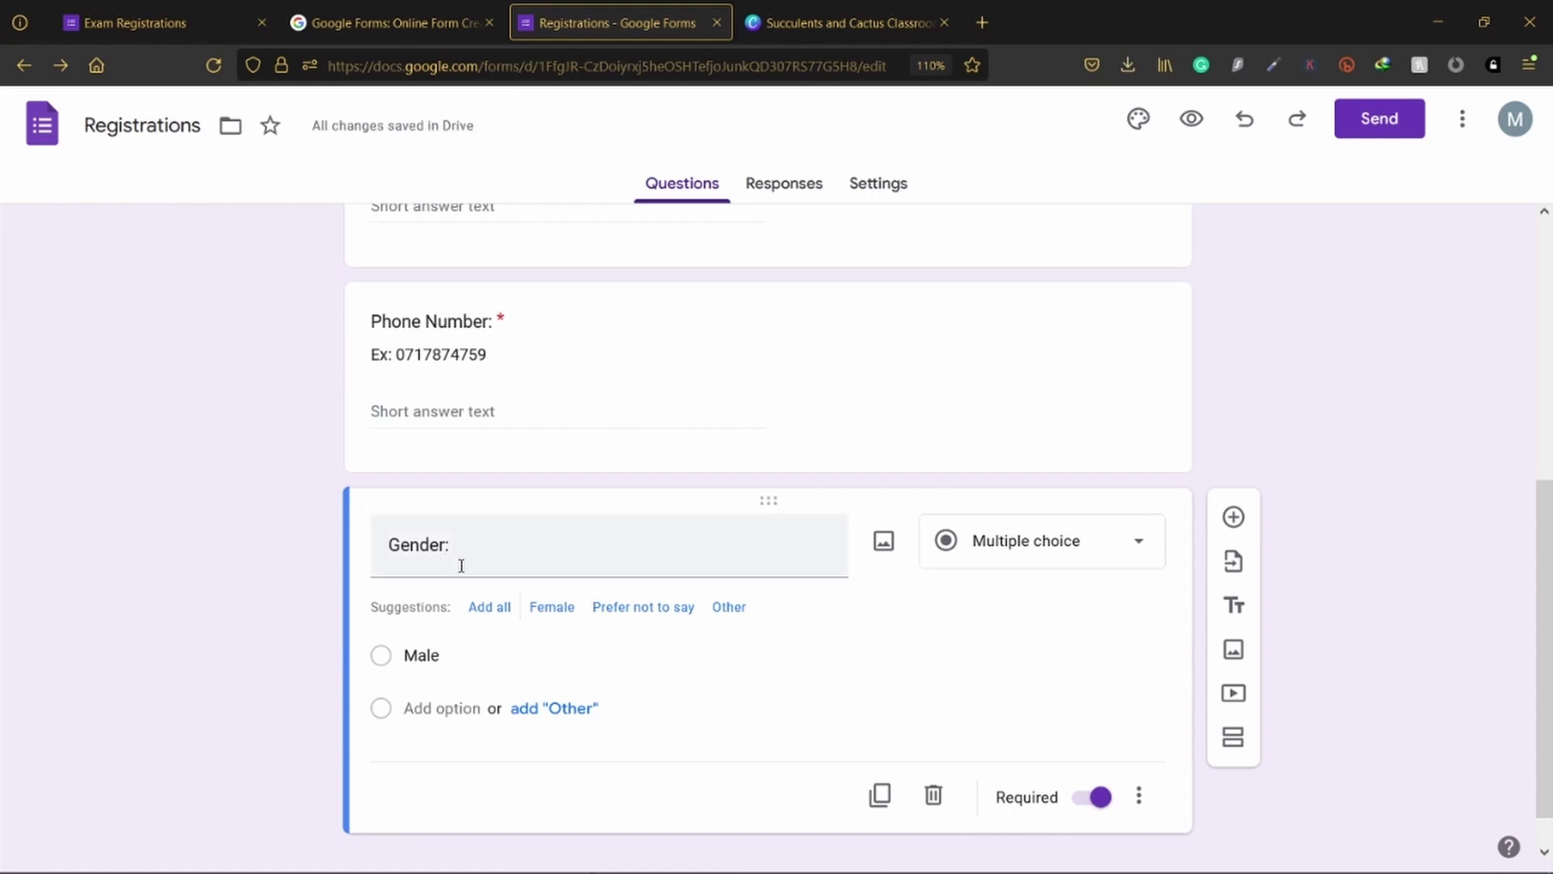
scroll(456, 575, down, 1)
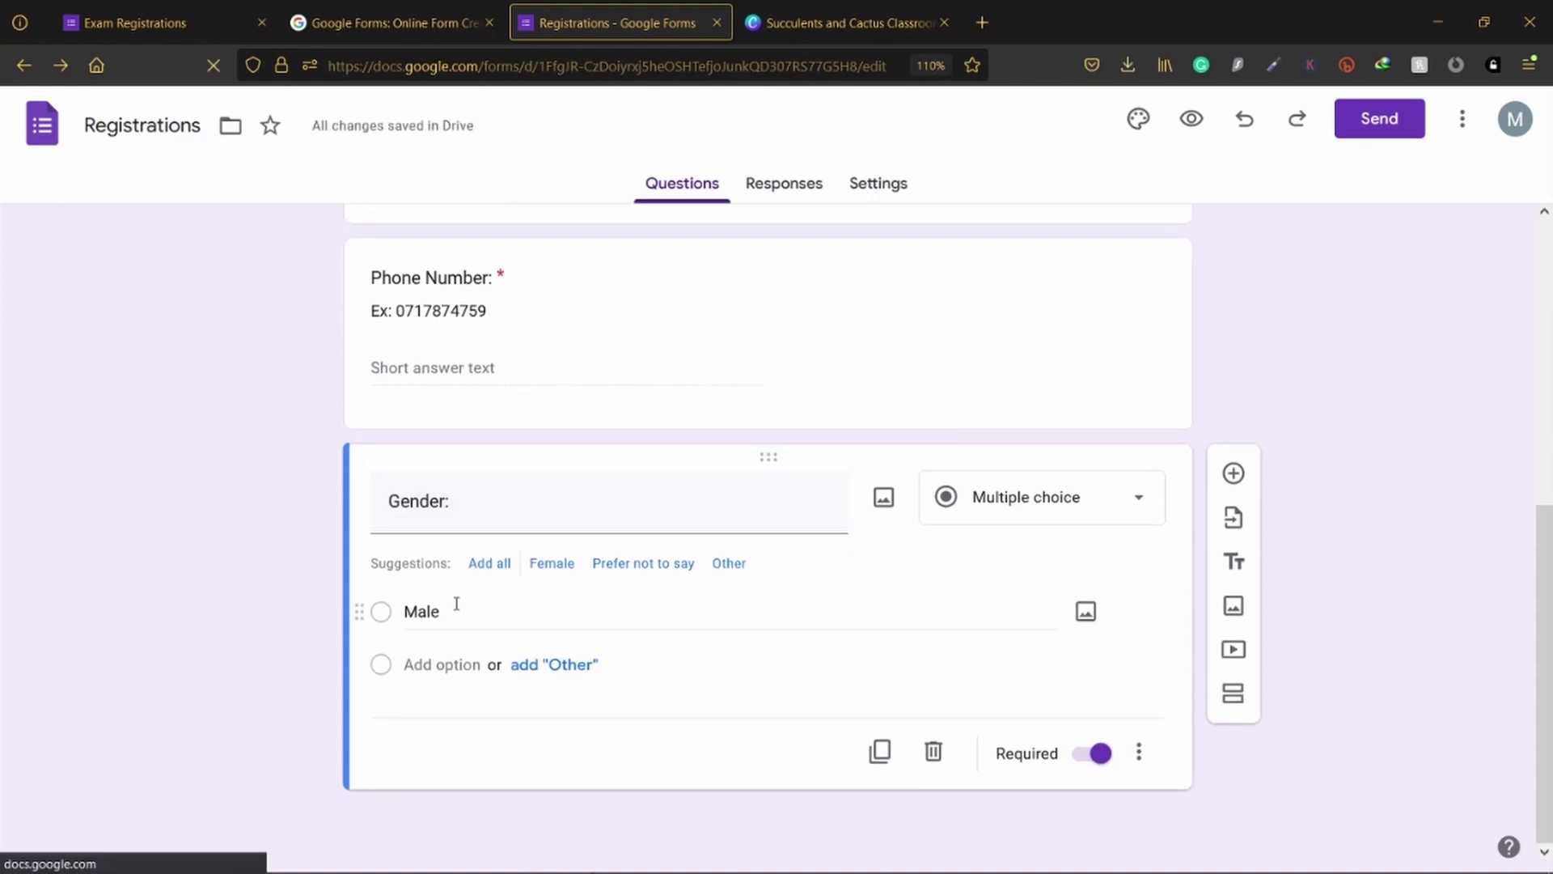
Step: Keep Gender as multiple choice and add Female and Prefer not to say options
click(1055, 504)
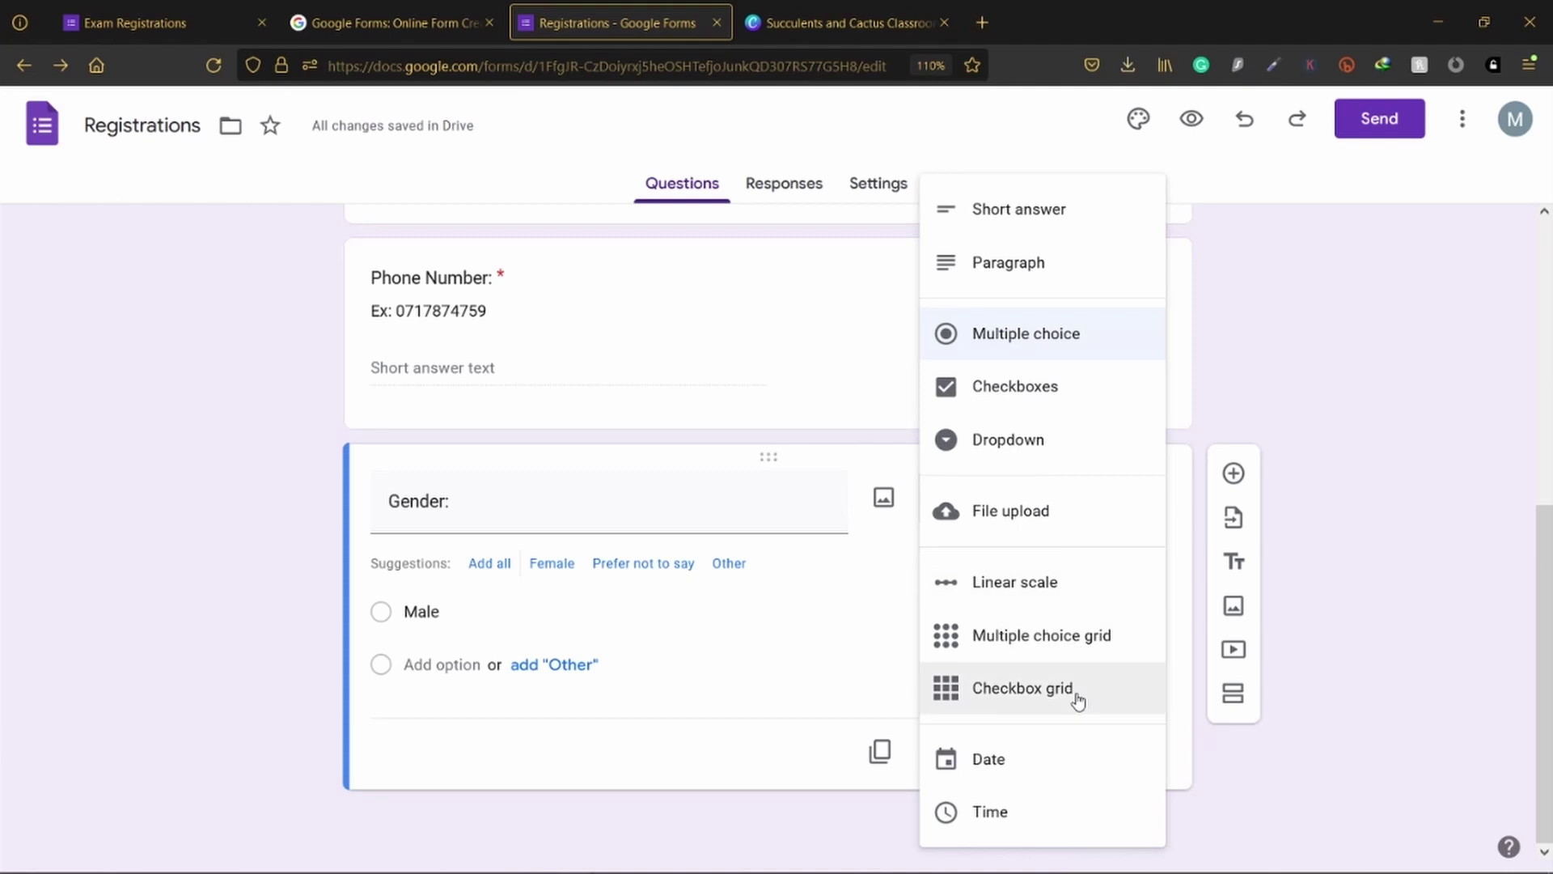
click(241, 491)
triple_click(410, 495)
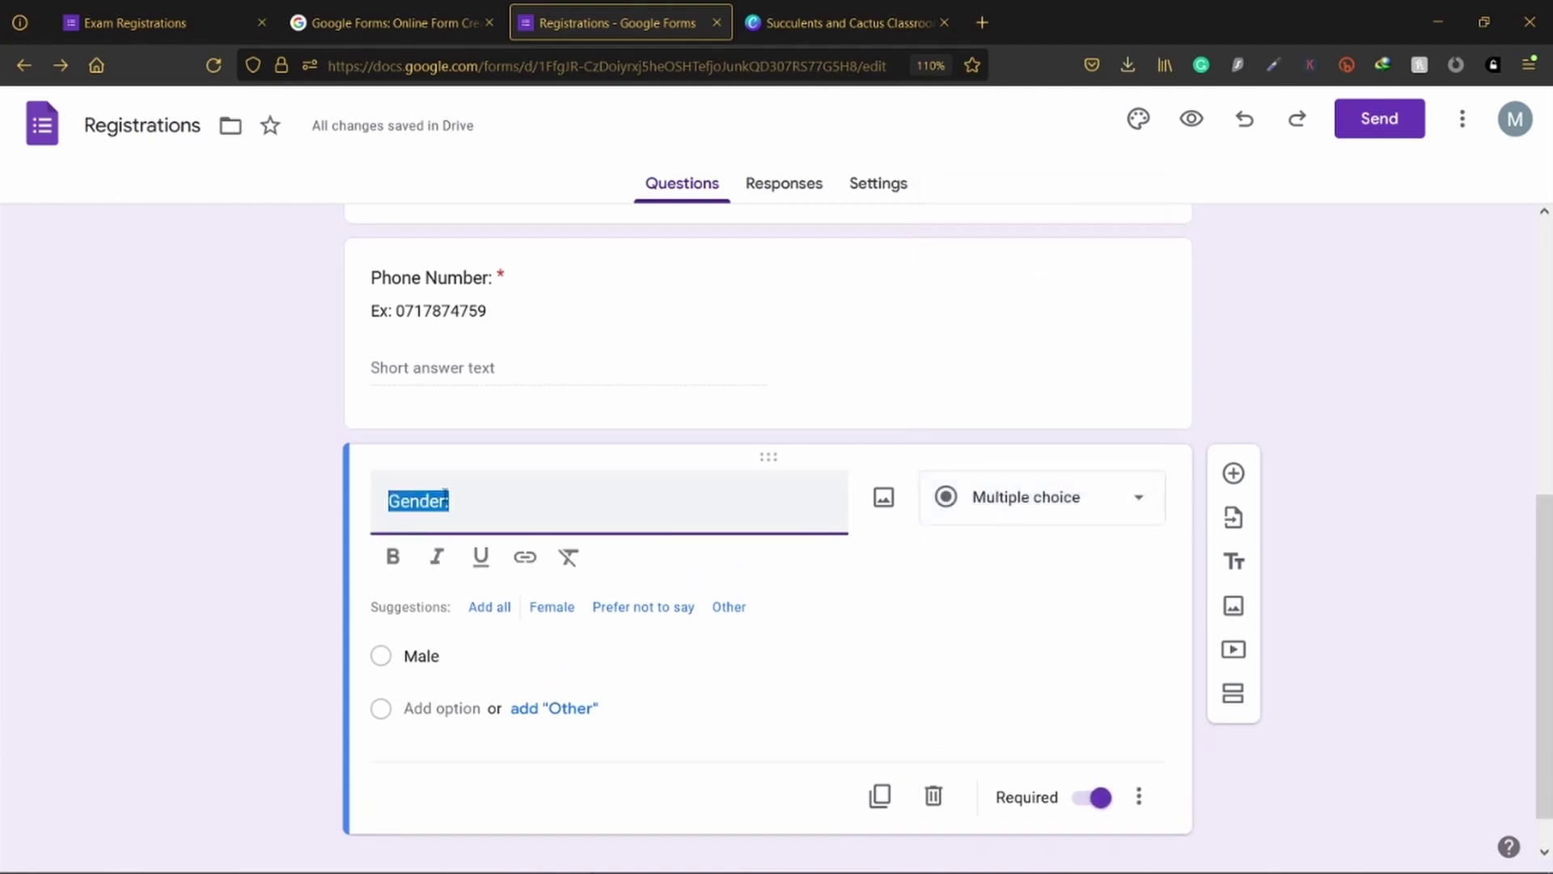
click(458, 501)
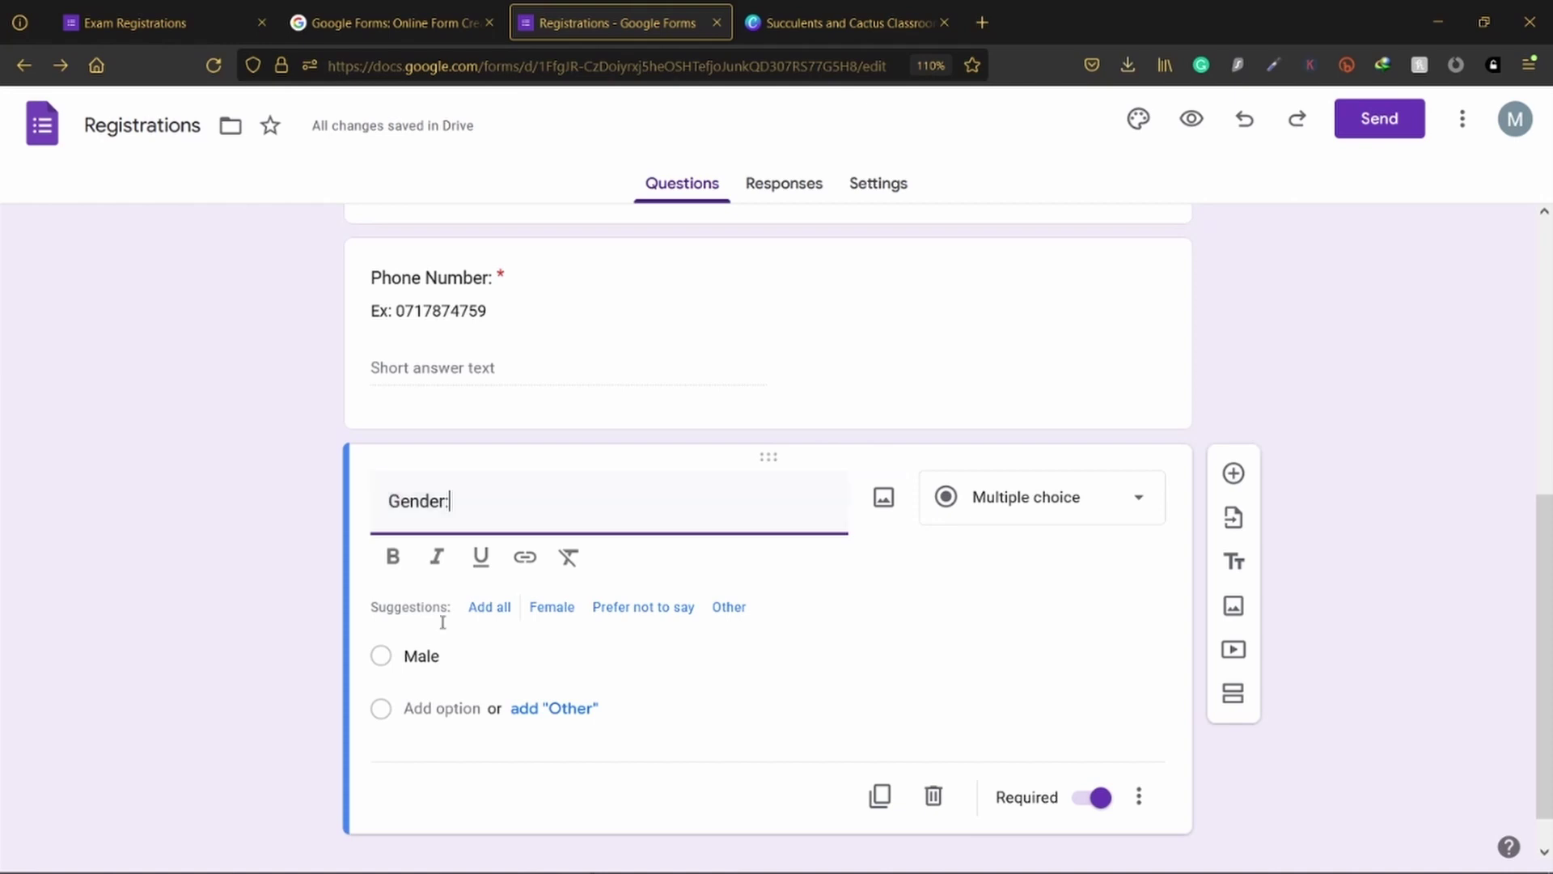
click(438, 708)
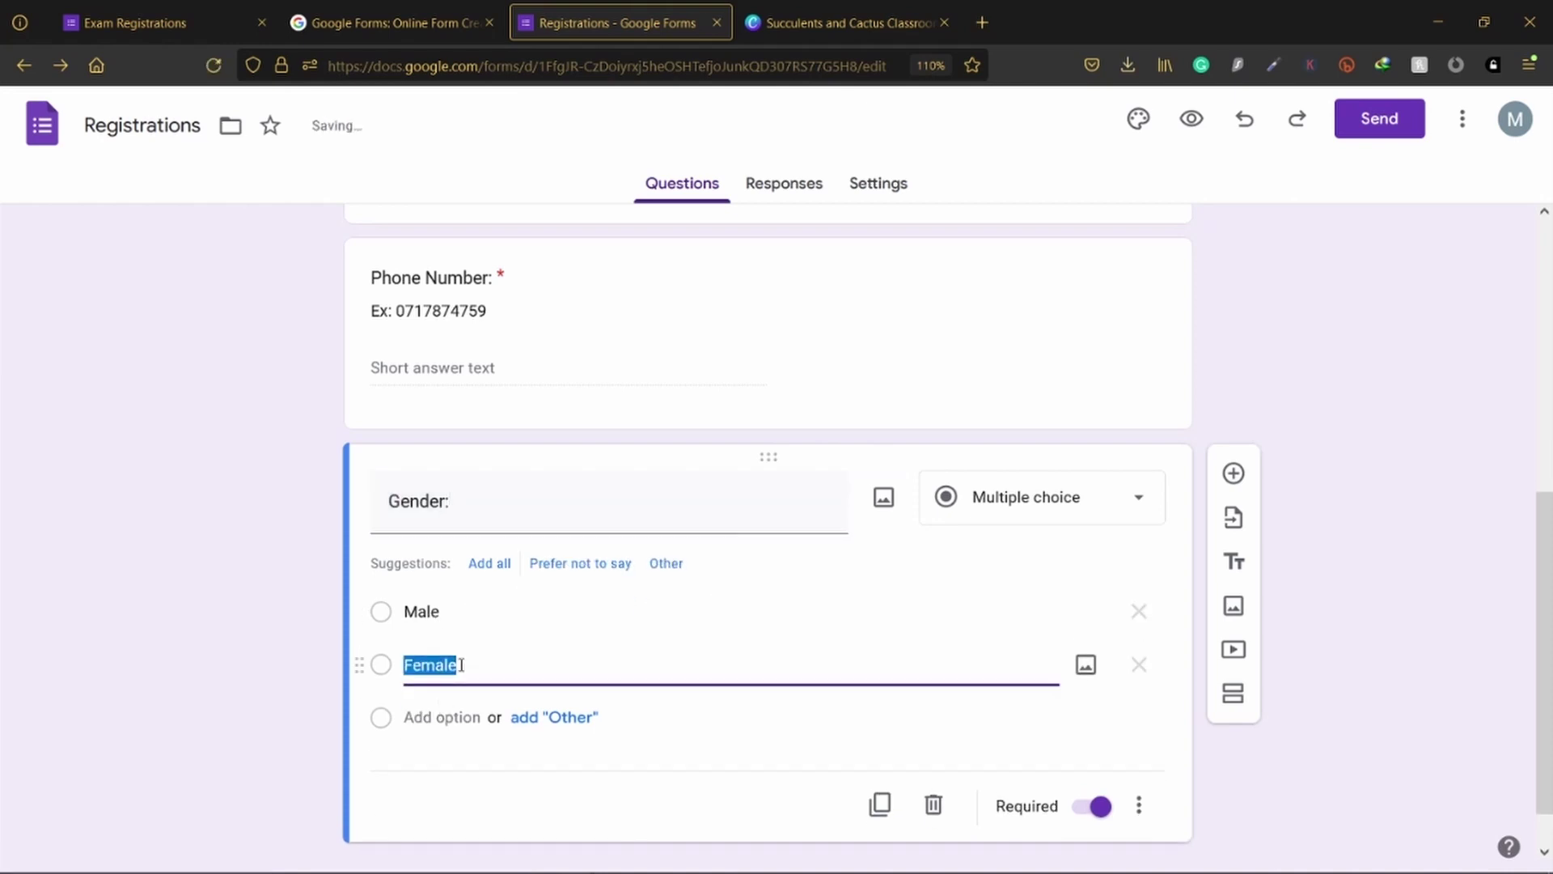
click(445, 717)
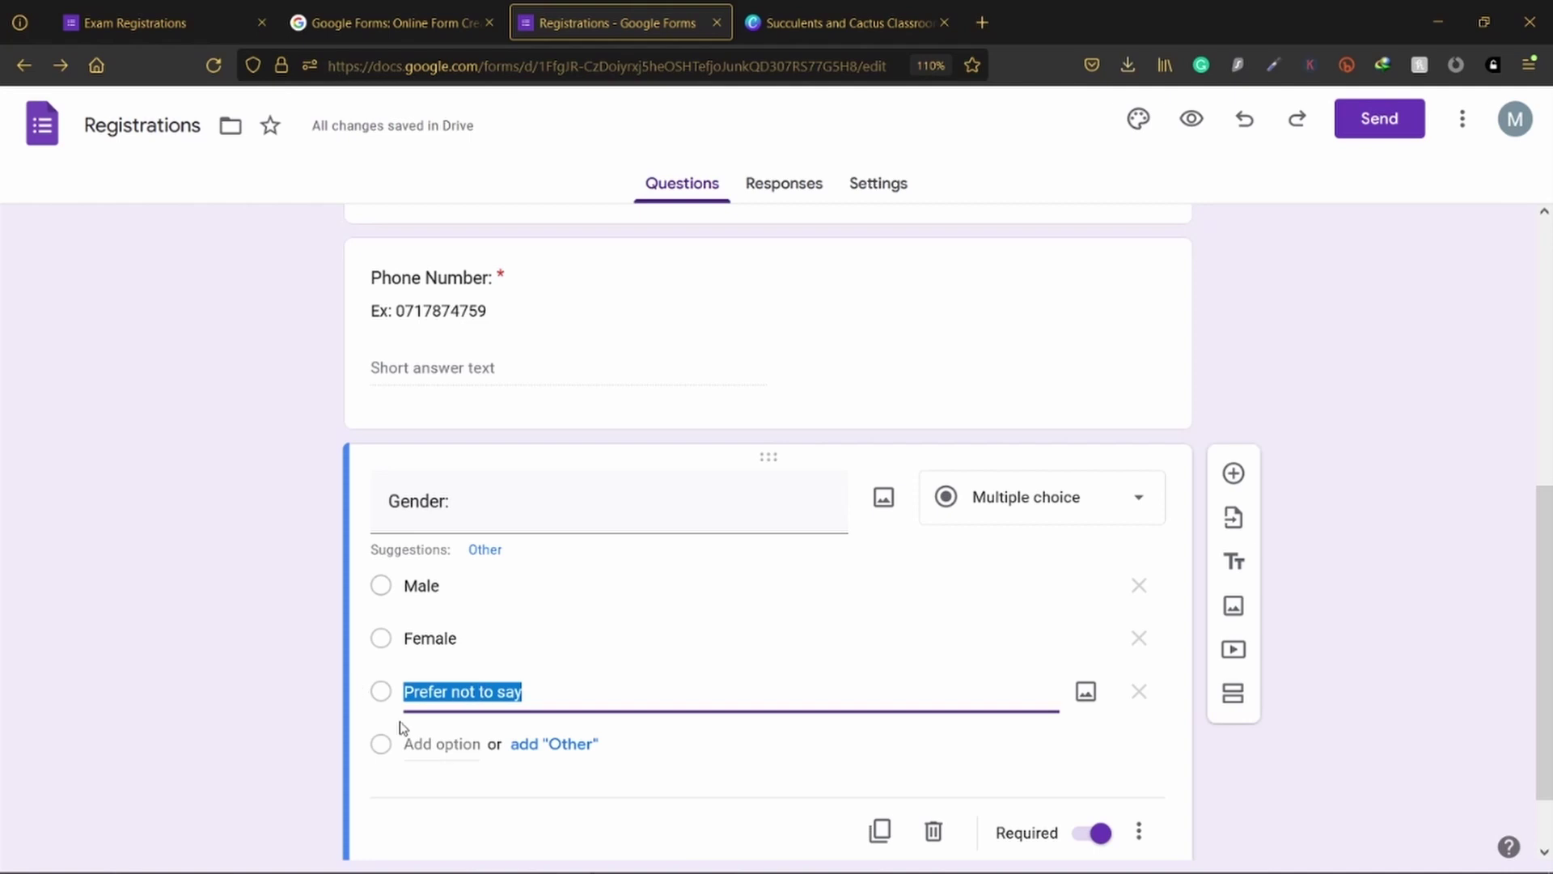
click(224, 689)
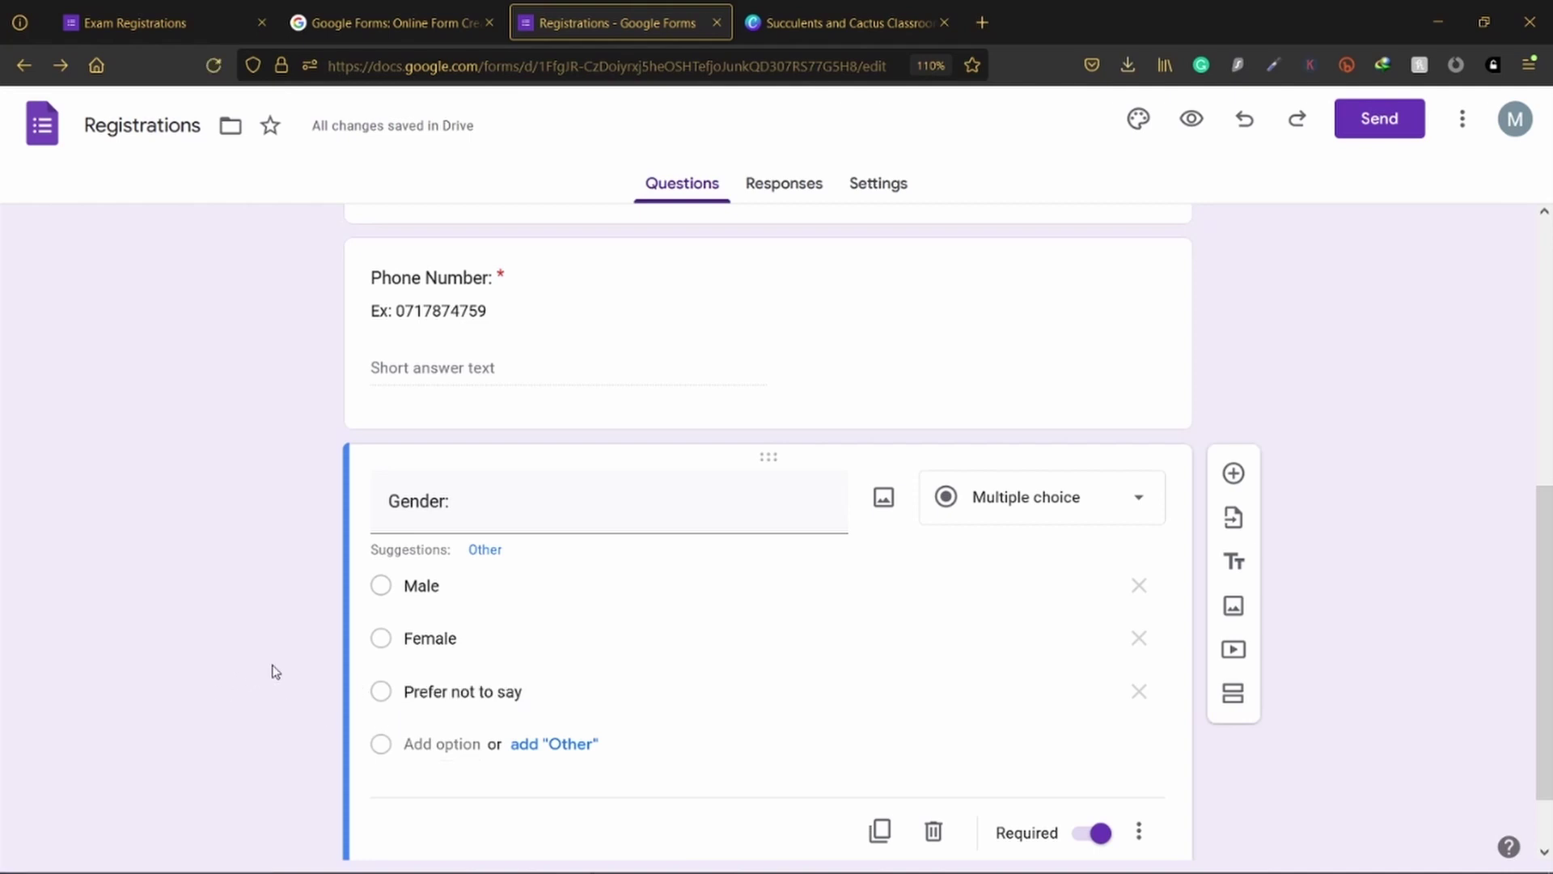
scroll(1418, 505, down, 2)
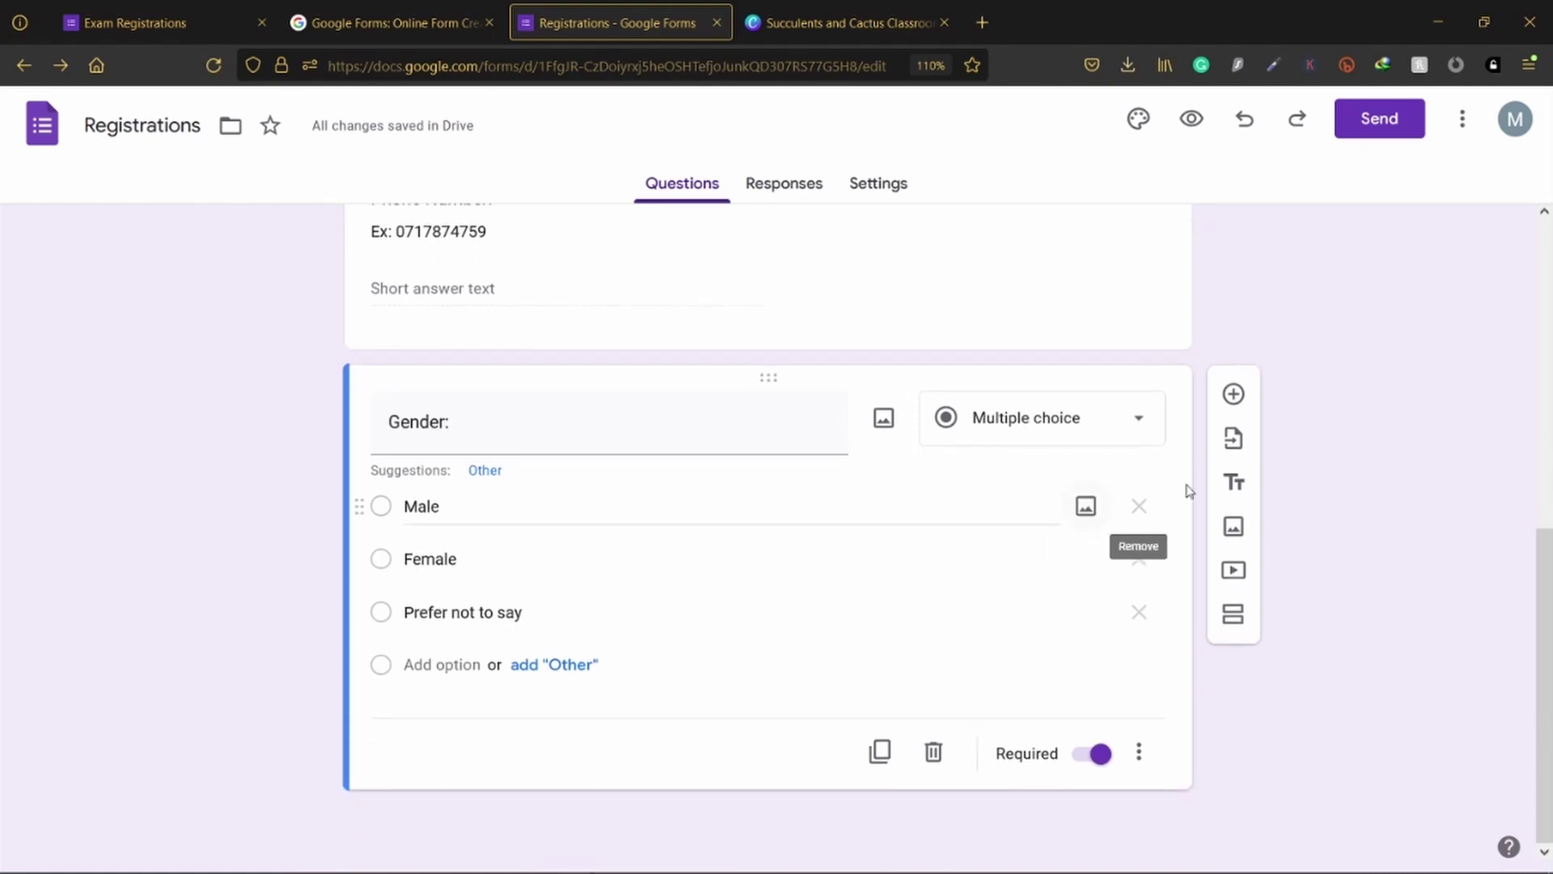
click(1233, 394)
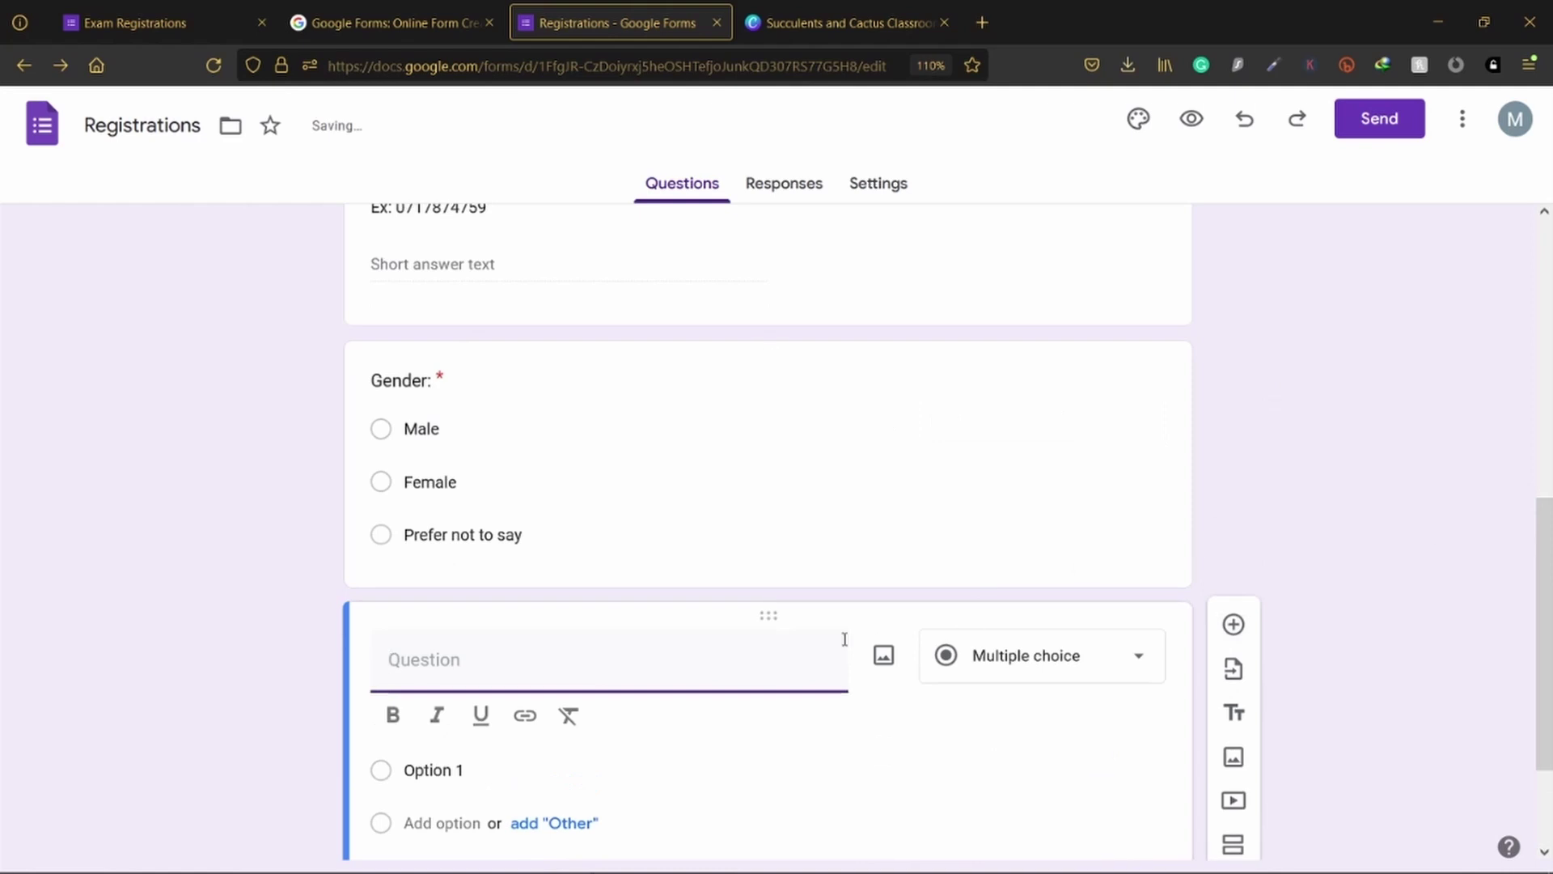
Step: Title the new question 'Birthday:' as a Date question, then begin typing the next question's title
scroll(719, 634, down, 2)
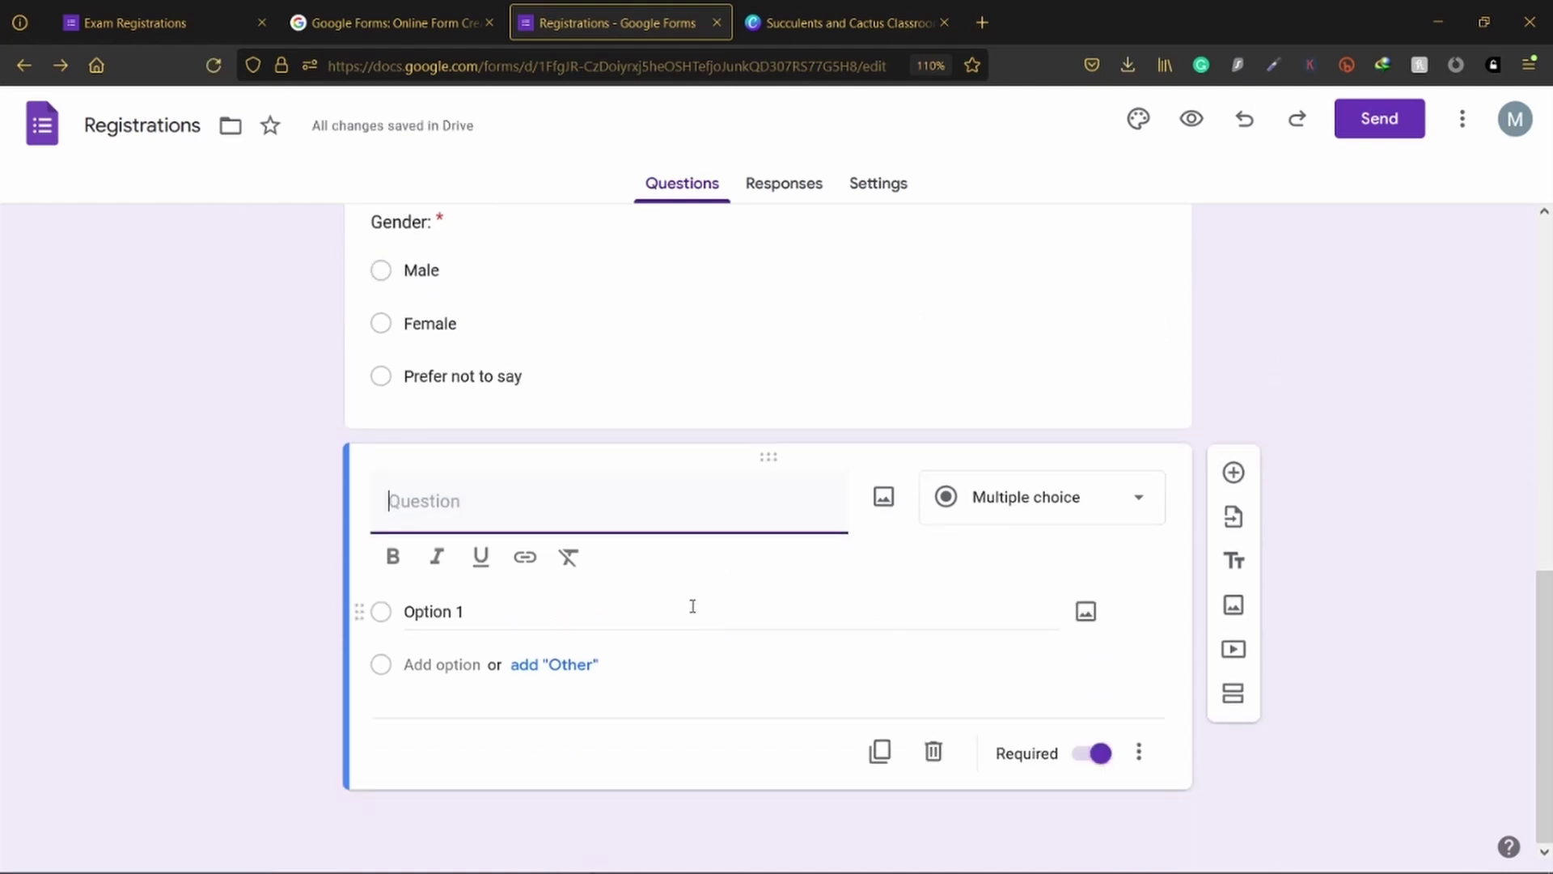
text(Bir)
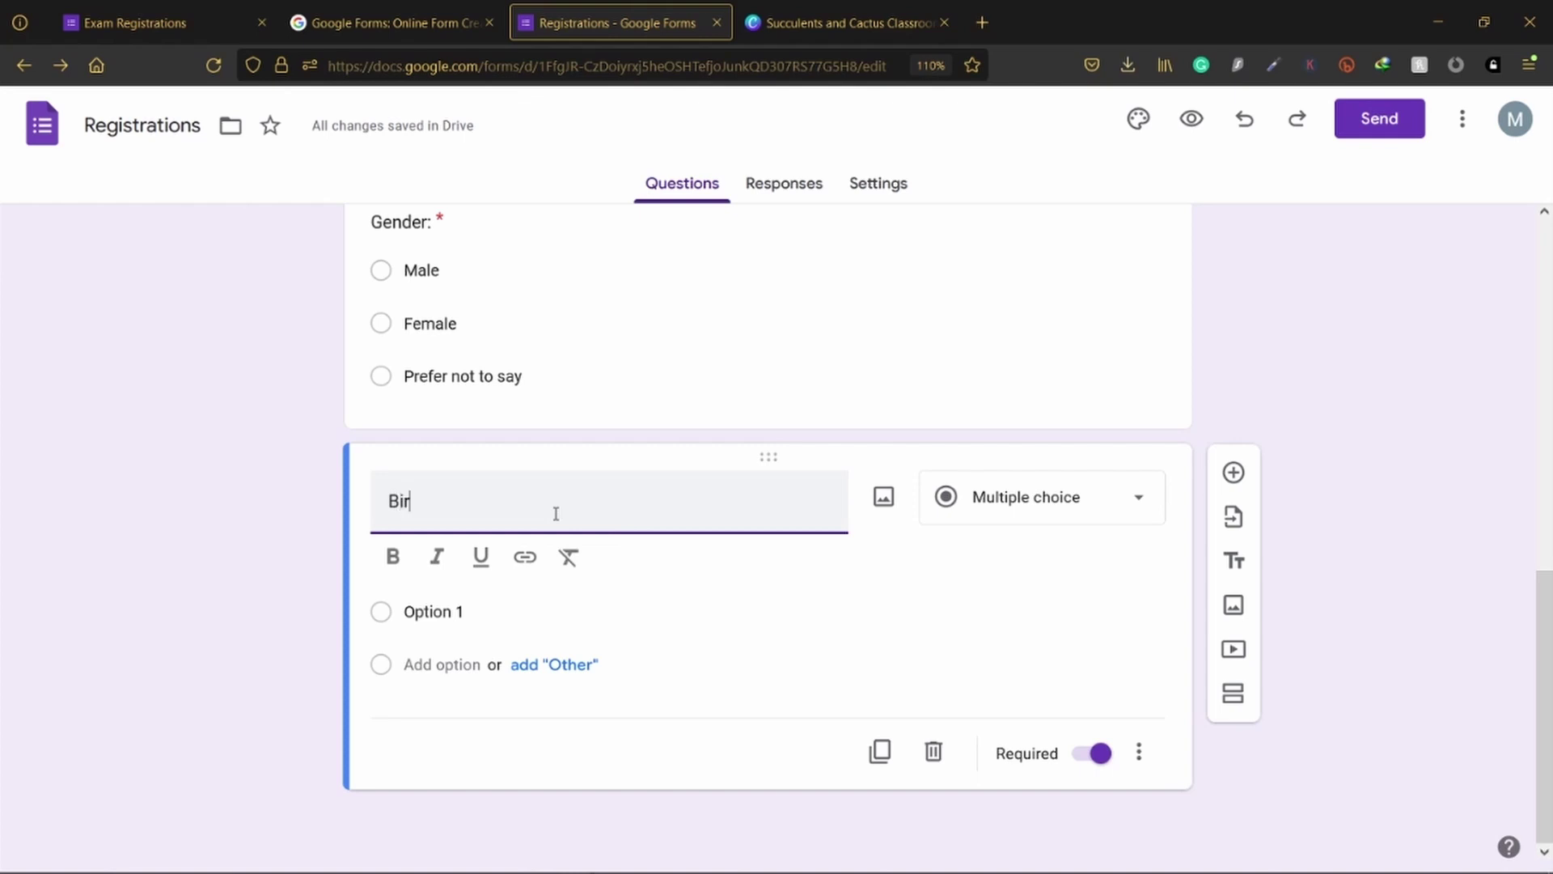
text(thday)
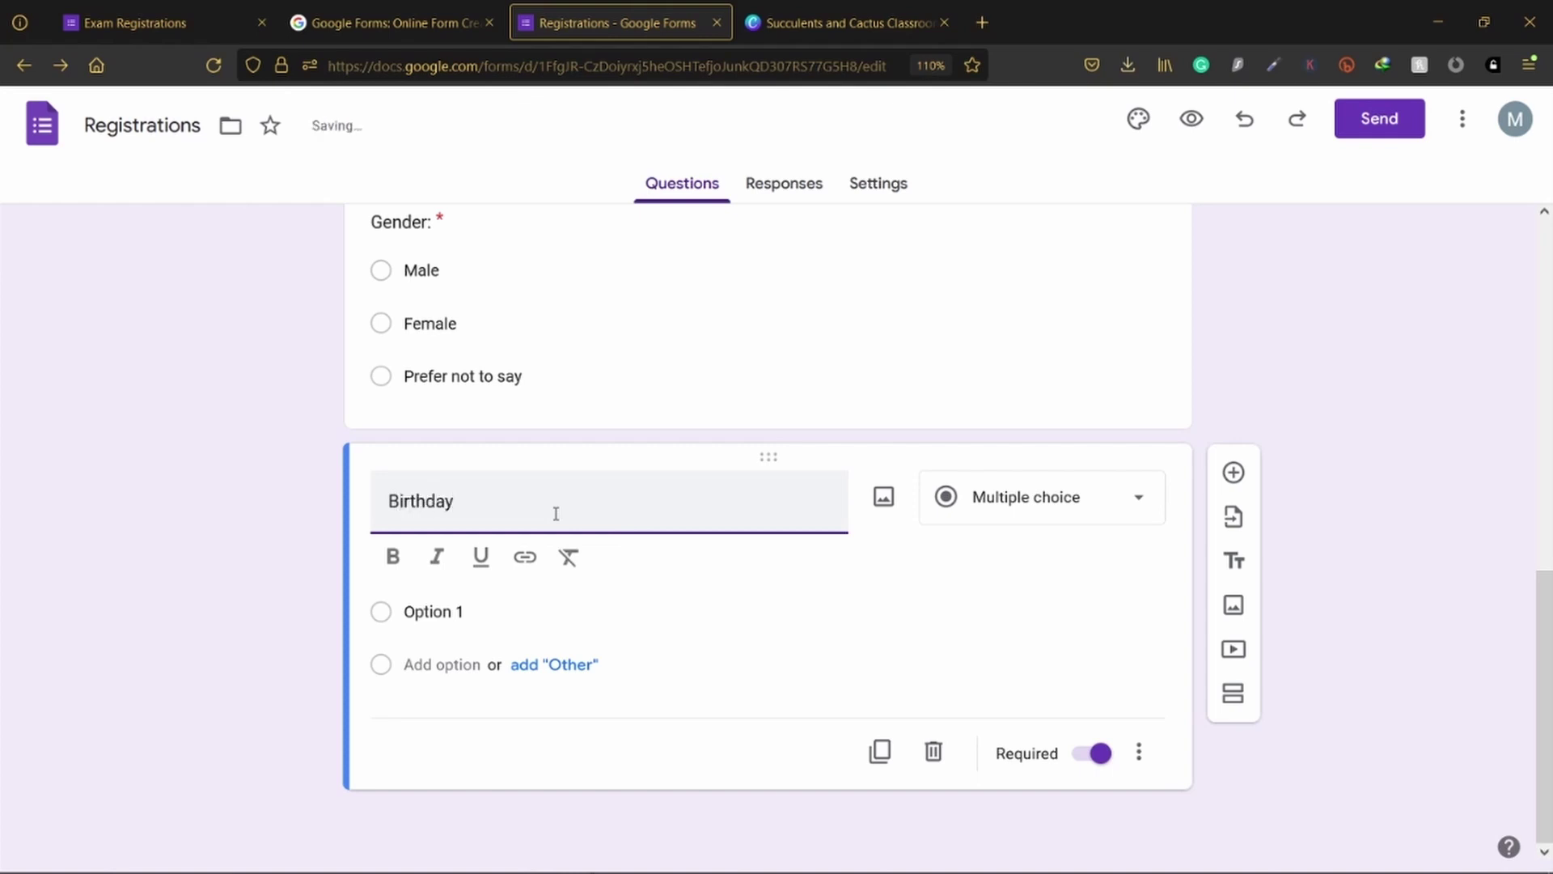
text(:)
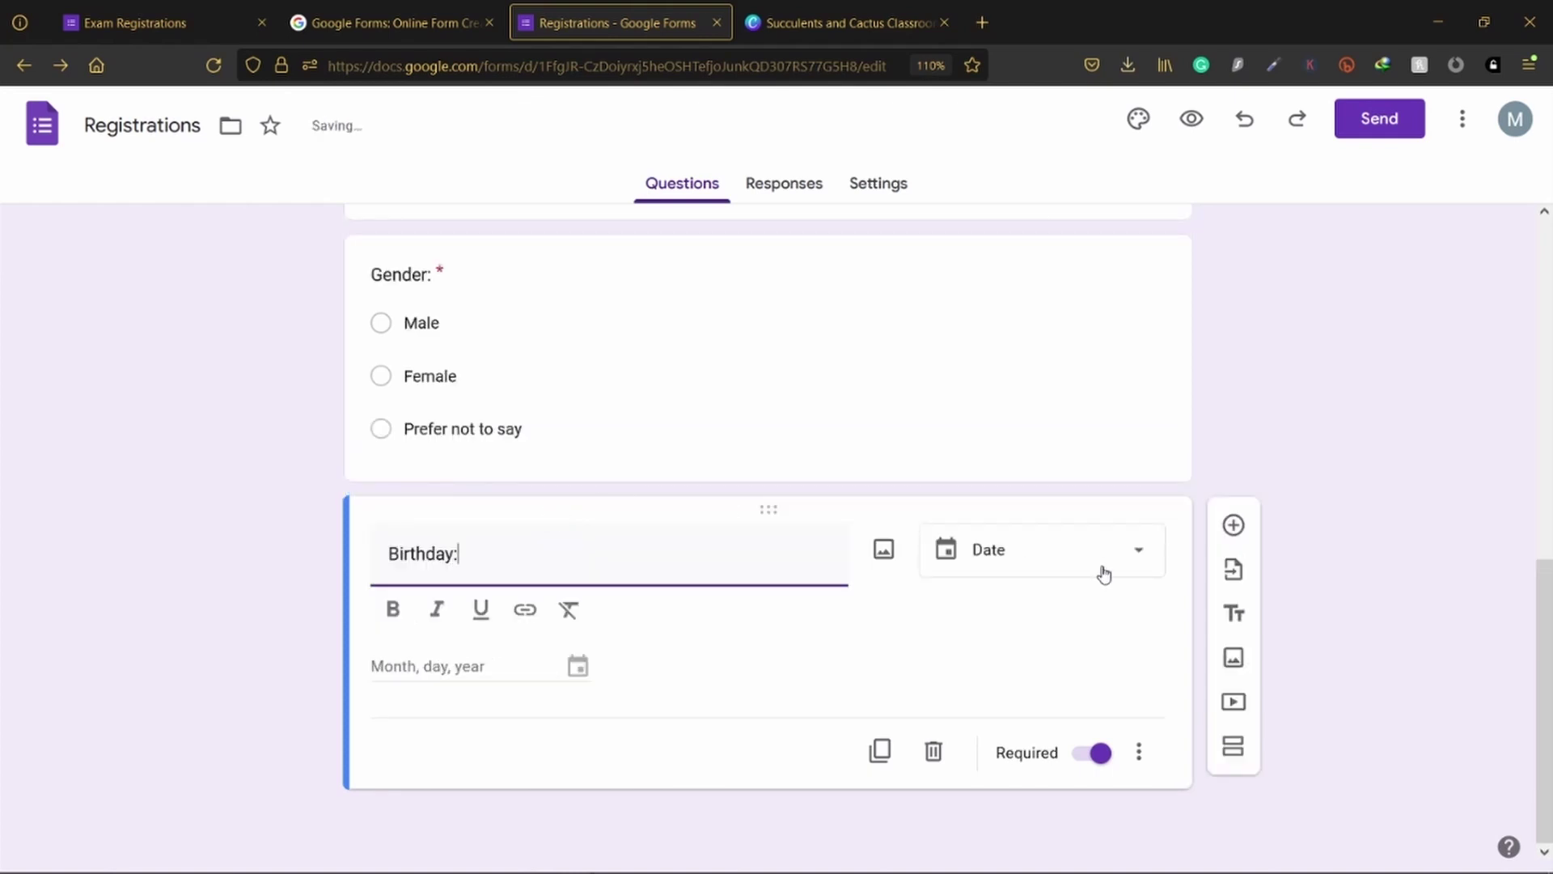
click(1105, 620)
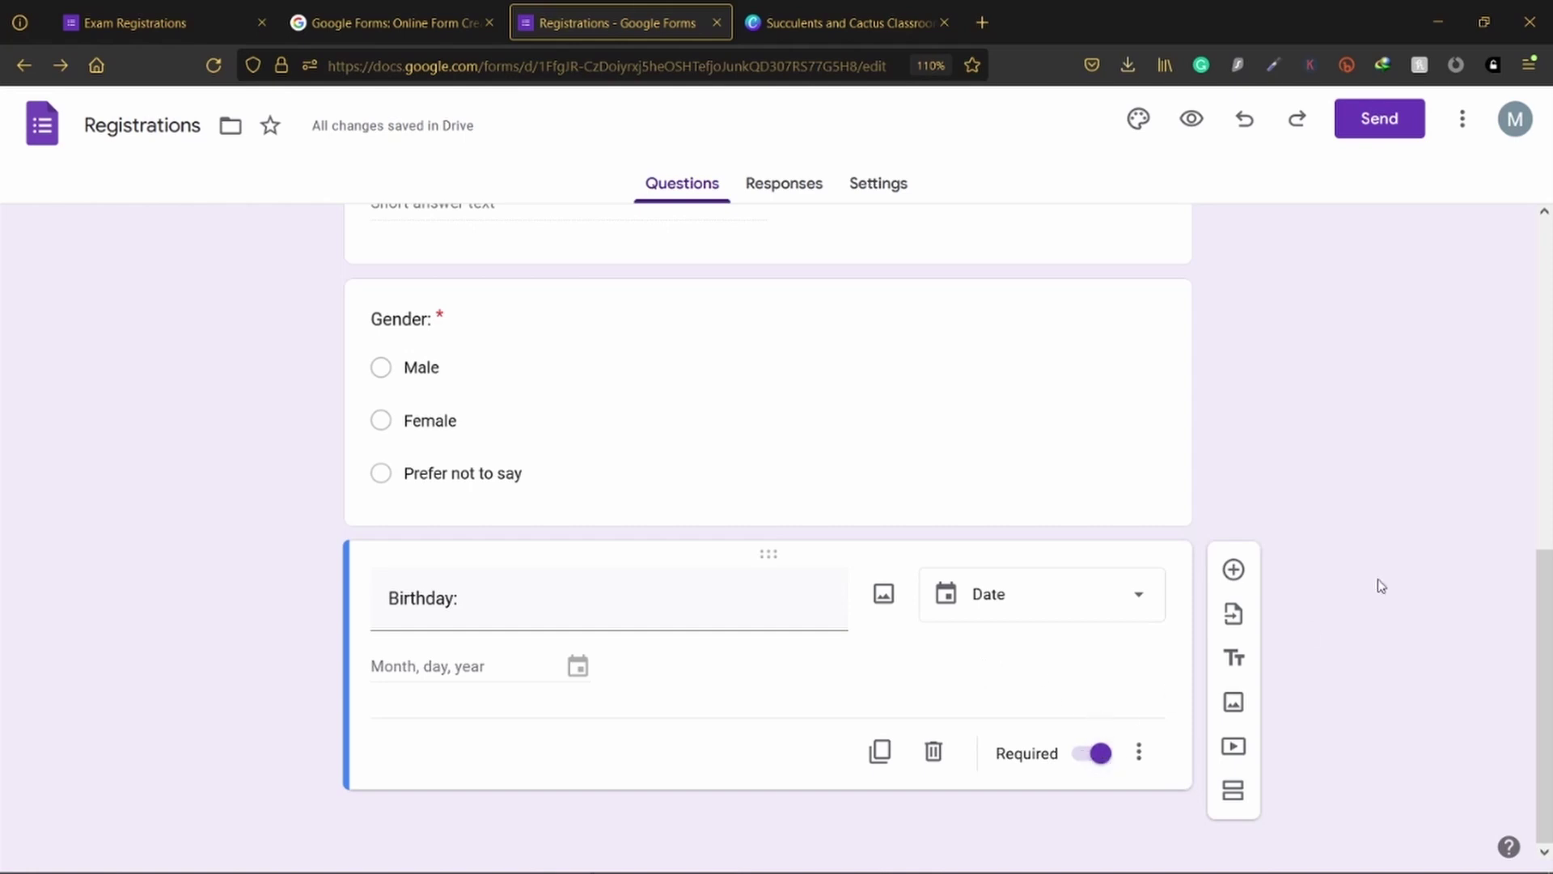
click(1233, 568)
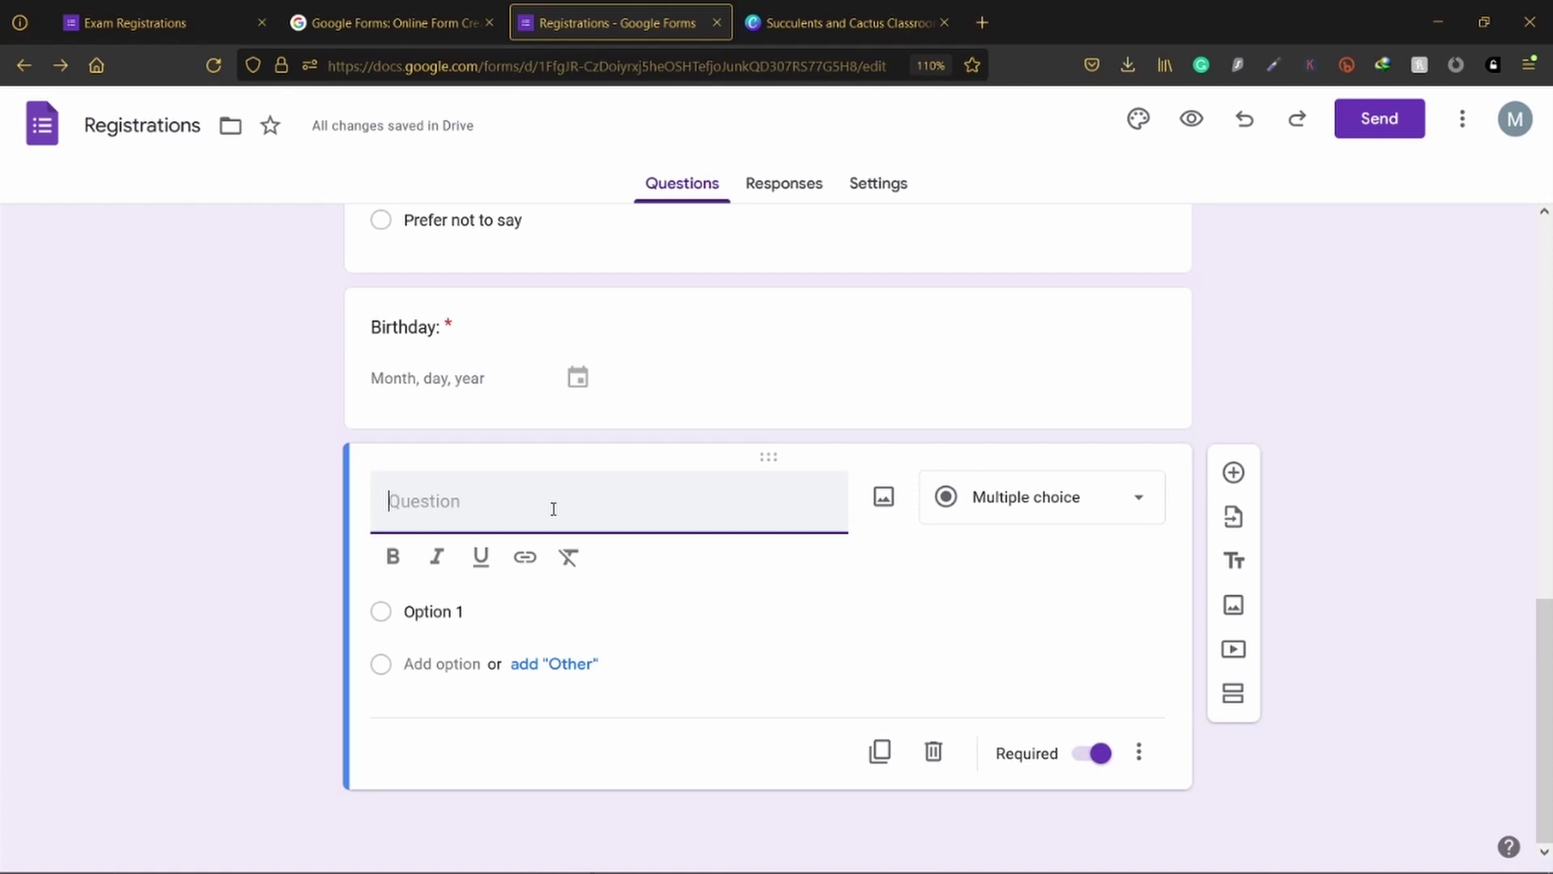
text(Pr)
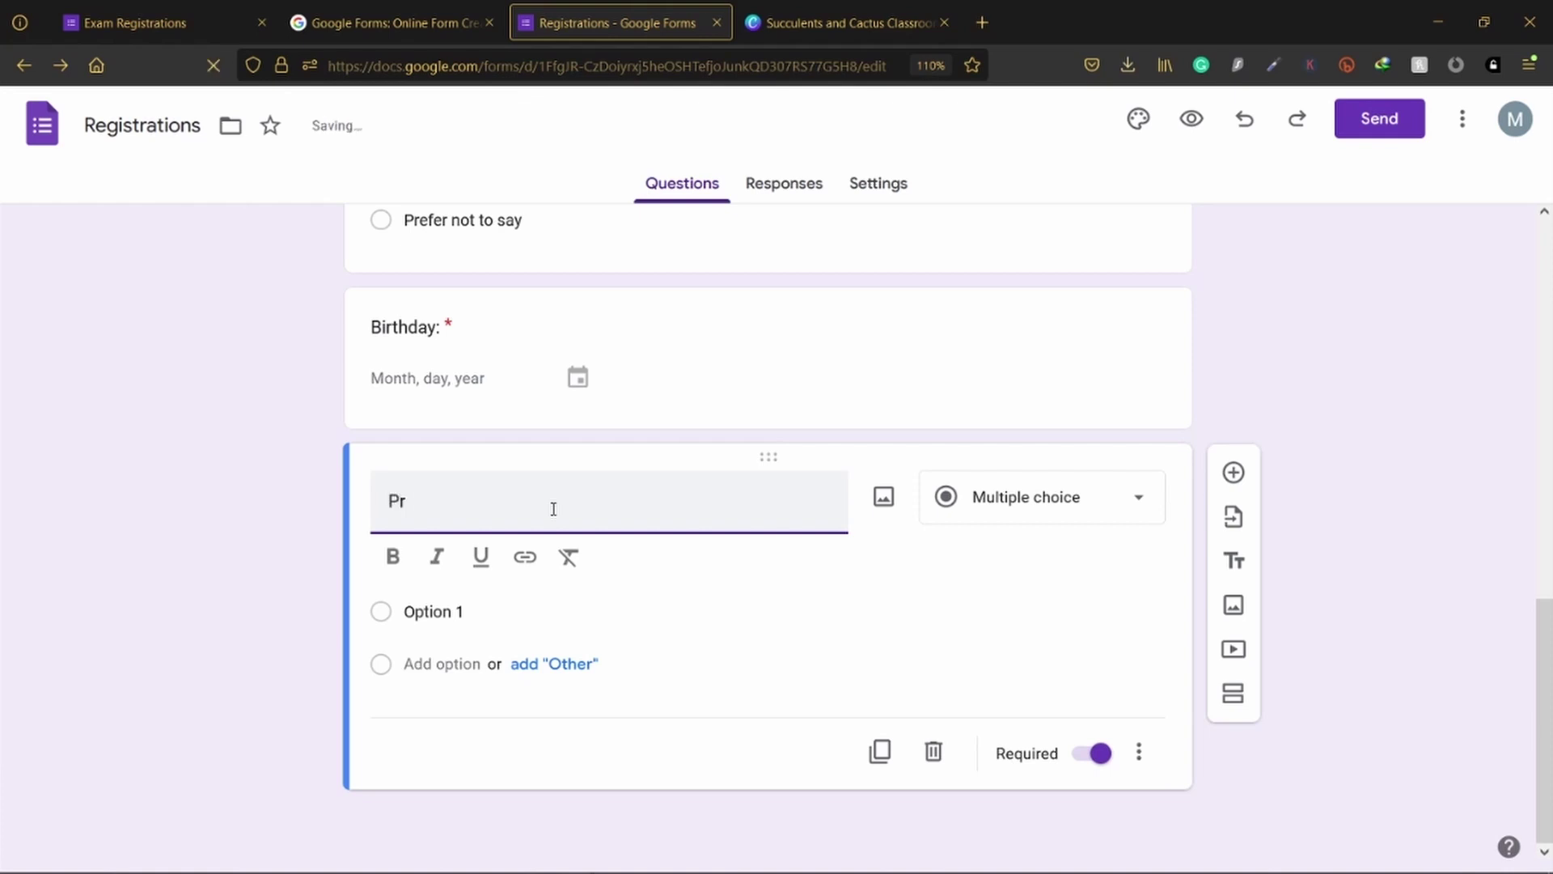
text(oice)
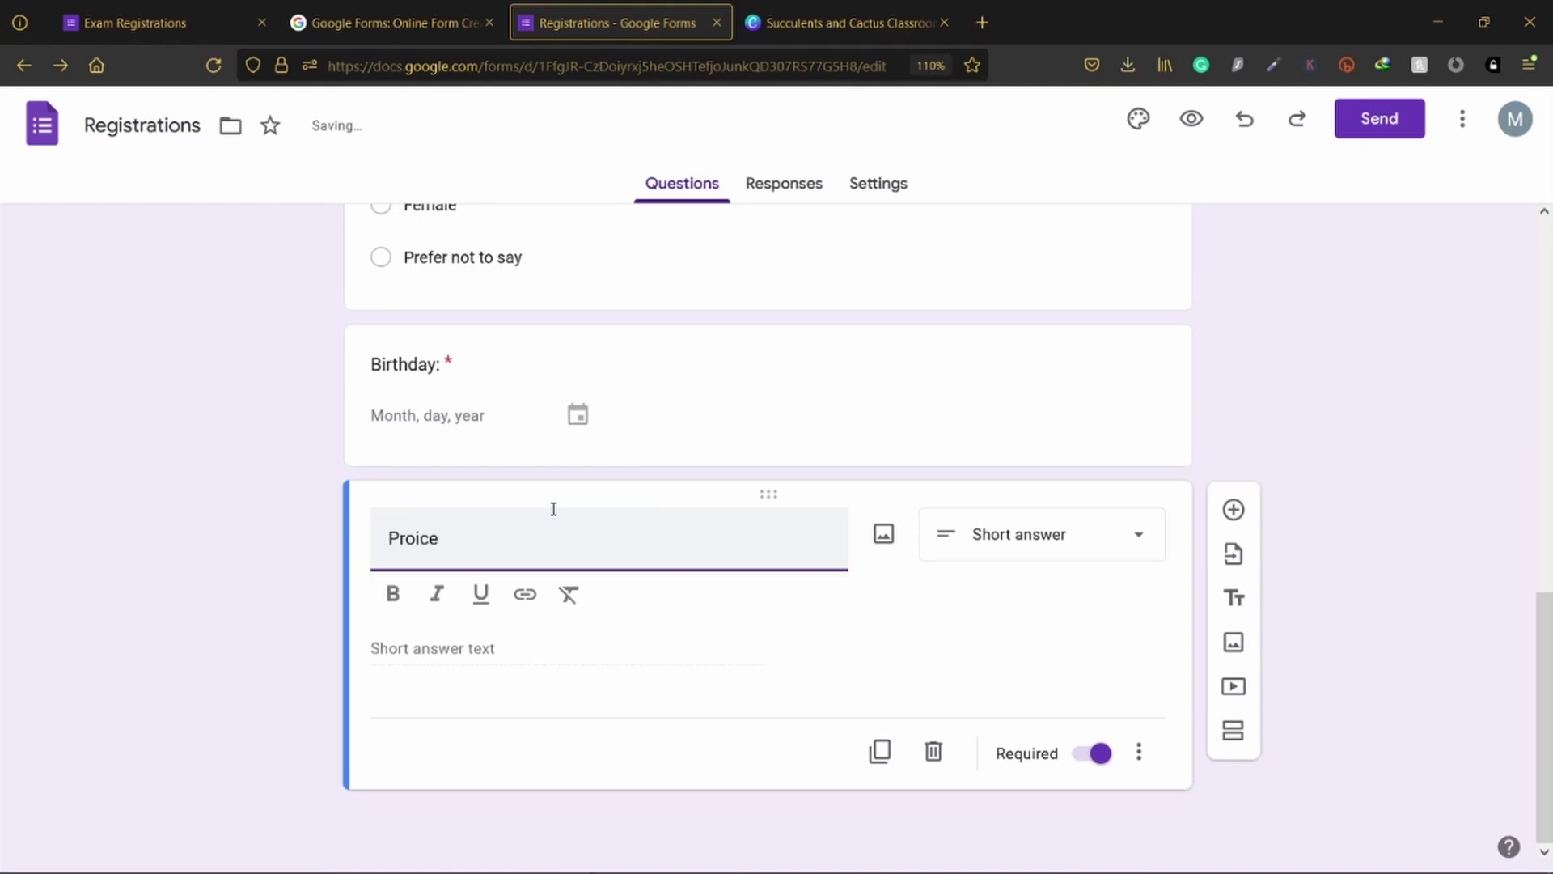
Step: Correct the title to 'Province that your branch is located:' and make it a Dropdown
key(BackSpace)
key(BackSpace)
key(BackSpace)
text(vince that)
text( t)
key(BackSpace)
text(your branch is)
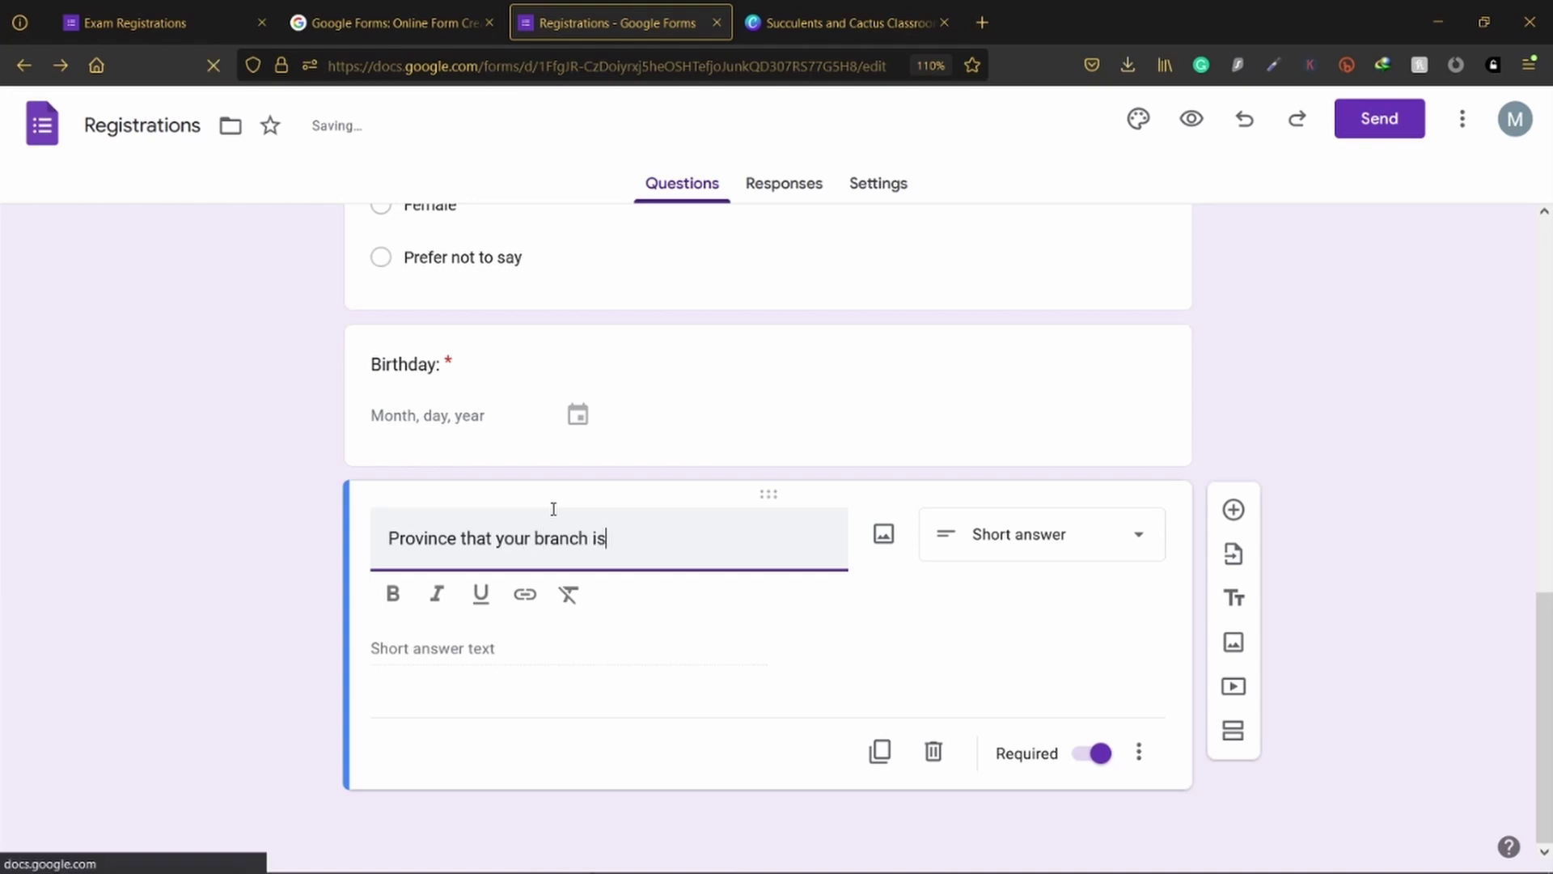
text( located:)
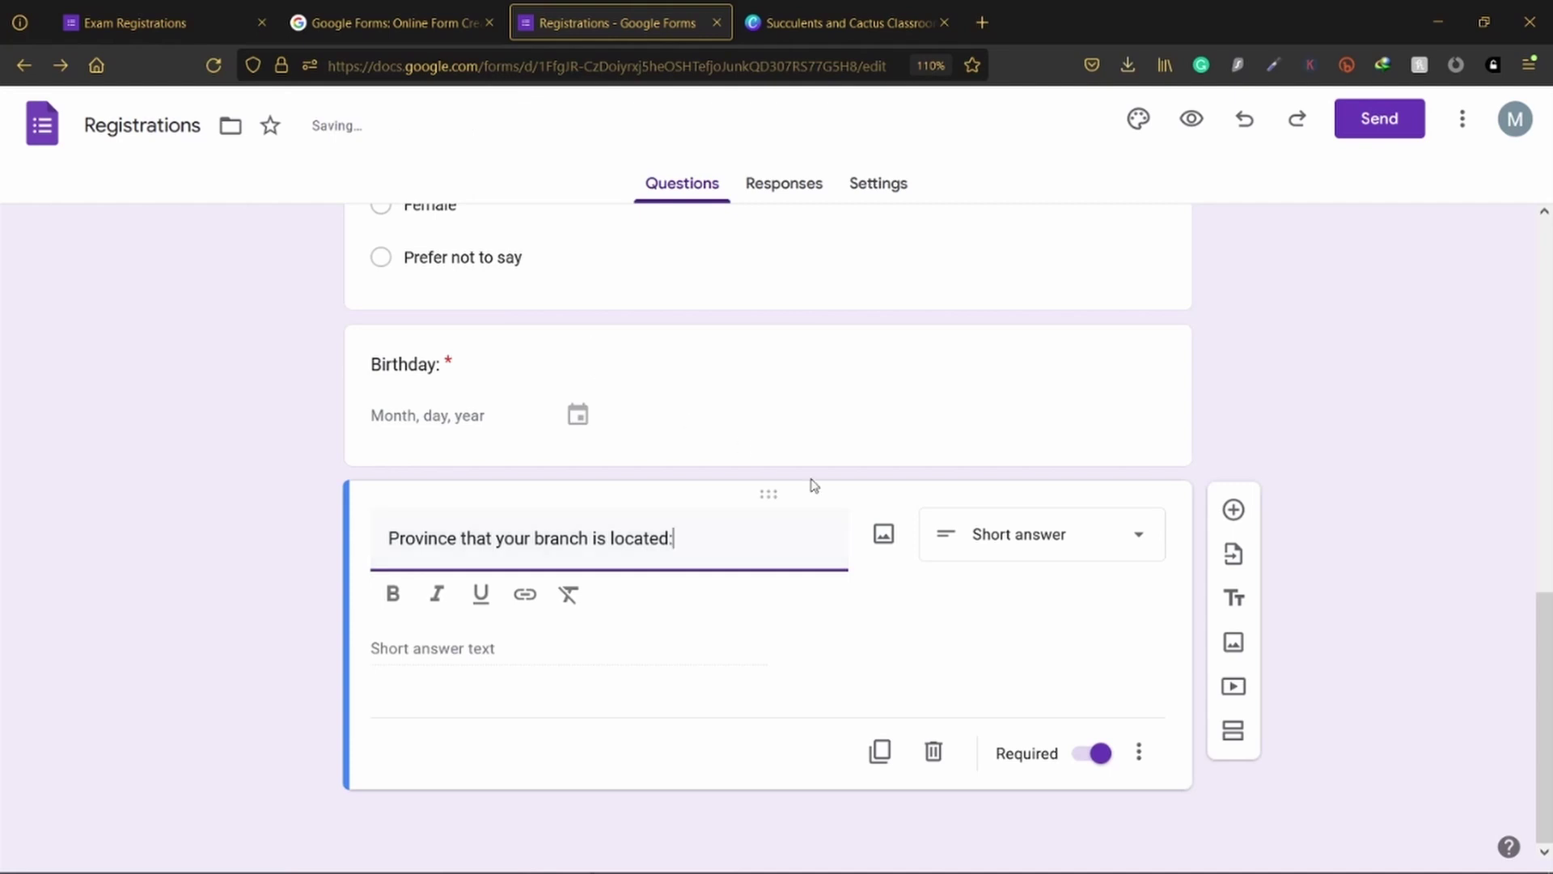
click(1048, 550)
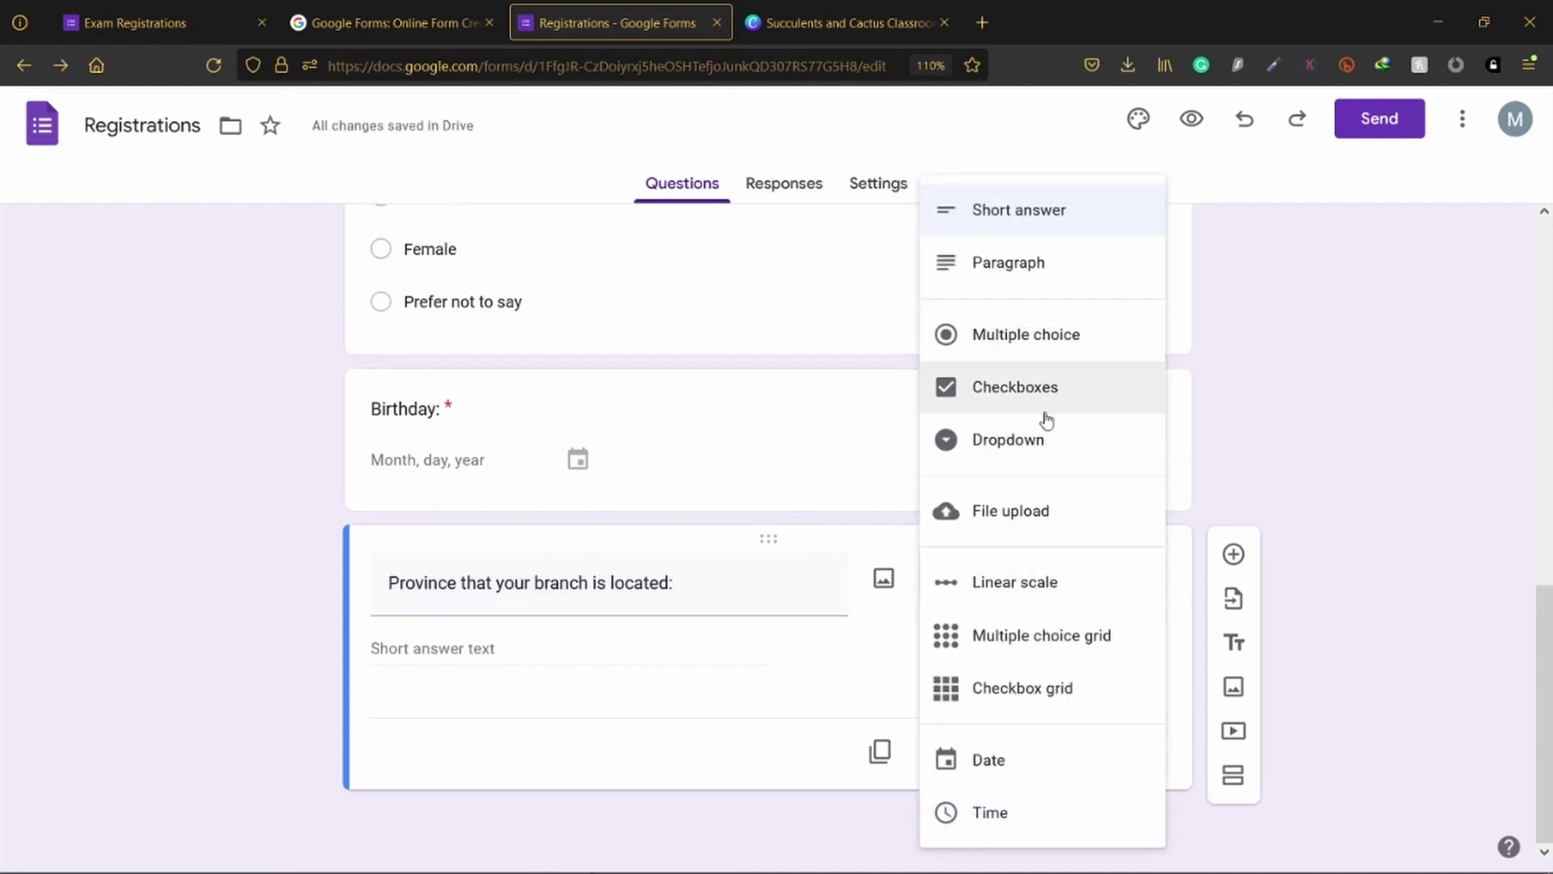
click(1035, 445)
Step: Enter the options Western, Central, North Central and Southern Province
click(464, 650)
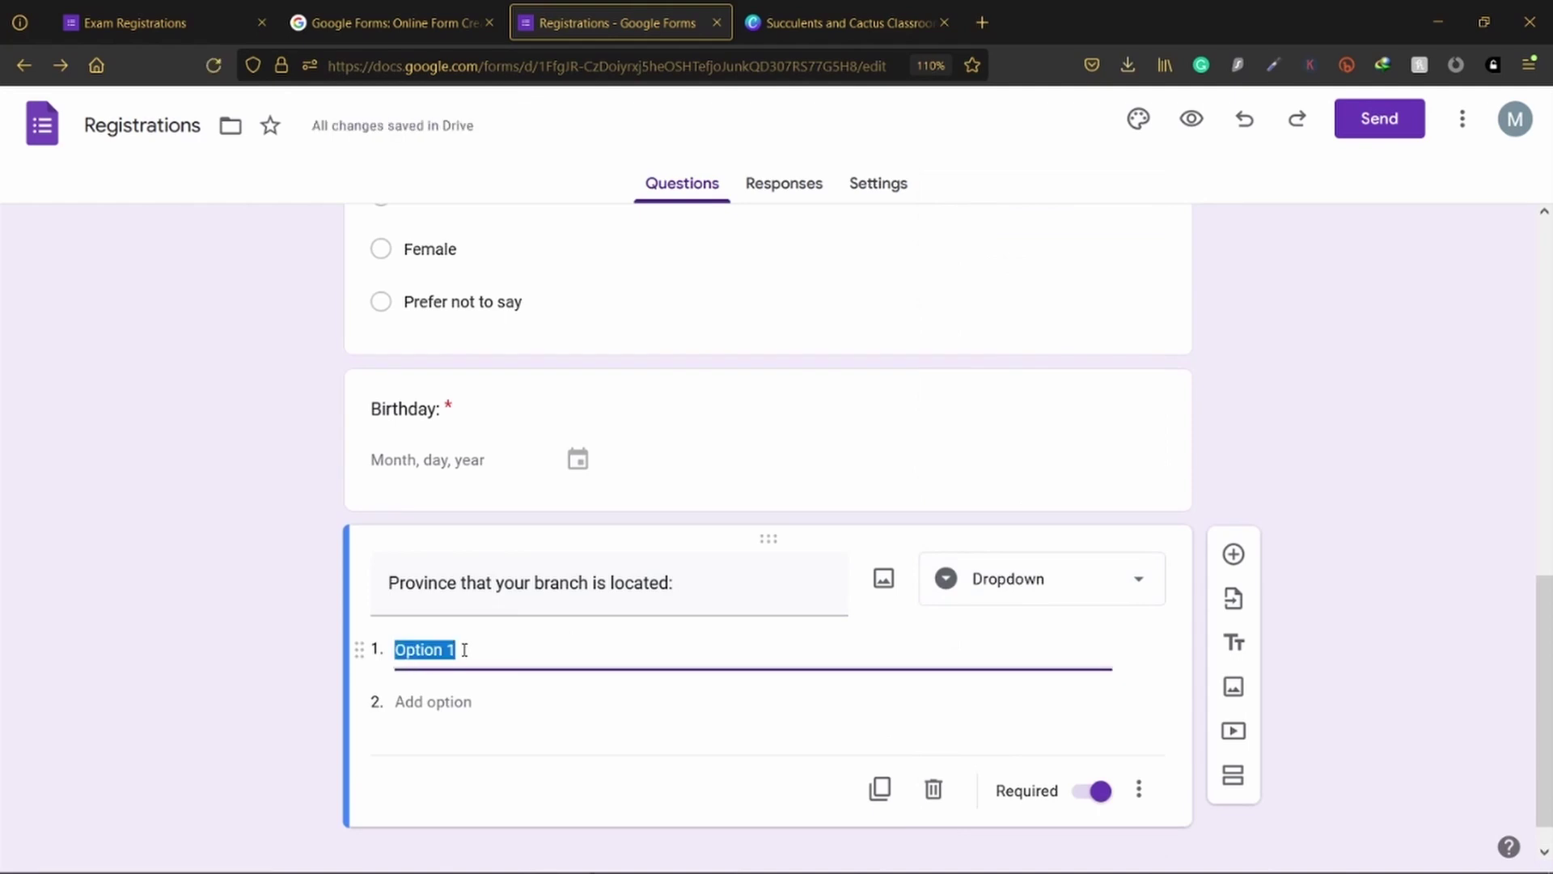
text(Wester)
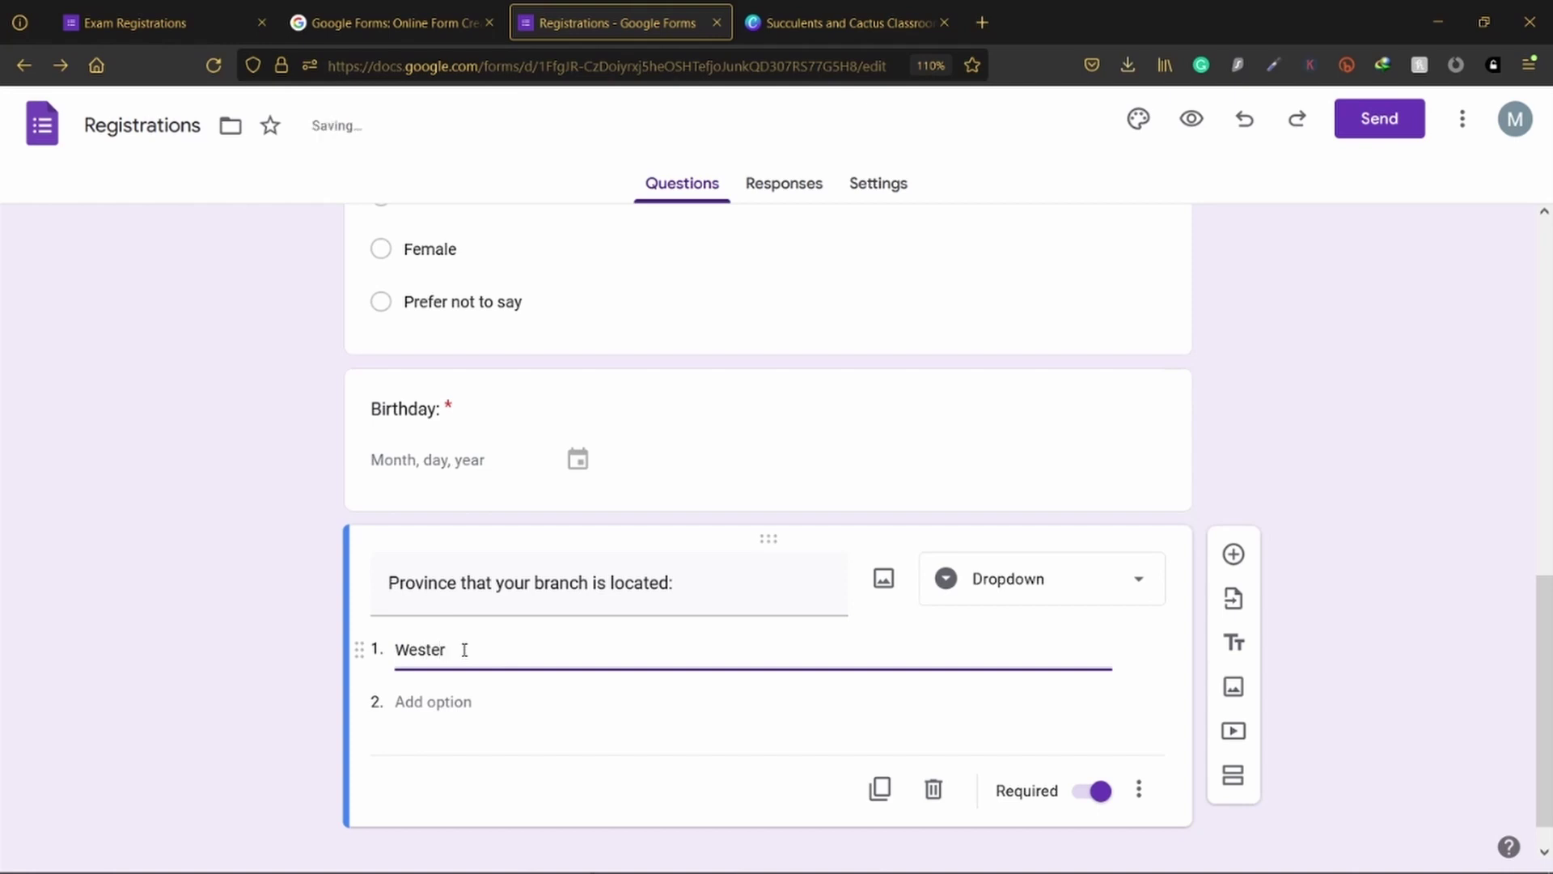
text(n Province)
click(429, 699)
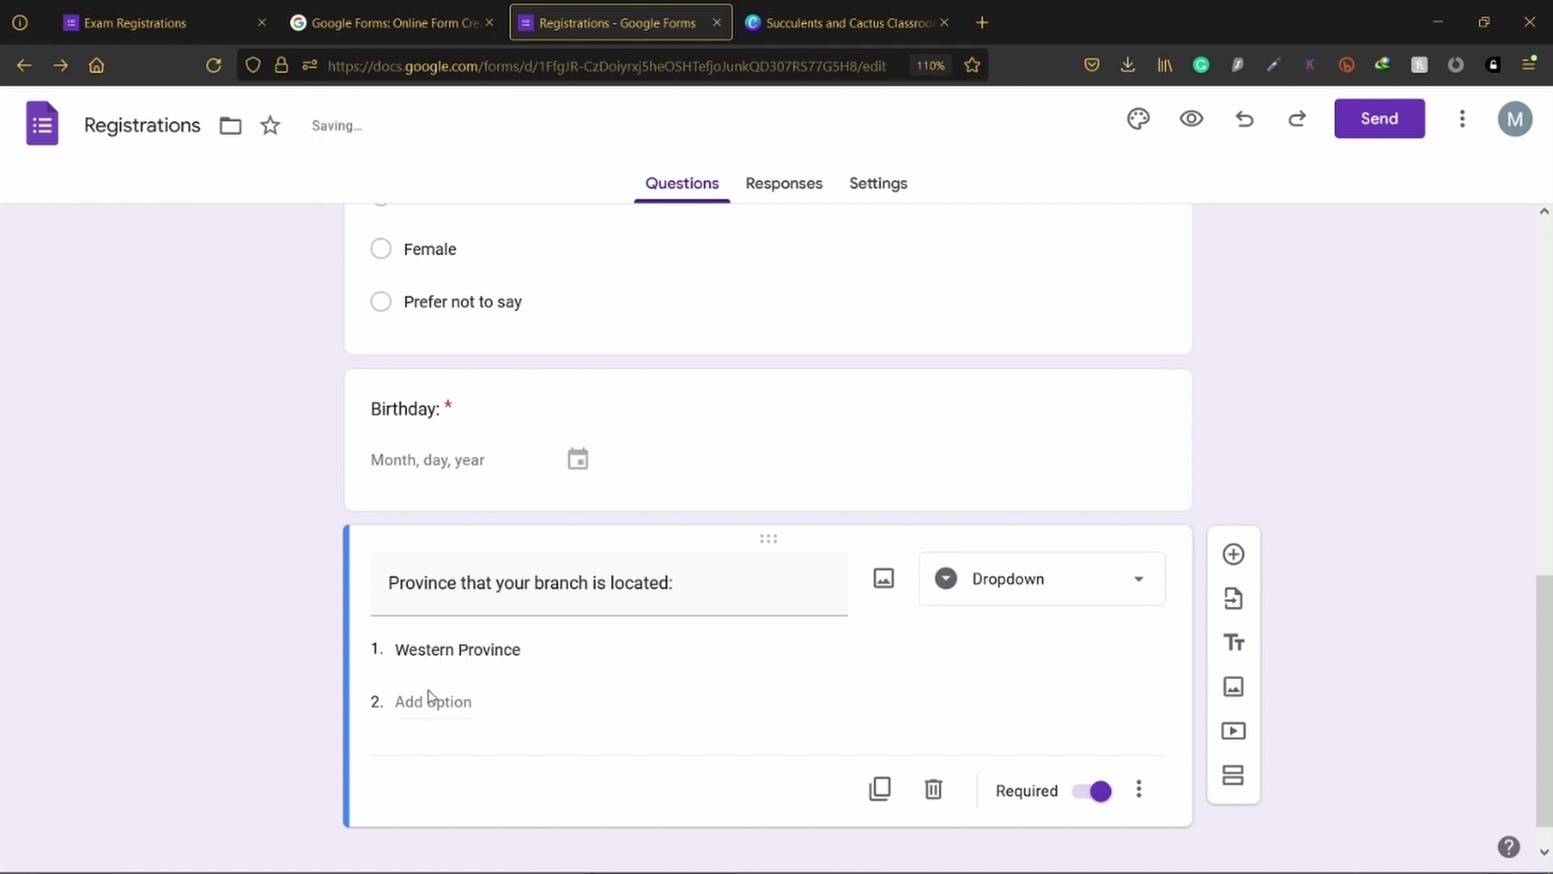
click(418, 701)
text(Centr)
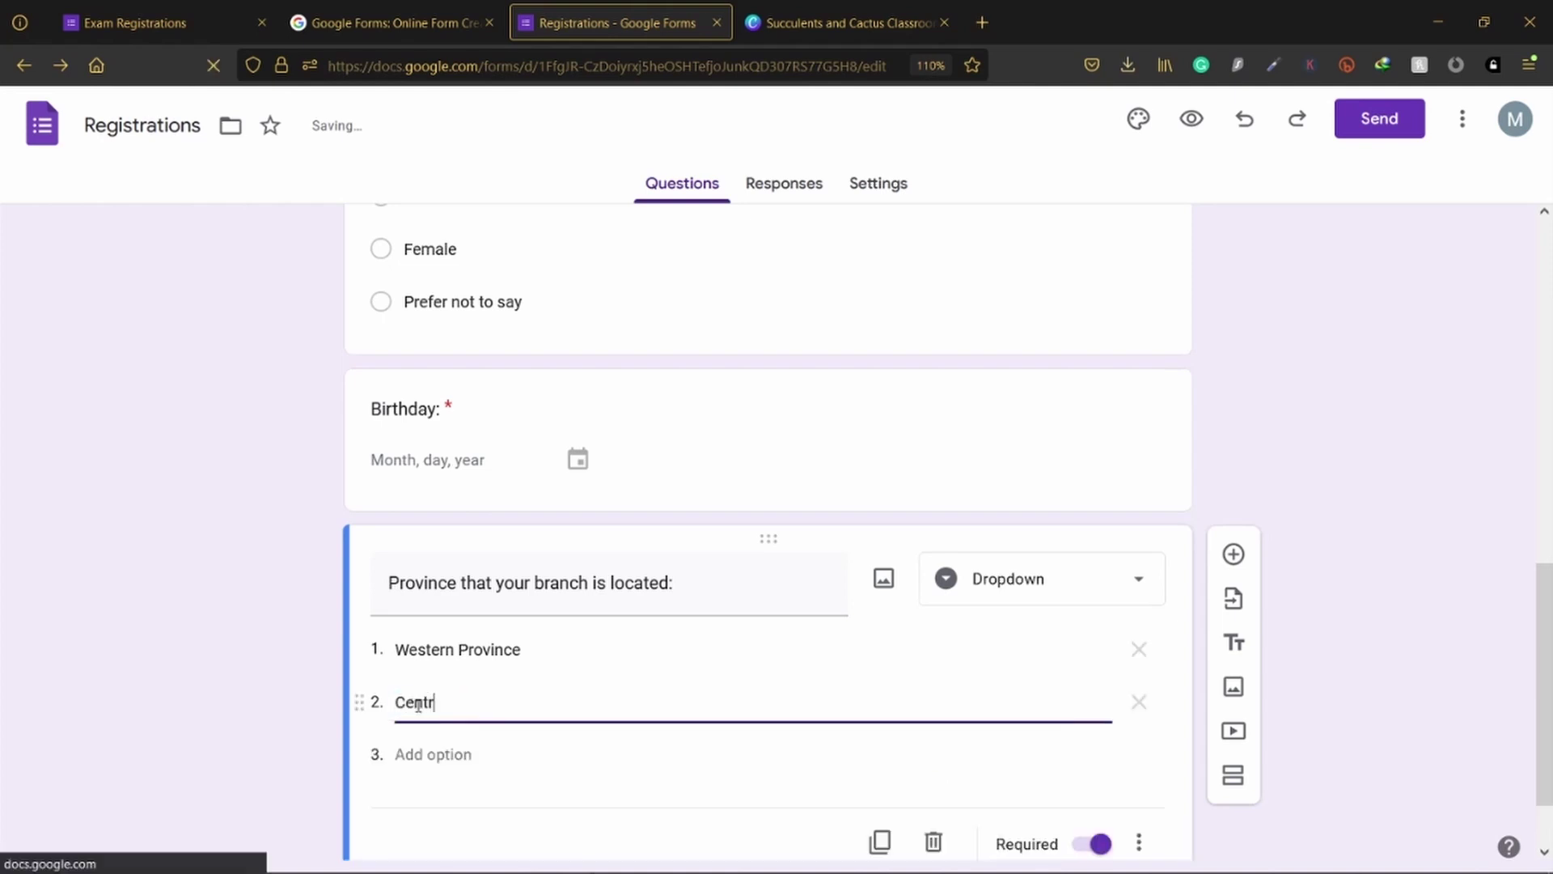
text(al Provi)
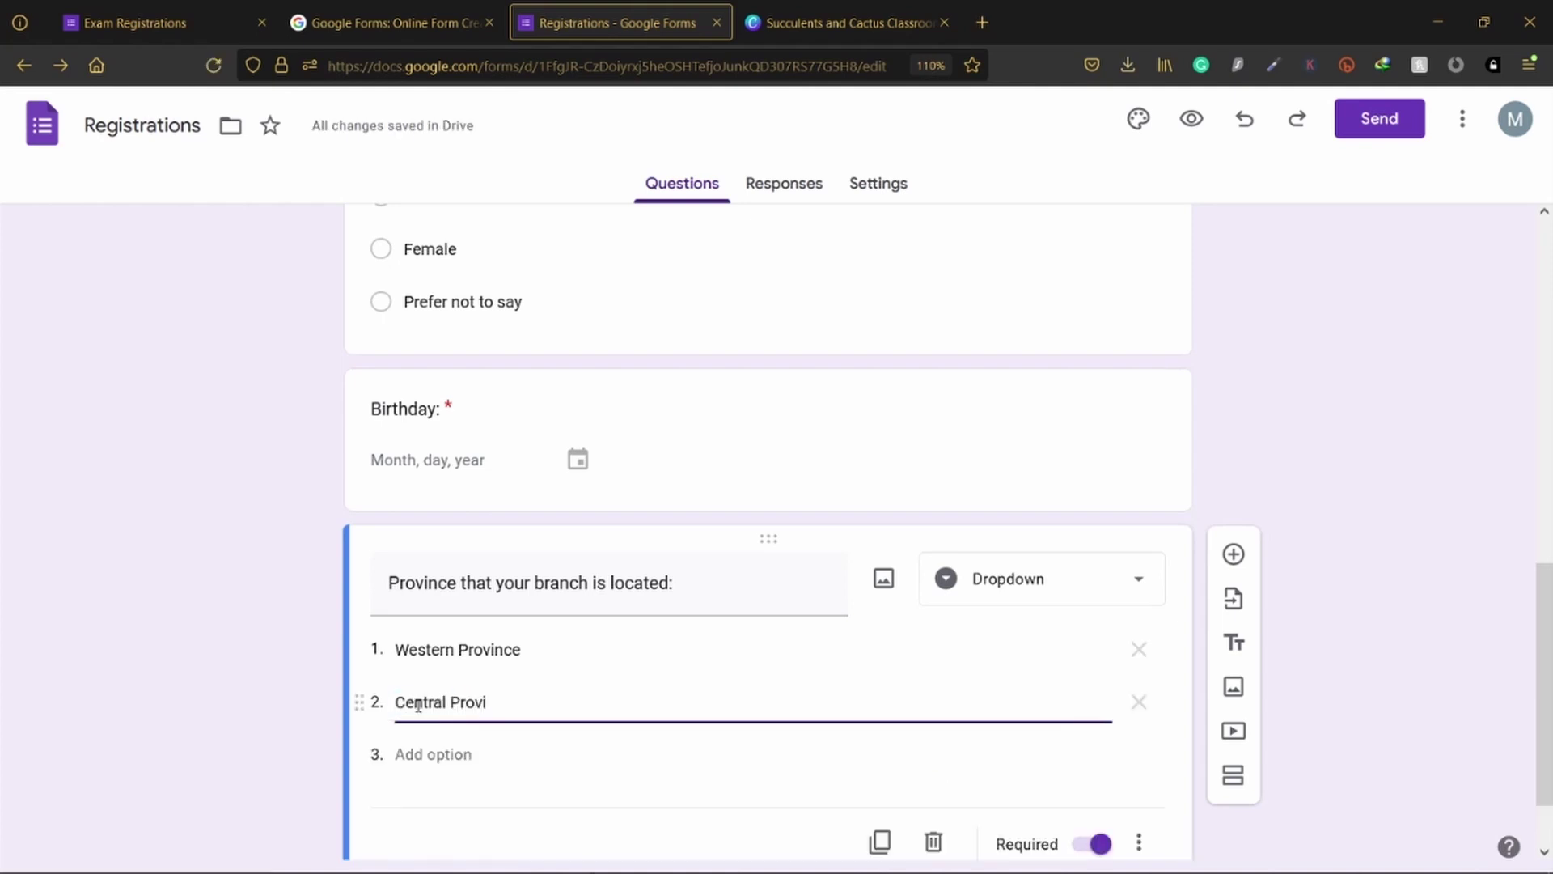
text(nce)
click(419, 754)
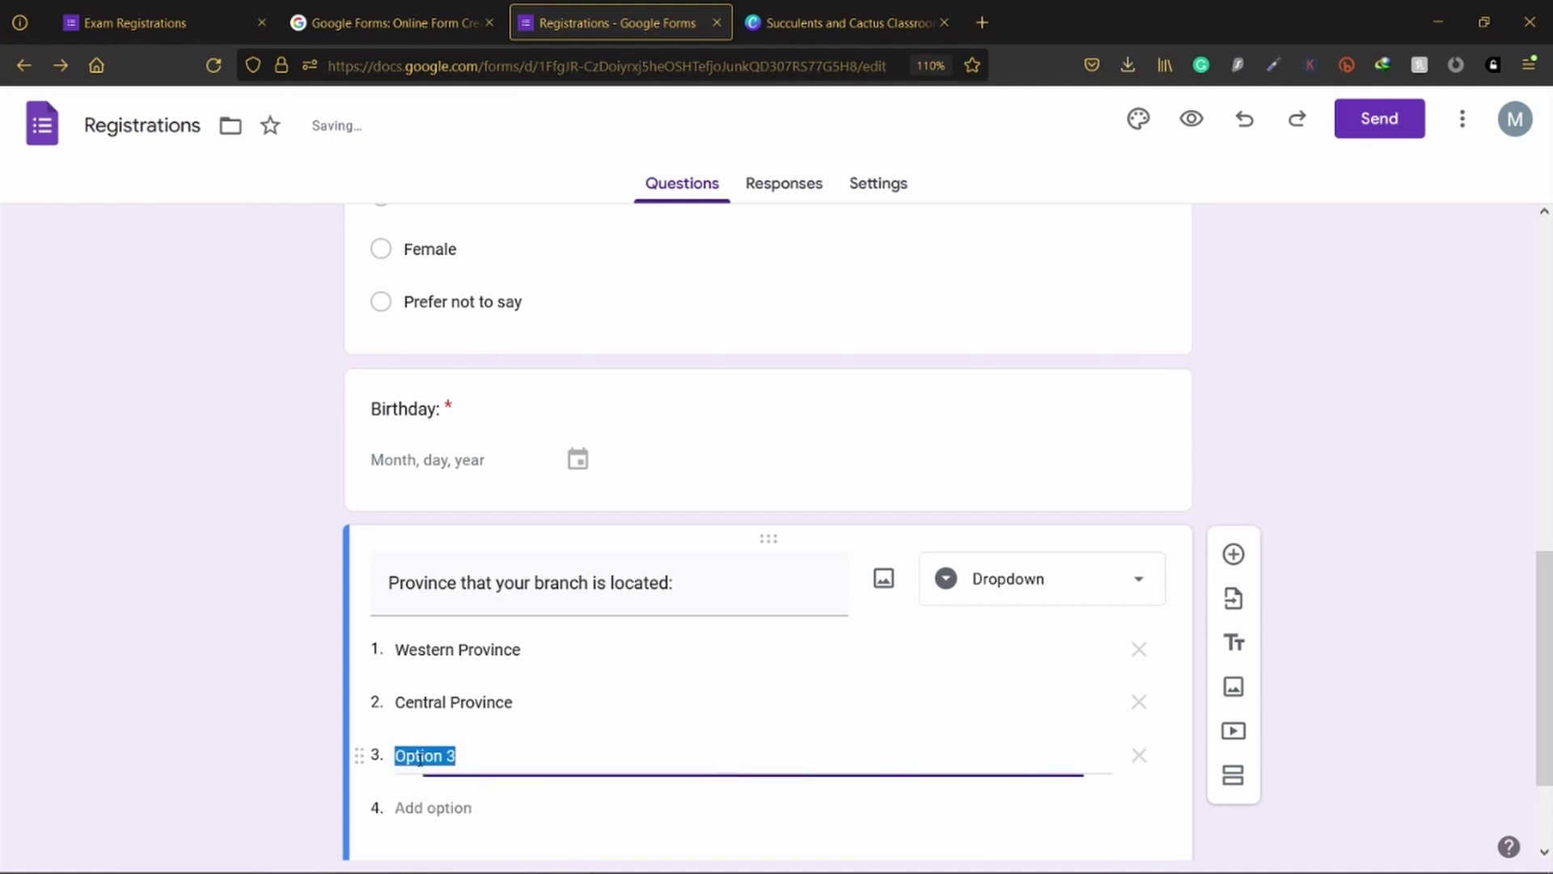
text(Nort)
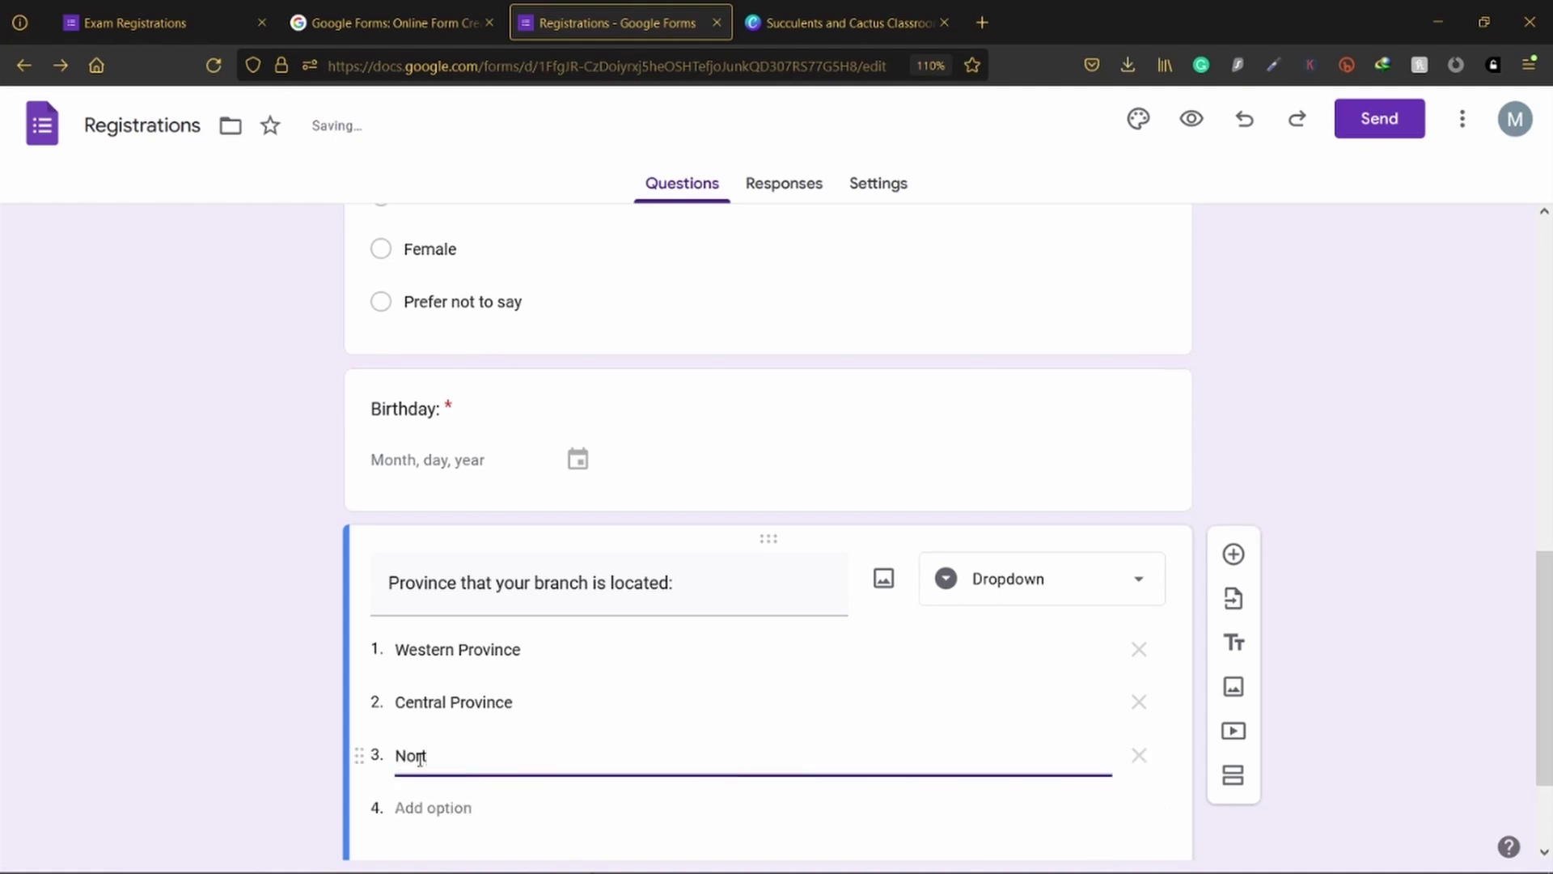
text(h Central Province)
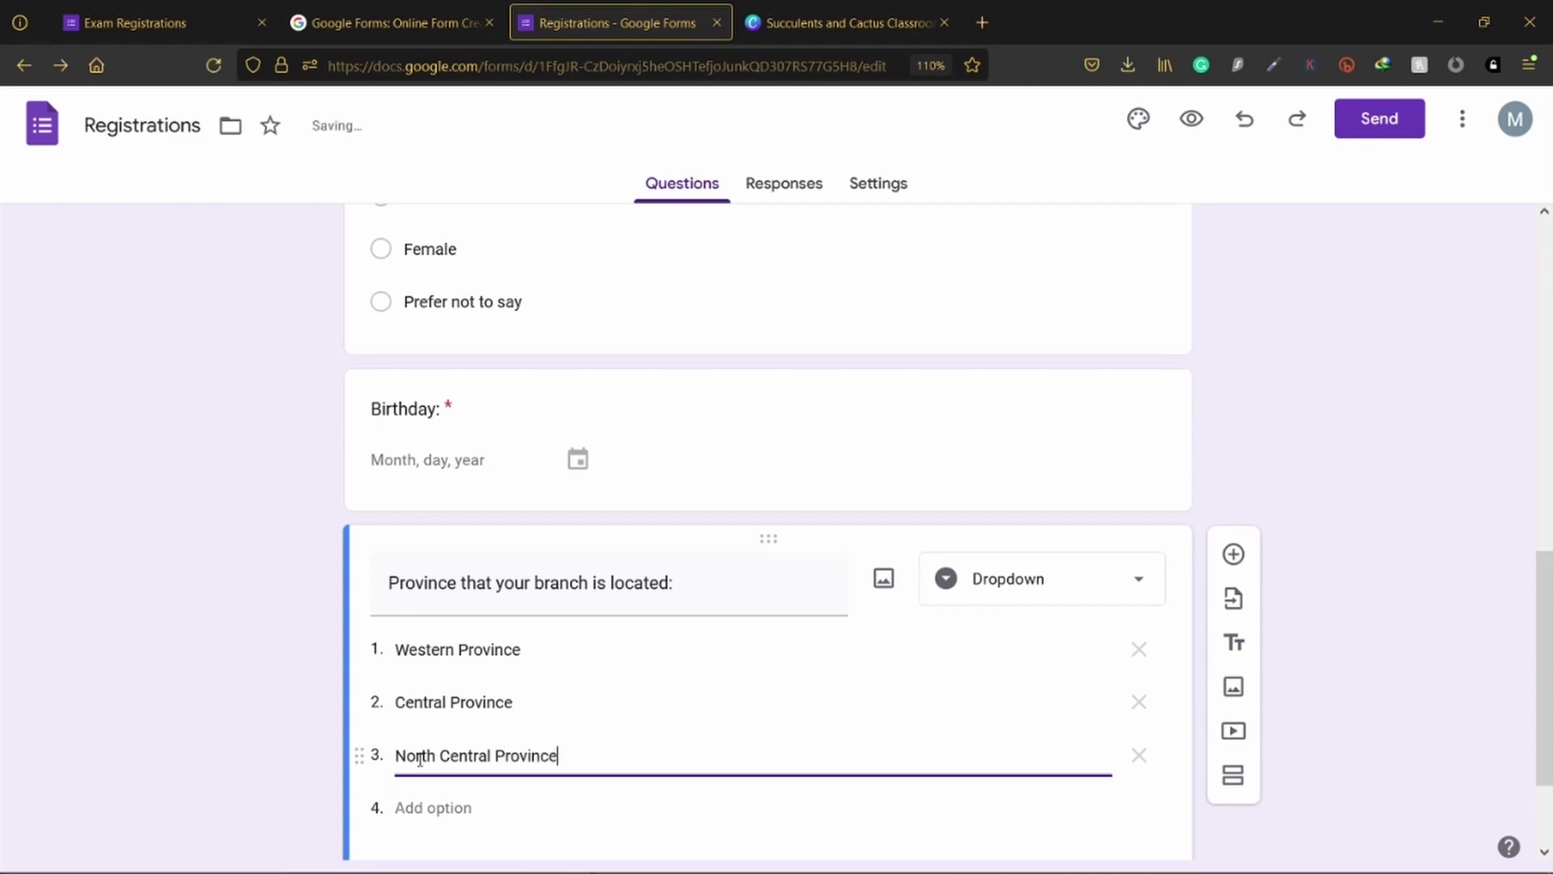
scroll(429, 744, down, 2)
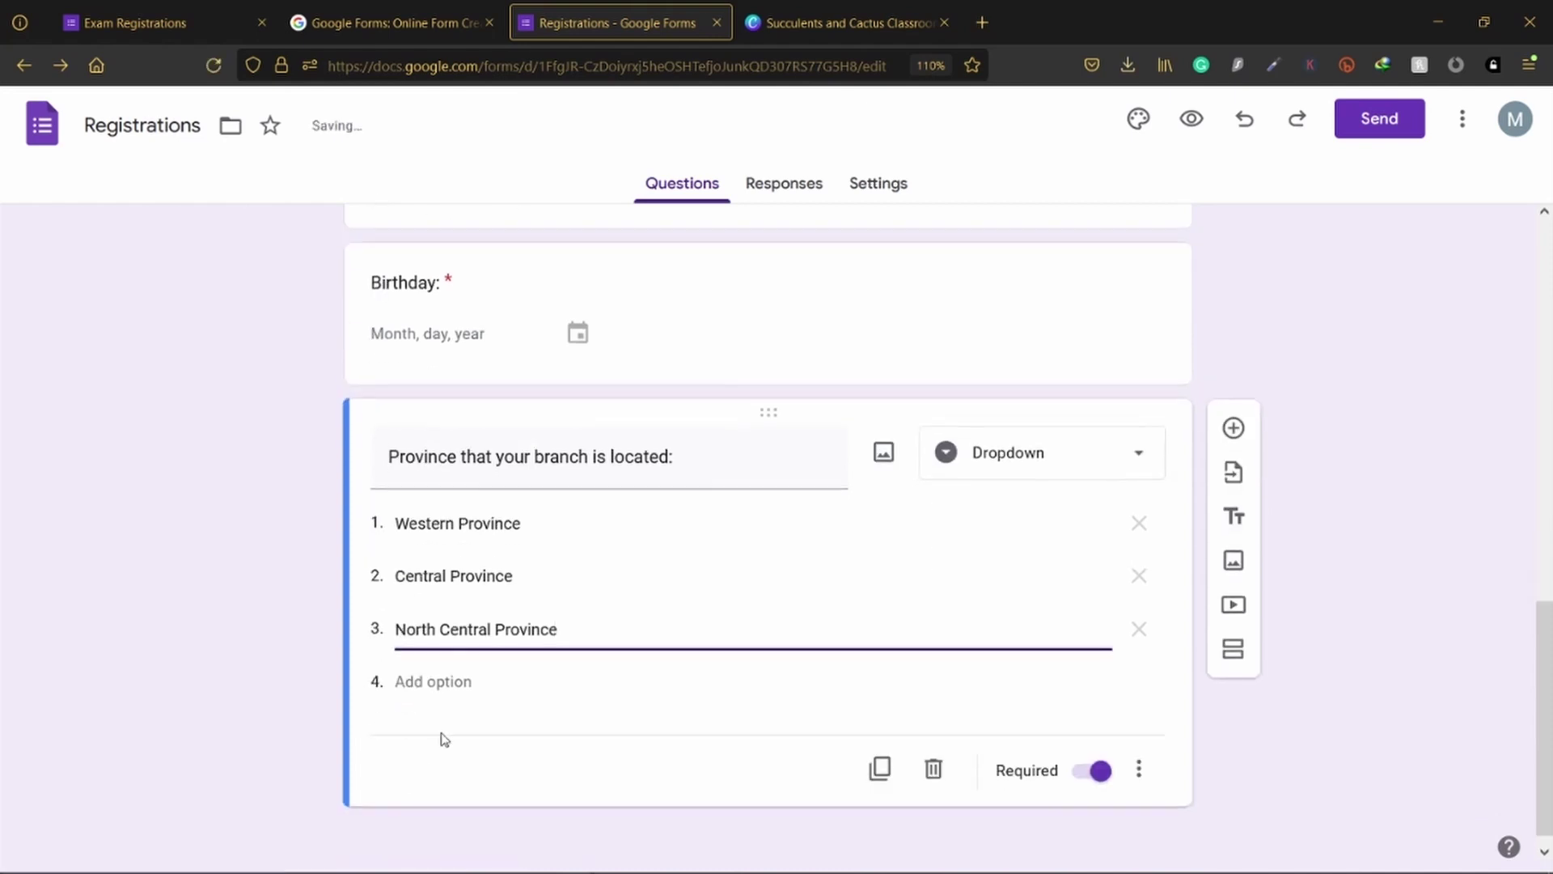
click(437, 681)
text(S)
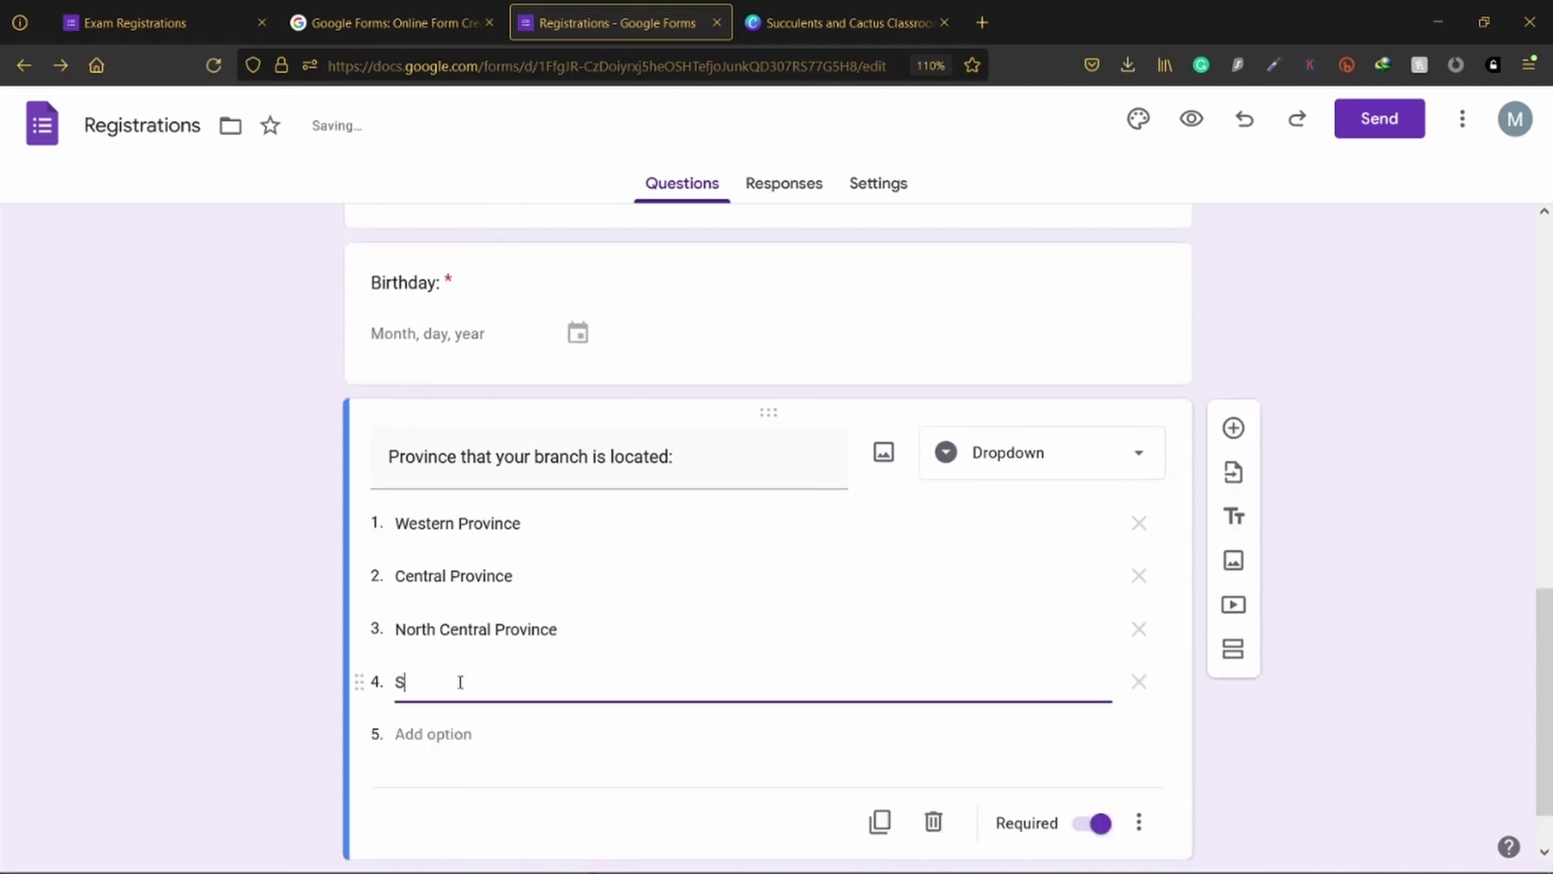
text(outhern Province)
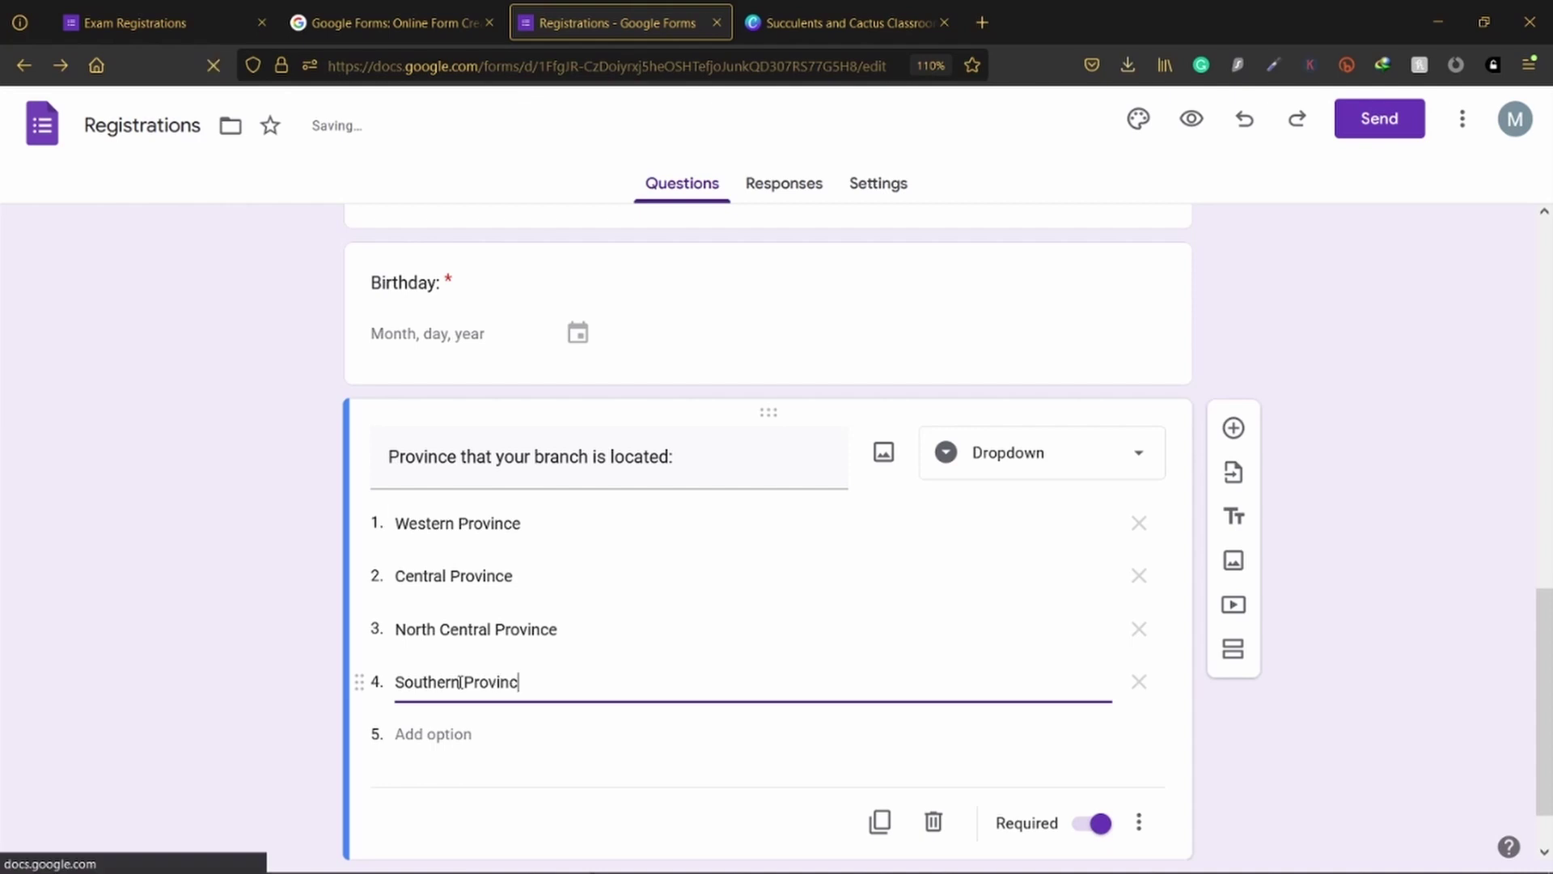
click(276, 627)
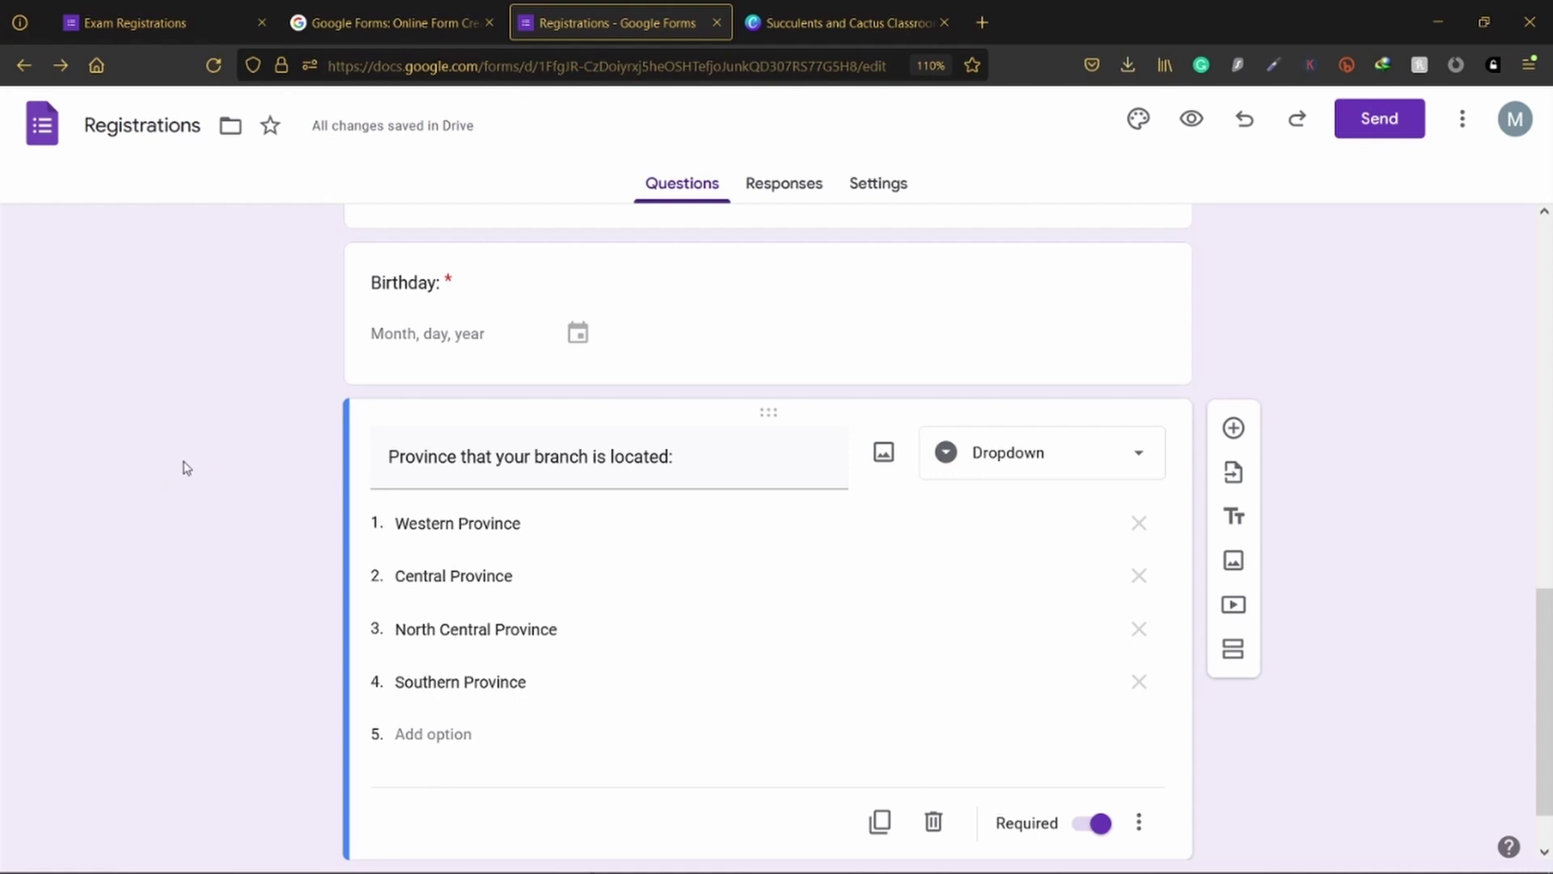
scroll(186, 467, down, 1)
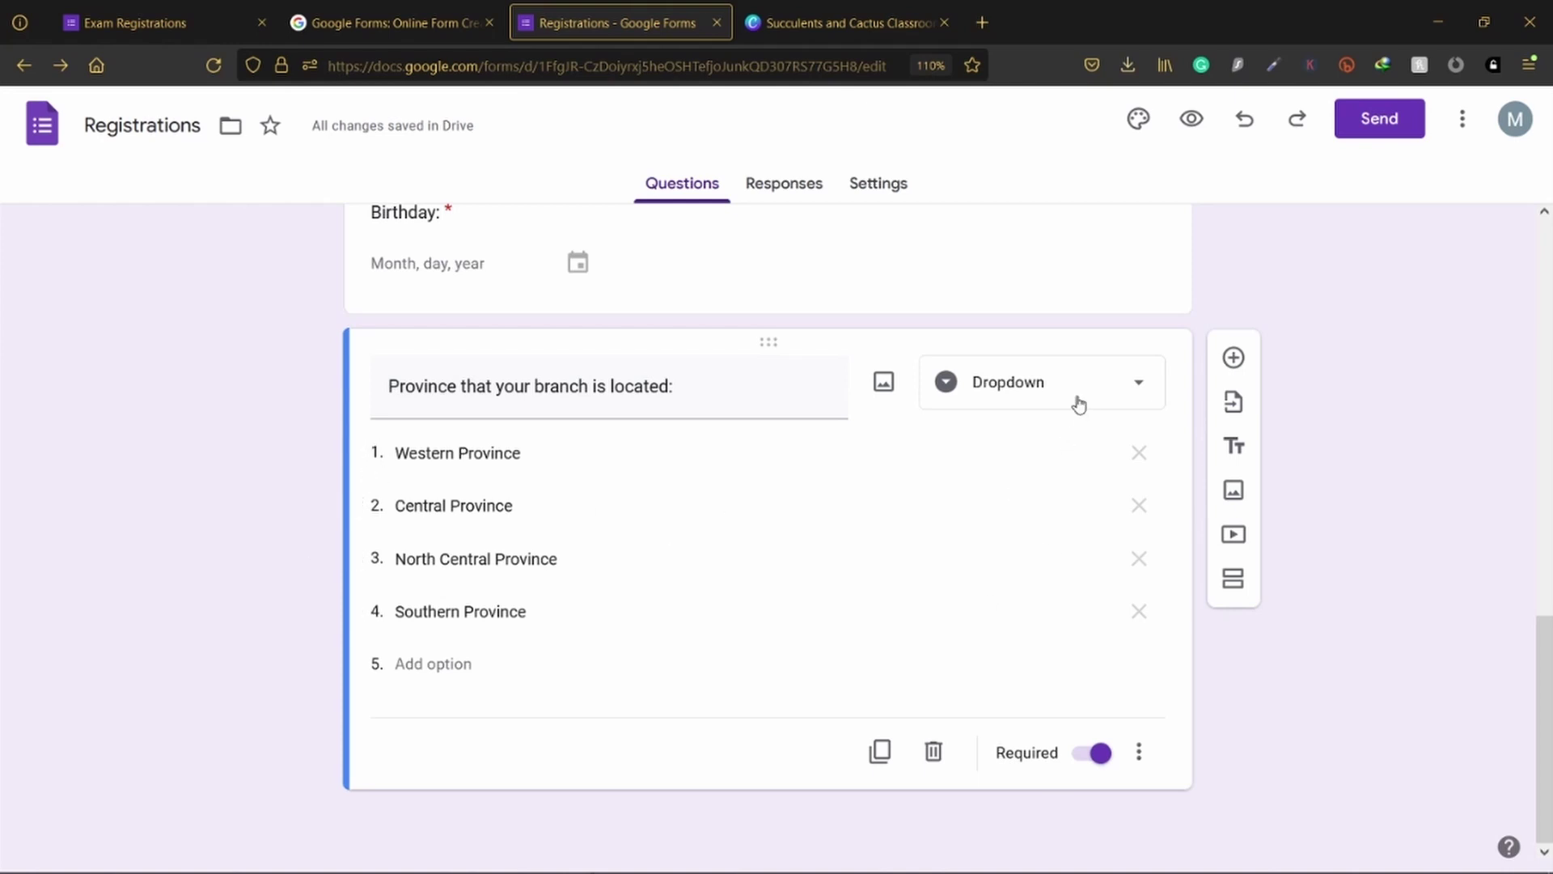
scroll(908, 358, up, 5)
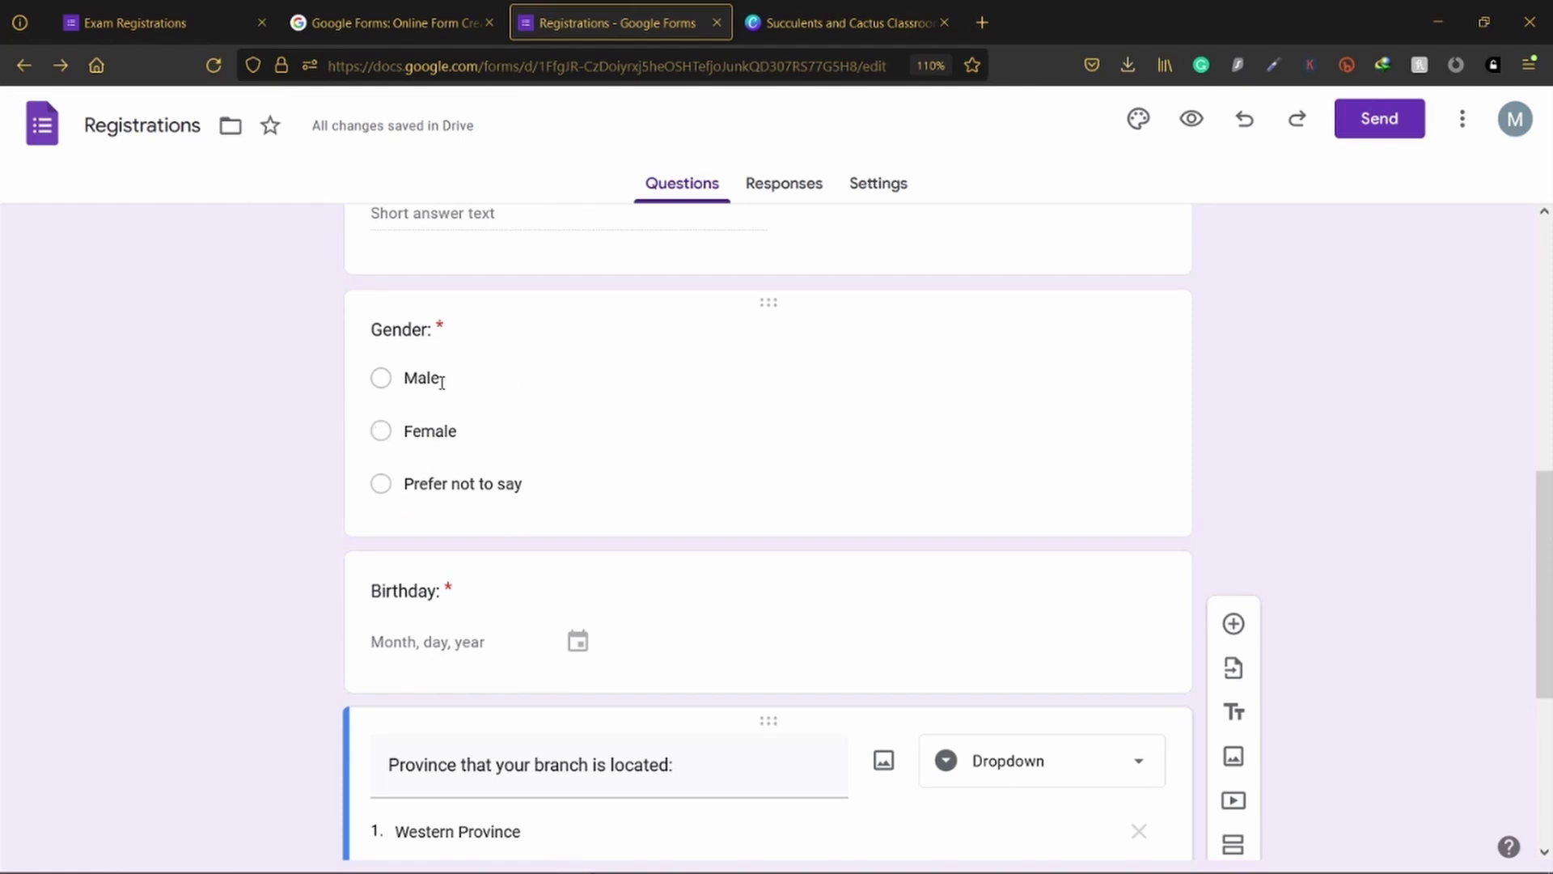
scroll(569, 430, down, 5)
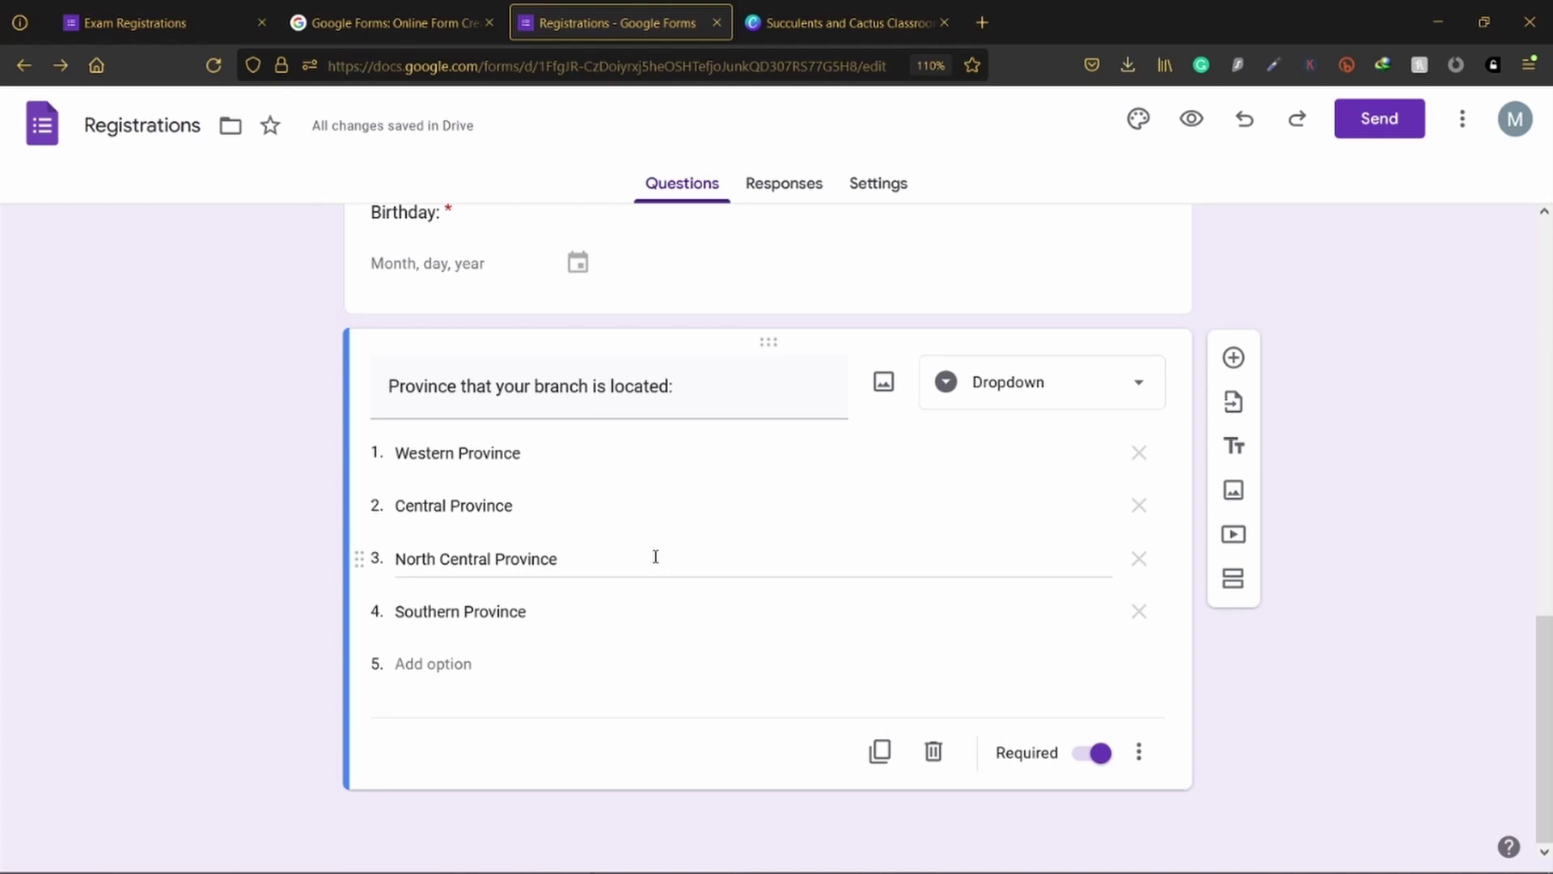
scroll(848, 428, up, 5)
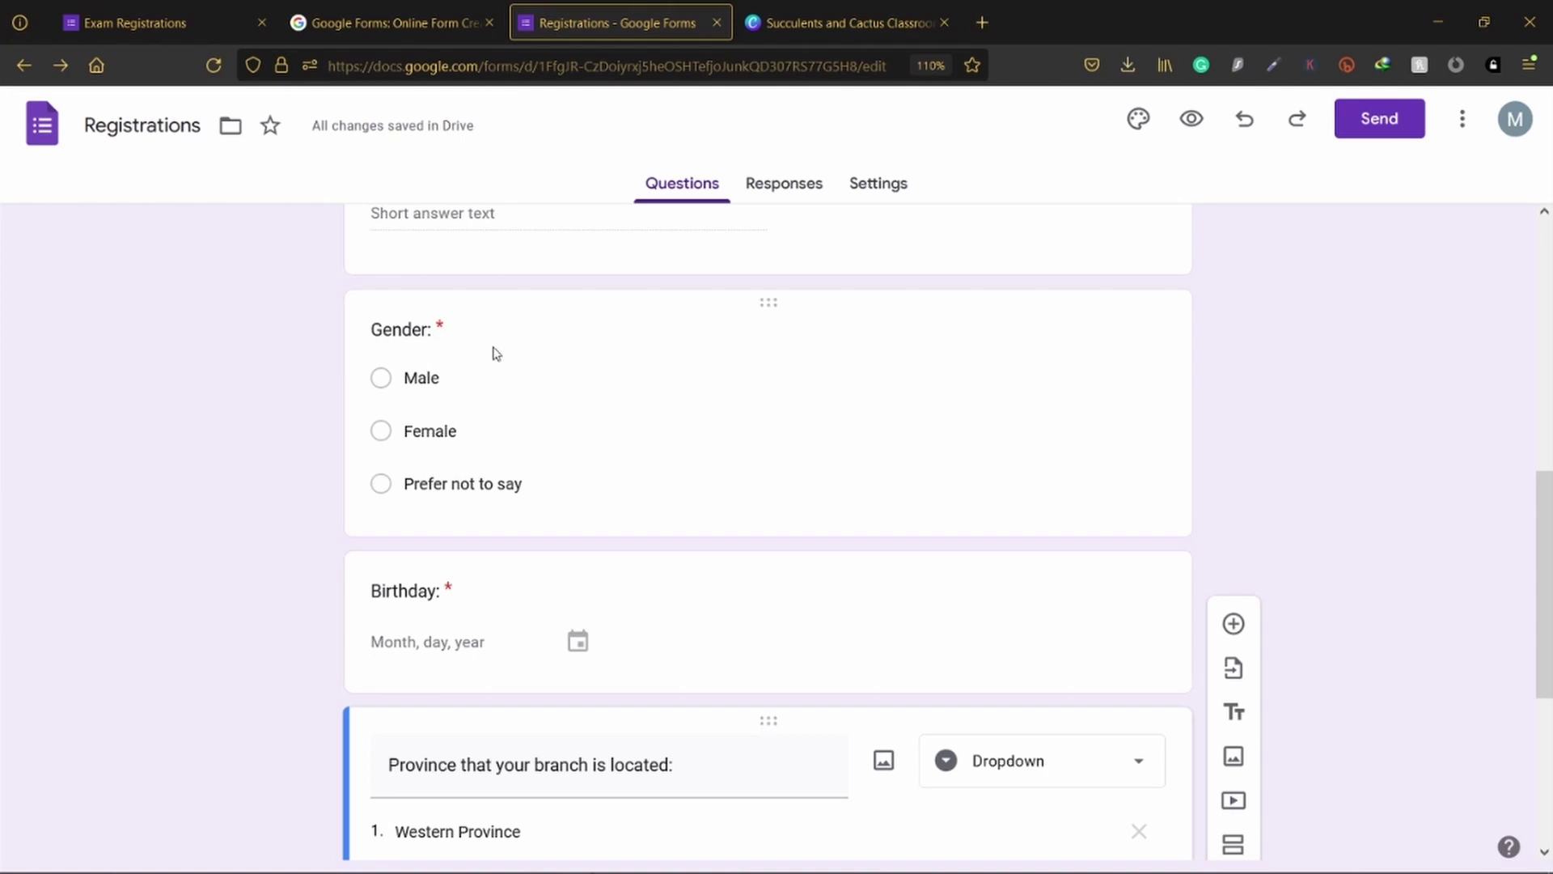
scroll(503, 353, down, 5)
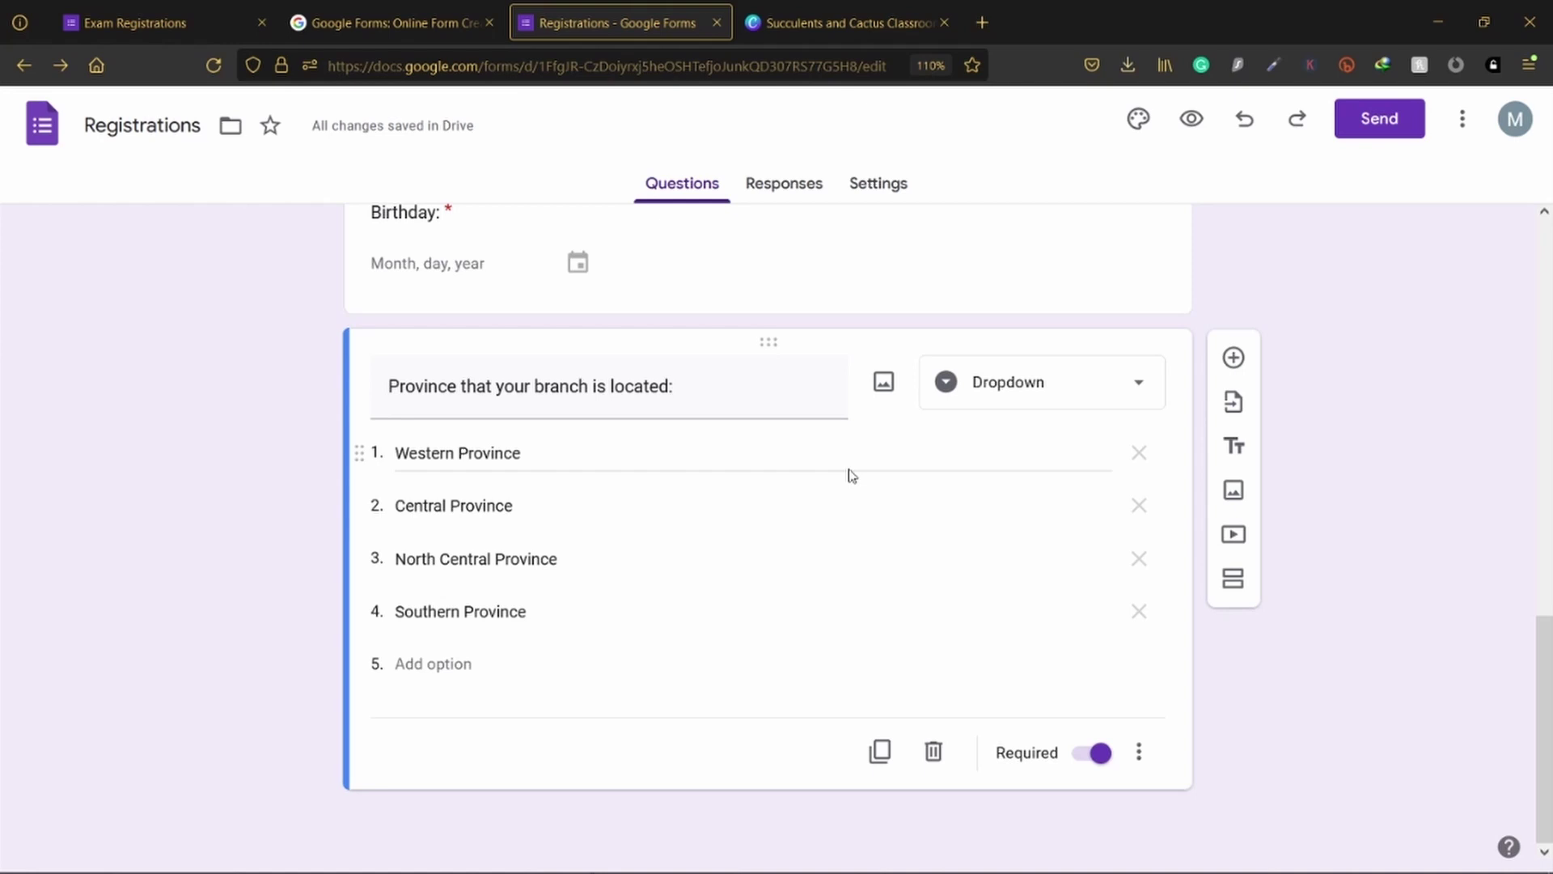
Step: Add a Checkboxes question titled 'Exams that you want to register:'
click(1233, 356)
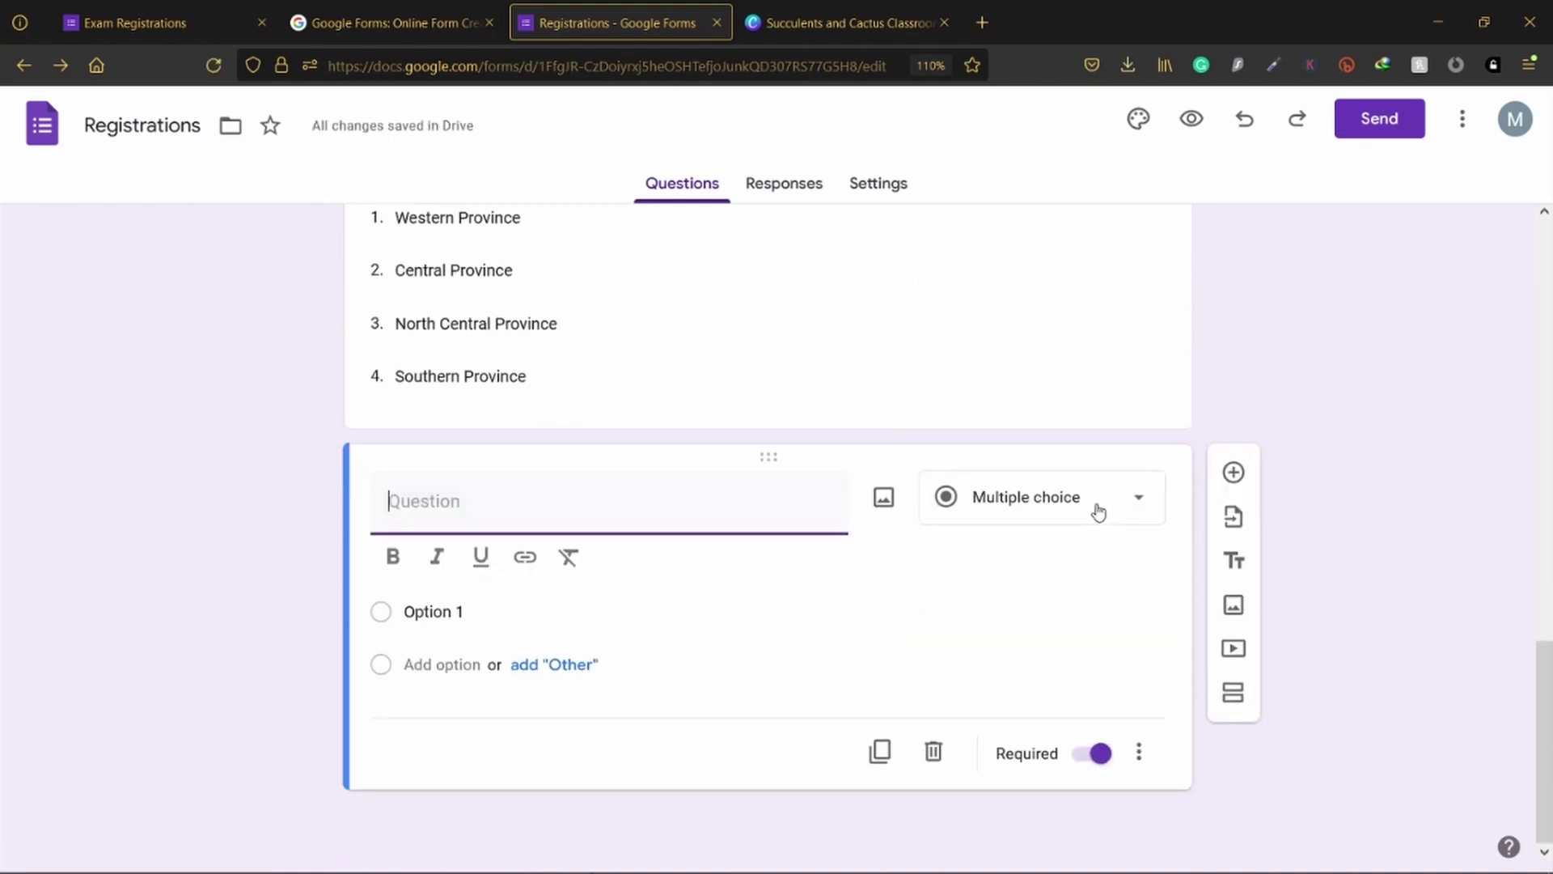
click(1099, 512)
click(1006, 384)
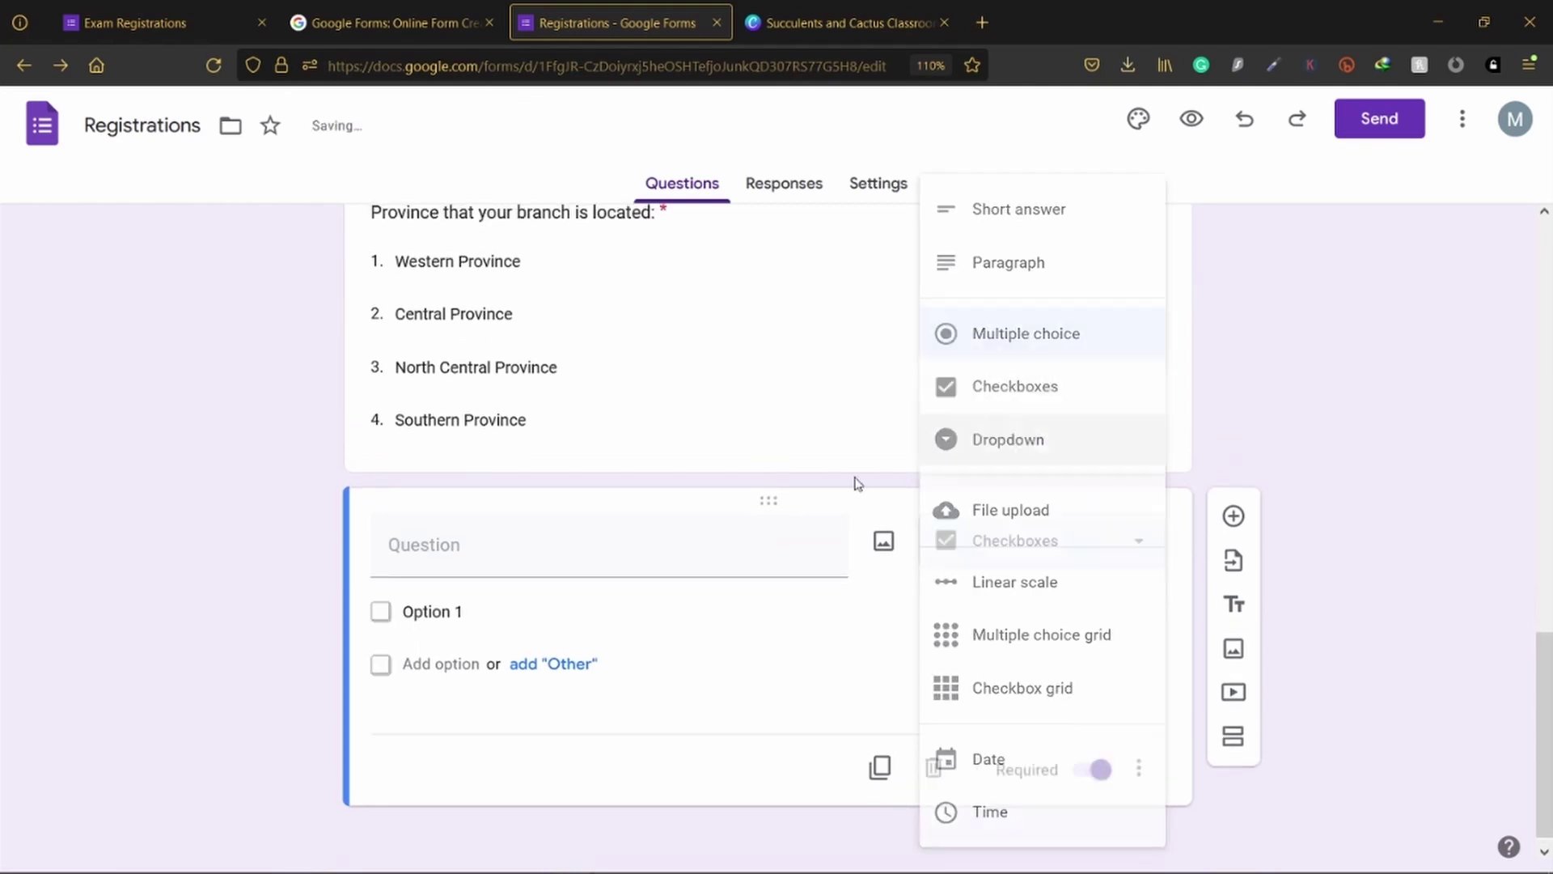
click(643, 538)
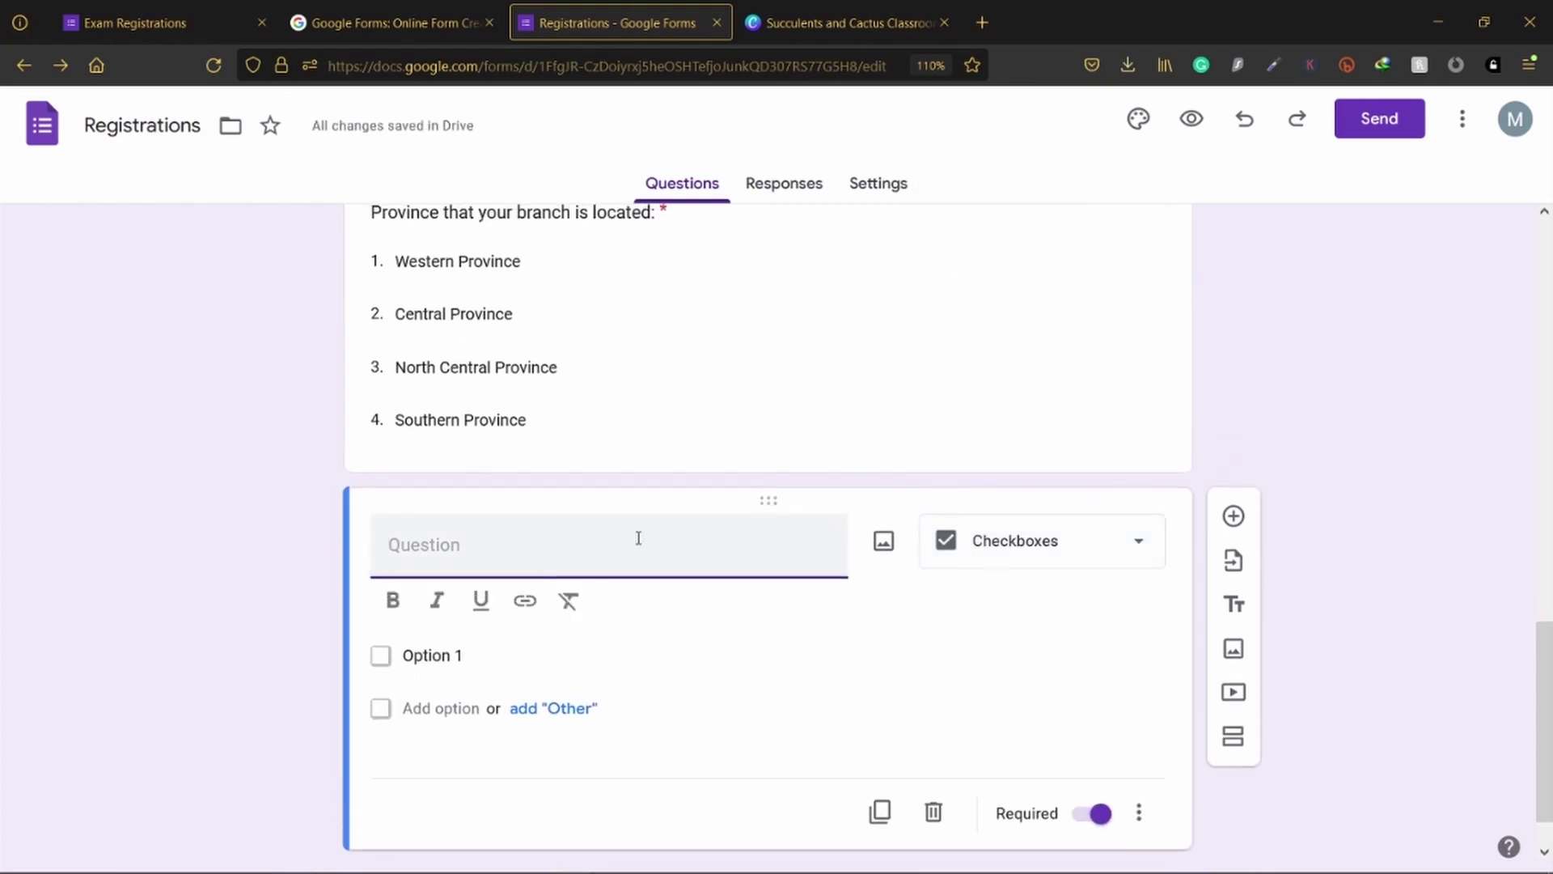
text(Exams that you want )
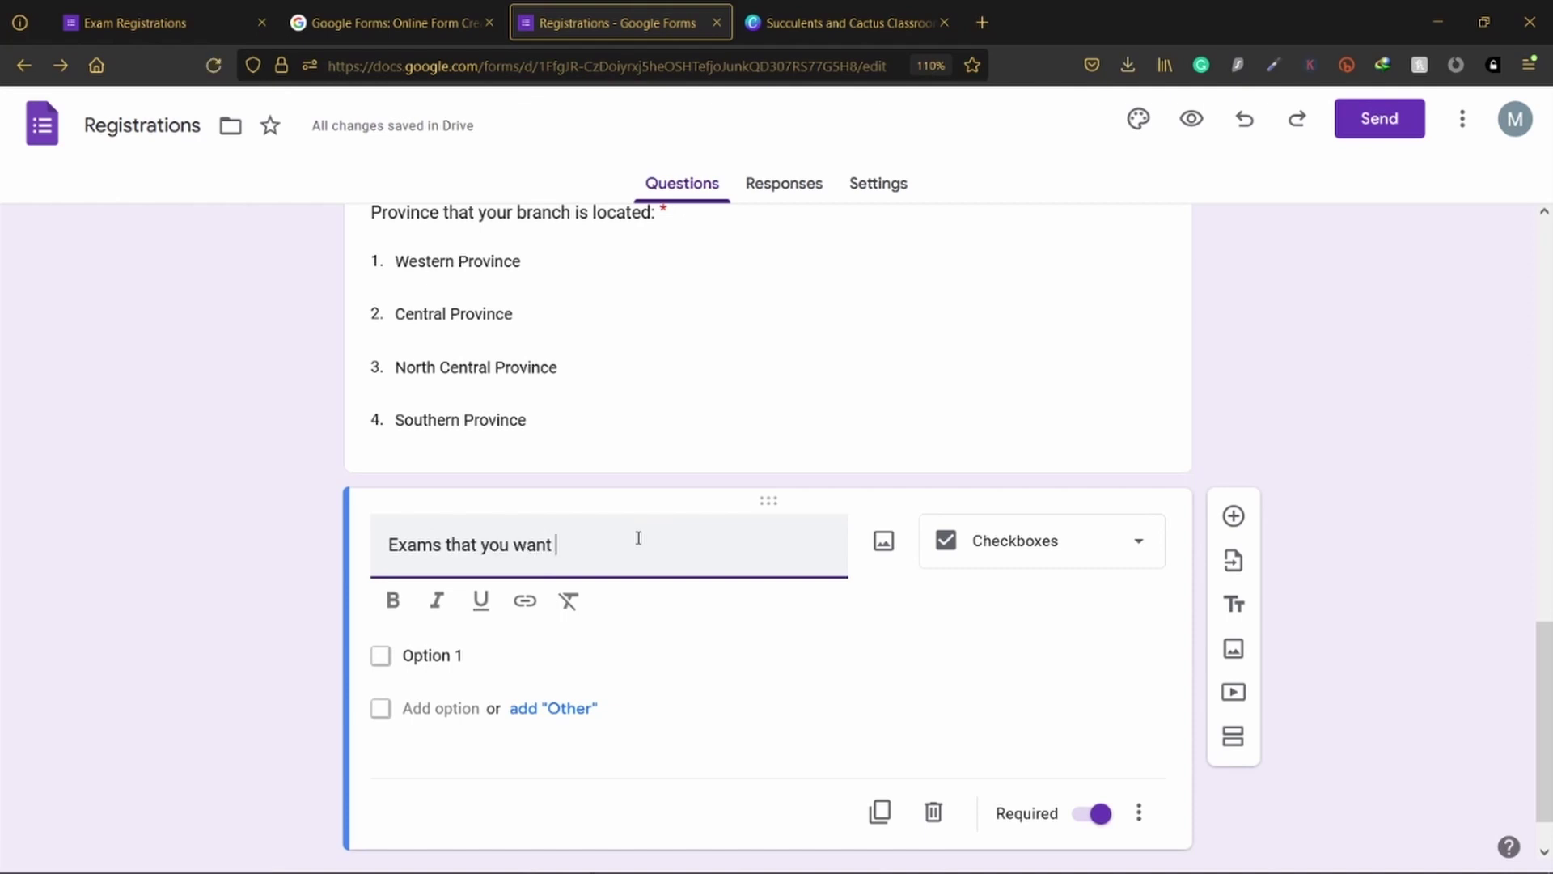
text(to tregi)
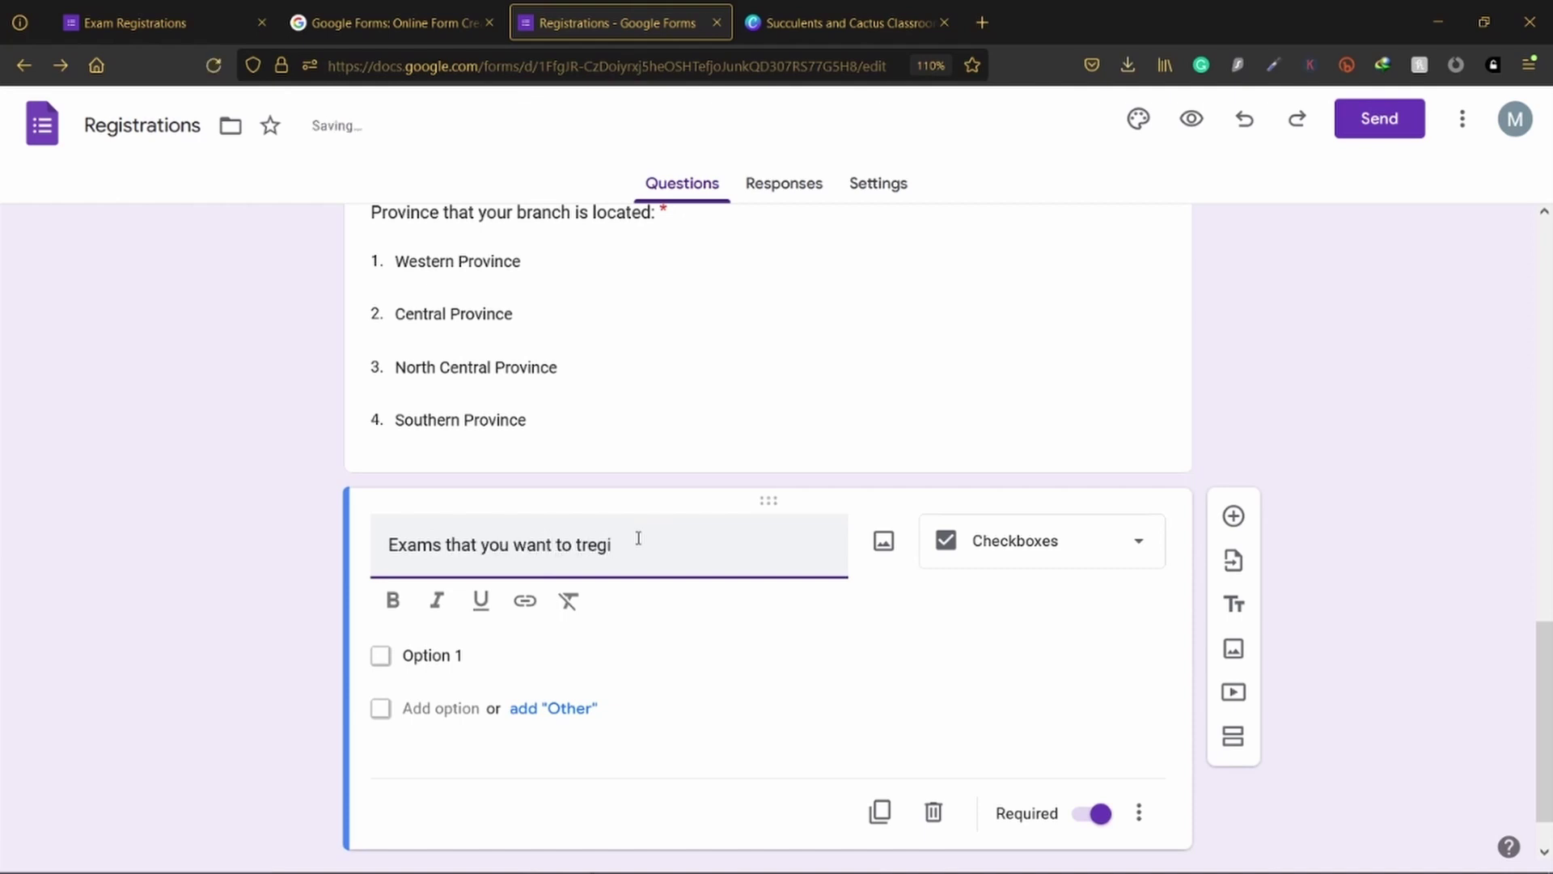
key(BackSpace)
key(BackSpace)
key(BackSpace)
key(BackSpace)
key(BackSpace)
text(register:)
Step: Give the exams question the options English, Sinhala and Maths, then add another question
click(728, 659)
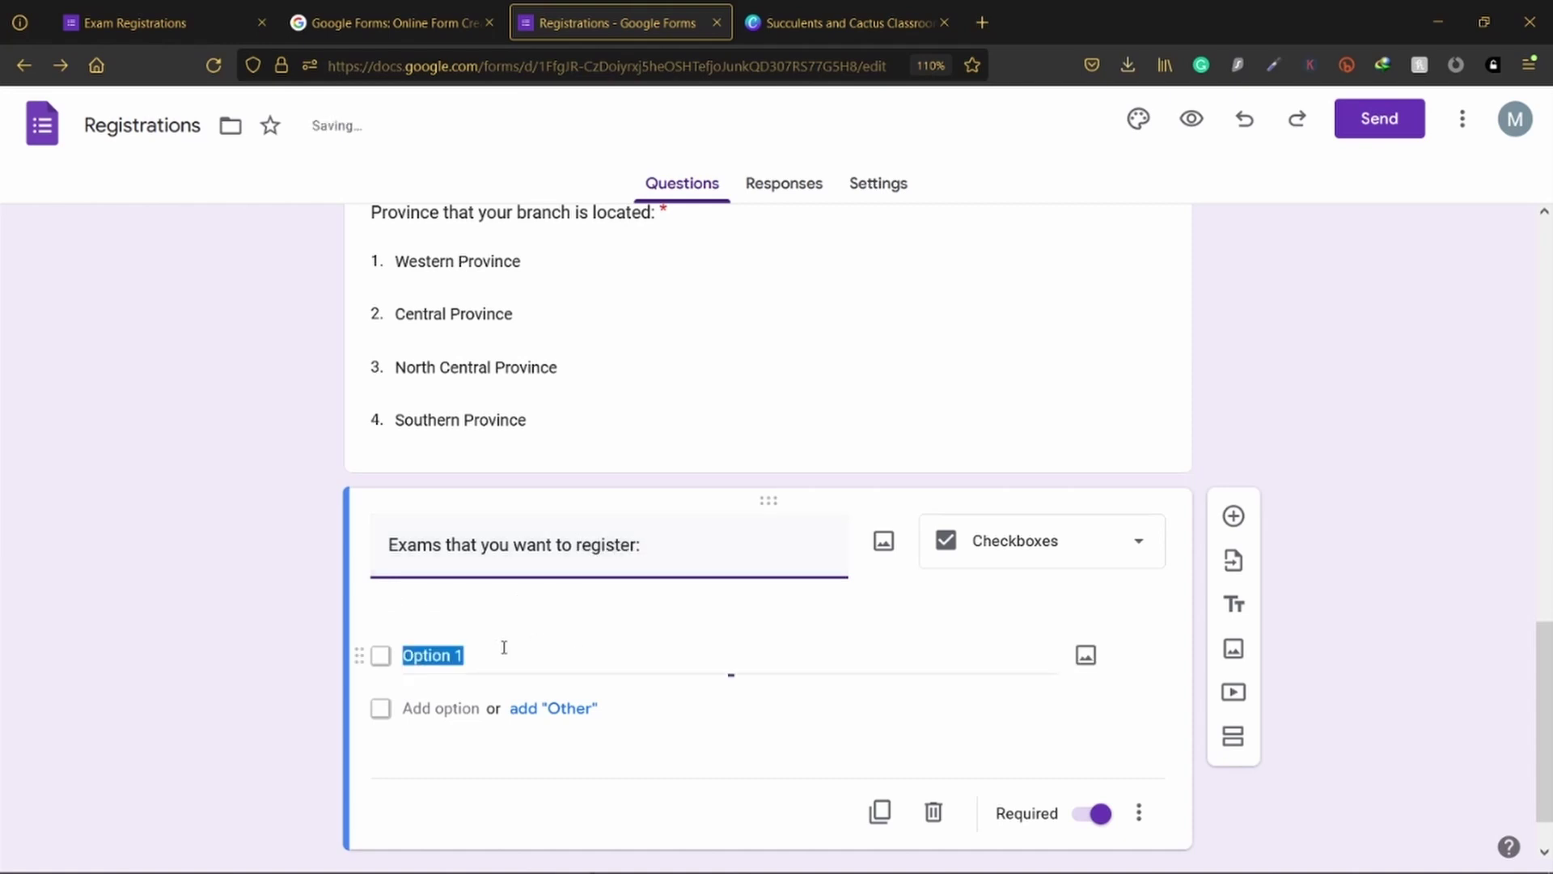
text(English)
key(Tab)
key(Tab)
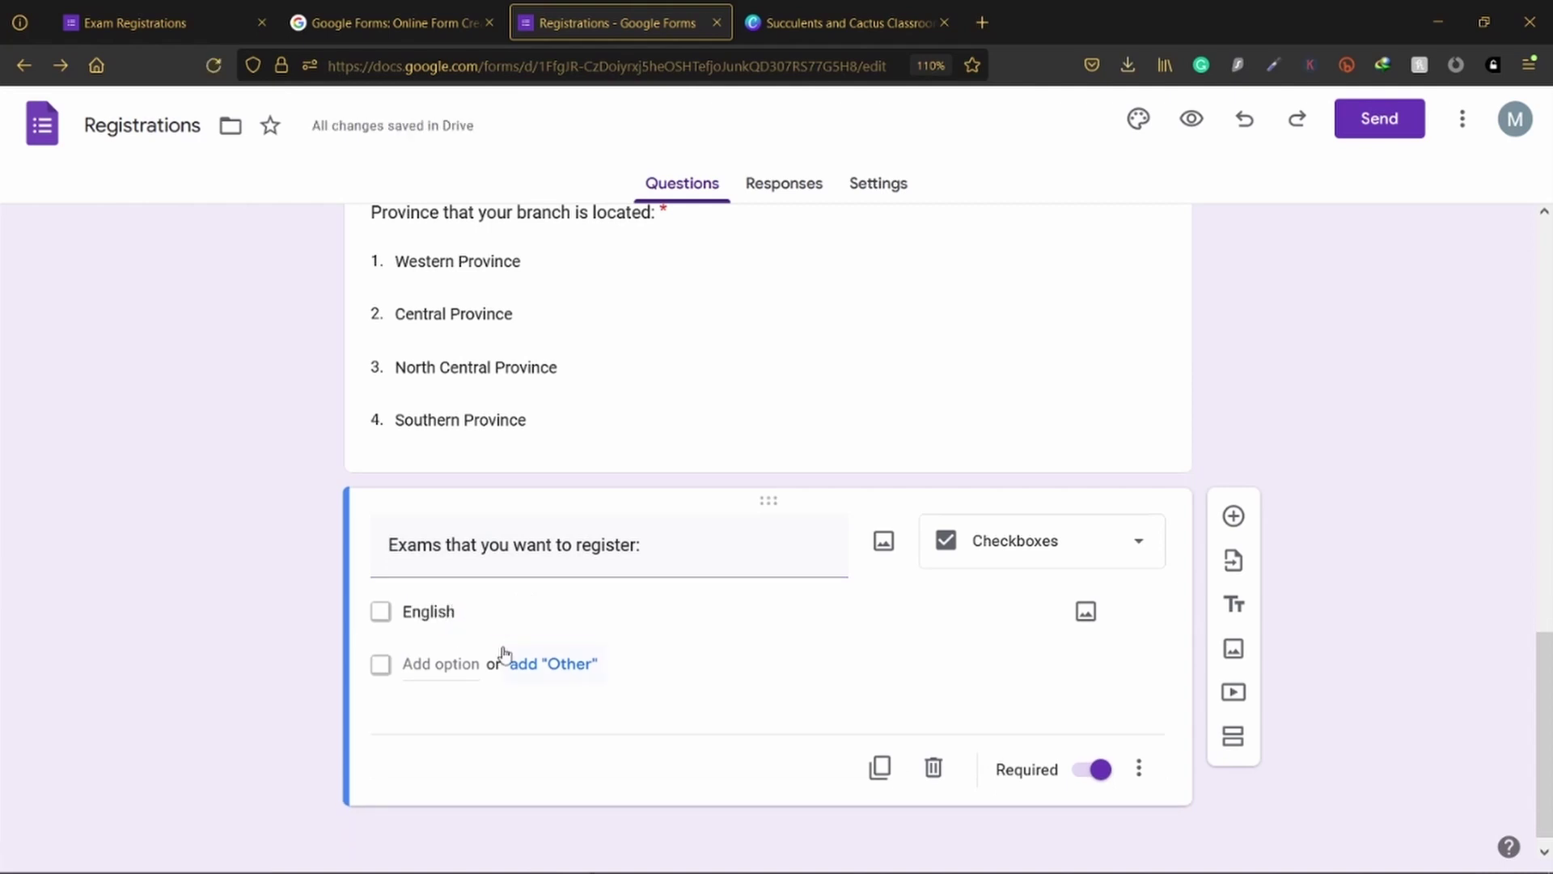
text(Sinhala)
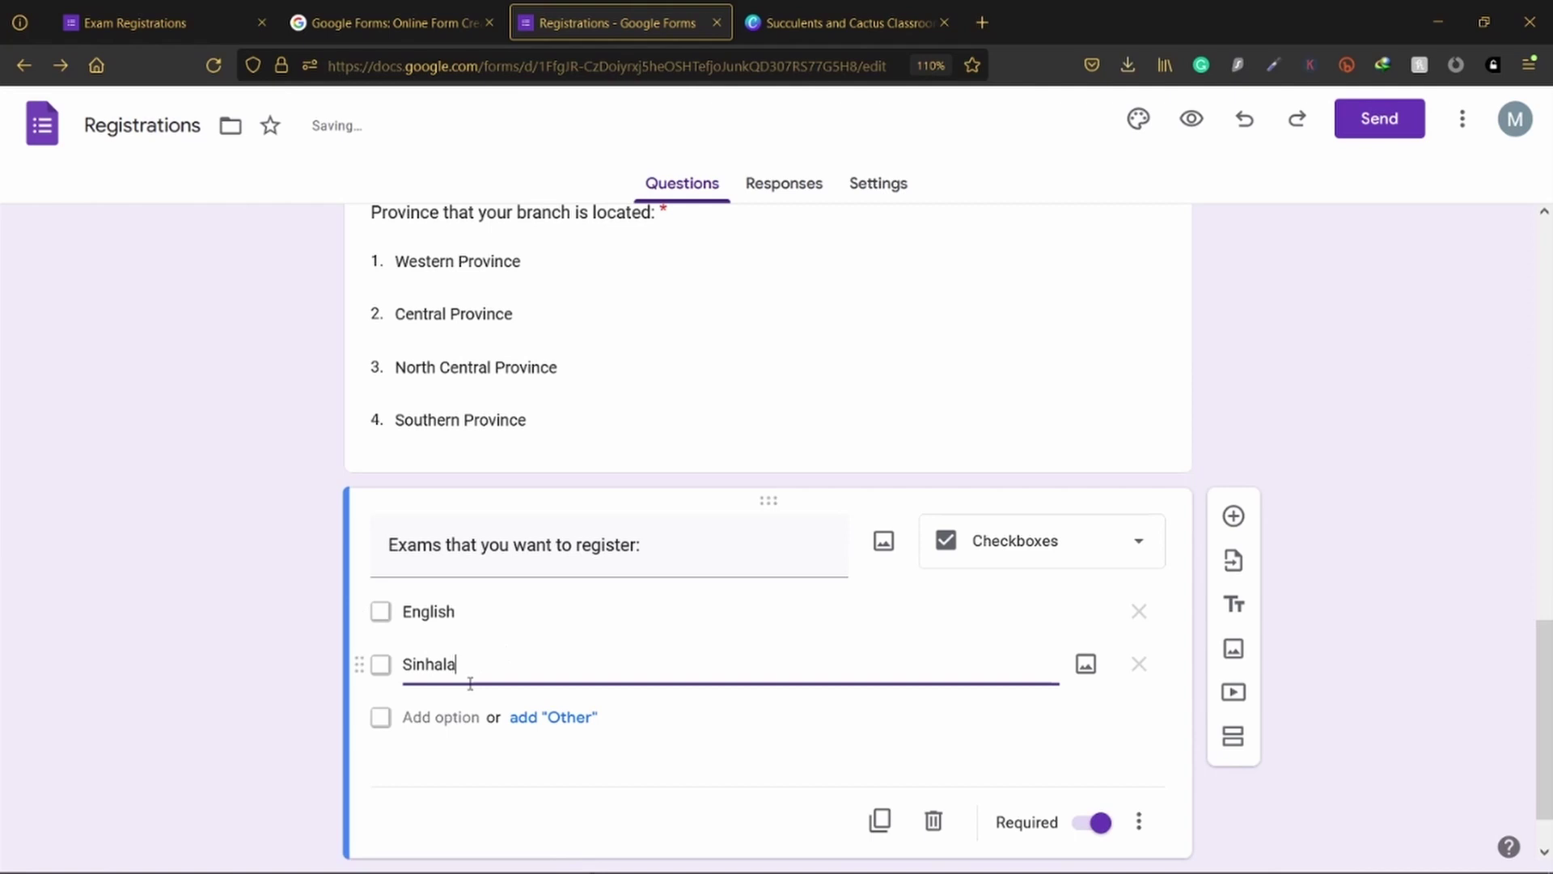
click(443, 717)
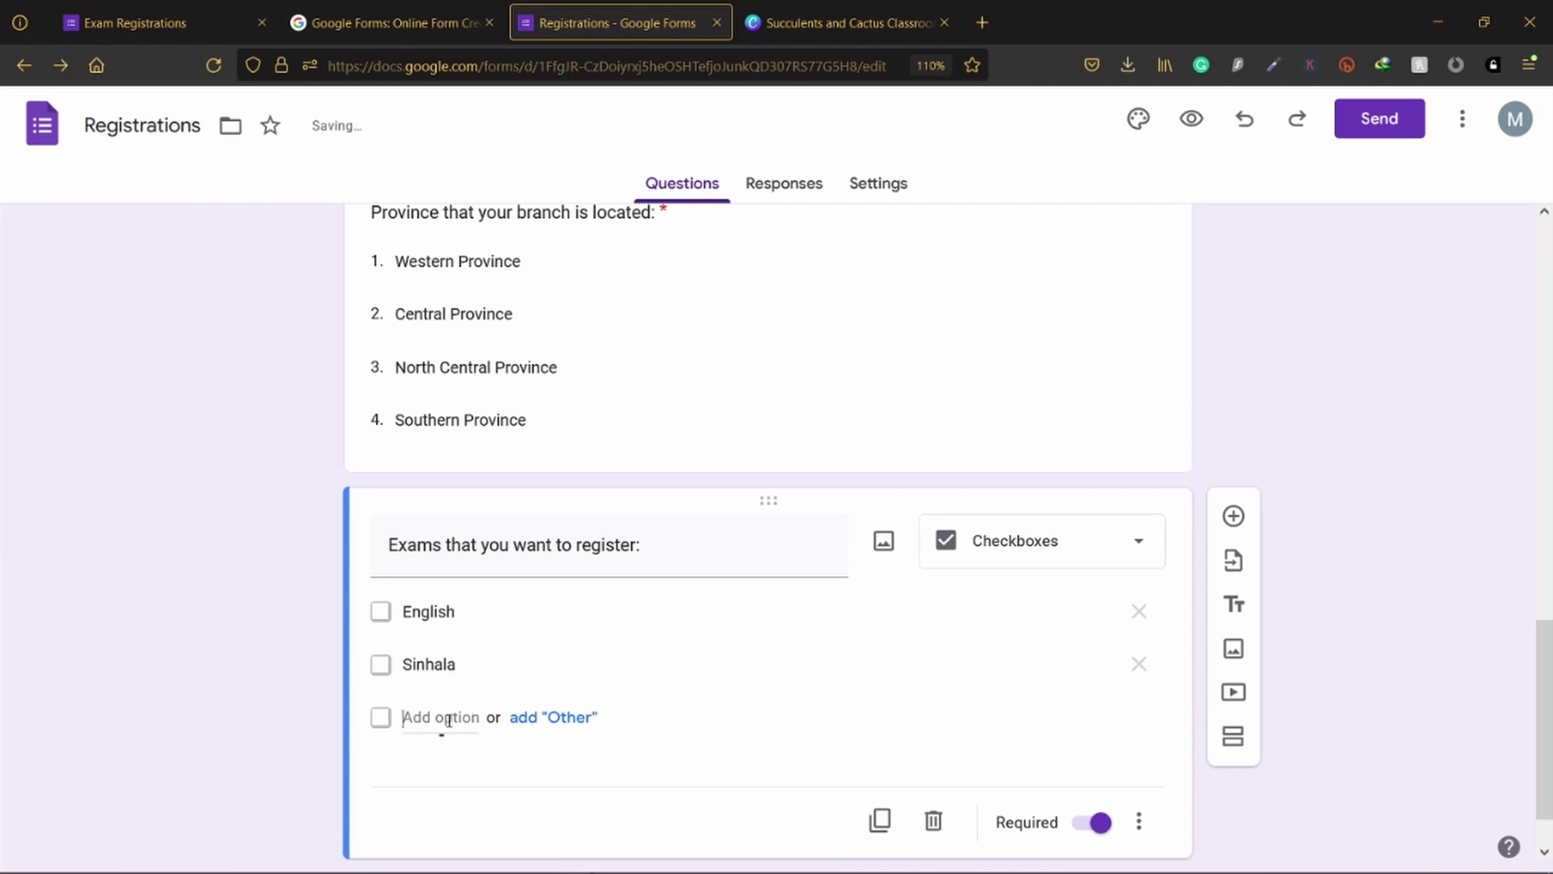
text(Maths)
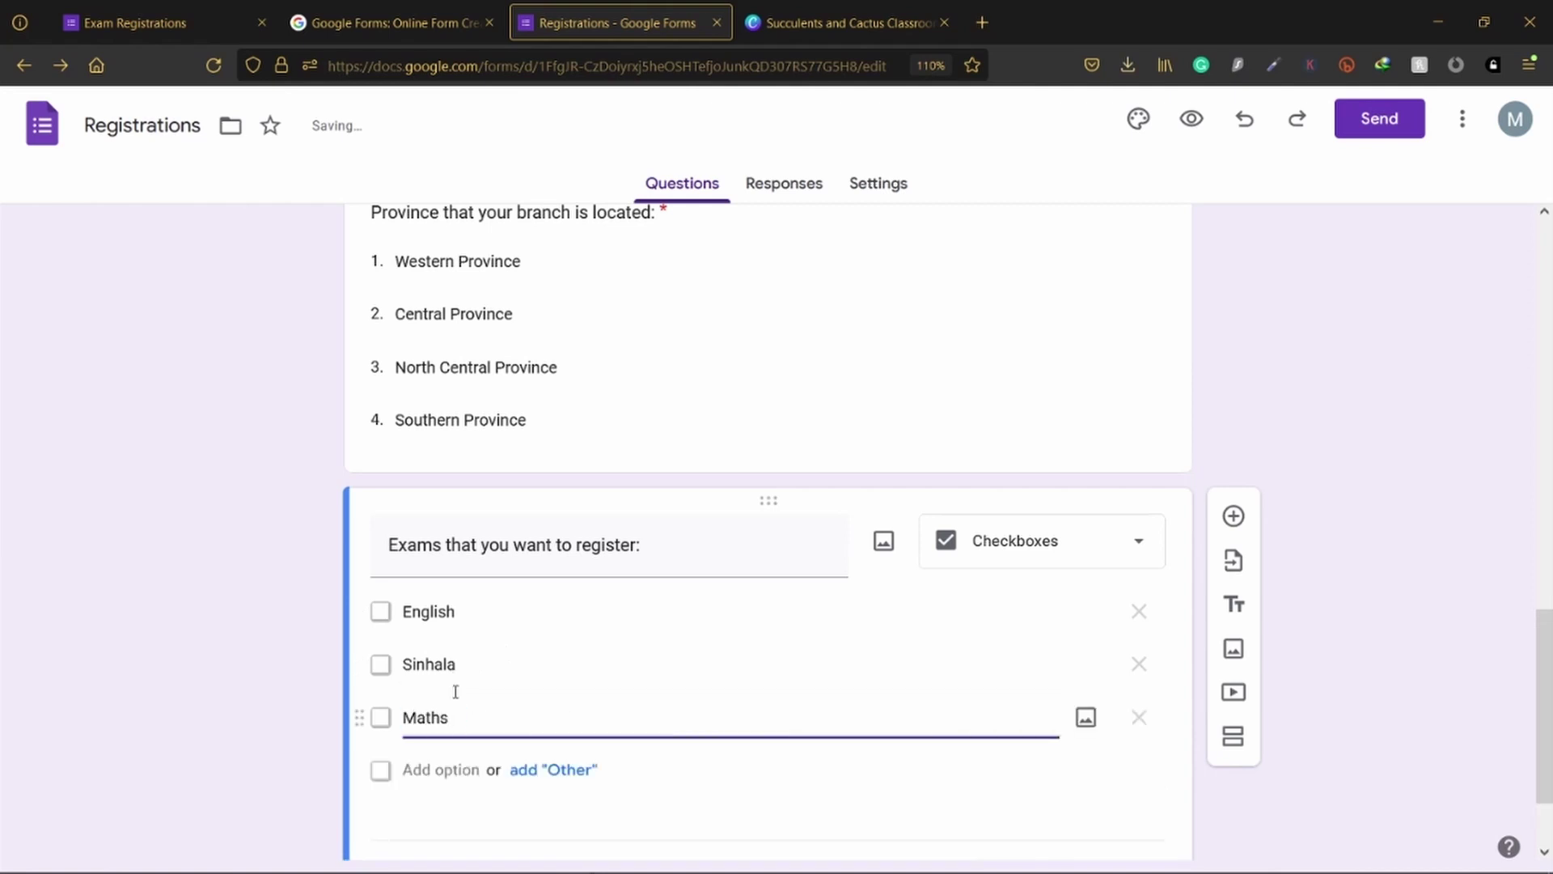
click(305, 545)
scroll(443, 461, down, 1)
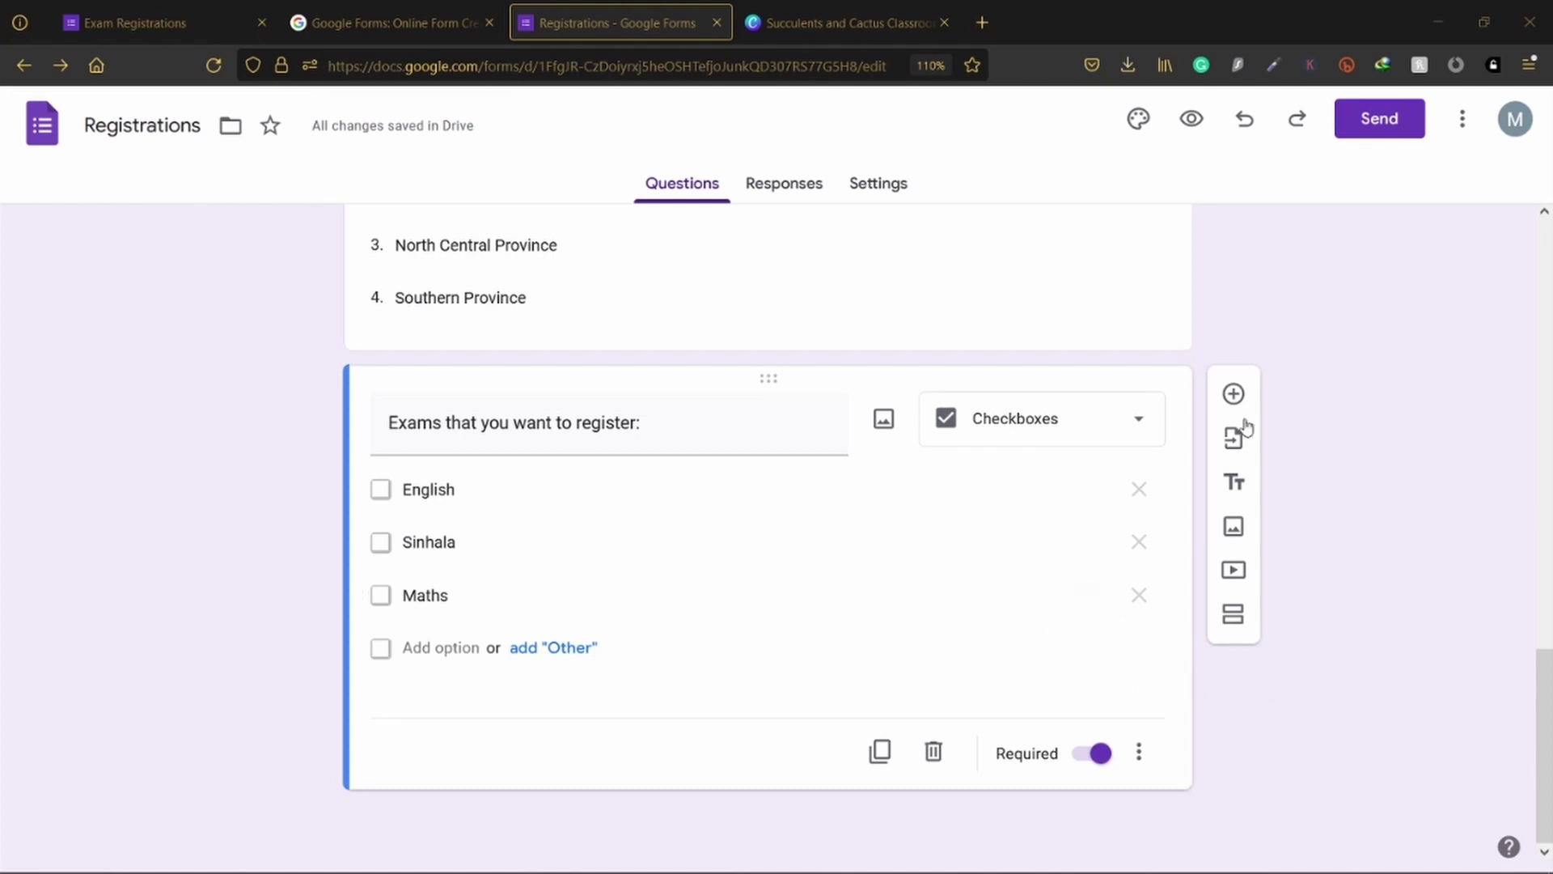
click(1233, 394)
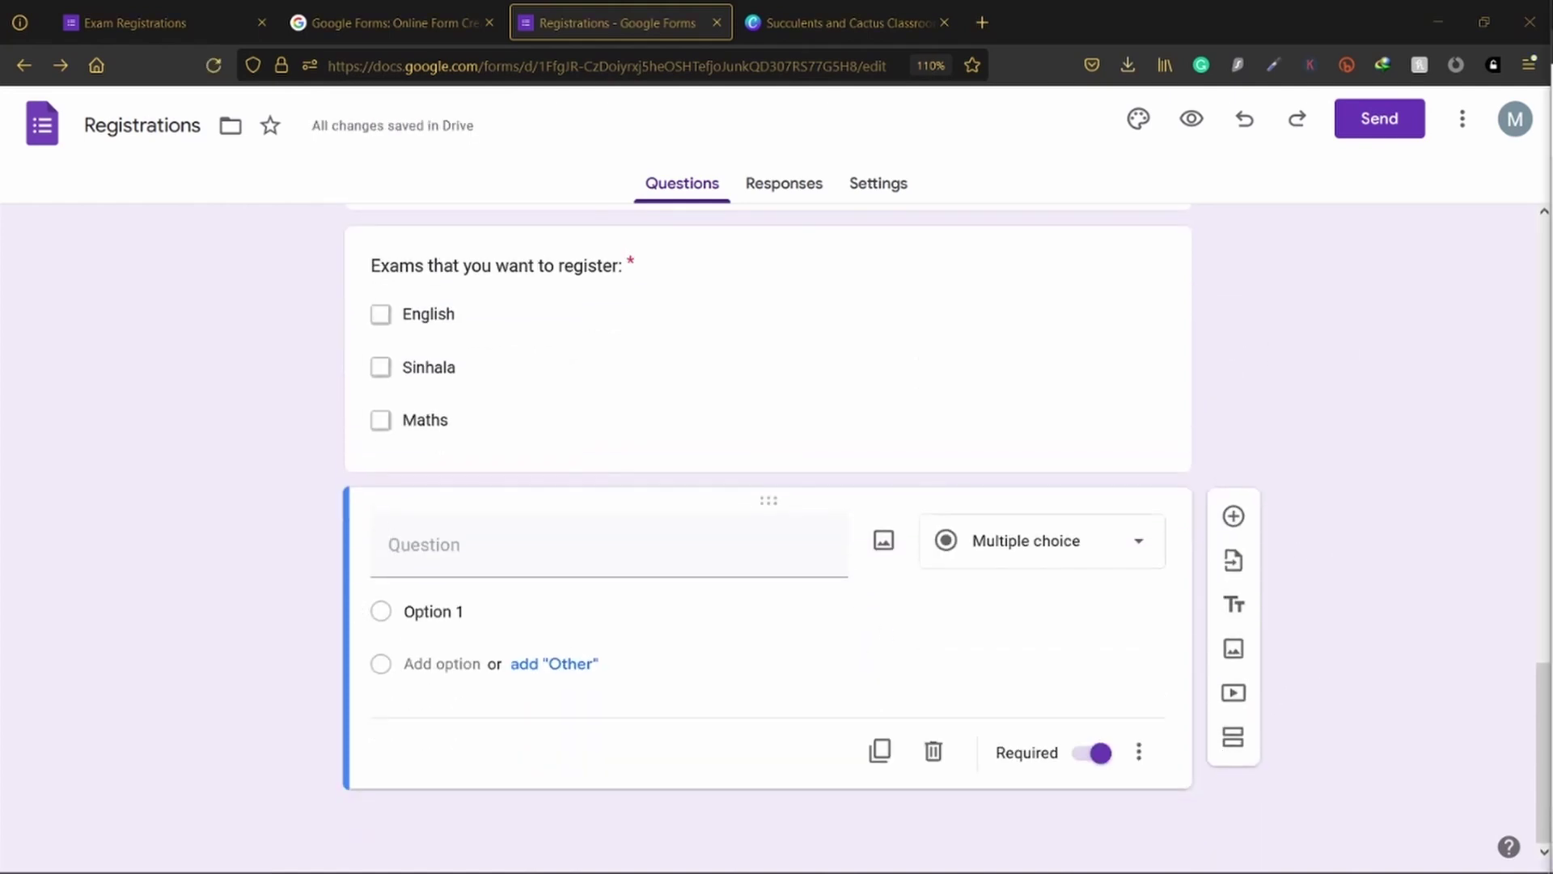
Step: Paste the customer service question title and make it a Linear scale from 1 to 5
click(512, 550)
text(Rate us about our customer service:)
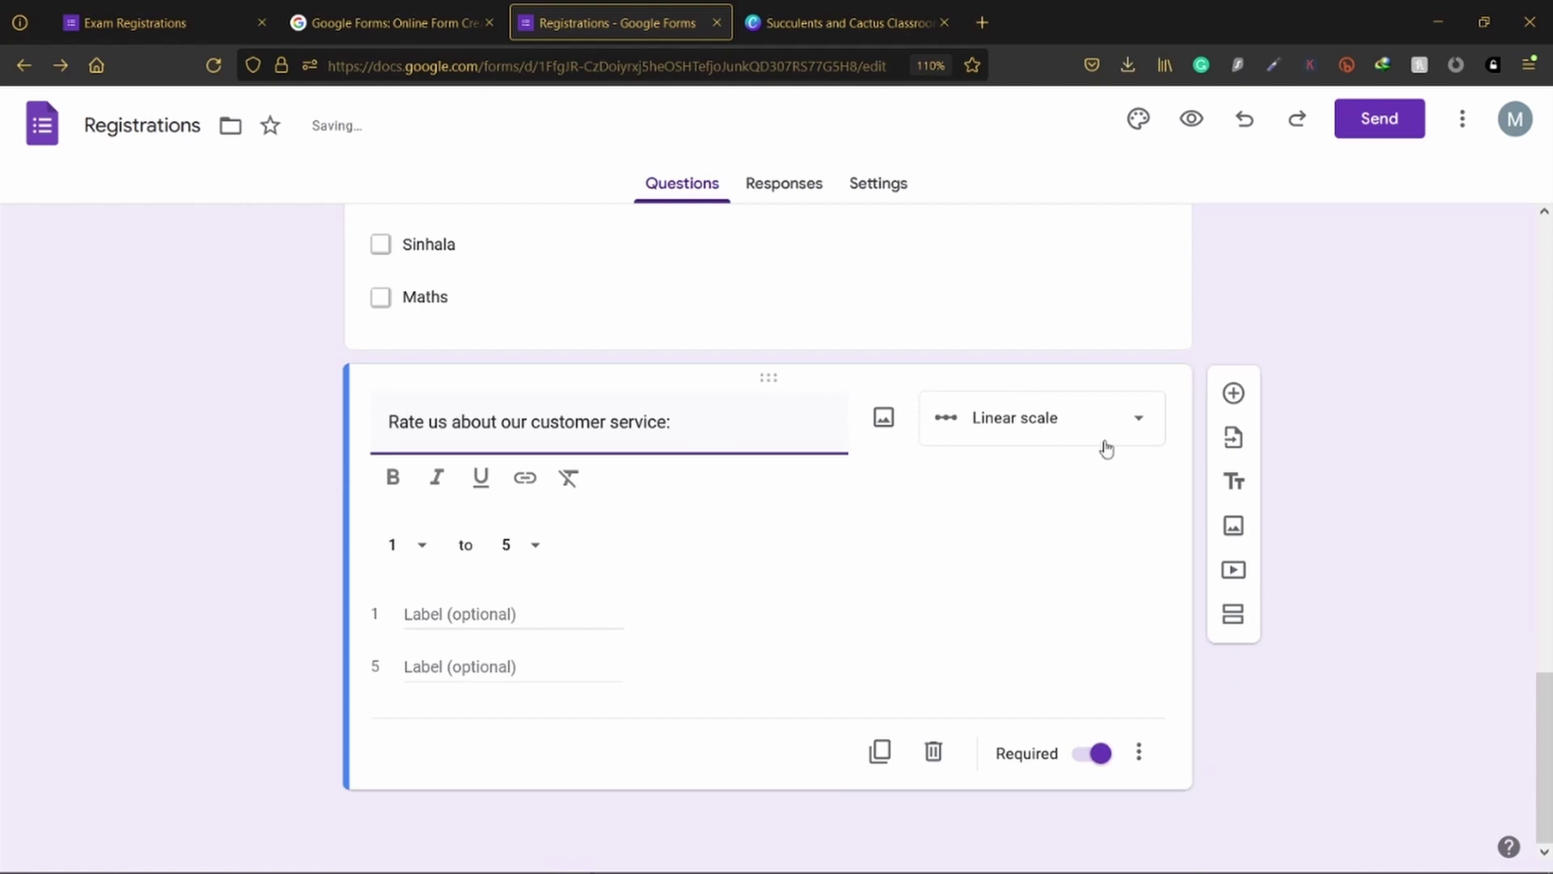
click(1018, 429)
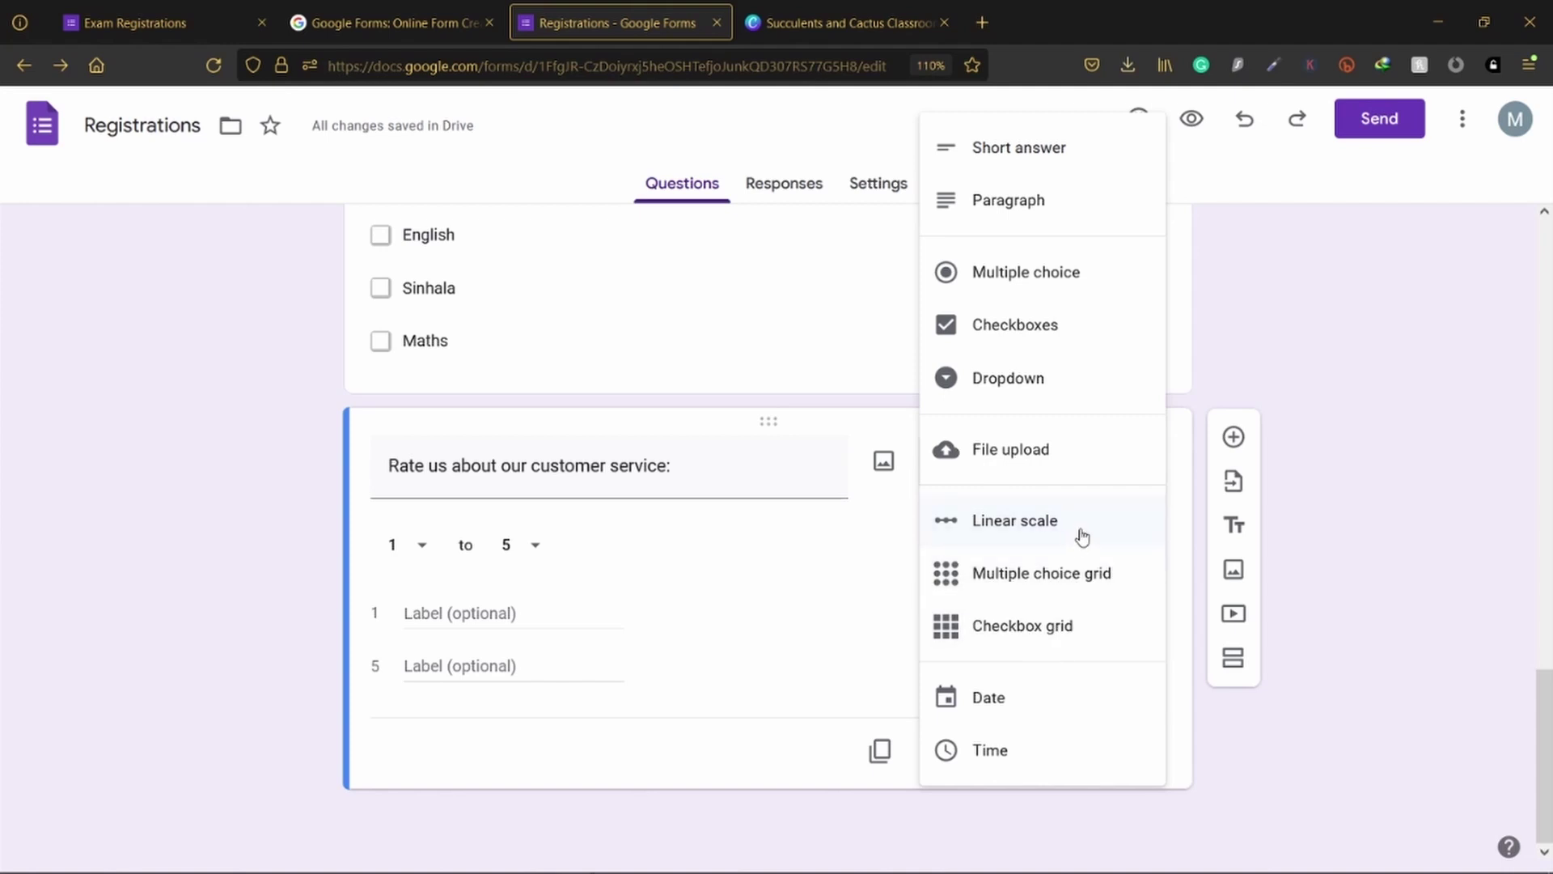
click(825, 593)
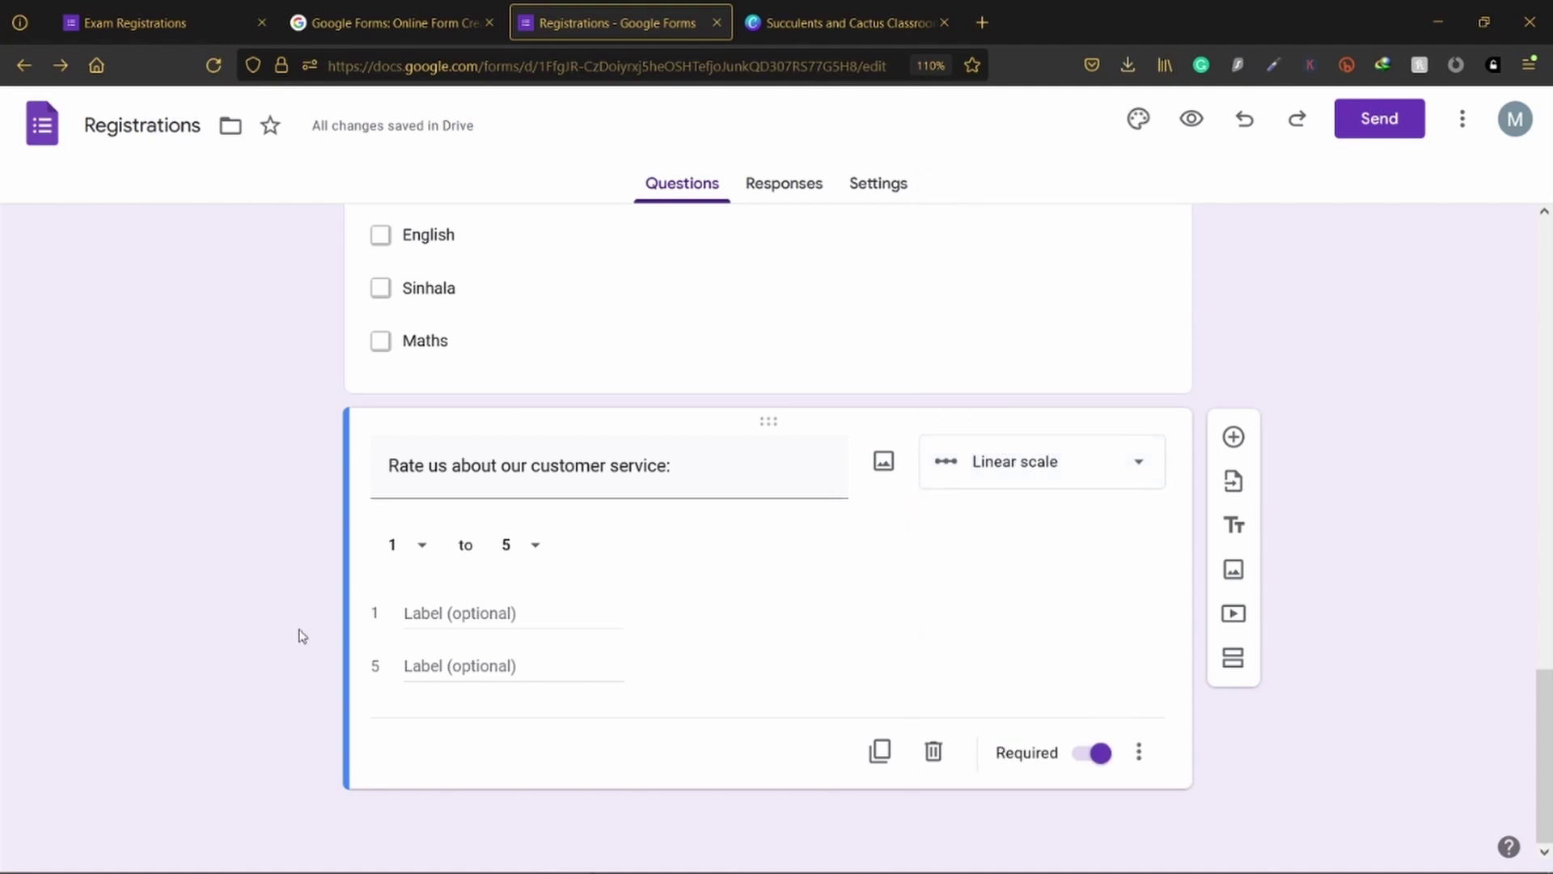
click(424, 546)
click(699, 592)
click(536, 544)
click(484, 605)
Step: Label the scale ends Not satisfied and Satisfied, then preview the form in a new tab
click(451, 603)
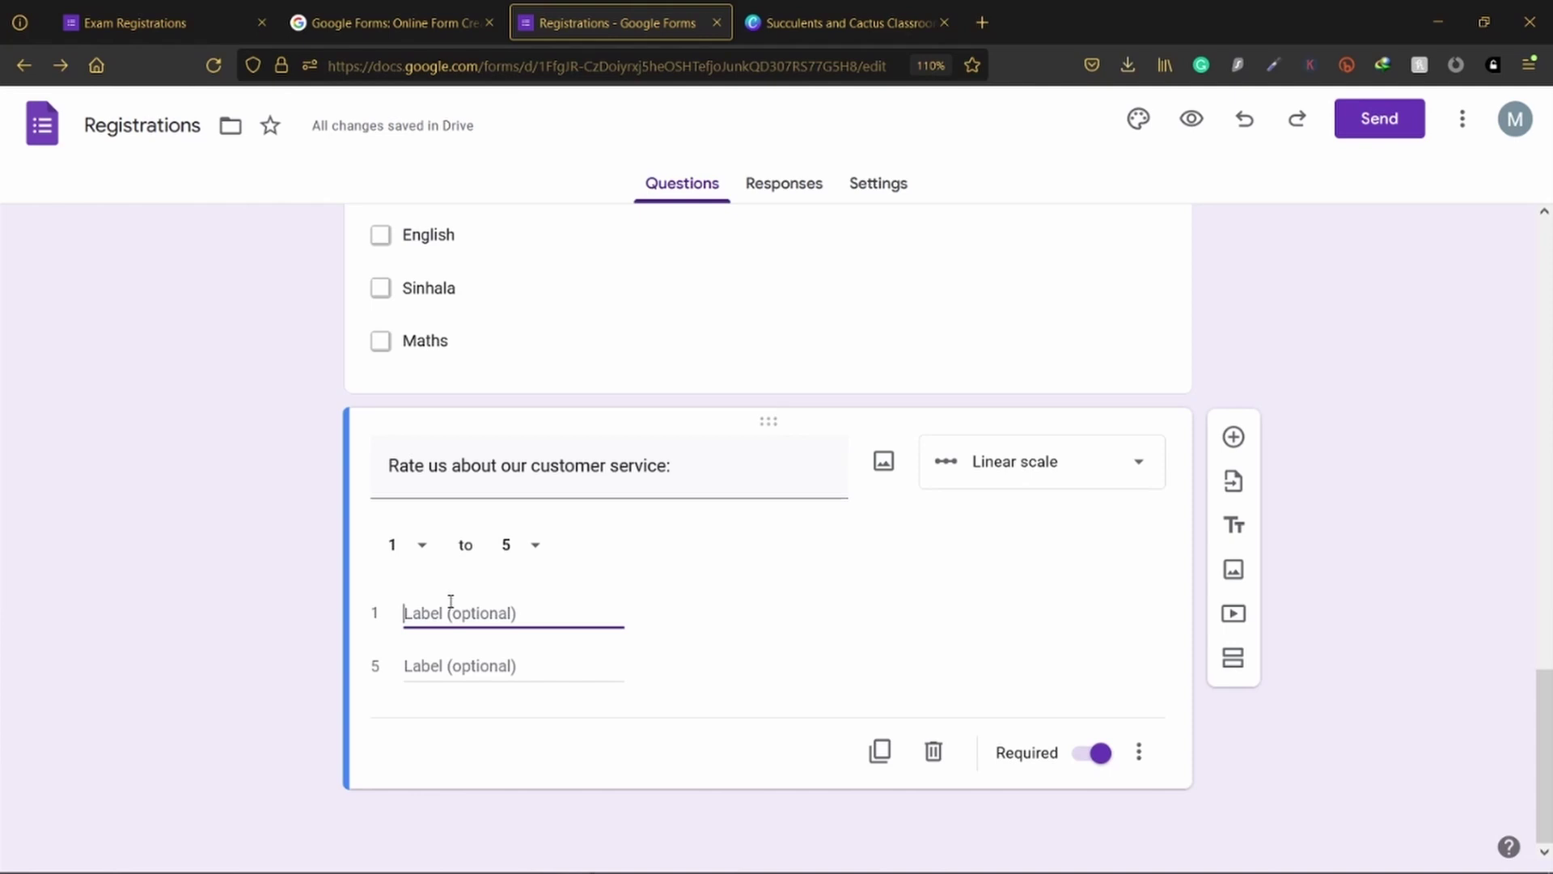
text(Not satisfied)
key(Tab)
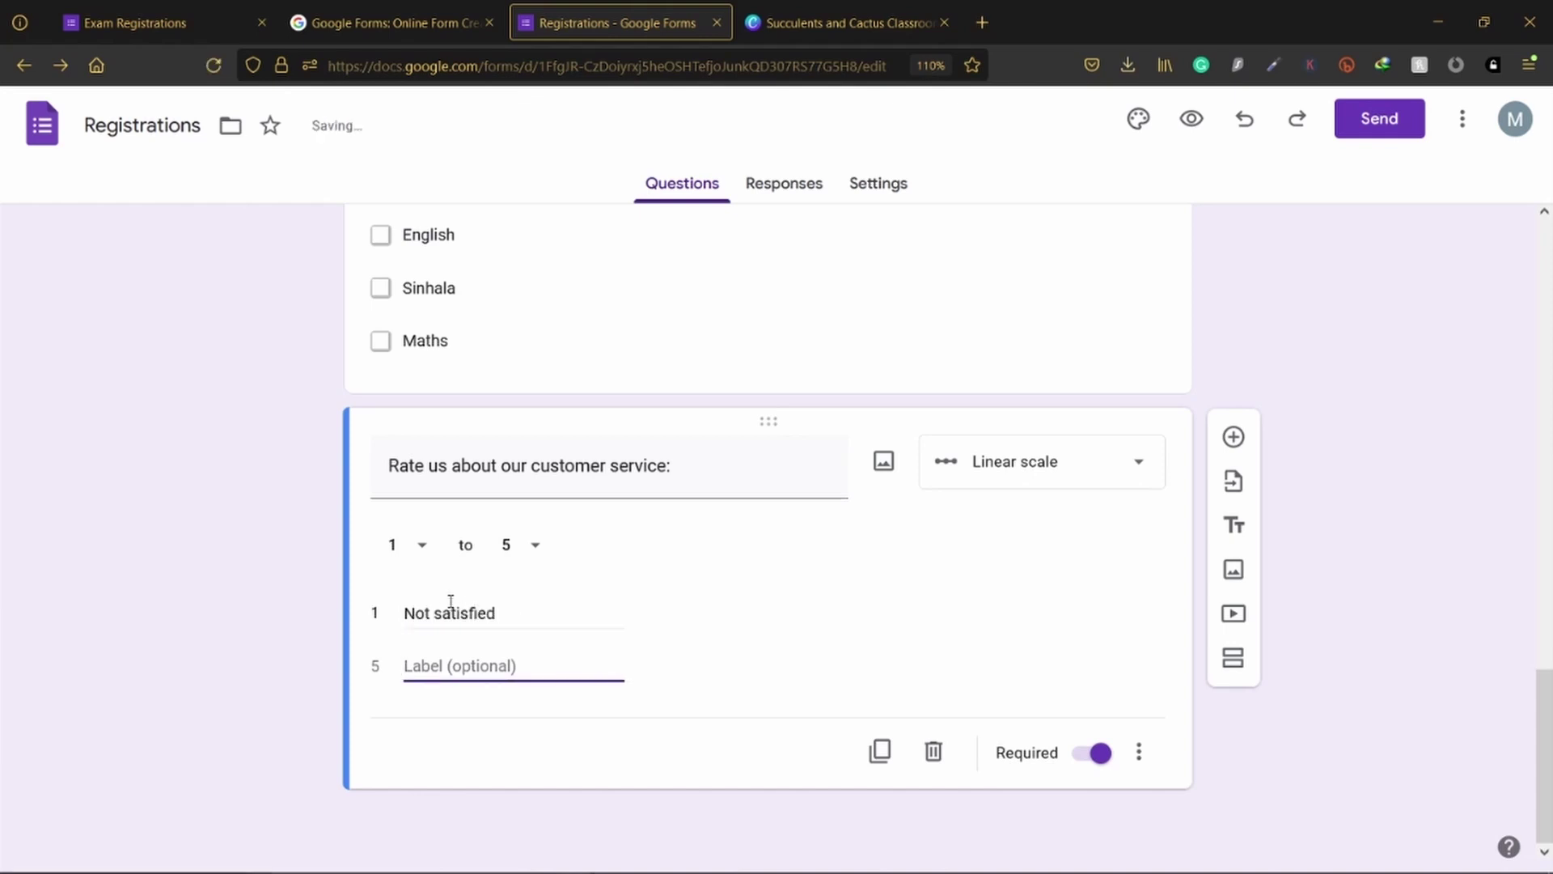
text(S)
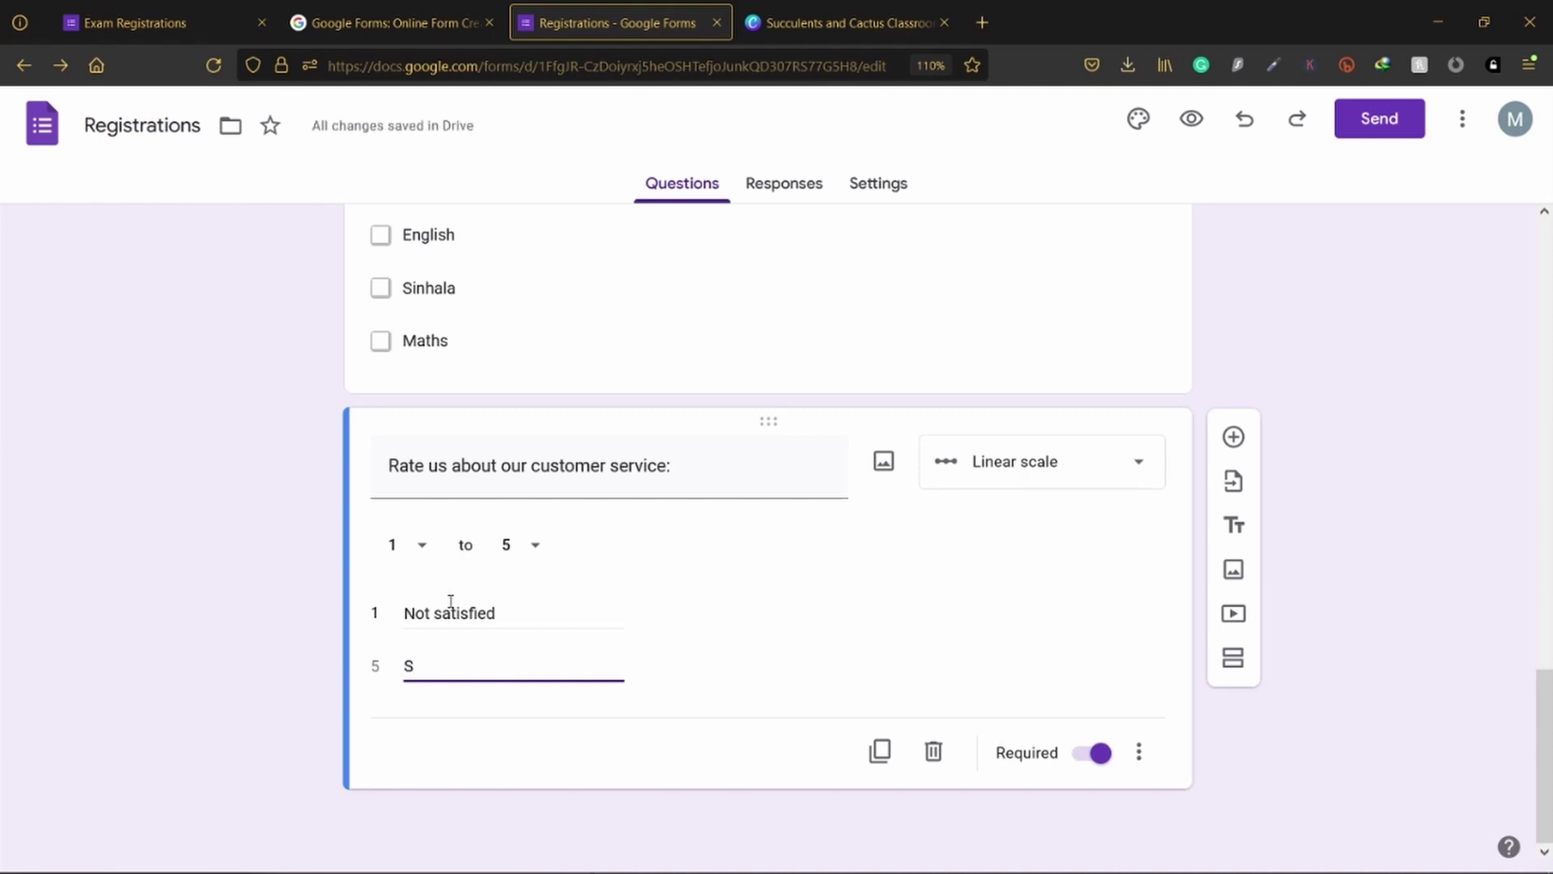
text(atisfied)
click(174, 451)
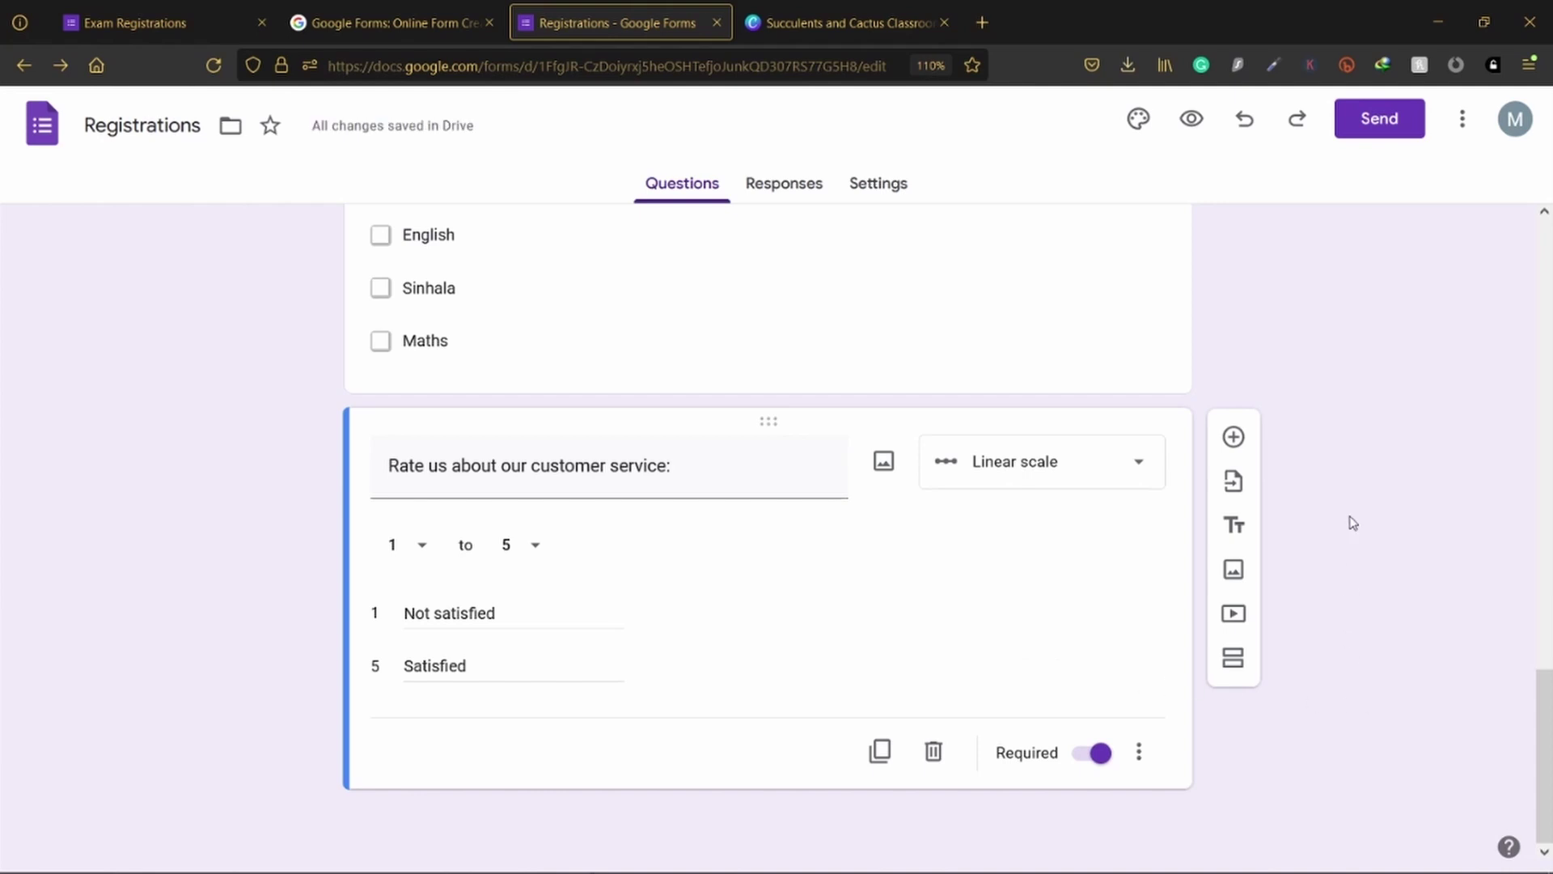
click(1205, 115)
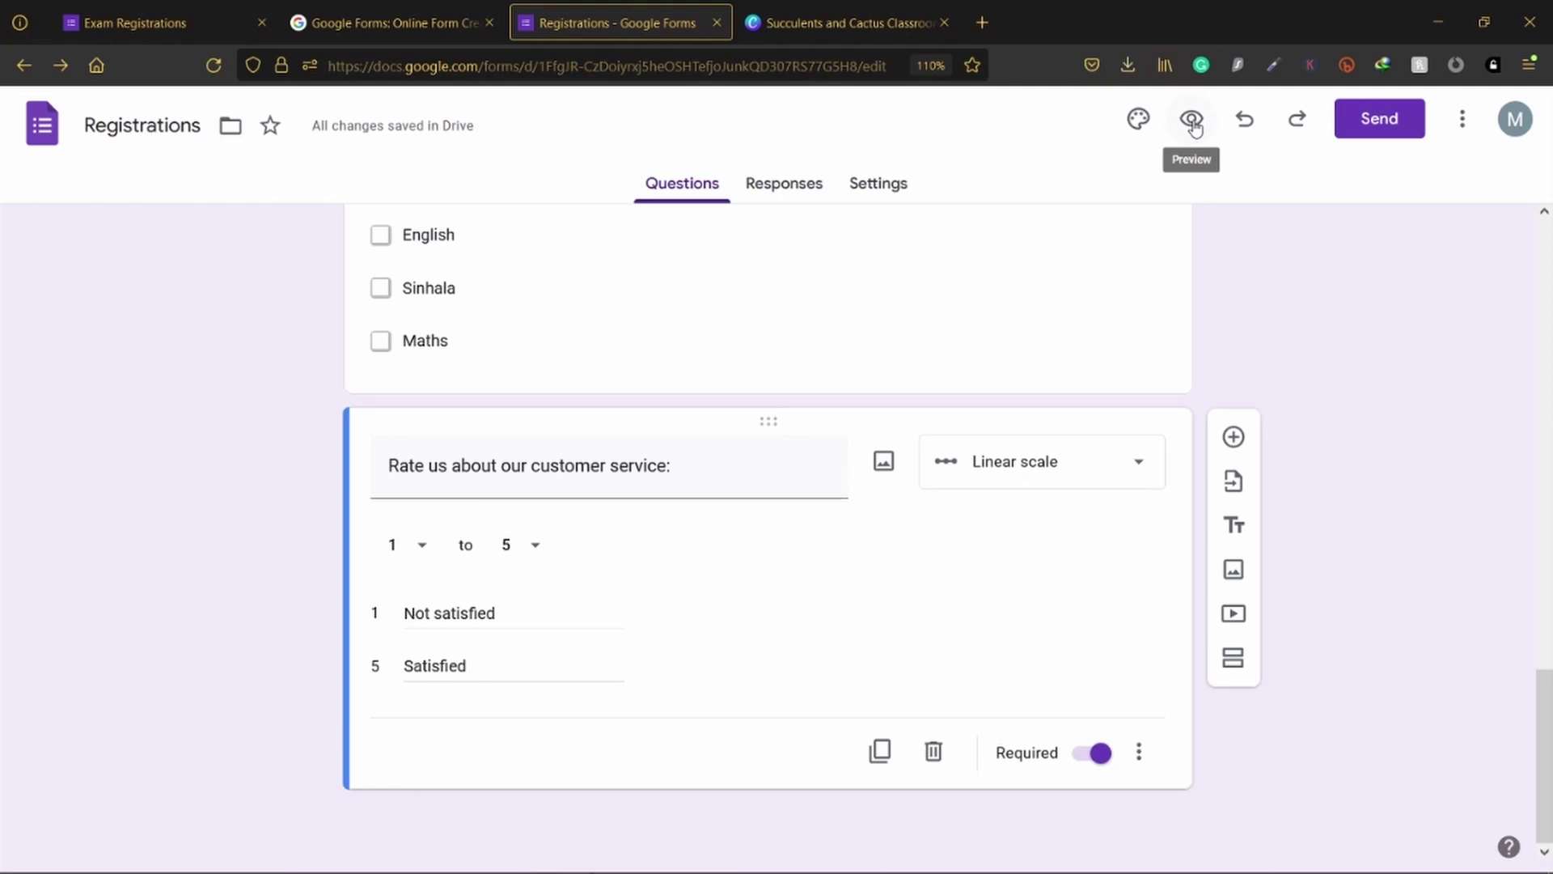
click(1193, 122)
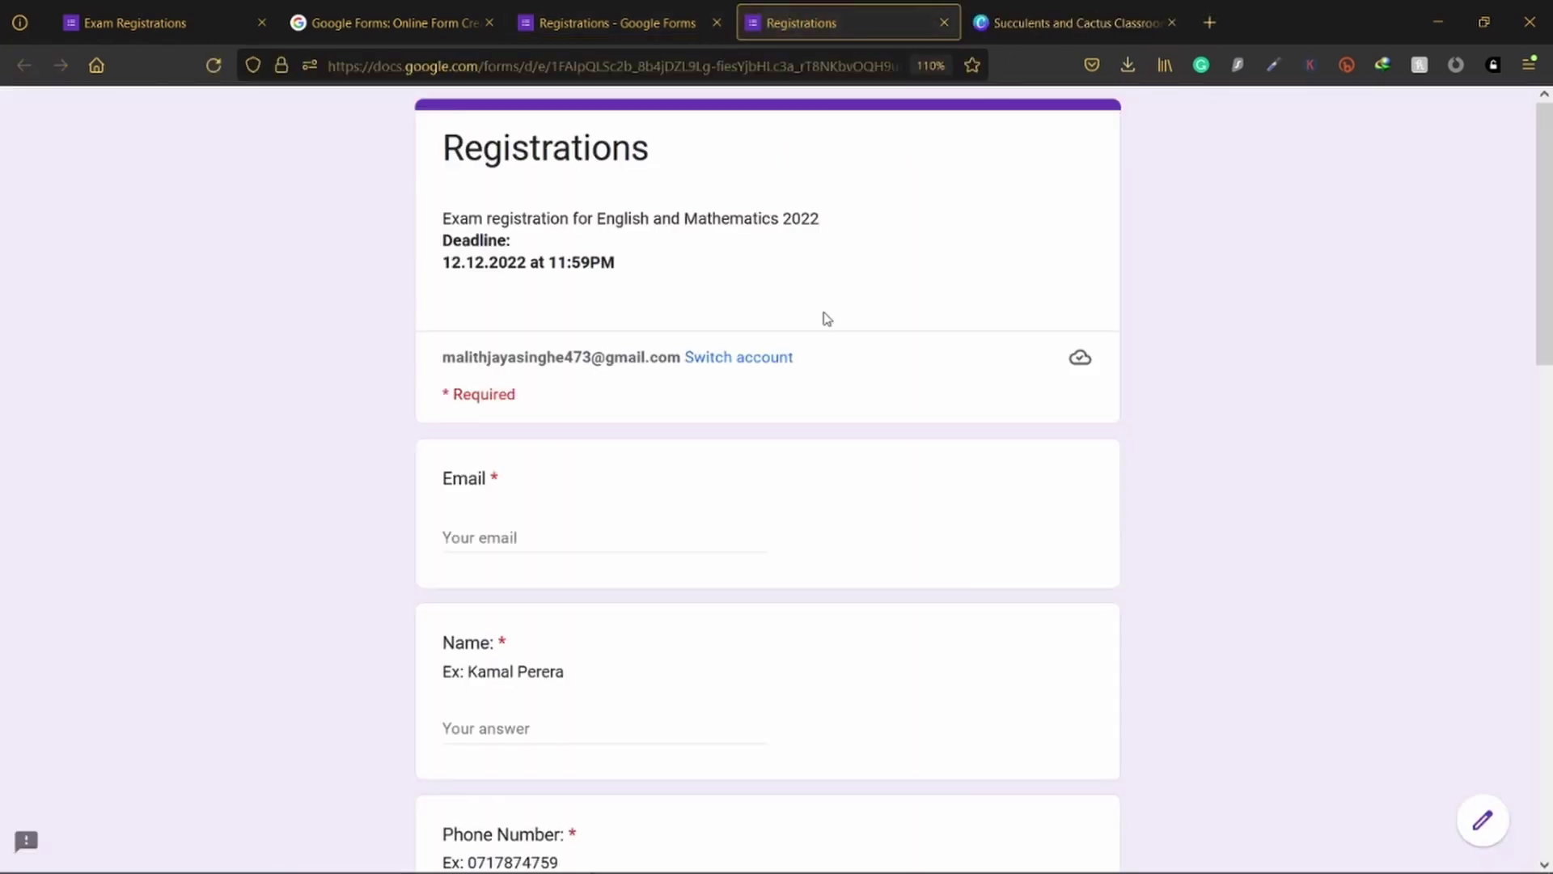
Step: Try ratings 1 through 4 on the customer-service scale in the preview, then return to the editor
scroll(827, 317, down, 15)
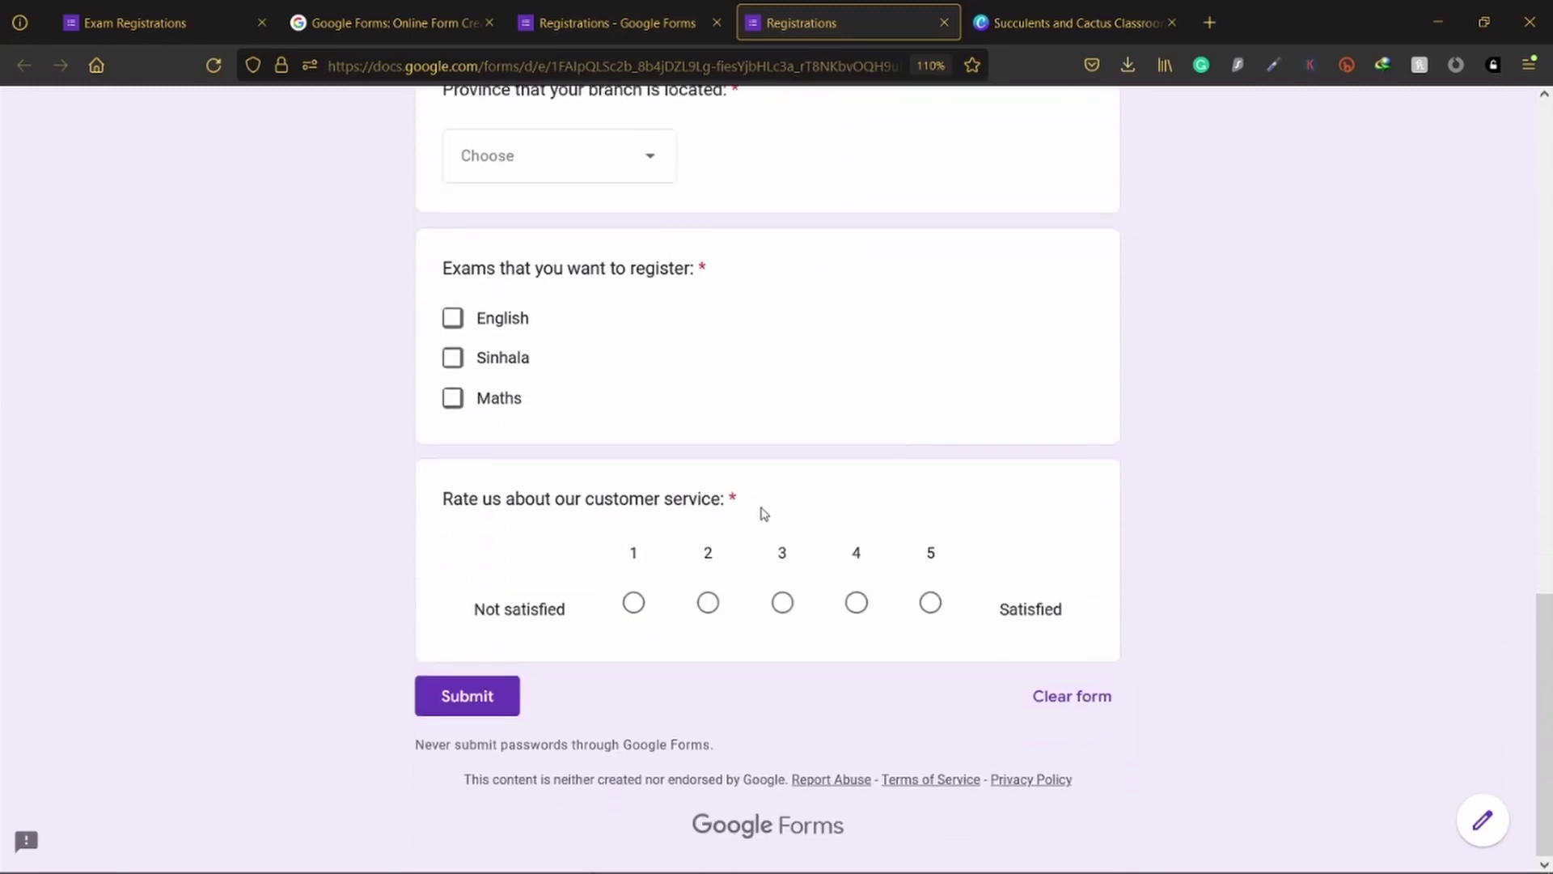
click(653, 611)
click(712, 609)
click(786, 606)
click(859, 607)
scroll(839, 493, up, 15)
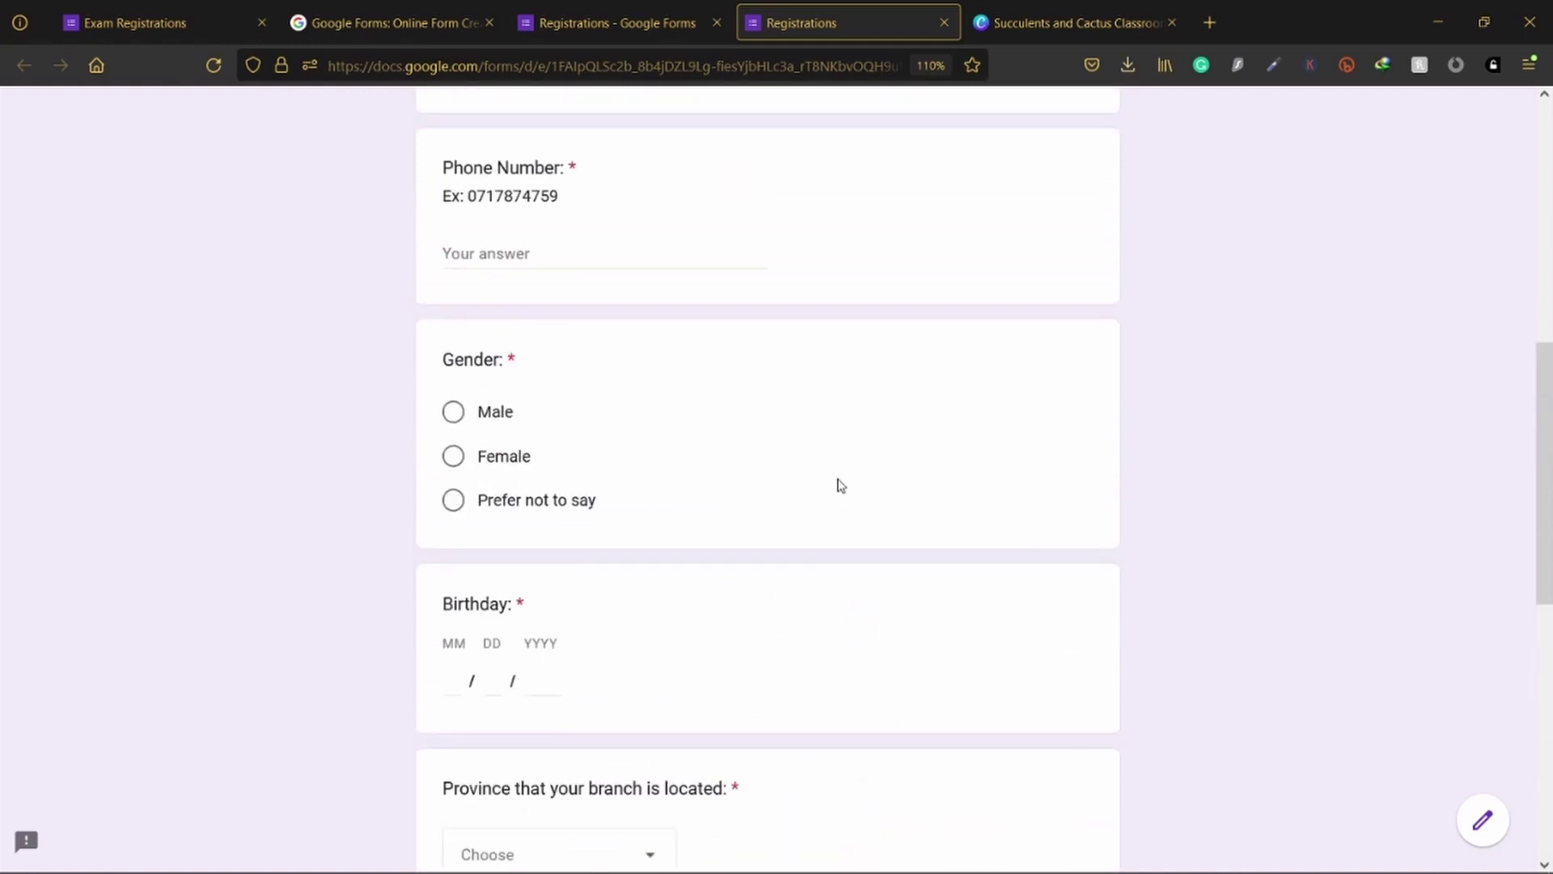
click(582, 10)
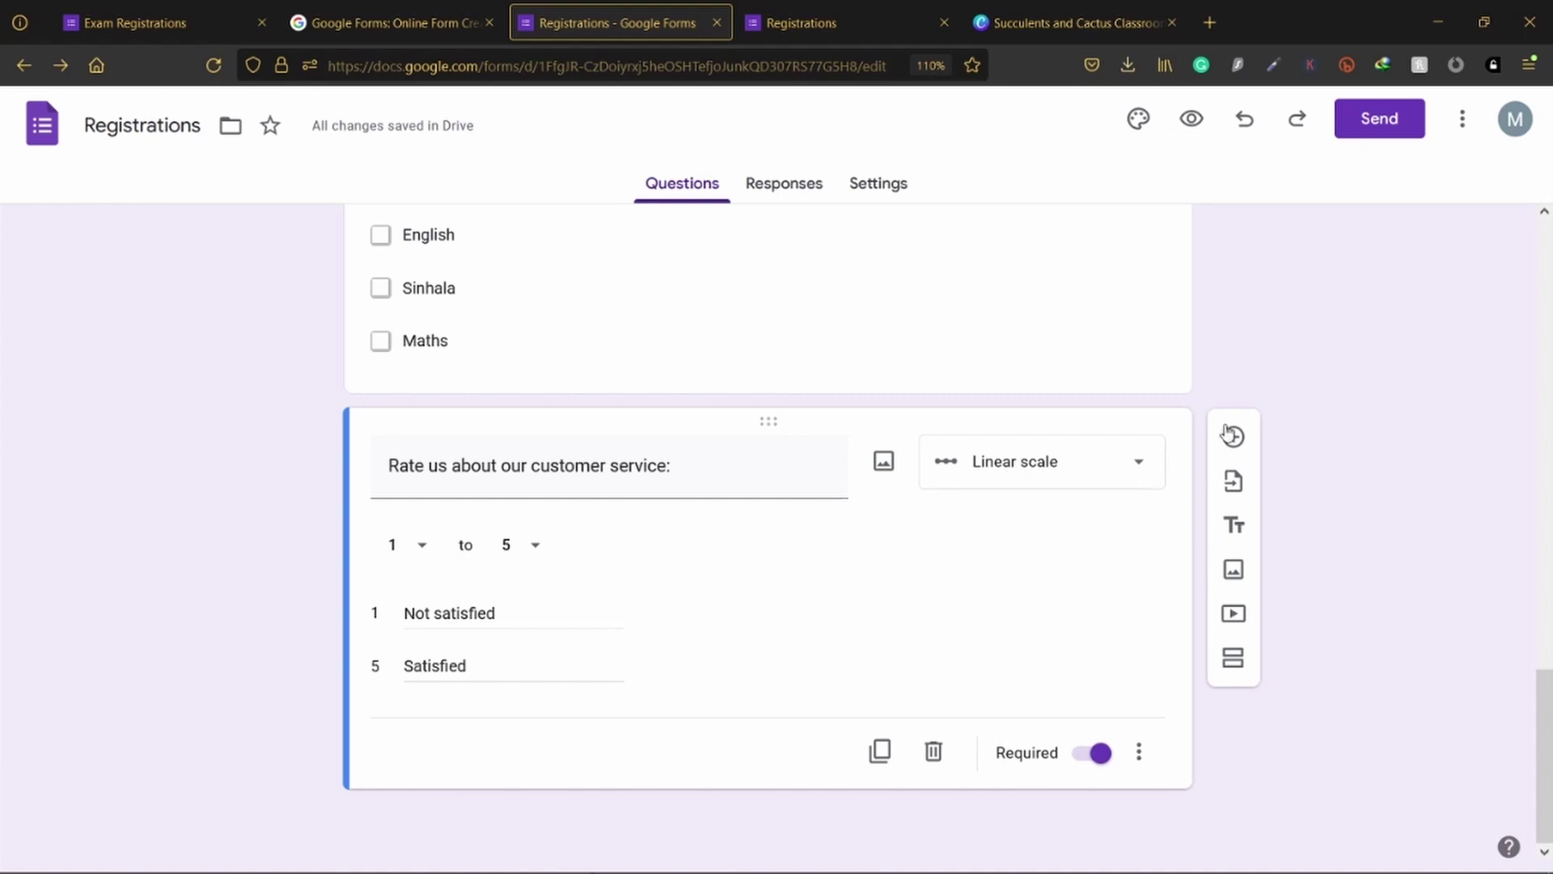
Step: Add a new question below the customer-service rating scale
click(1112, 484)
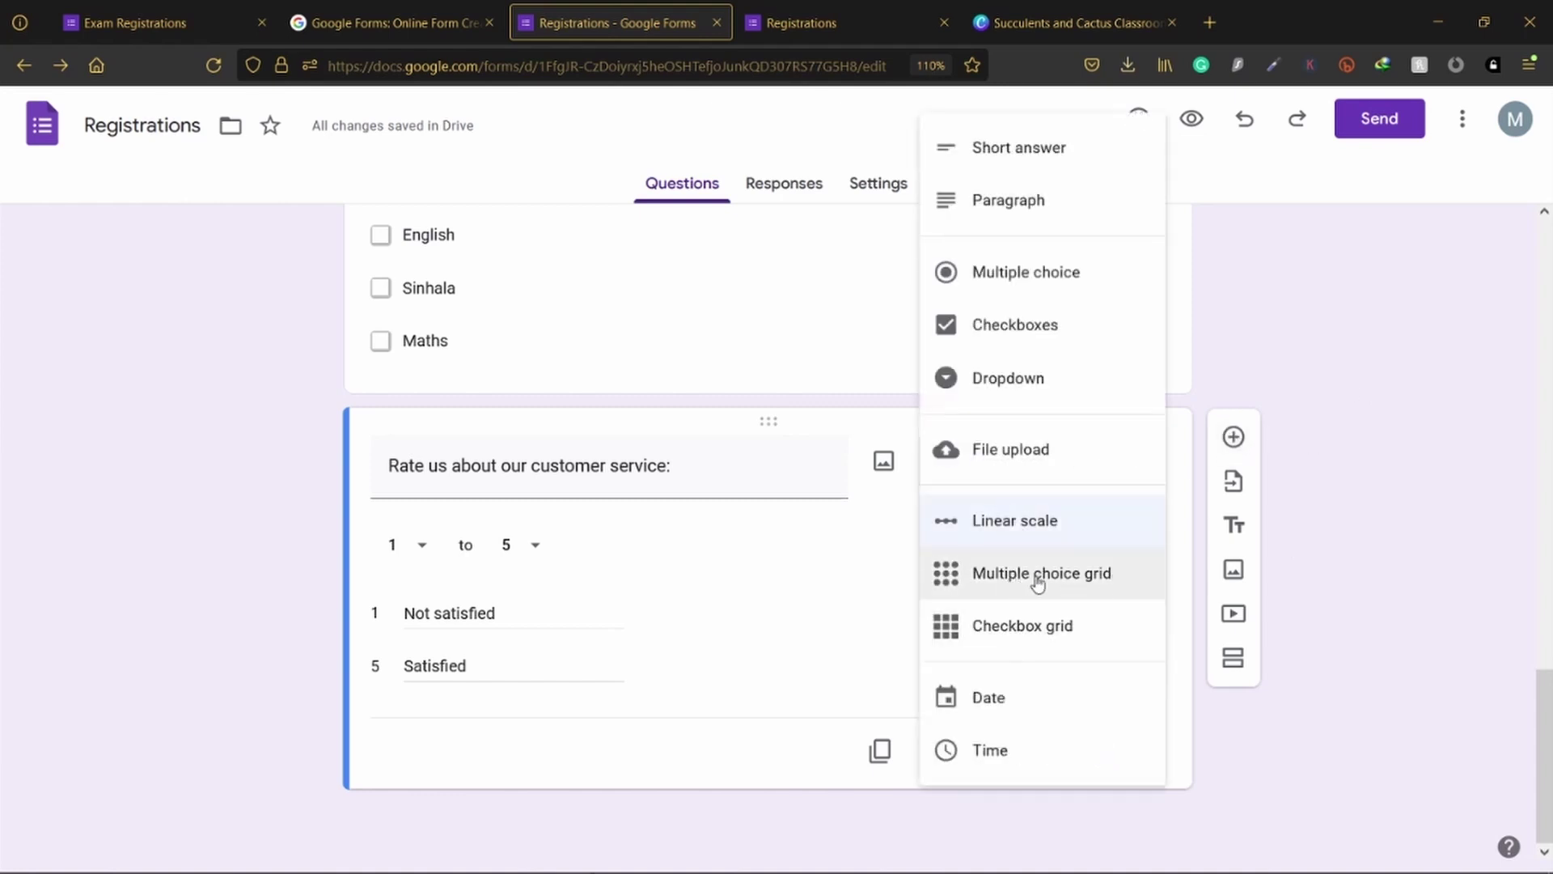
click(1284, 392)
click(1234, 441)
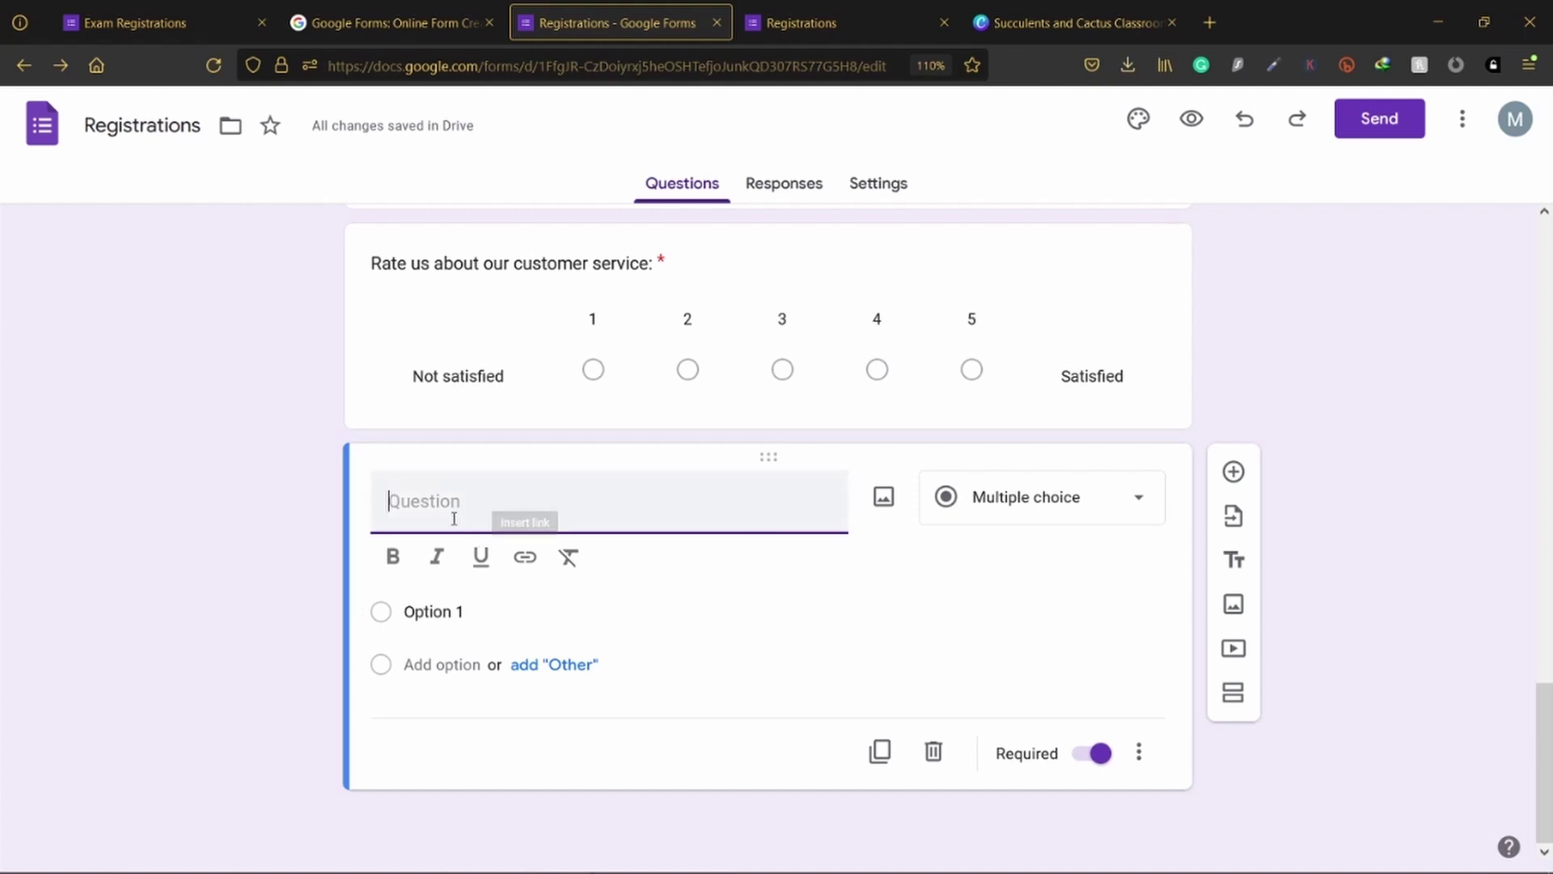
Step: Title the question 'Rate our departments:' and make it a Multiple choice grid
key(alt+Tab)
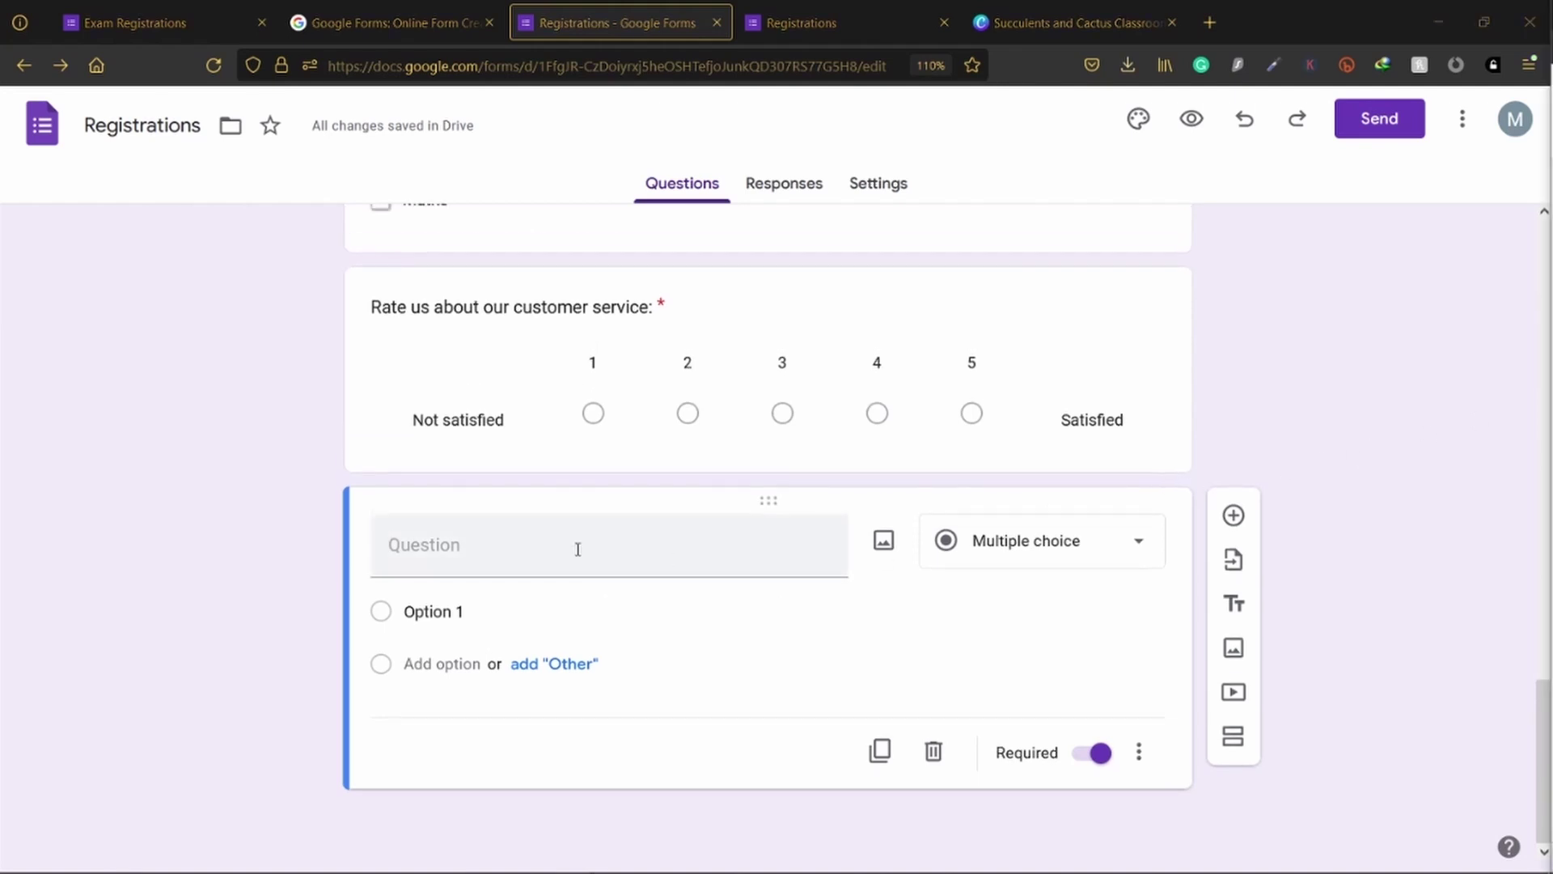
click(575, 545)
text(Rate our departments:)
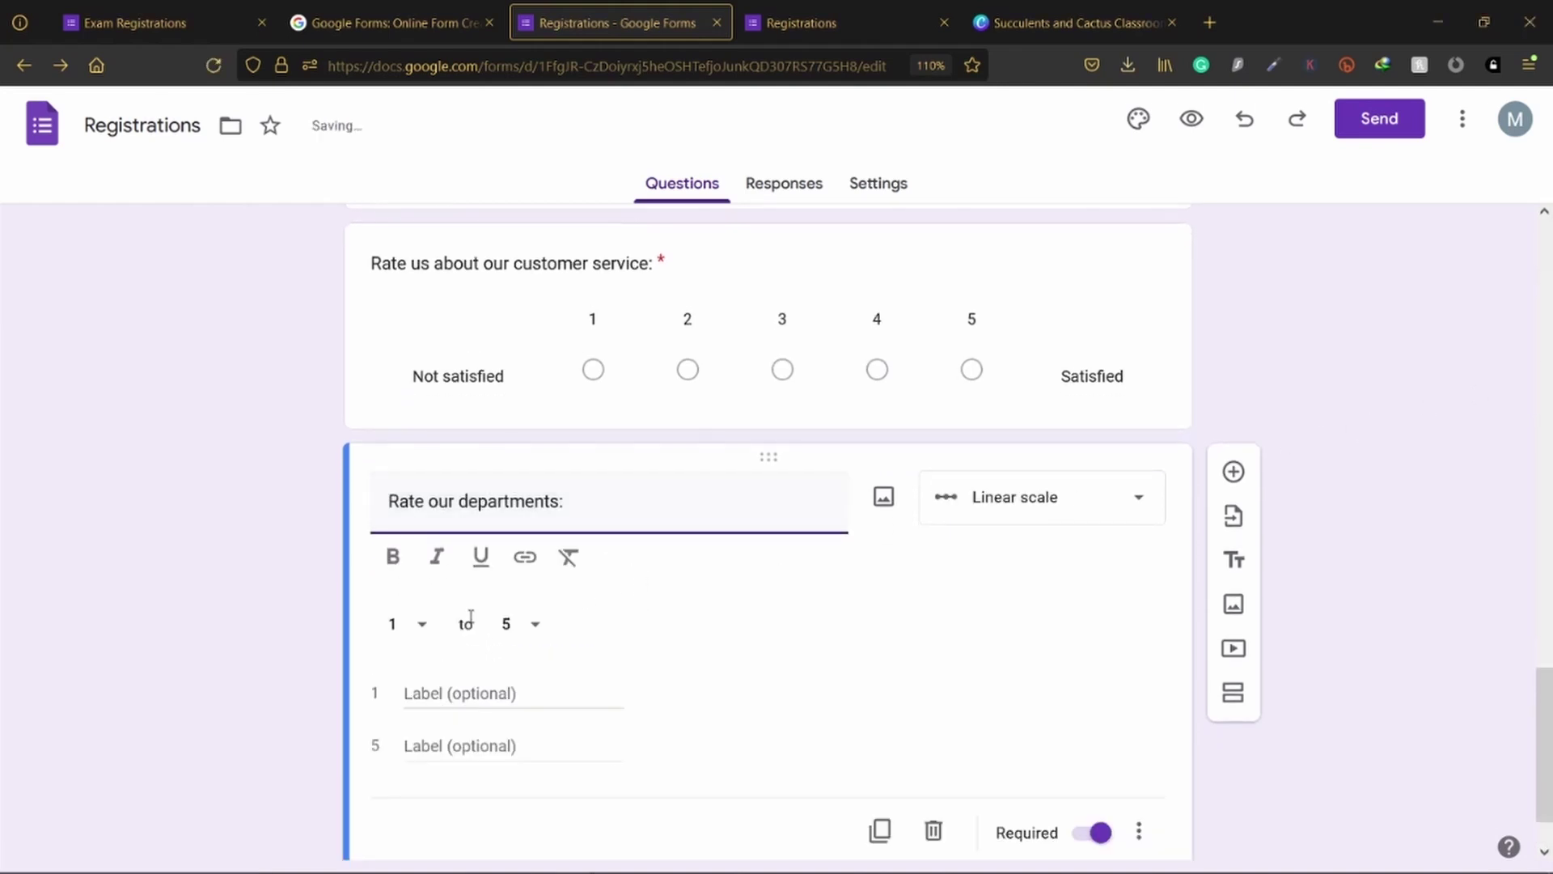
click(1015, 519)
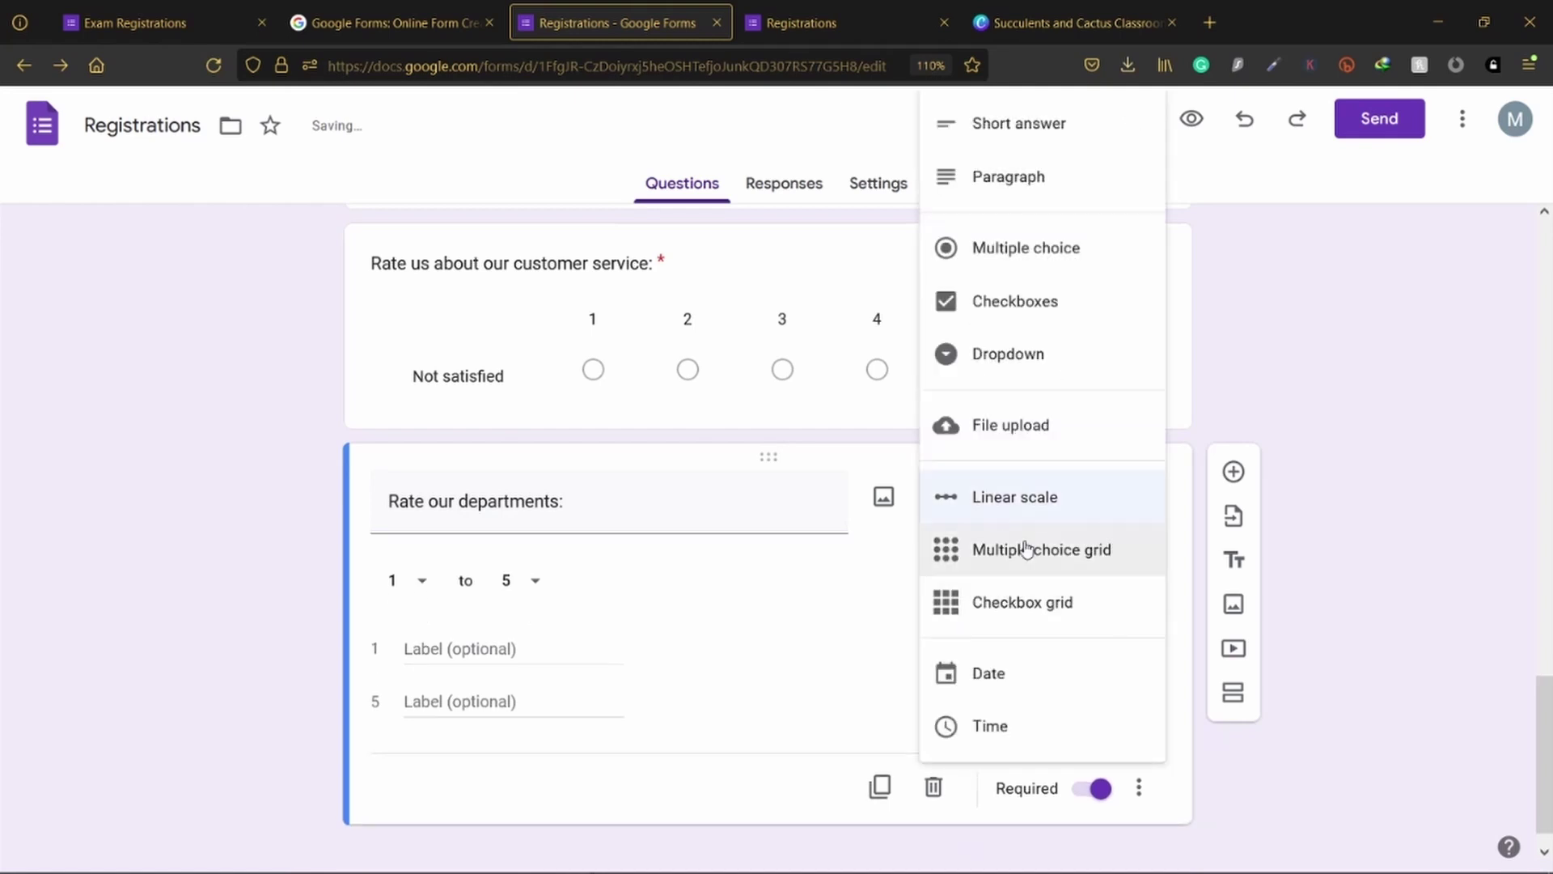
click(1030, 555)
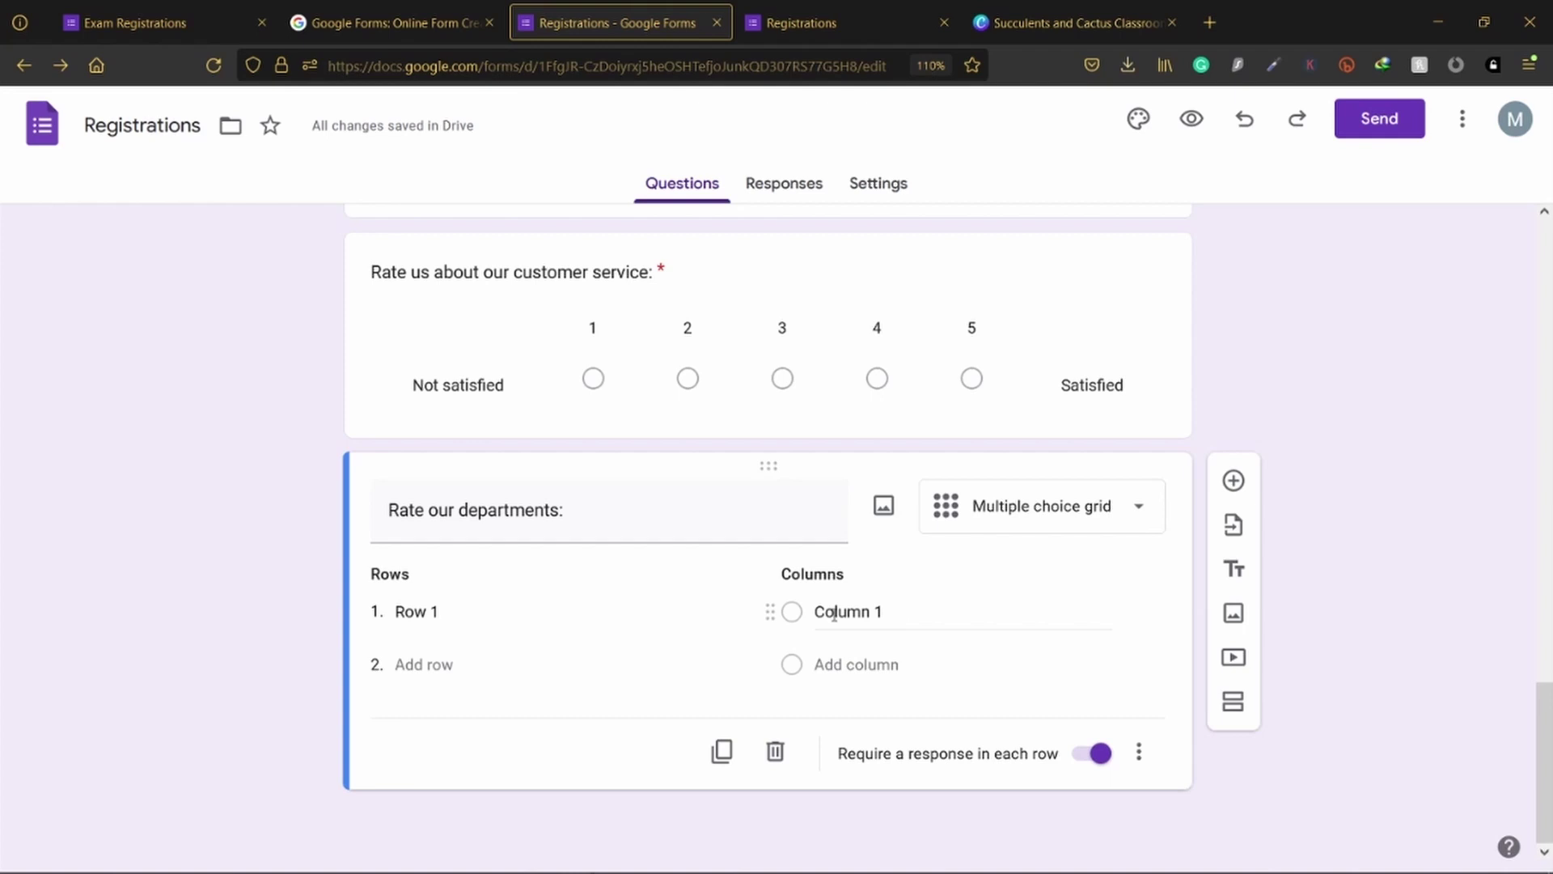
Step: Rename the grid's Row 1 to 'Department of Mathematics'
click(468, 608)
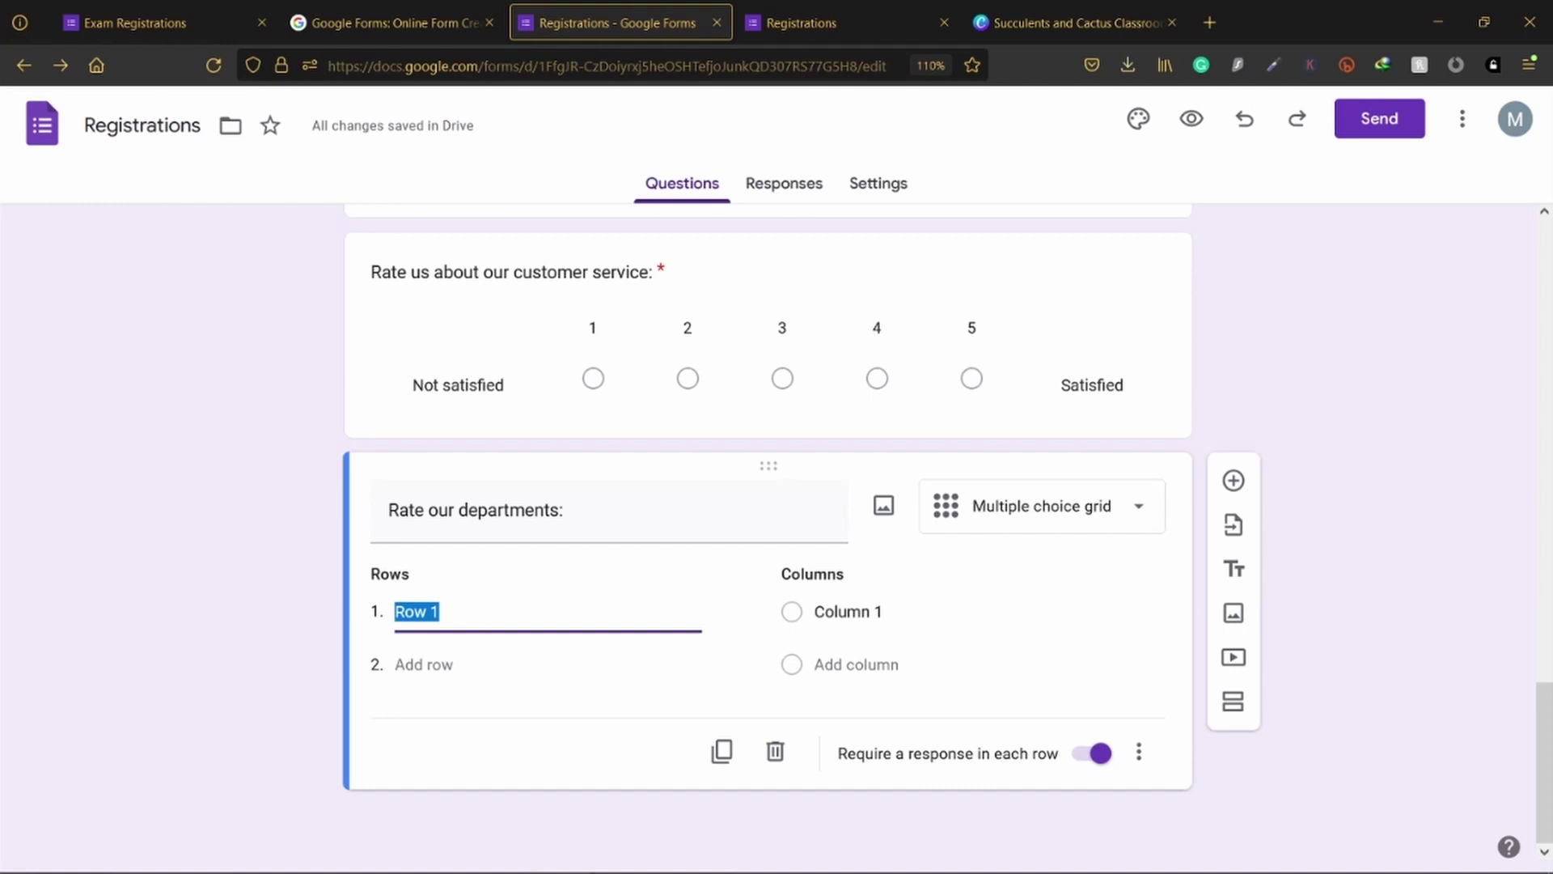
key(alt+Tab)
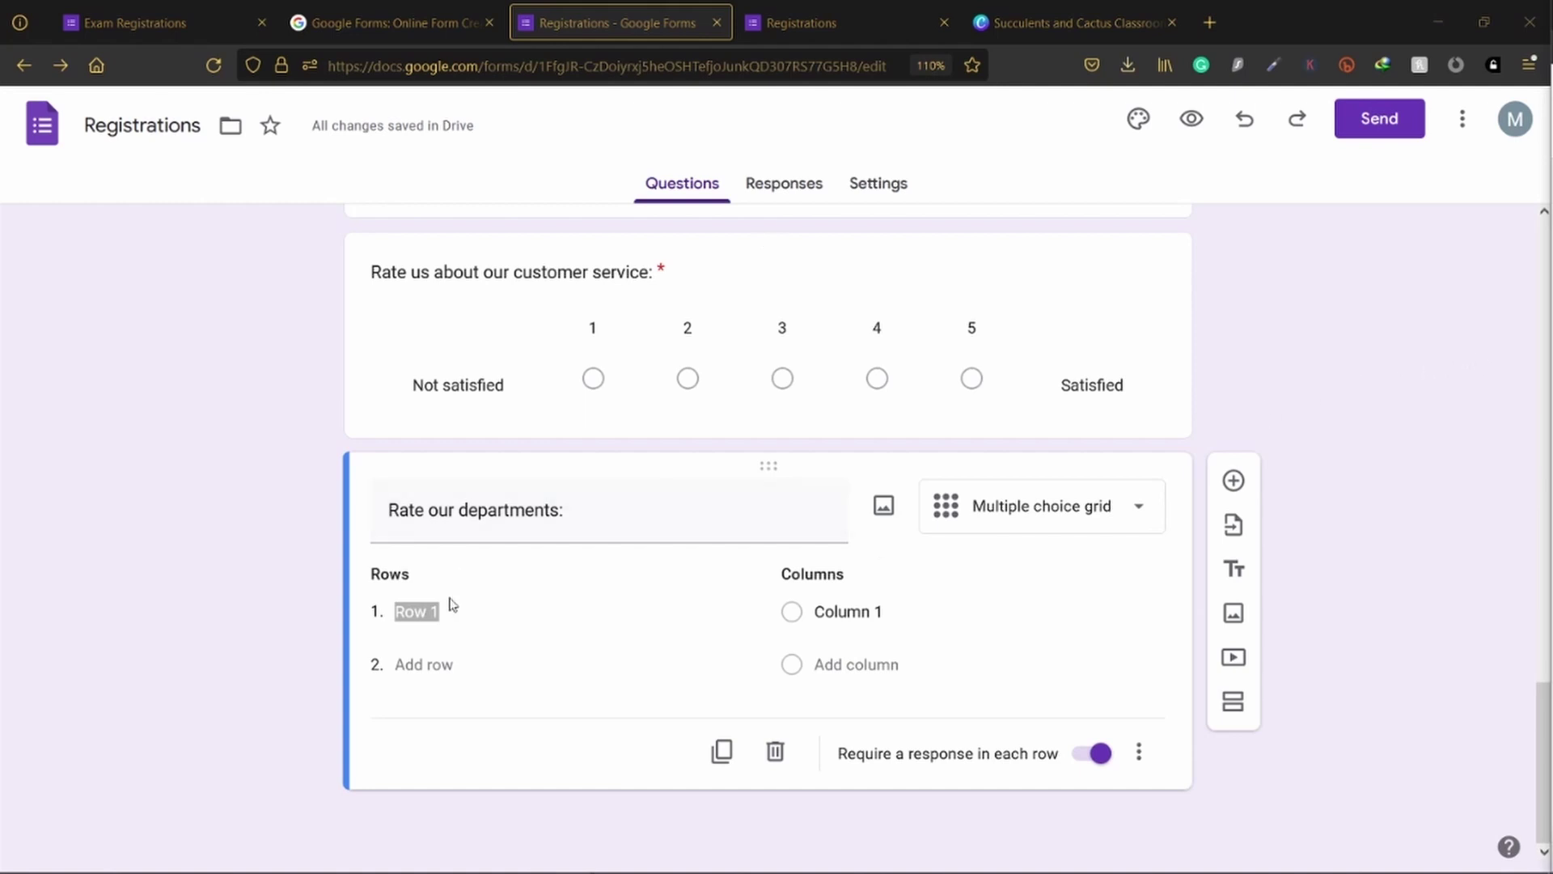
click(414, 615)
drag(457, 610, 297, 627)
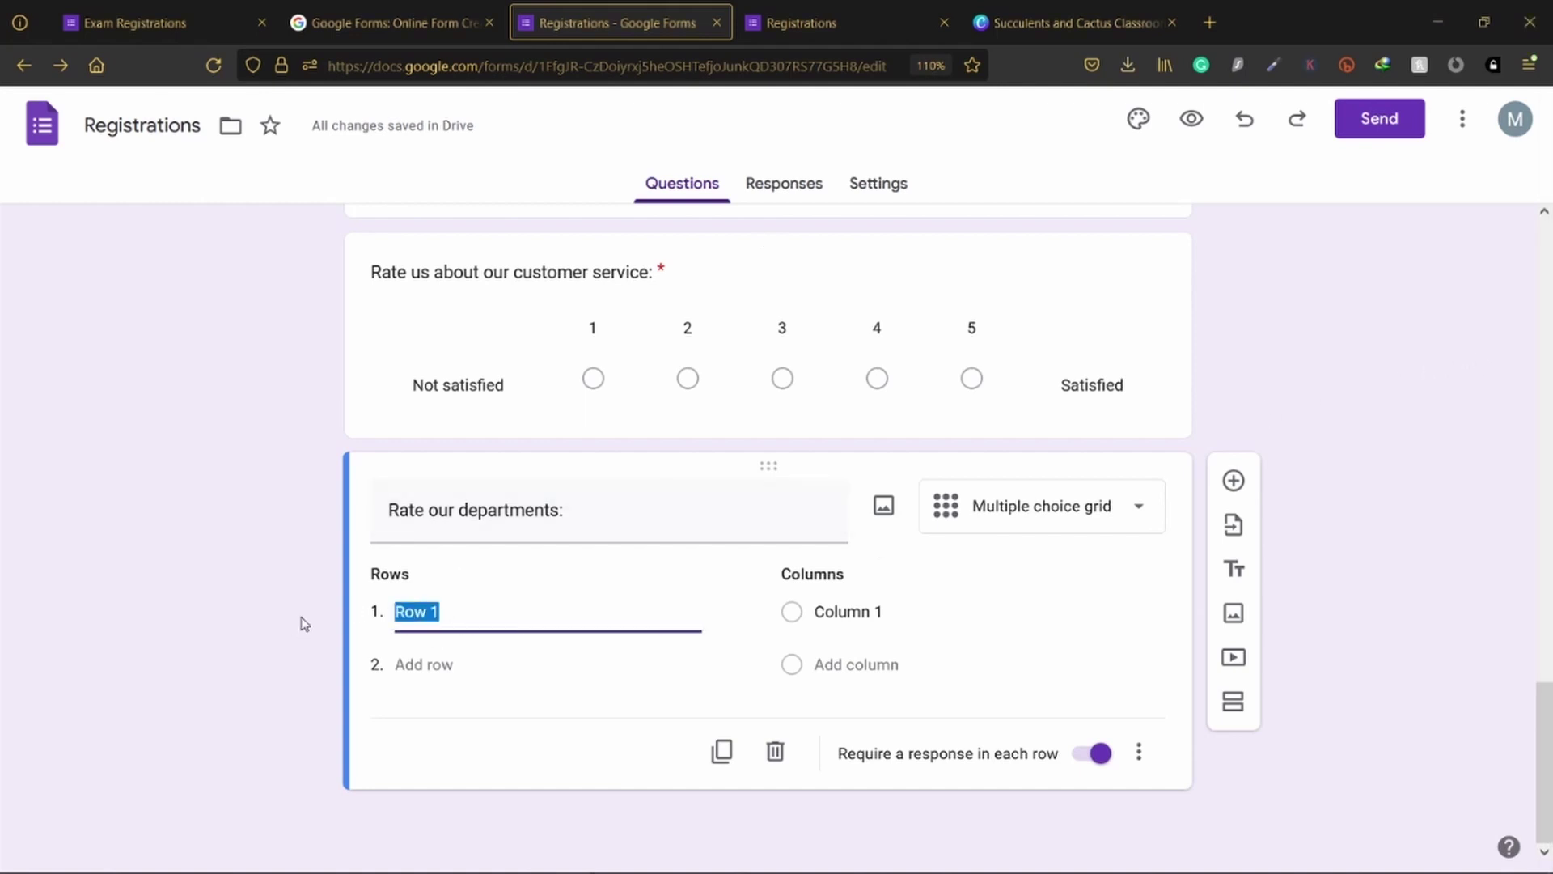
text(Department of Mathematics)
Step: Add rows 'Department of Robotics' and 'Department of Physics' to the grid
click(400, 664)
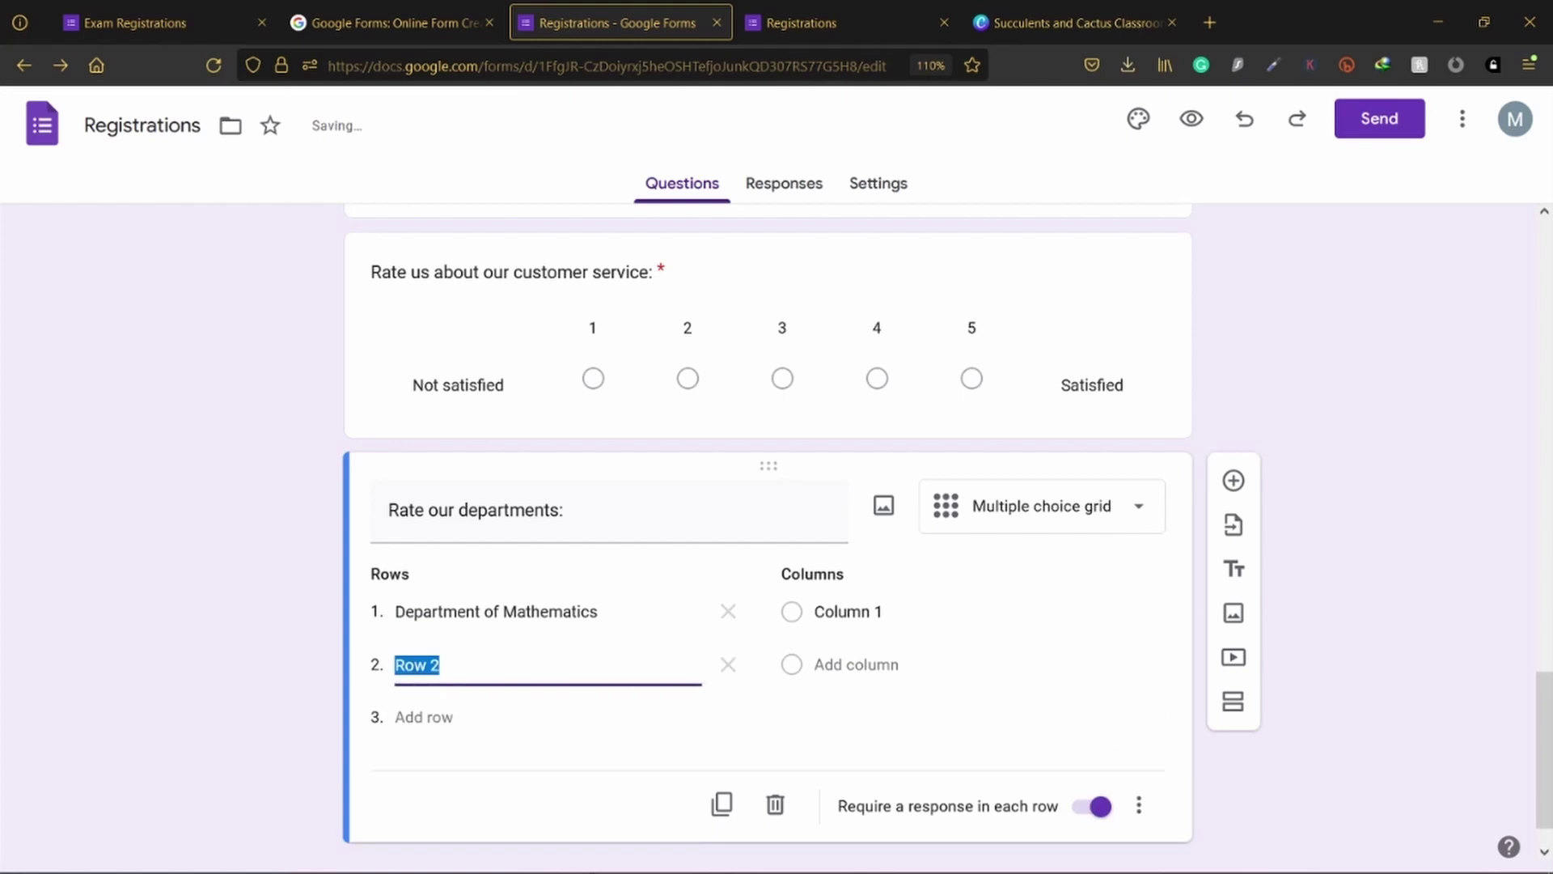
key(alt+Tab)
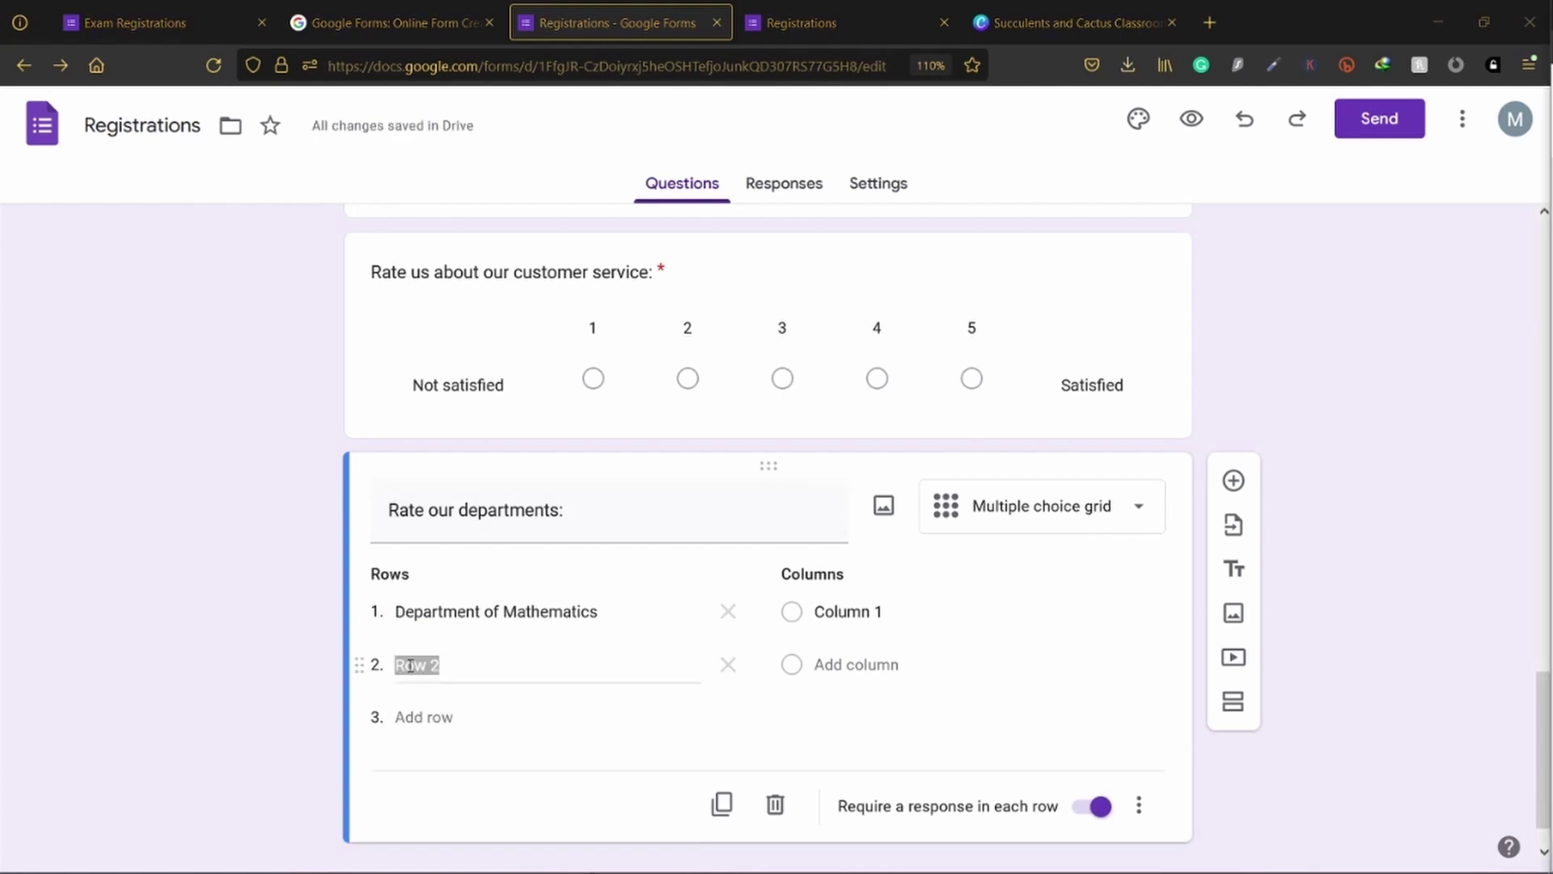
click(452, 663)
drag(451, 664, 322, 665)
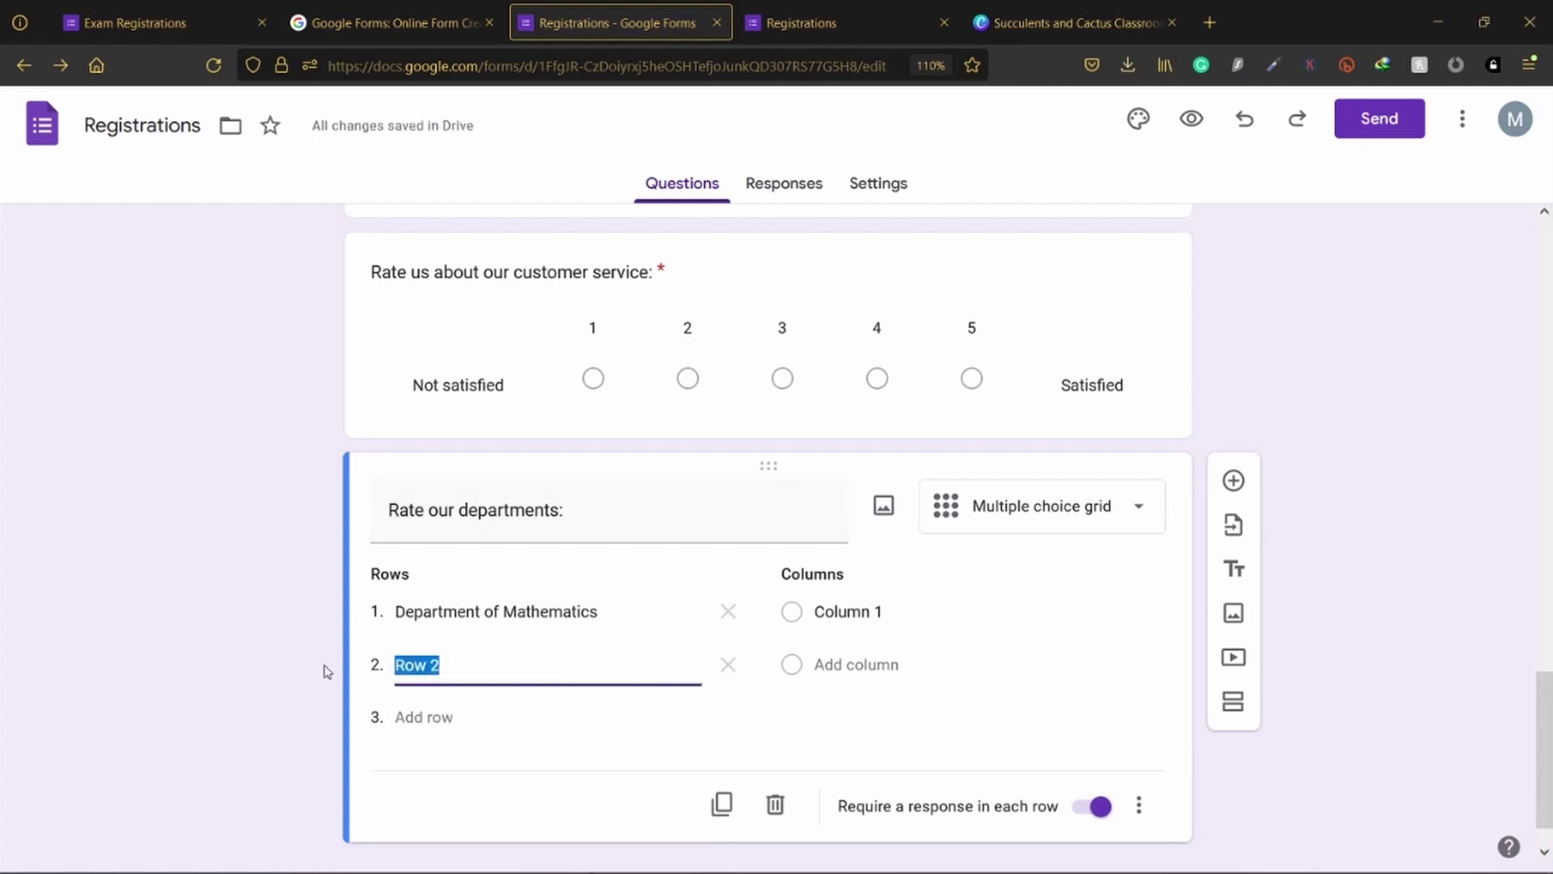
text(Department of Robotics)
key(alt+Tab)
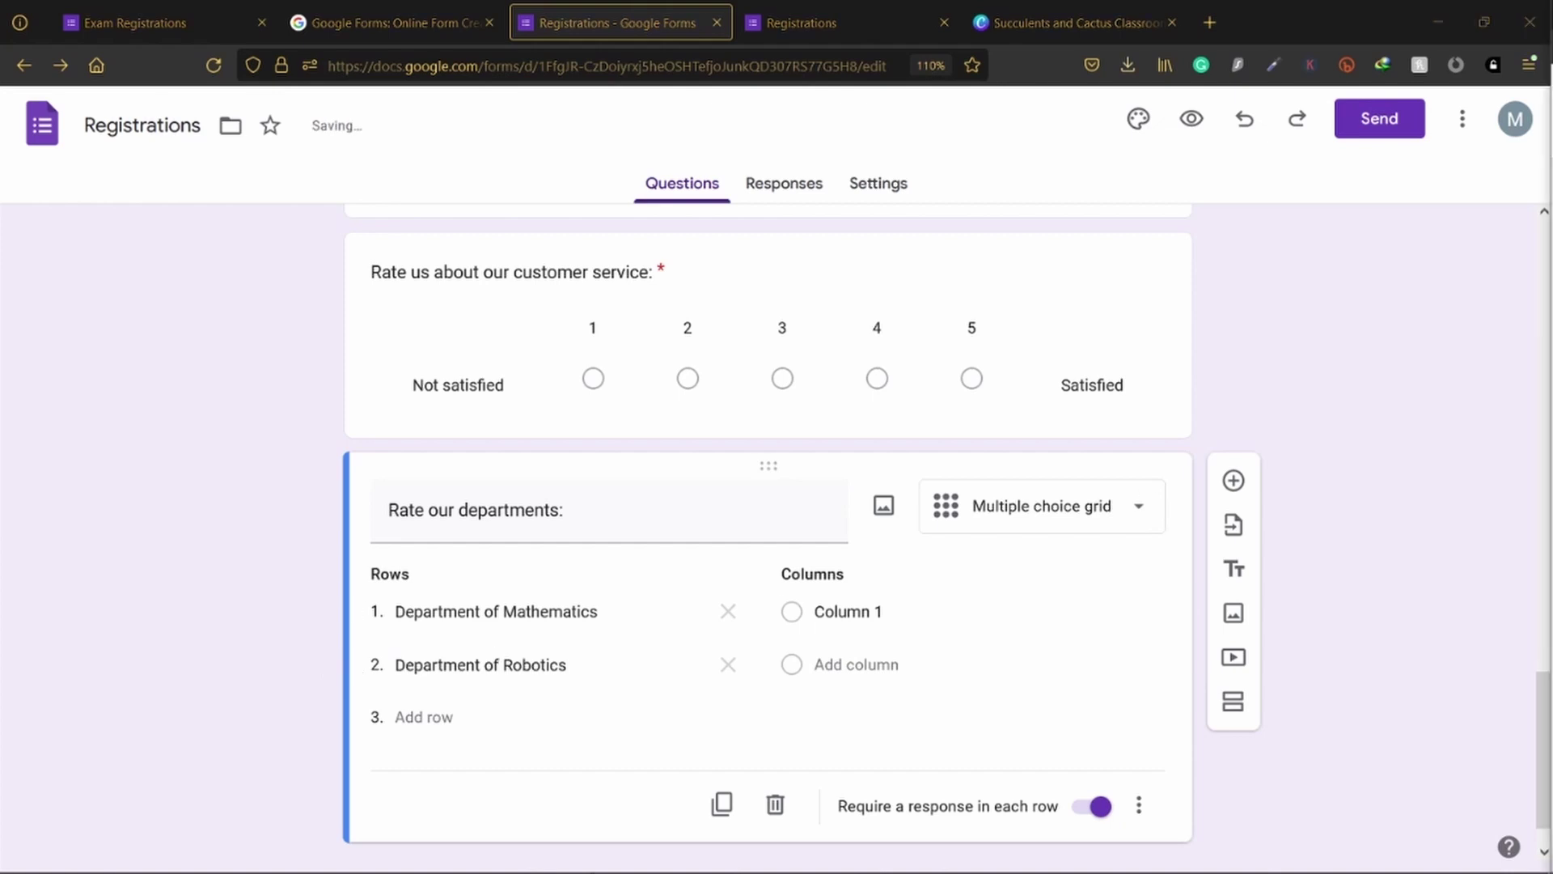
click(424, 717)
text(Department of Physics)
scroll(1019, 570, down, 2)
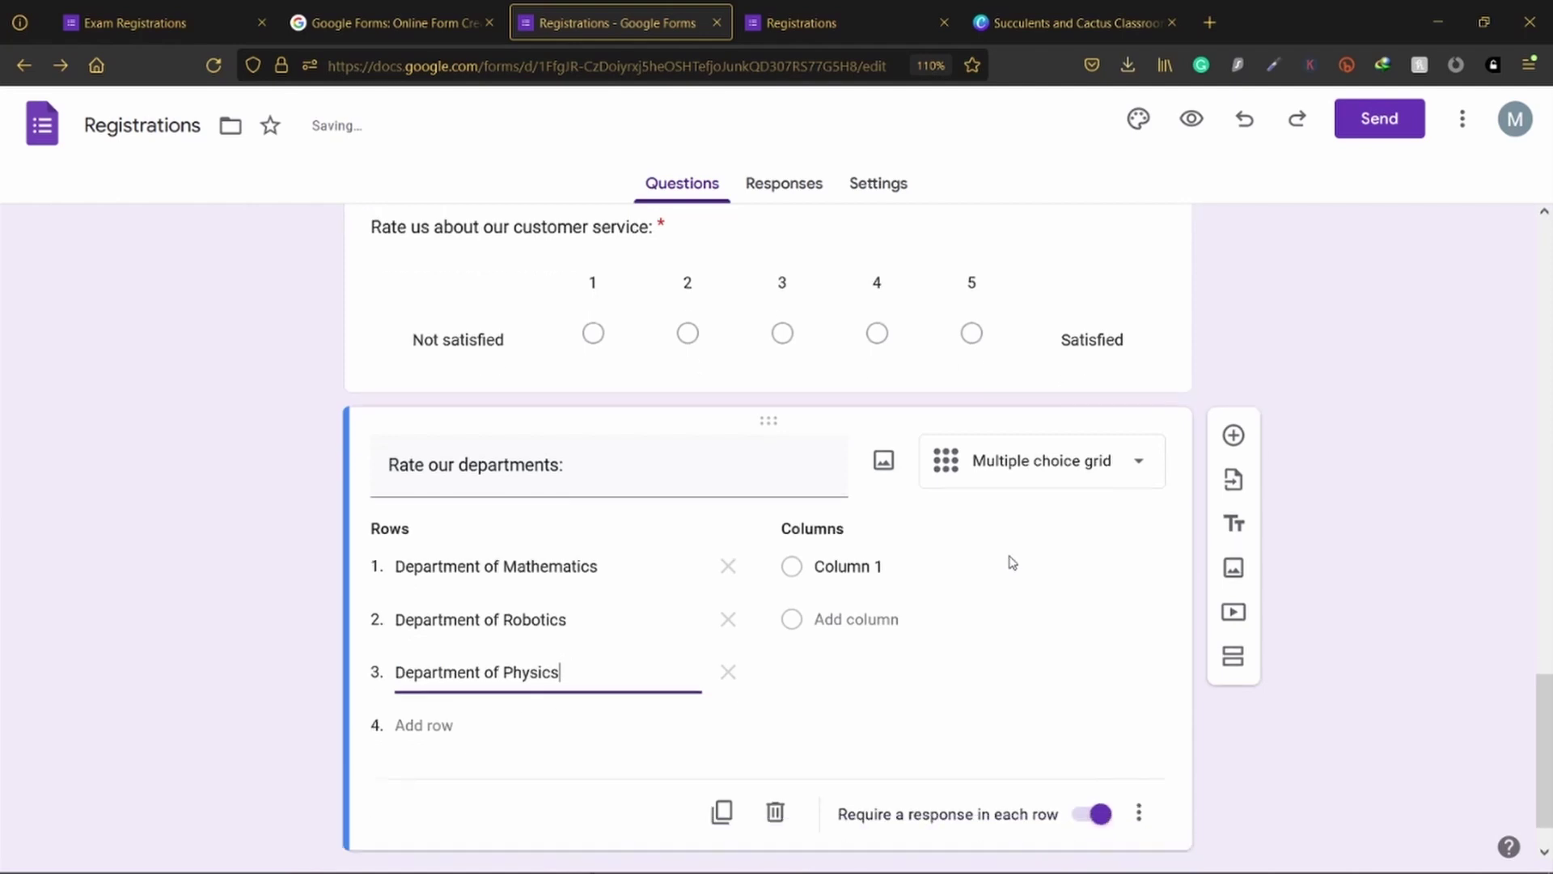
Step: Name the grid columns 'Not satisfied', 'Good' and 'Very Good'
click(862, 506)
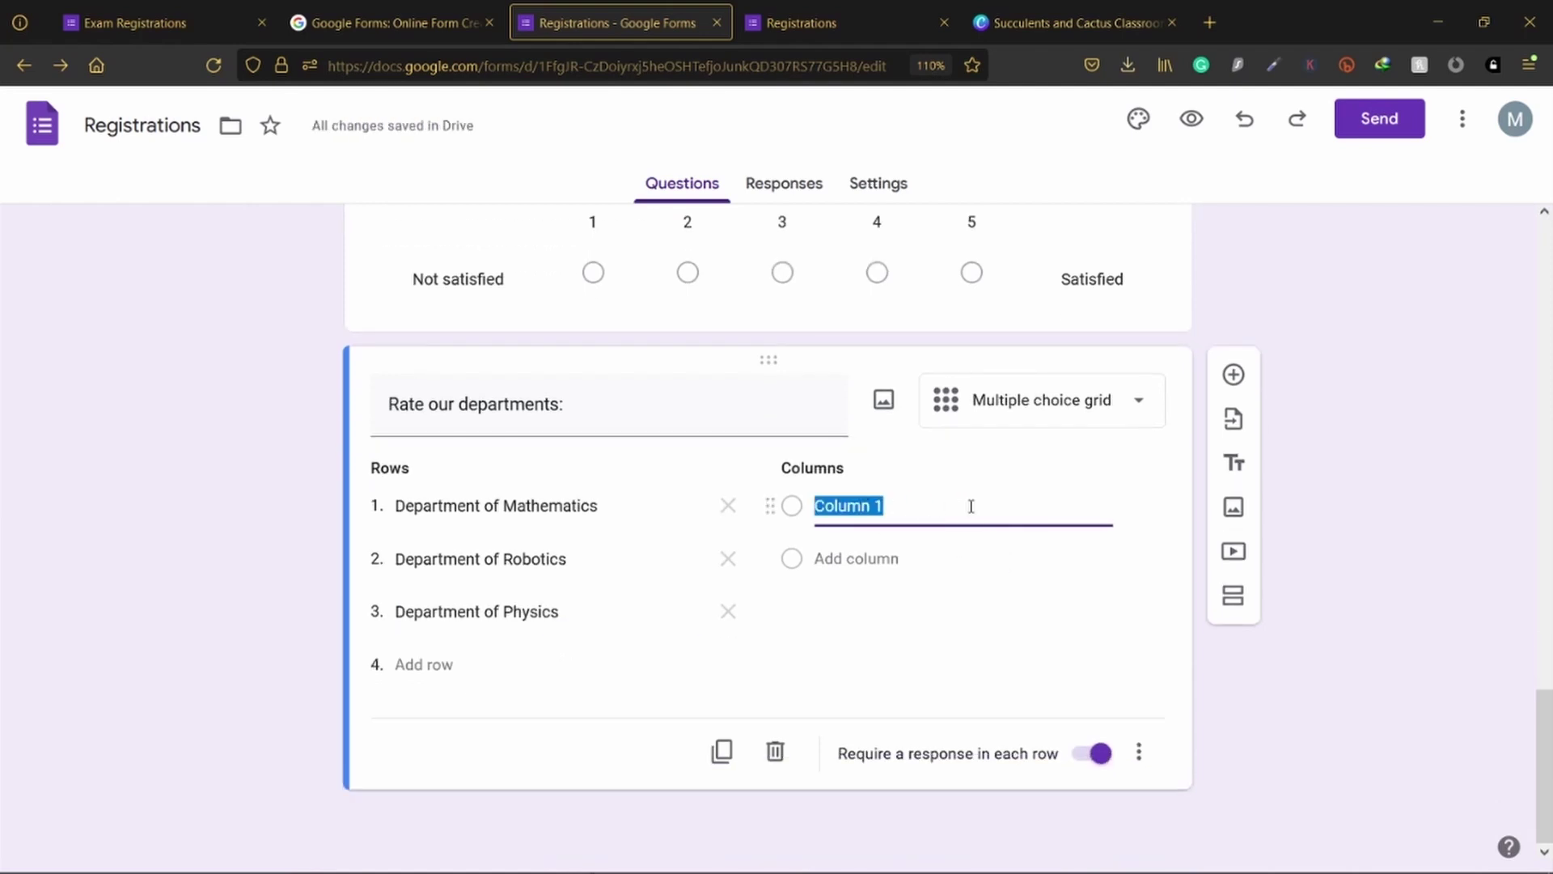
text(Not satisf)
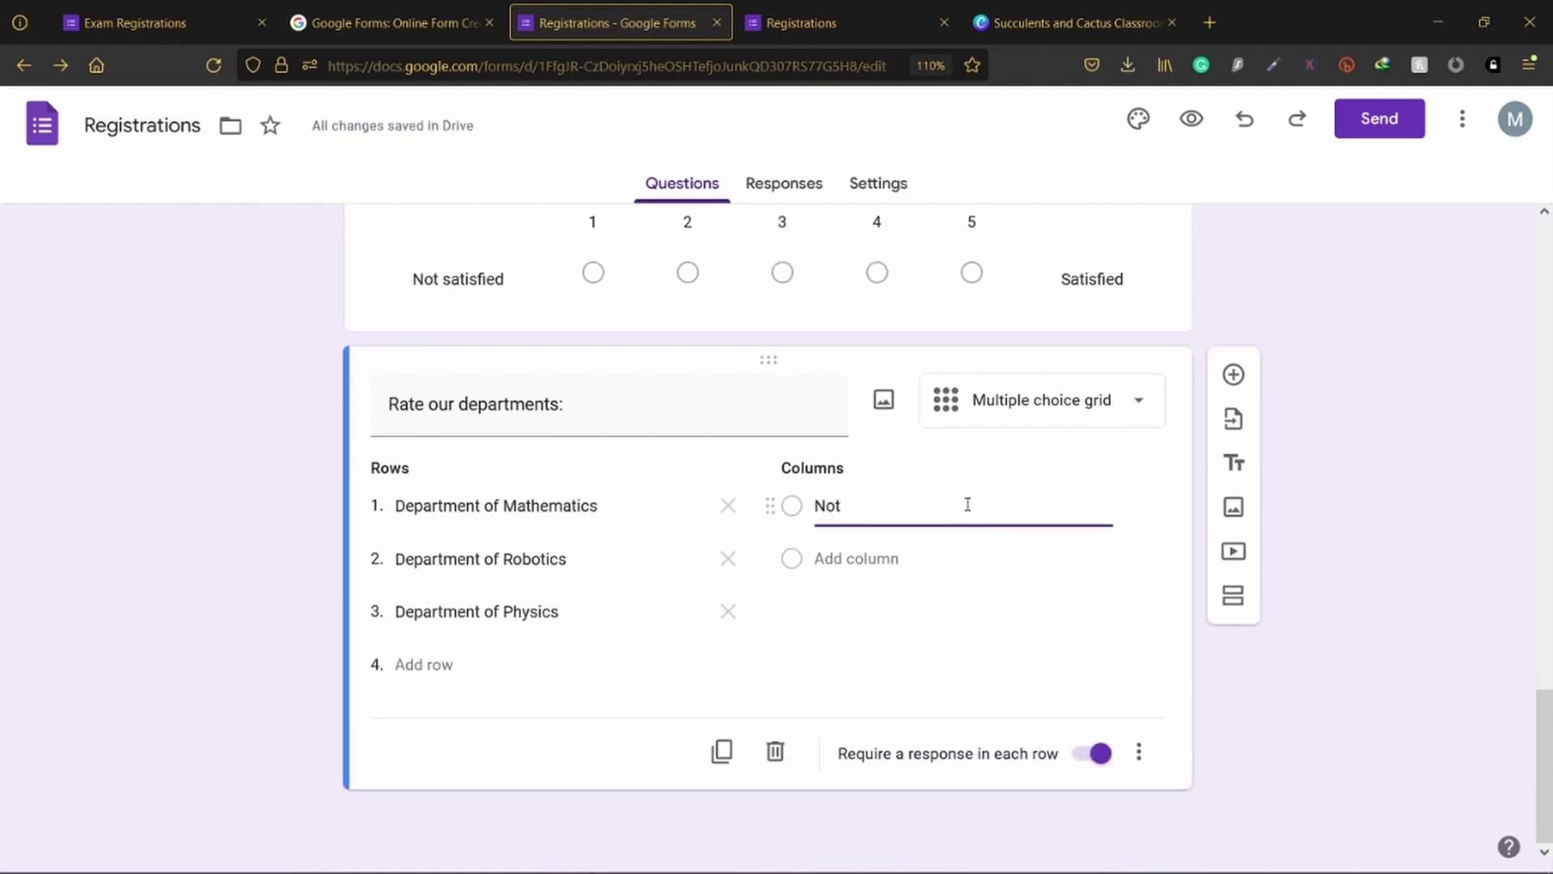
text(ied)
key(Tab)
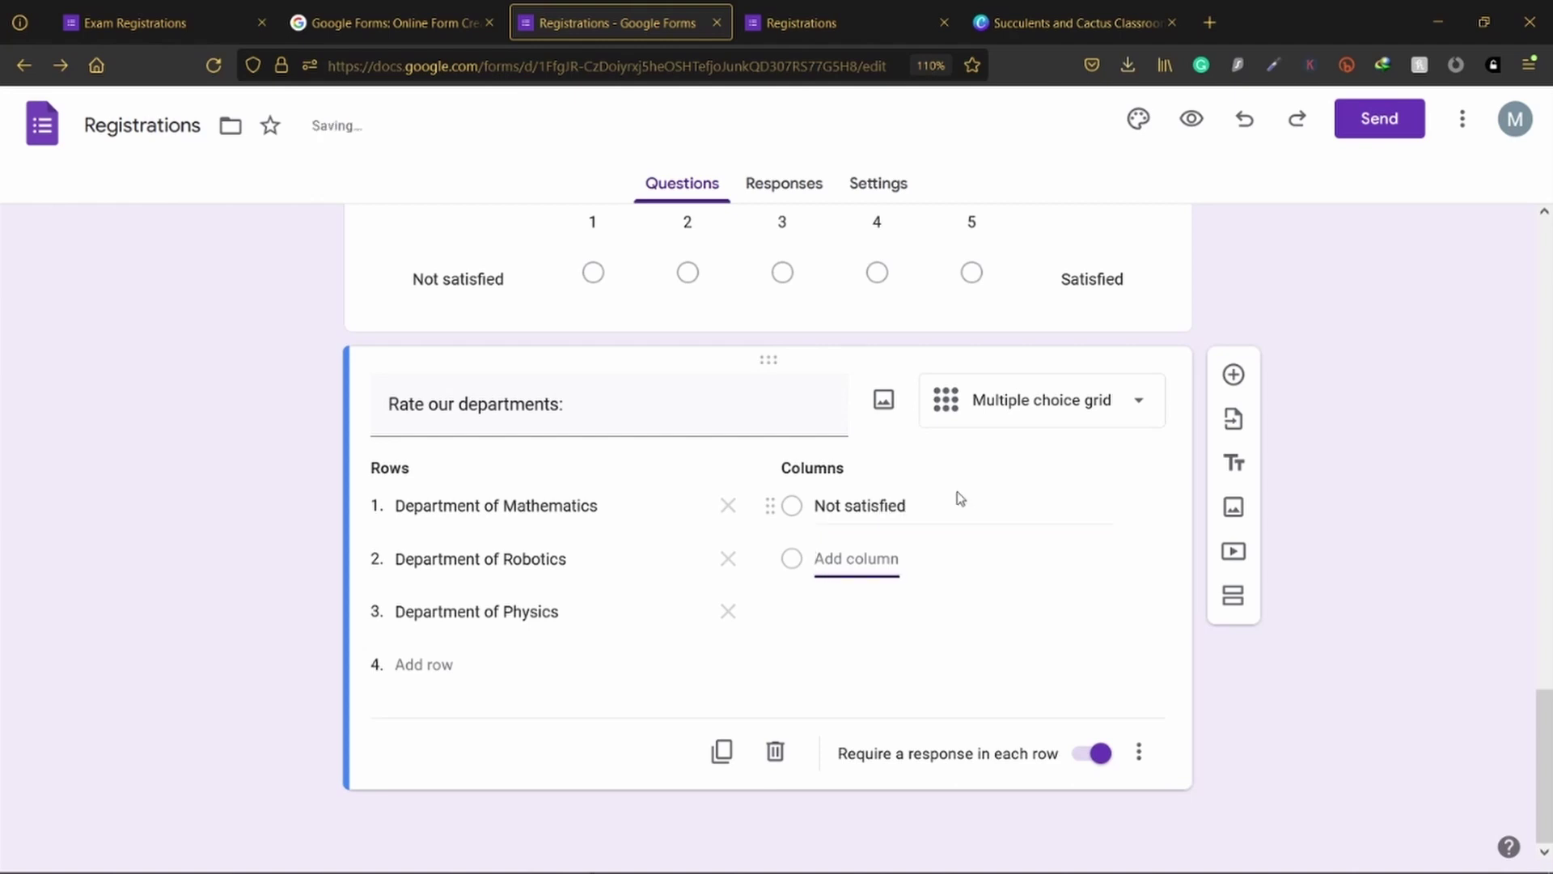
text(Good)
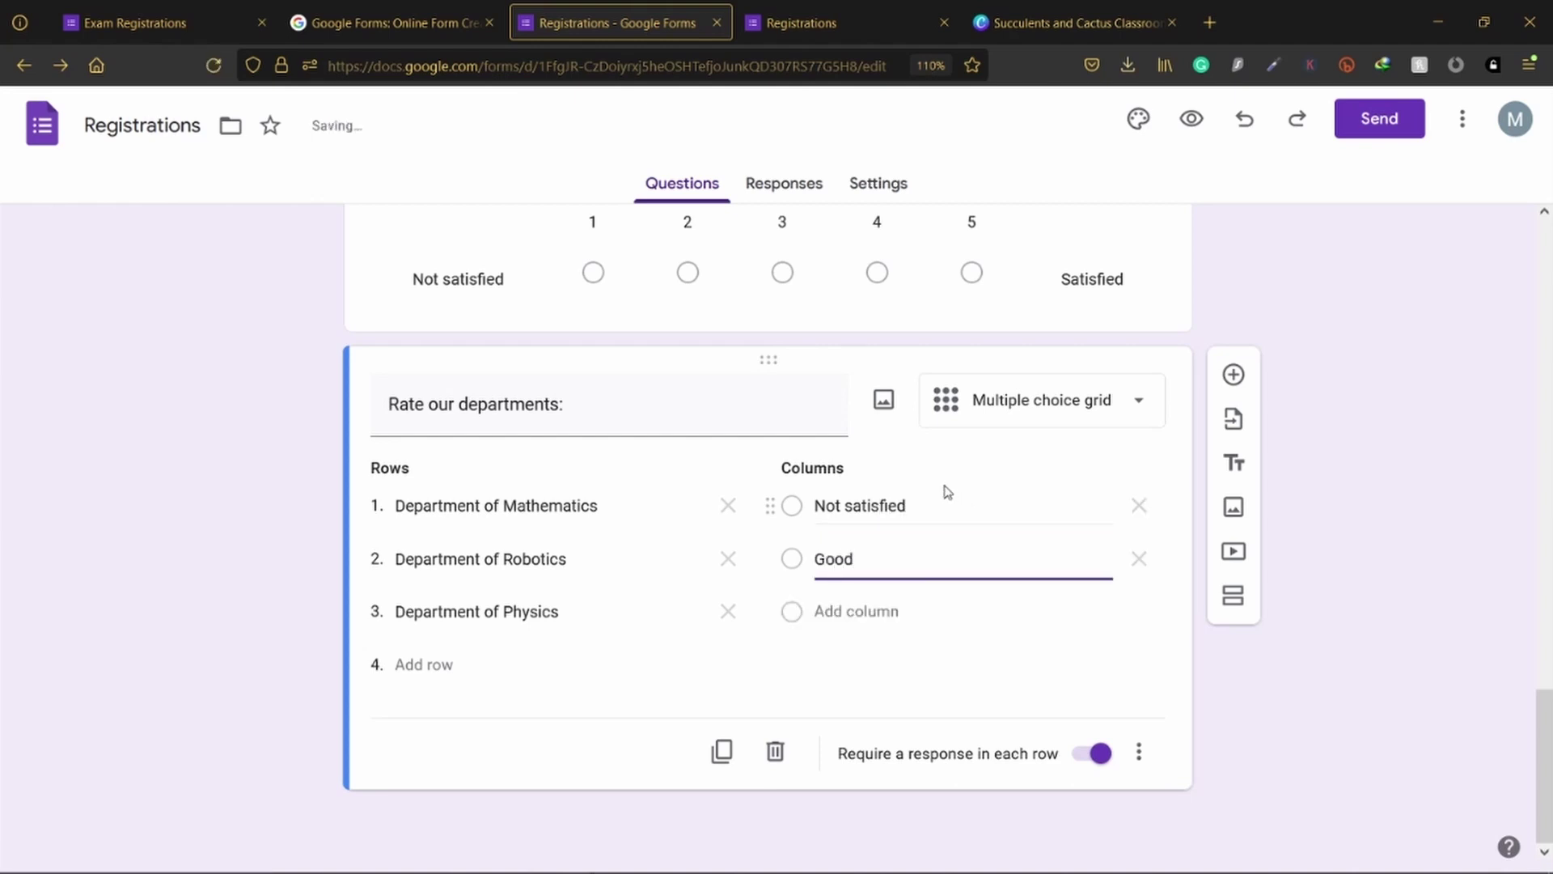
key(Tab)
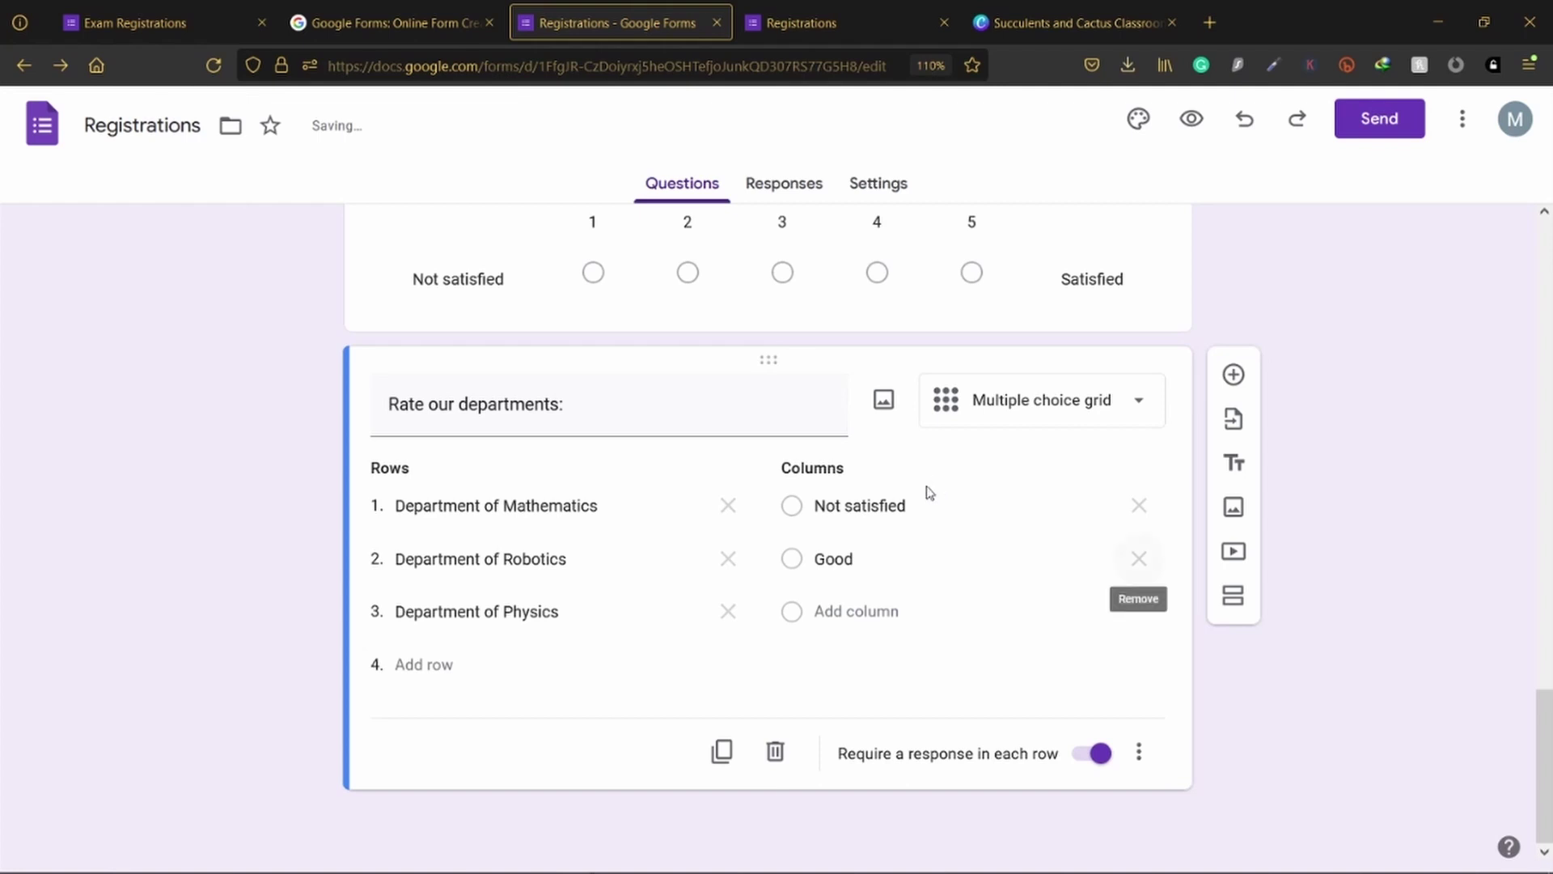
click(876, 612)
click(877, 612)
text(Ve)
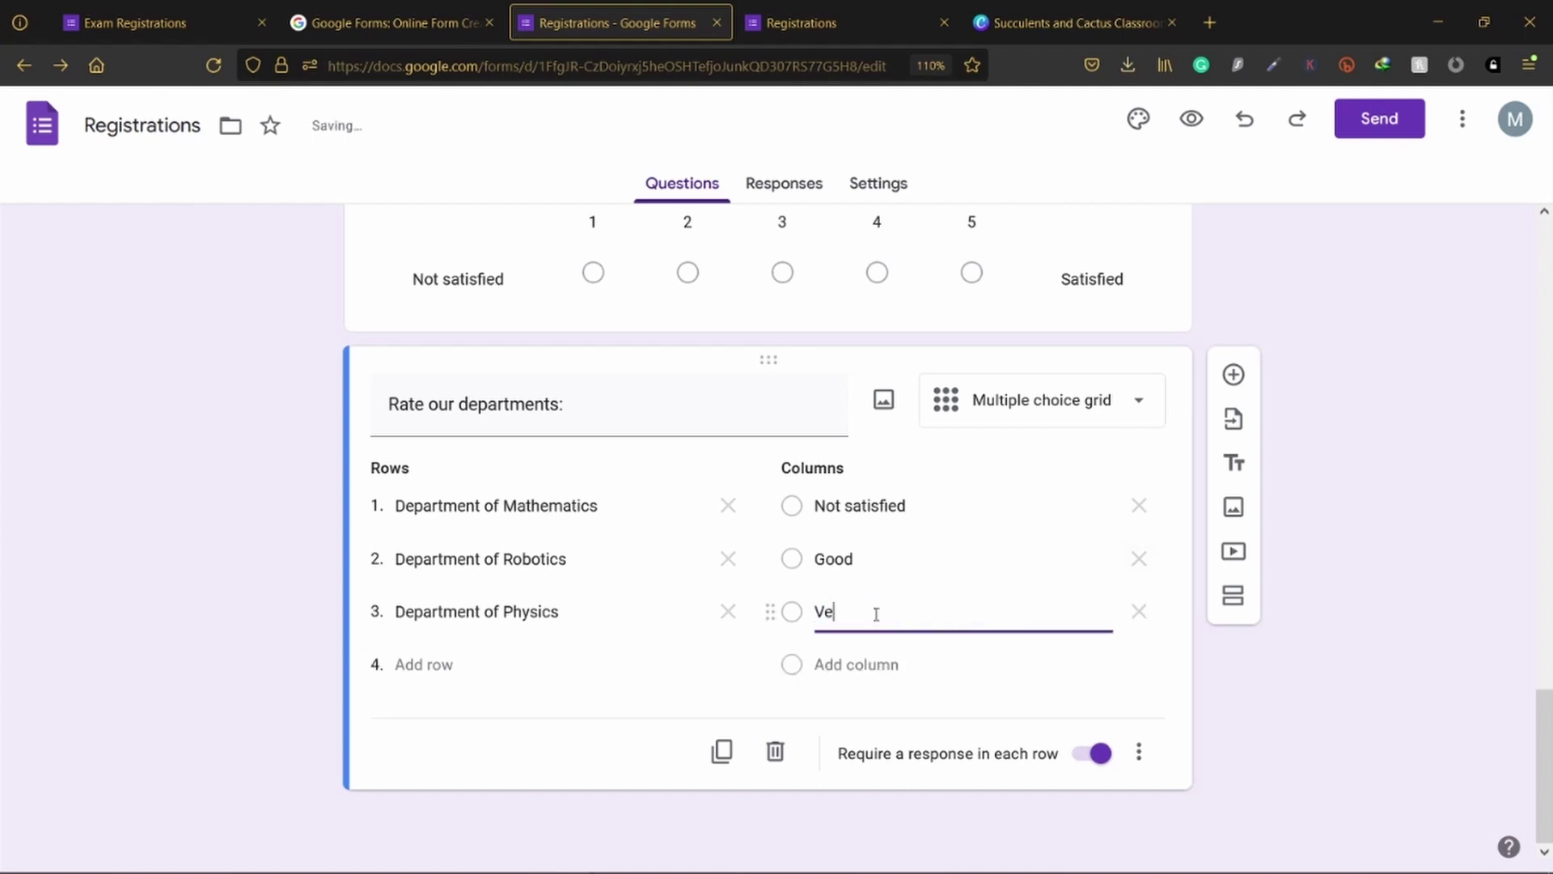
text(ry Good)
key(Tab)
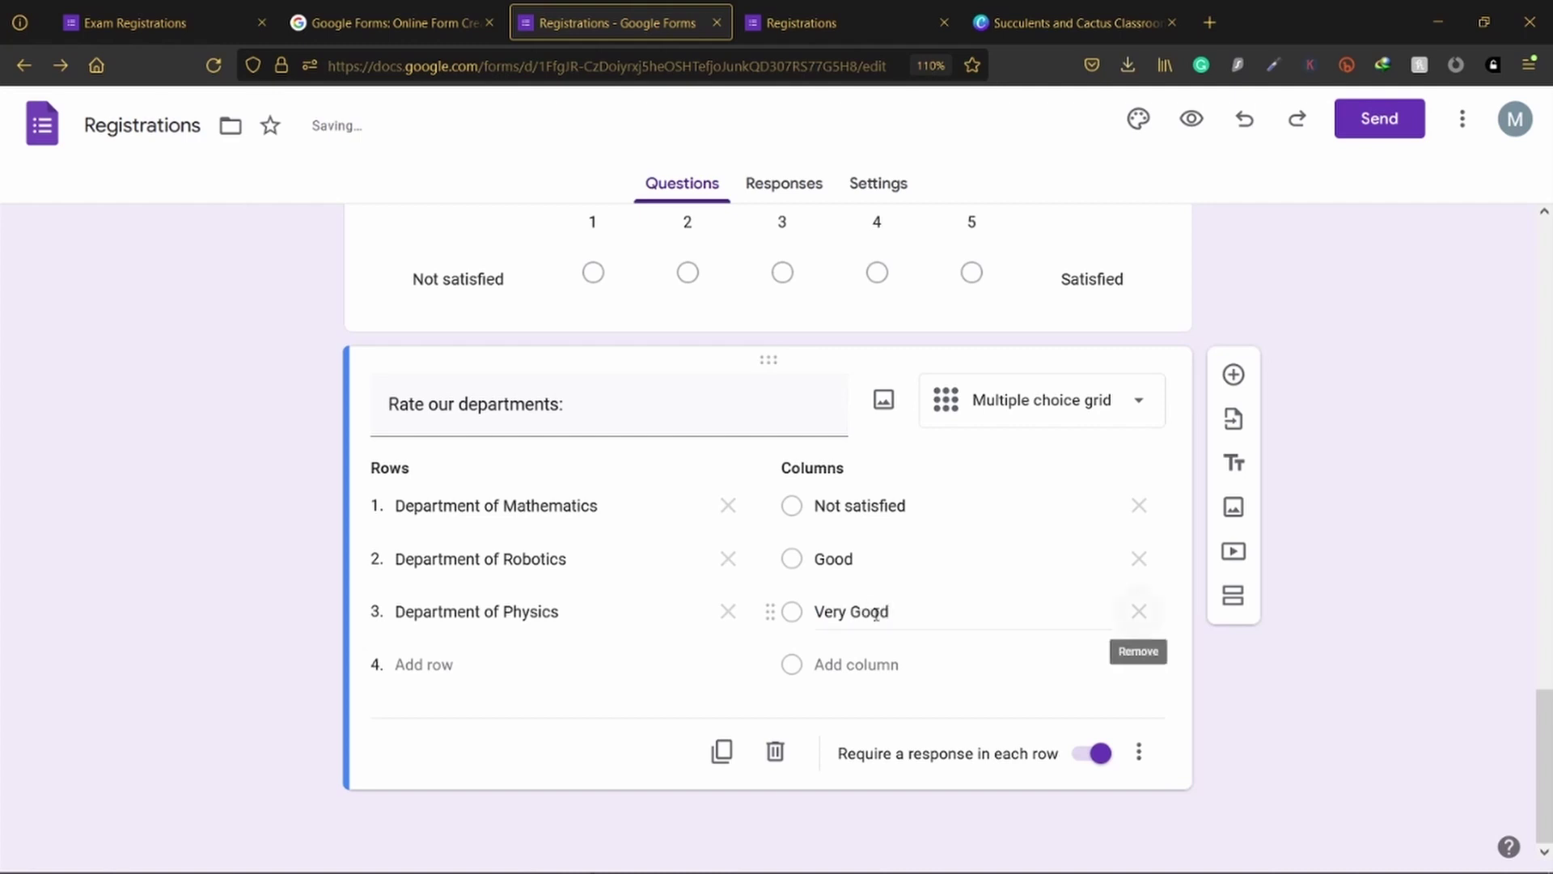
Step: Add a fourth column named 'Highly Satisfied'
click(830, 662)
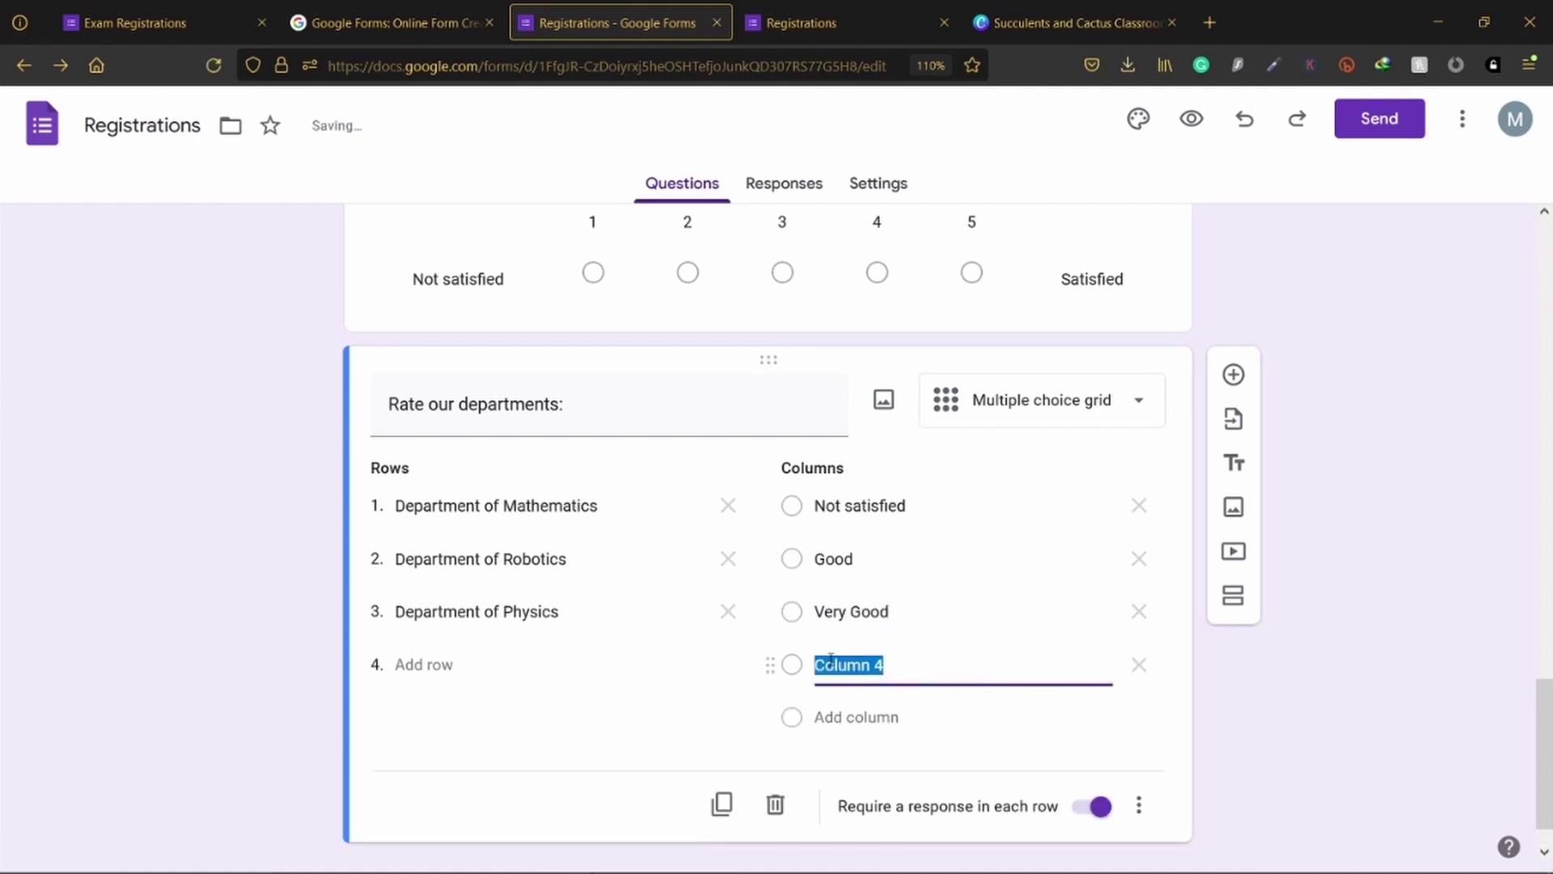
text(Highl)
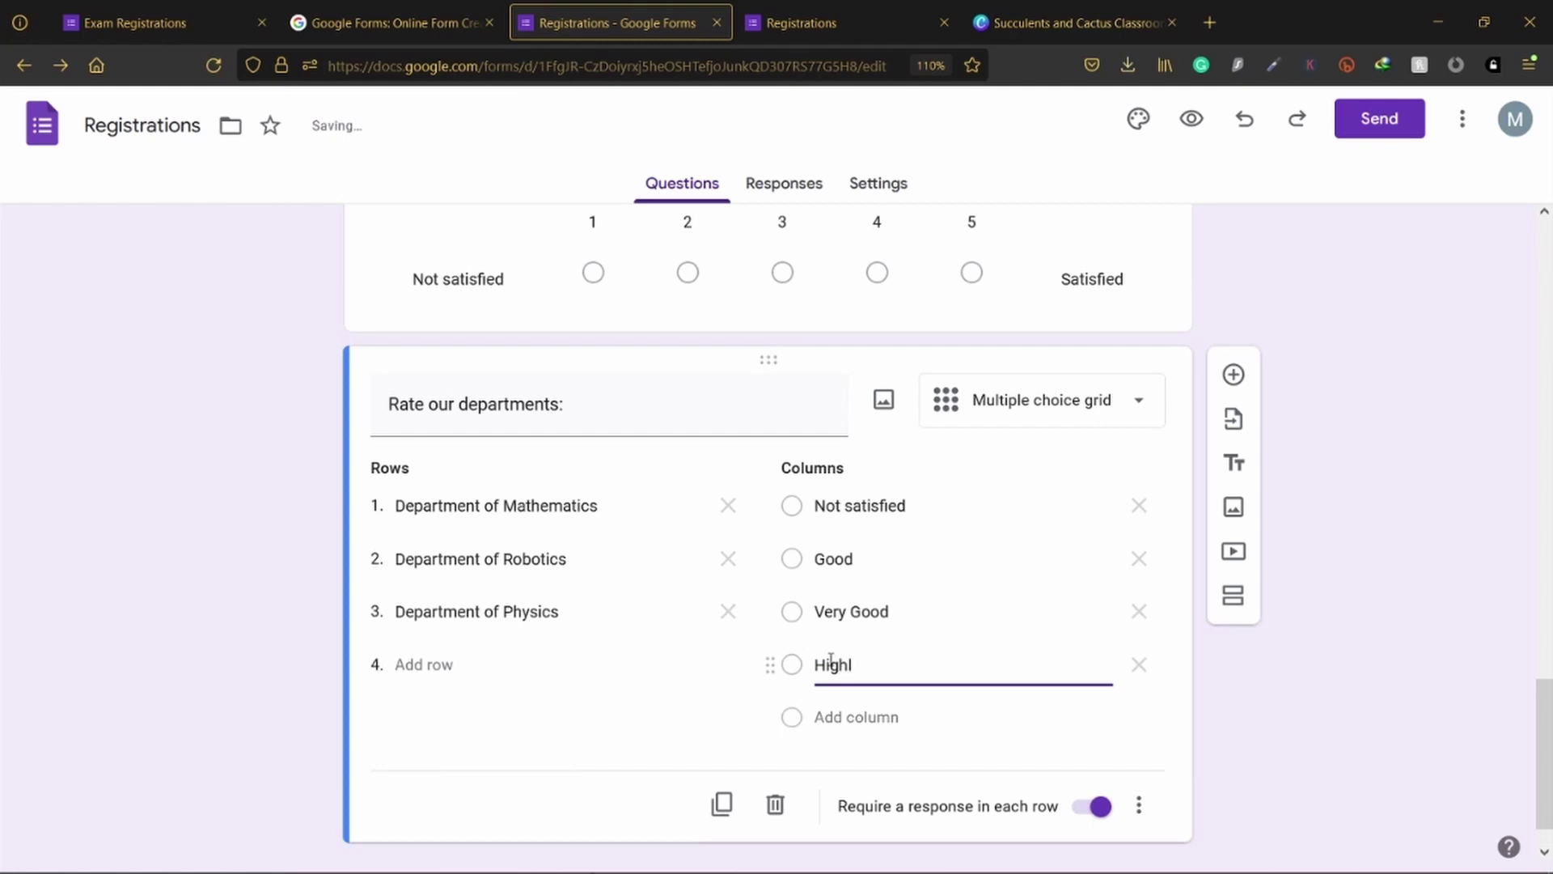
text(y satisfied)
drag(862, 665, 872, 665)
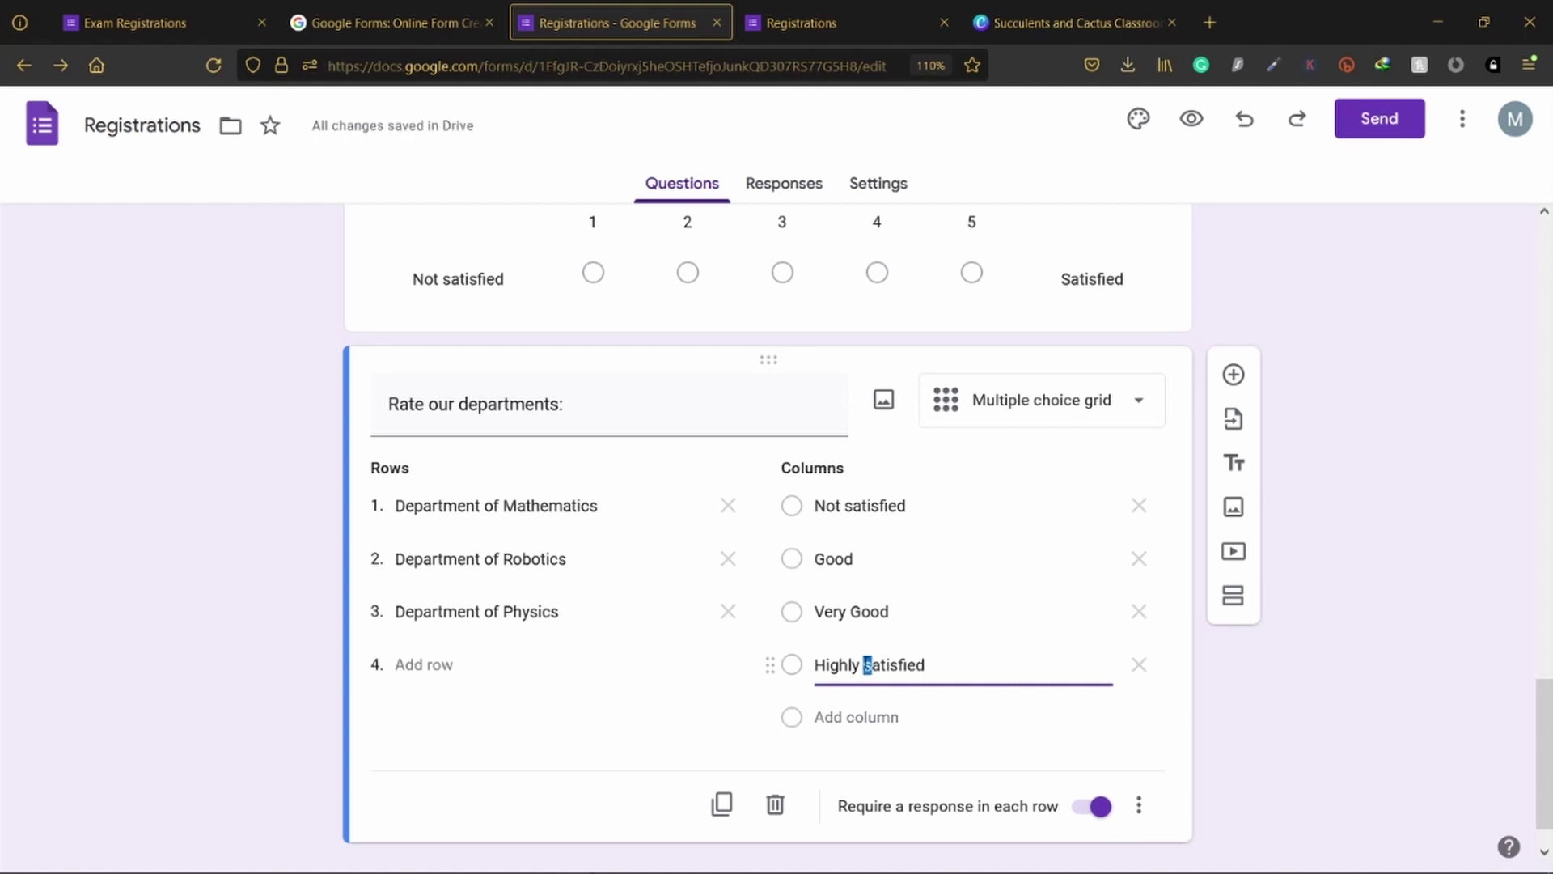
text(S)
click(1022, 732)
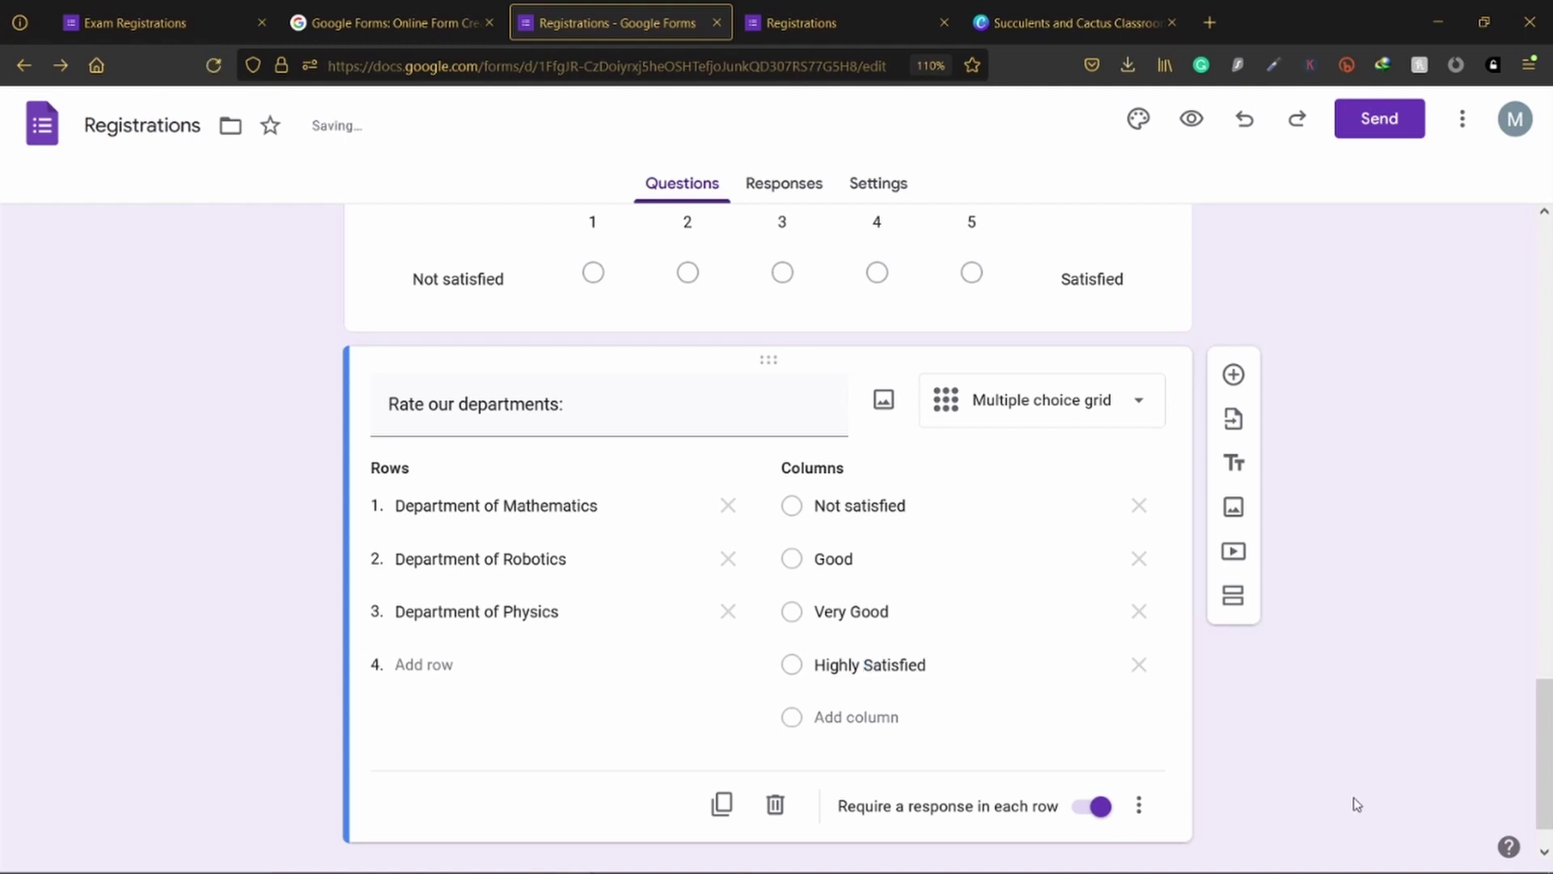
Step: Capitalise the first column to 'Not Satisfied' and open the respondent preview
click(860, 506)
click(854, 508)
key(BackSpace)
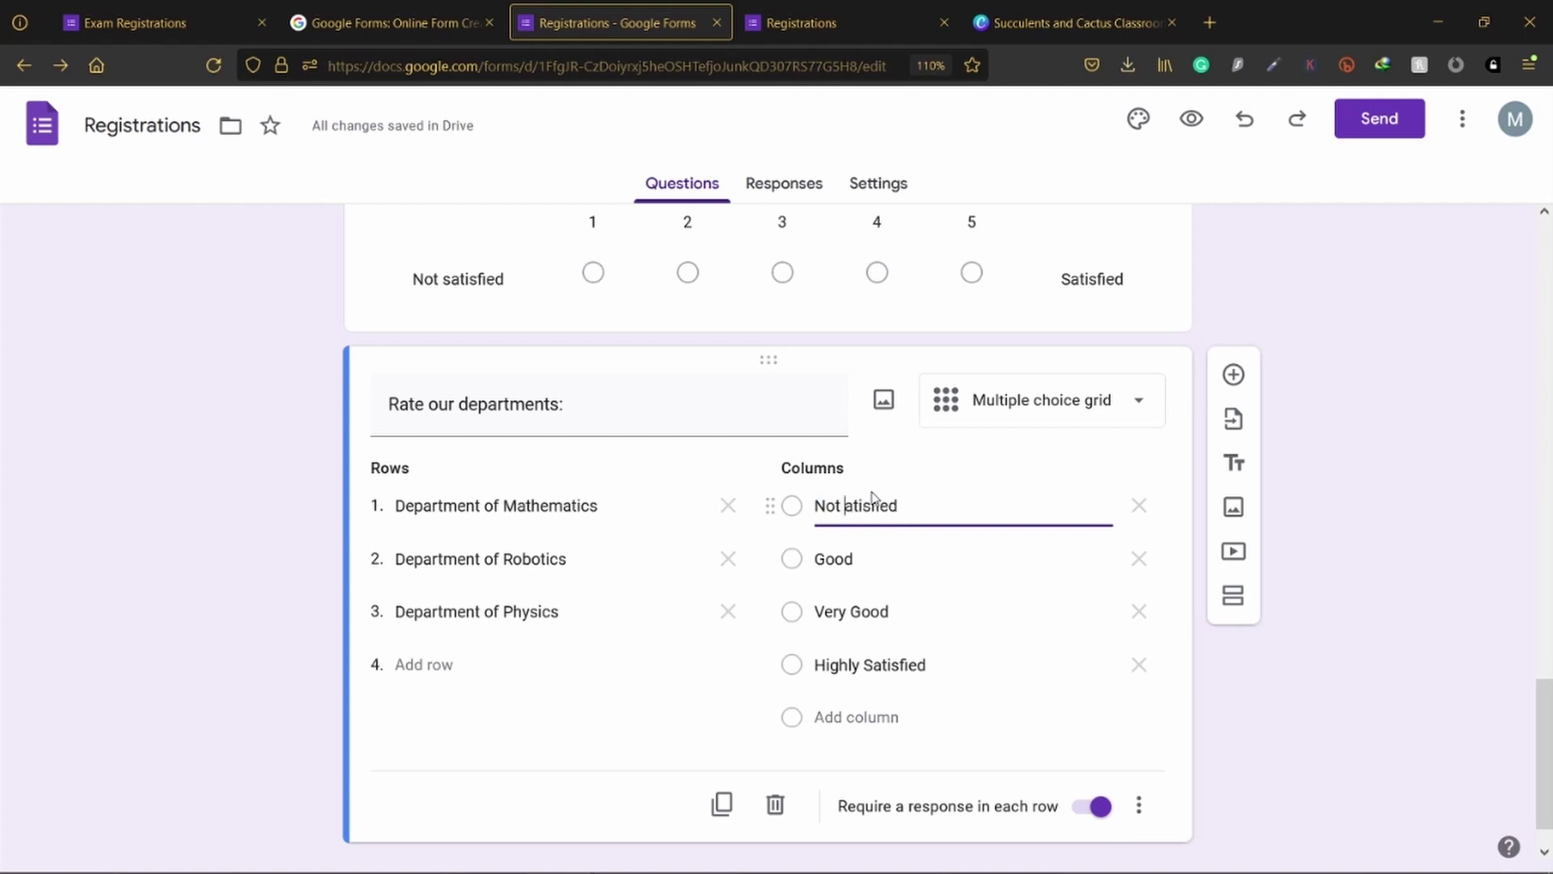
text(S)
click(1317, 698)
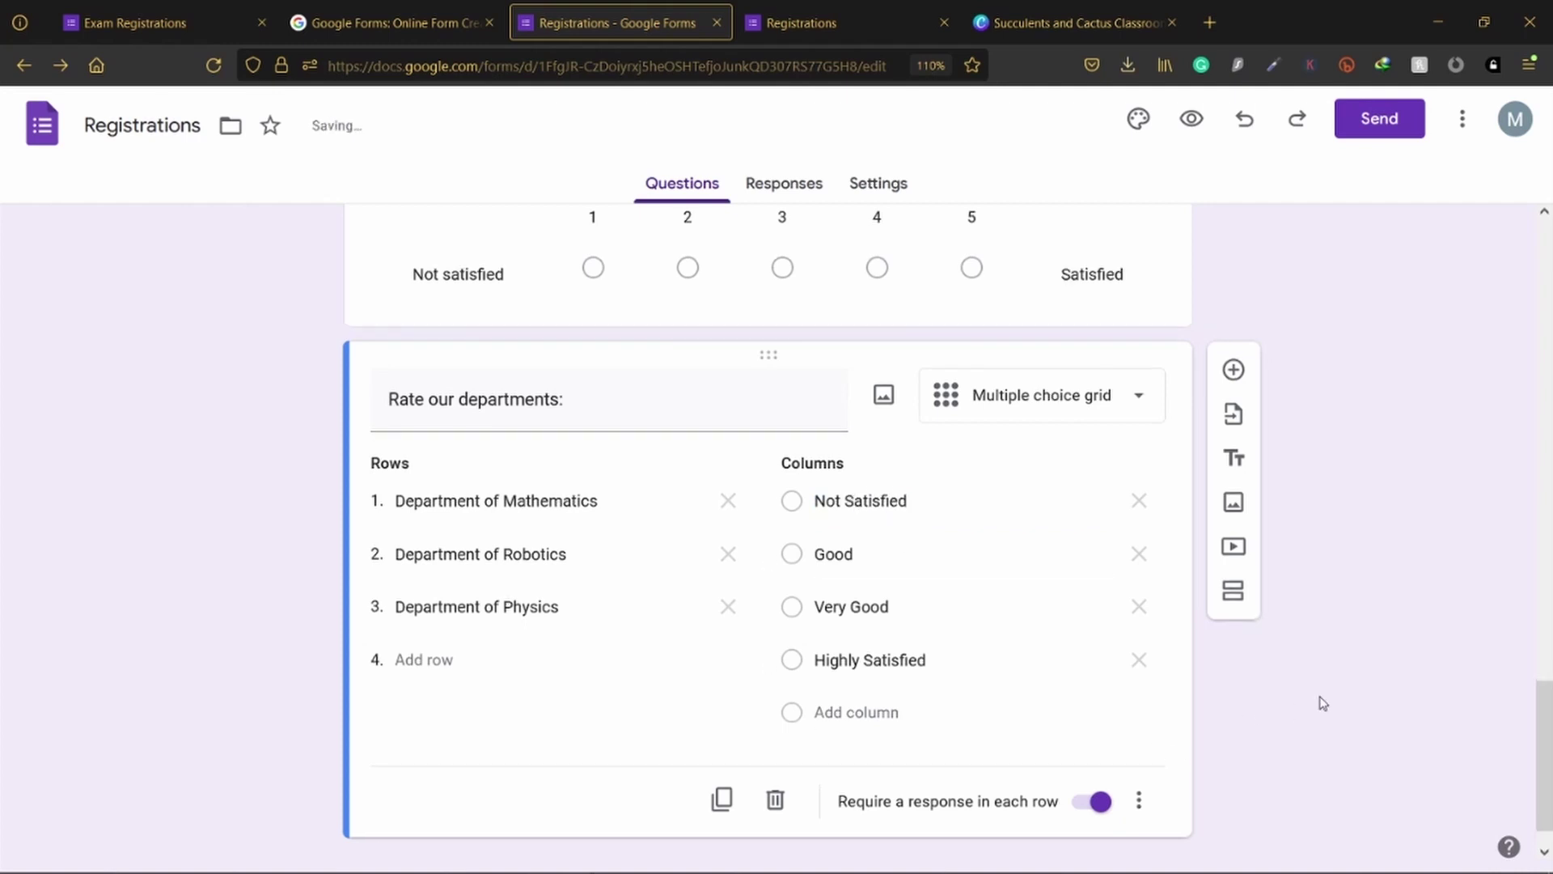
scroll(1323, 703, down, 1)
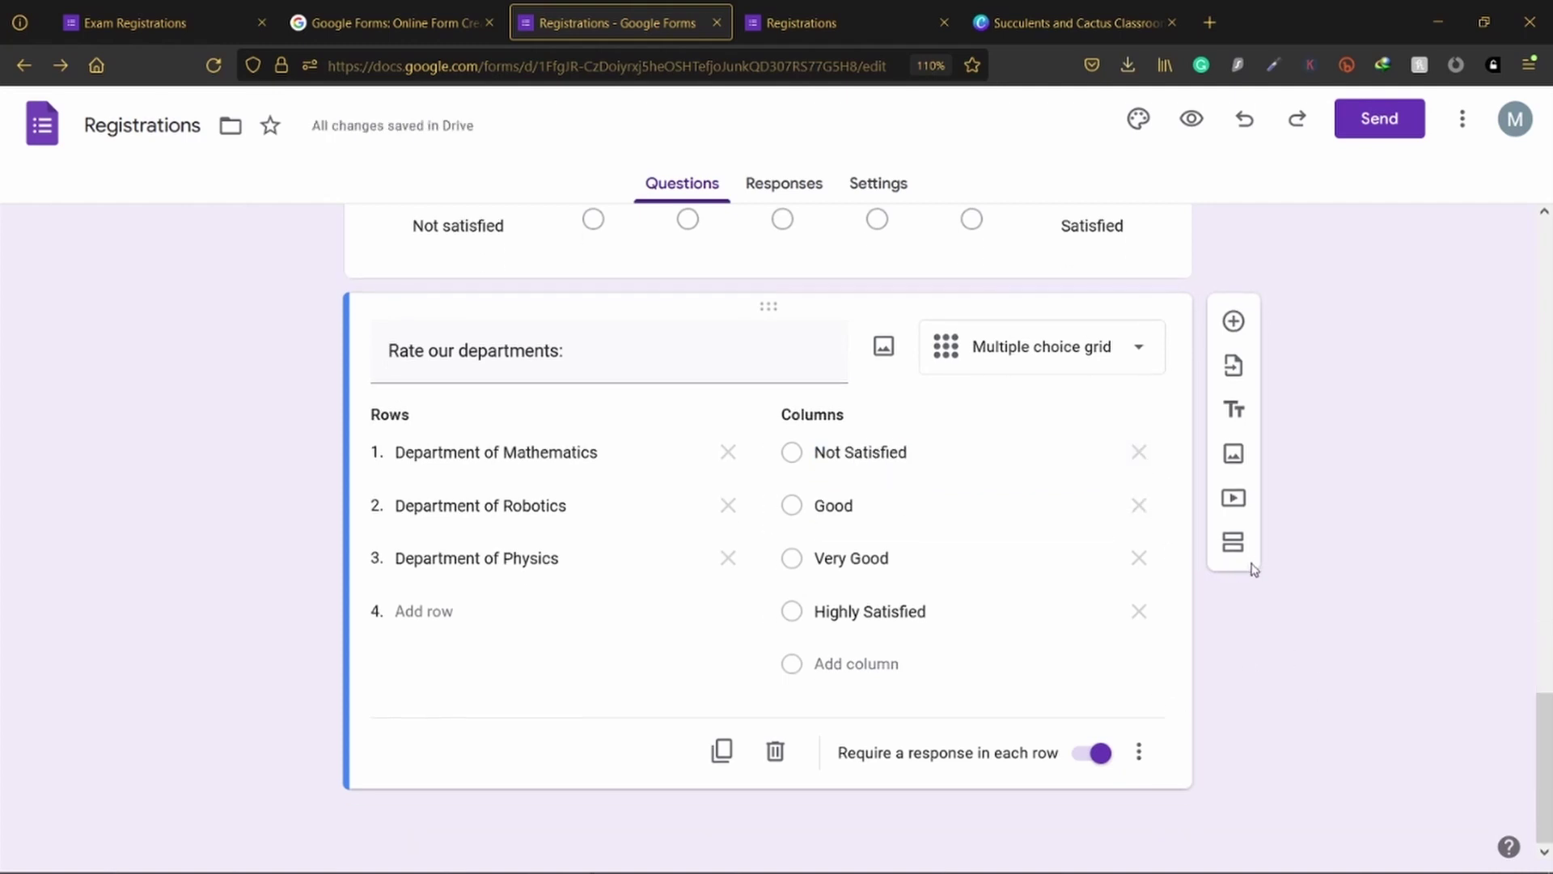
click(841, 23)
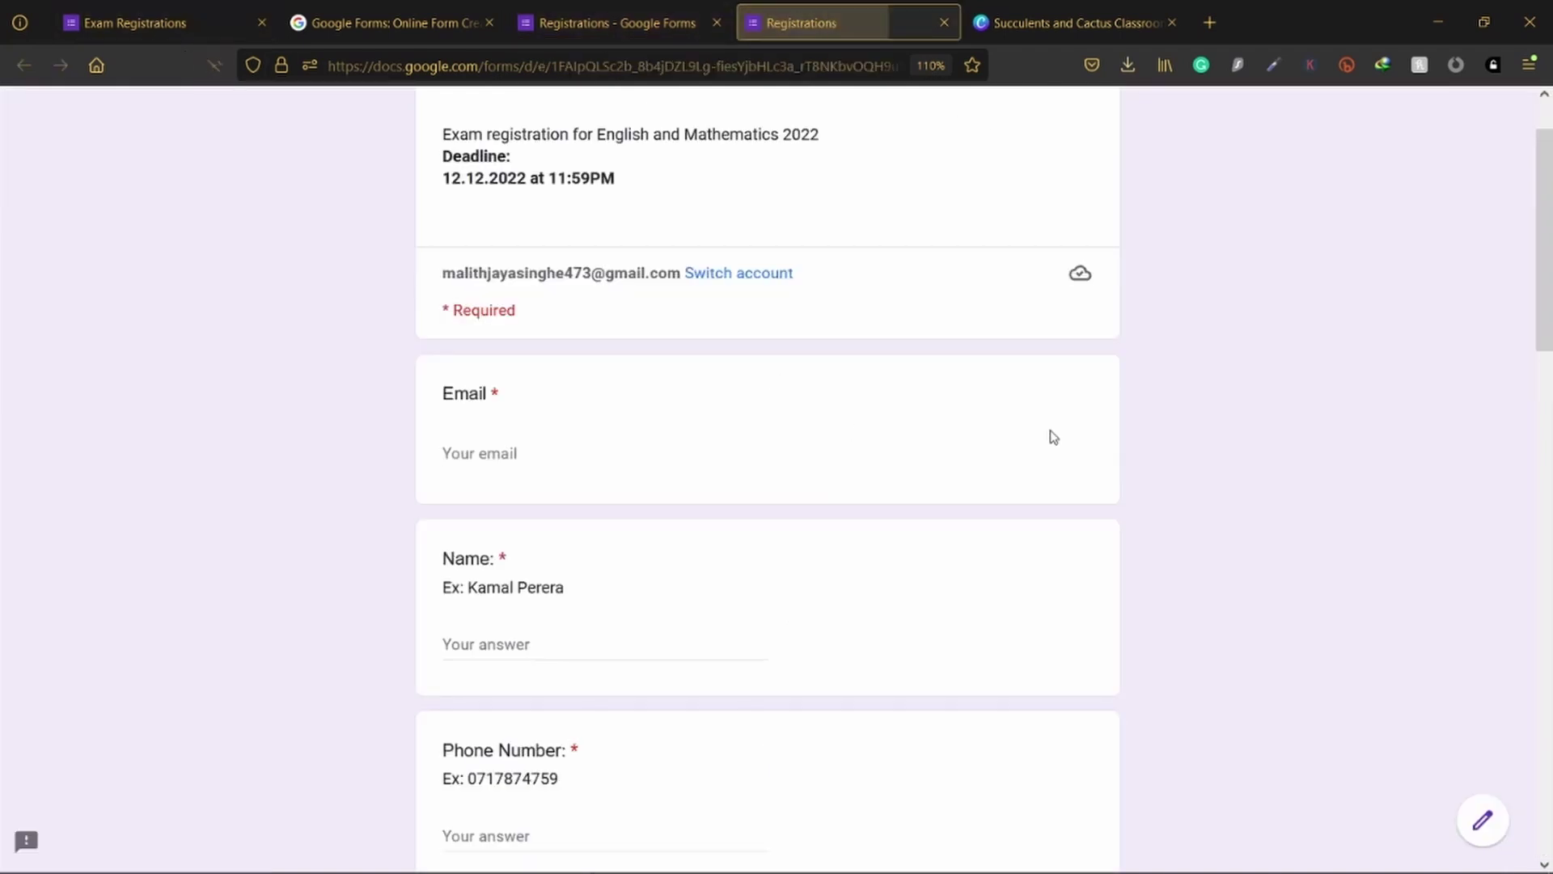
Step: Rate Mathematics Not Satisfied, Robotics Highly Satisfied and Physics Very Good, then return to the editor
scroll(1059, 436, down, 15)
scroll(1058, 437, down, 2)
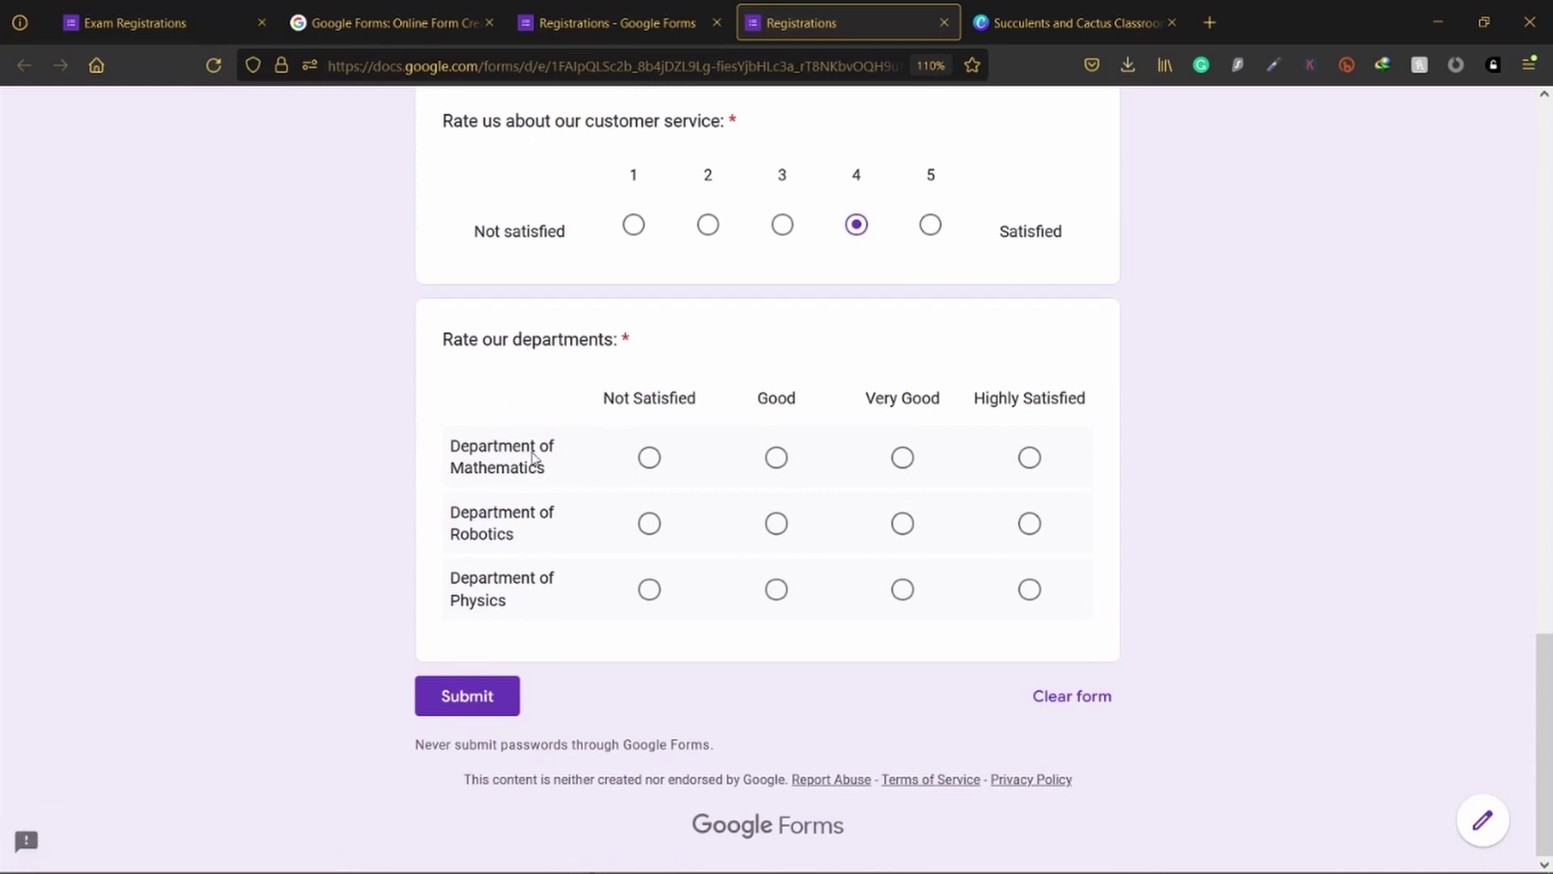
click(648, 457)
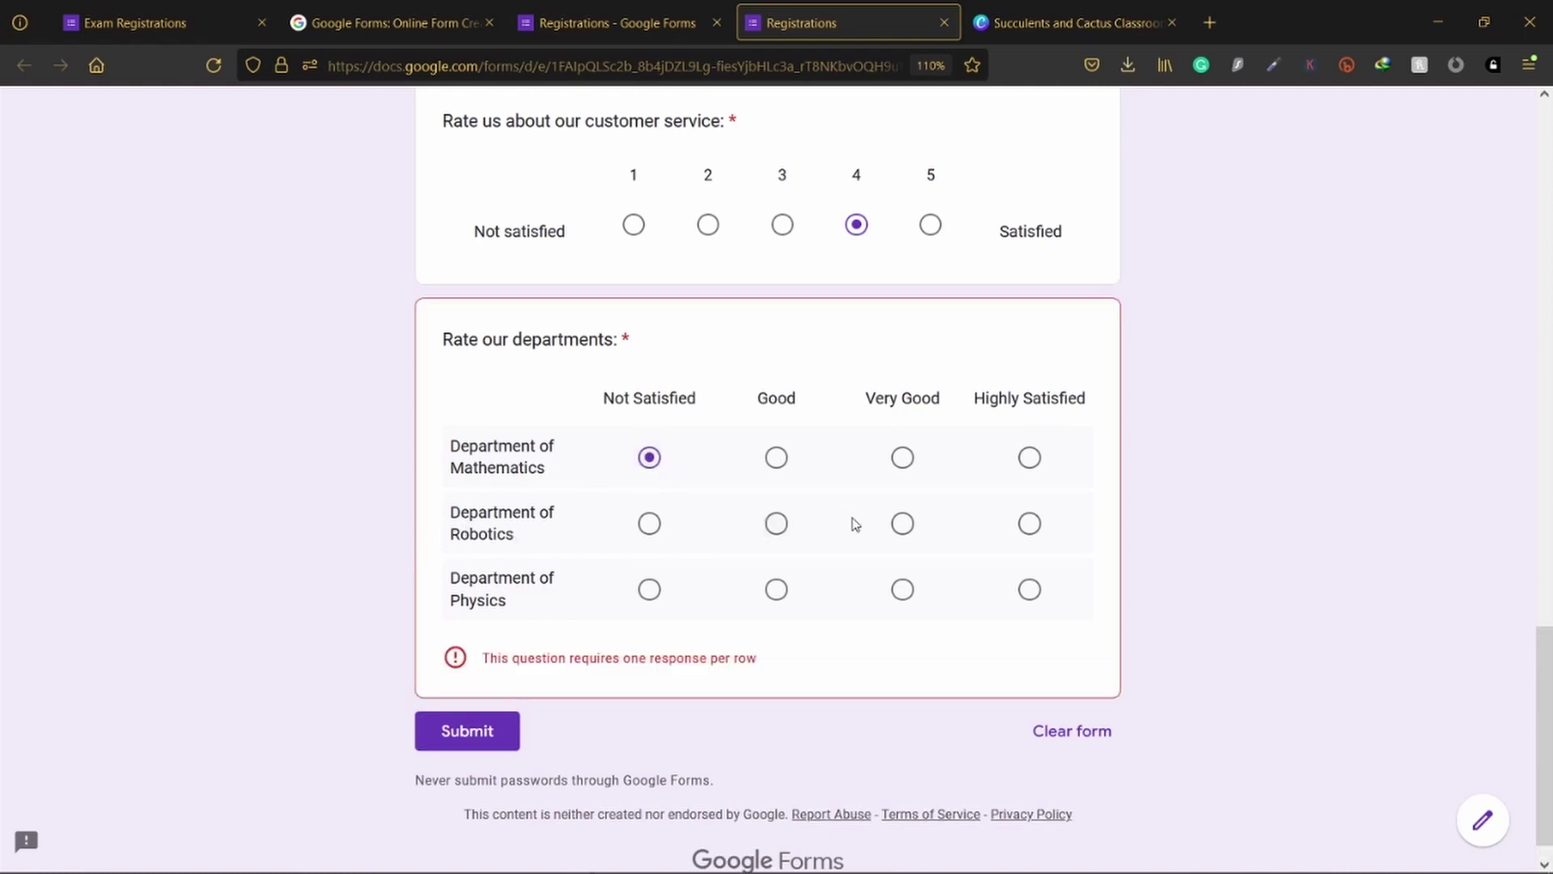
click(1029, 526)
click(905, 595)
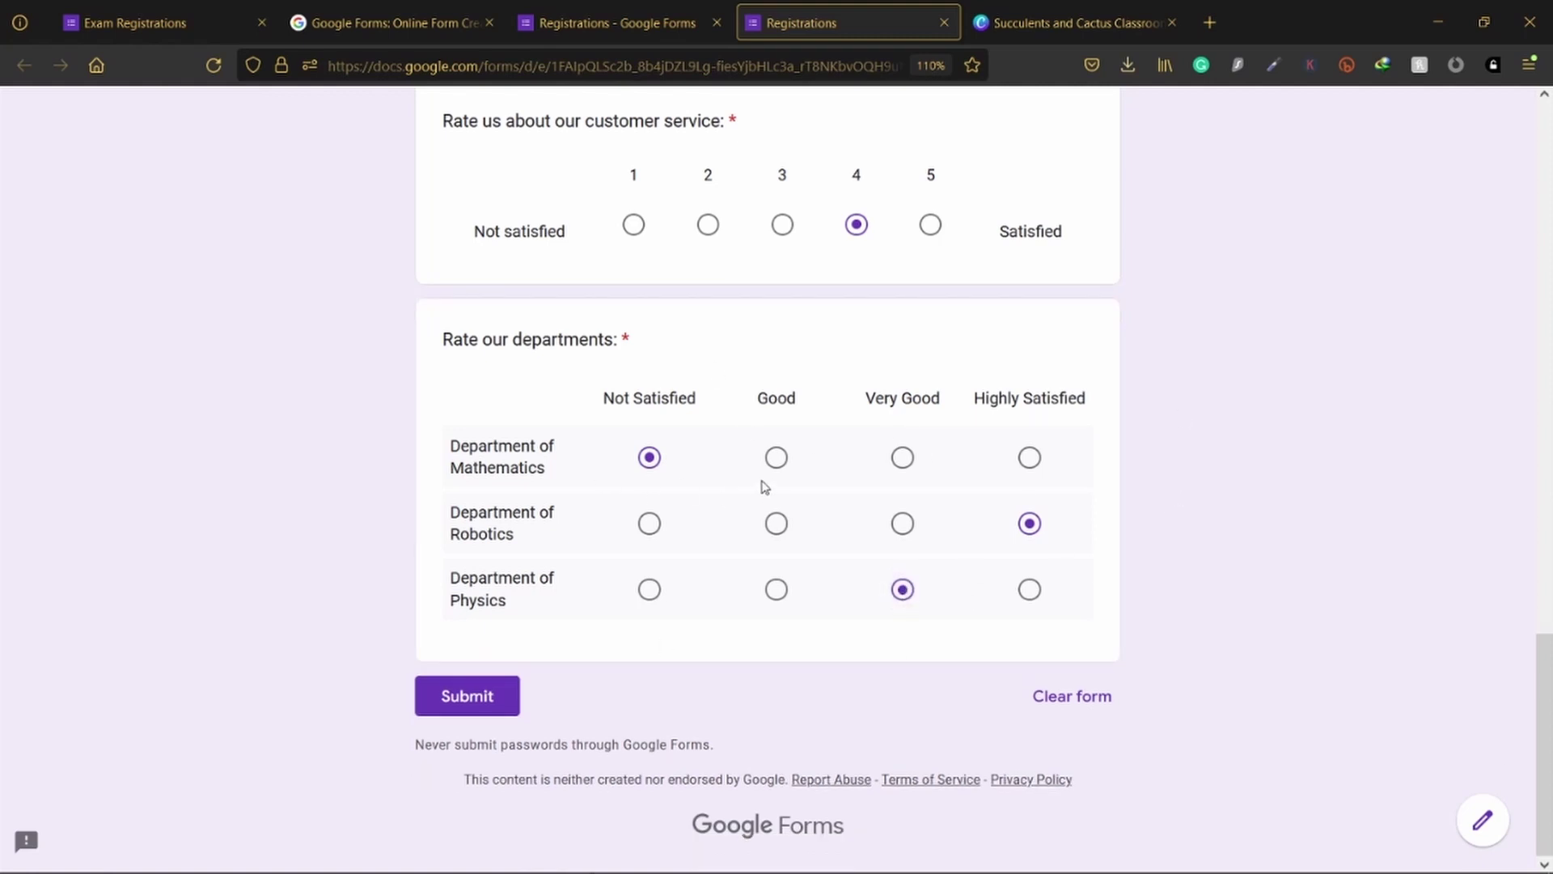
click(674, 37)
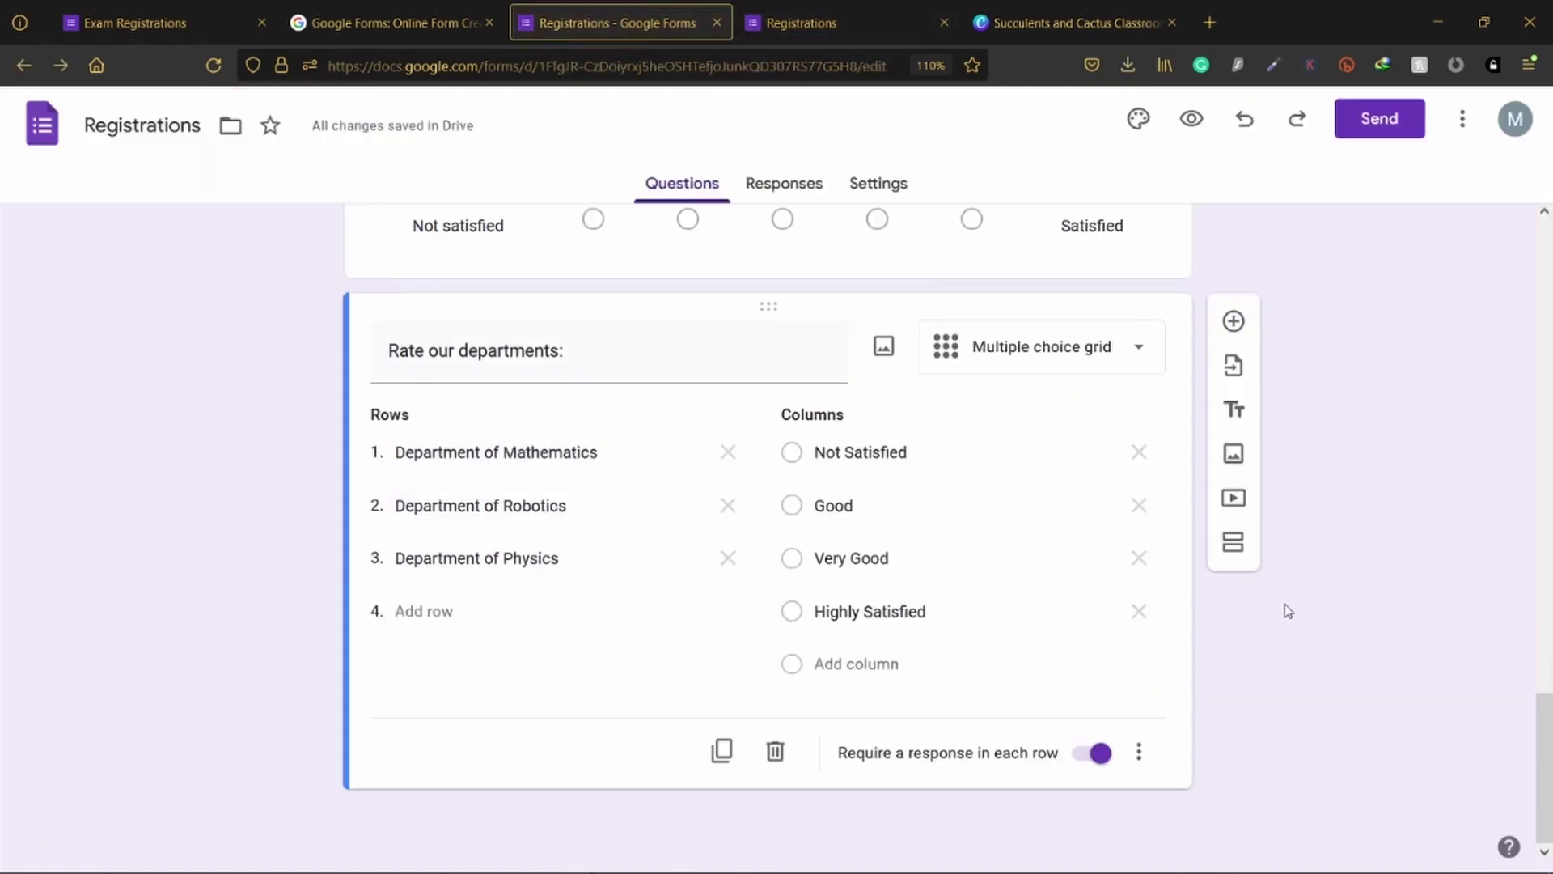
Step: Add a blank multiple choice question after the departments grid
click(1082, 361)
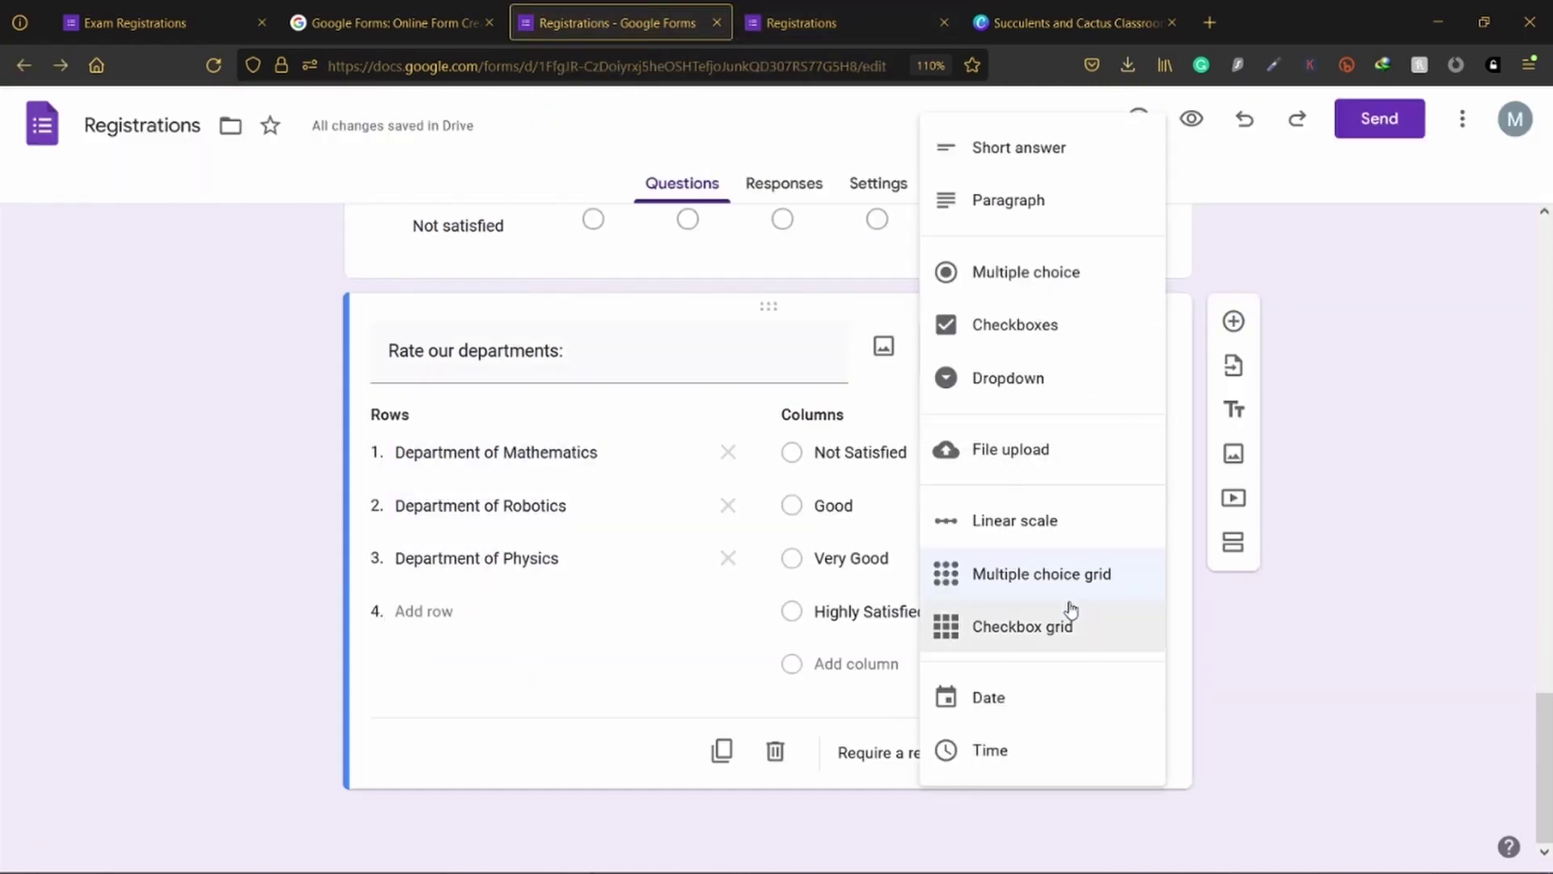
click(1333, 671)
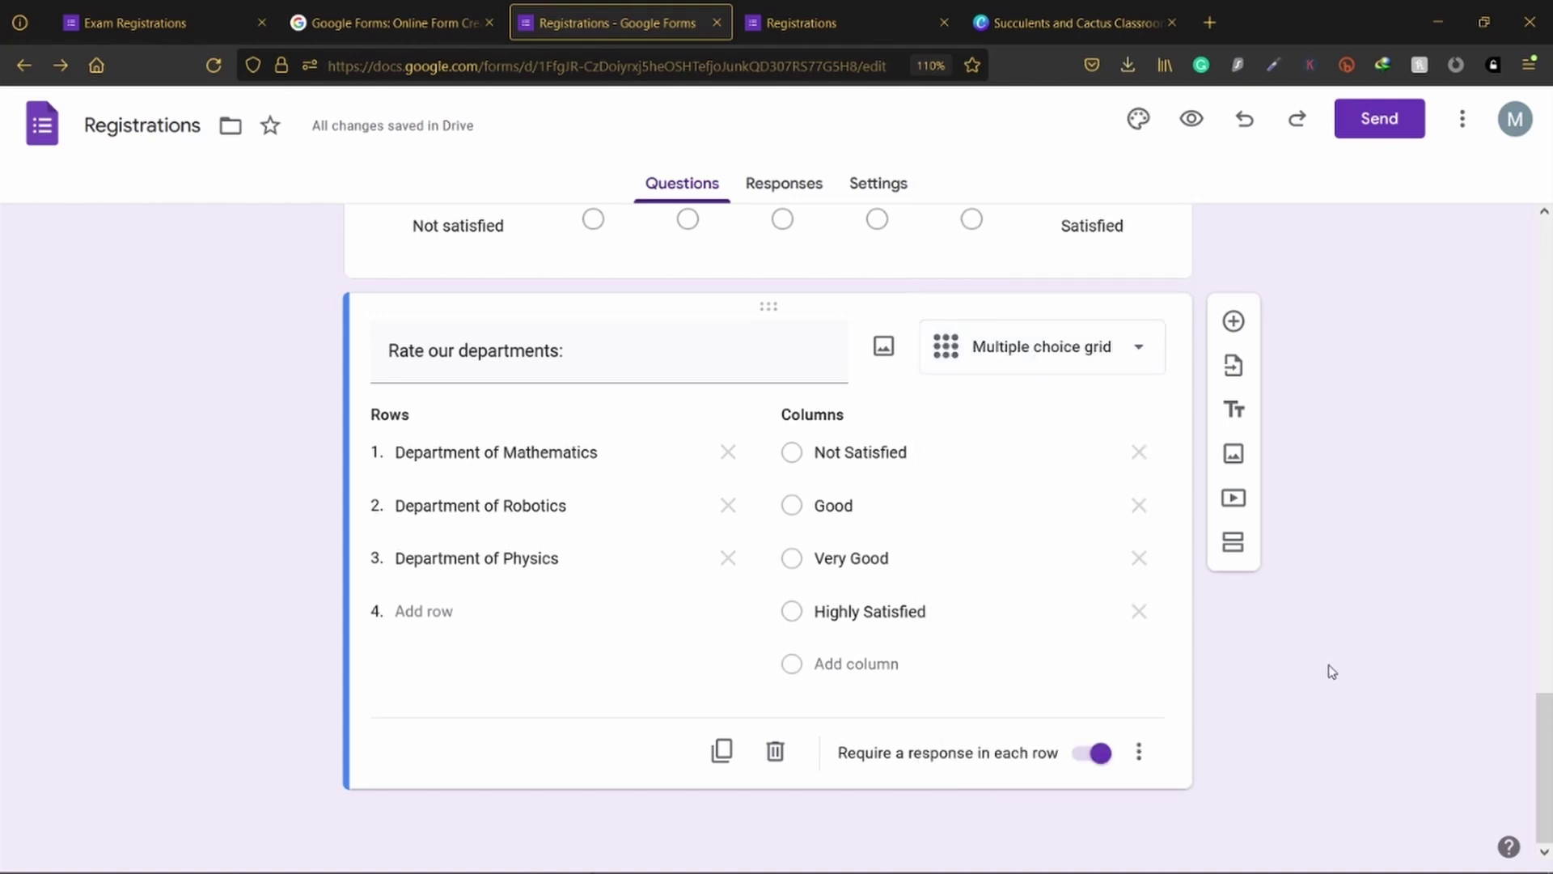
click(1234, 322)
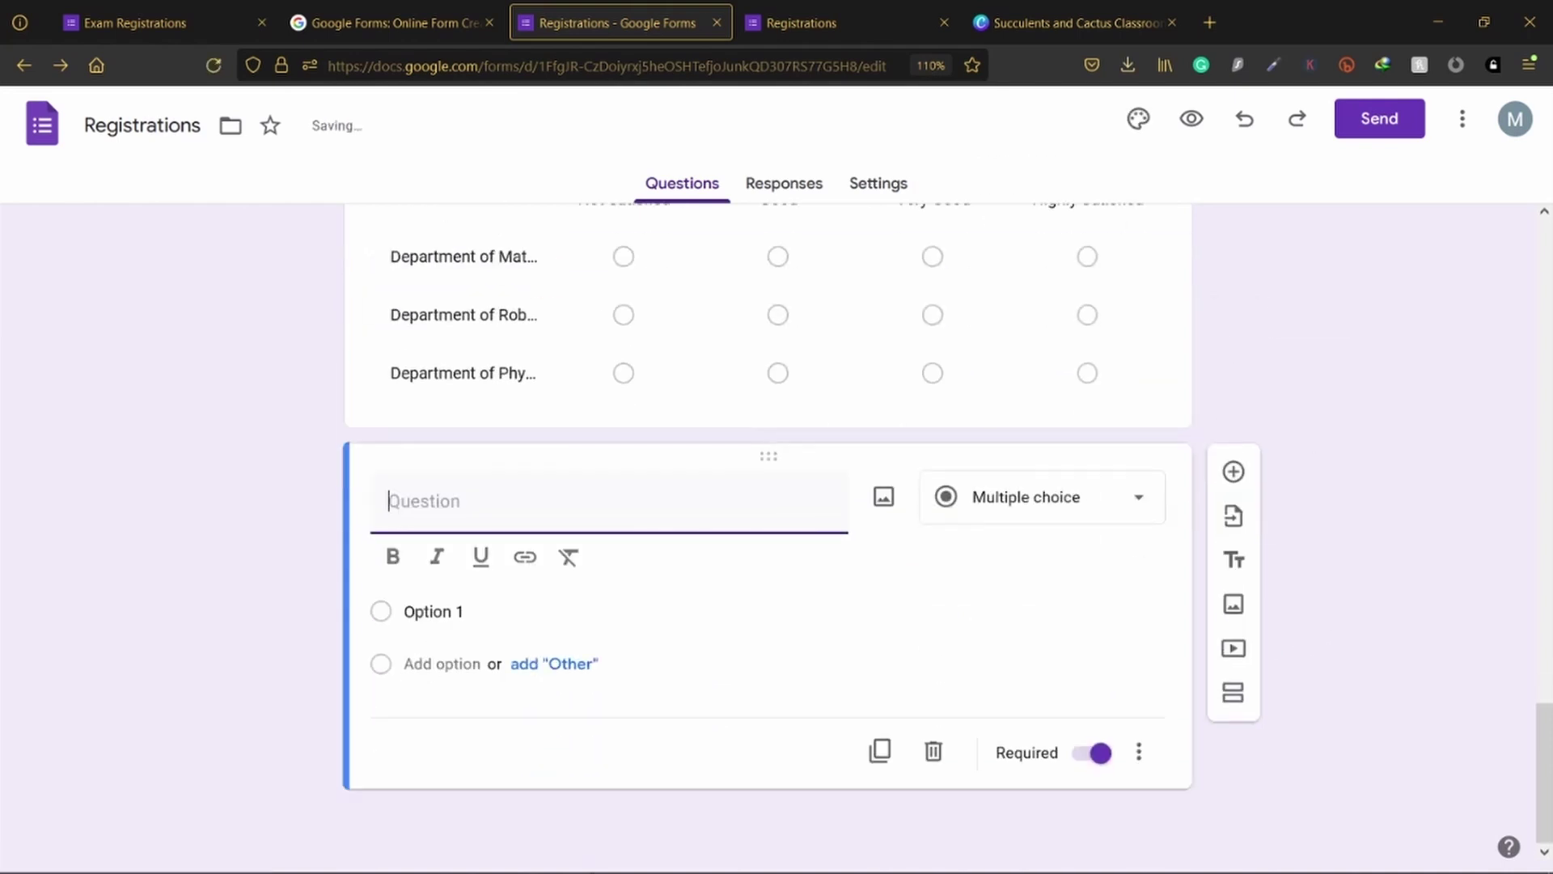
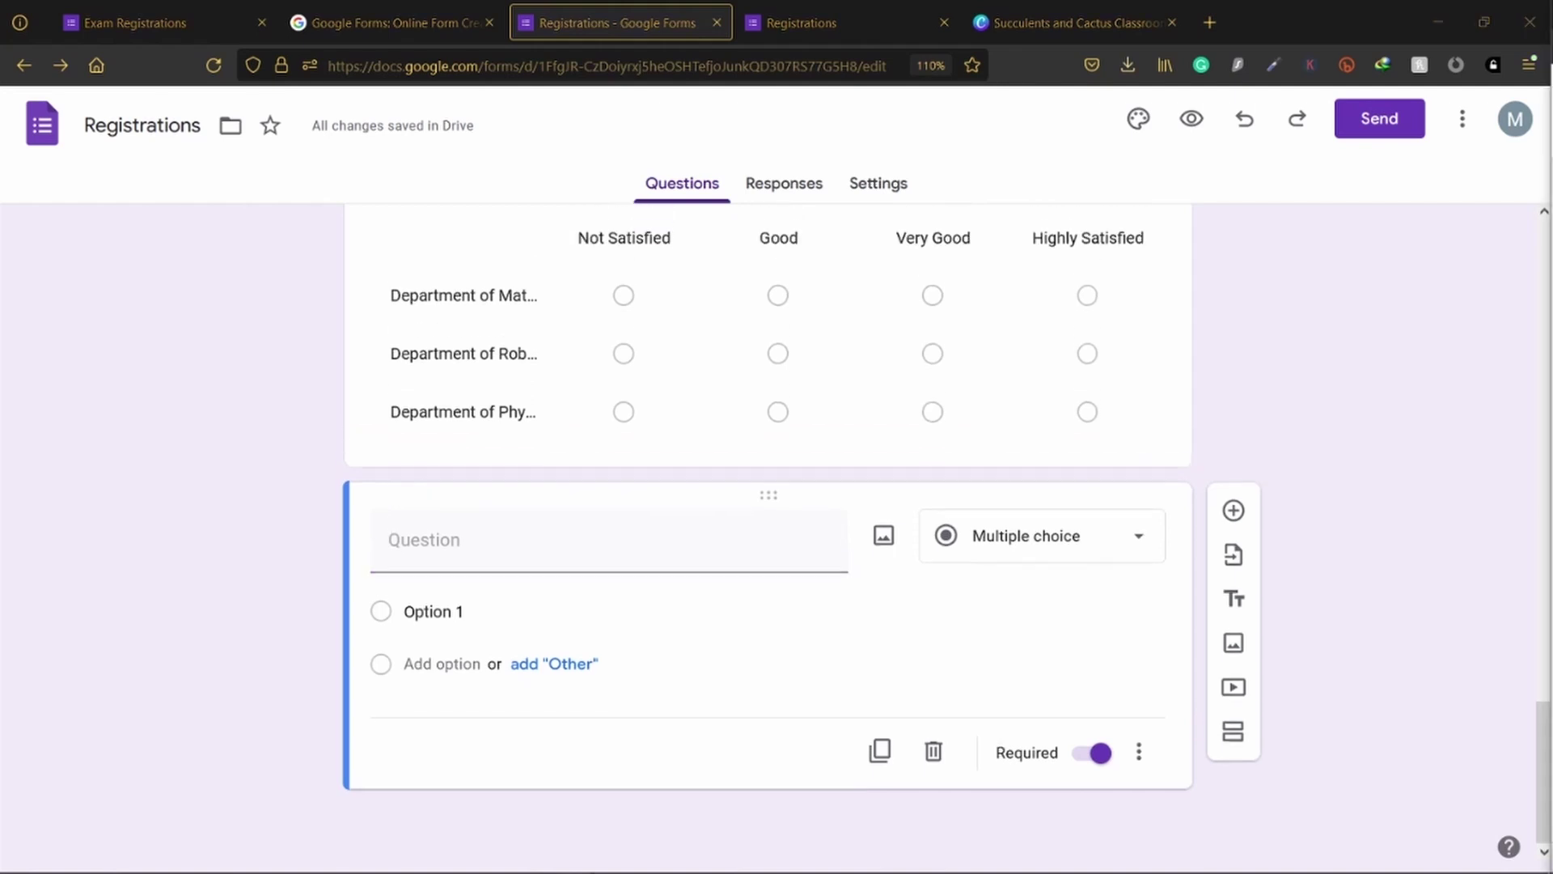
Step: Paste the workshop attendance question title and make it a checkbox grid
click(538, 522)
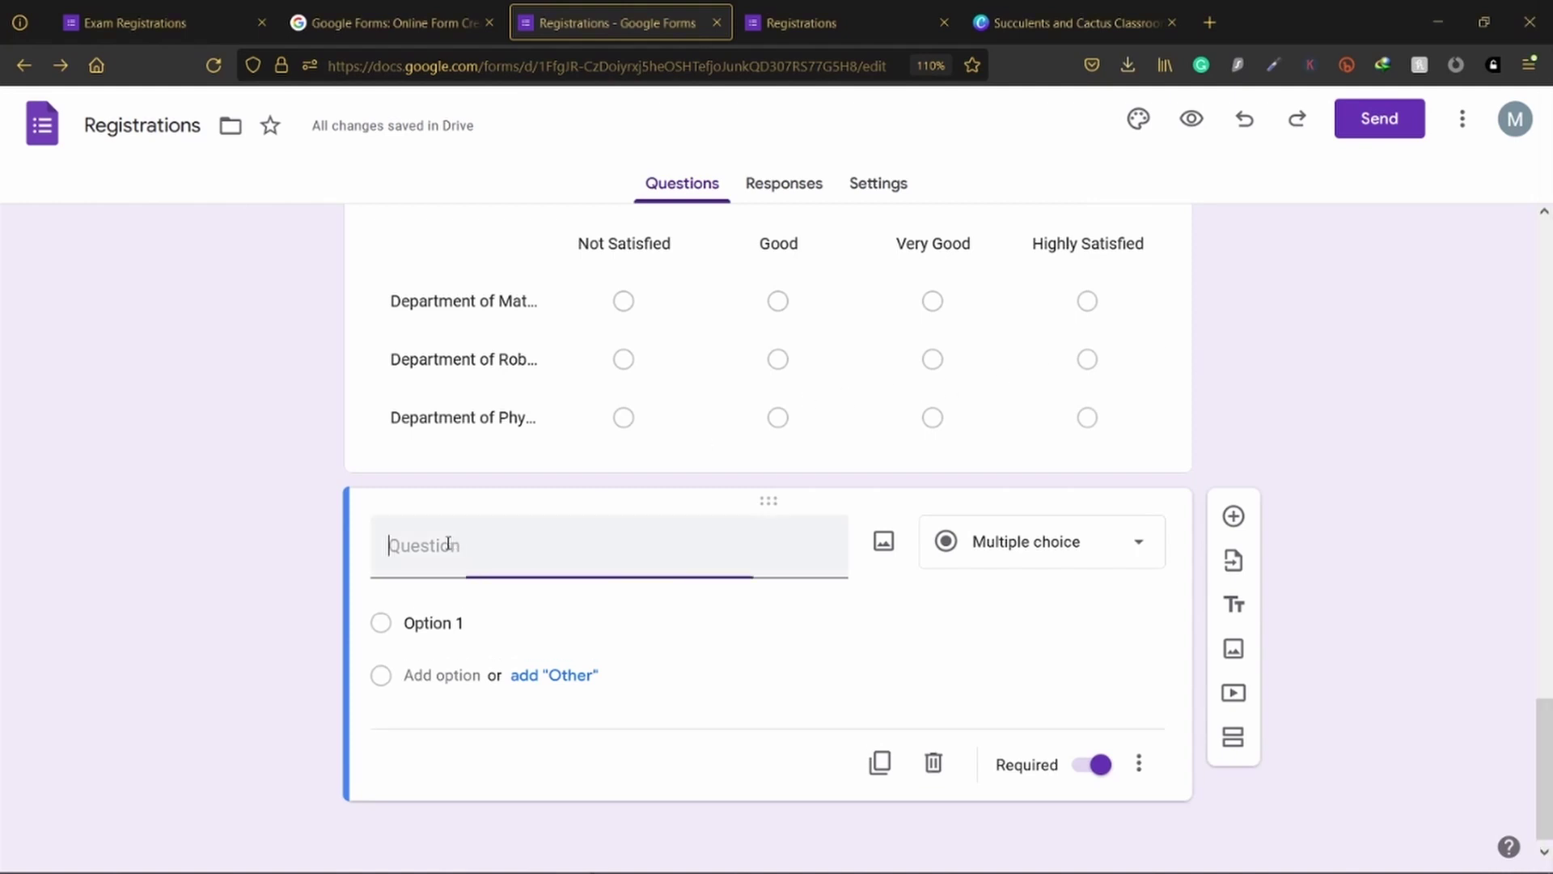
text(Let us know your presence on each workshops:)
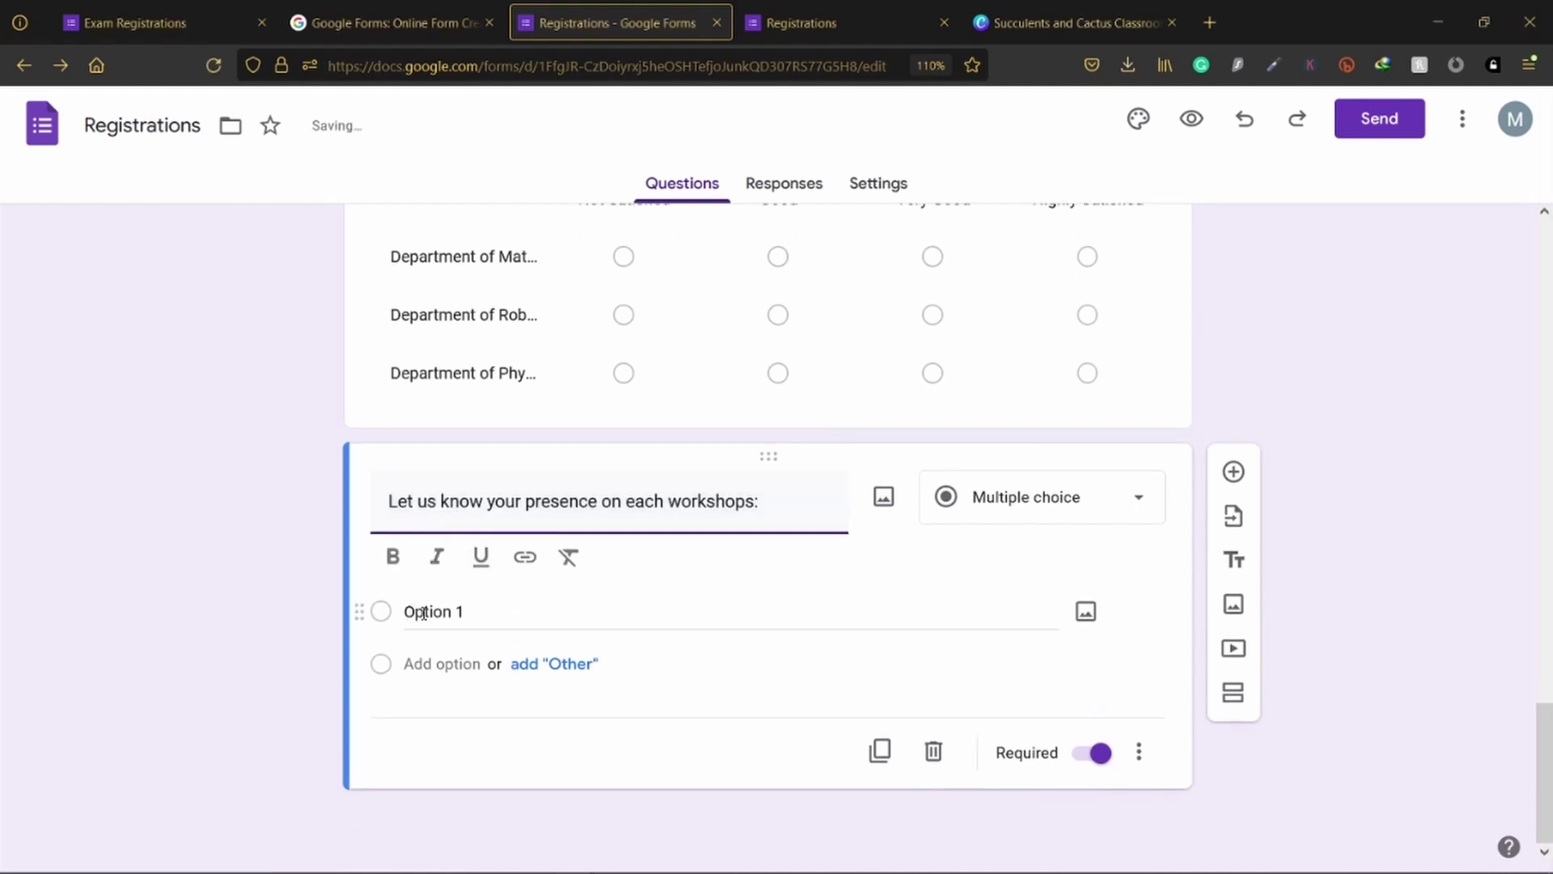
click(1003, 517)
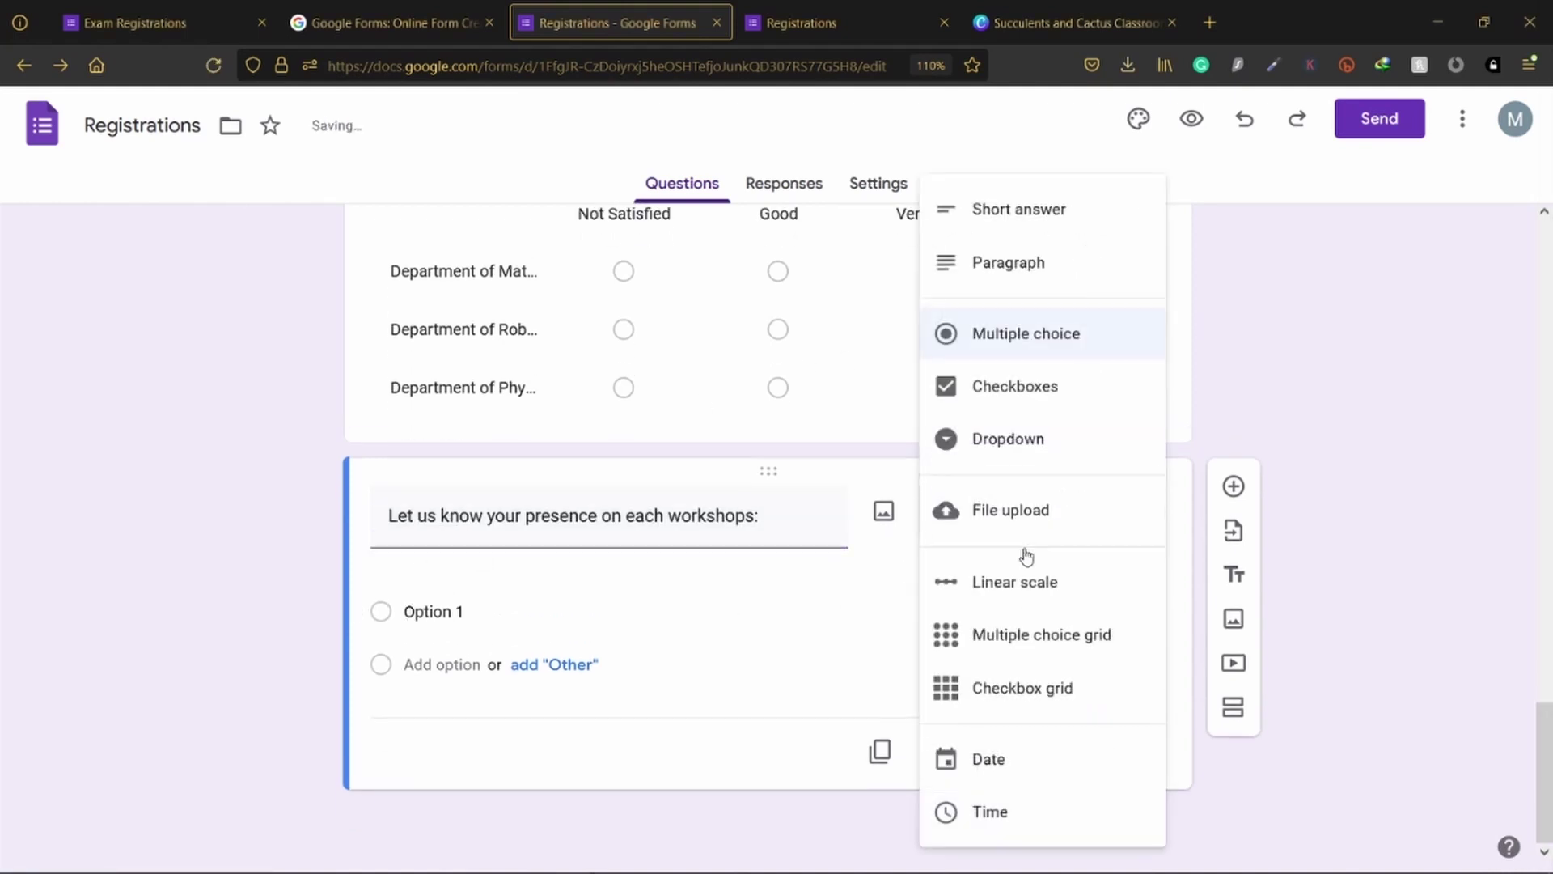
click(1003, 686)
Step: Add rows Introduction to Robotics, Introduction to Power Bi and Introduction to Surveys
click(483, 608)
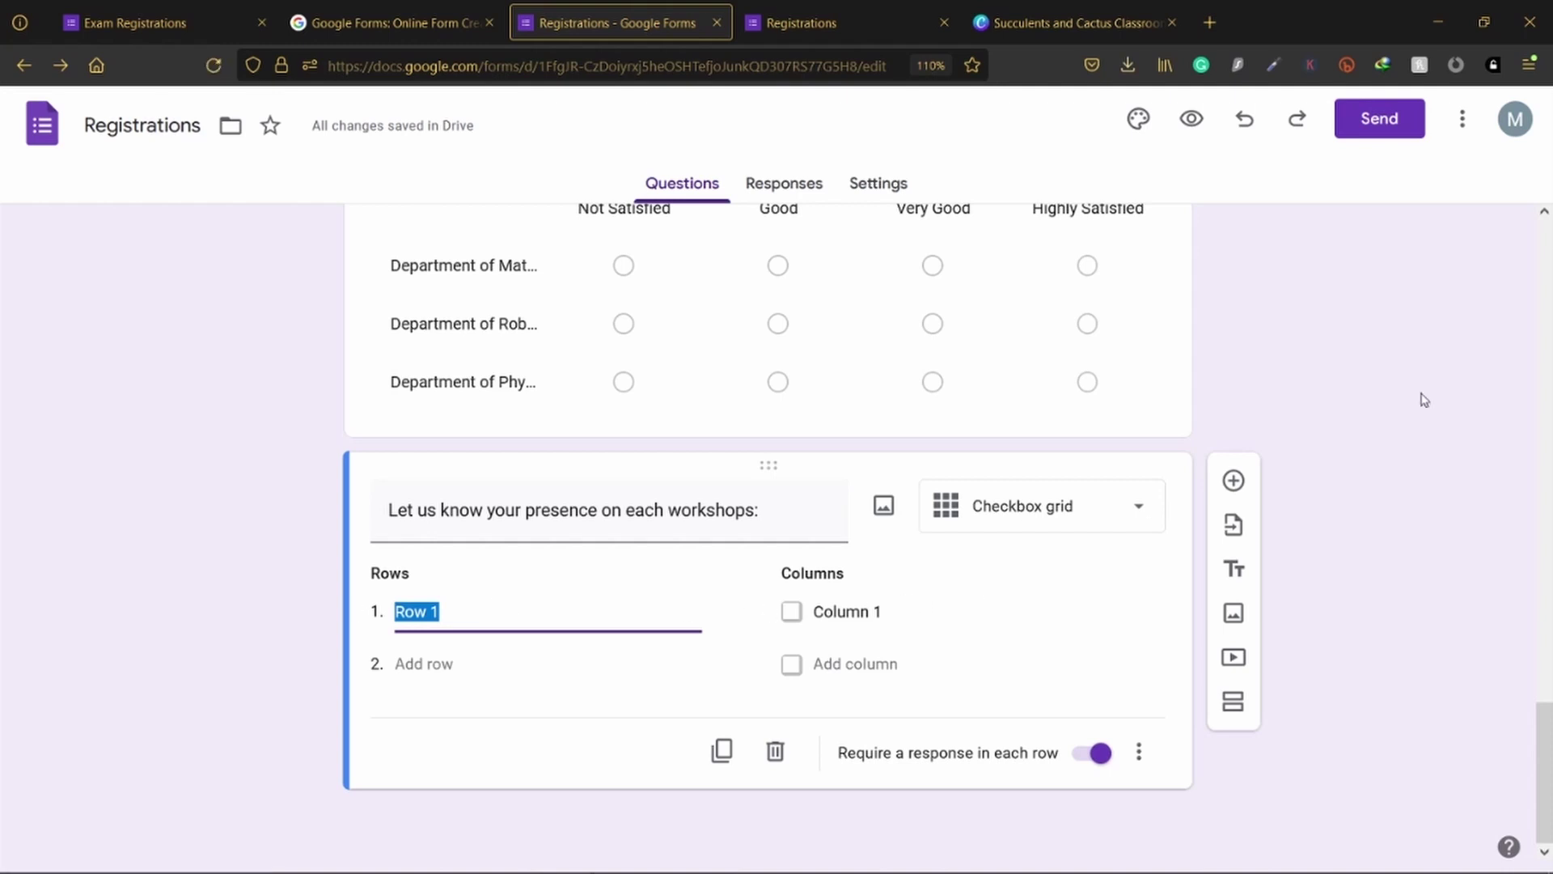
key(alt+Tab)
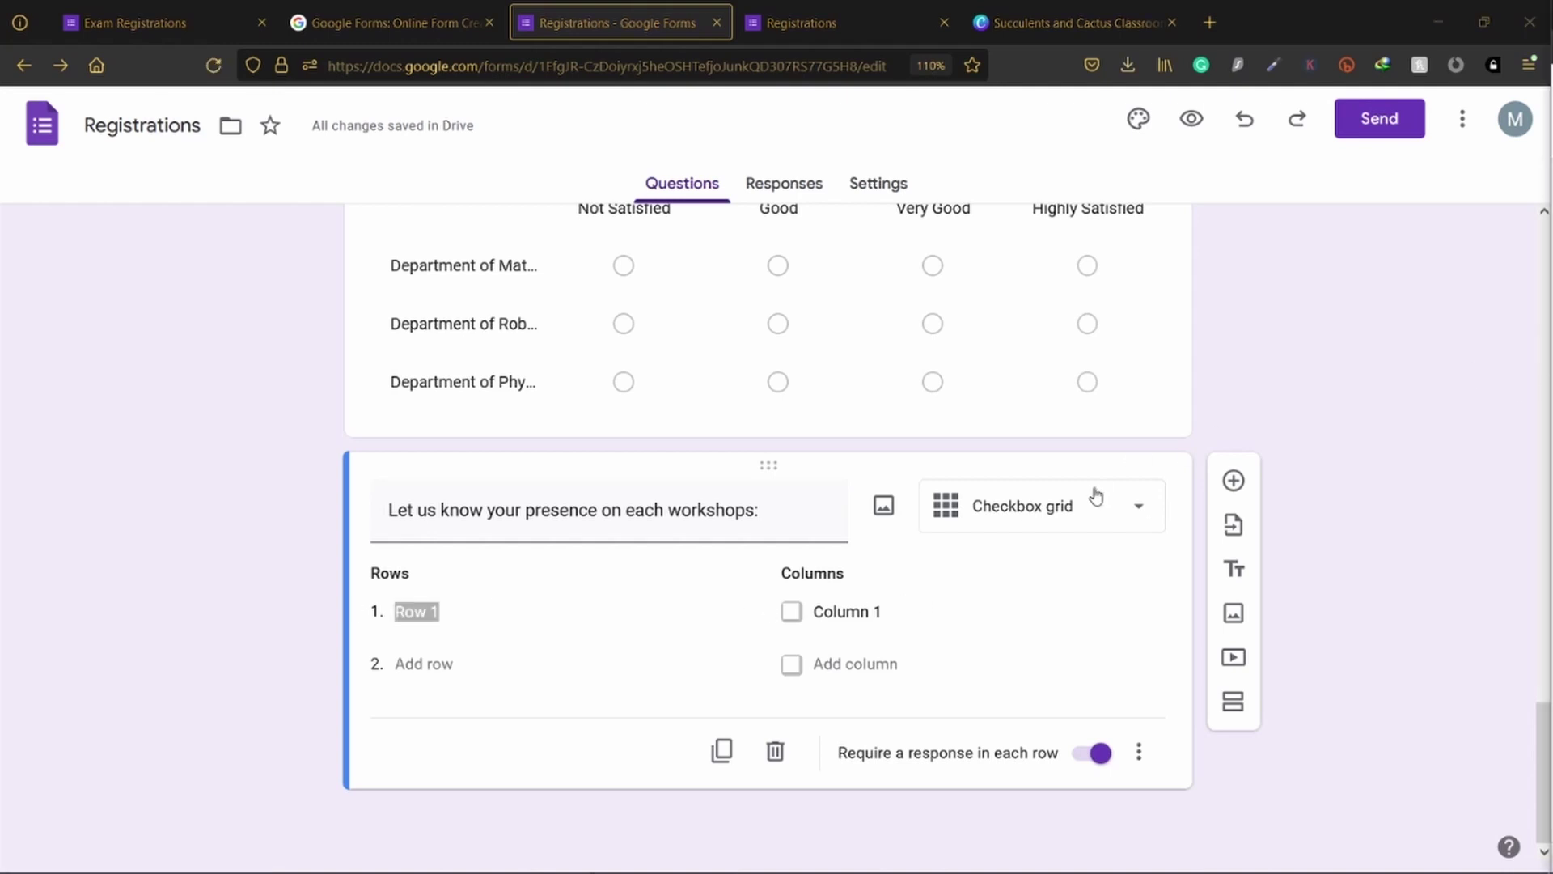
click(416, 607)
text(Introduction to Robotics)
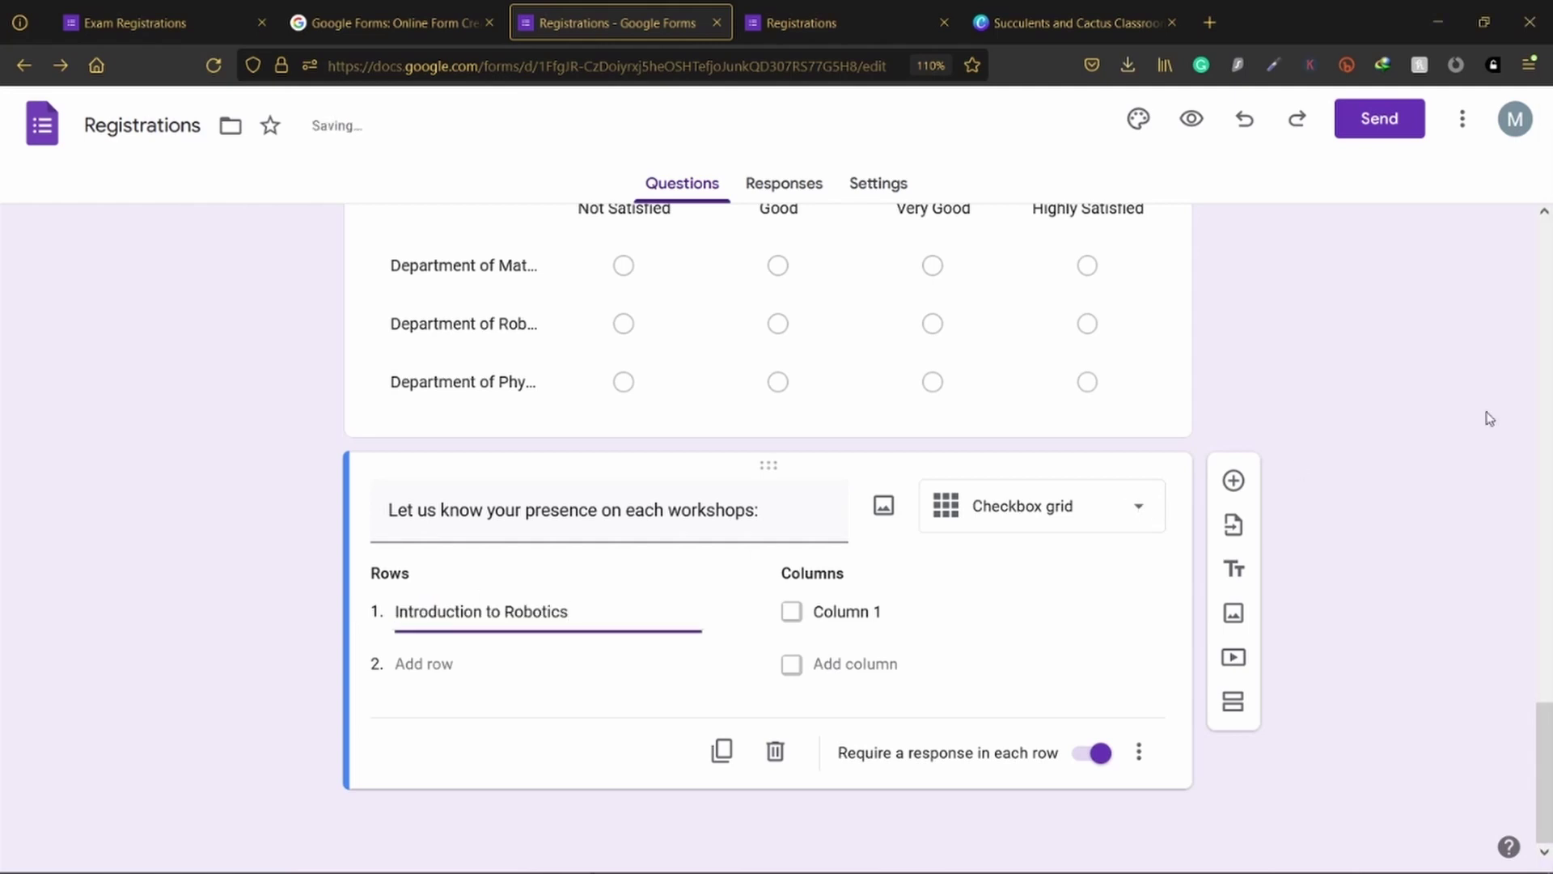
key(alt+Tab)
key(alt+Tab)
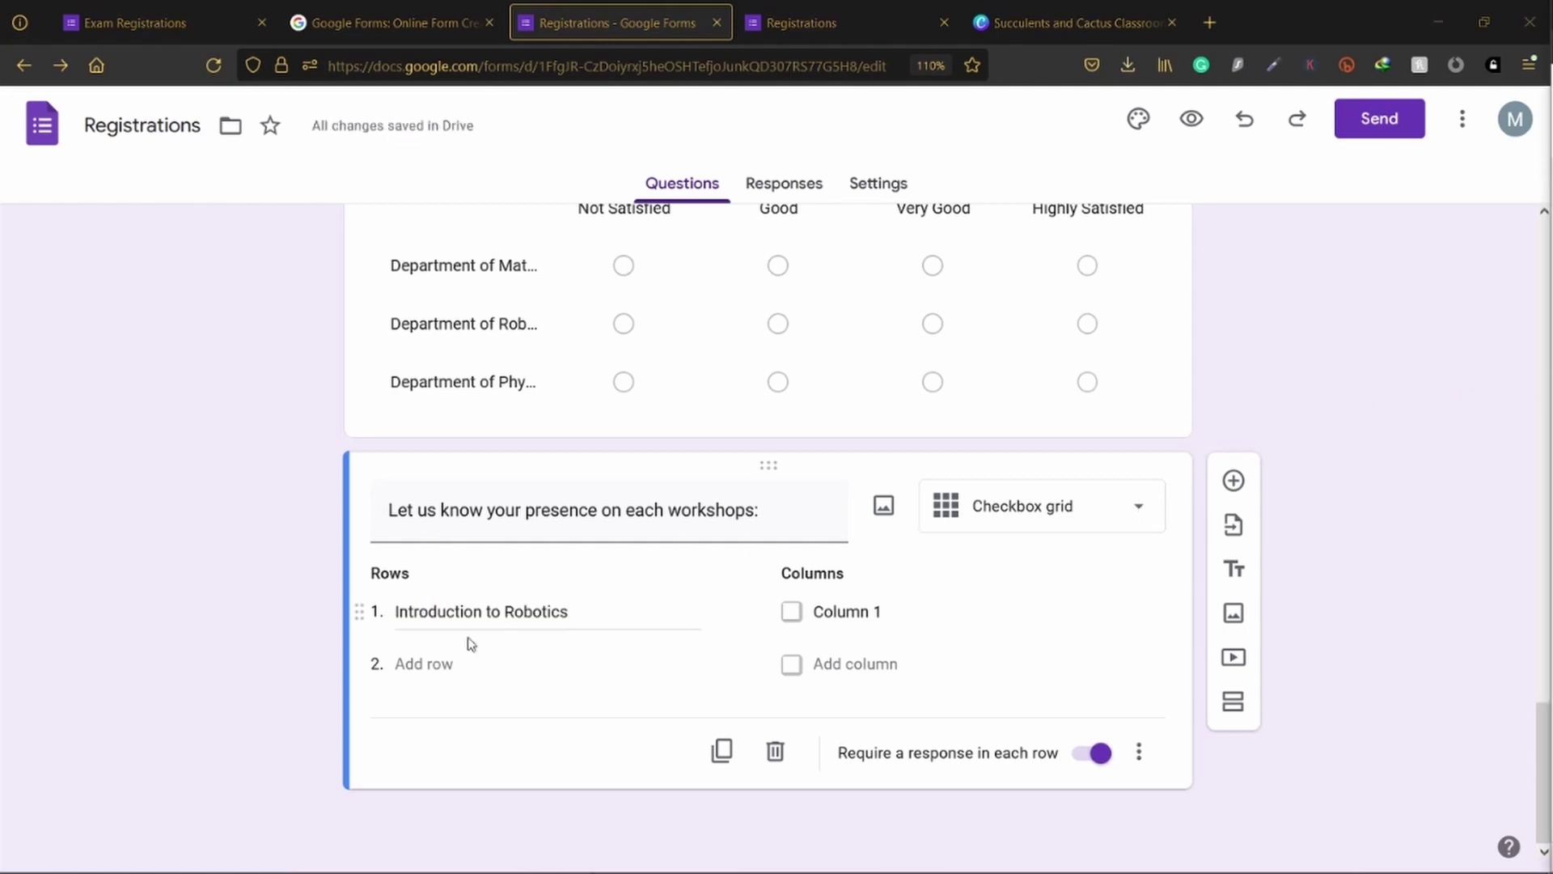
click(423, 665)
text(Introduction to Power Bi)
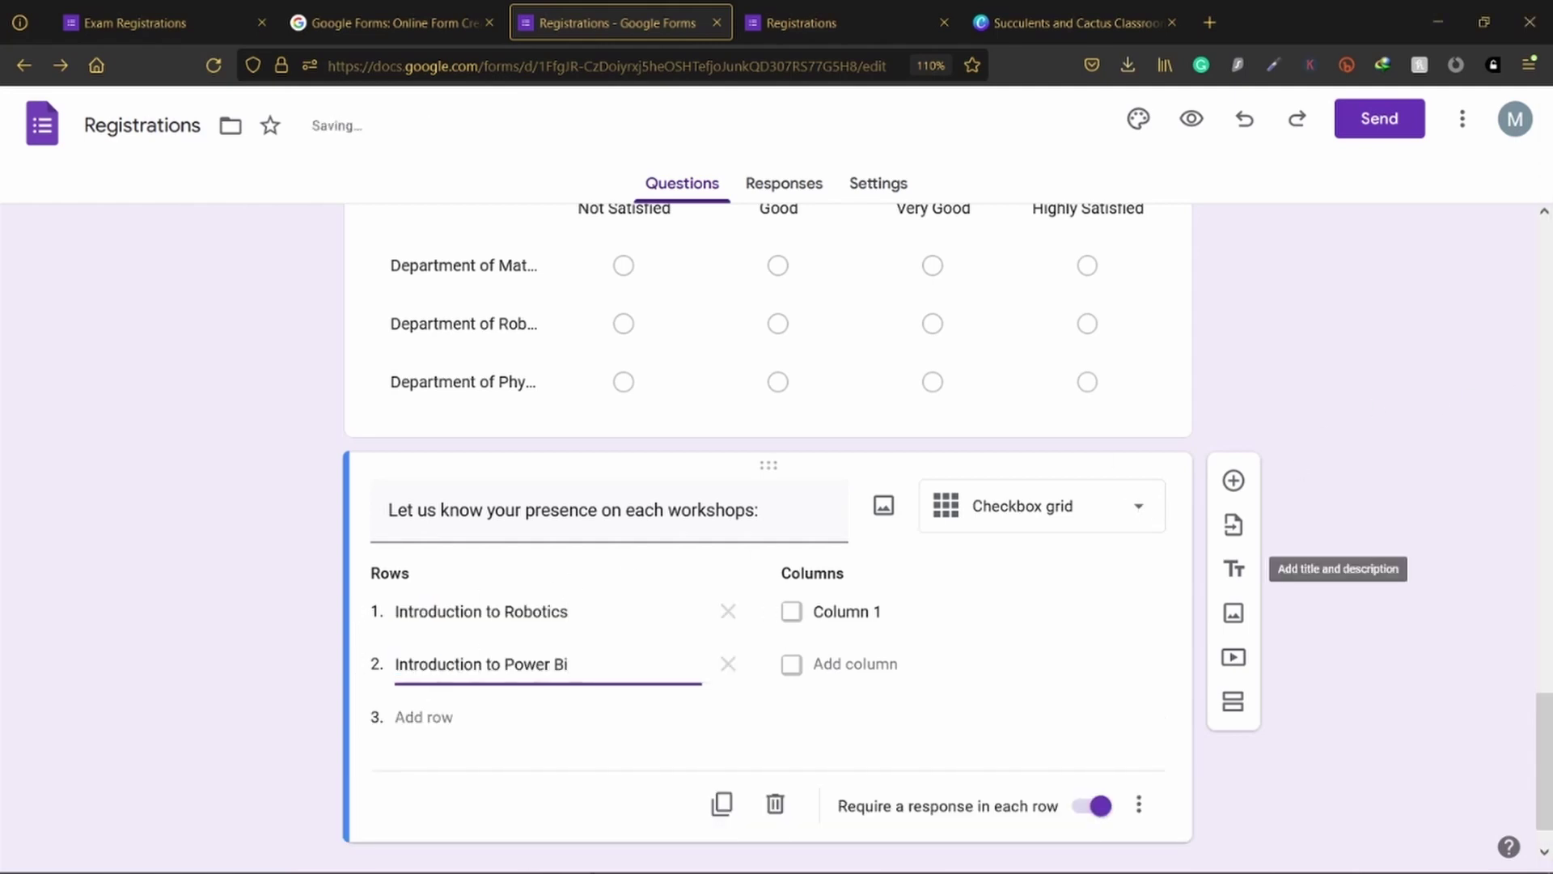
key(alt+Tab)
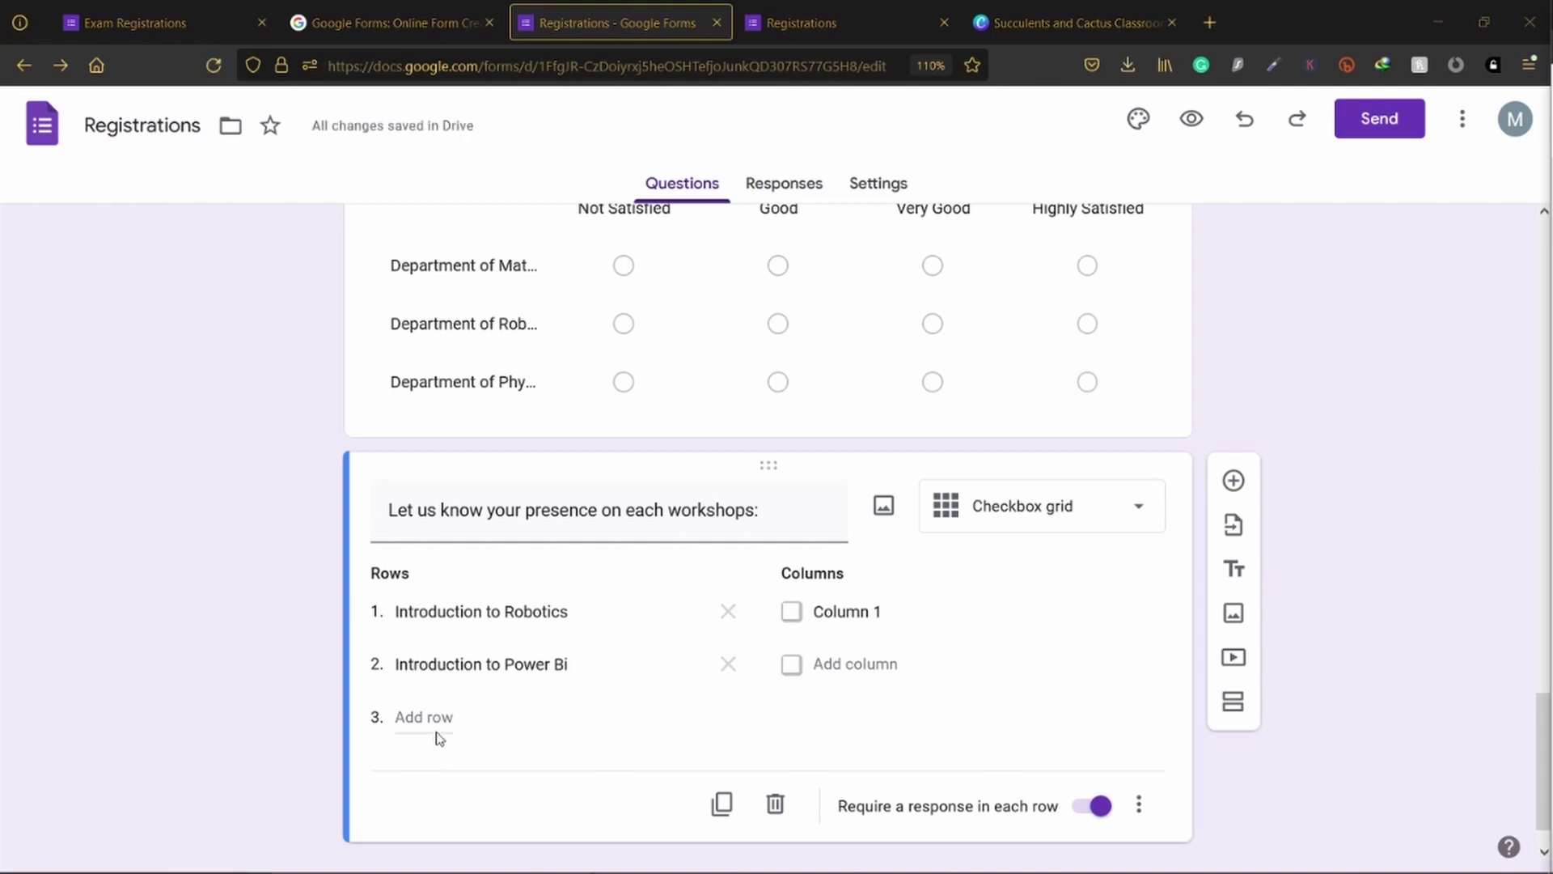
click(437, 723)
text(Introduction to Surveys)
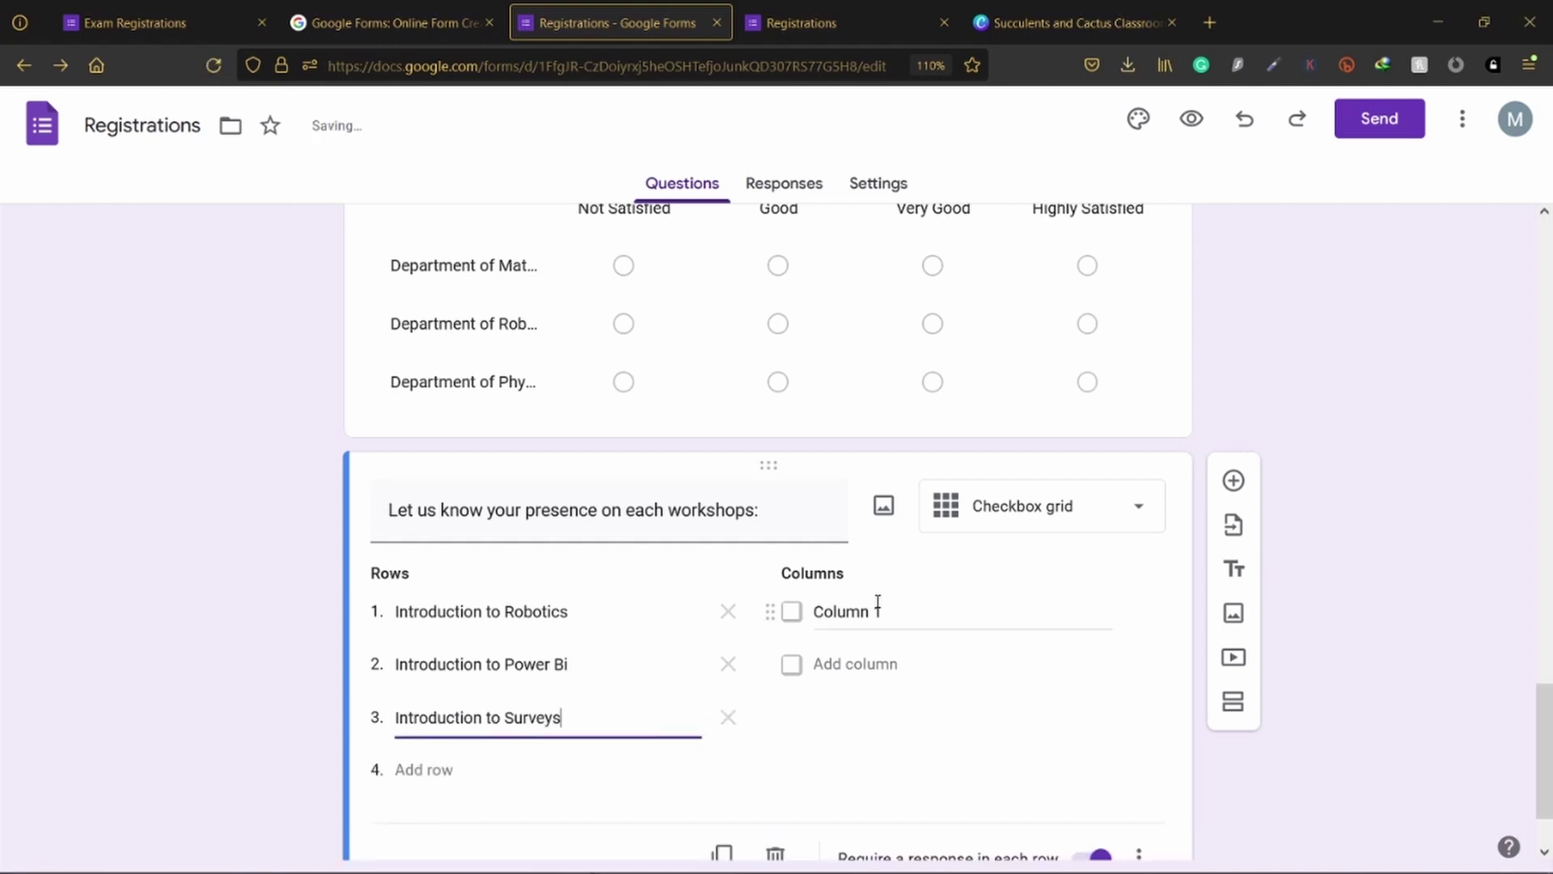
Step: Label the grid columns Day 1, Day 2, Day 3 and Day 4
click(878, 605)
text(D)
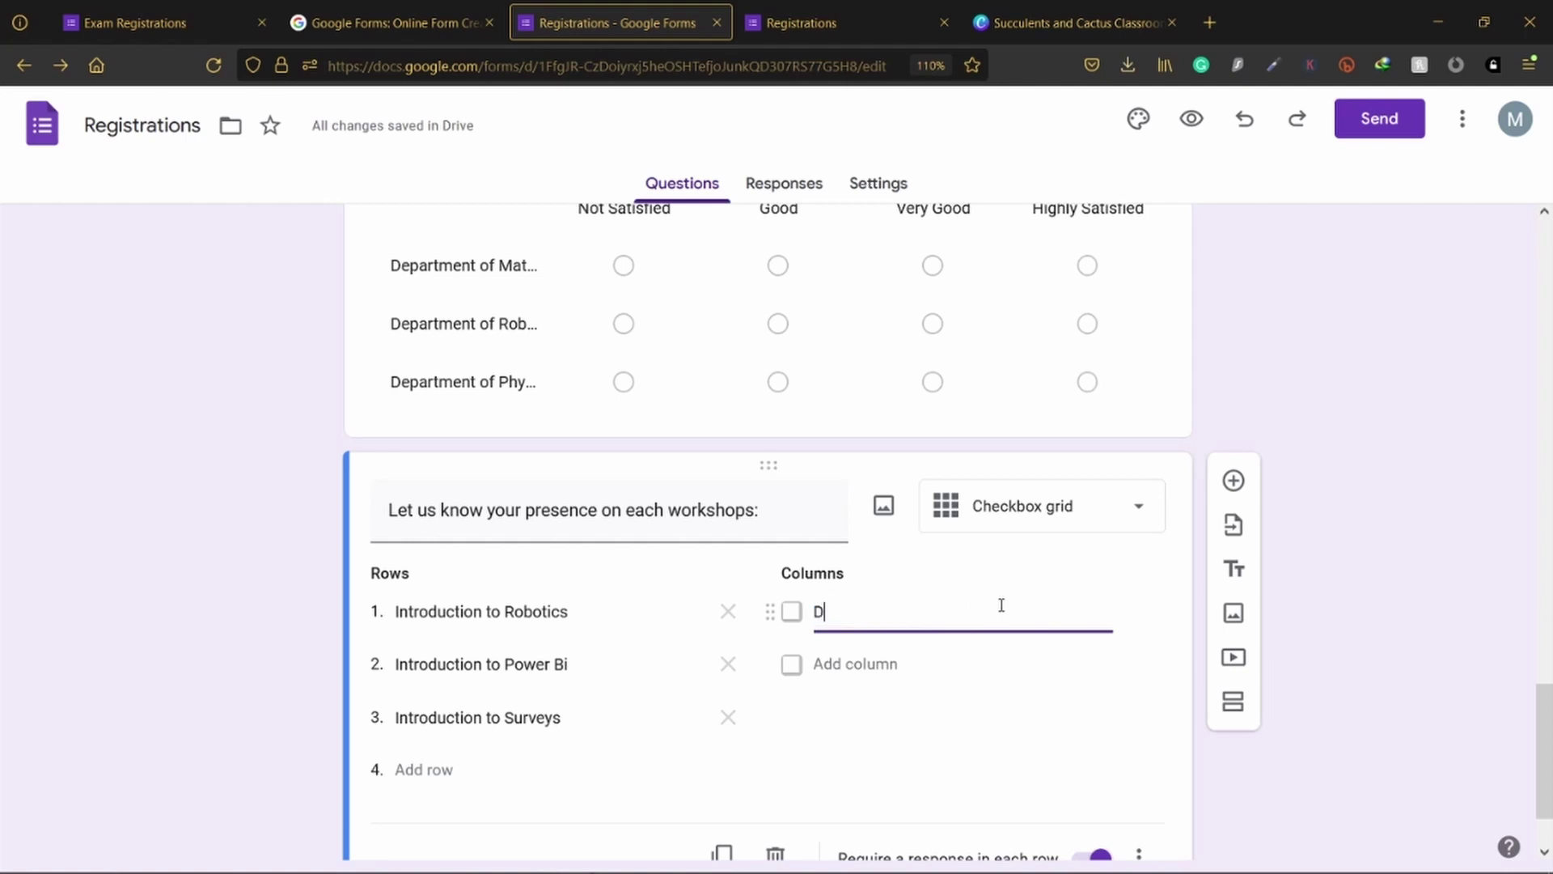
text(ay 1)
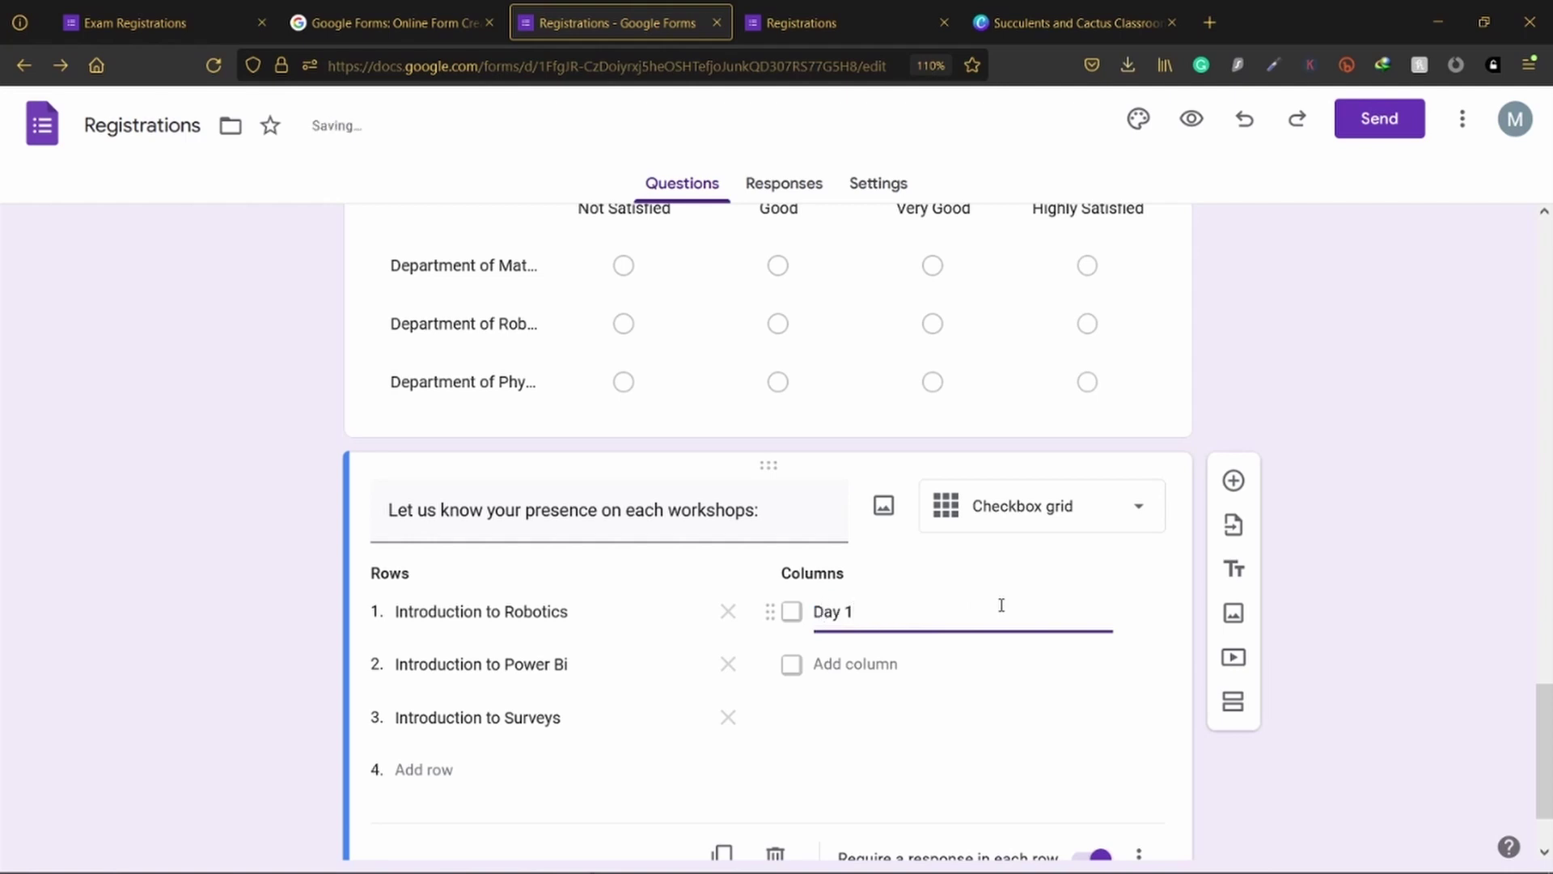
click(895, 664)
text(Day 2)
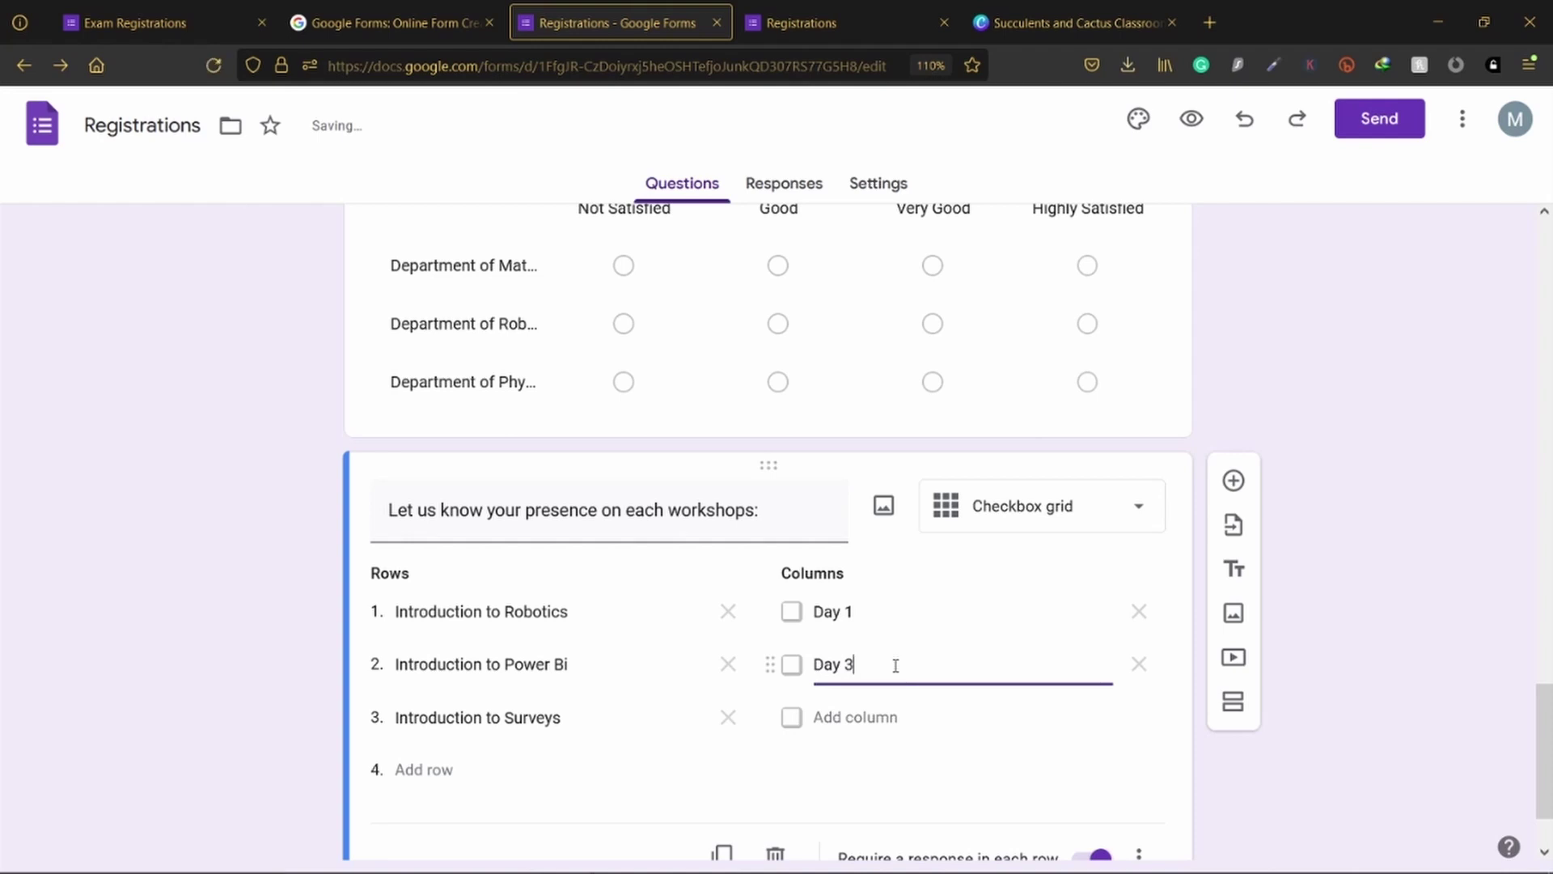
click(894, 717)
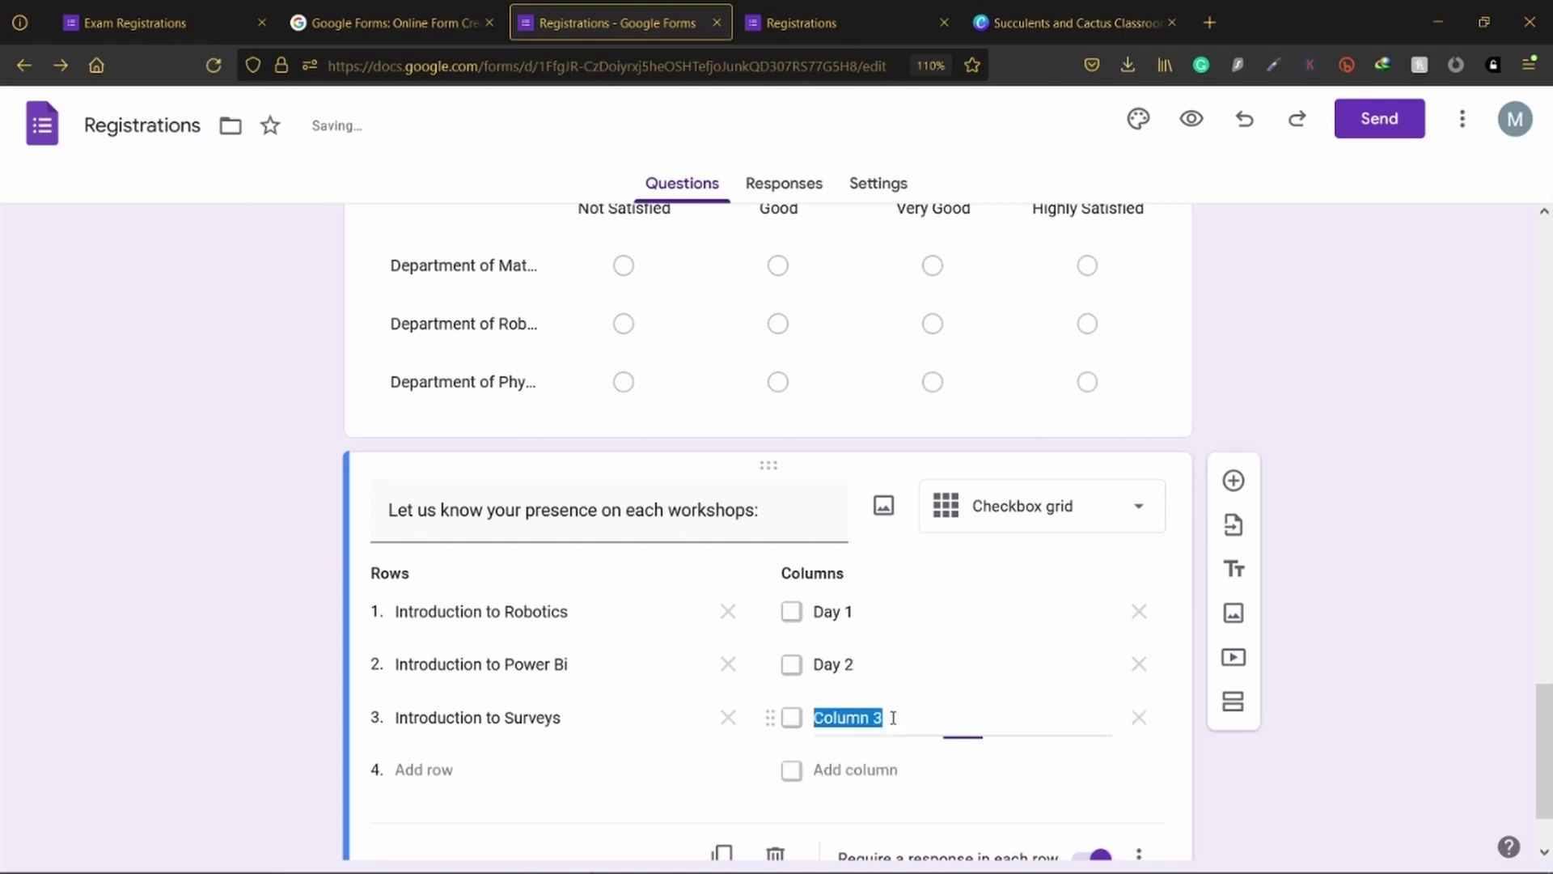
text(Day 3)
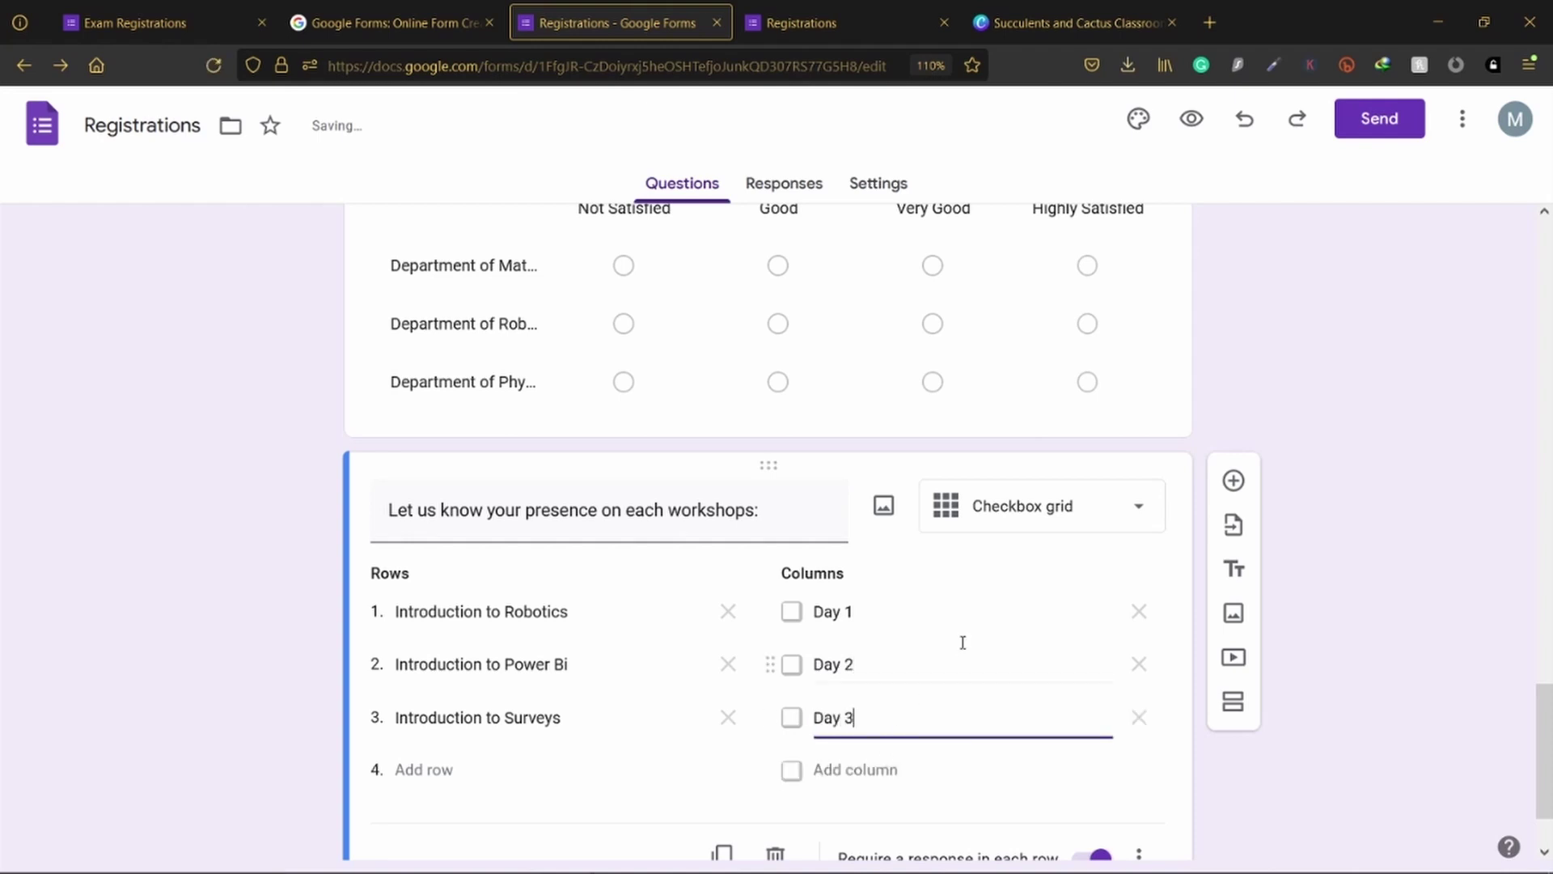
click(884, 770)
text(Day 4)
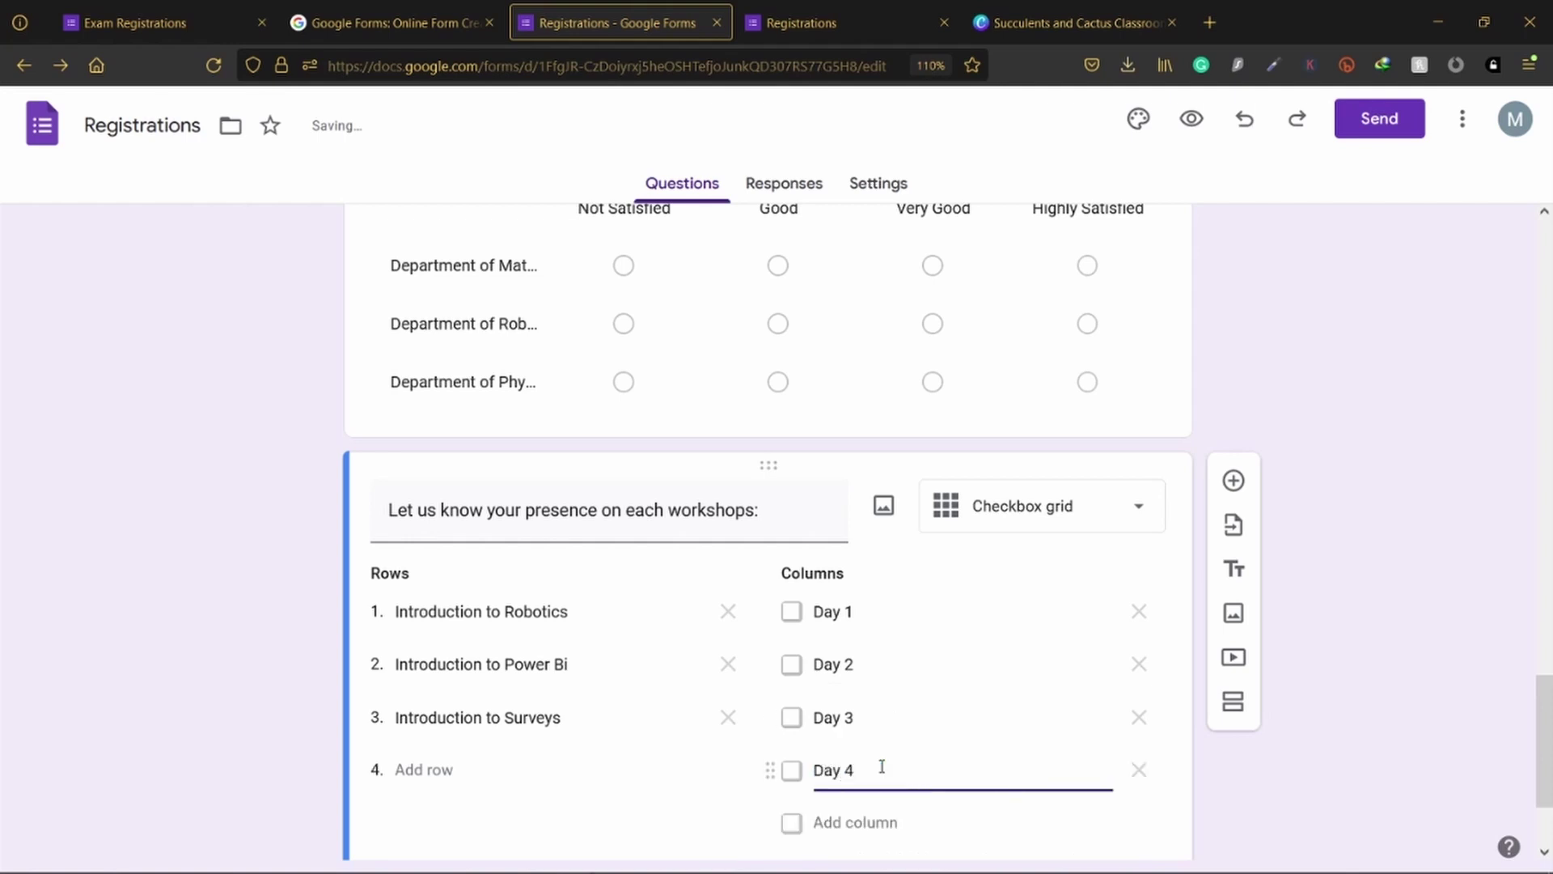
click(1385, 632)
scroll(1386, 613, down, 3)
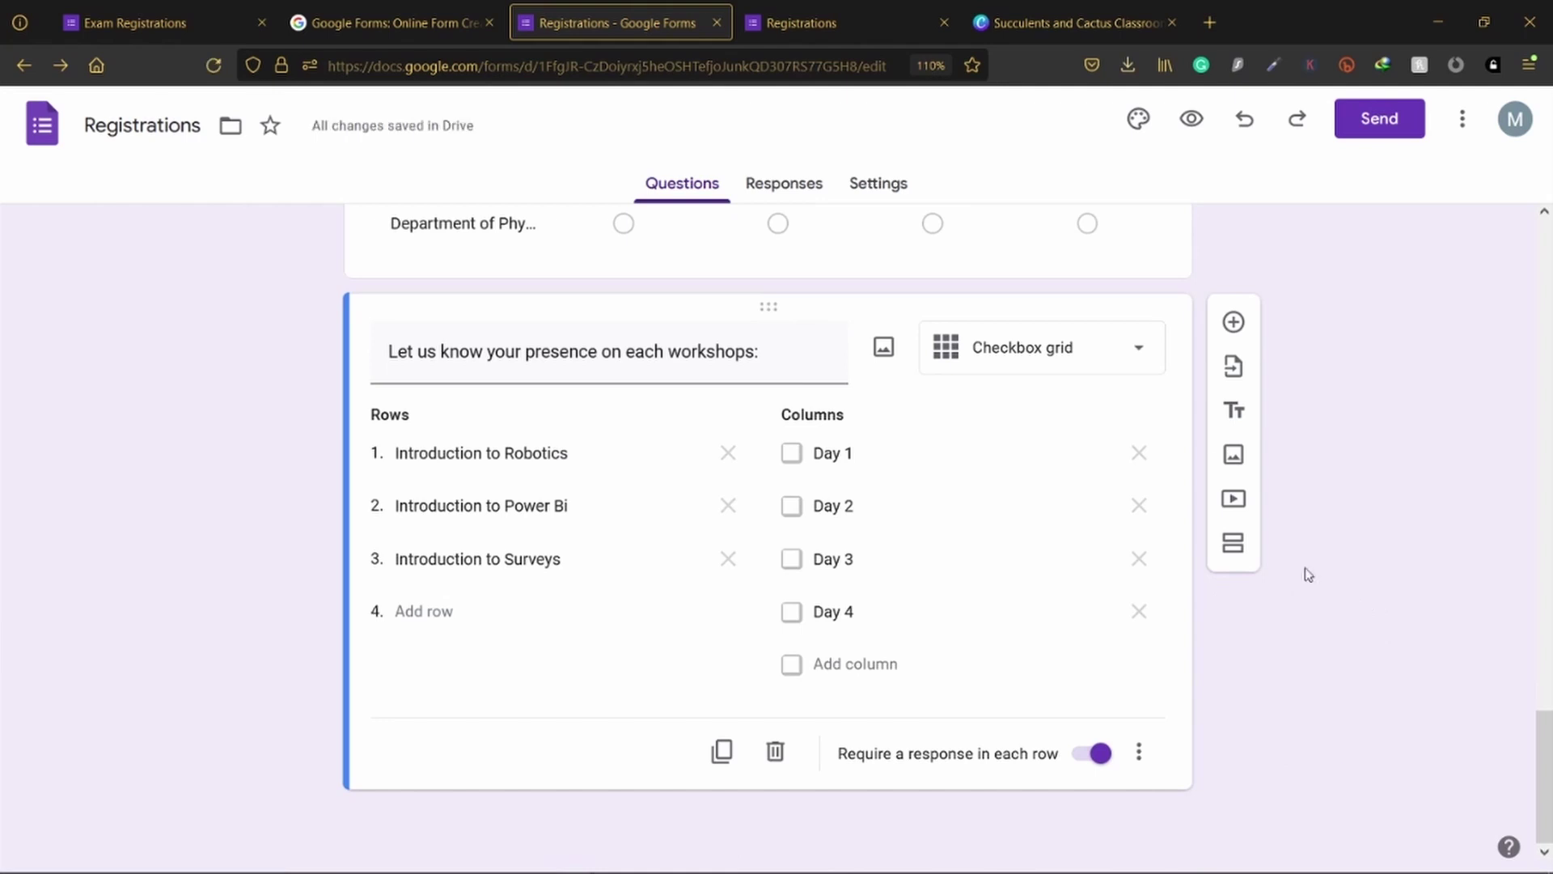
Step: Reload the live form and tick Days 1–4 for Introduction to Robotics
click(817, 31)
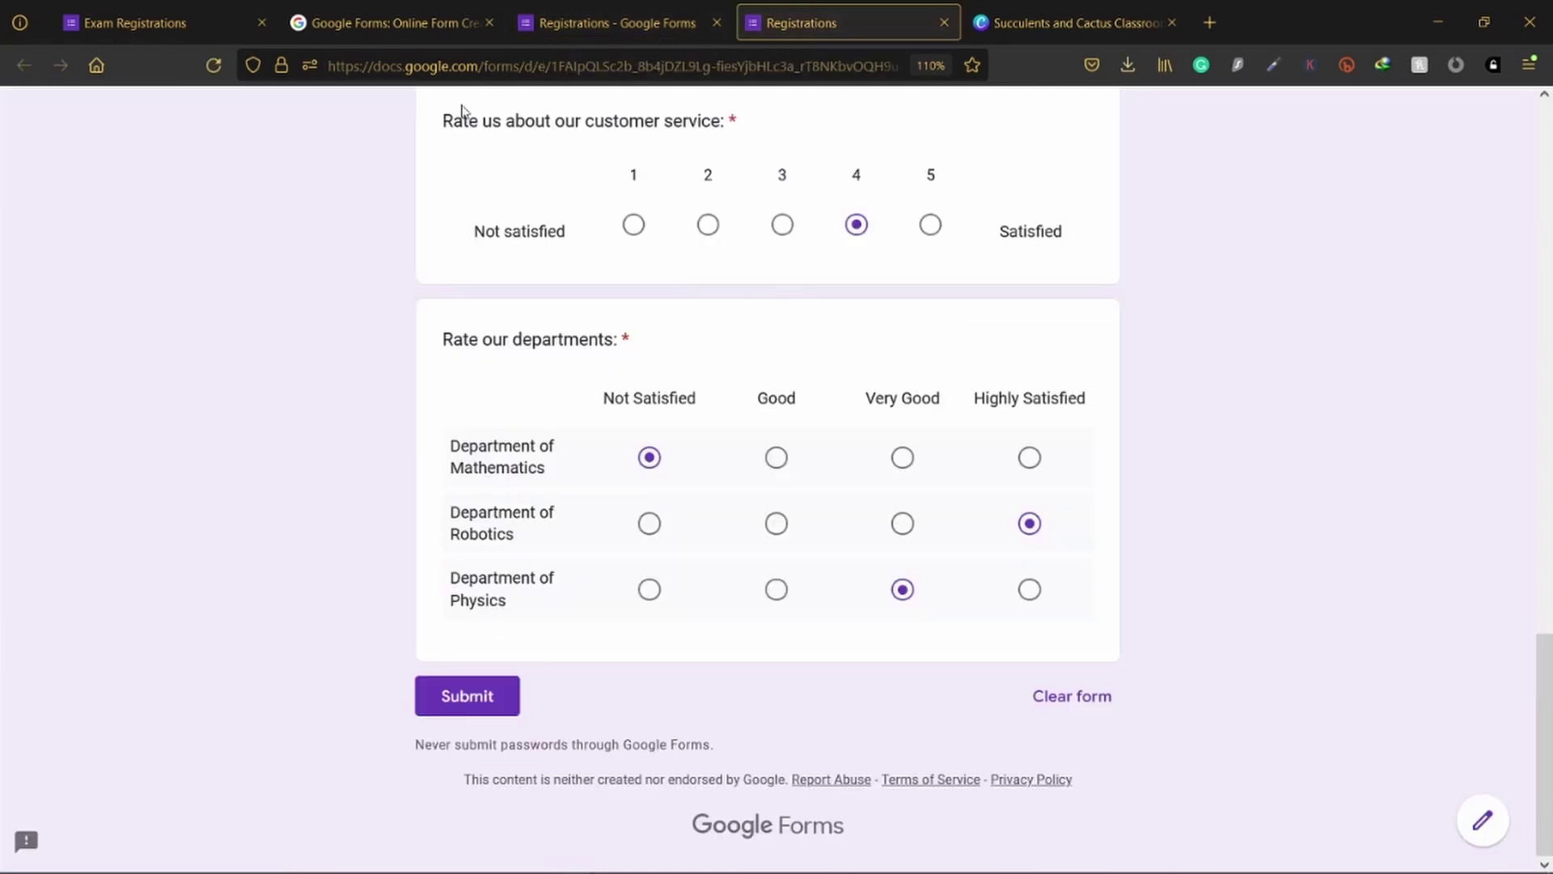
click(214, 65)
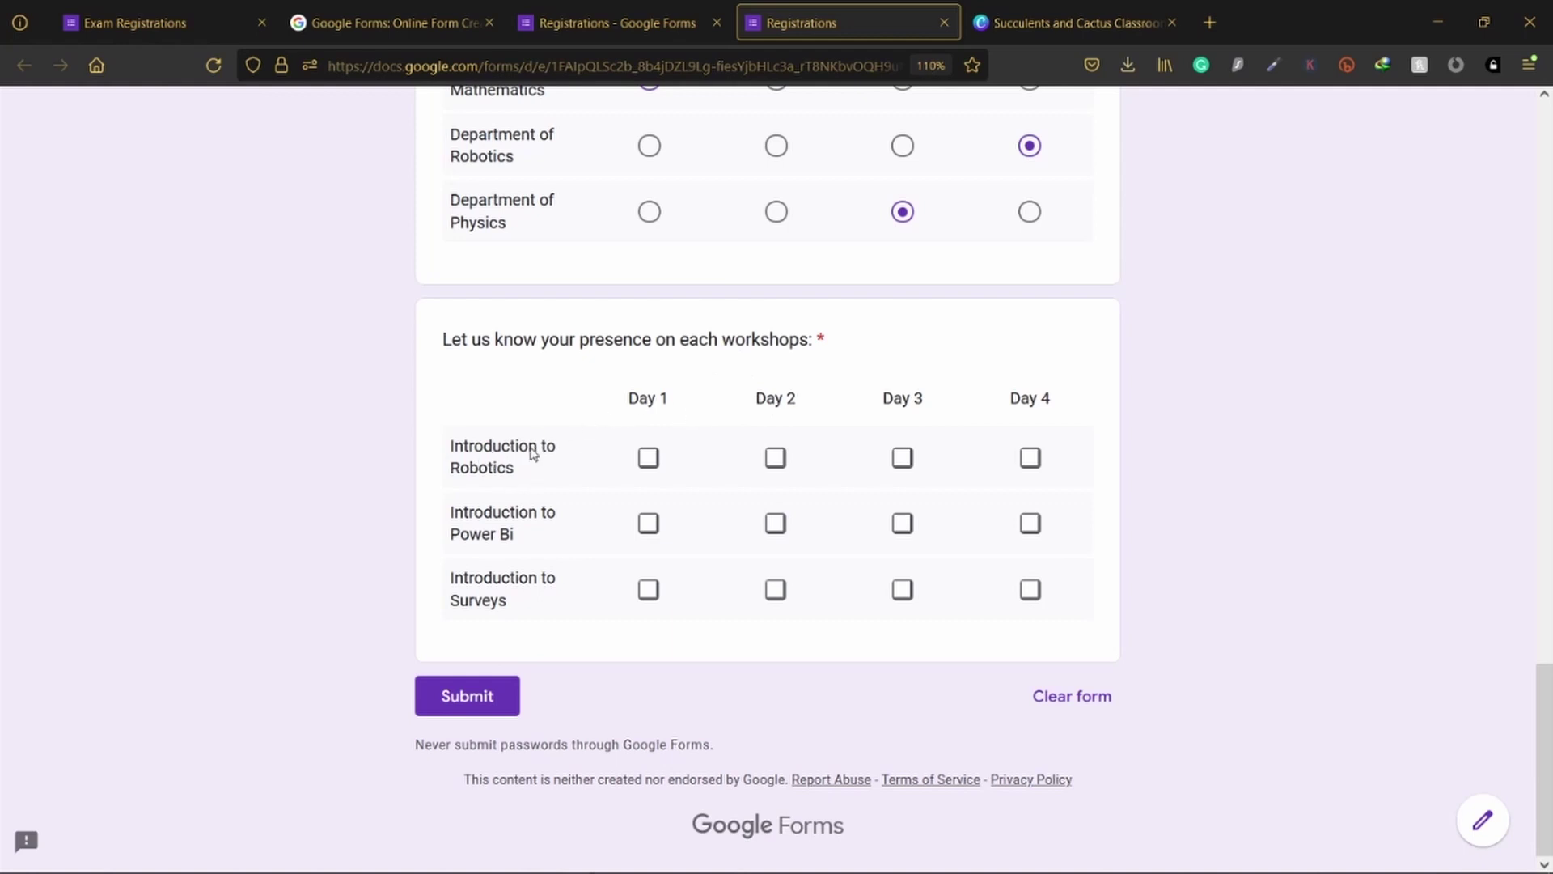
click(650, 459)
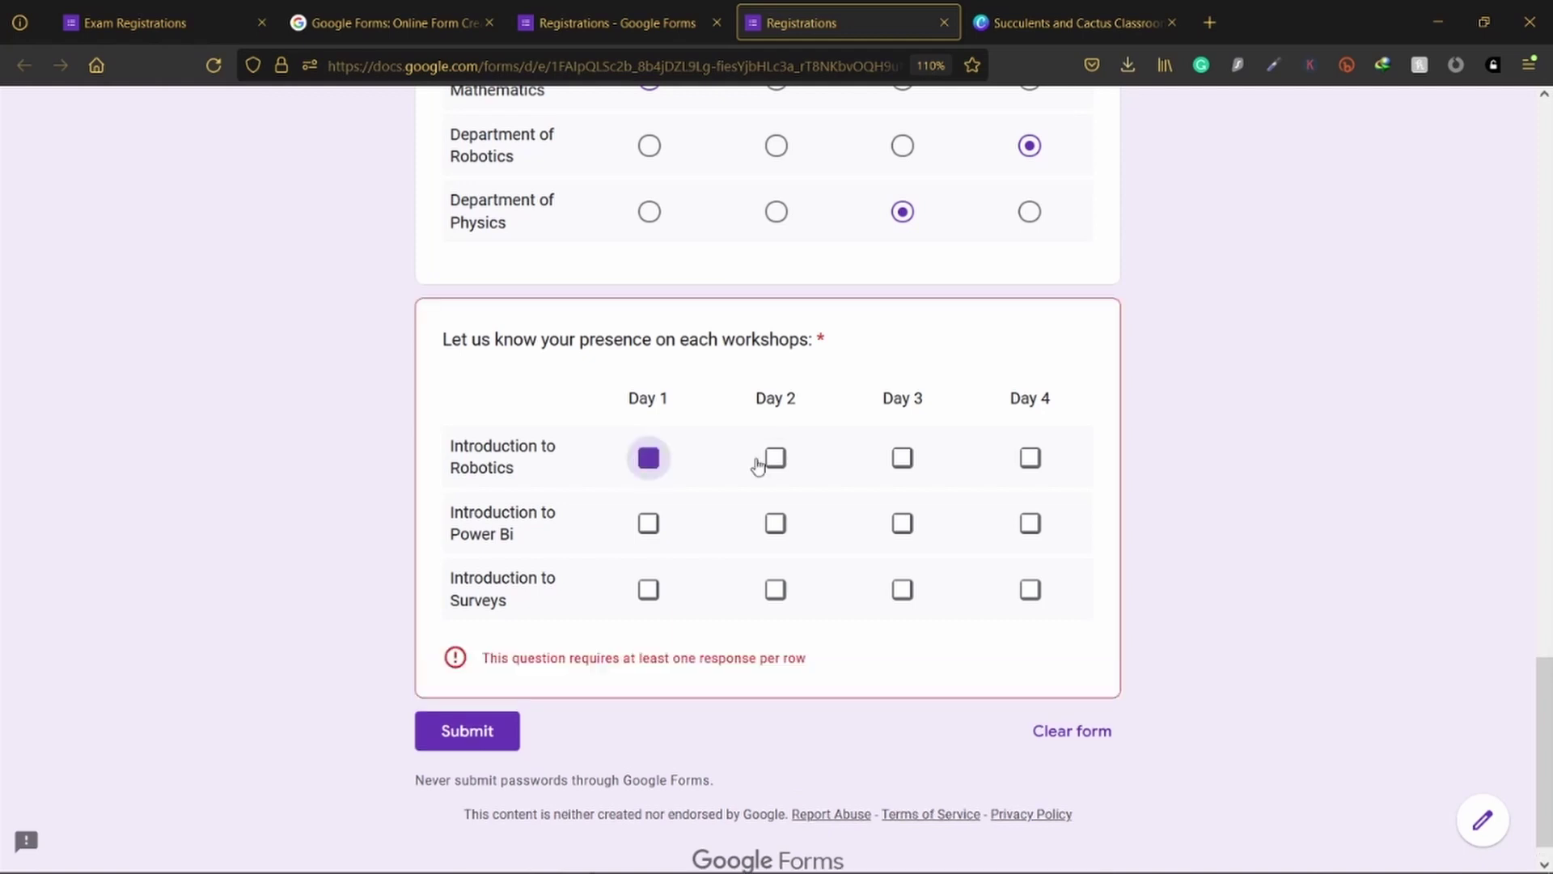
click(778, 461)
click(903, 459)
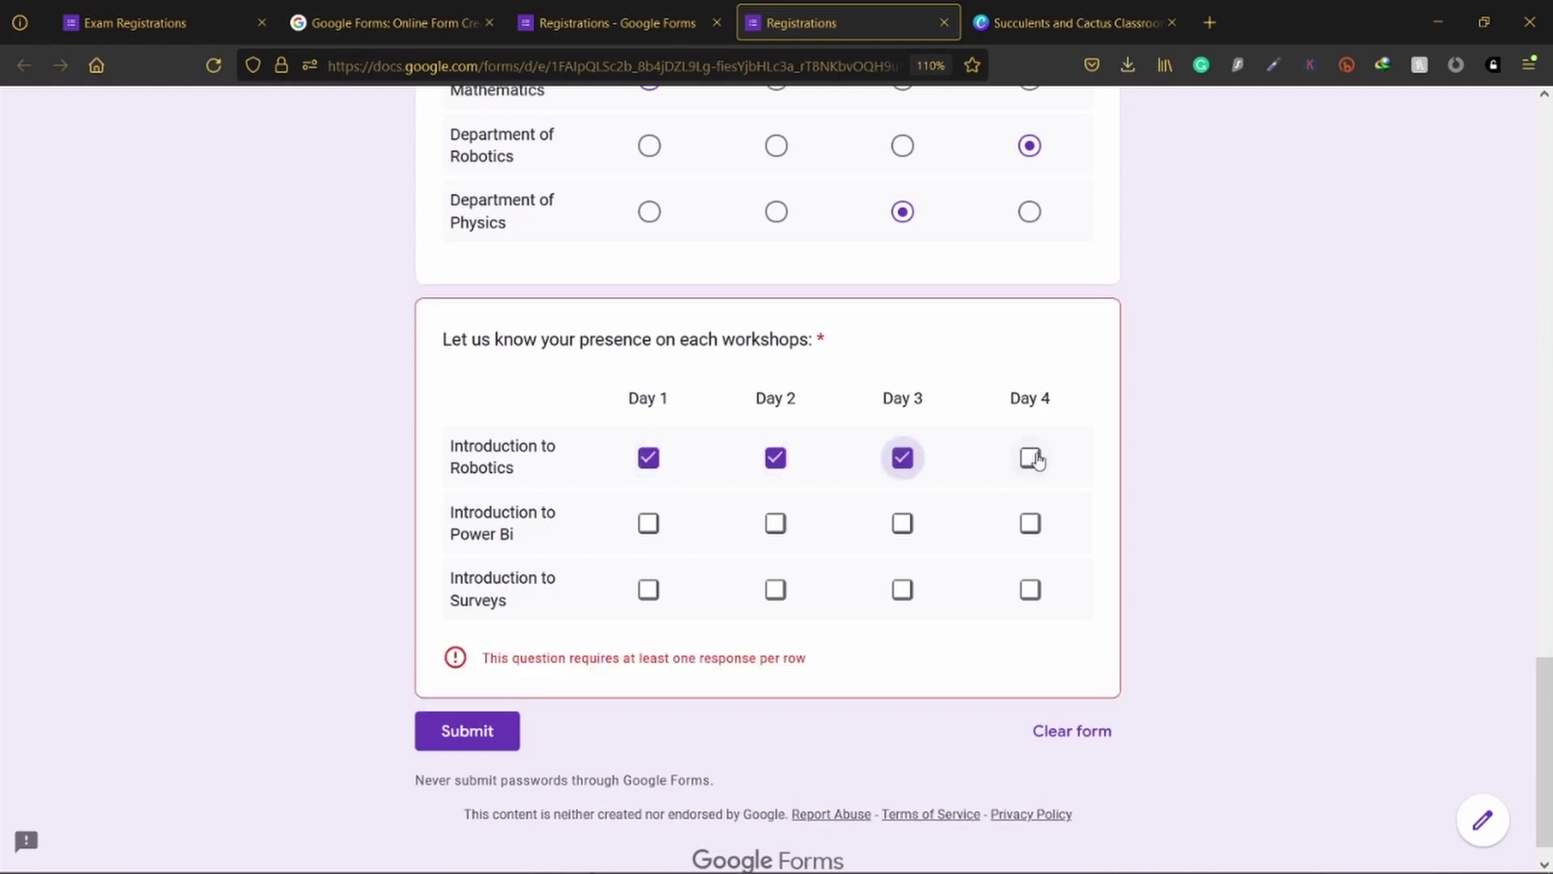
click(1030, 457)
Step: Tick Days 2 and 4 for Power Bi and all four days for Surveys, then return to the editor
click(776, 526)
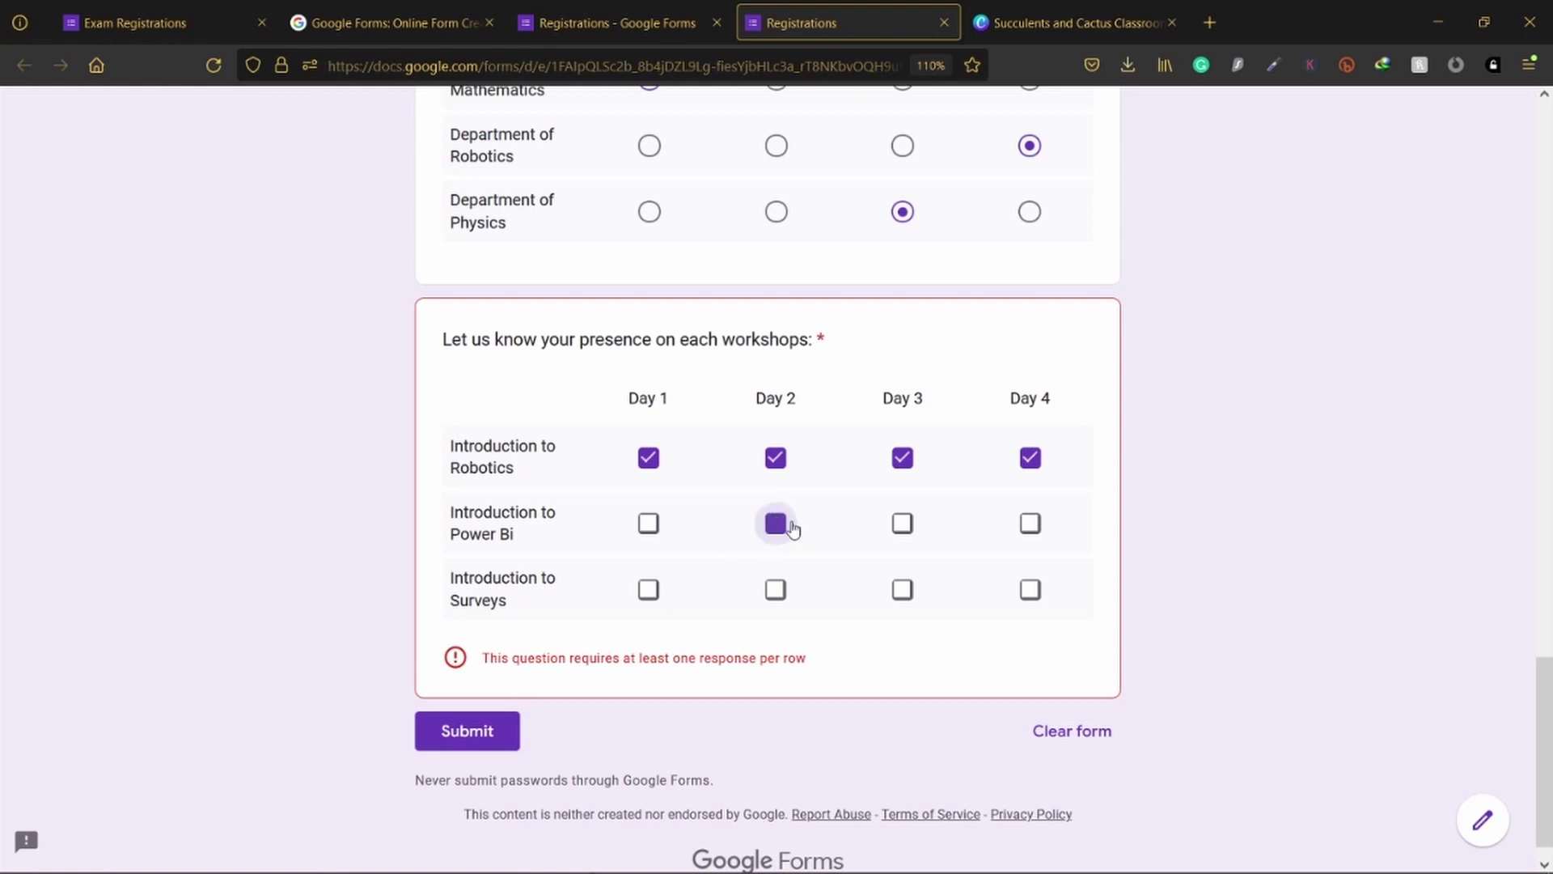
click(1030, 526)
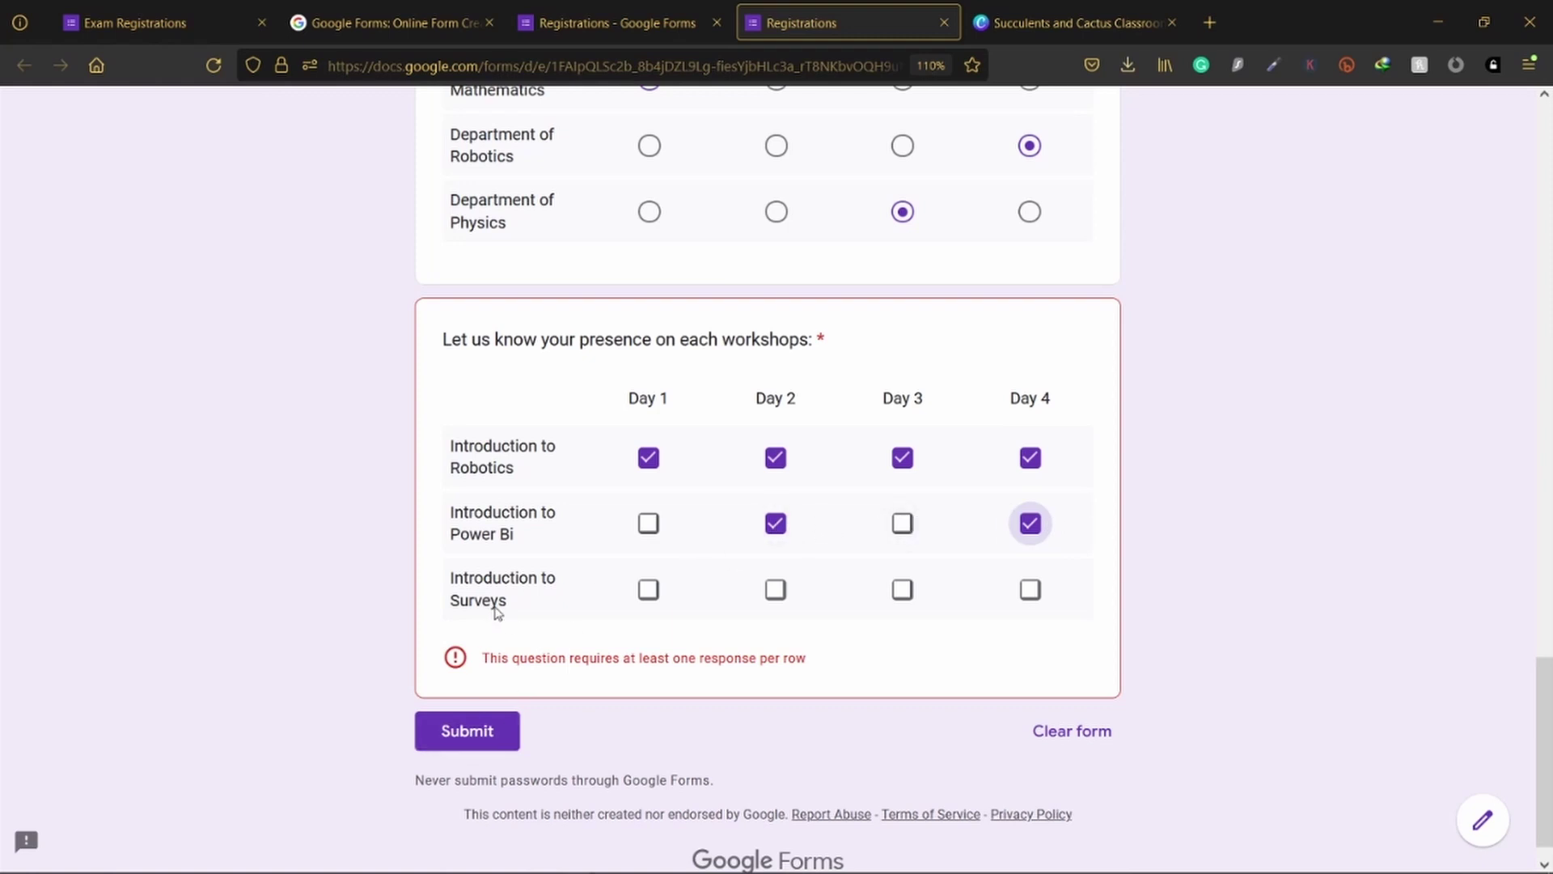
click(648, 589)
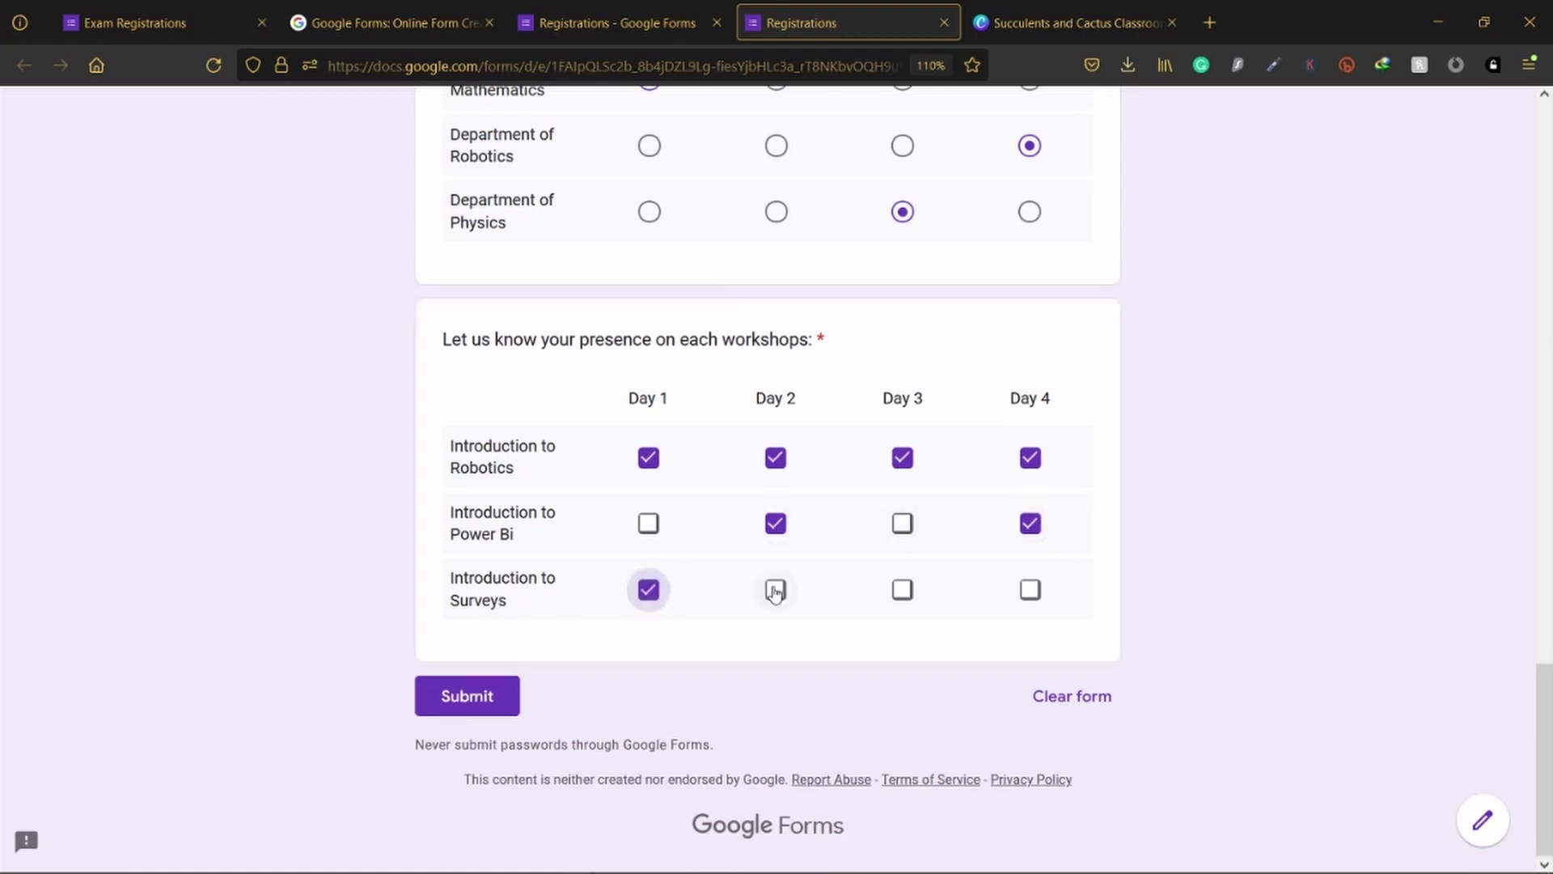
click(775, 589)
click(902, 590)
click(1030, 590)
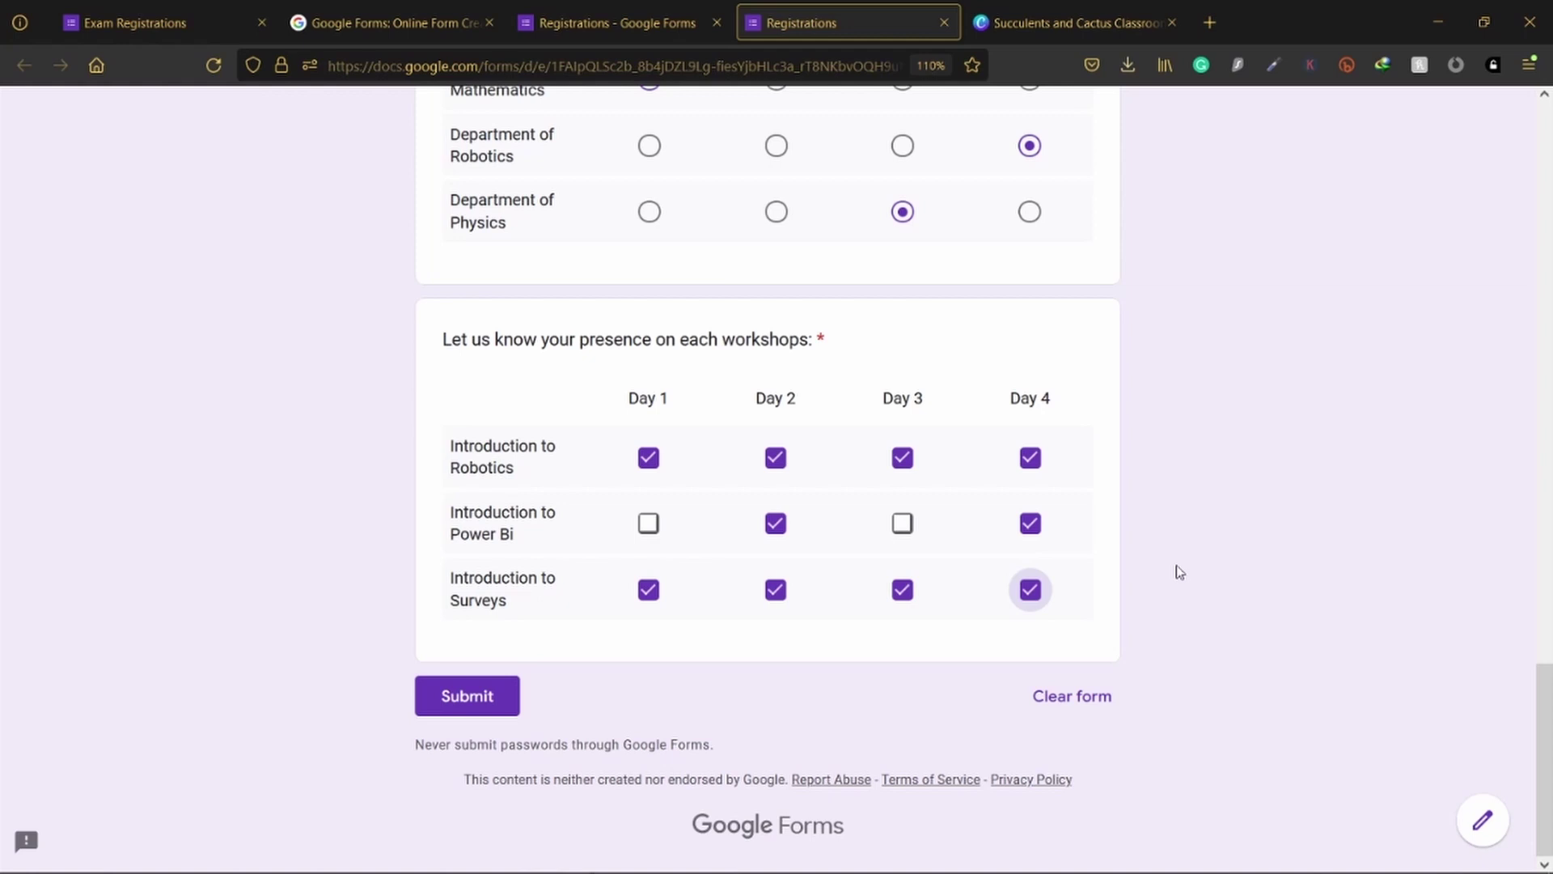
click(556, 20)
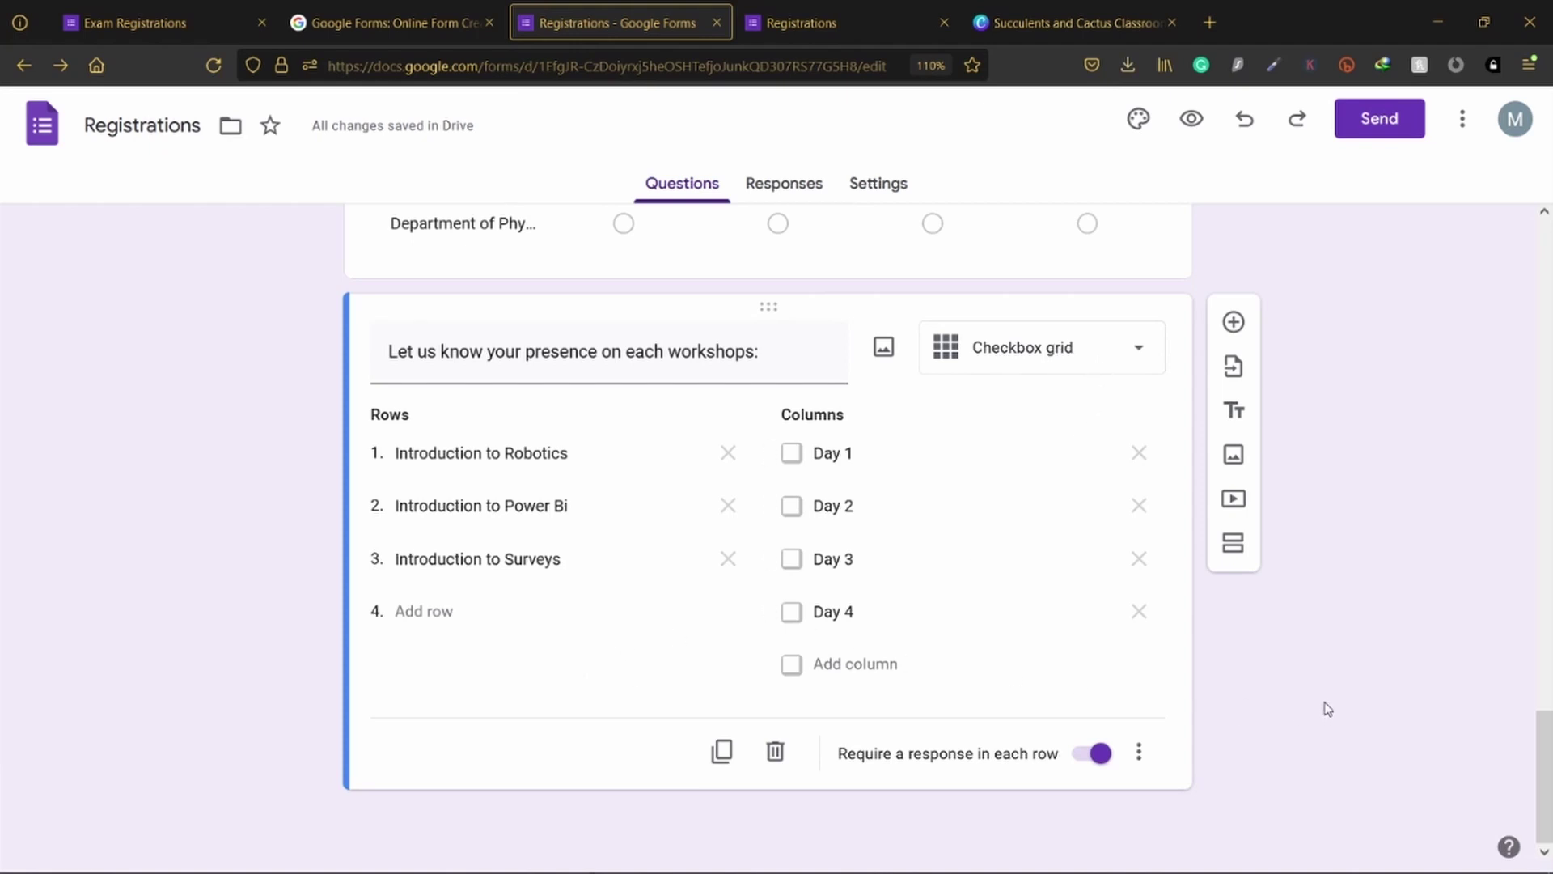
scroll(1308, 684, up, 5)
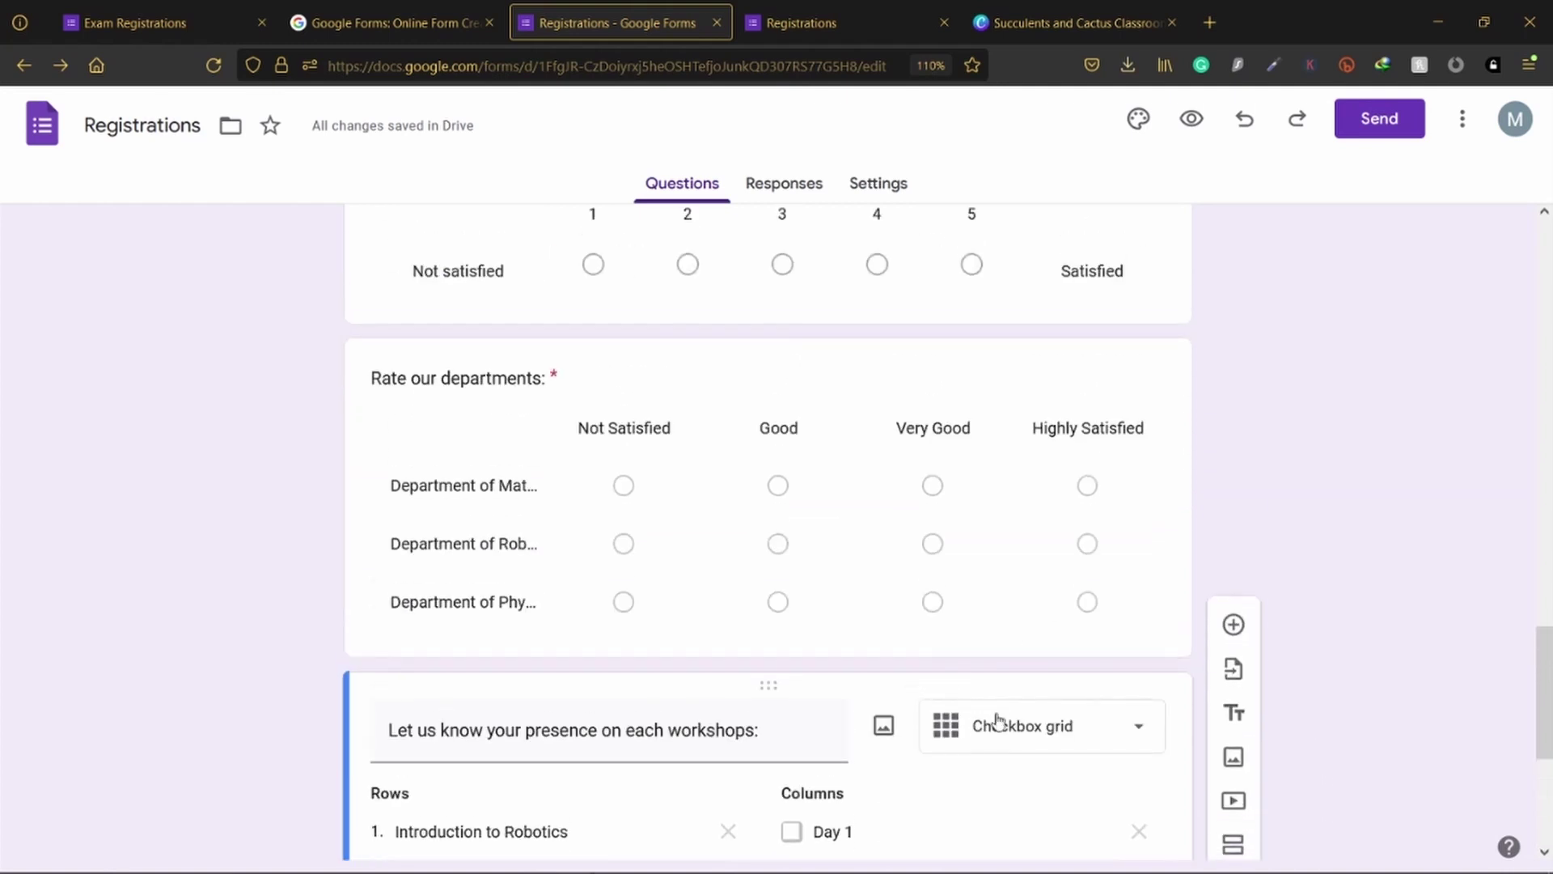
scroll(1043, 702, up, 5)
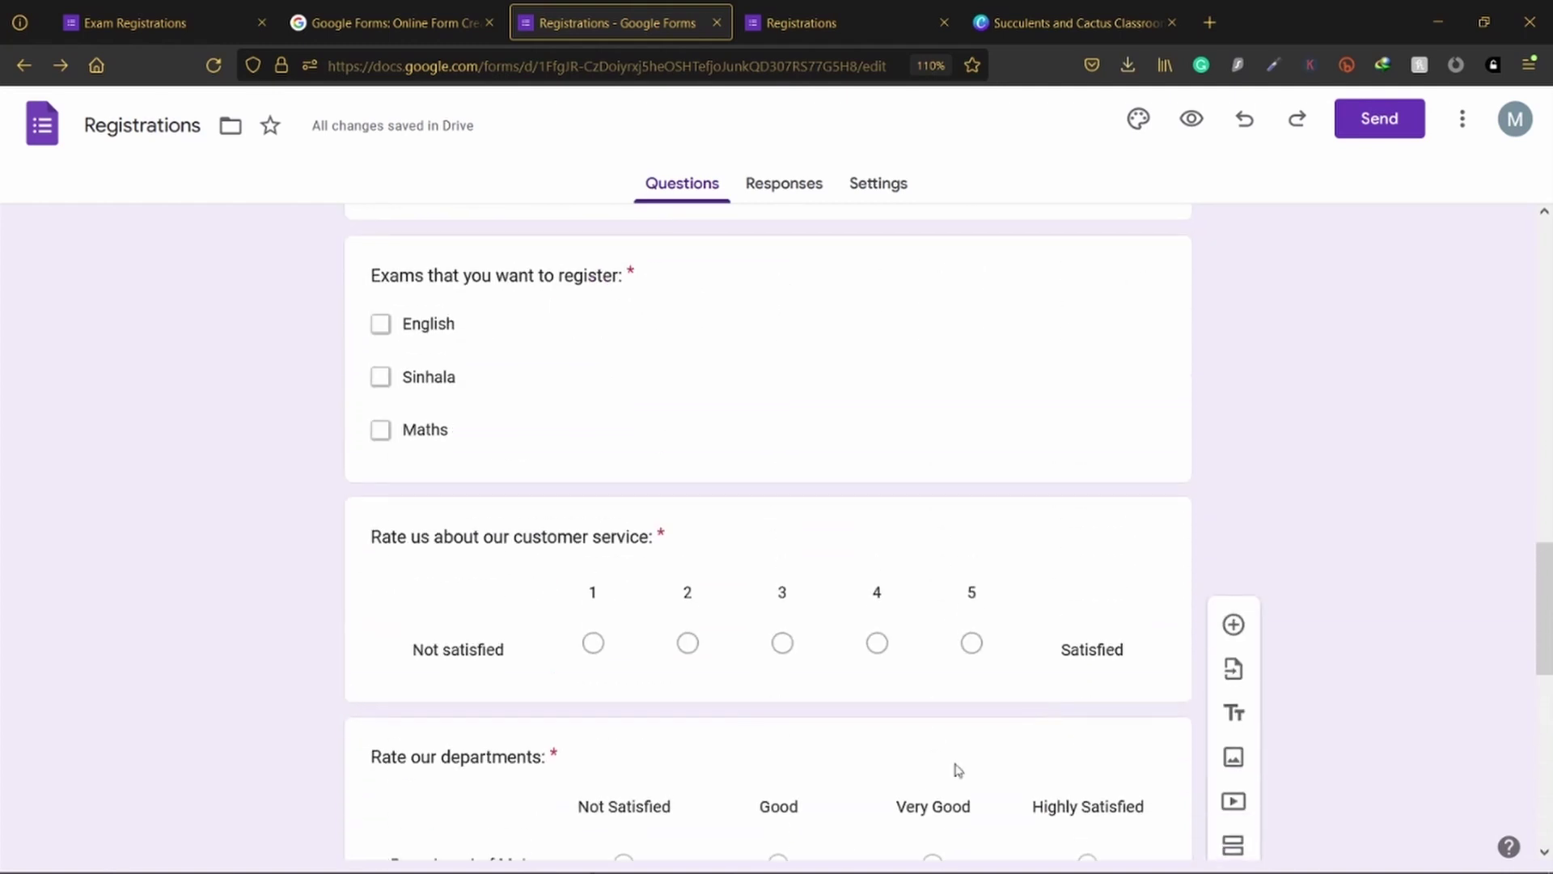
click(837, 773)
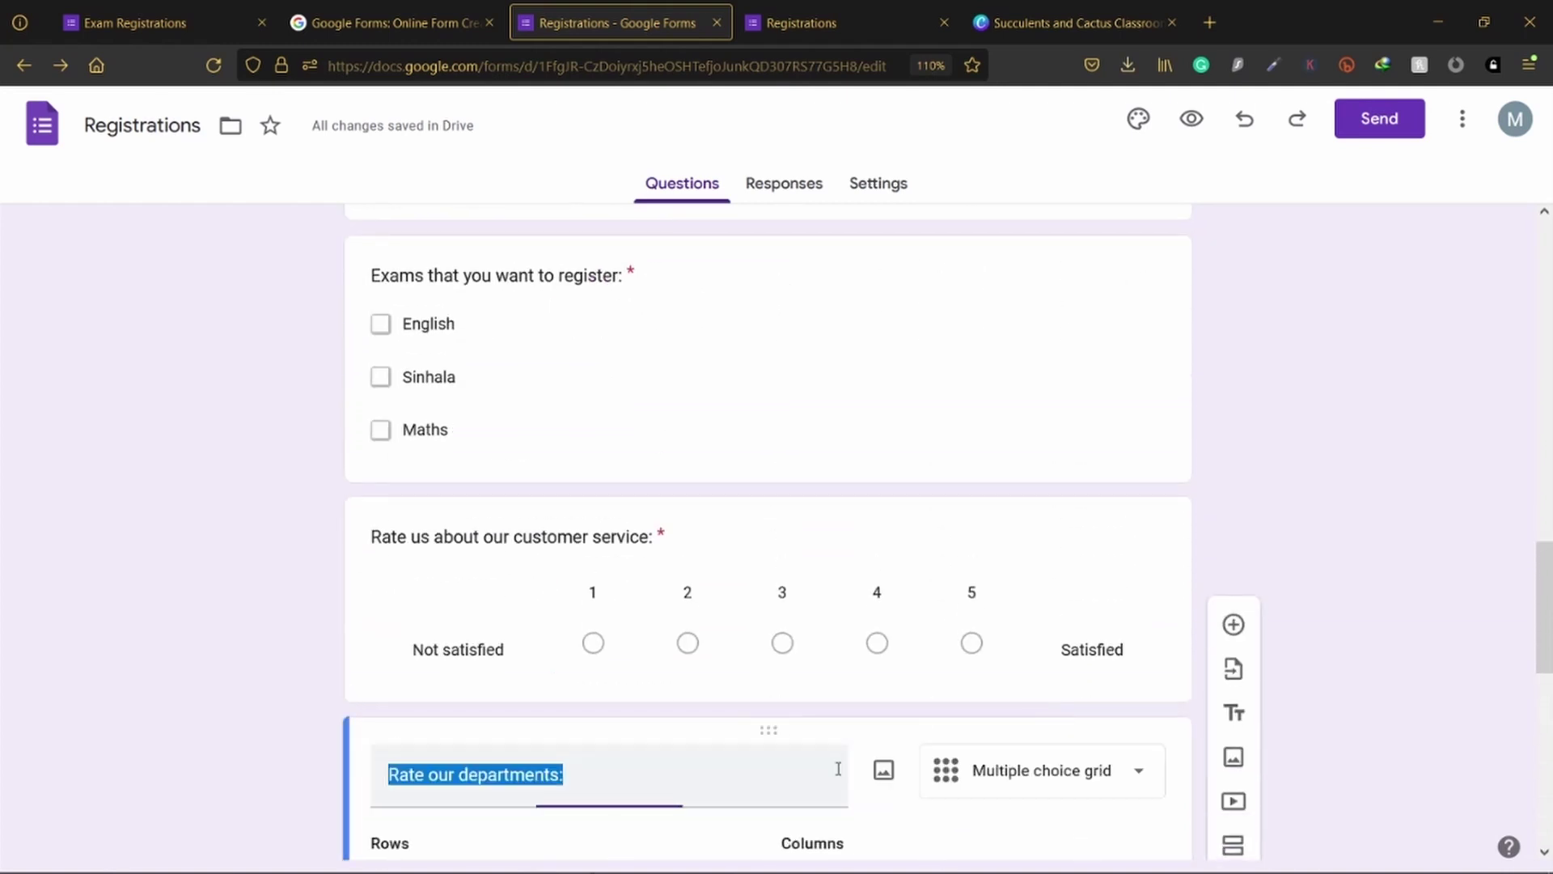
click(950, 541)
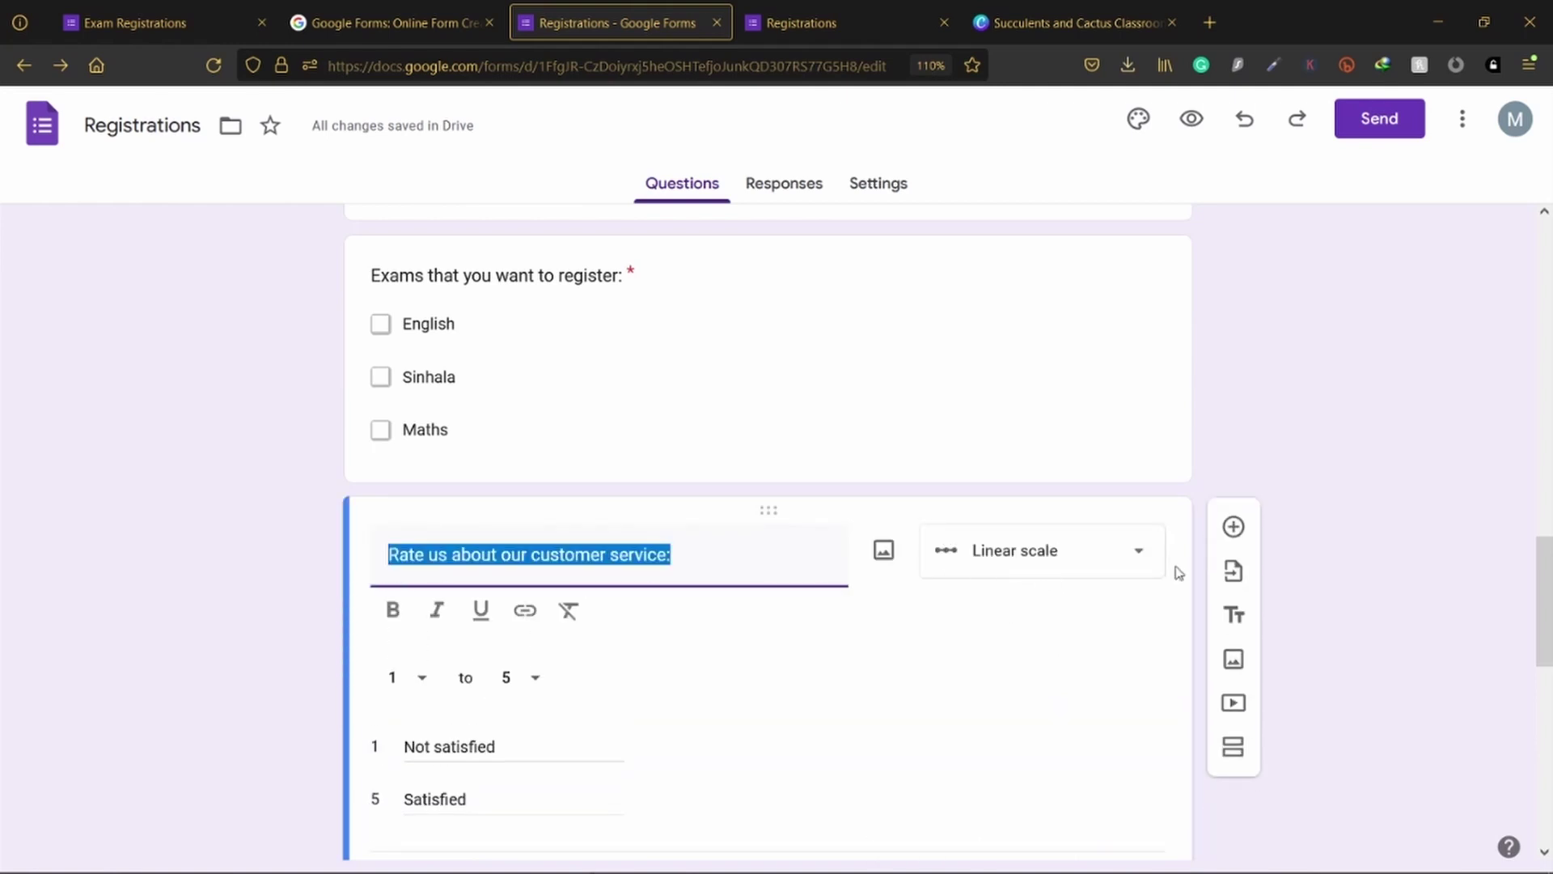
click(1375, 555)
scroll(1366, 547, down, 10)
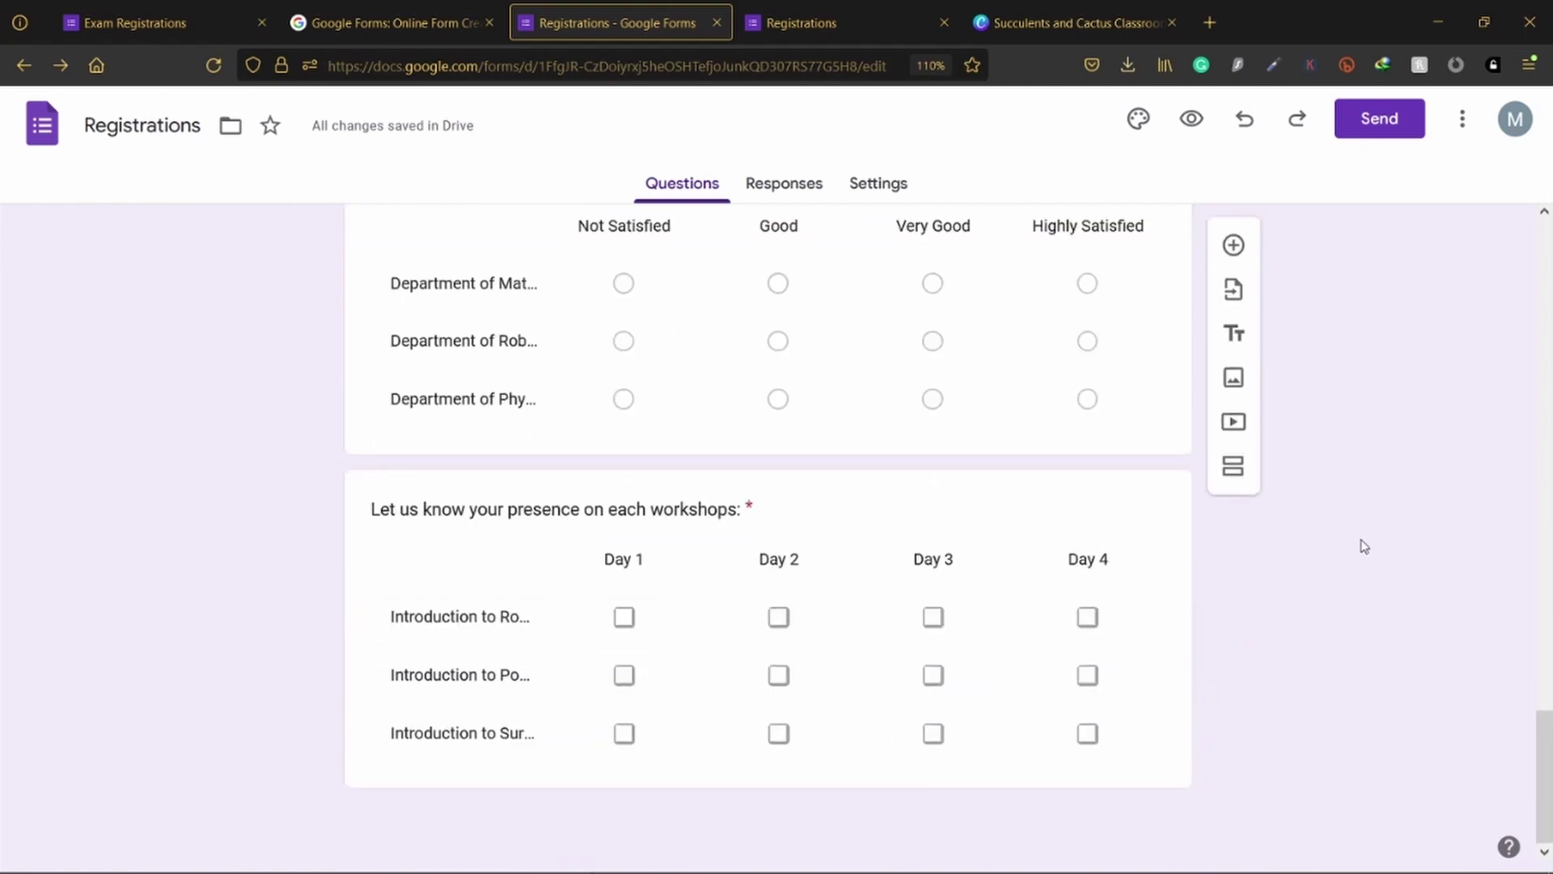
scroll(1054, 637, up, 8)
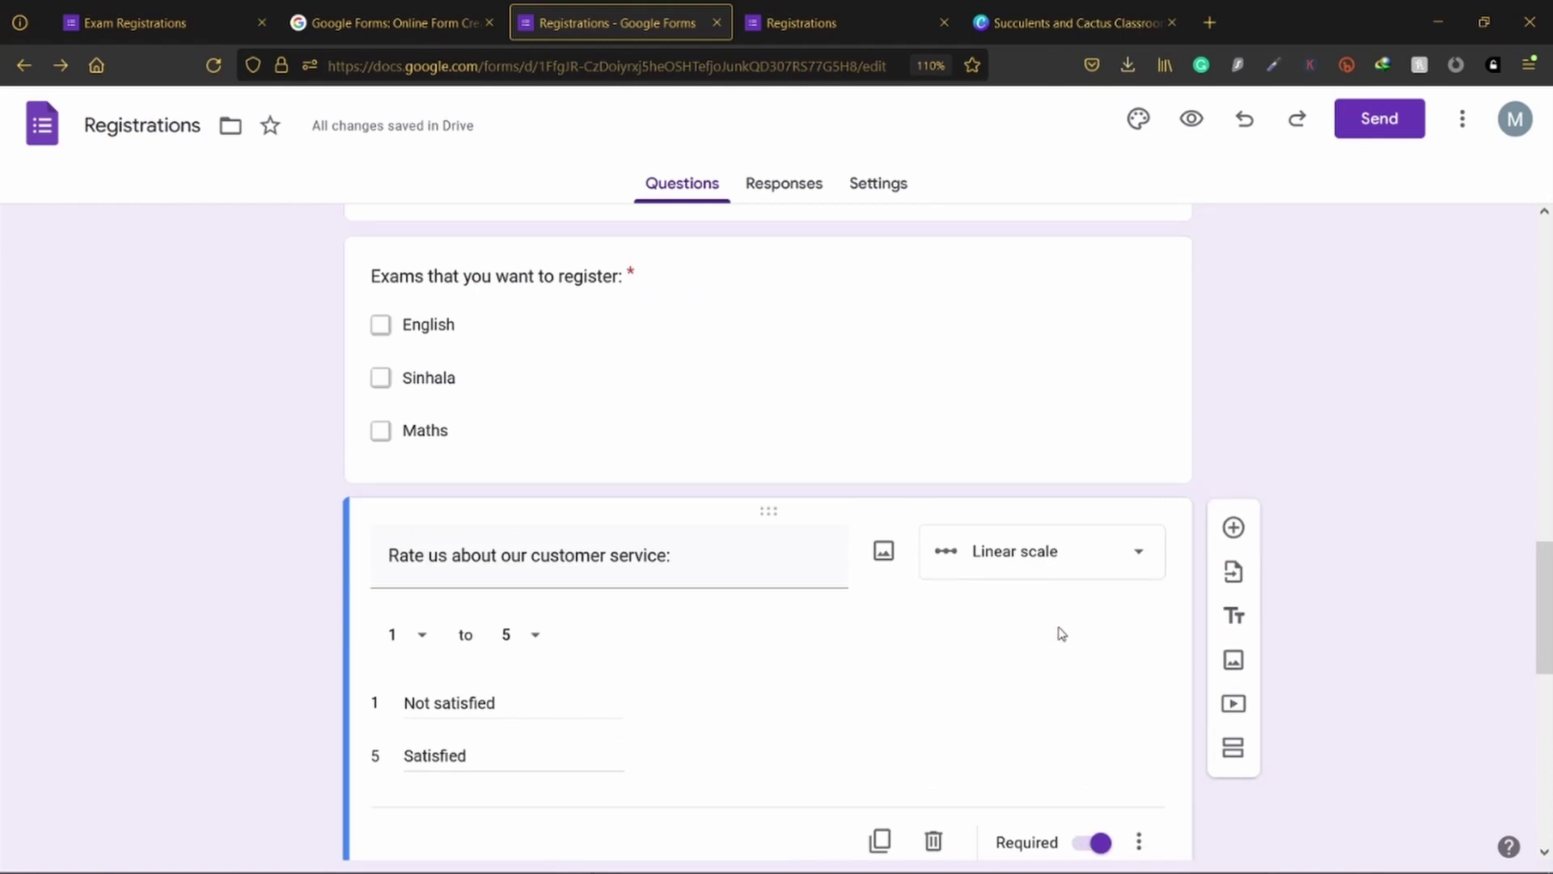
scroll(1062, 633, down, 5)
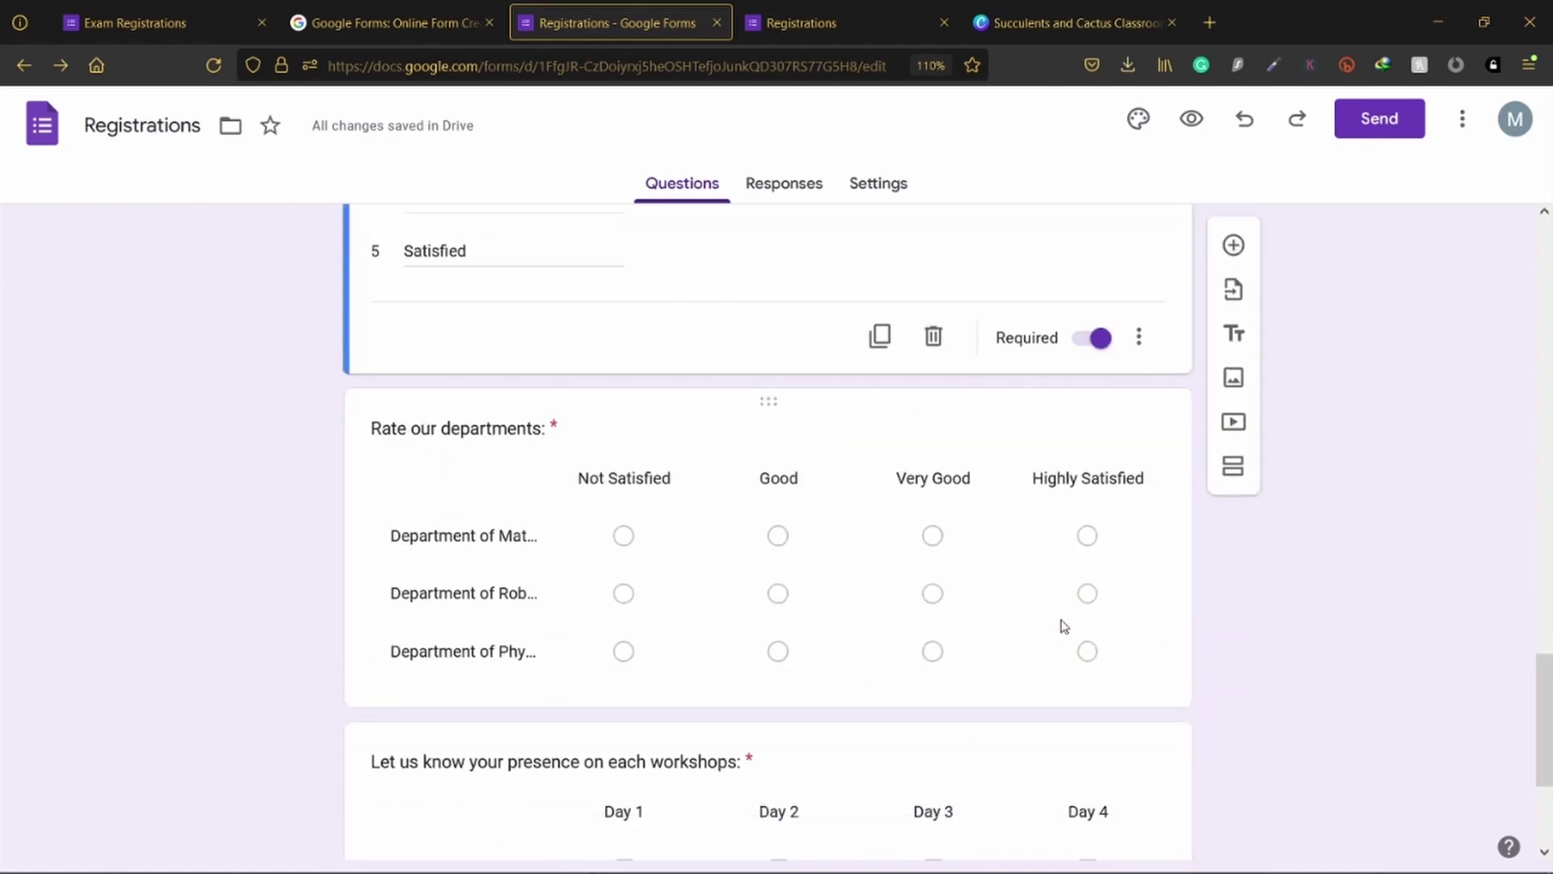
scroll(1064, 627, down, 3)
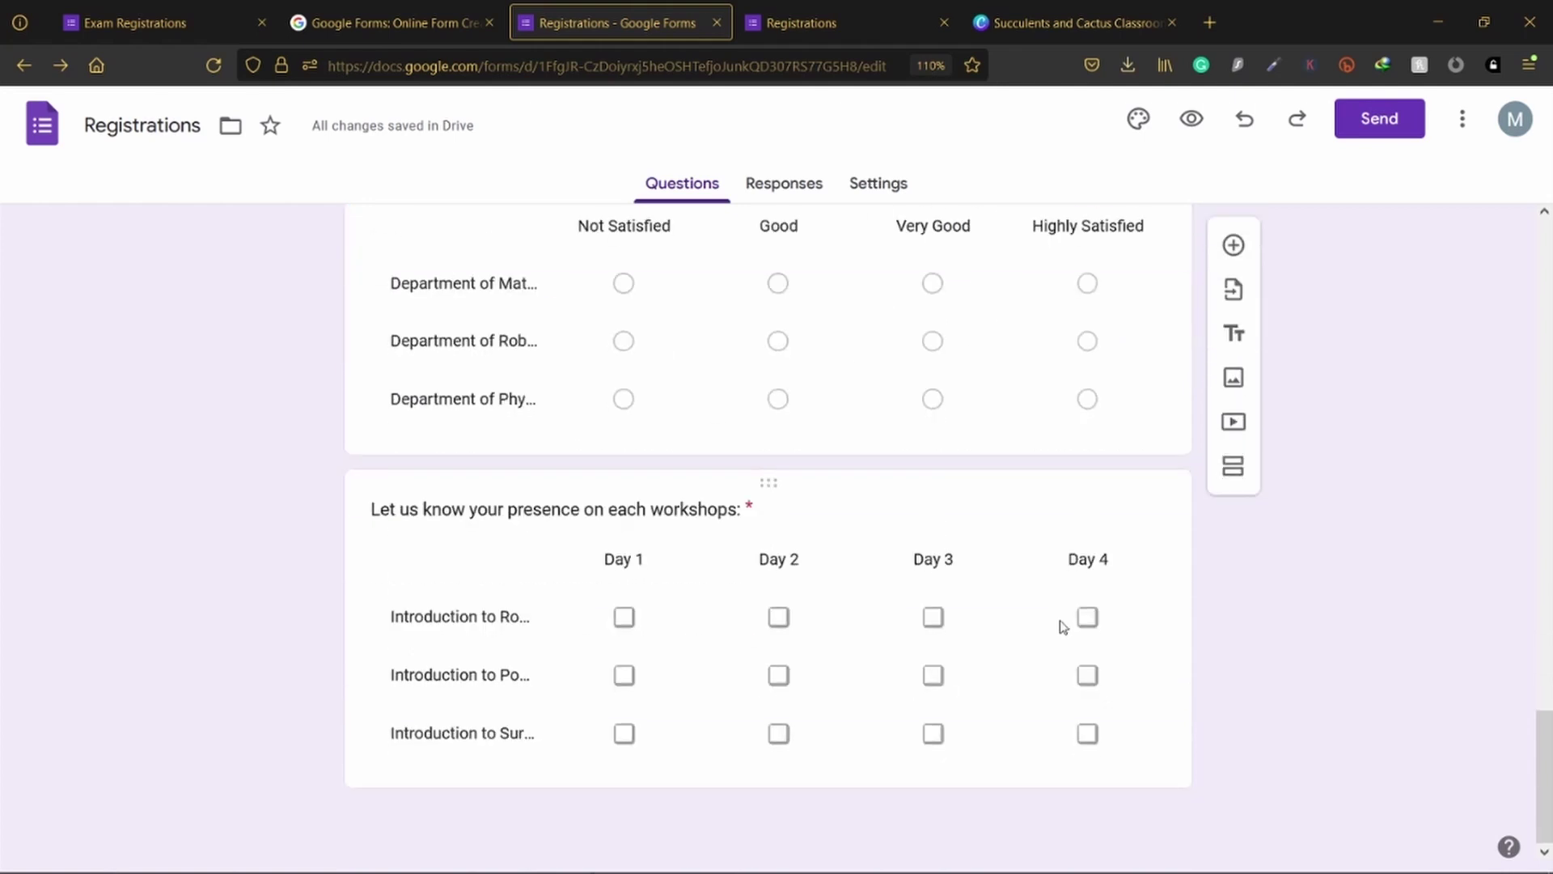
scroll(1062, 625, up, 2)
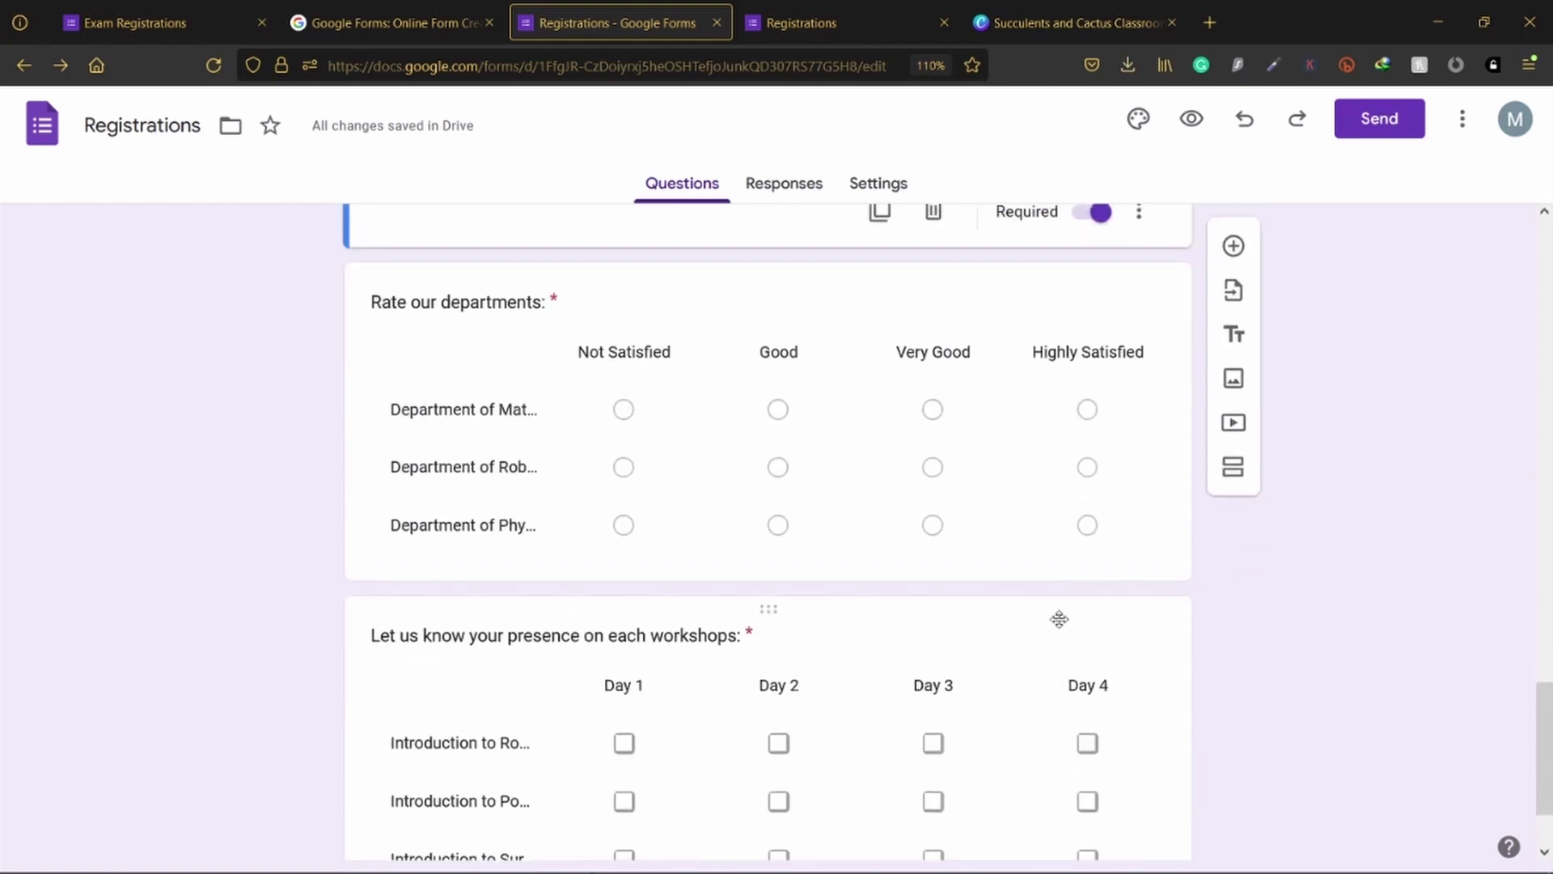
scroll(1061, 621, down, 2)
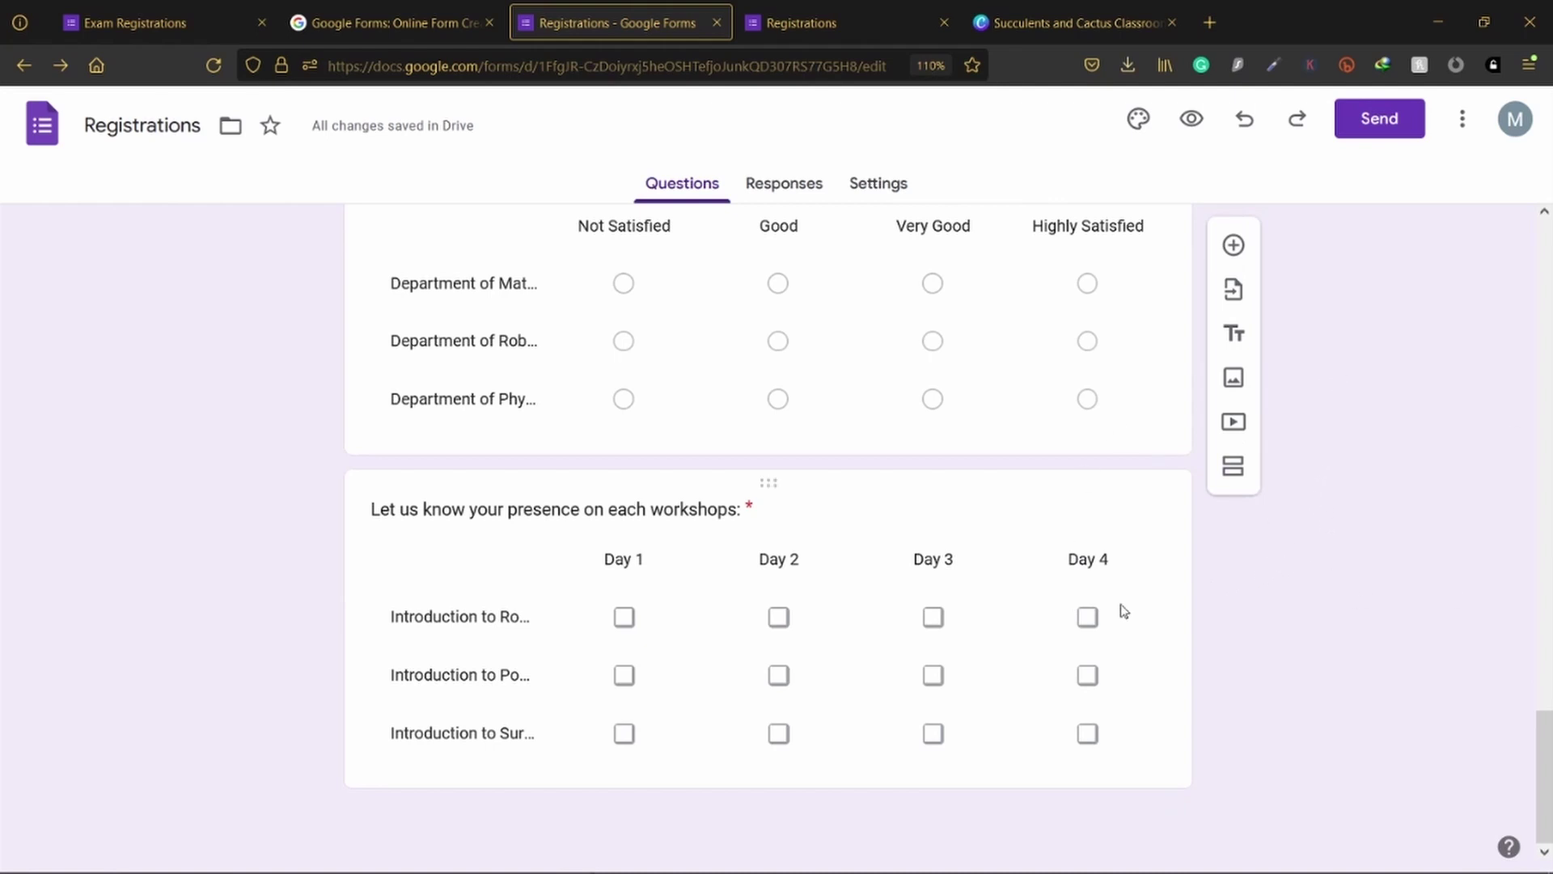
click(1242, 250)
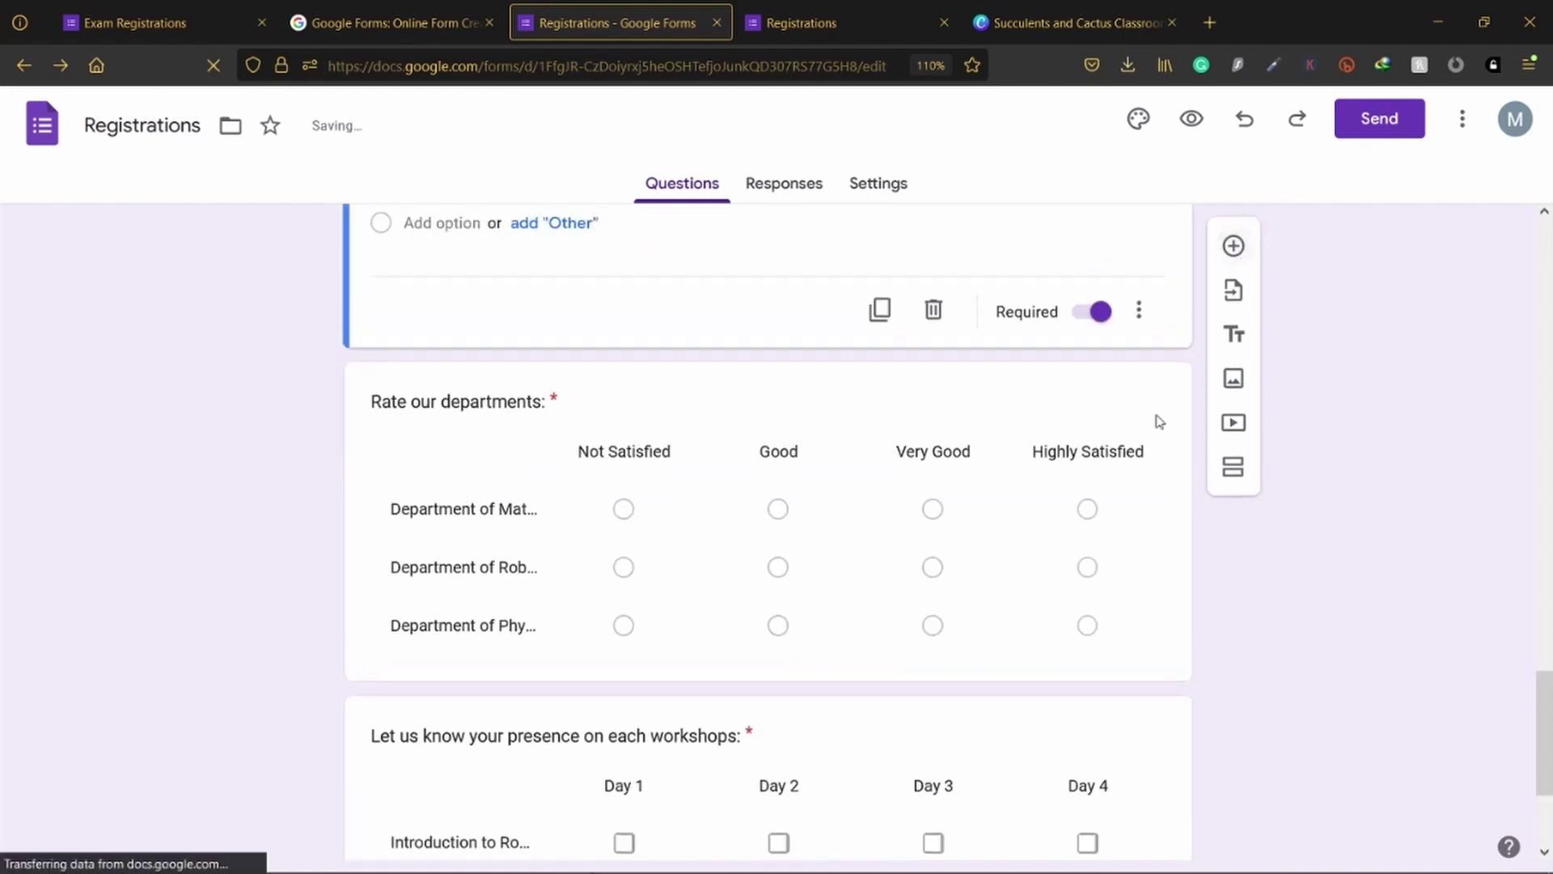
scroll(987, 583, down, 3)
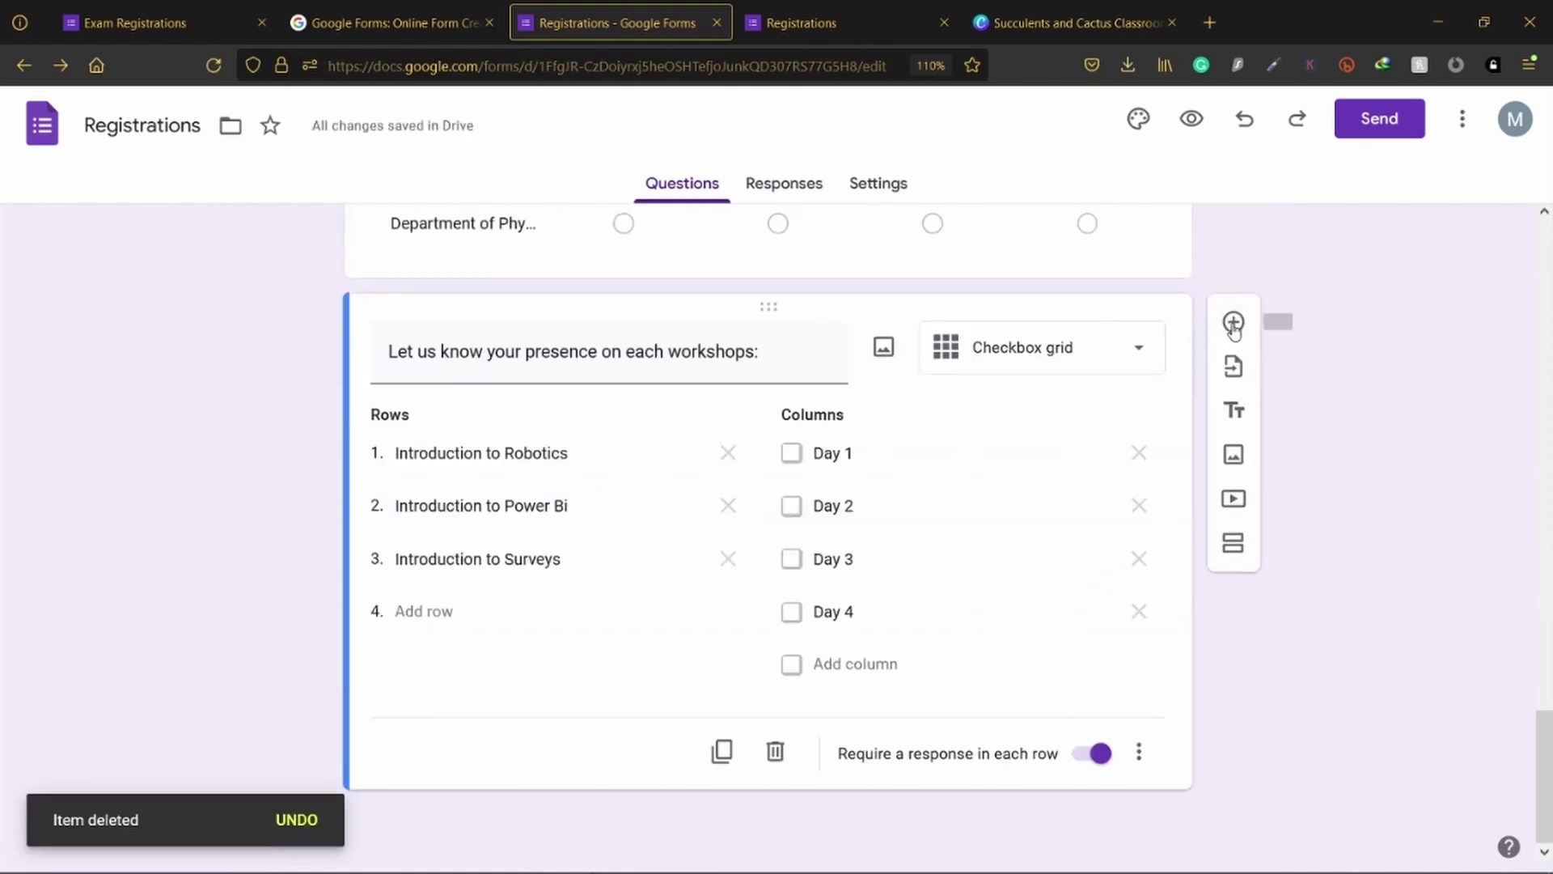
click(1229, 323)
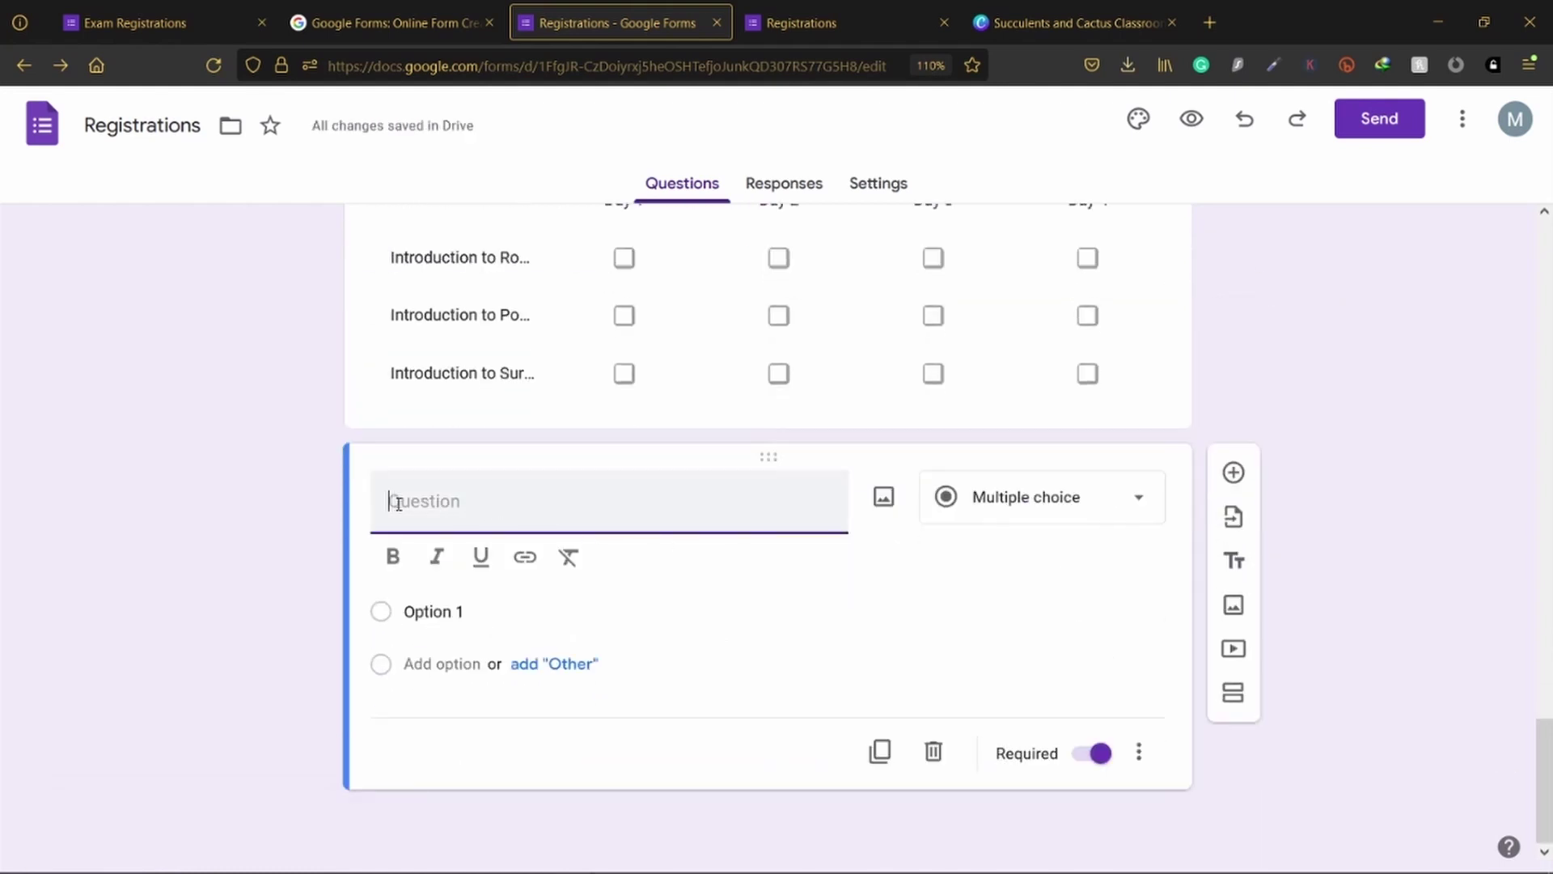
Step: Make the new question a file upload titled 'Upload the bank receipt:'
click(996, 496)
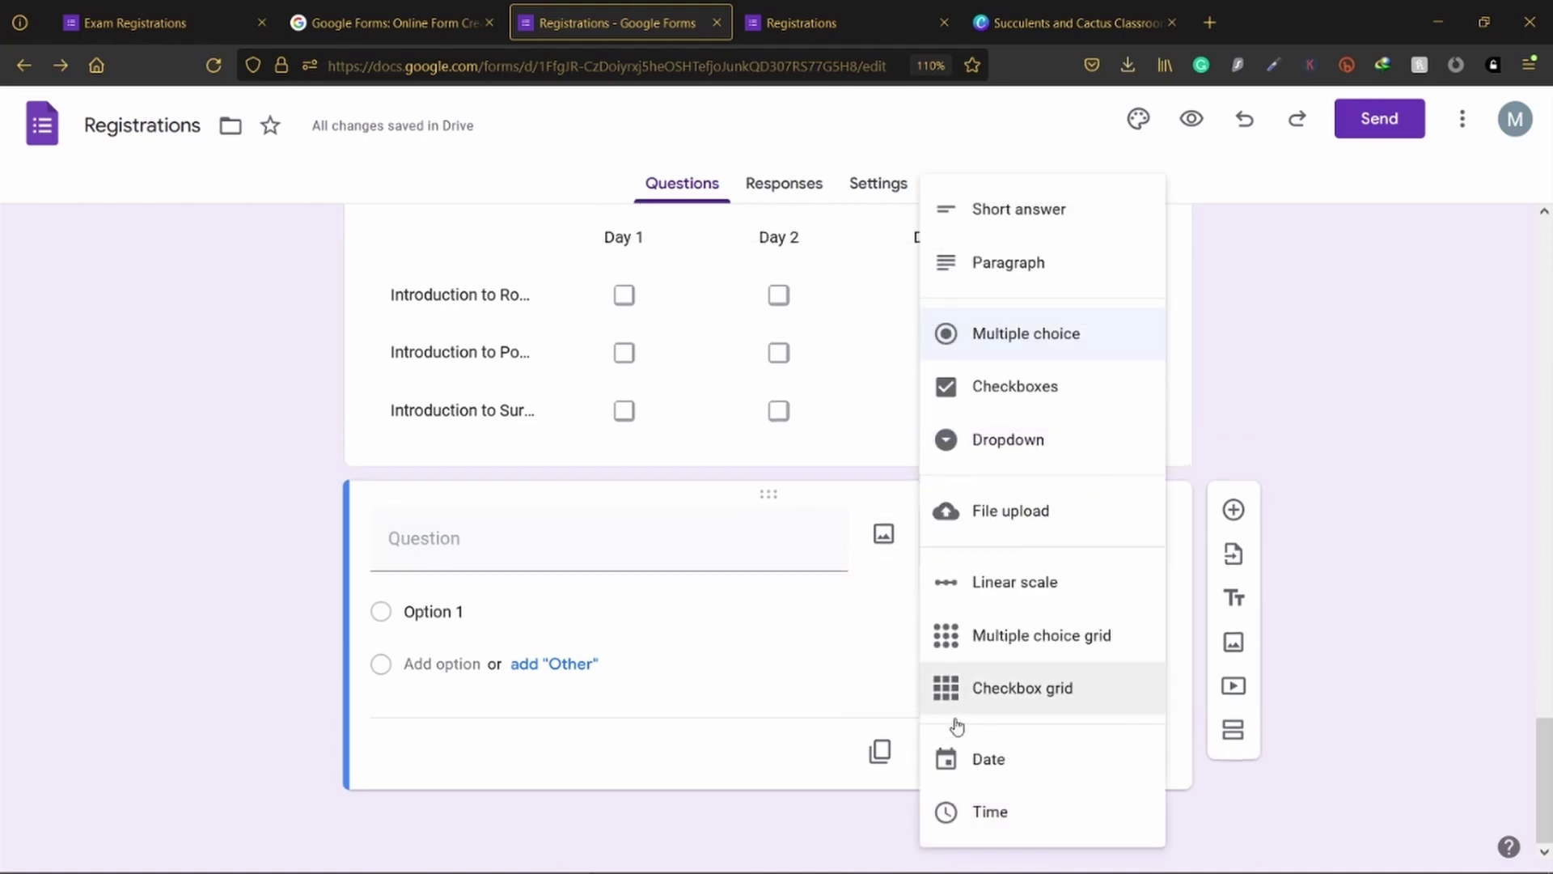
click(967, 512)
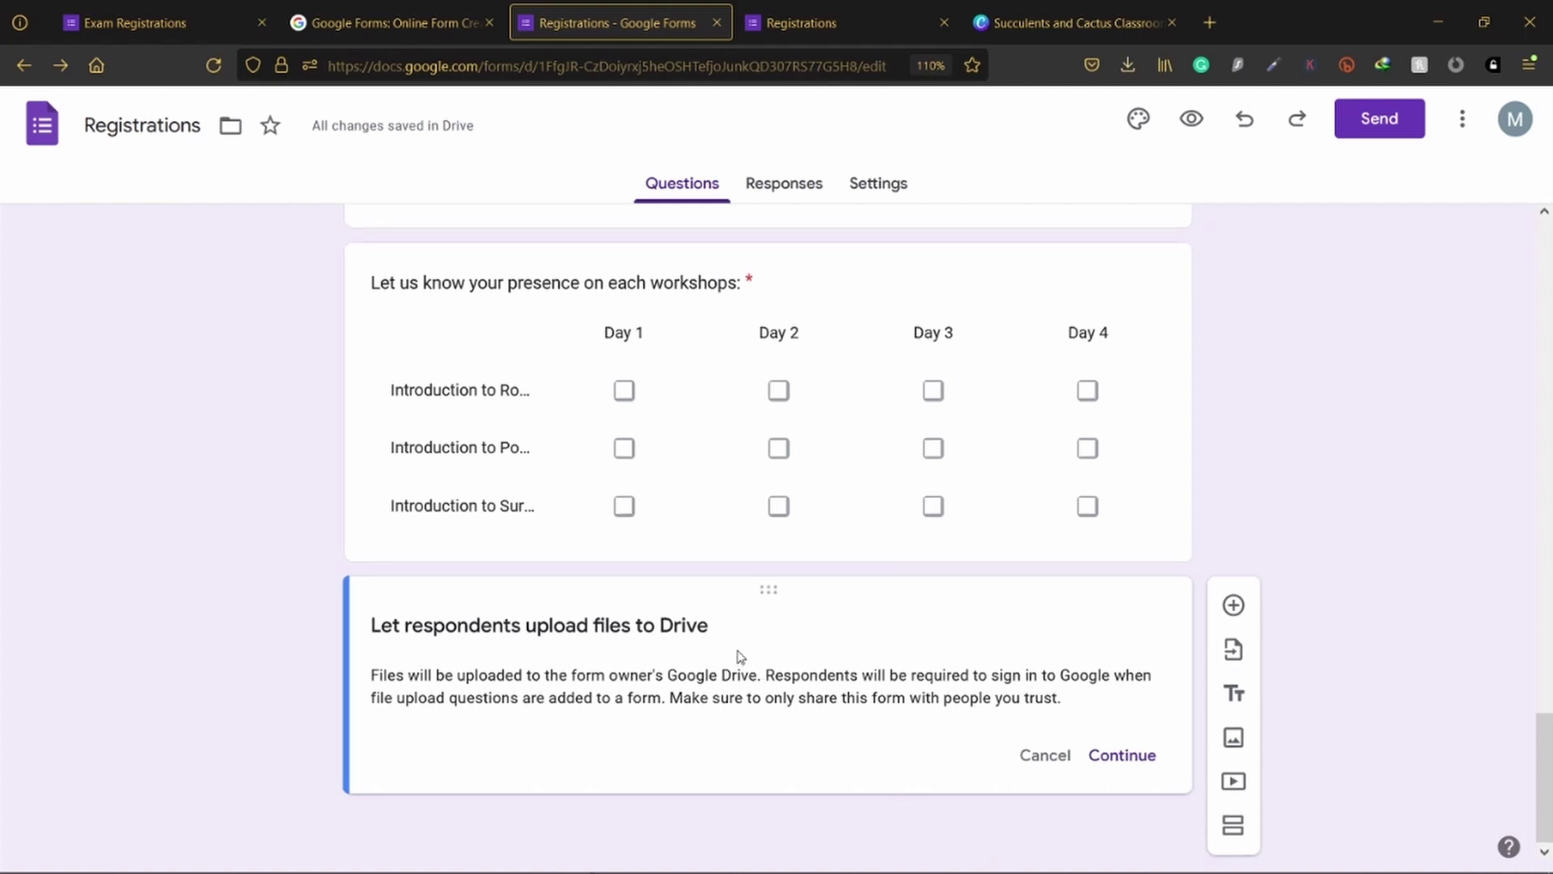
scroll(746, 719, up, 20)
scroll(746, 614, down, 10)
scroll(754, 608, down, 10)
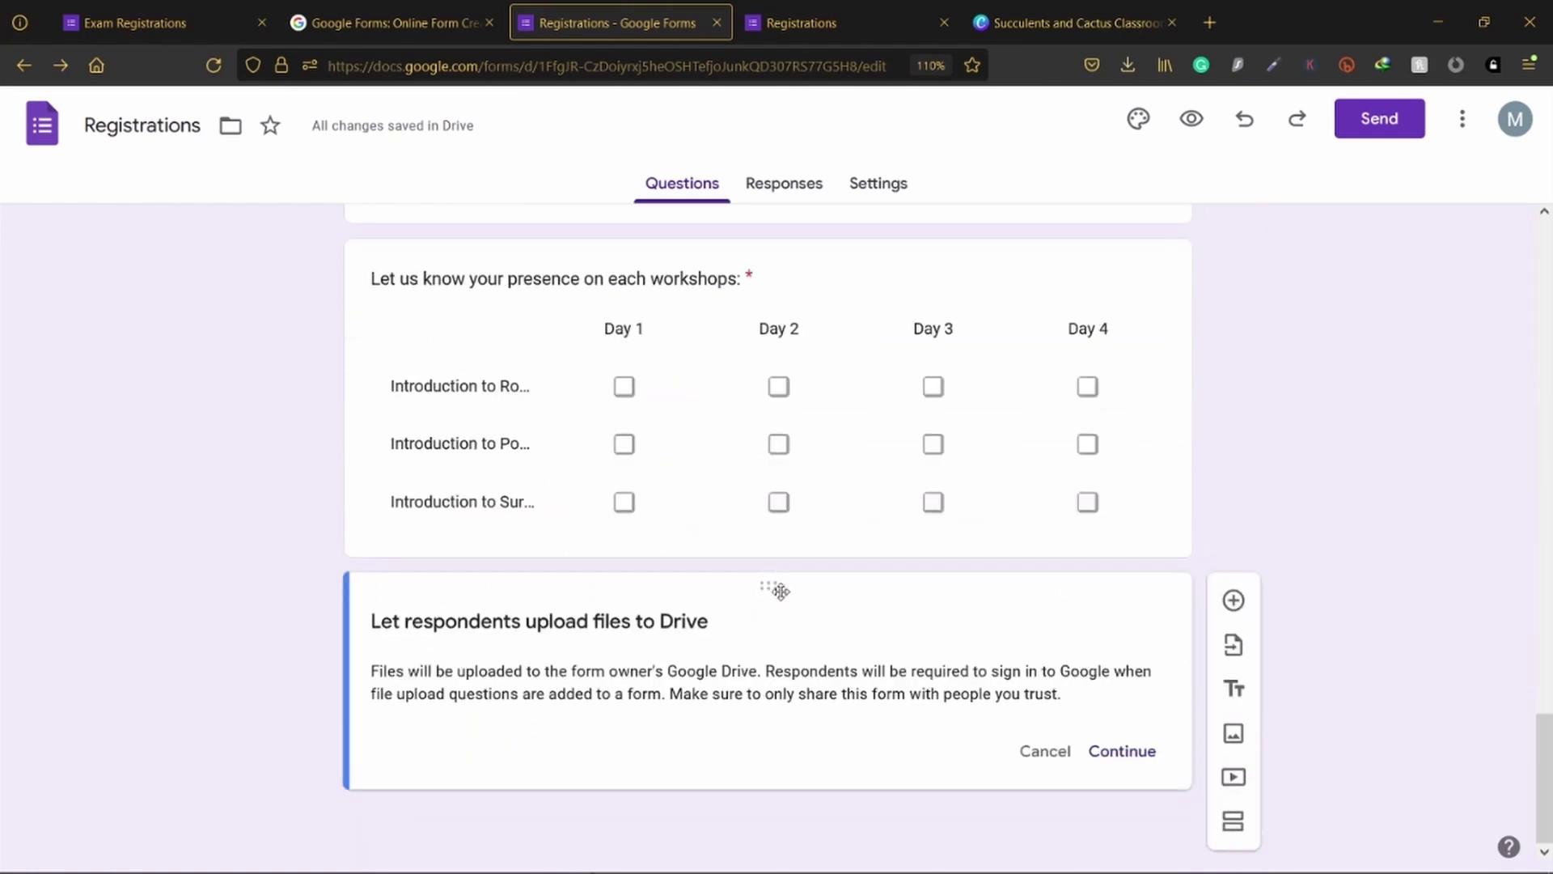
click(1124, 748)
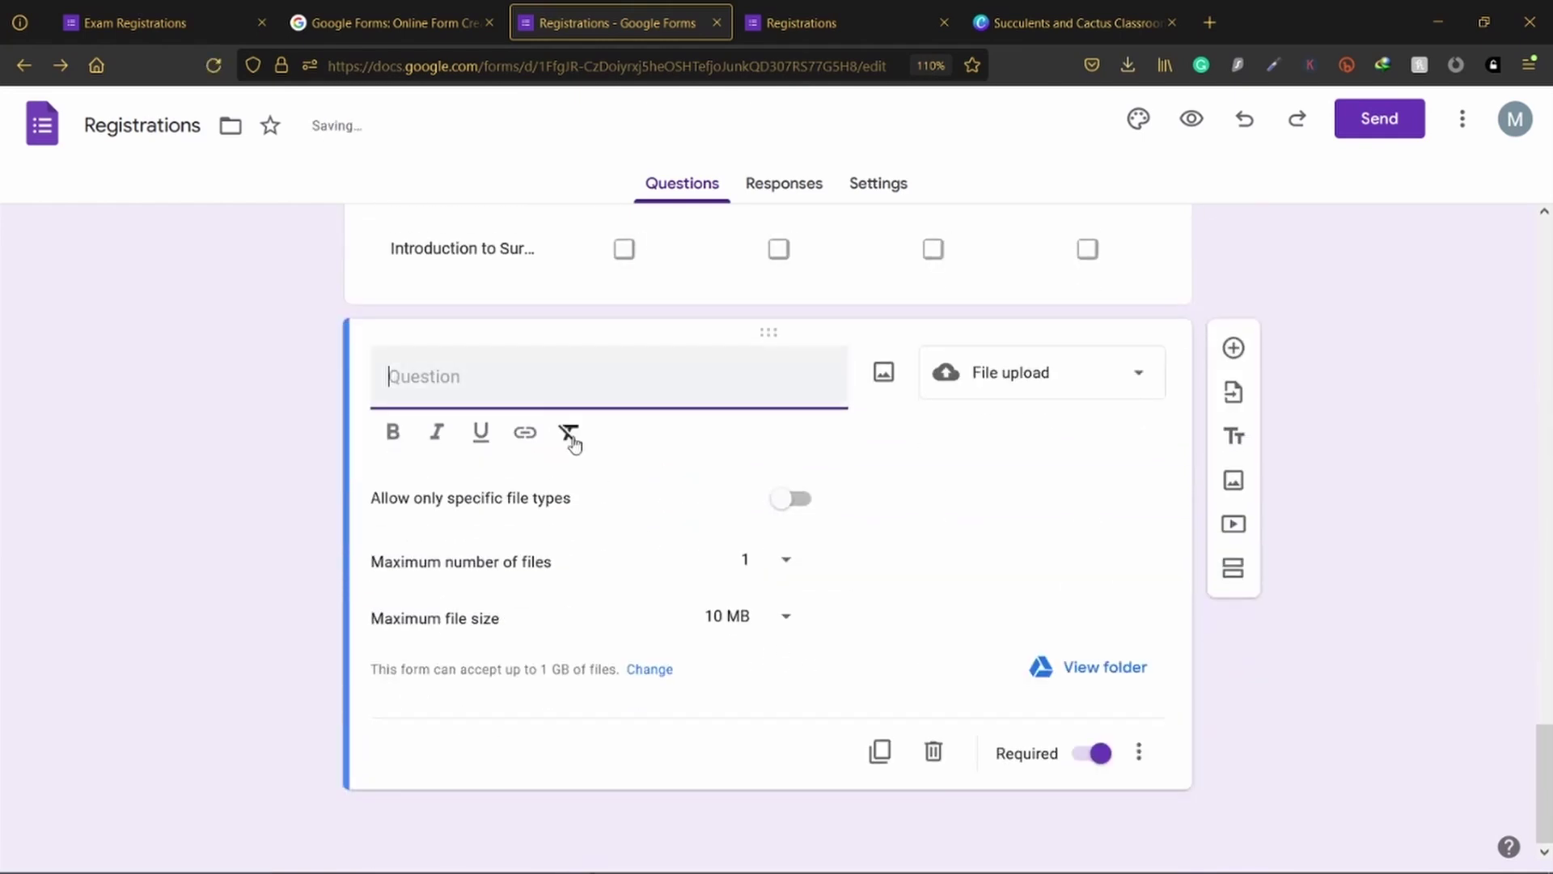
text(U)
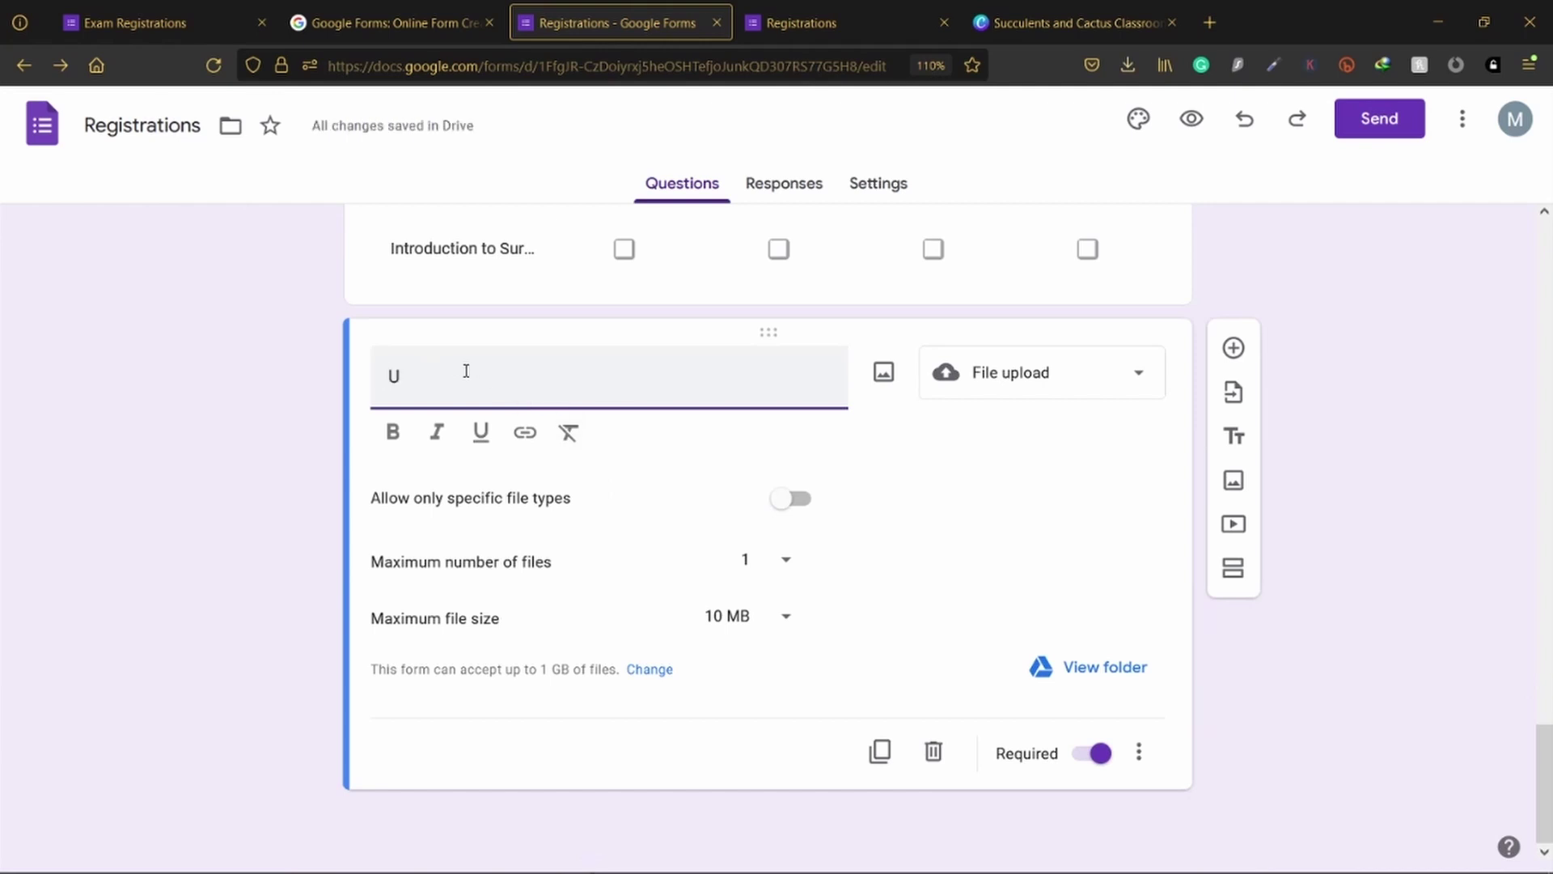
text(pload the bank receip)
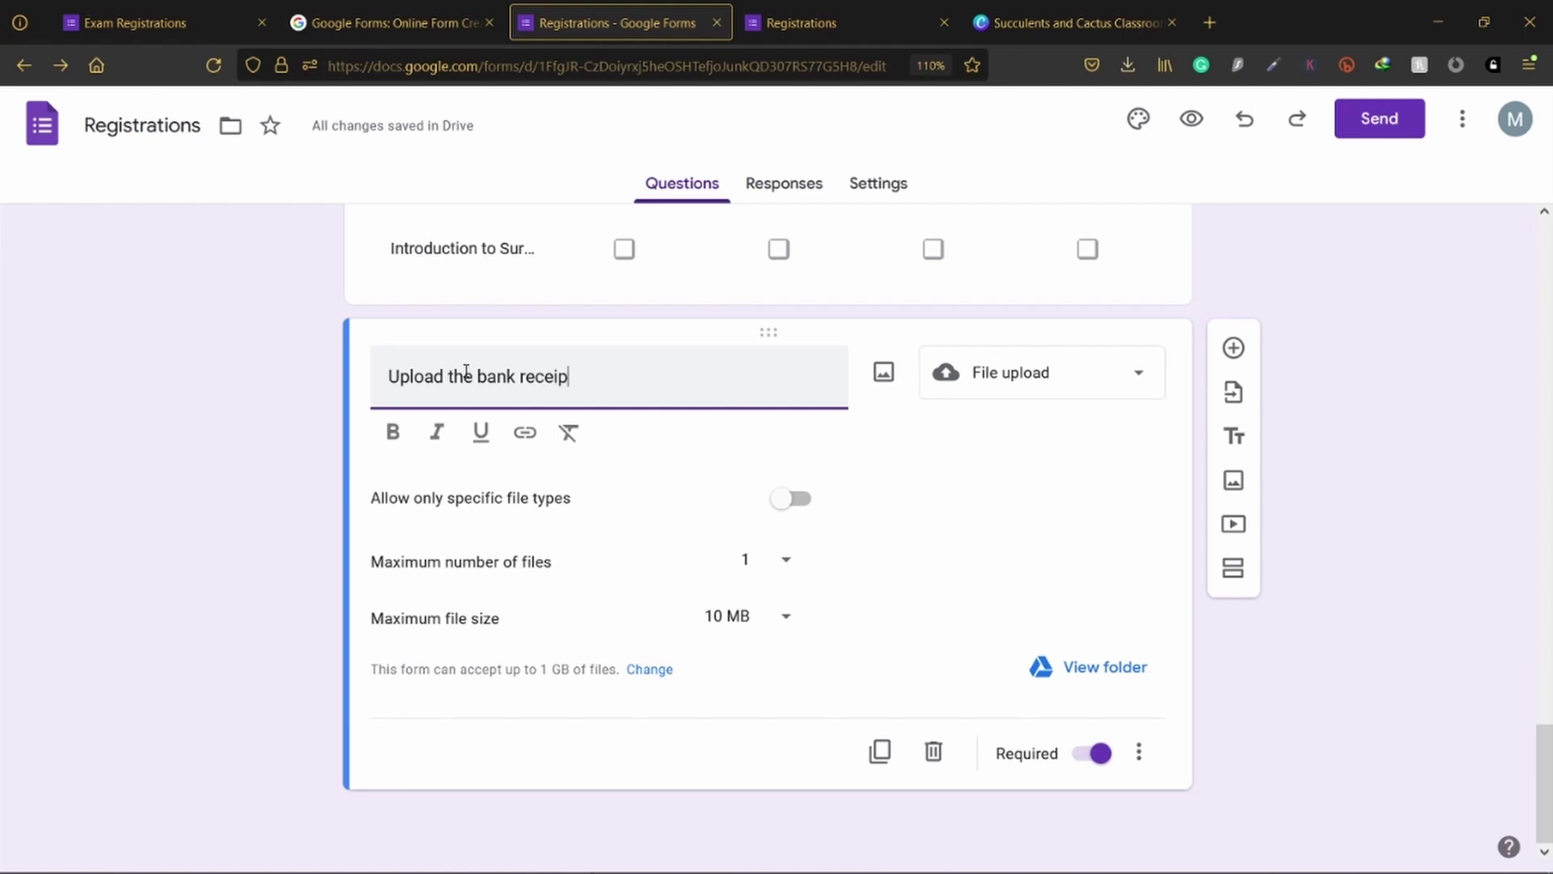
text(t:)
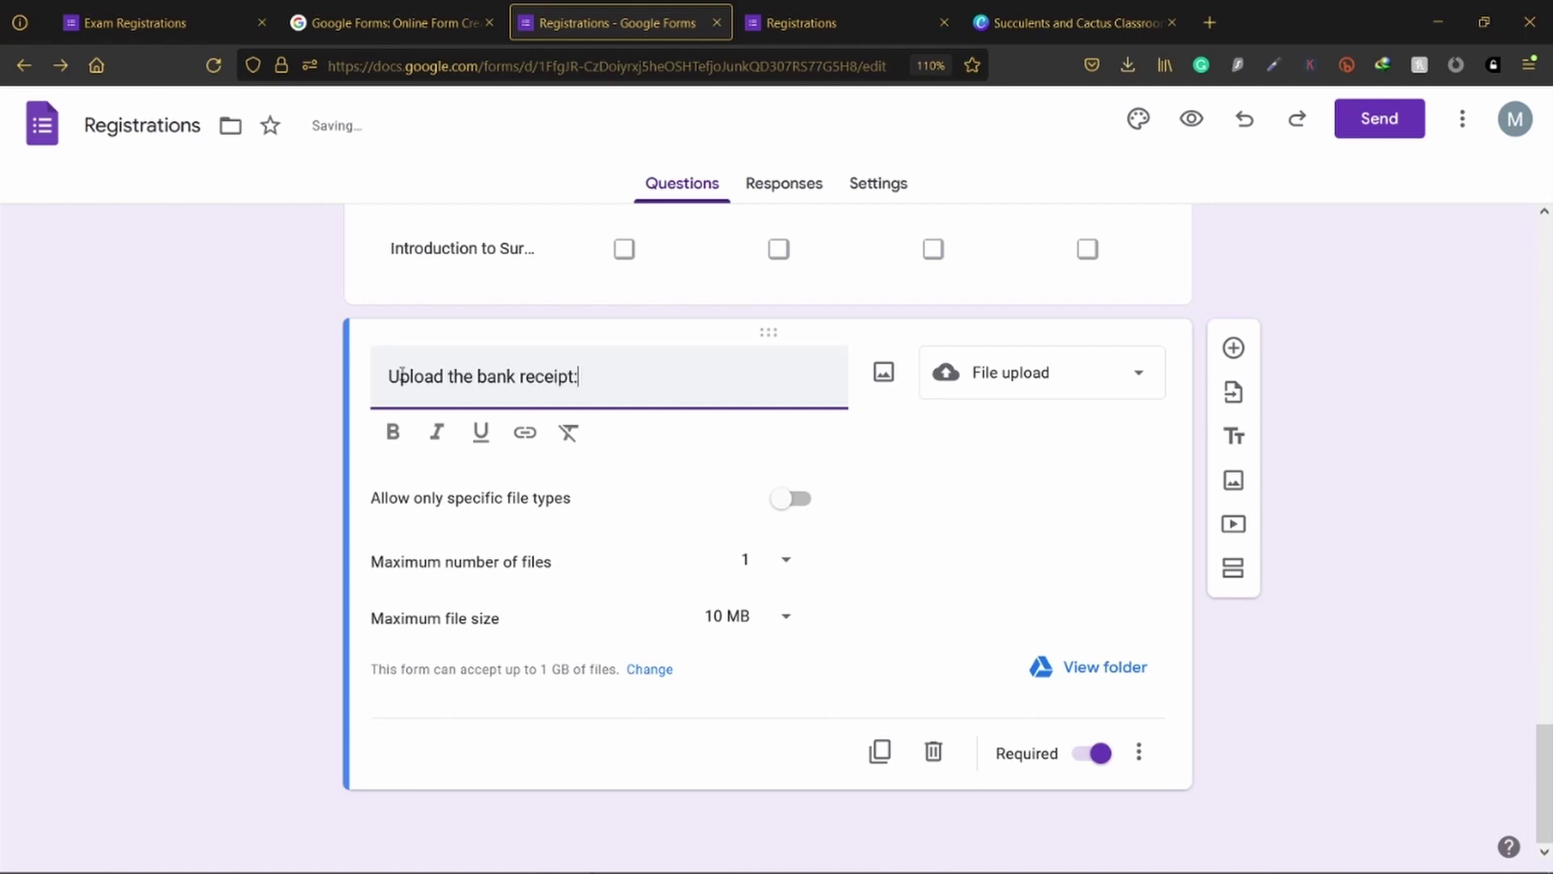
click(289, 421)
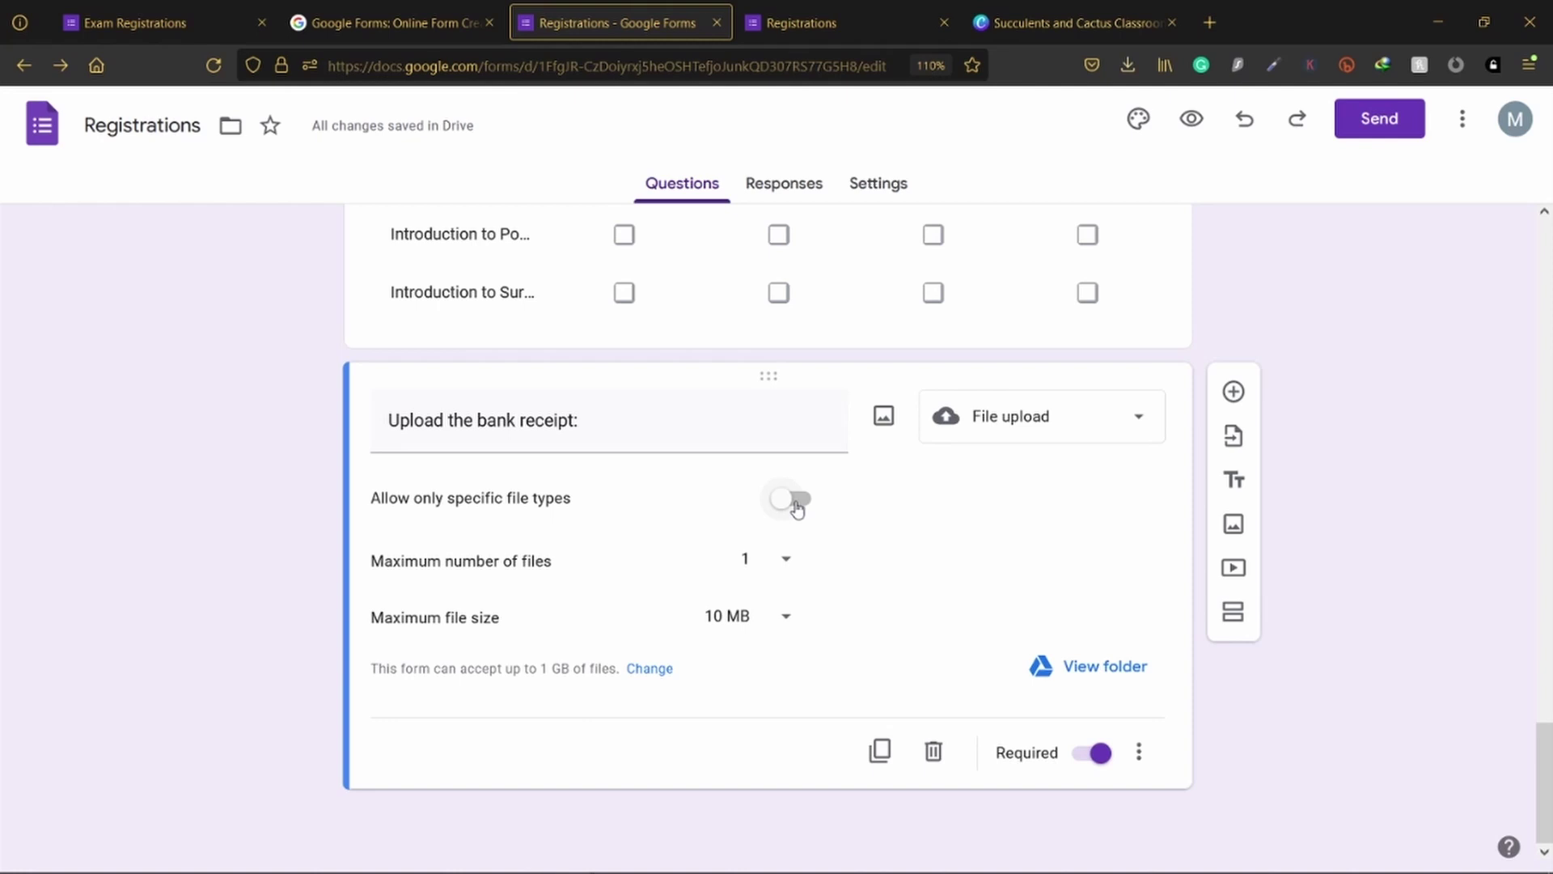
Step: Restrict uploads to PDF and Image files and make the question optional
click(793, 500)
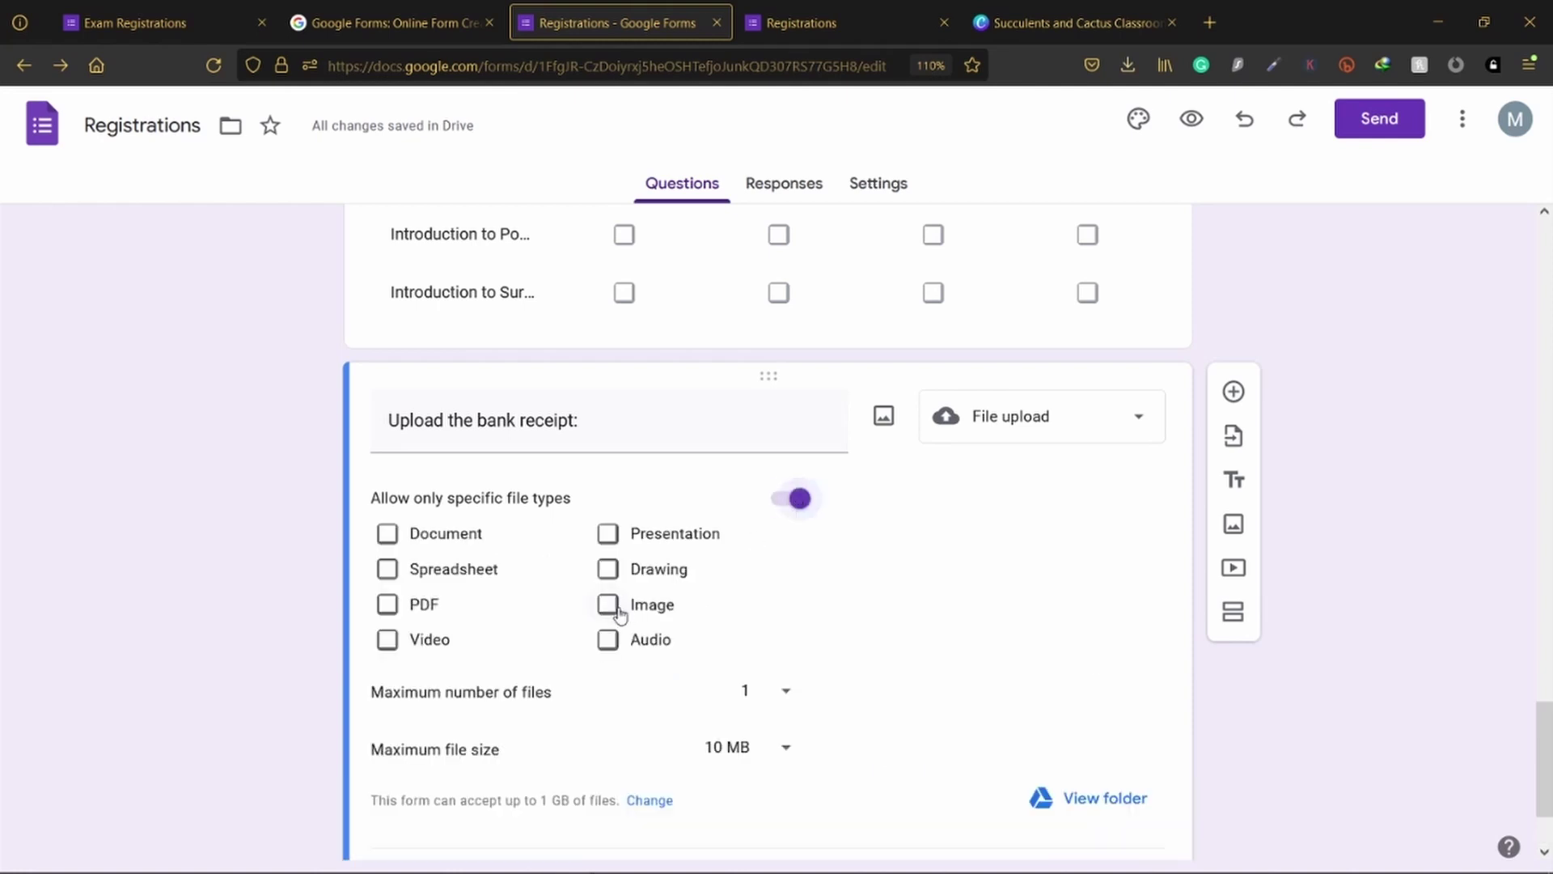
click(608, 604)
click(388, 604)
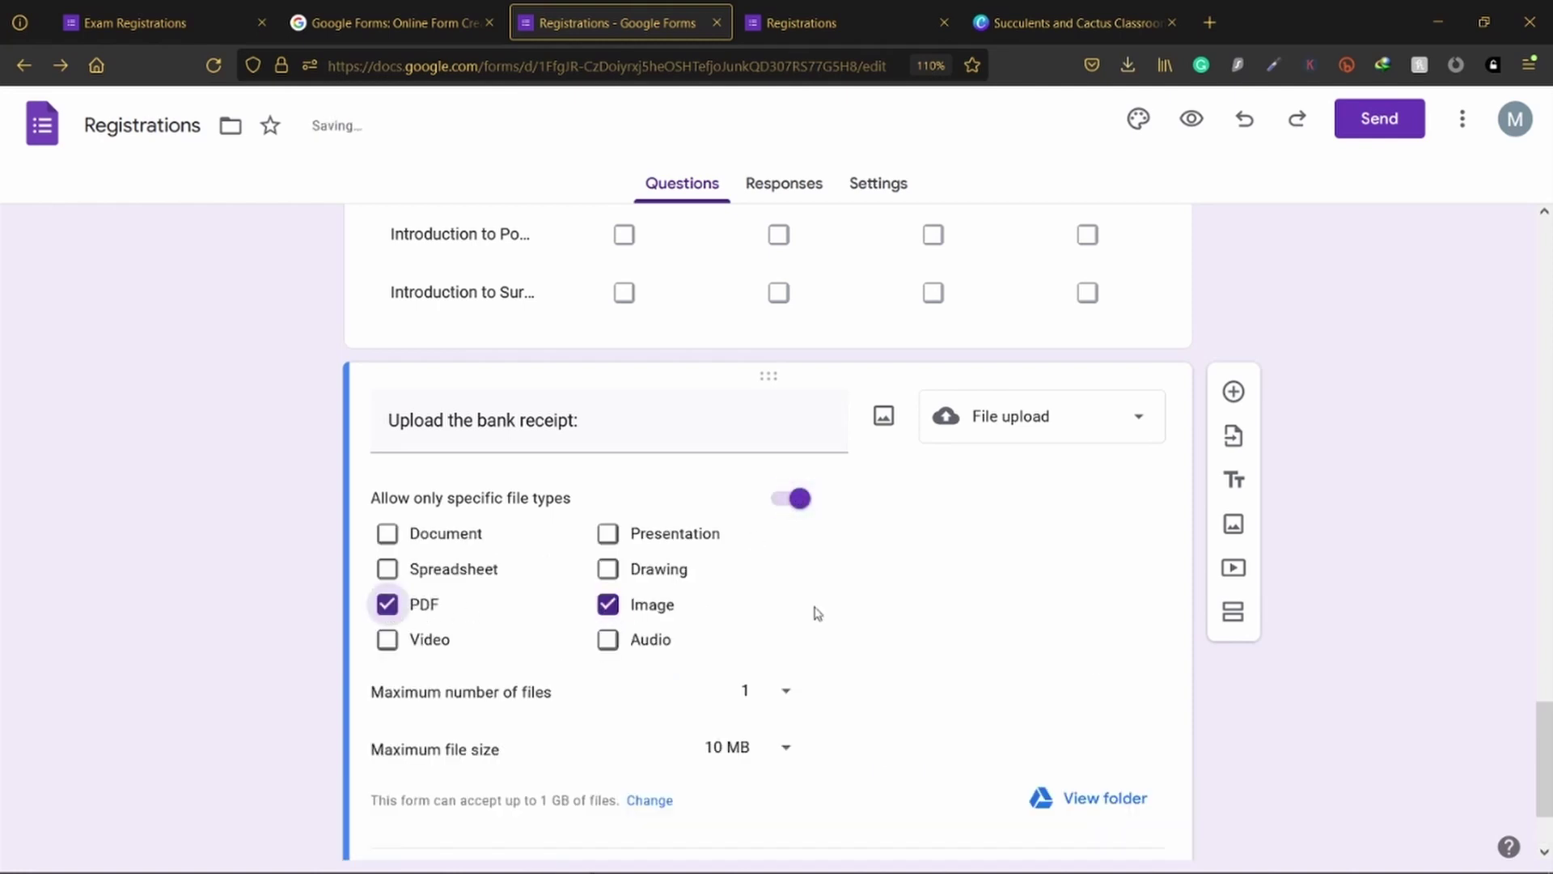
scroll(872, 613, down, 2)
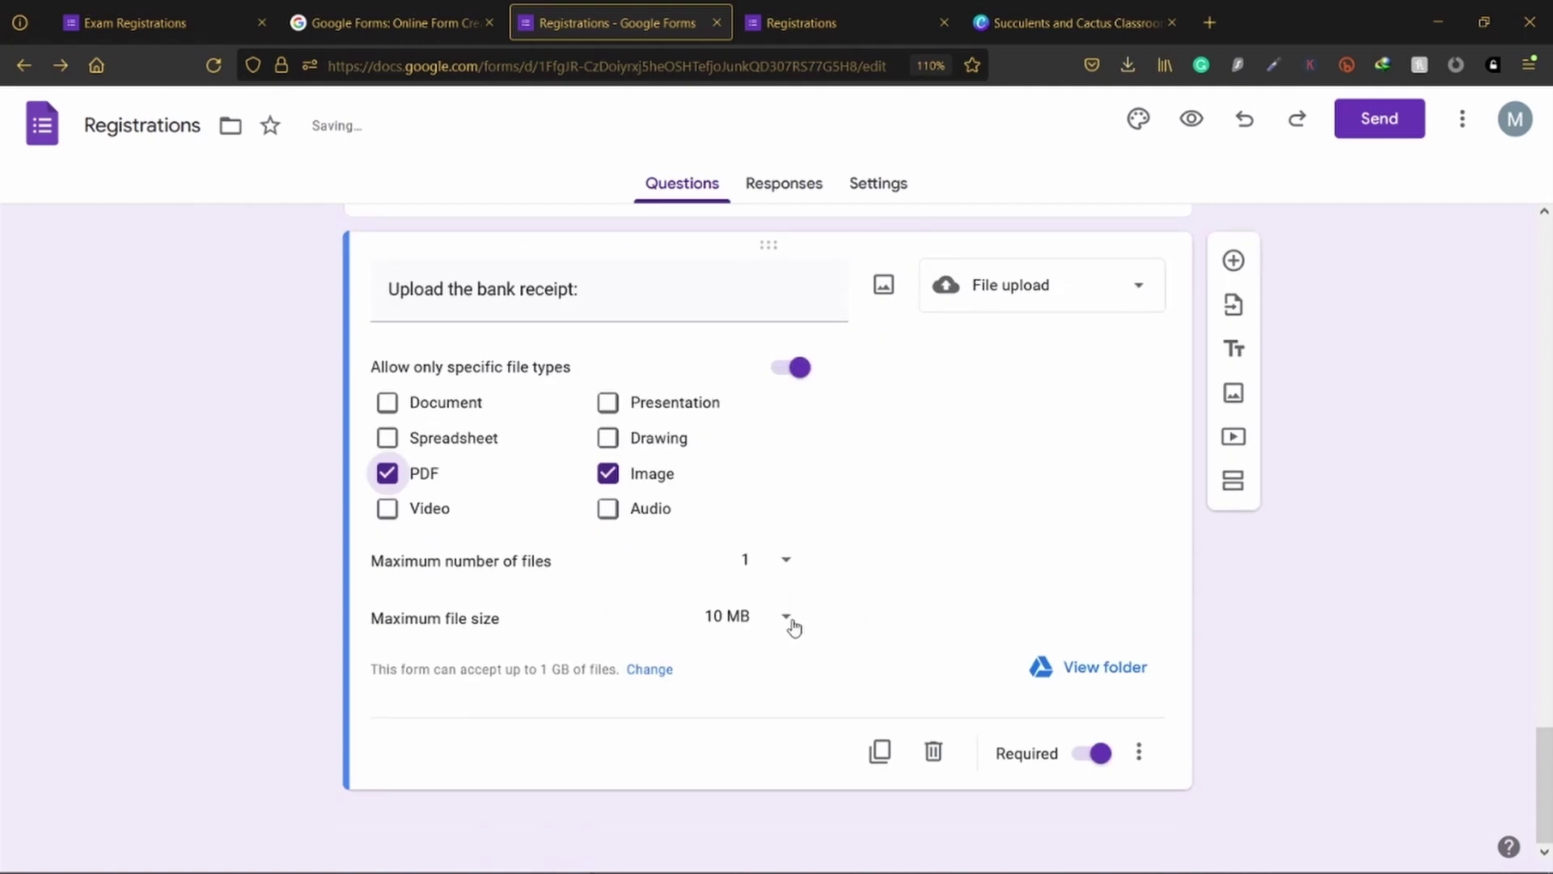
click(1097, 754)
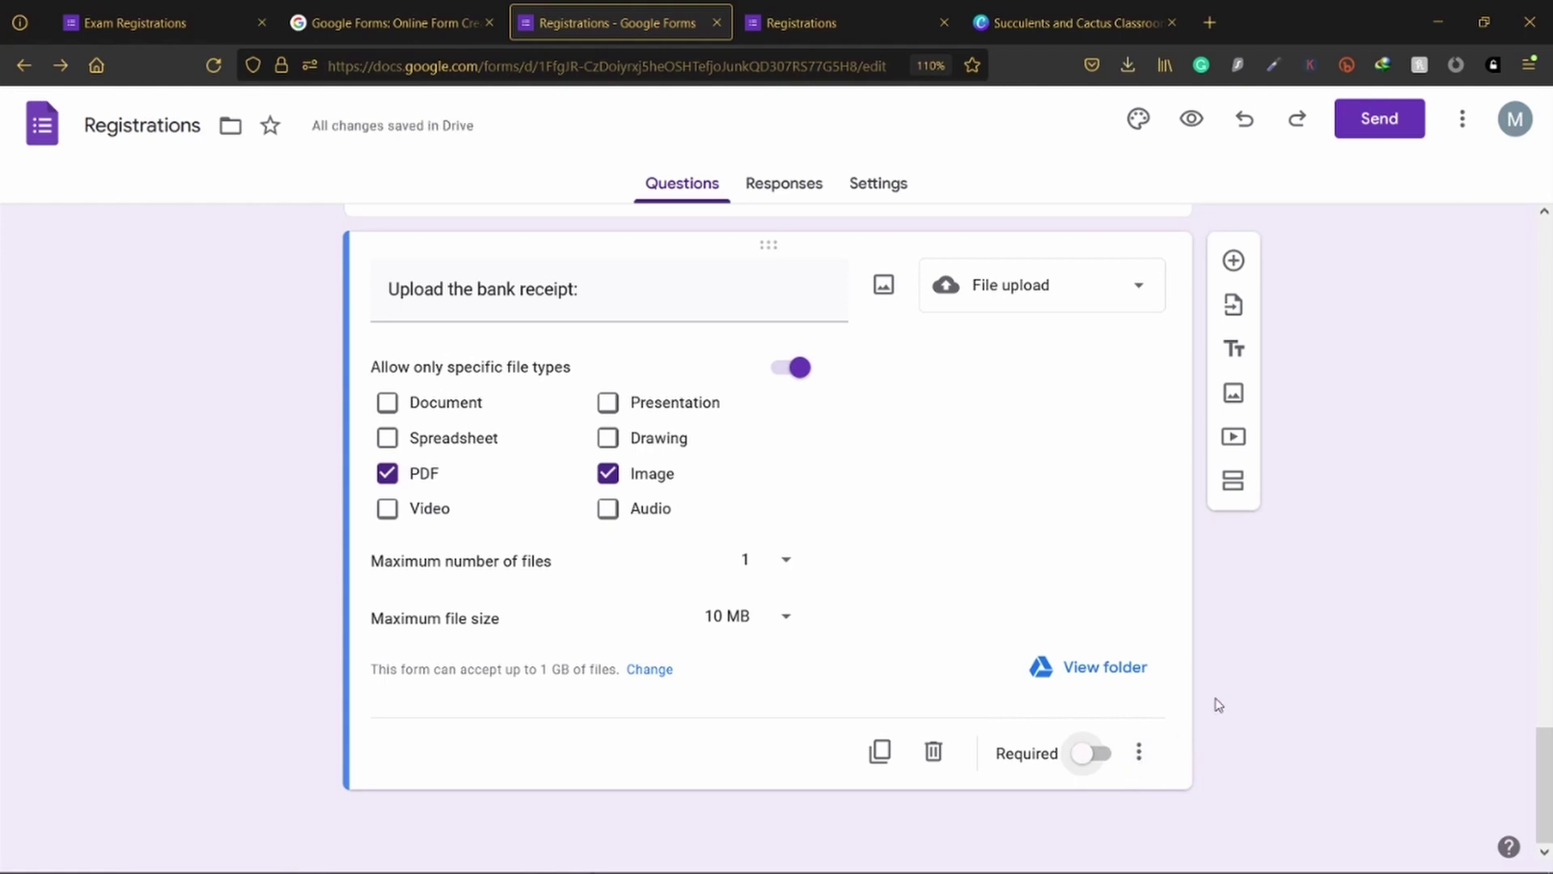
Step: Move the Name question further down the form
scroll(1209, 692, up, 6)
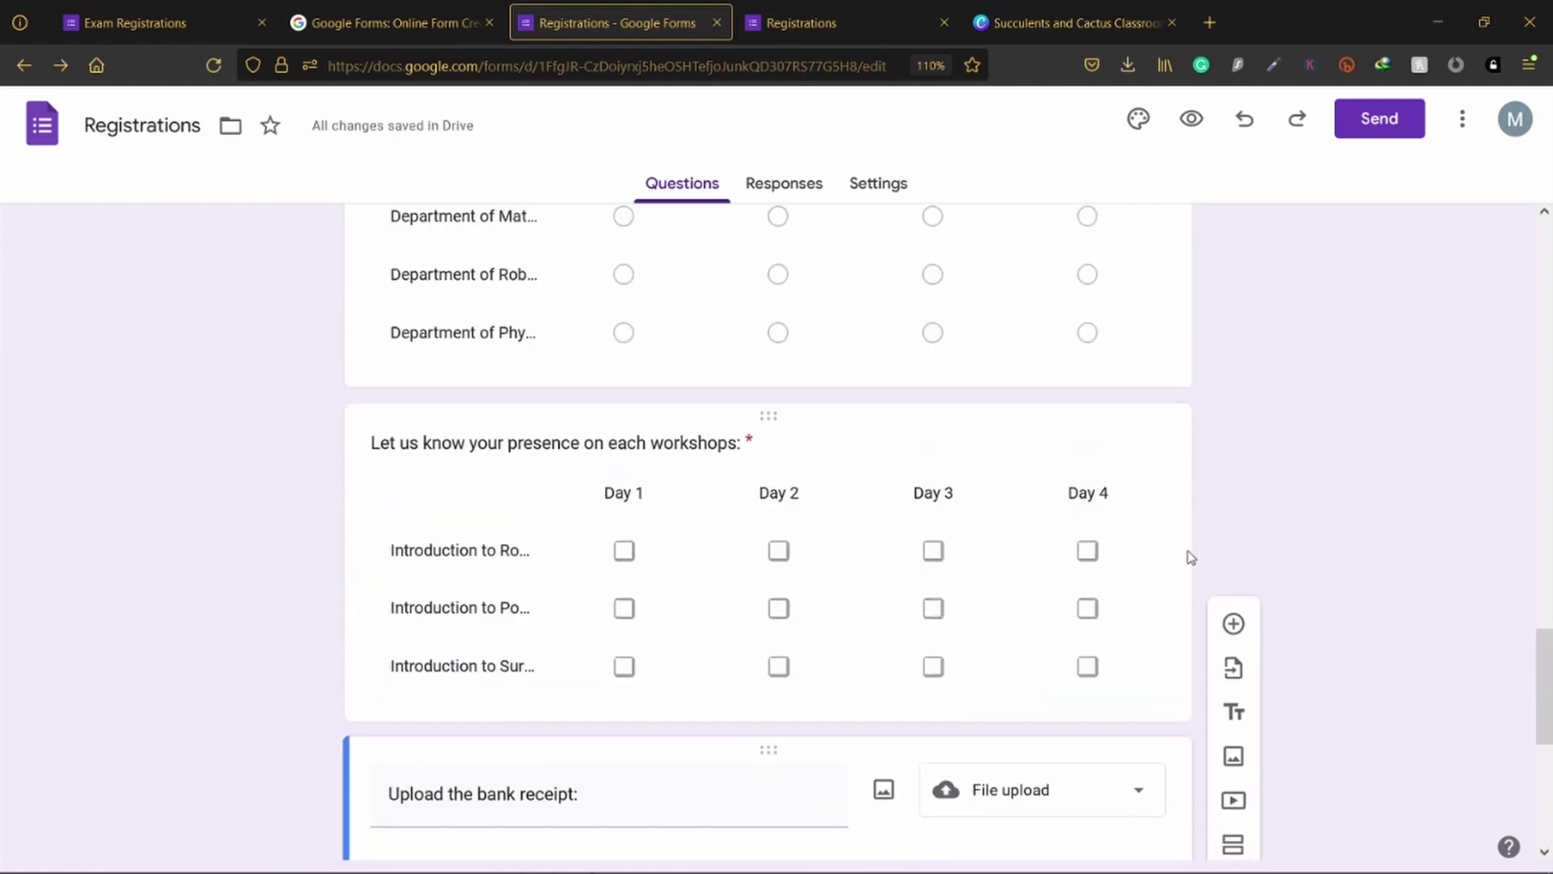
scroll(926, 513, up, 8)
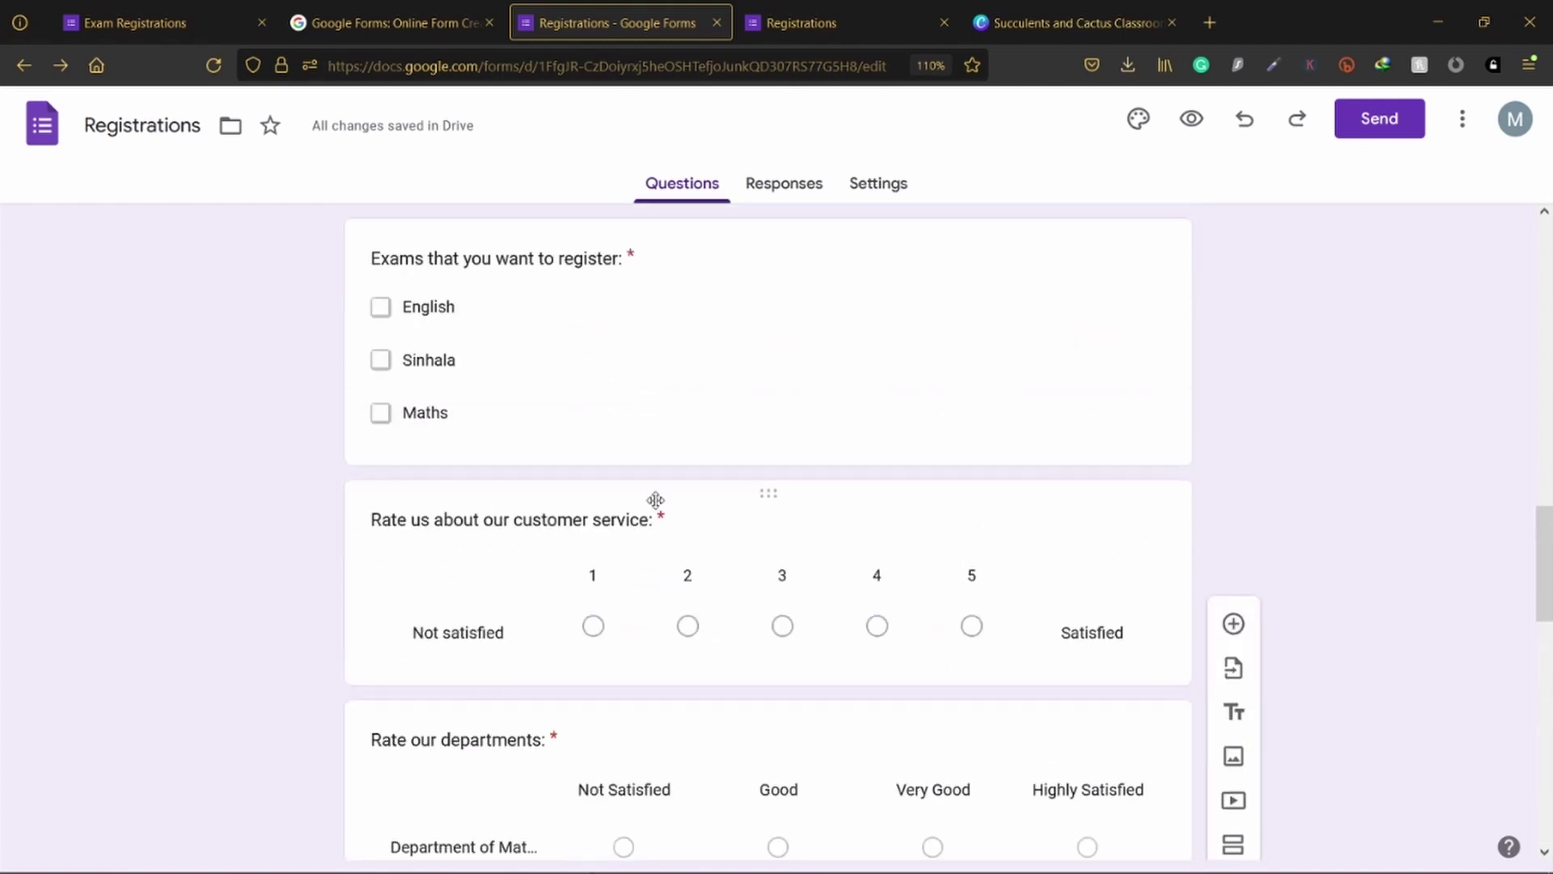
scroll(657, 500, up, 6)
scroll(704, 521, up, 5)
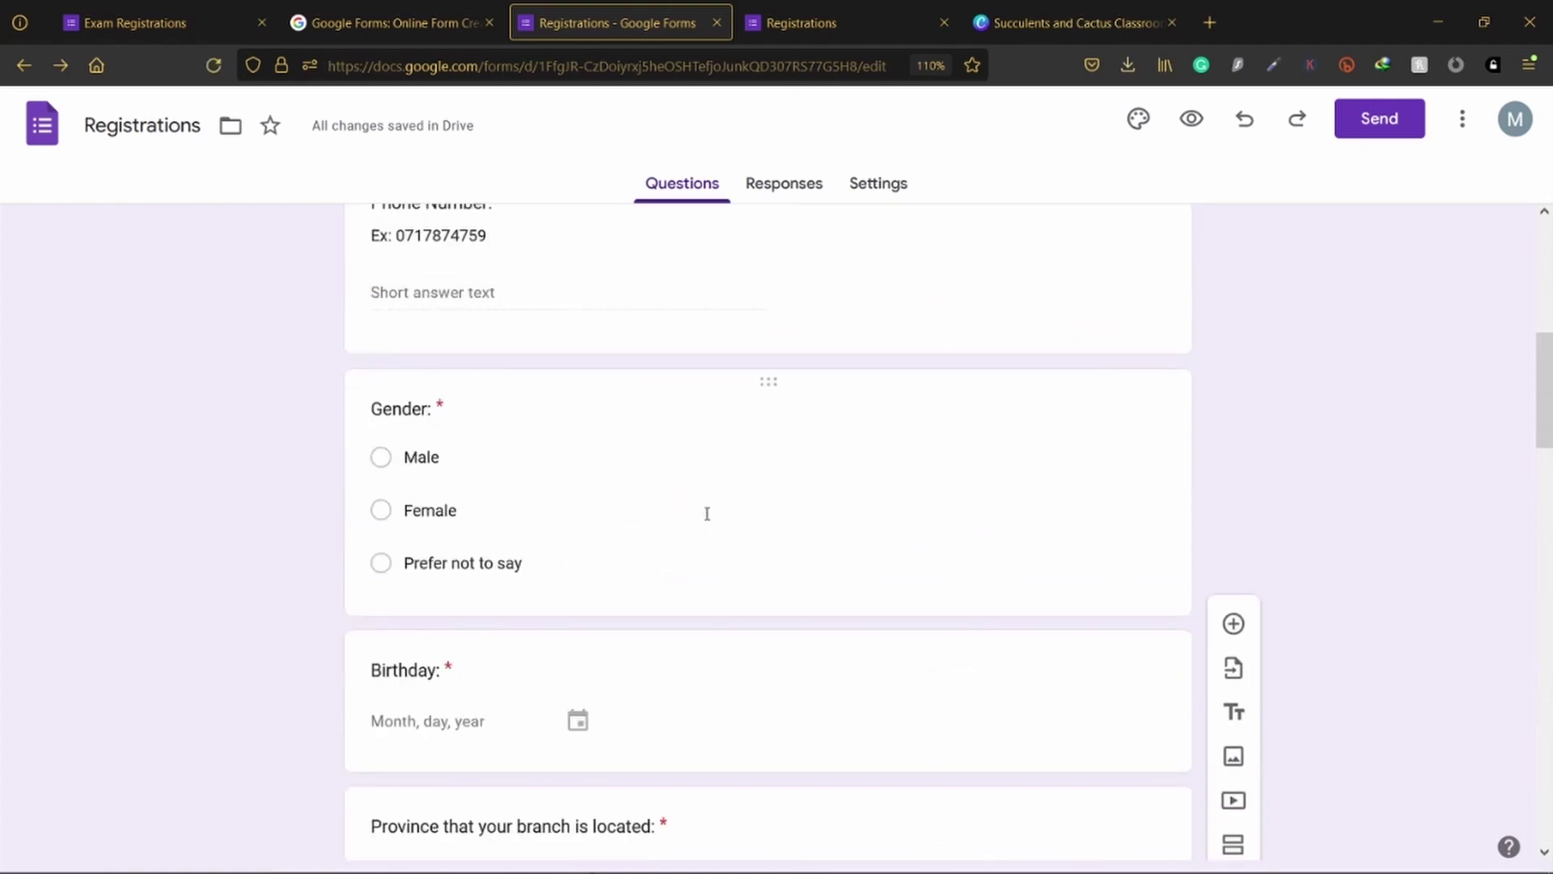
scroll(707, 514, up, 6)
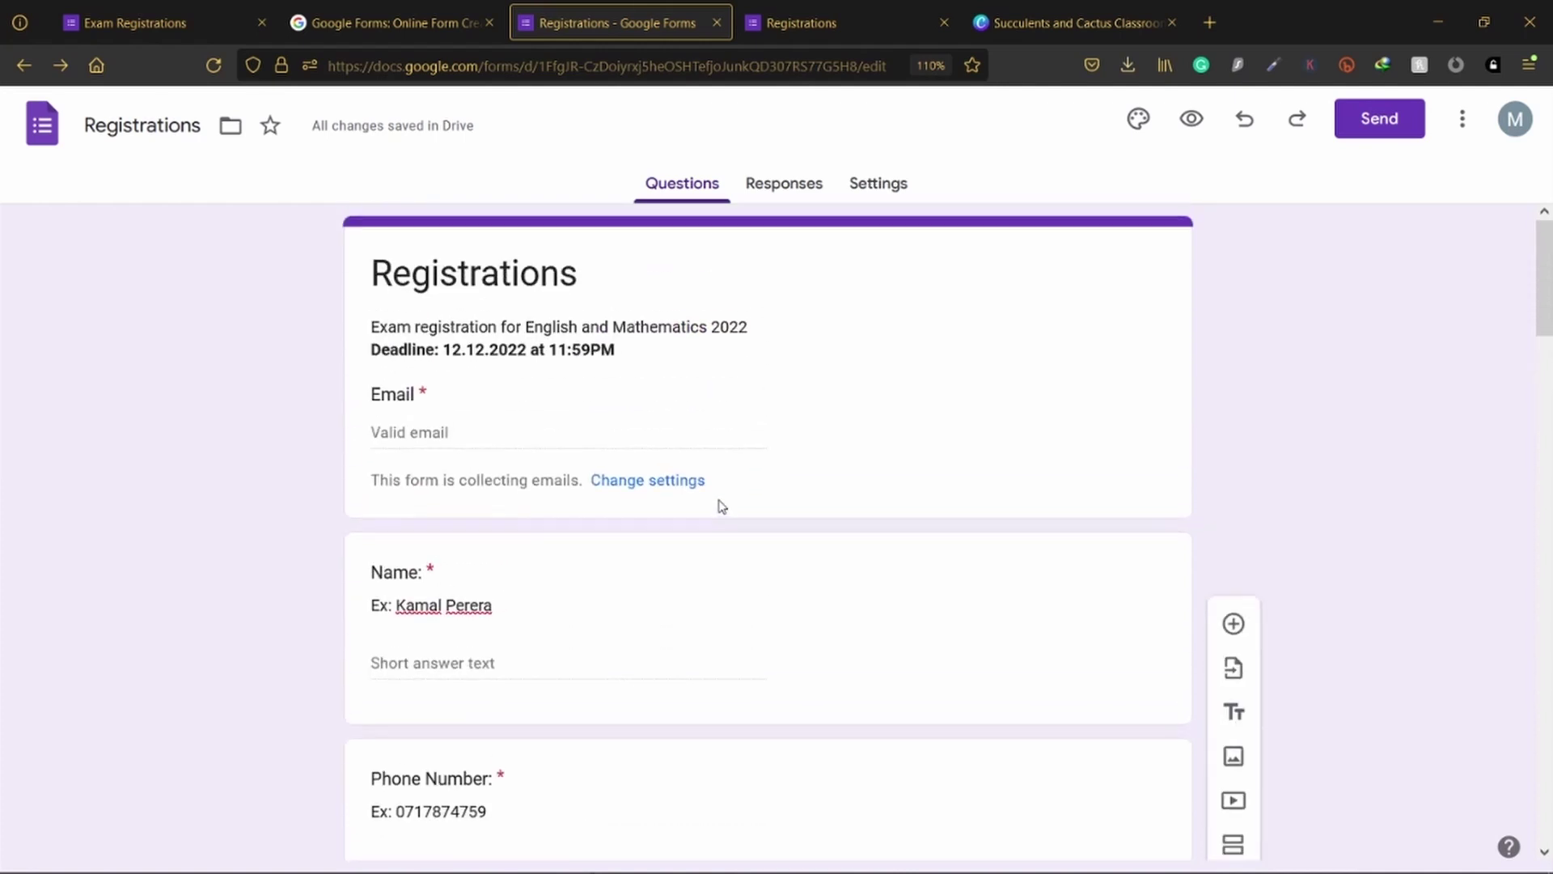
scroll(955, 469, down, 6)
scroll(923, 526, up, 5)
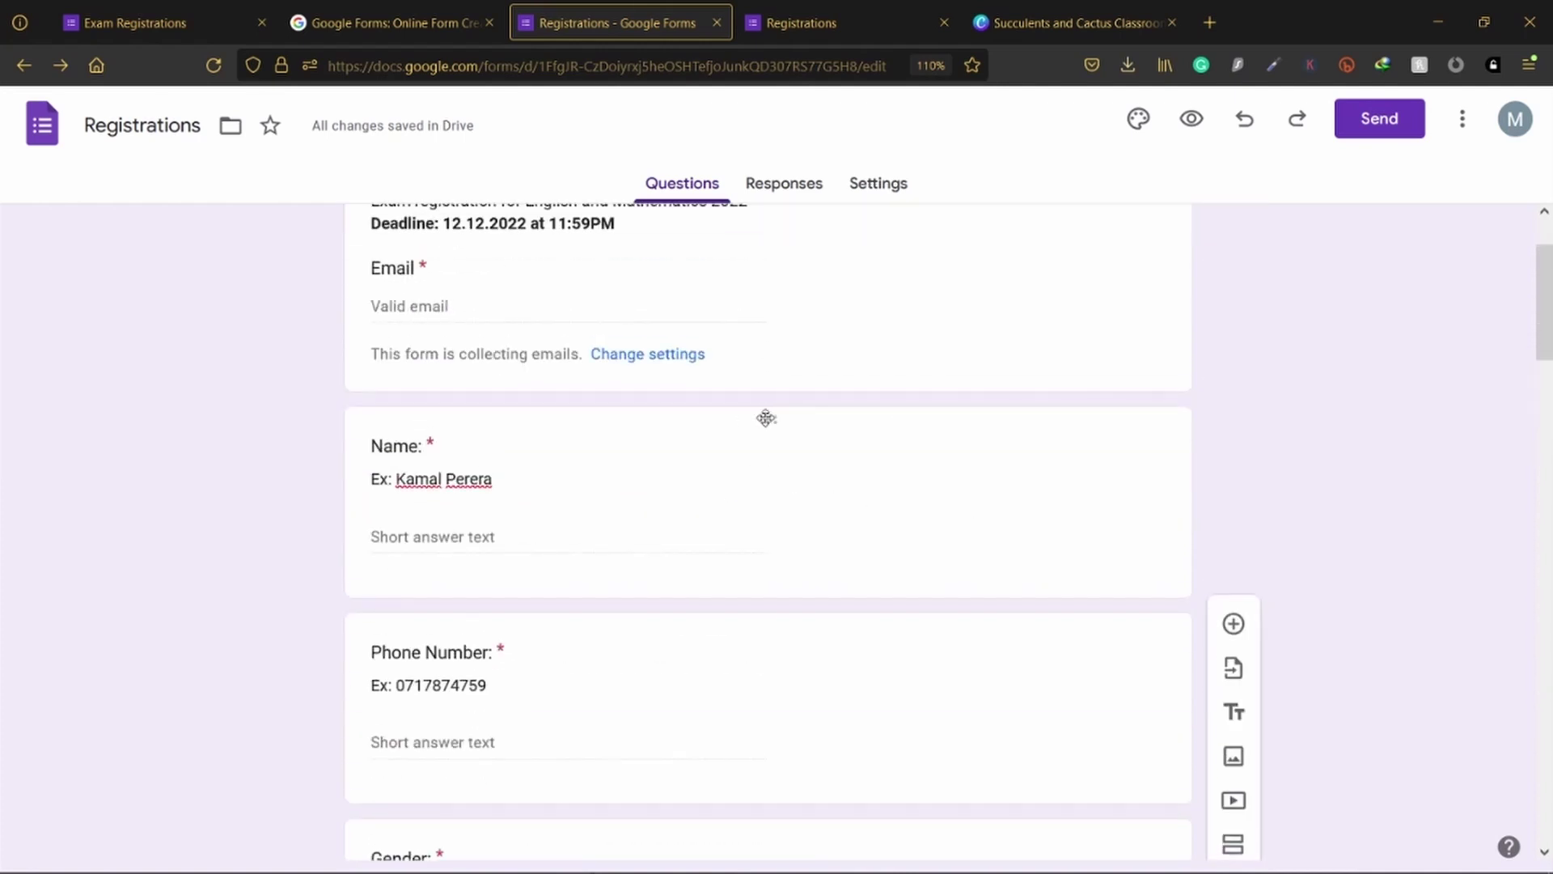
drag(783, 417, 773, 510)
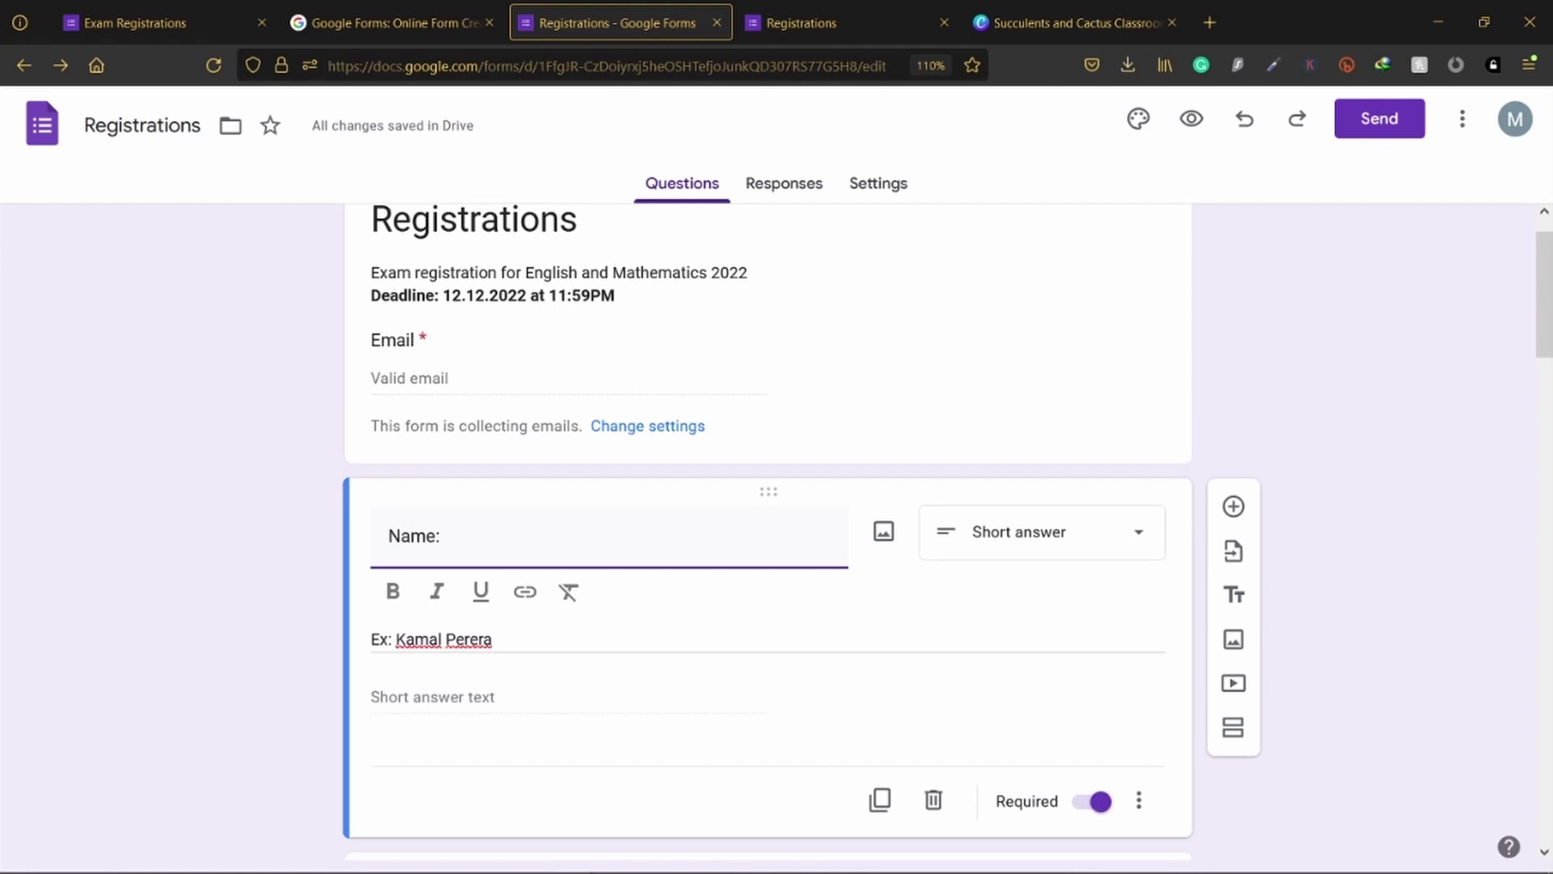
Step: Edit the Gender question to be required with options Male, Female and Prefer not to say
scroll(1435, 343, down, 6)
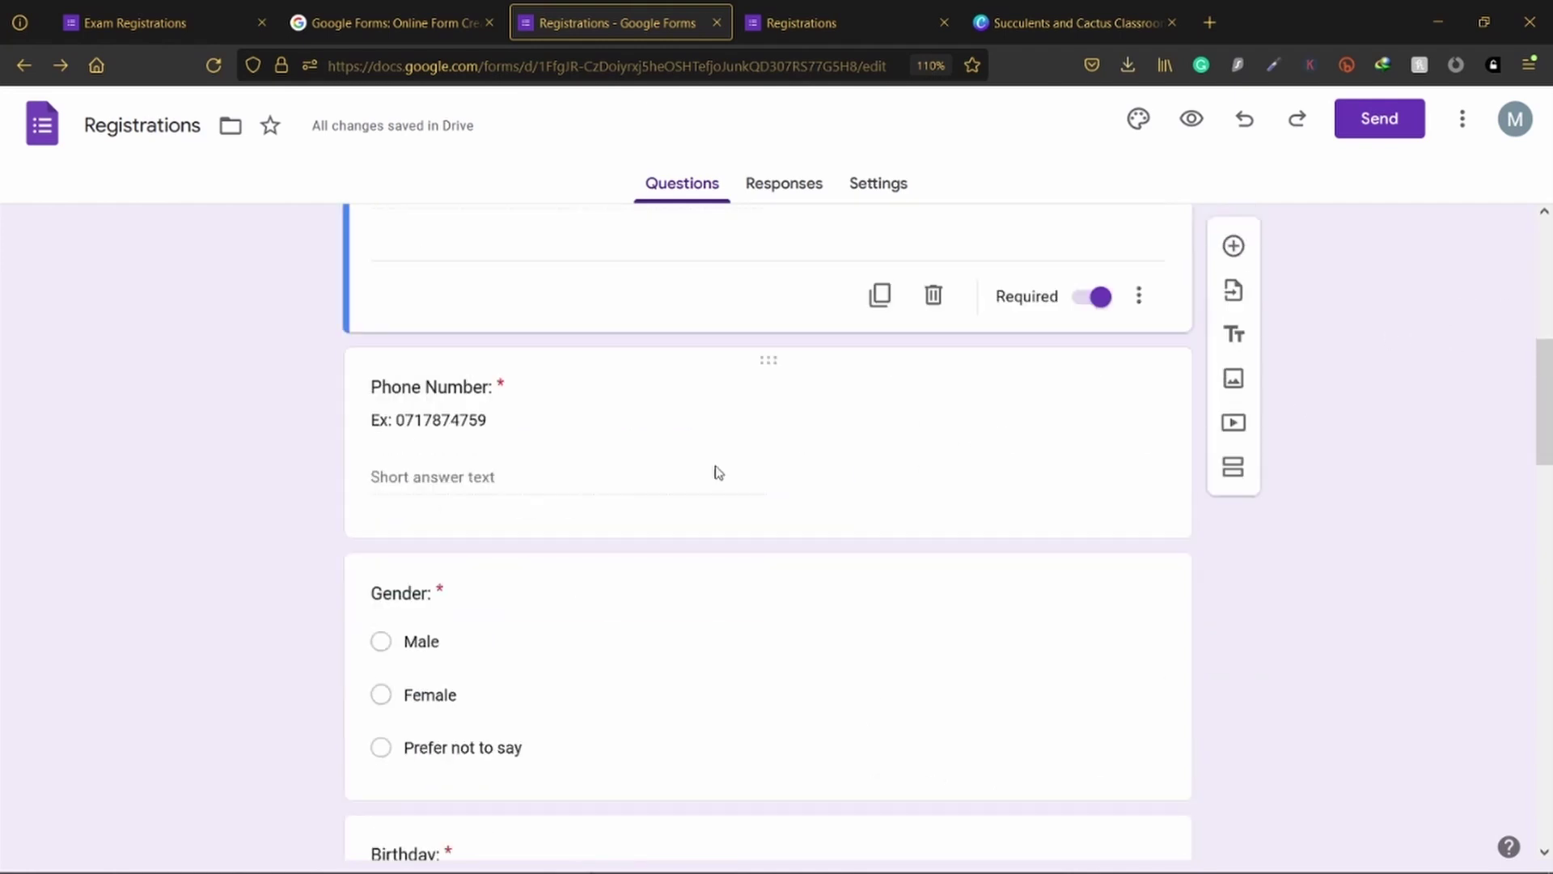
scroll(1080, 599, down, 2)
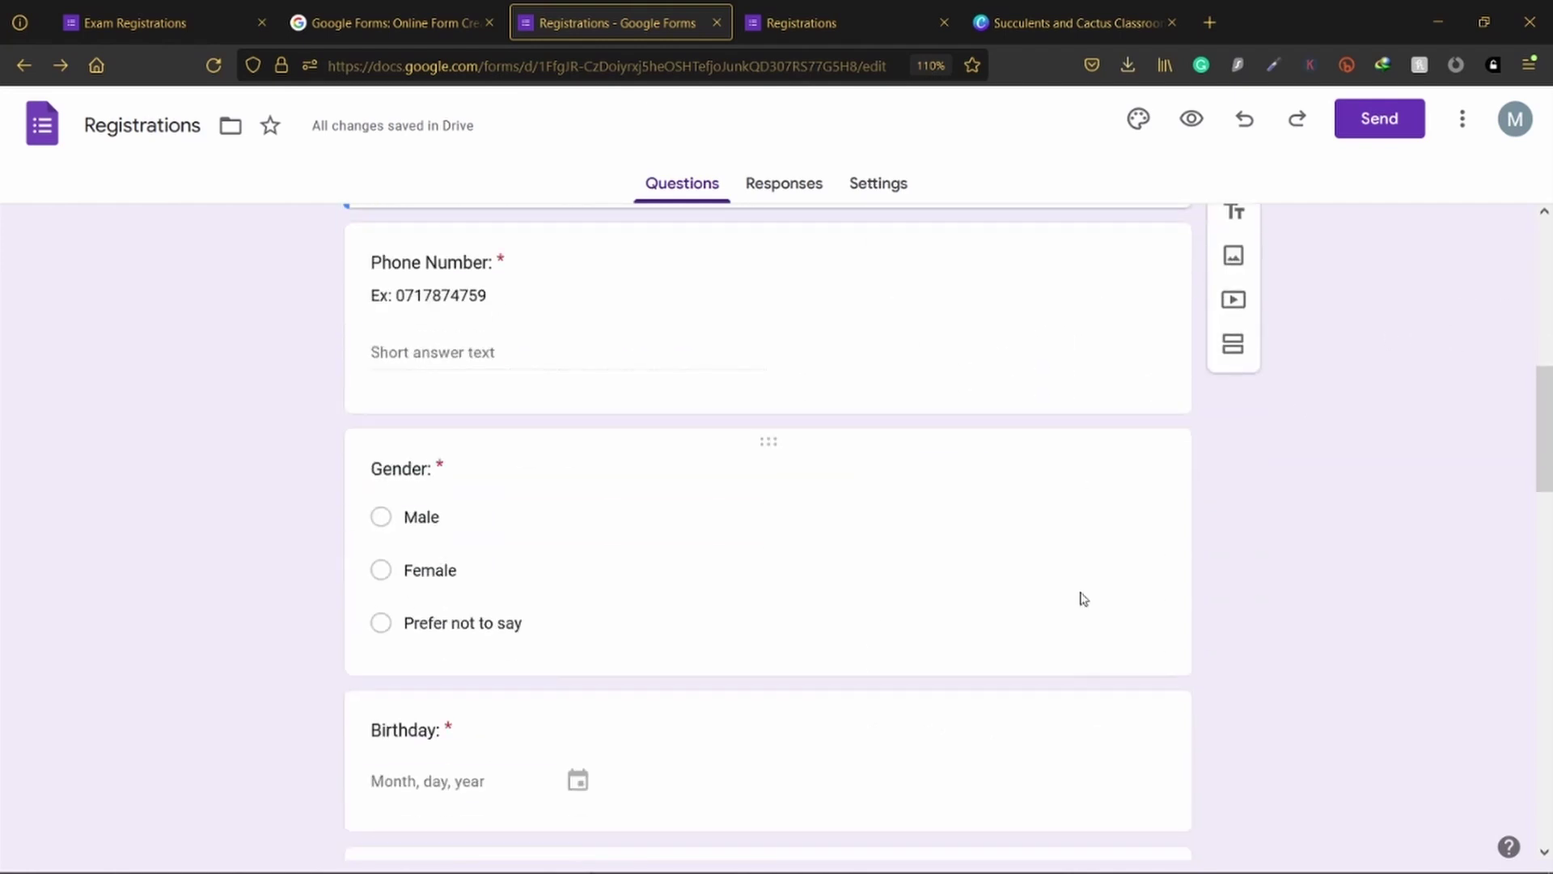
click(1131, 457)
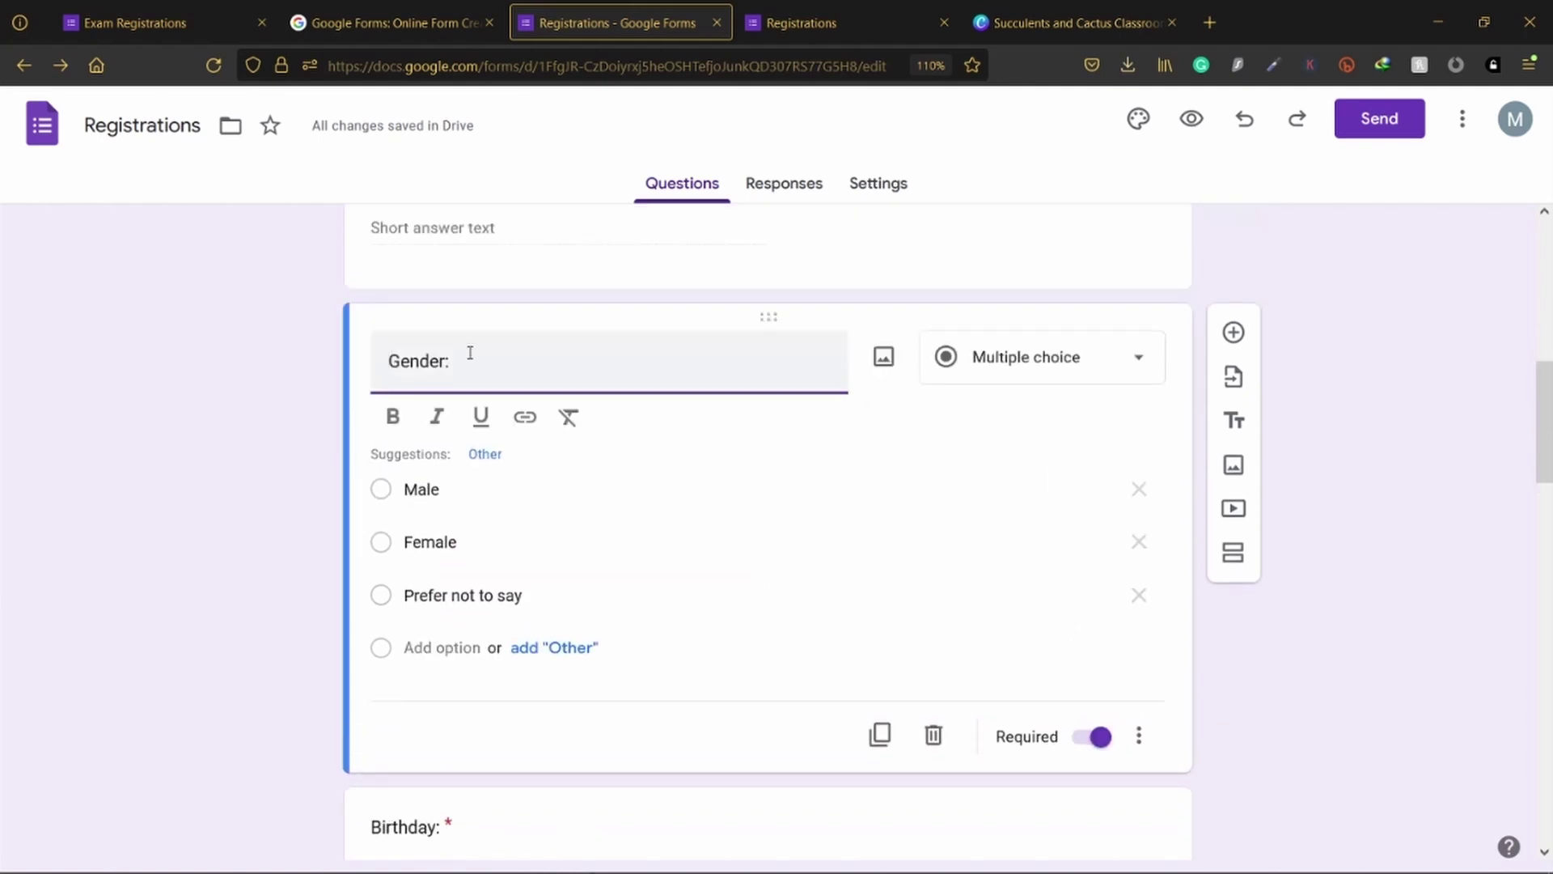
scroll(874, 388, up, 2)
scroll(915, 408, down, 2)
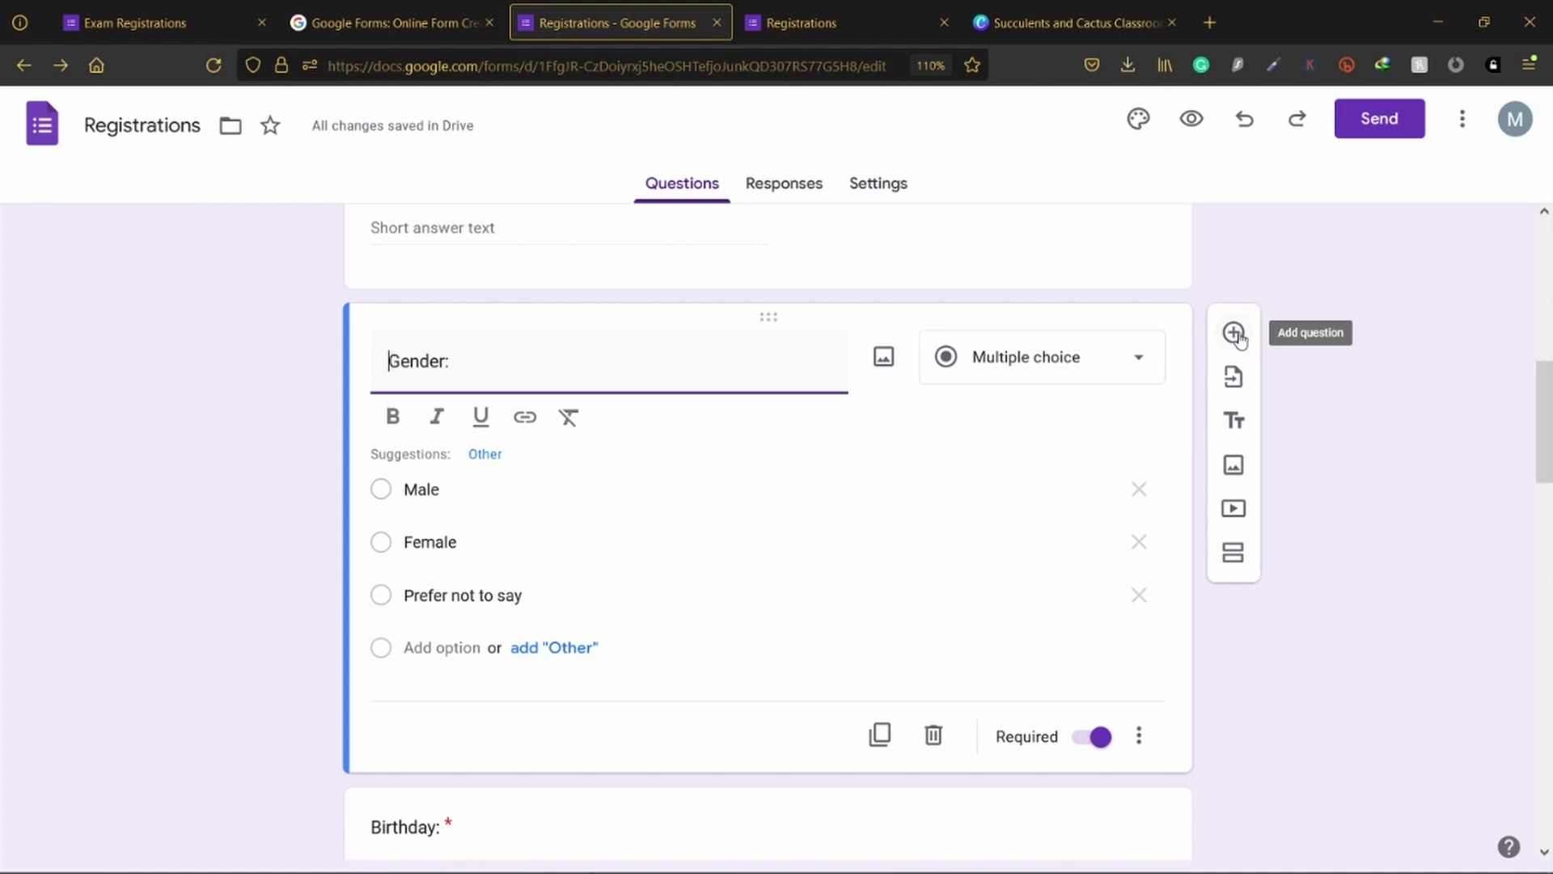
click(1352, 600)
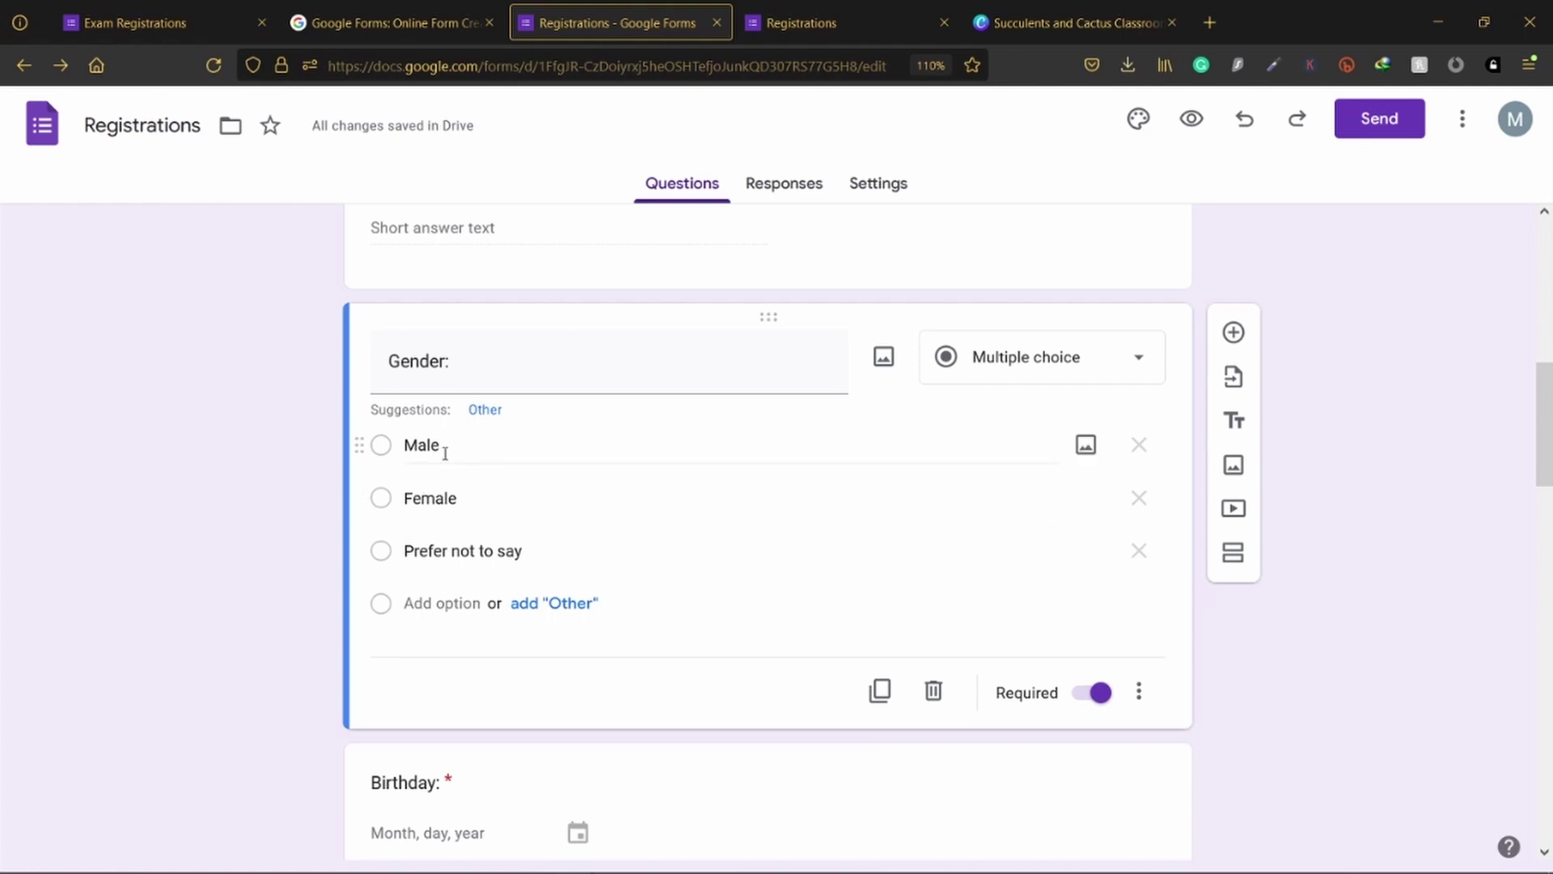
scroll(444, 453, up, 5)
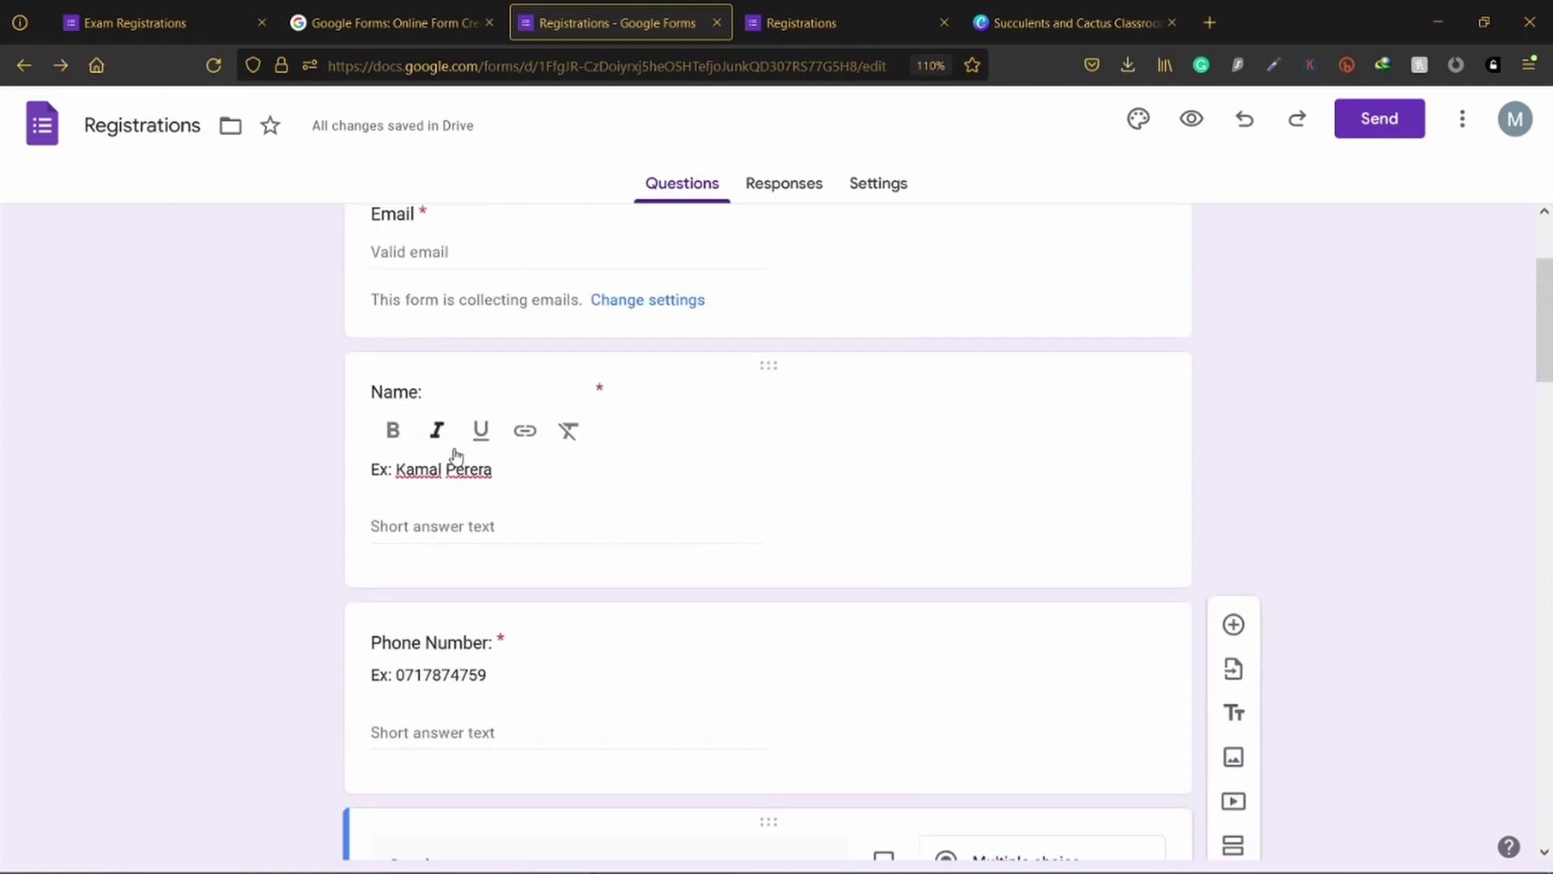
scroll(456, 453, up, 2)
scroll(494, 582, down, 7)
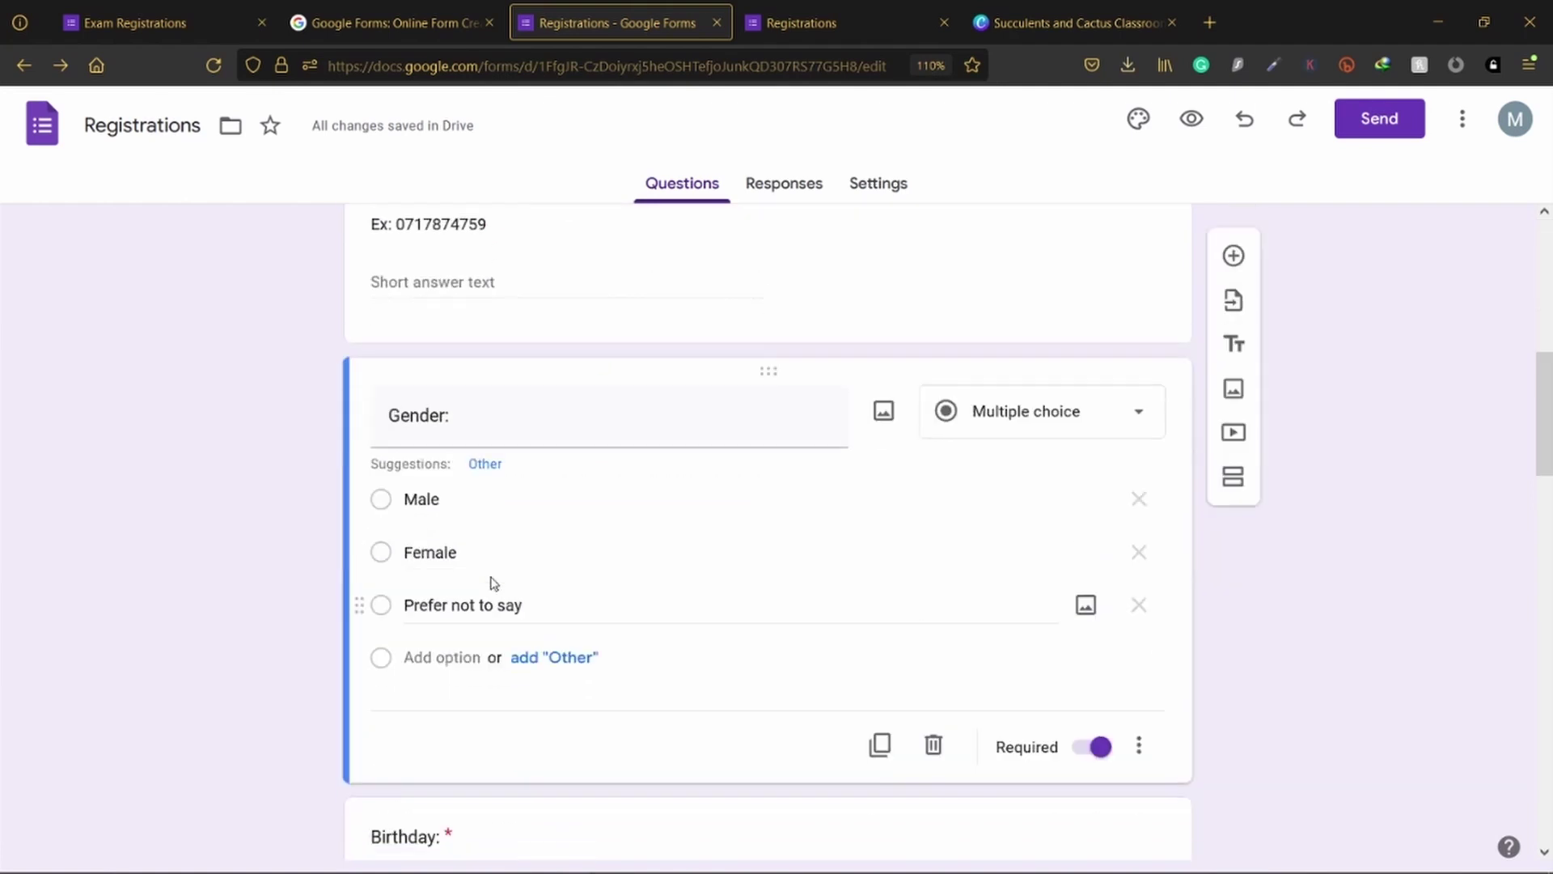
scroll(493, 582, up, 7)
Step: Remove bold from the 'Deadline: 12.12.2022 at 11:59PM' line and italicise it
triple_click(526, 353)
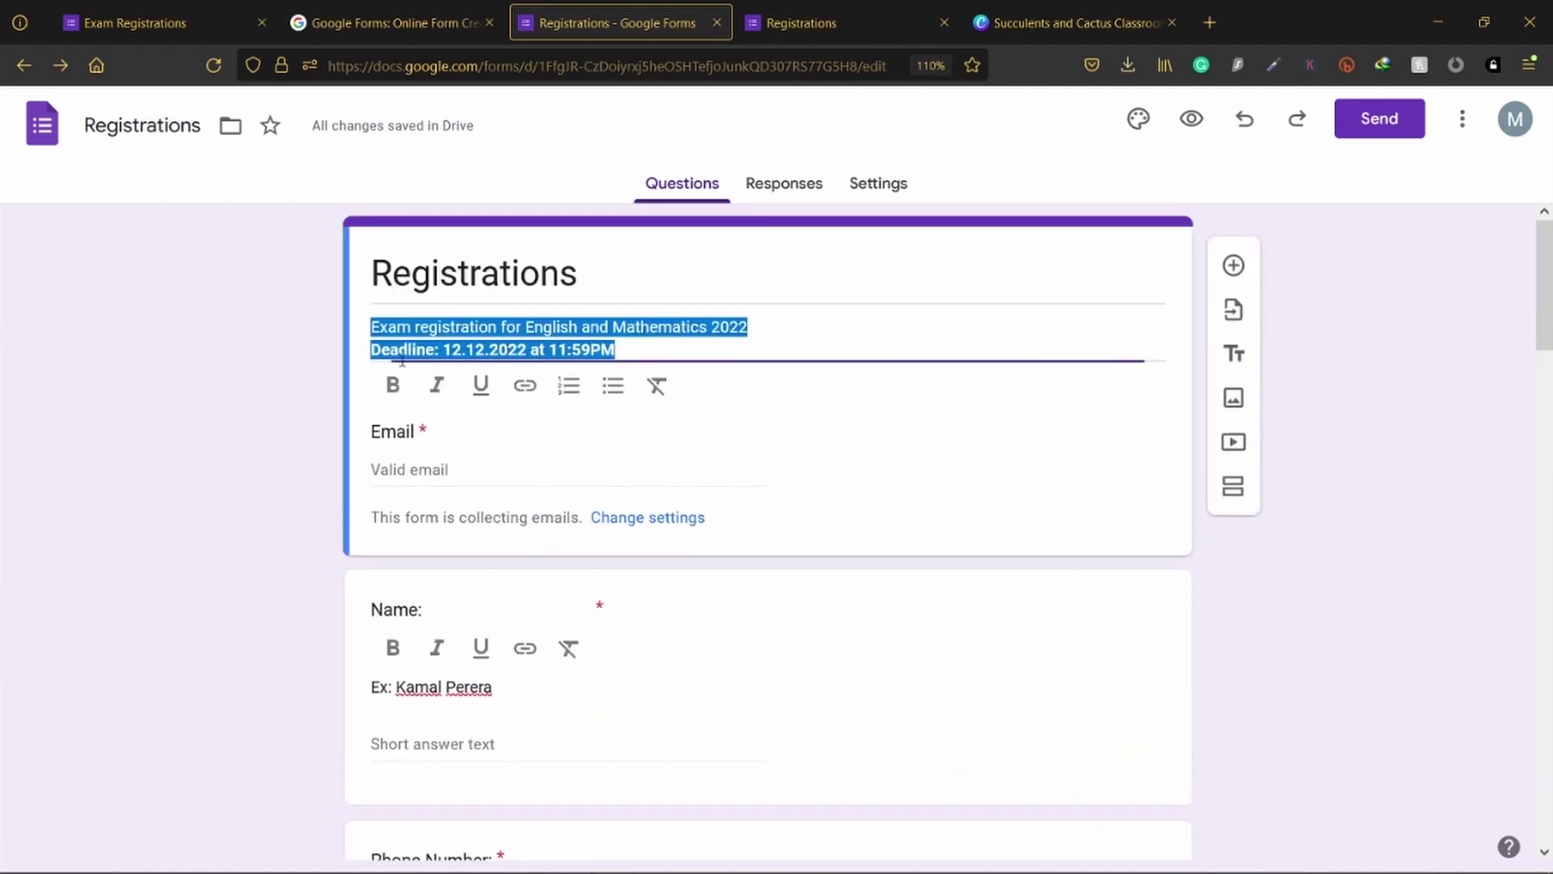
click(429, 349)
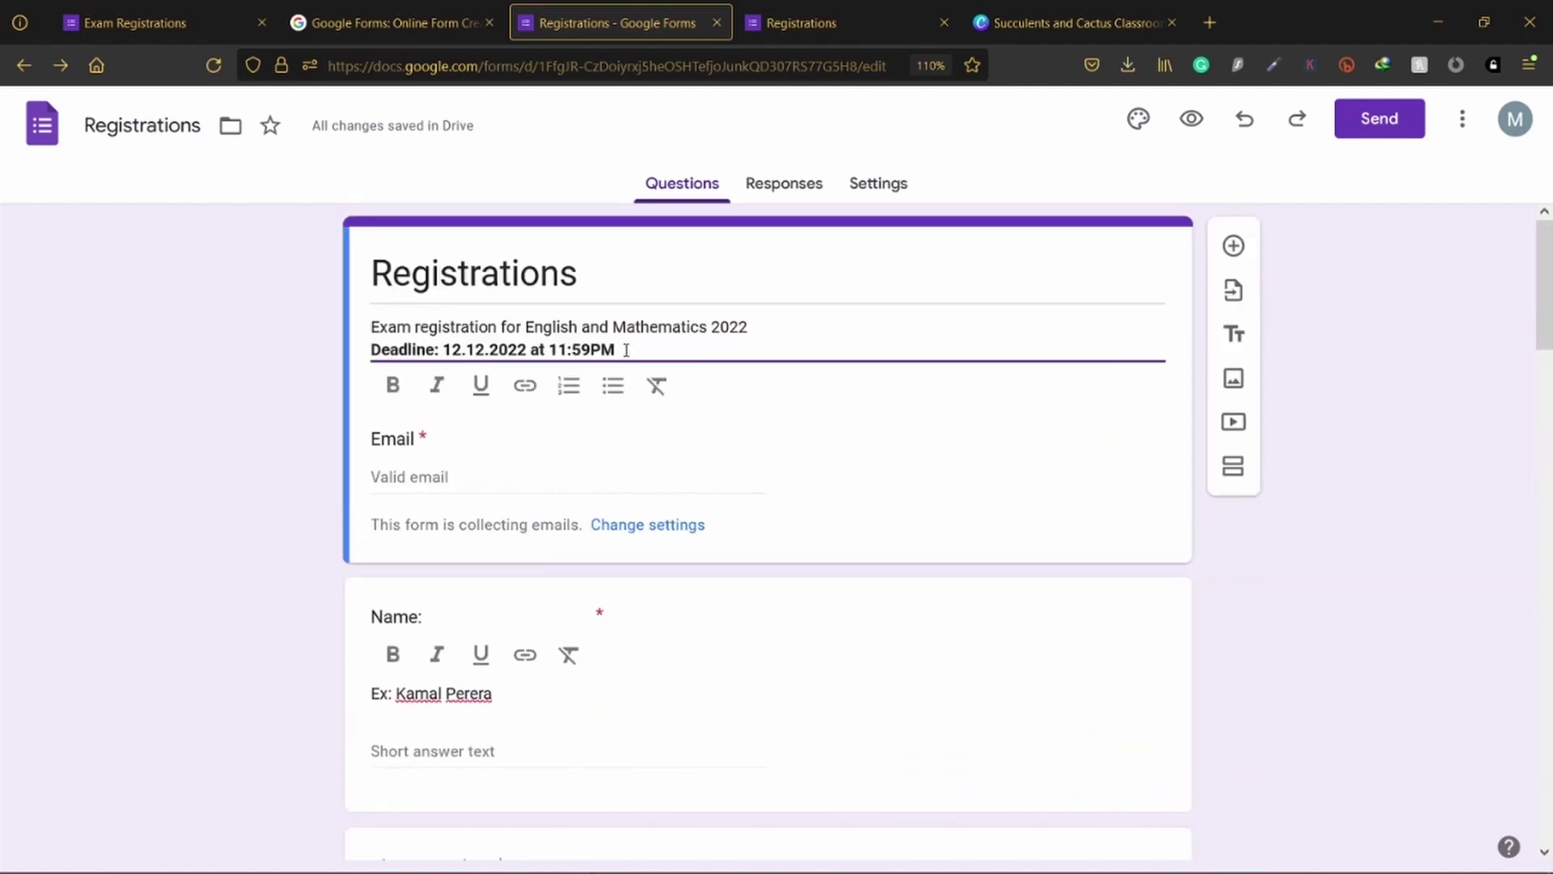
drag(627, 349, 372, 350)
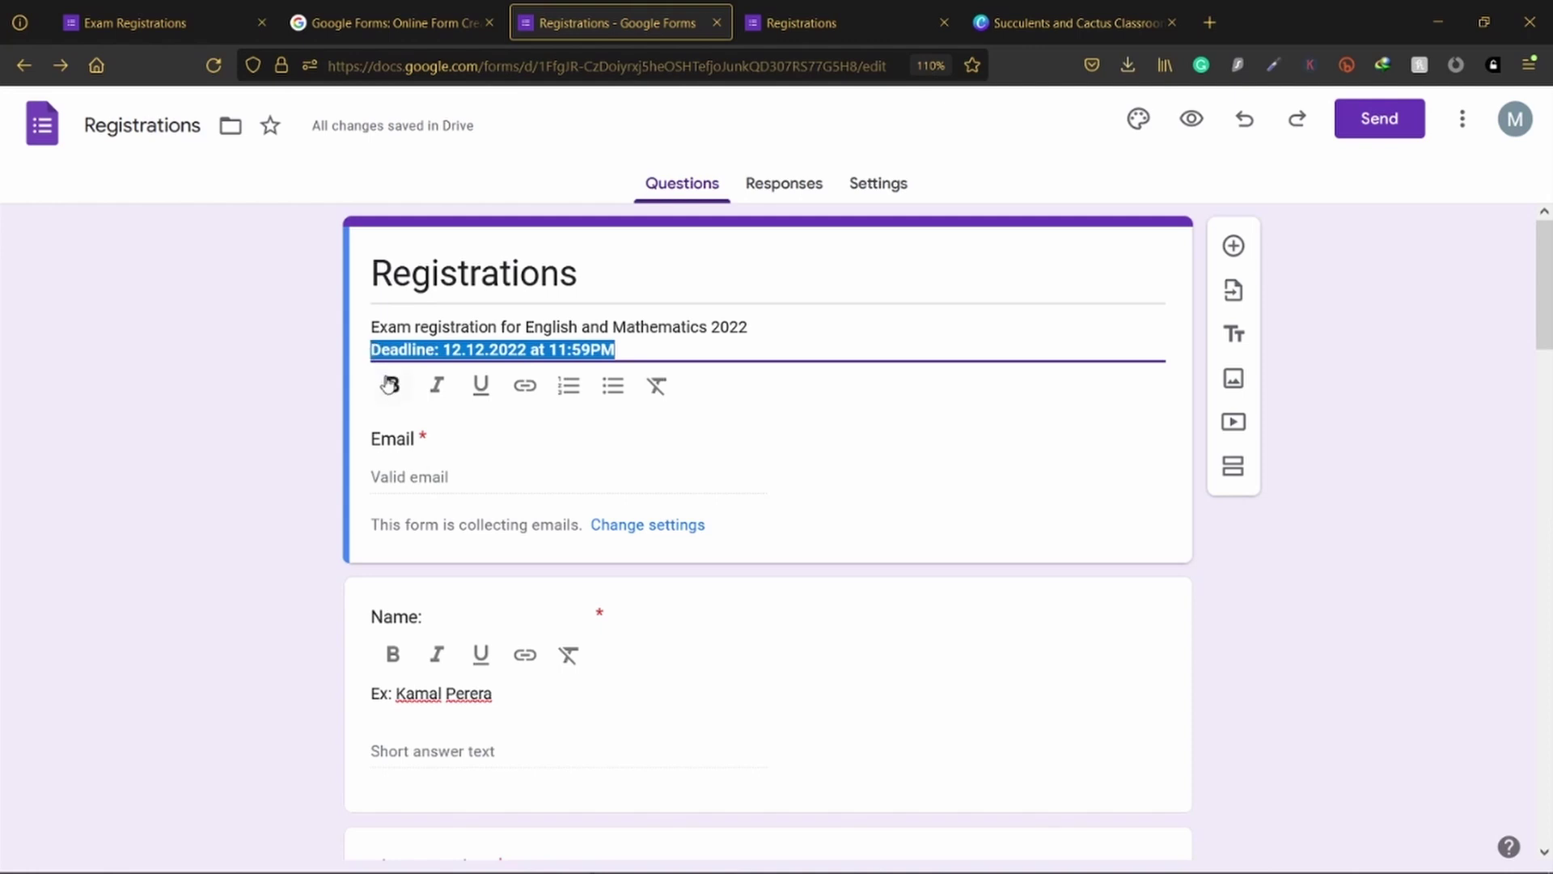
click(394, 385)
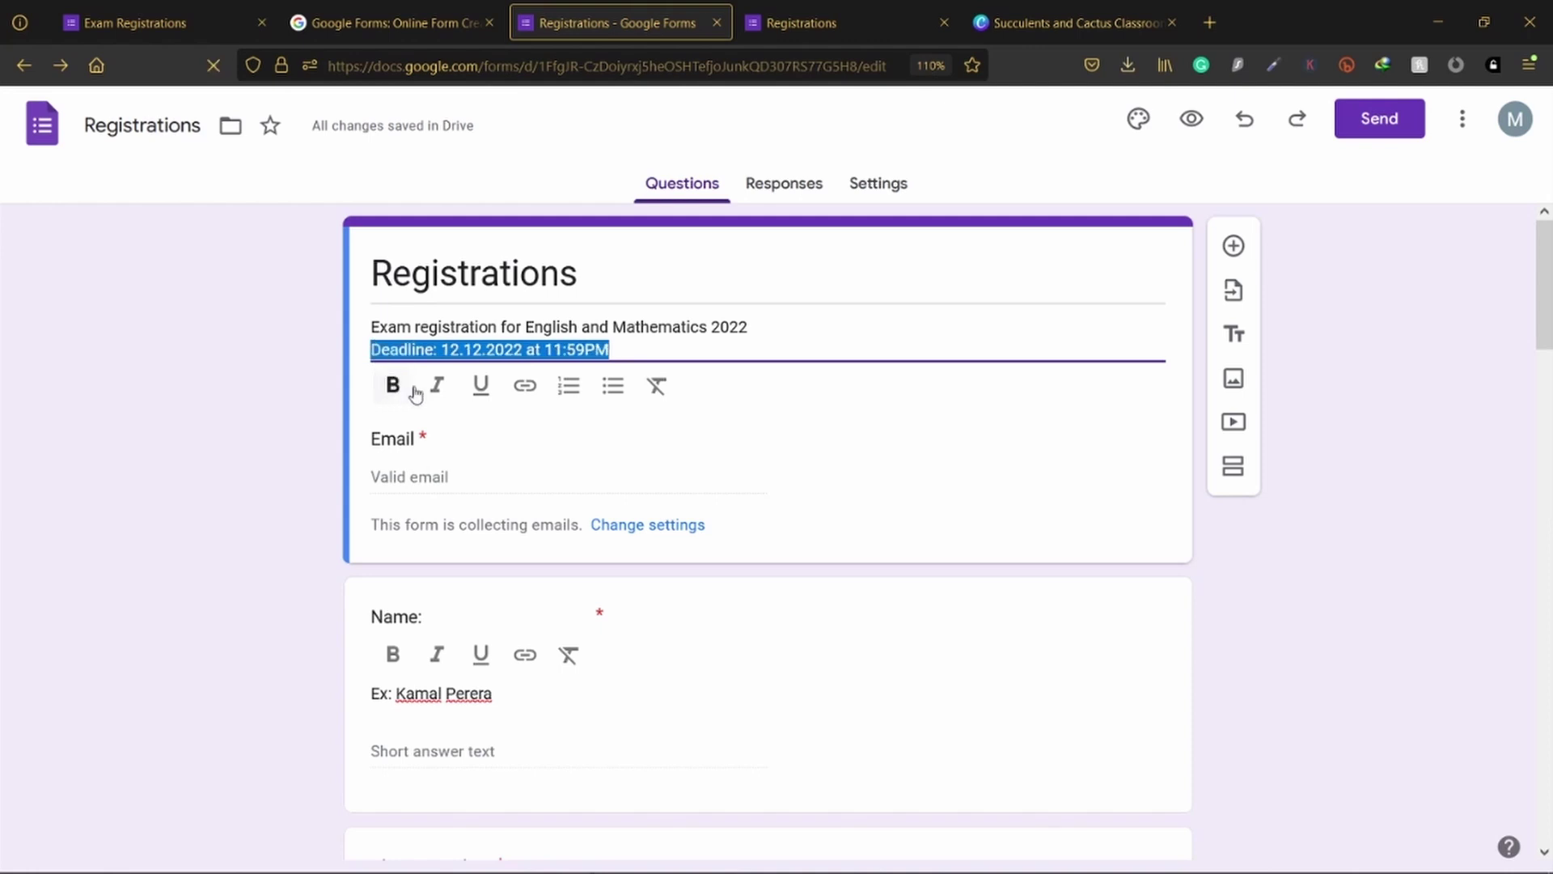
click(630, 351)
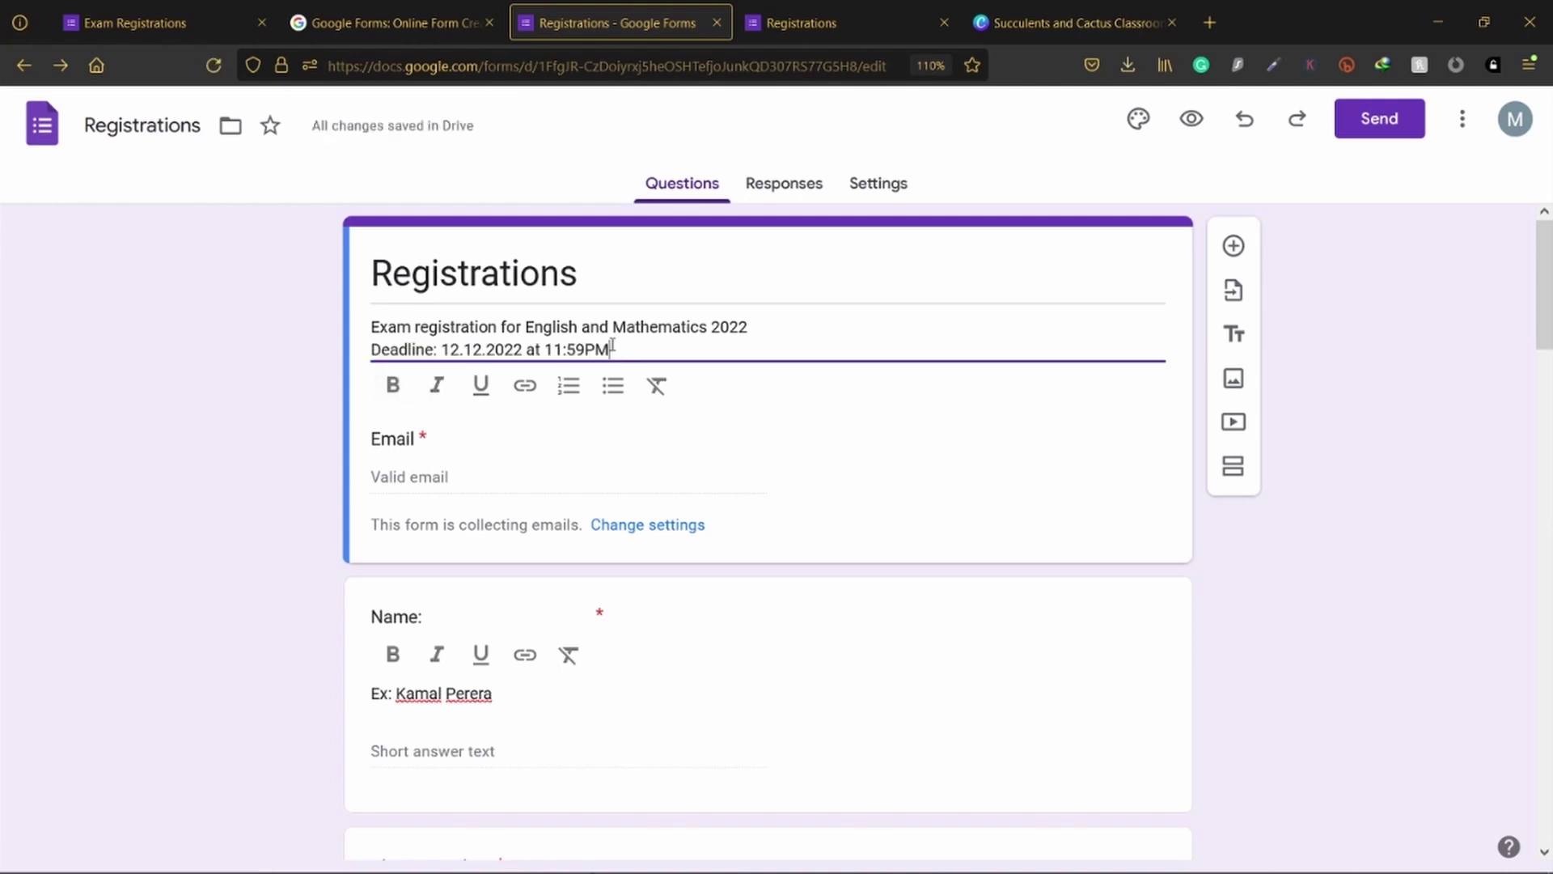
drag(612, 345, 332, 361)
click(440, 387)
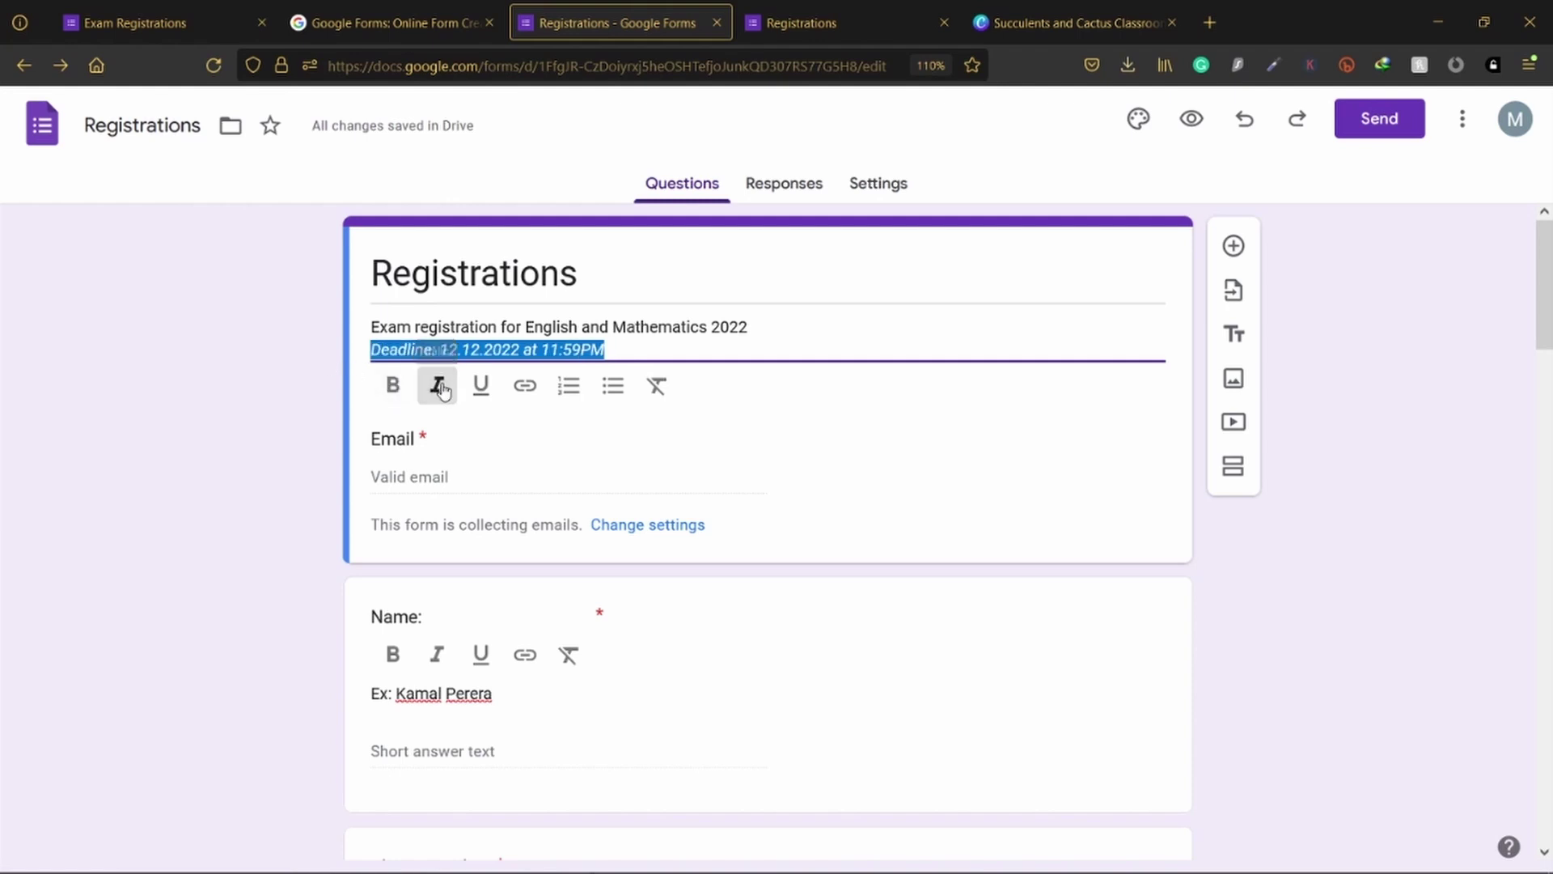
click(480, 387)
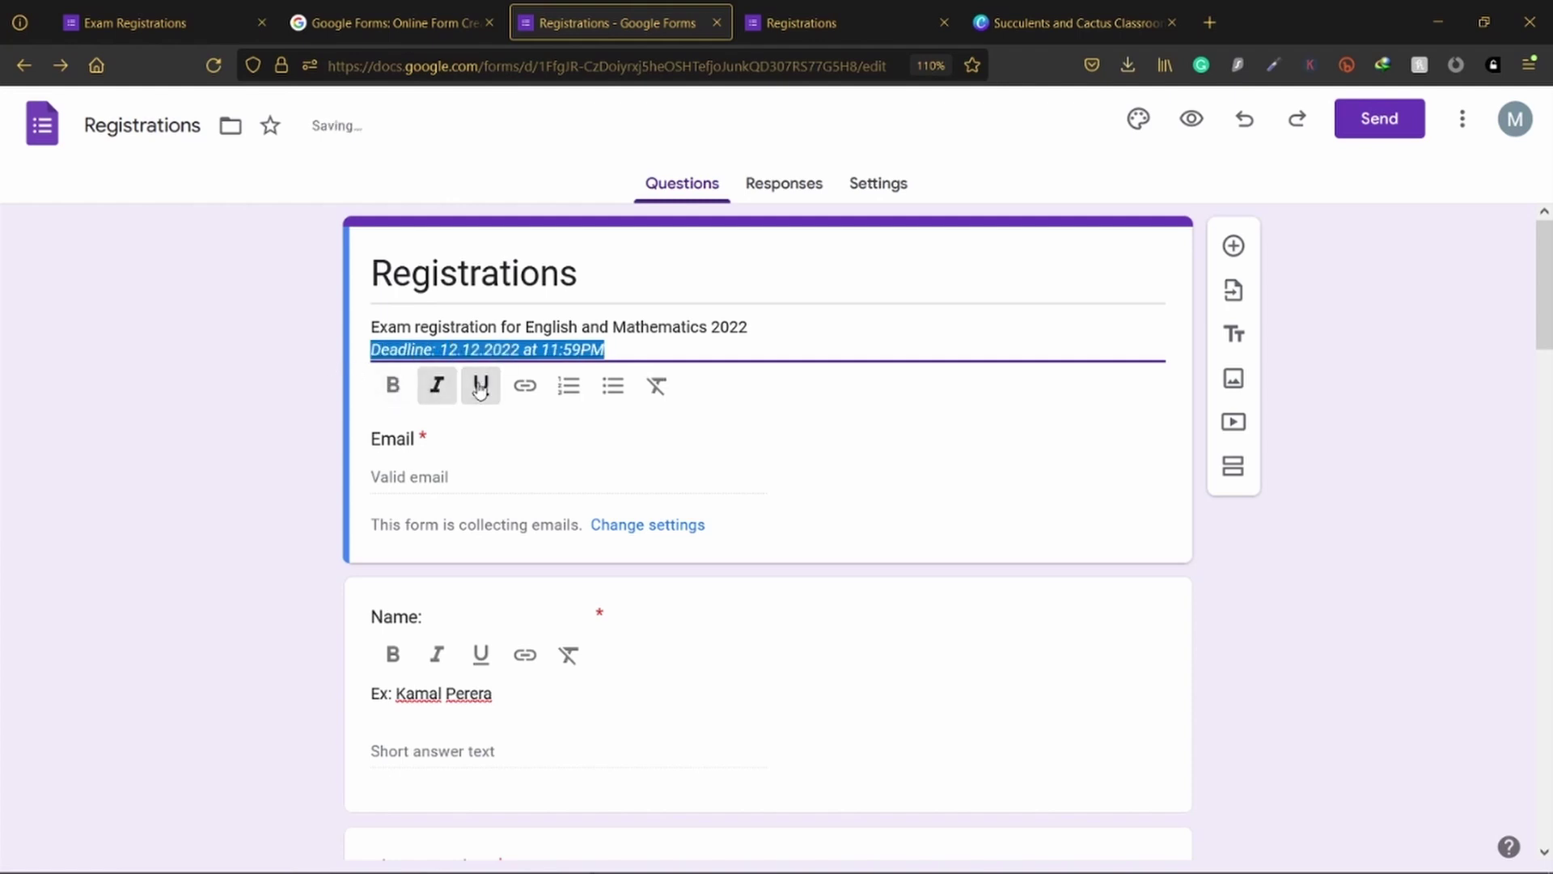
click(650, 350)
scroll(773, 517, down, 5)
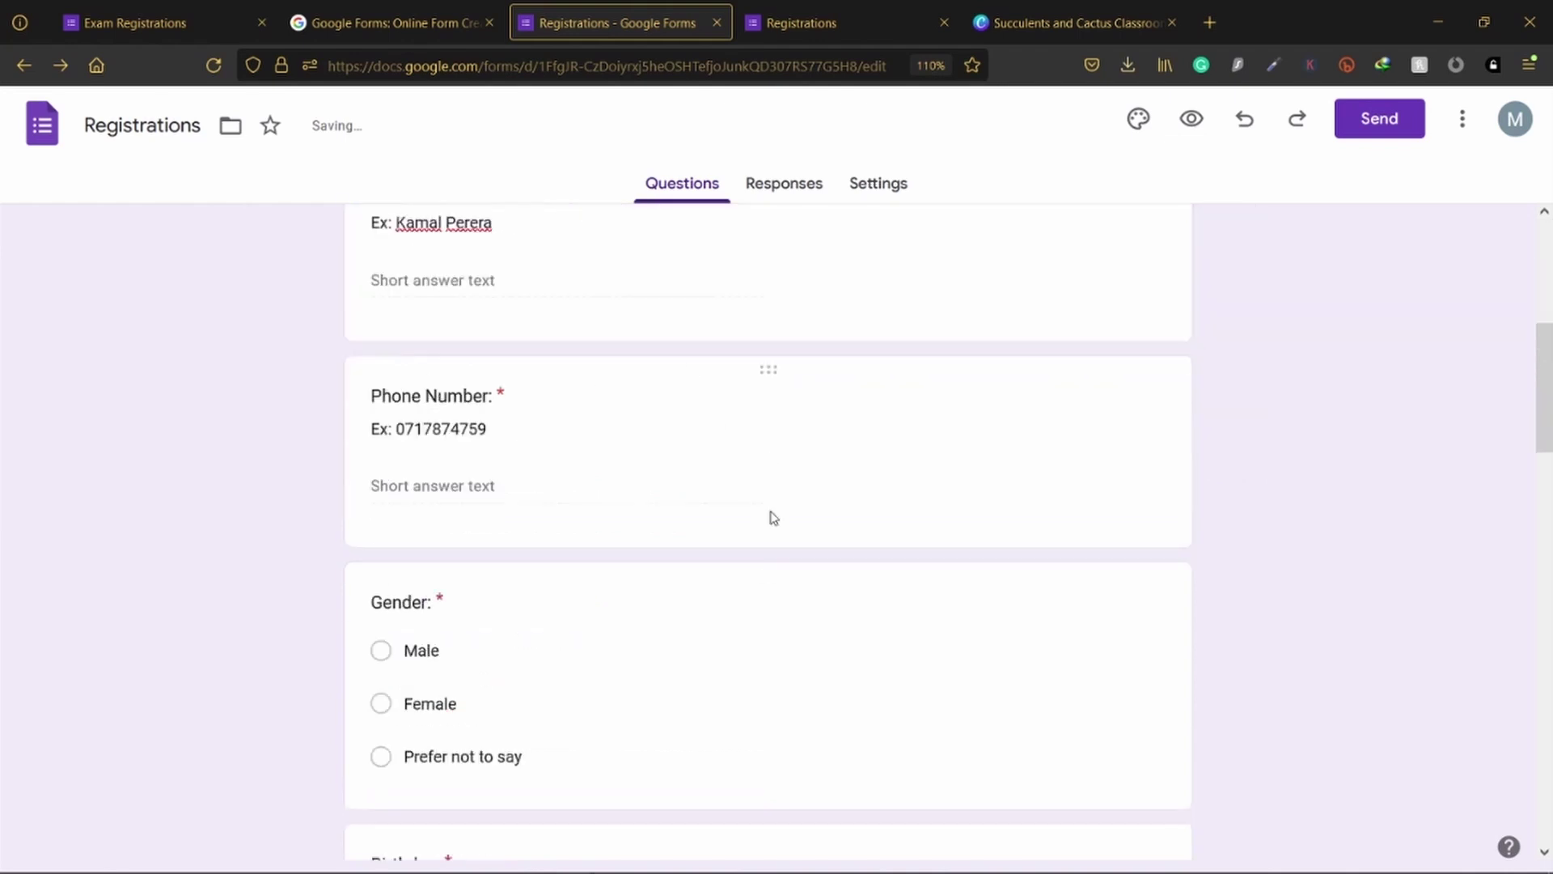
scroll(773, 518, up, 3)
scroll(472, 475, down, 1)
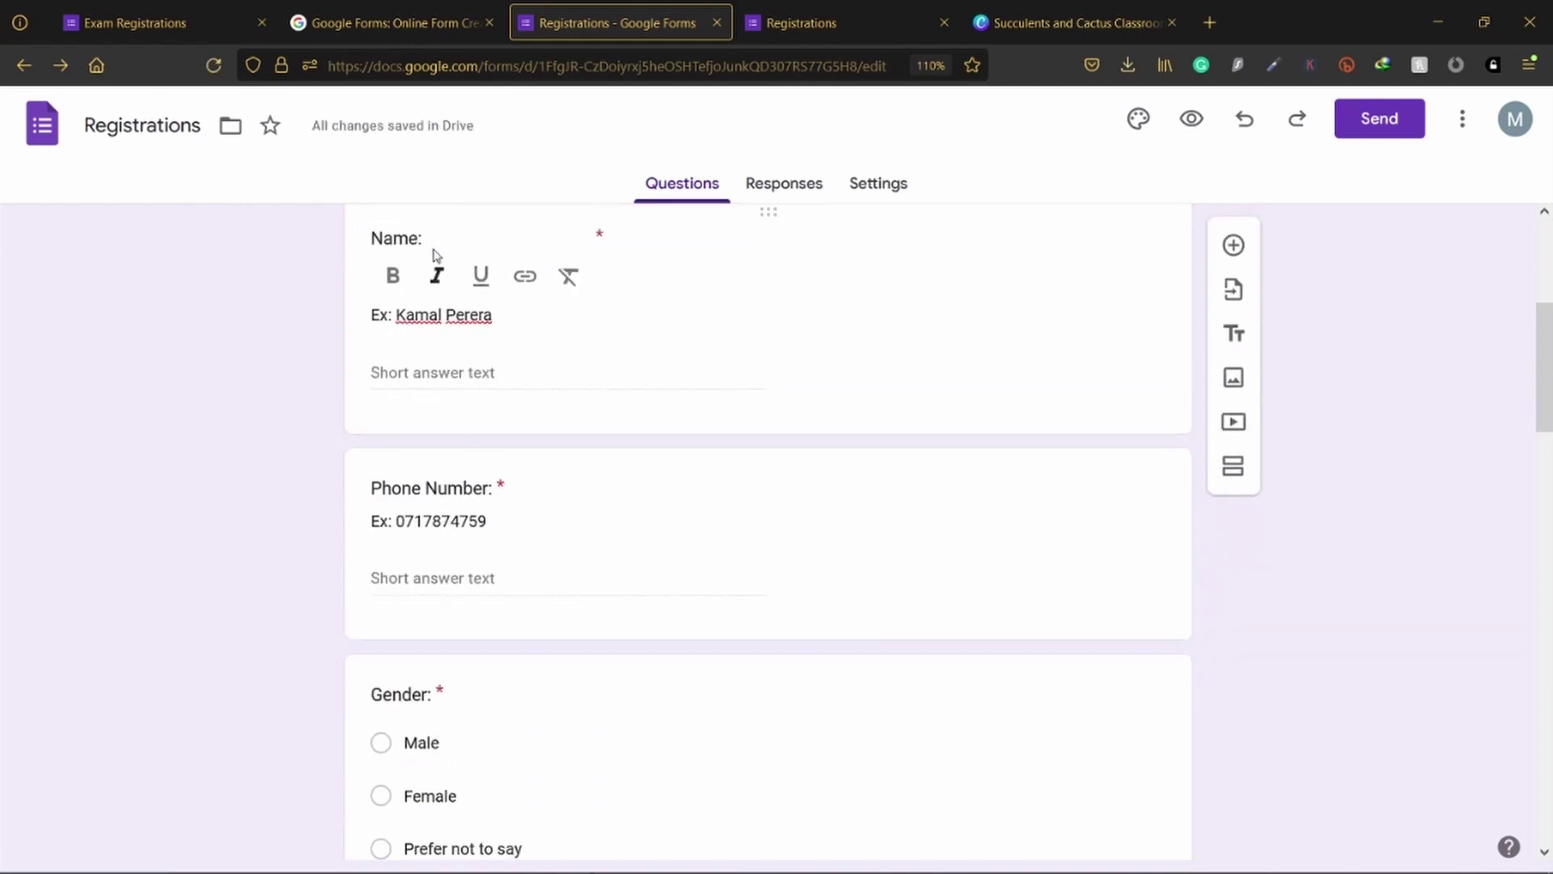
Step: Bold the Name, Phone Number and Gender question titles
click(441, 236)
drag(450, 215, 385, 218)
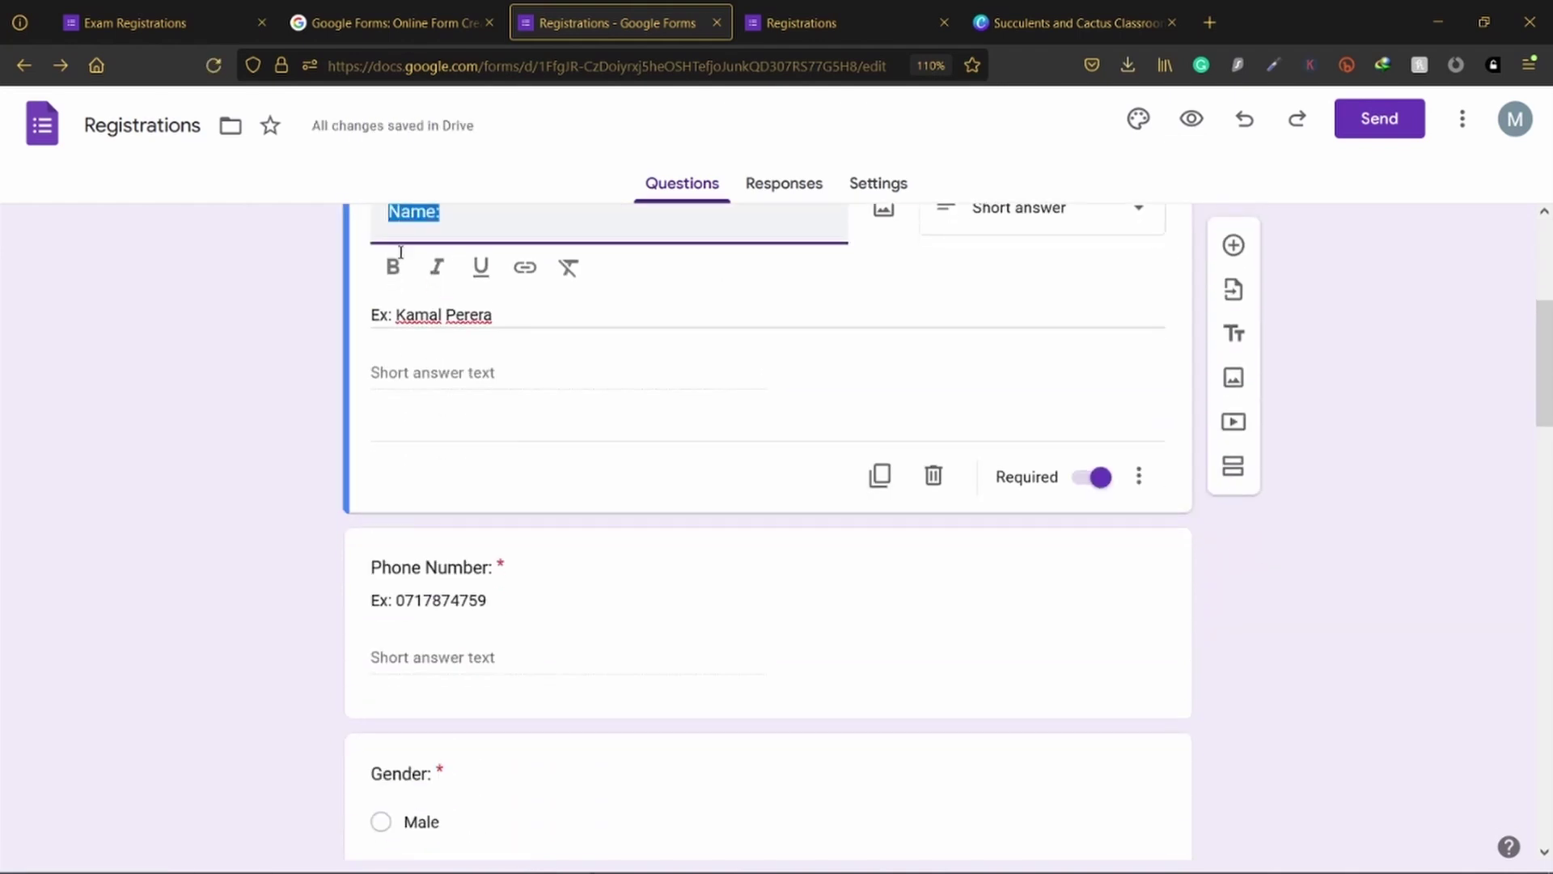
click(393, 266)
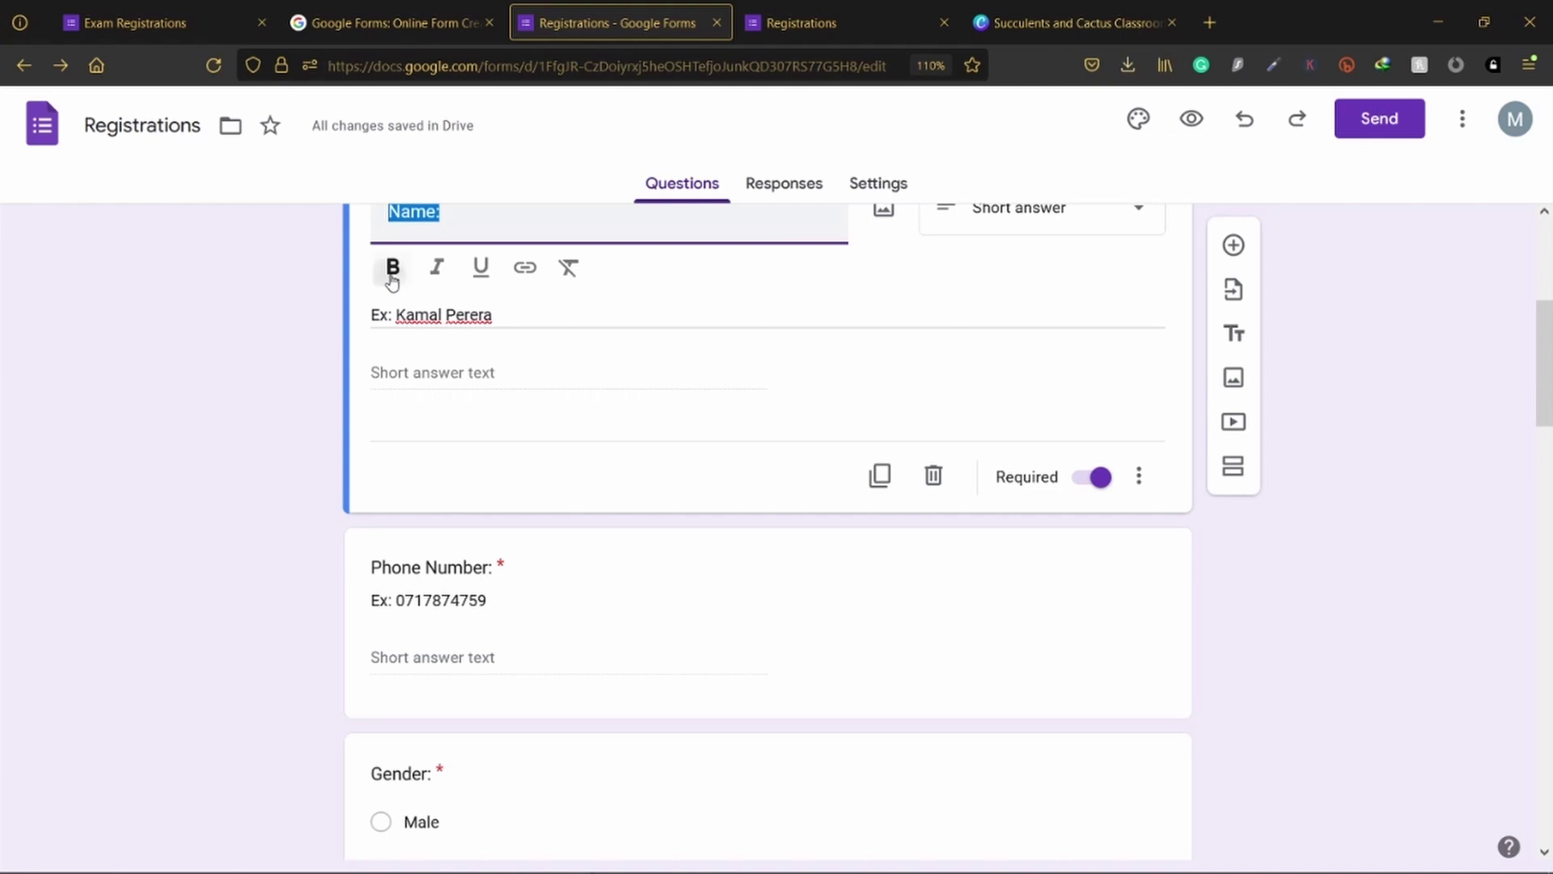
click(485, 566)
click(394, 477)
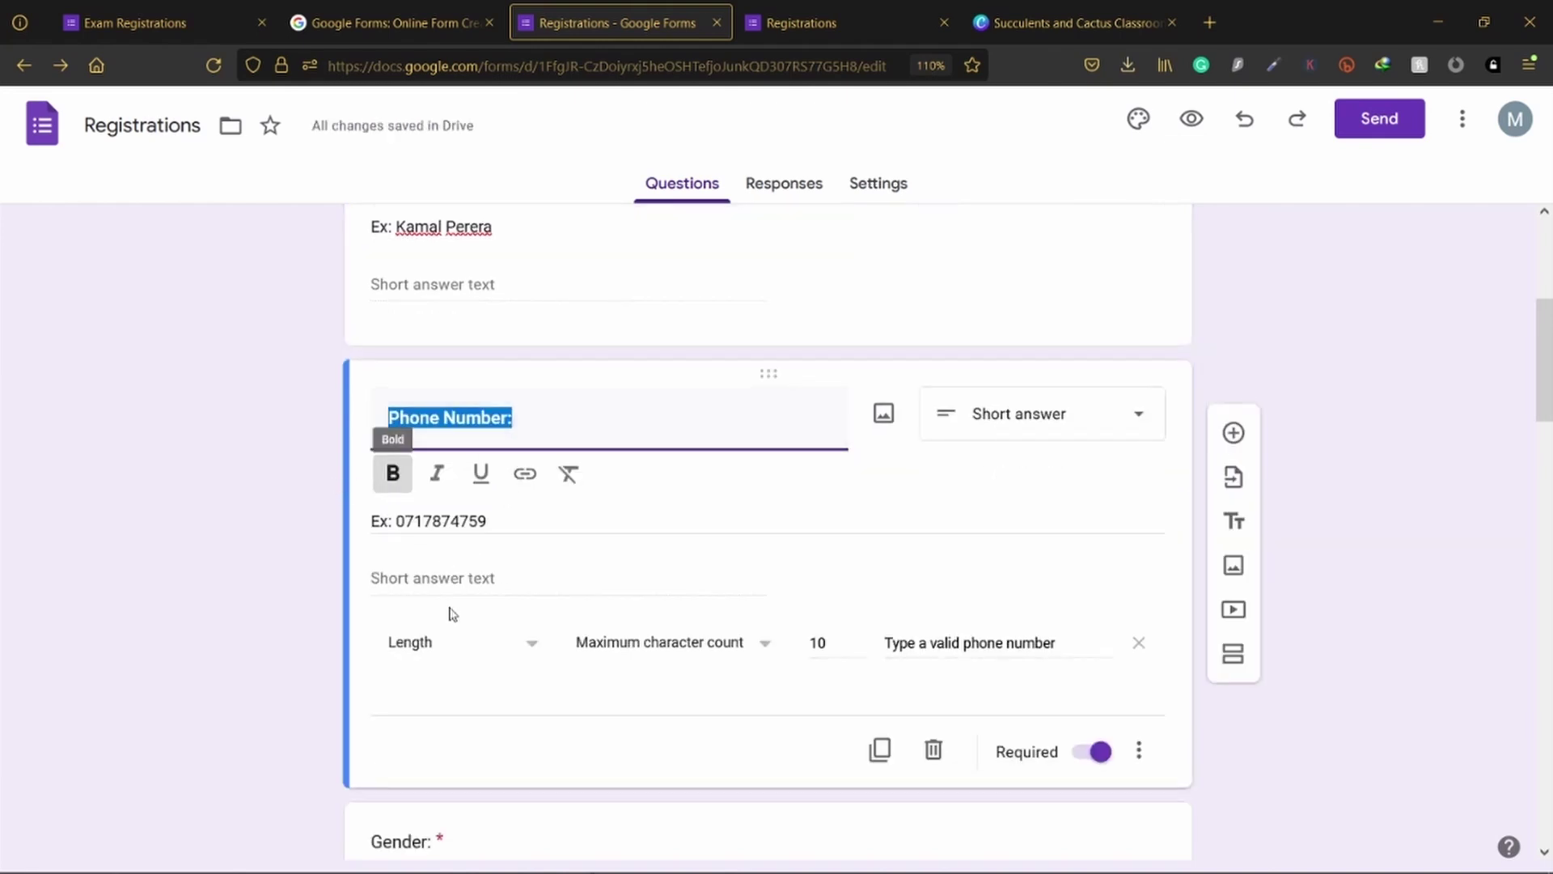
scroll(445, 599, down, 5)
click(414, 372)
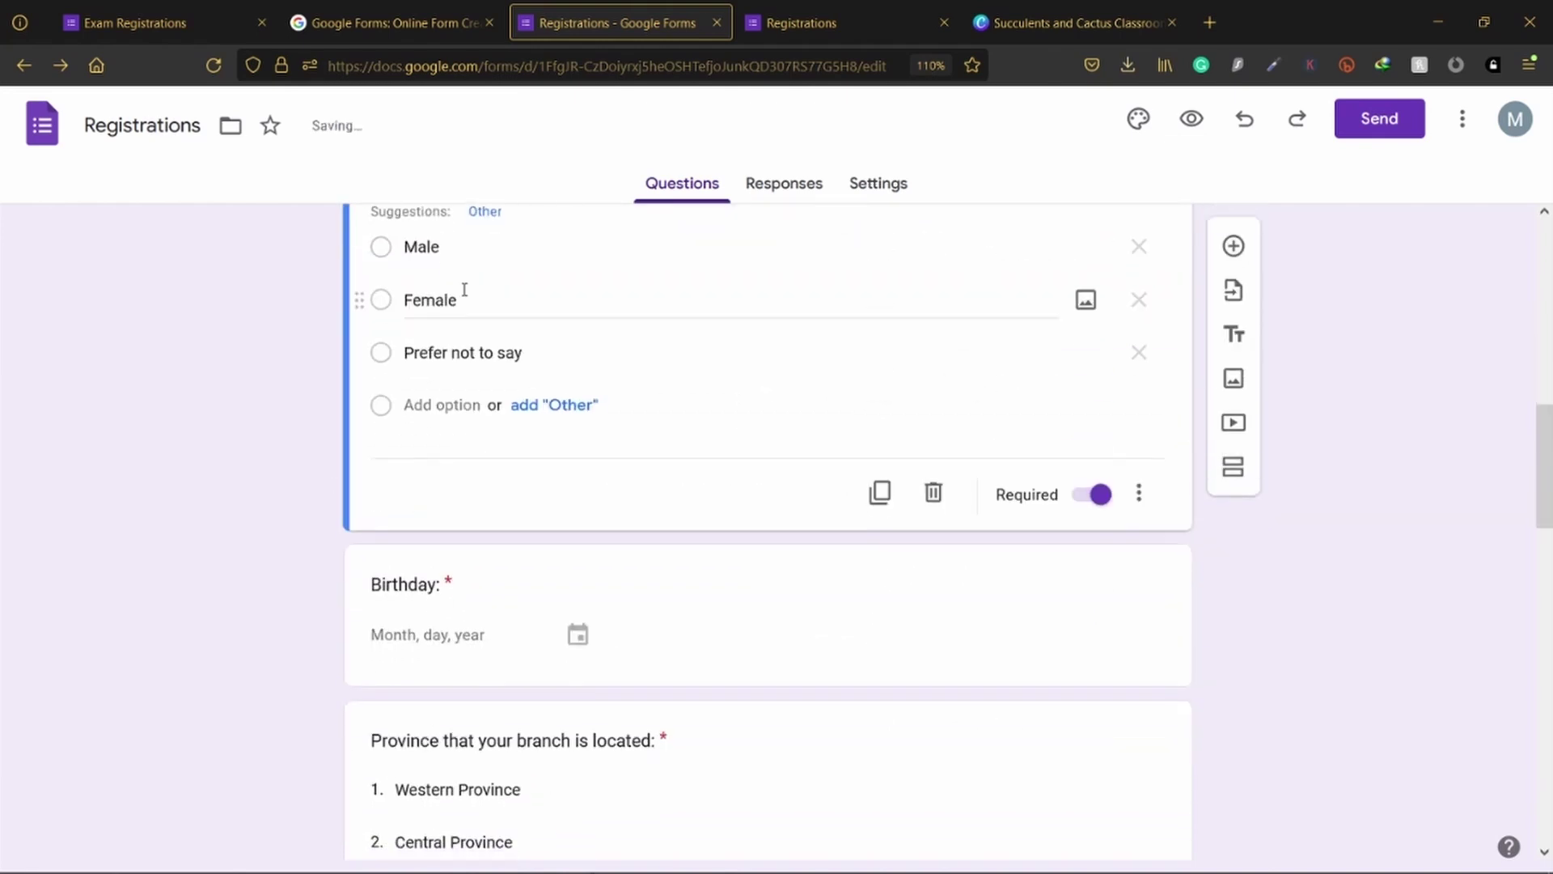
scroll(451, 310, up, 4)
click(392, 548)
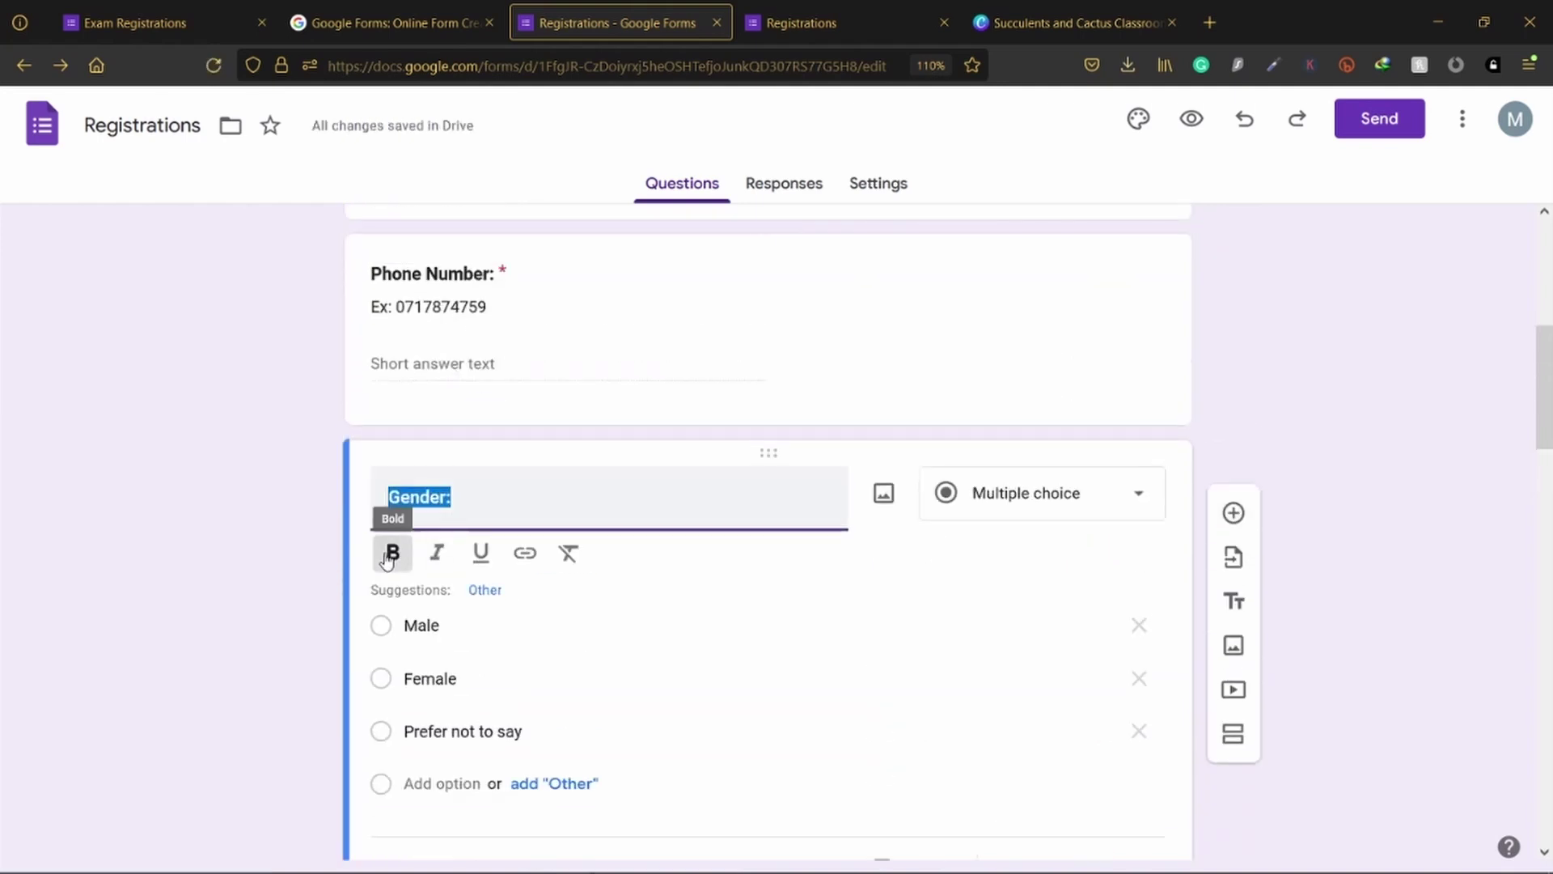
Step: Bold the Birthday, Province and Exams question titles
scroll(385, 563, down, 5)
scroll(384, 569, down, 5)
scroll(413, 340, up, 3)
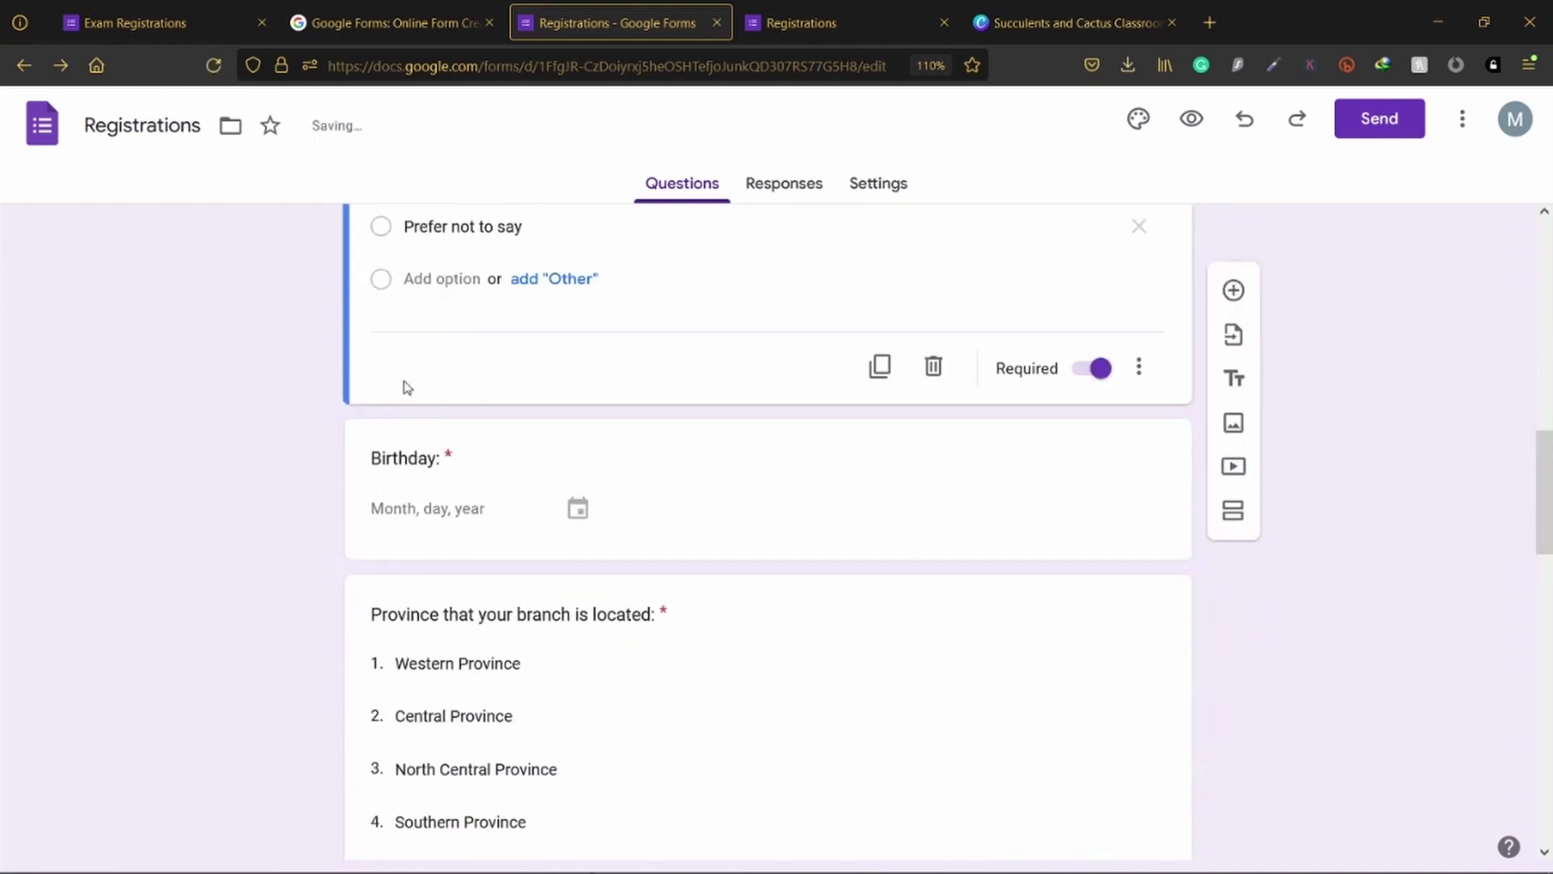
click(412, 461)
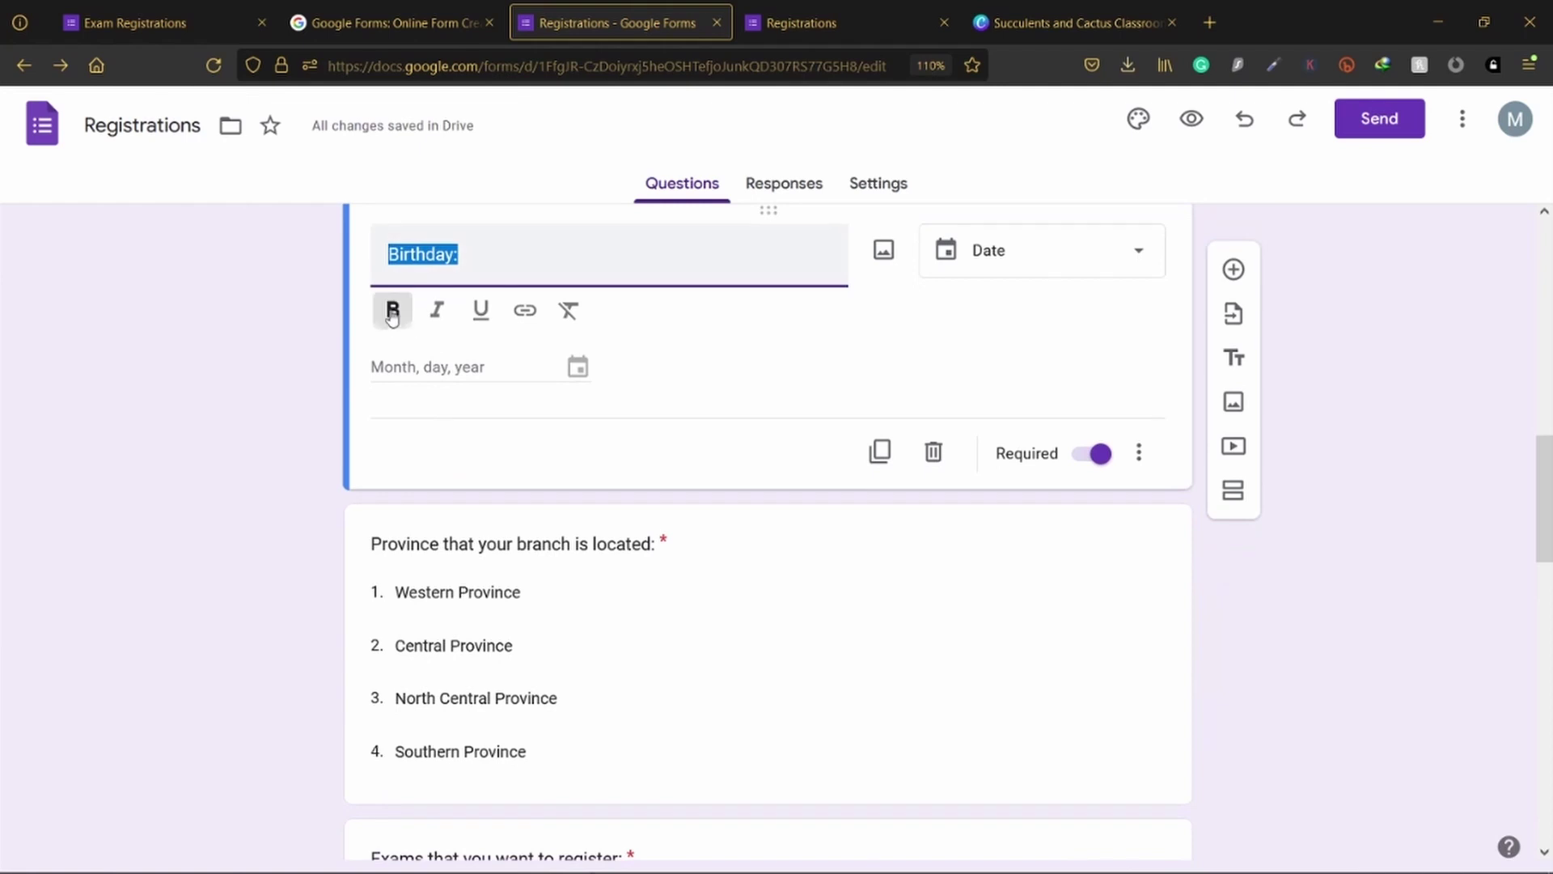
click(393, 309)
scroll(477, 526, down, 2)
scroll(477, 526, down, 2)
click(425, 281)
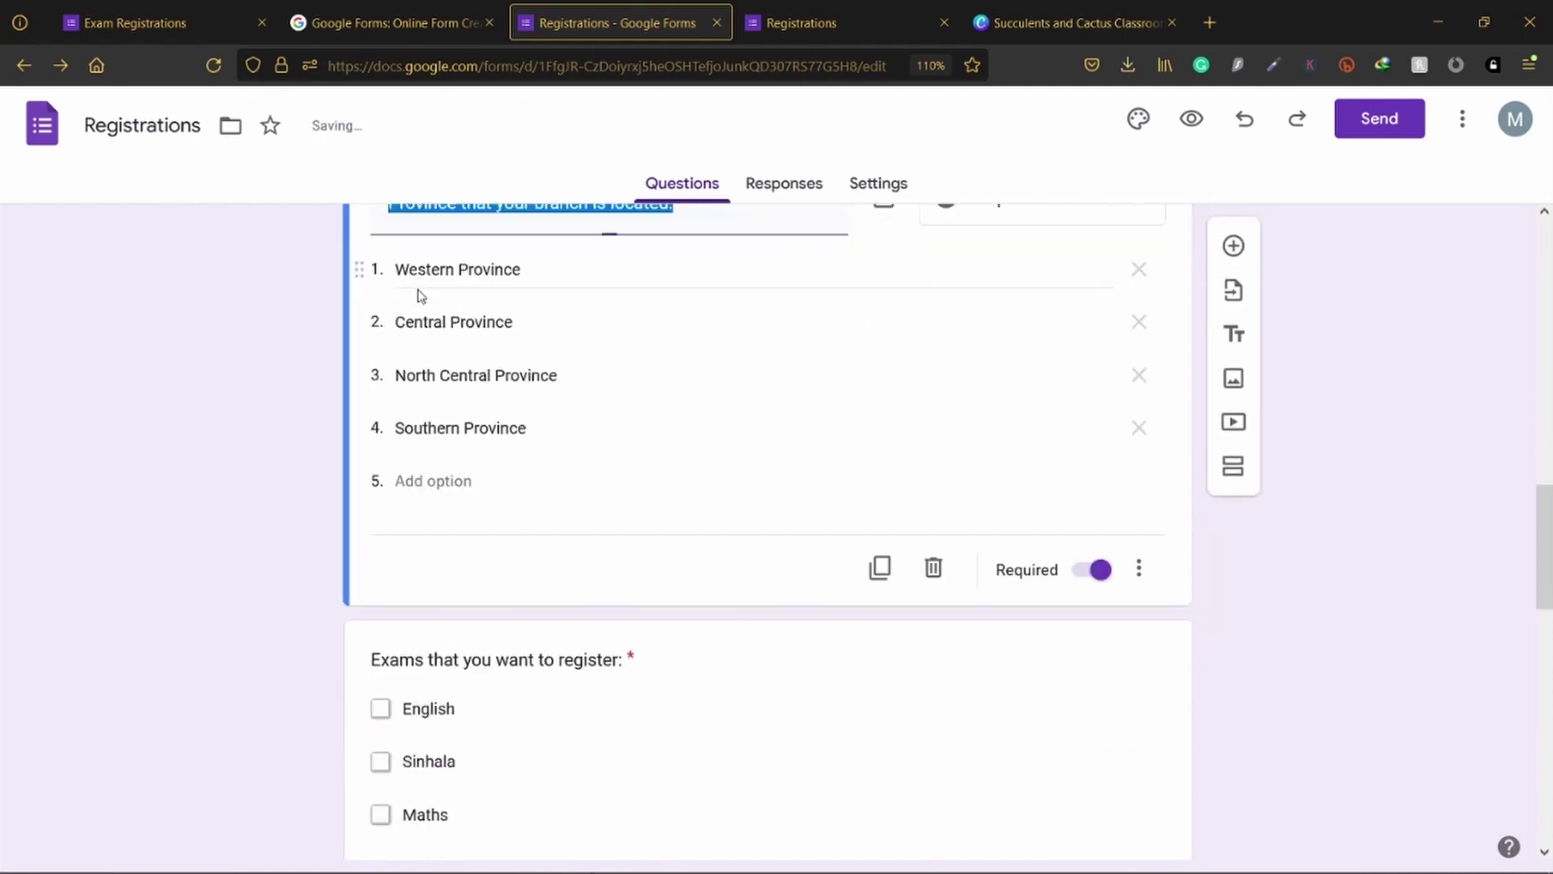
scroll(453, 397, up, 2)
click(392, 342)
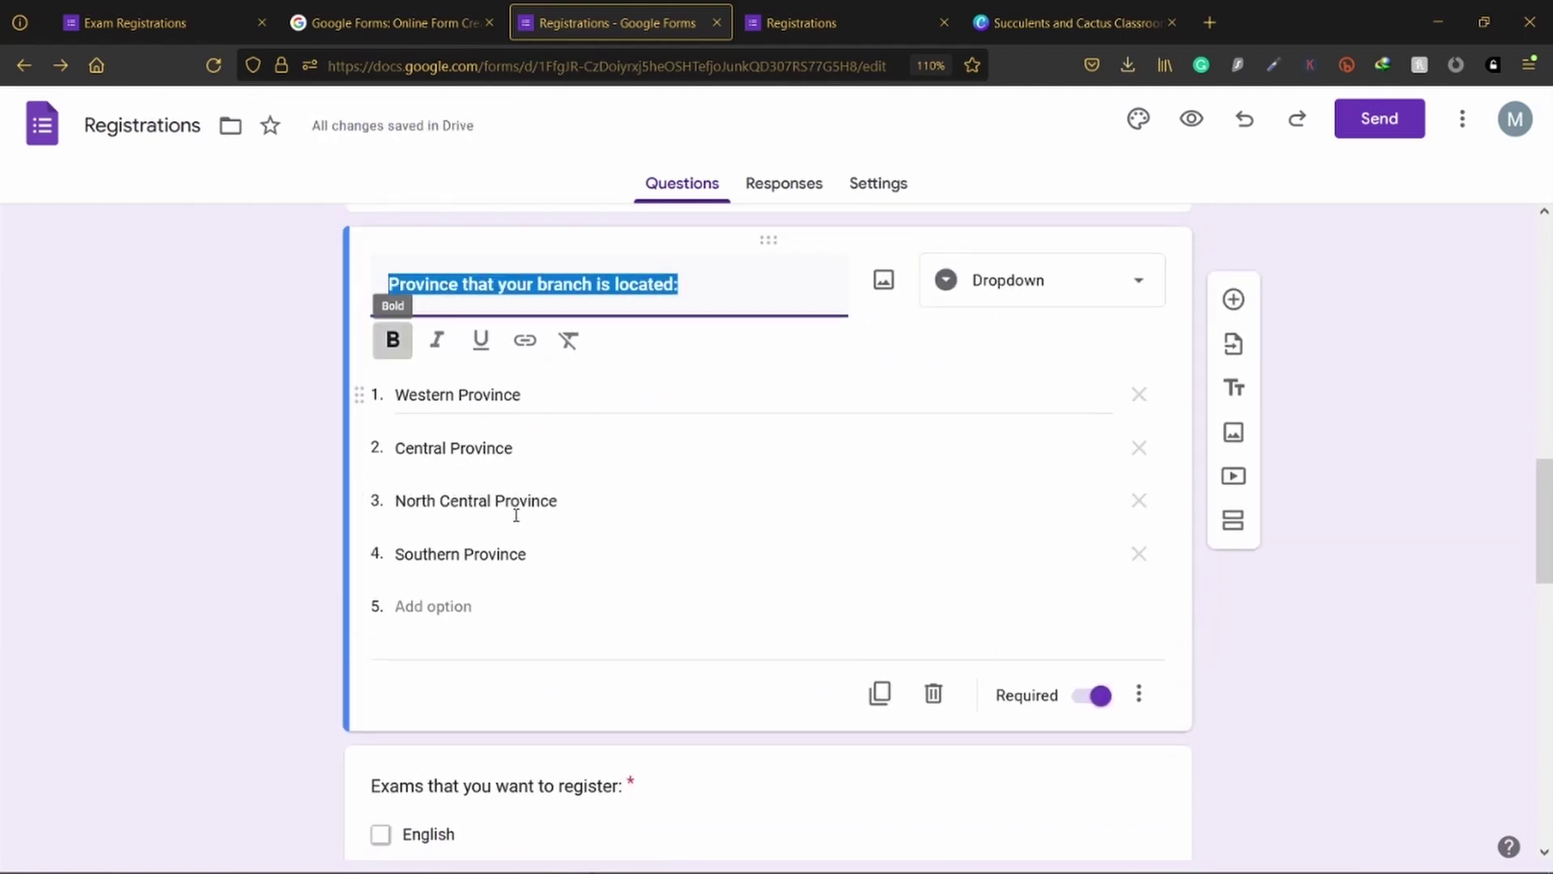
scroll(524, 558, down, 4)
click(501, 534)
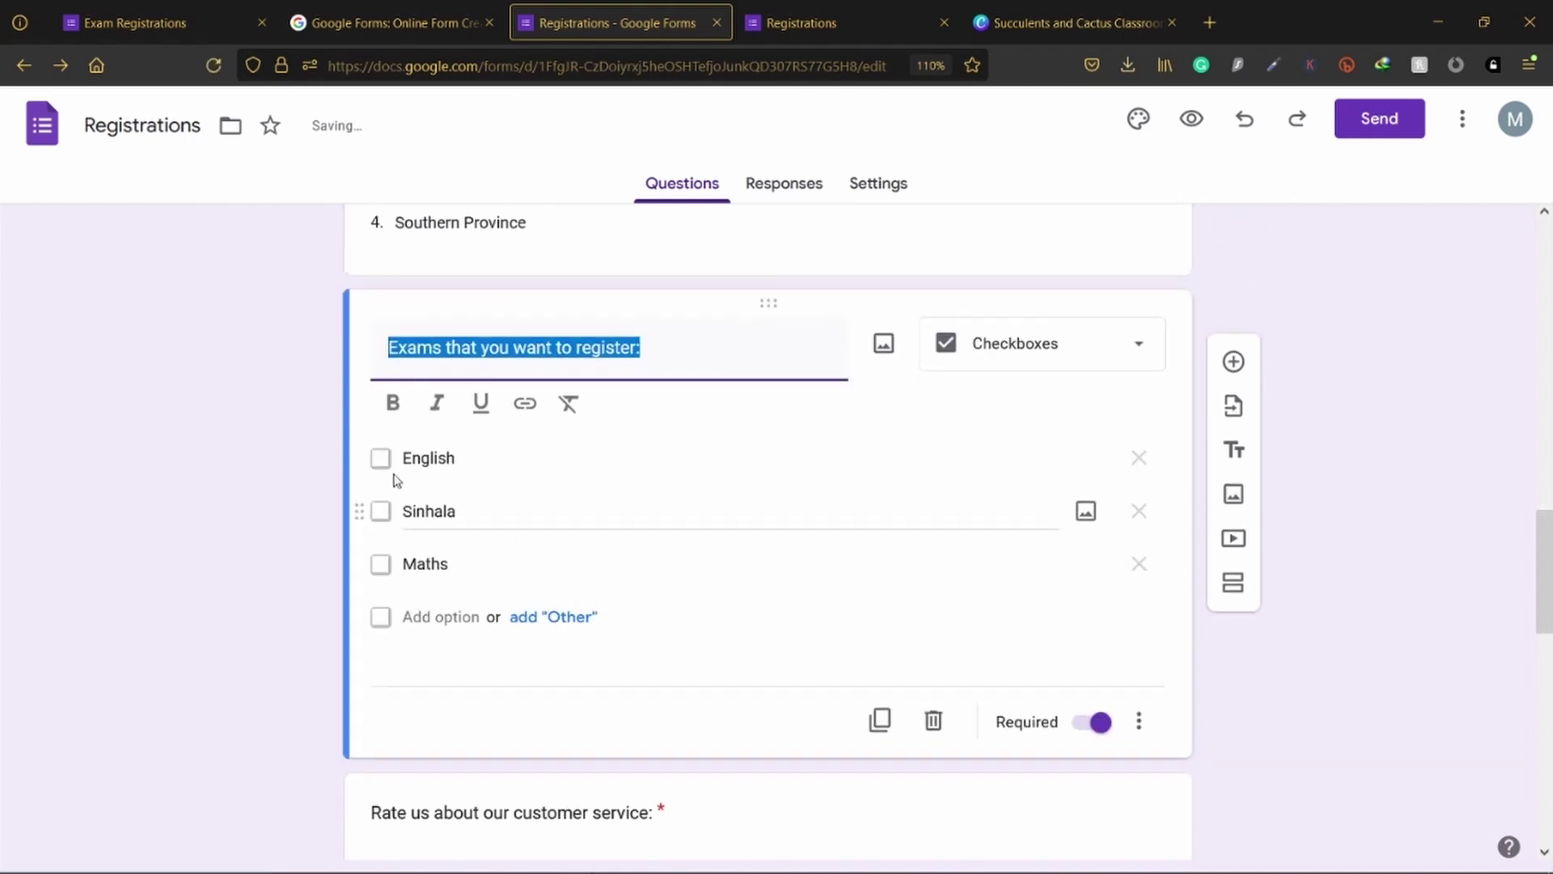
click(391, 402)
scroll(377, 593, down, 6)
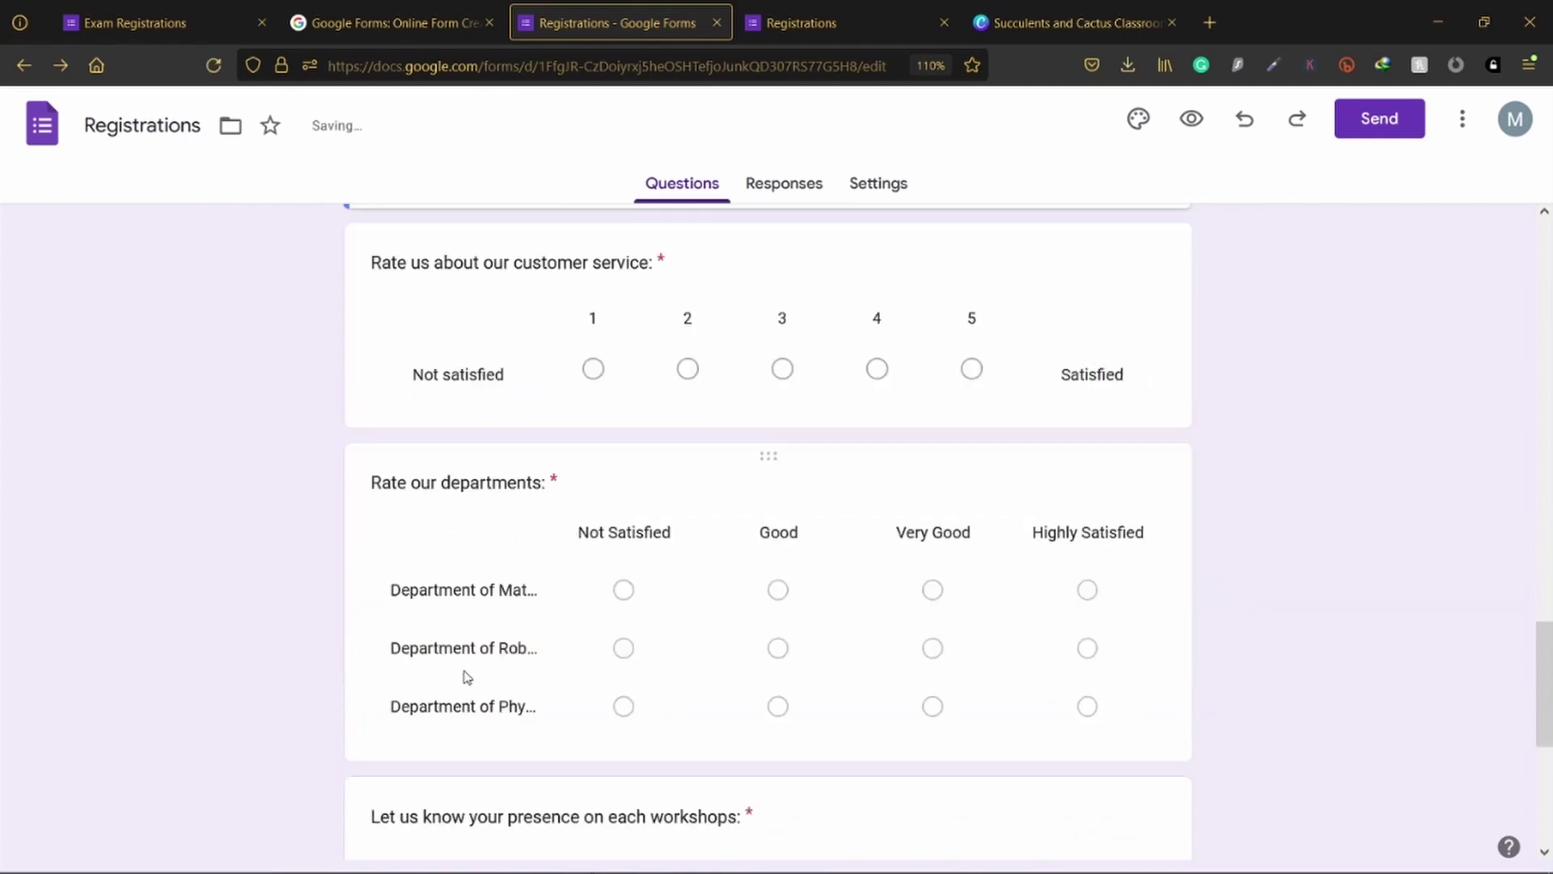
key(ctrl+Tab)
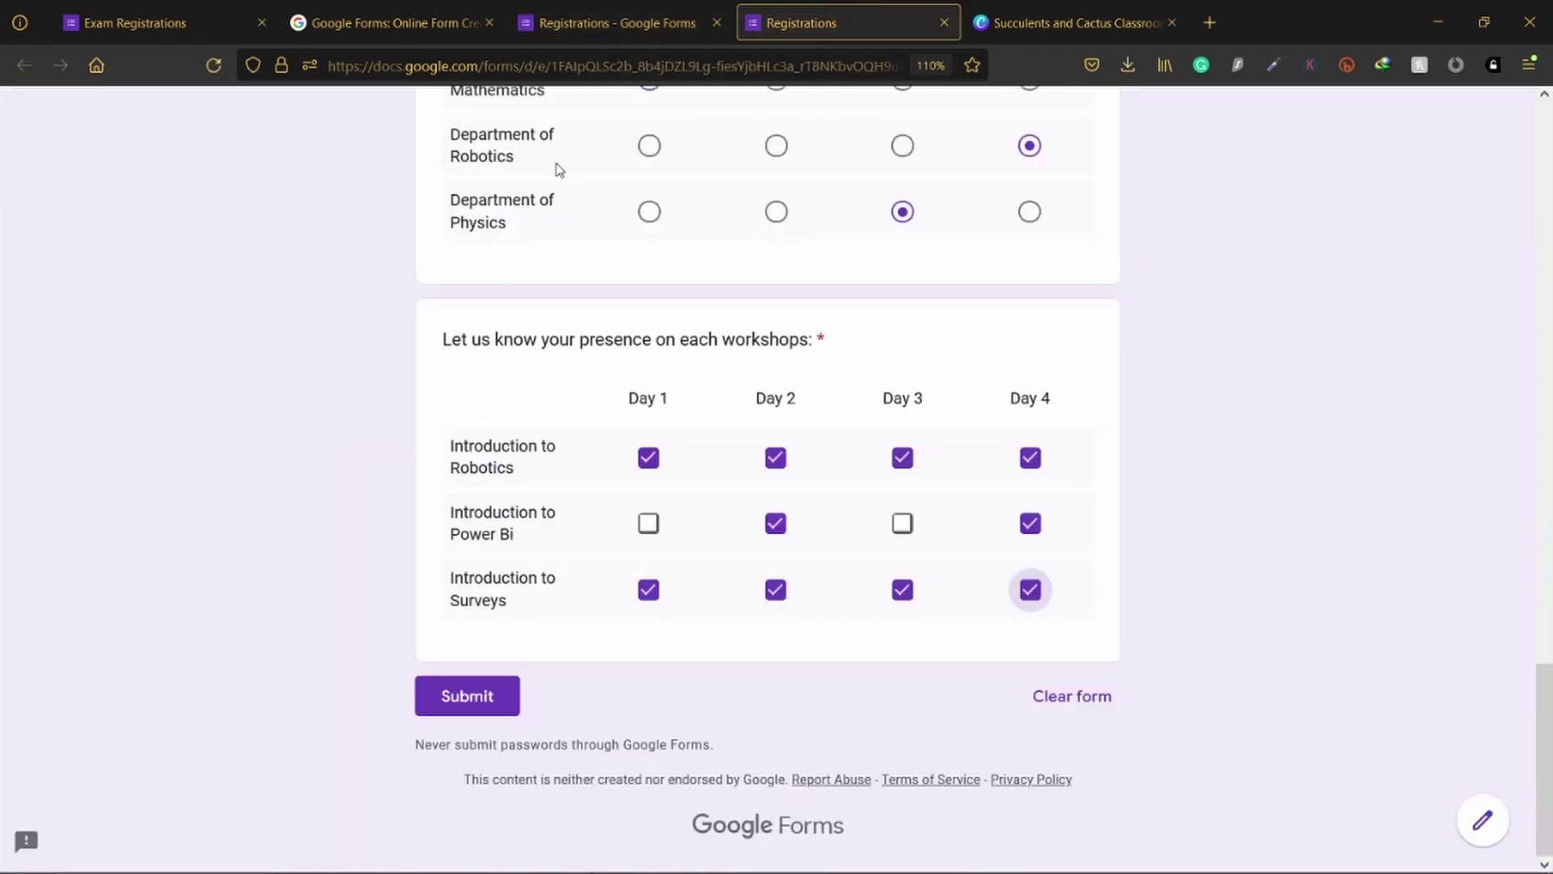
scroll(275, 193, up, 7)
click(214, 65)
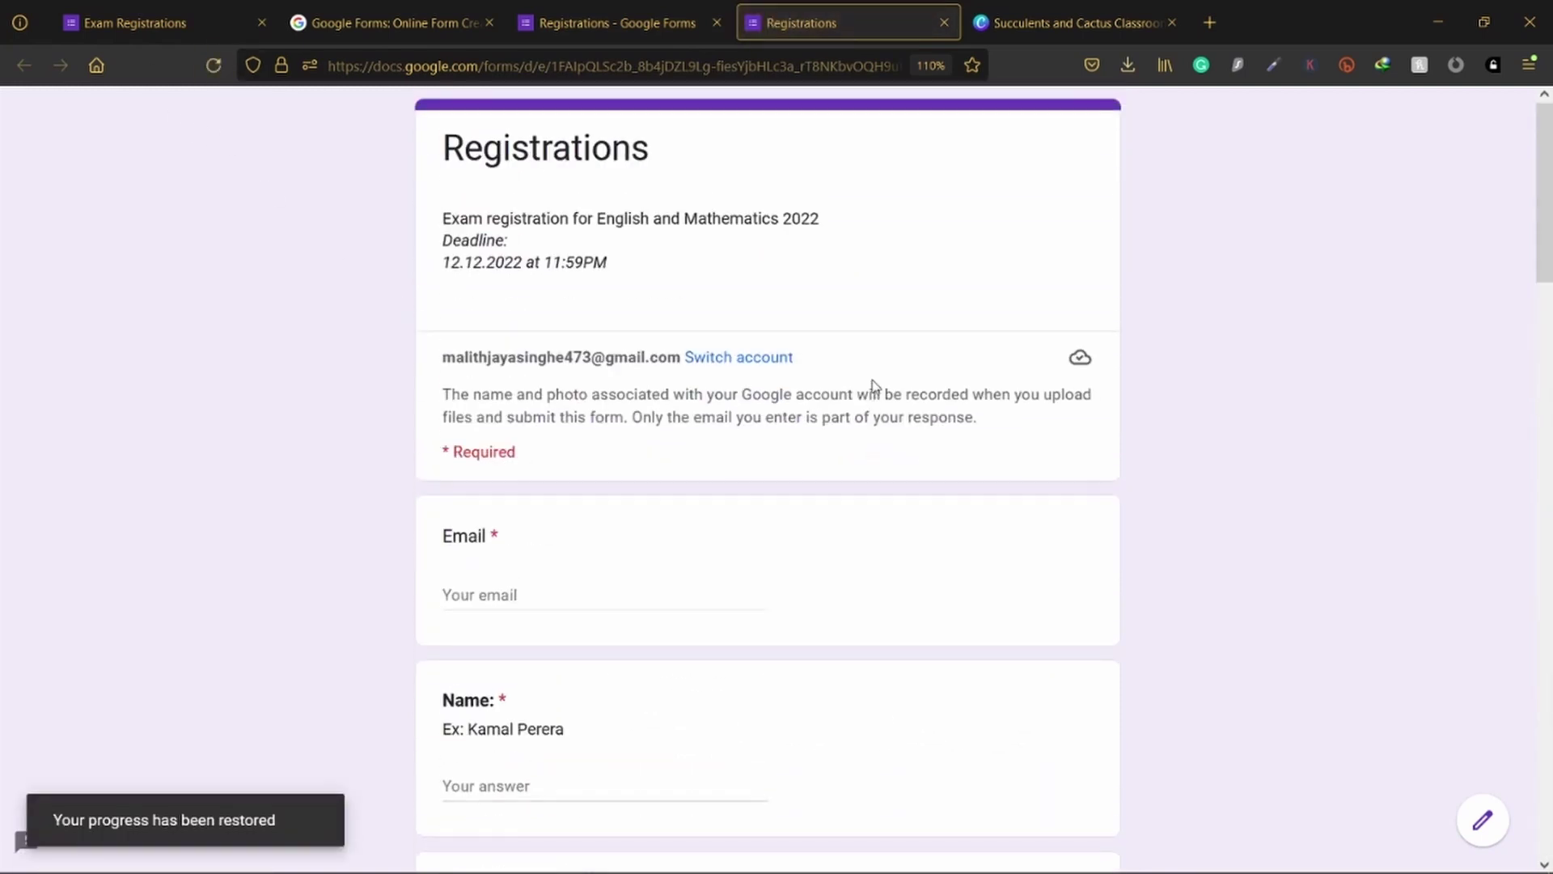
scroll(865, 400, down, 5)
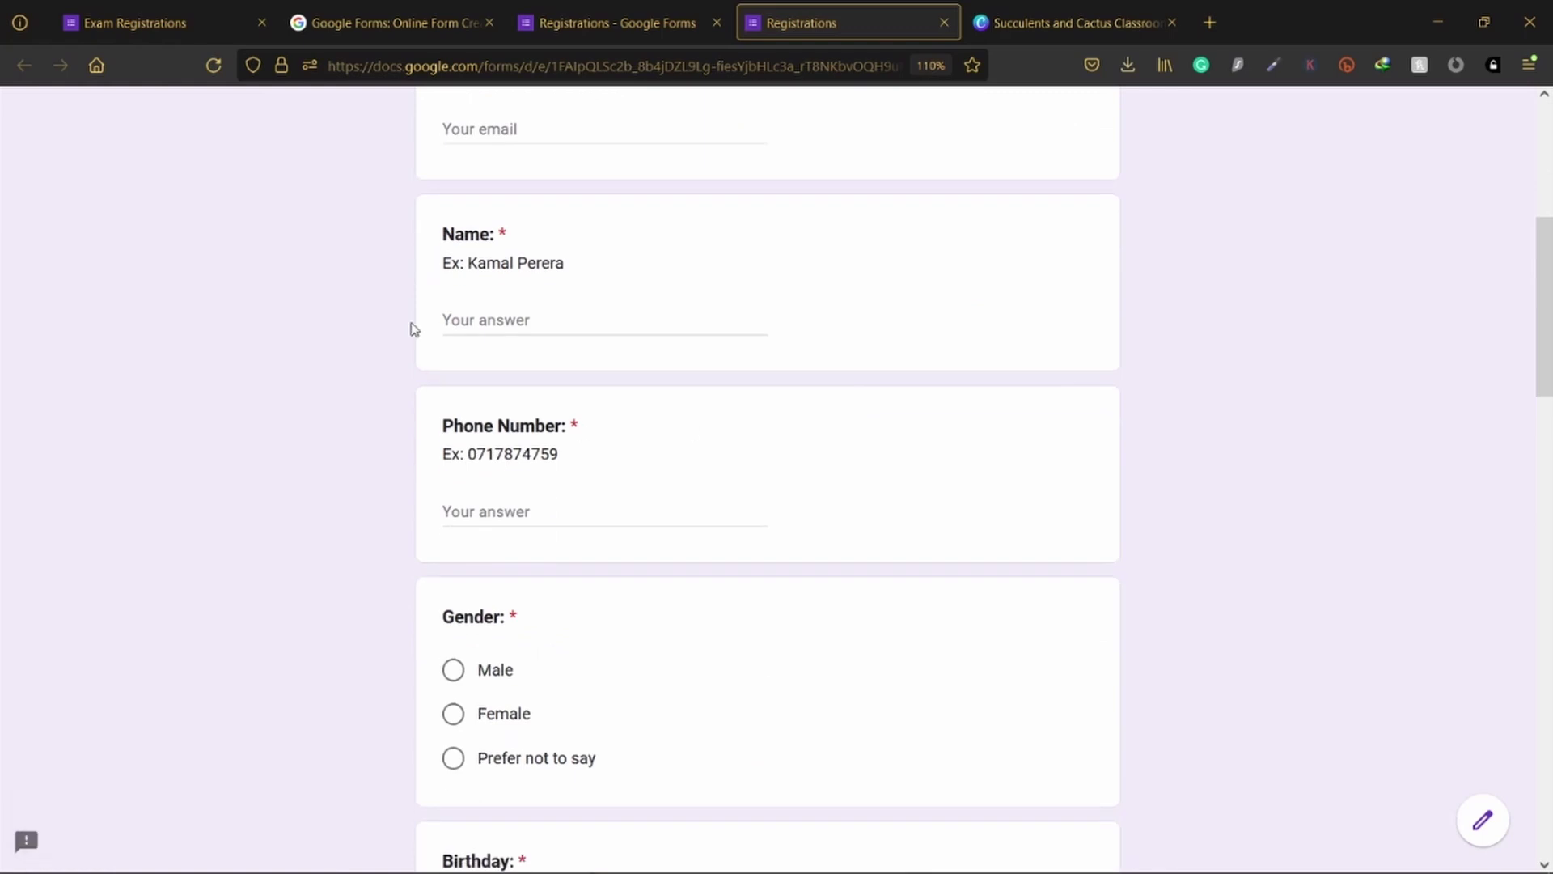
scroll(474, 283, down, 10)
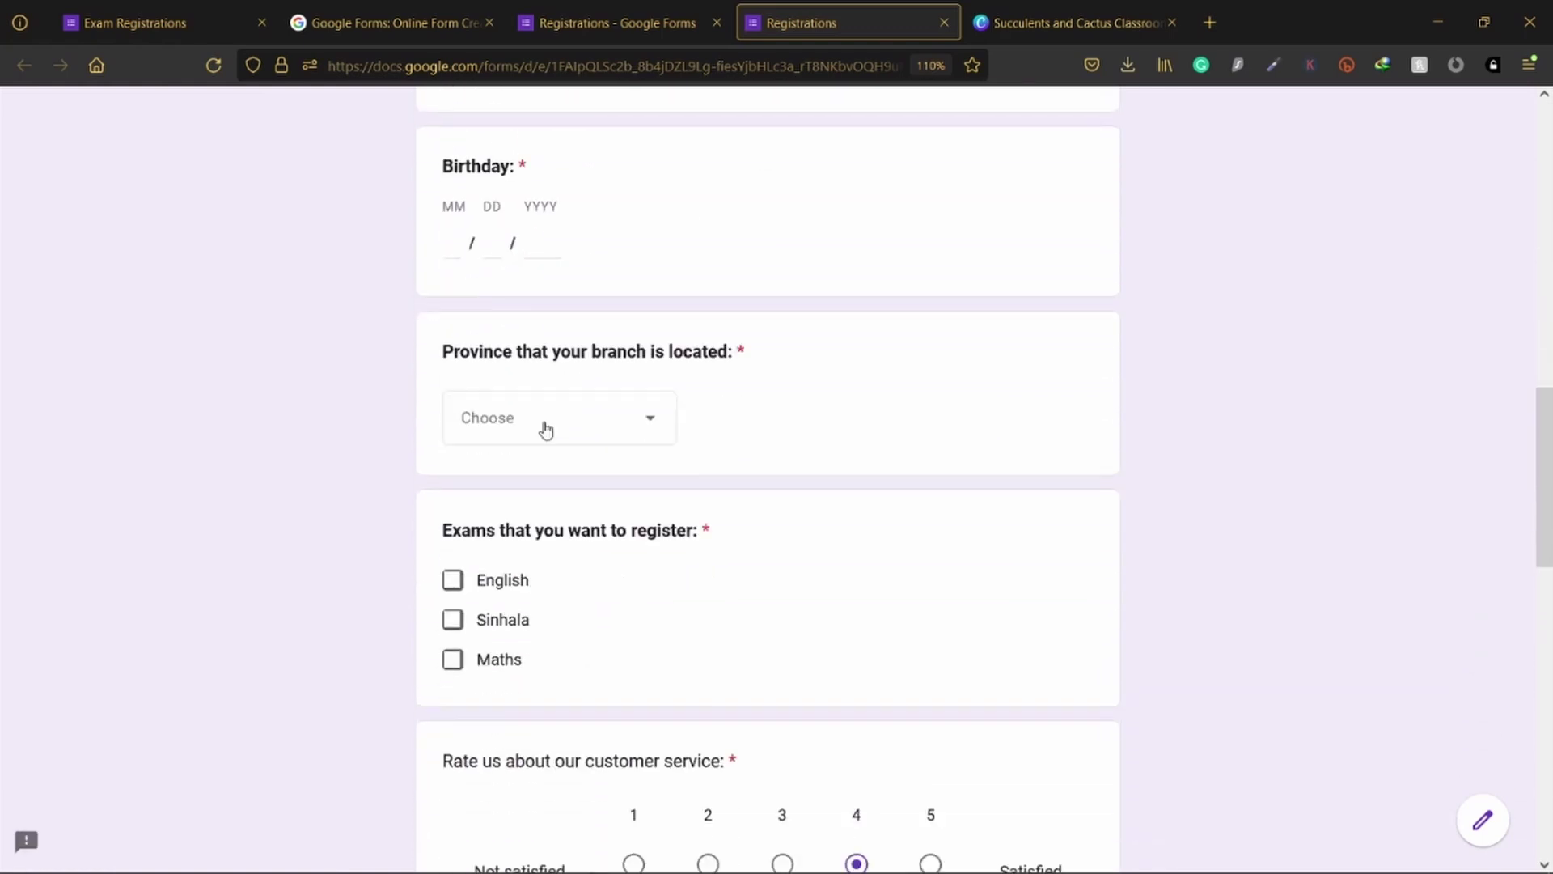
scroll(551, 426, down, 10)
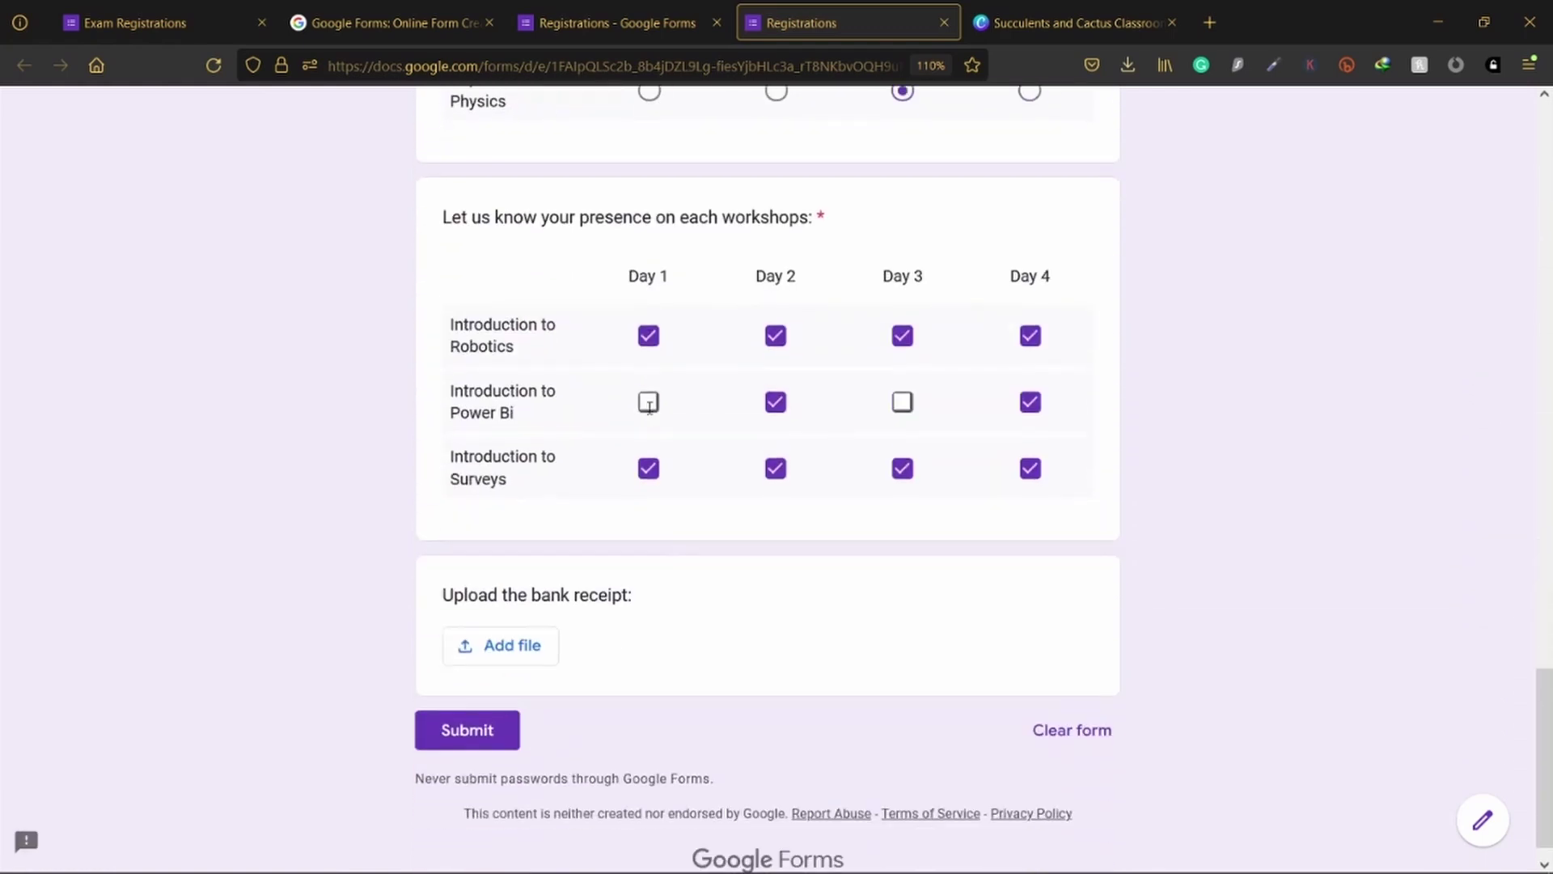
scroll(694, 634, up, 20)
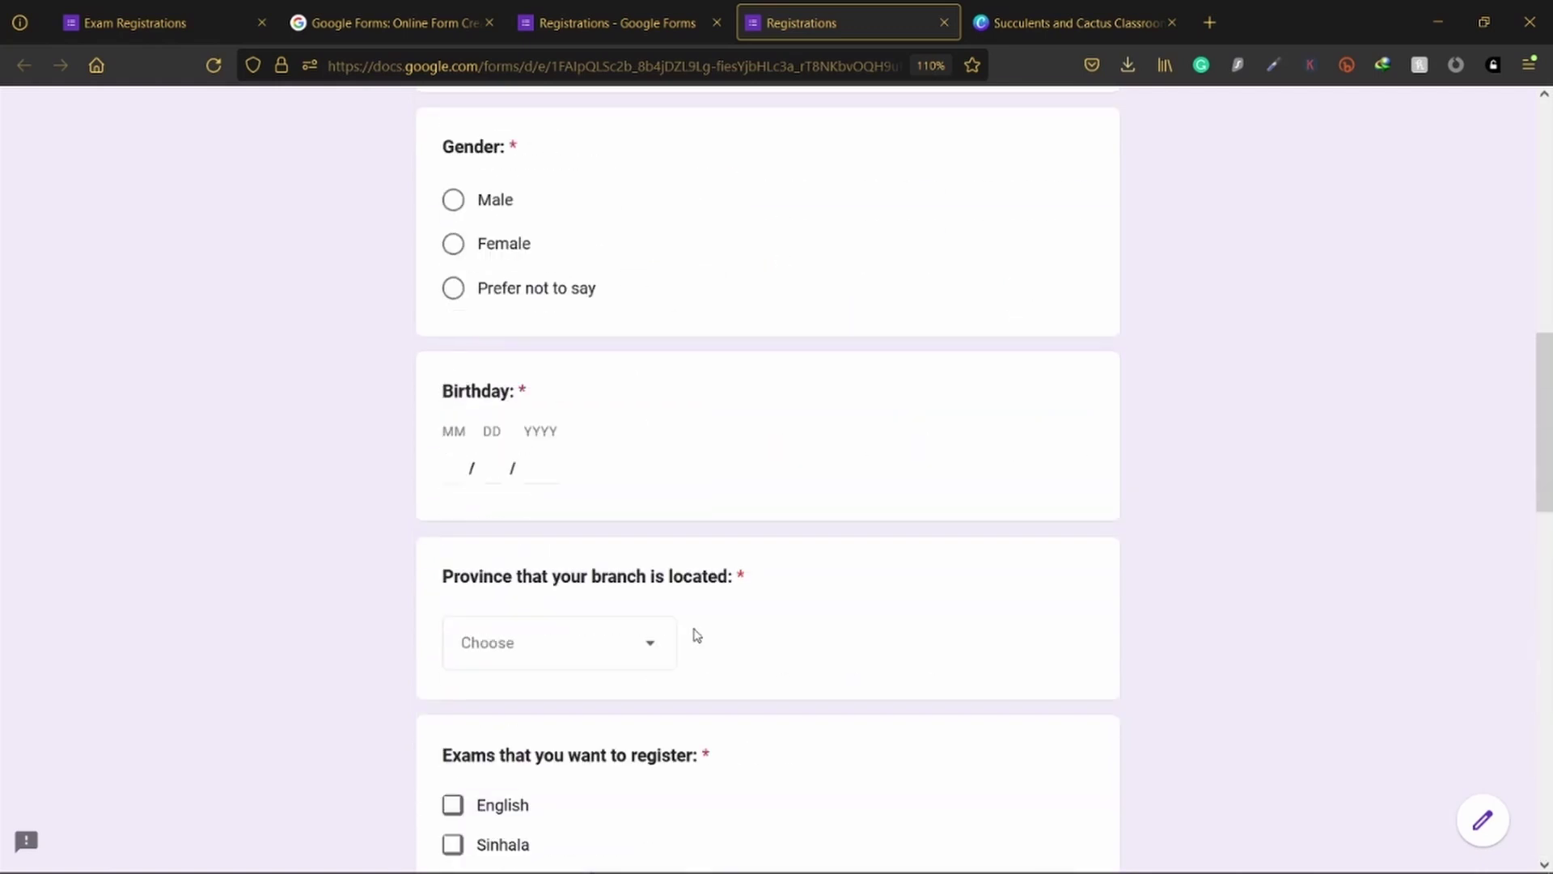
scroll(693, 629, up, 4)
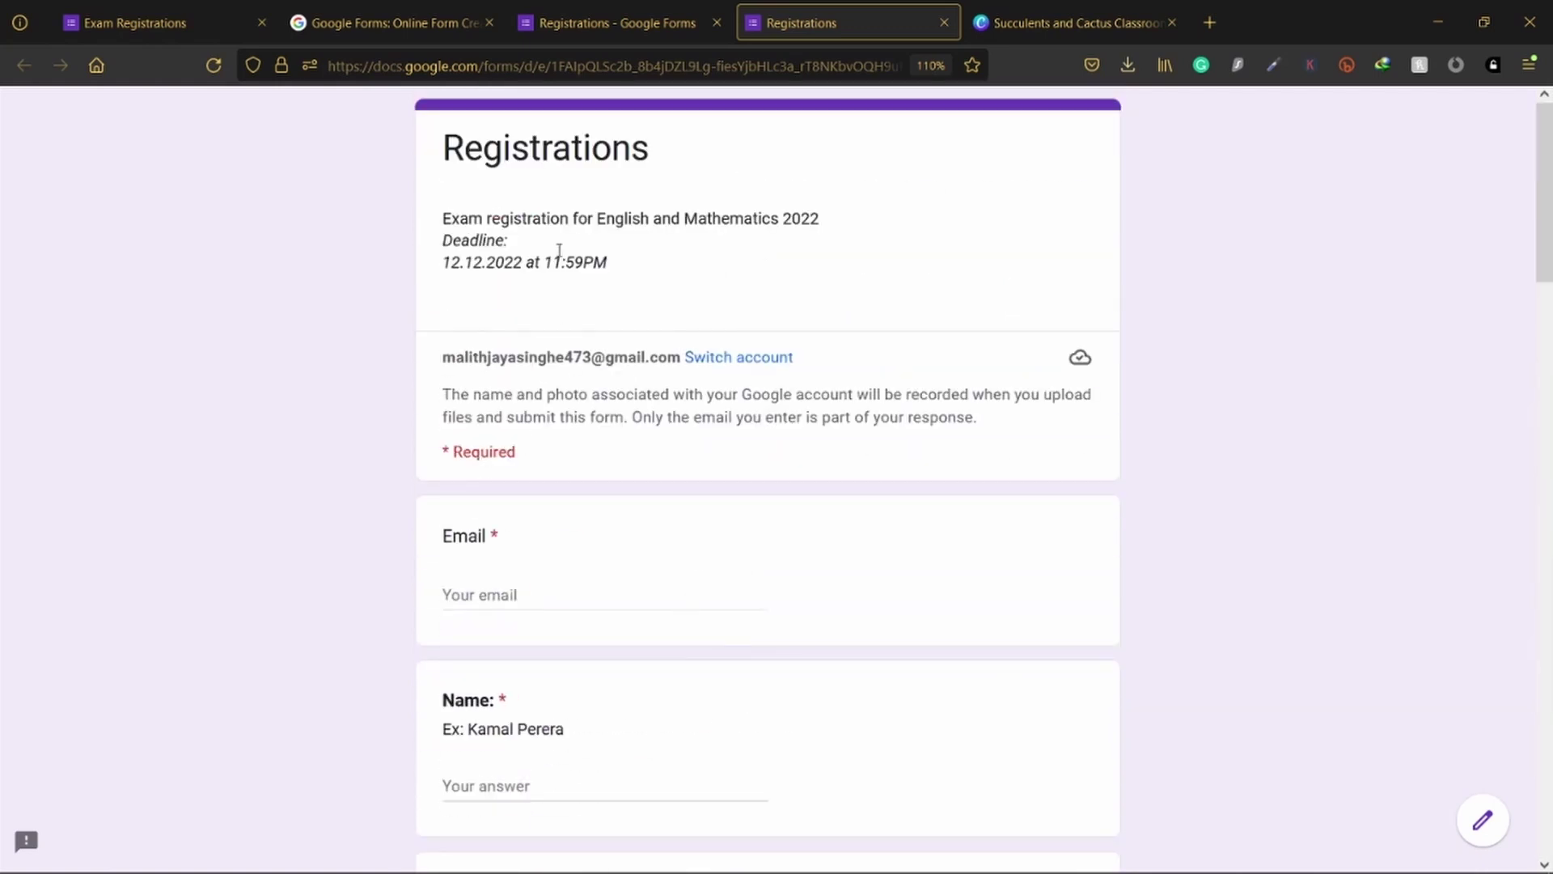
click(631, 24)
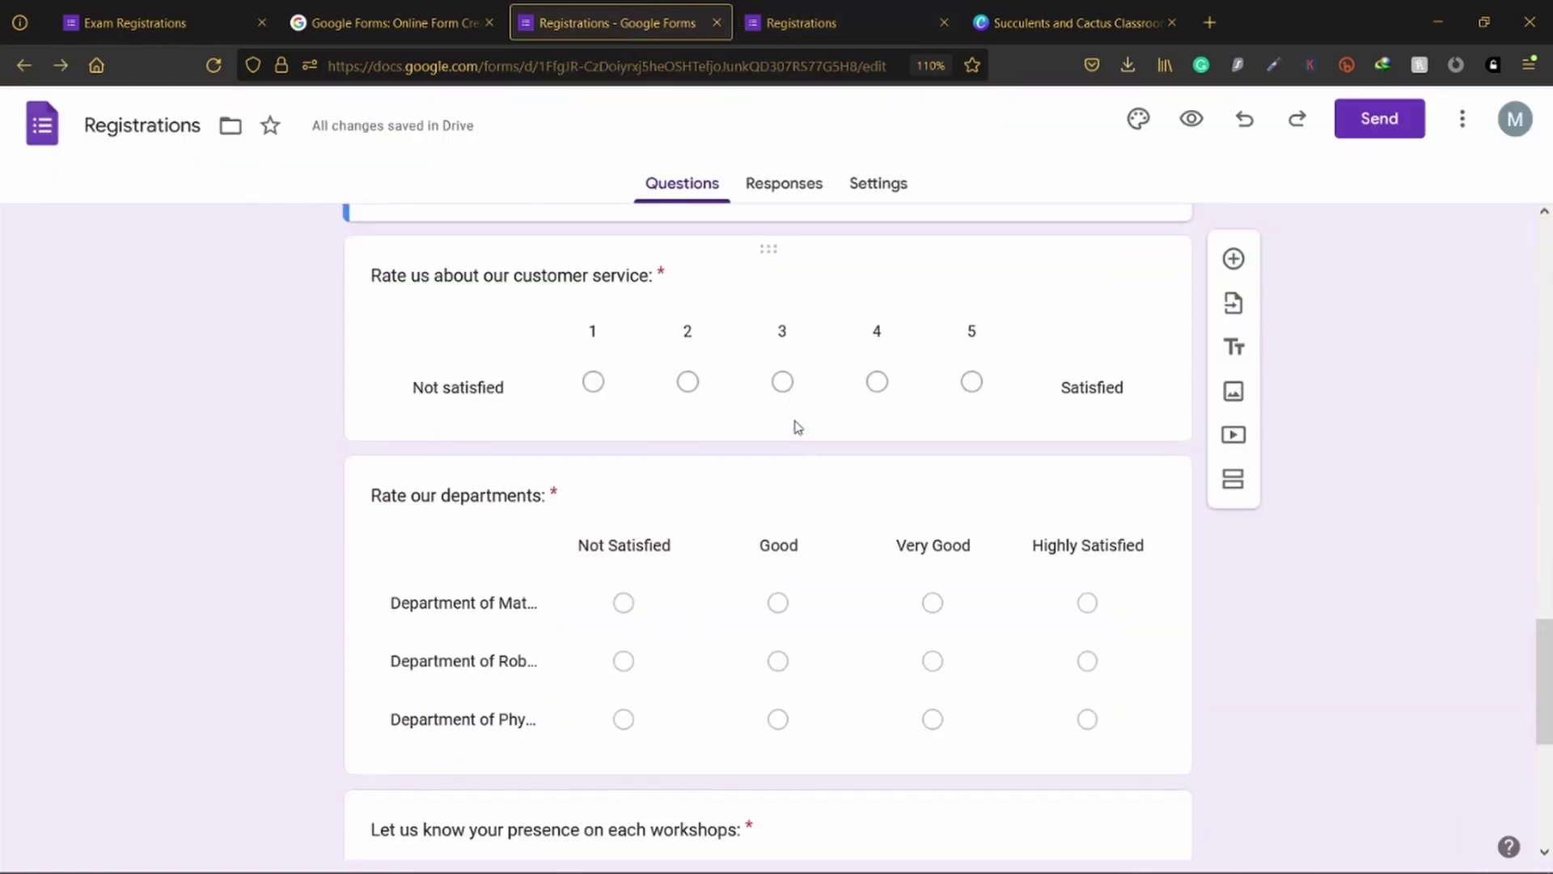
Step: Scroll to the workshop attendance checkbox grid and open it for editing
scroll(796, 412, up, 20)
scroll(816, 395, down, 15)
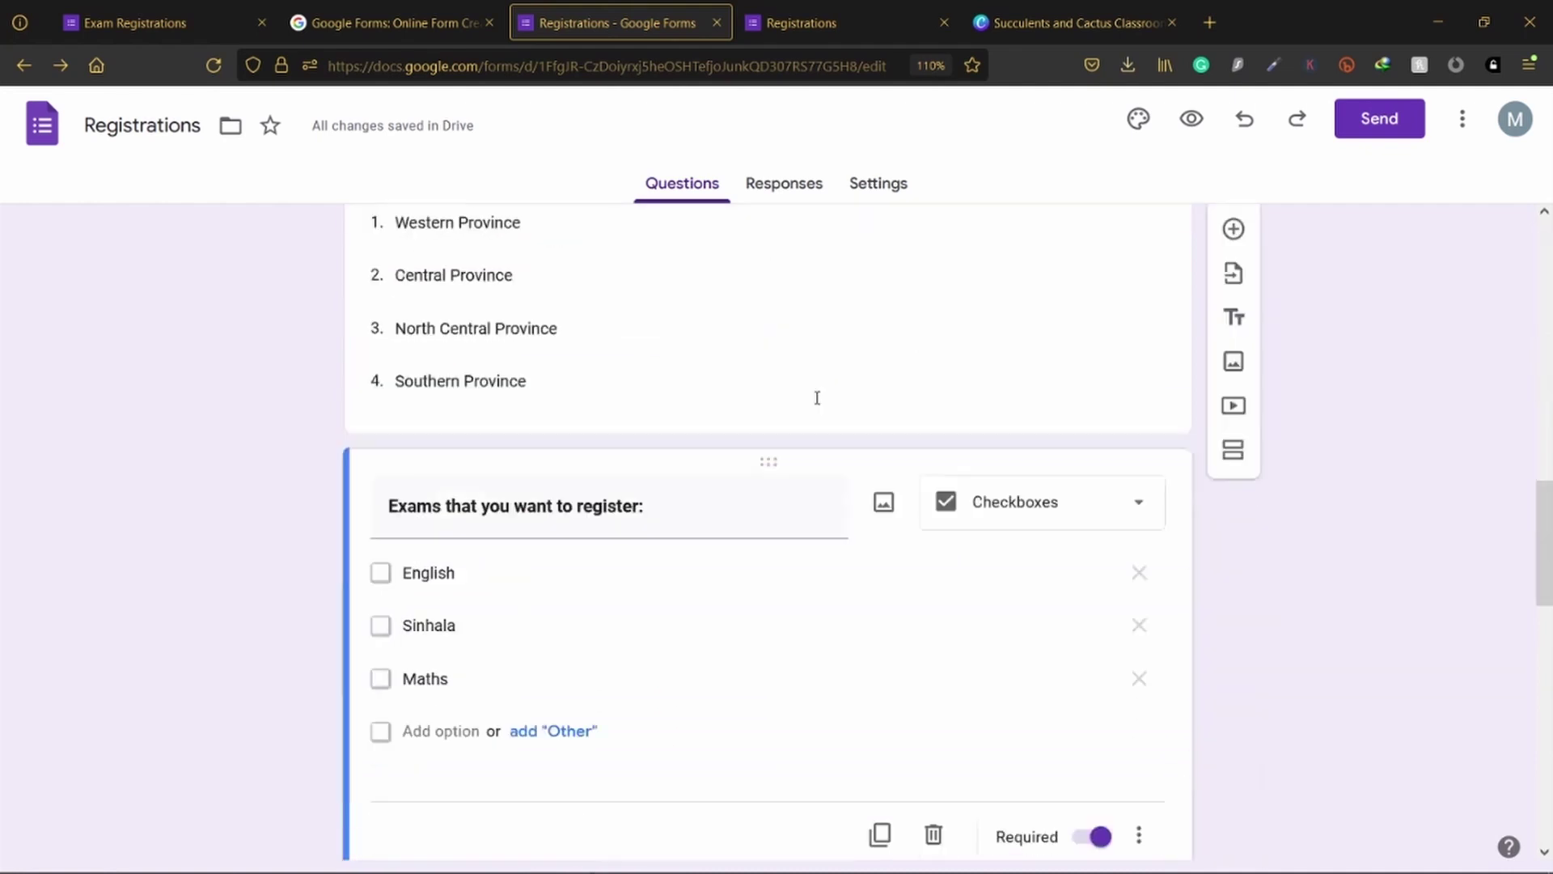
scroll(817, 397, down, 10)
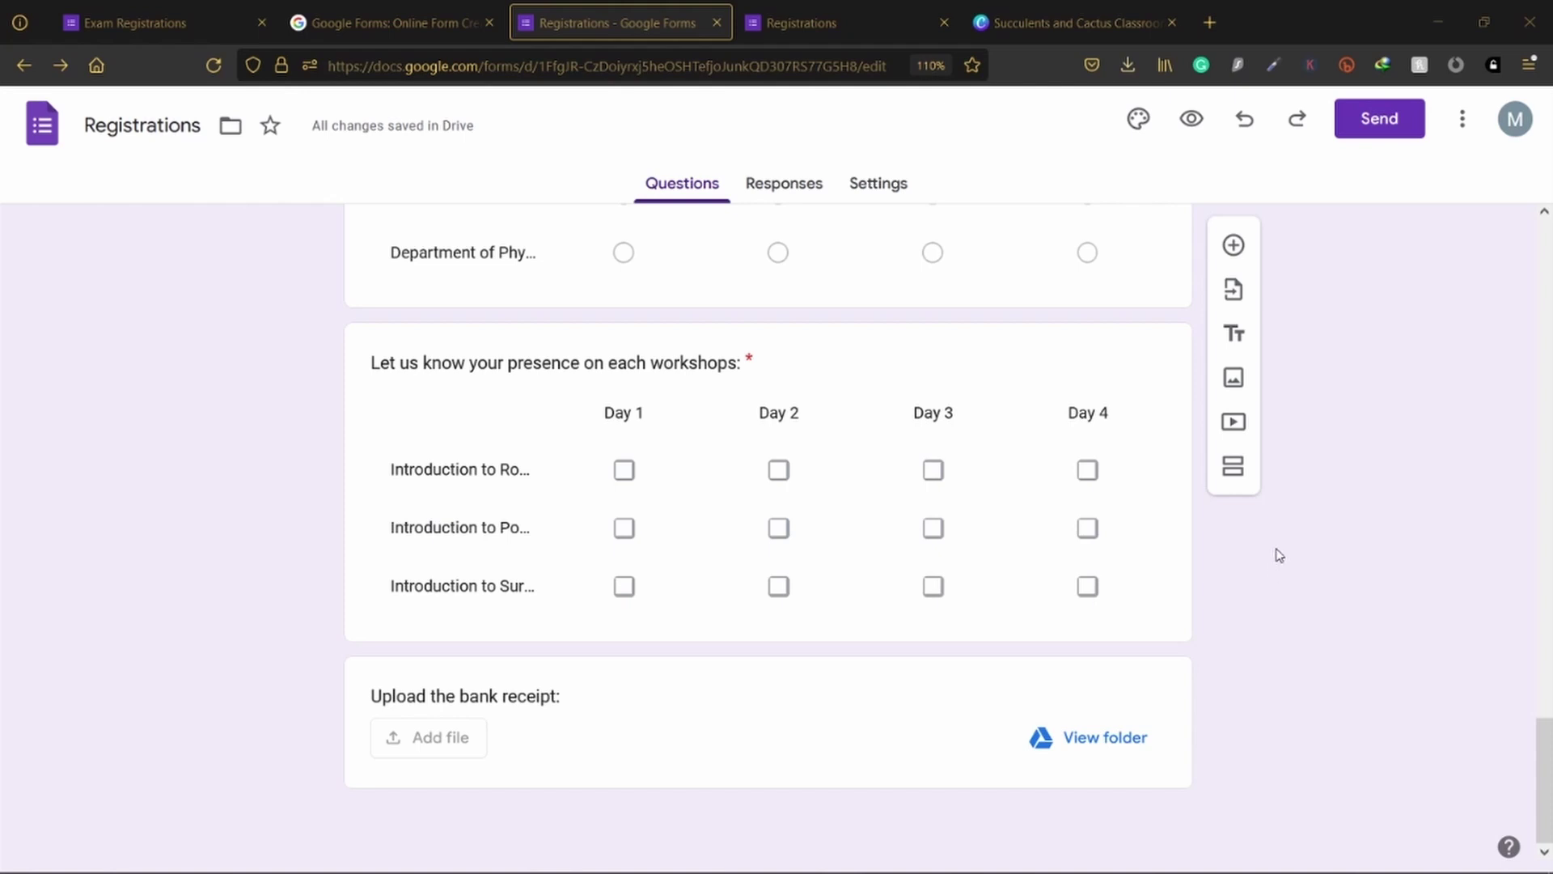
scroll(1277, 553, up, 8)
scroll(1277, 553, down, 8)
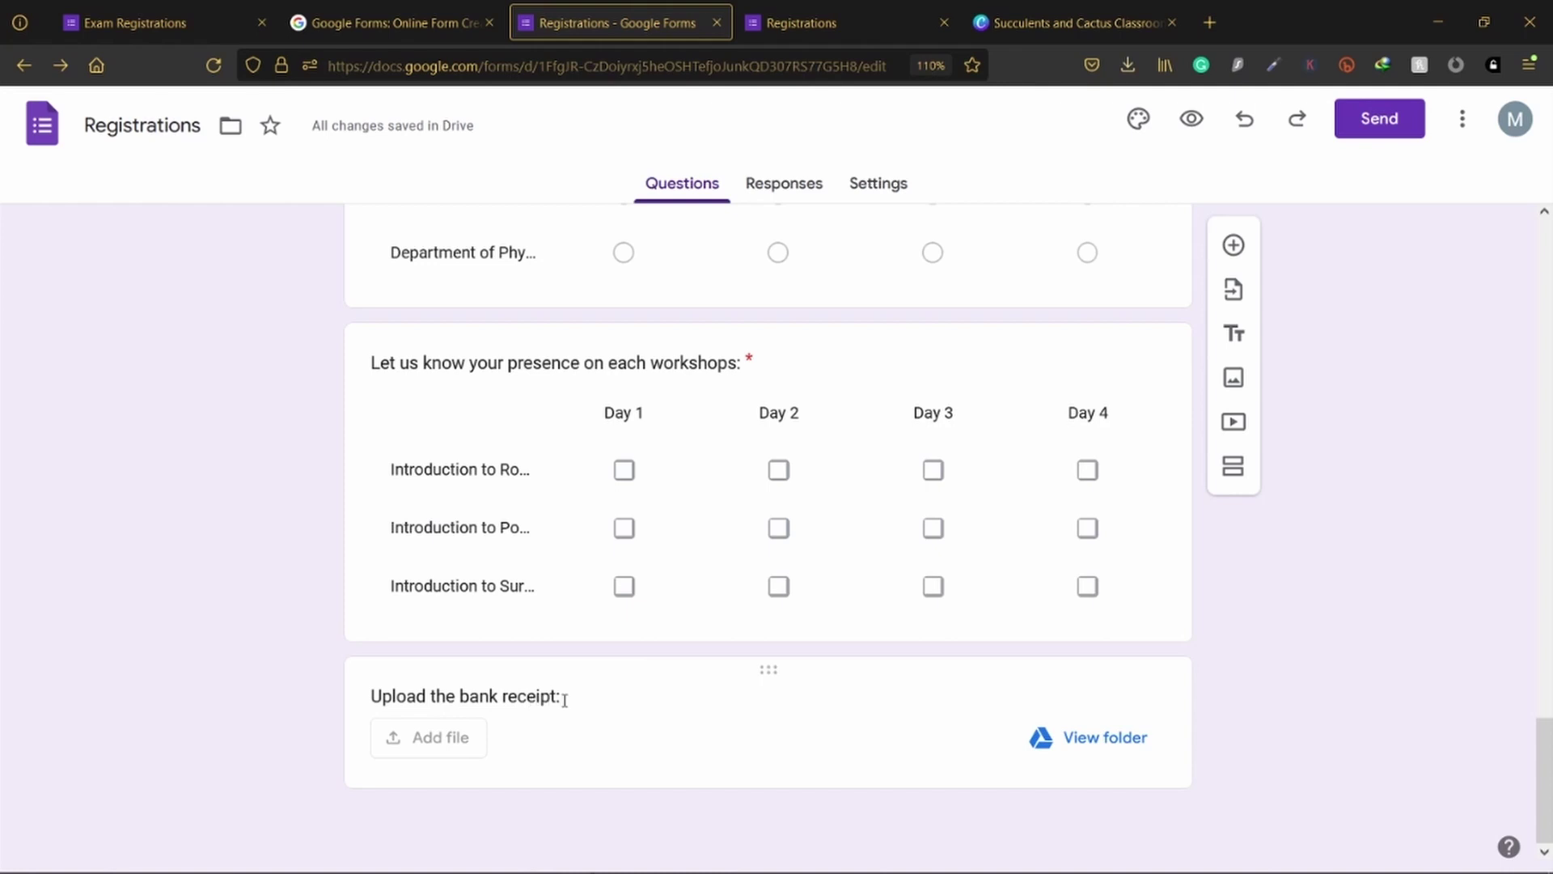
click(979, 345)
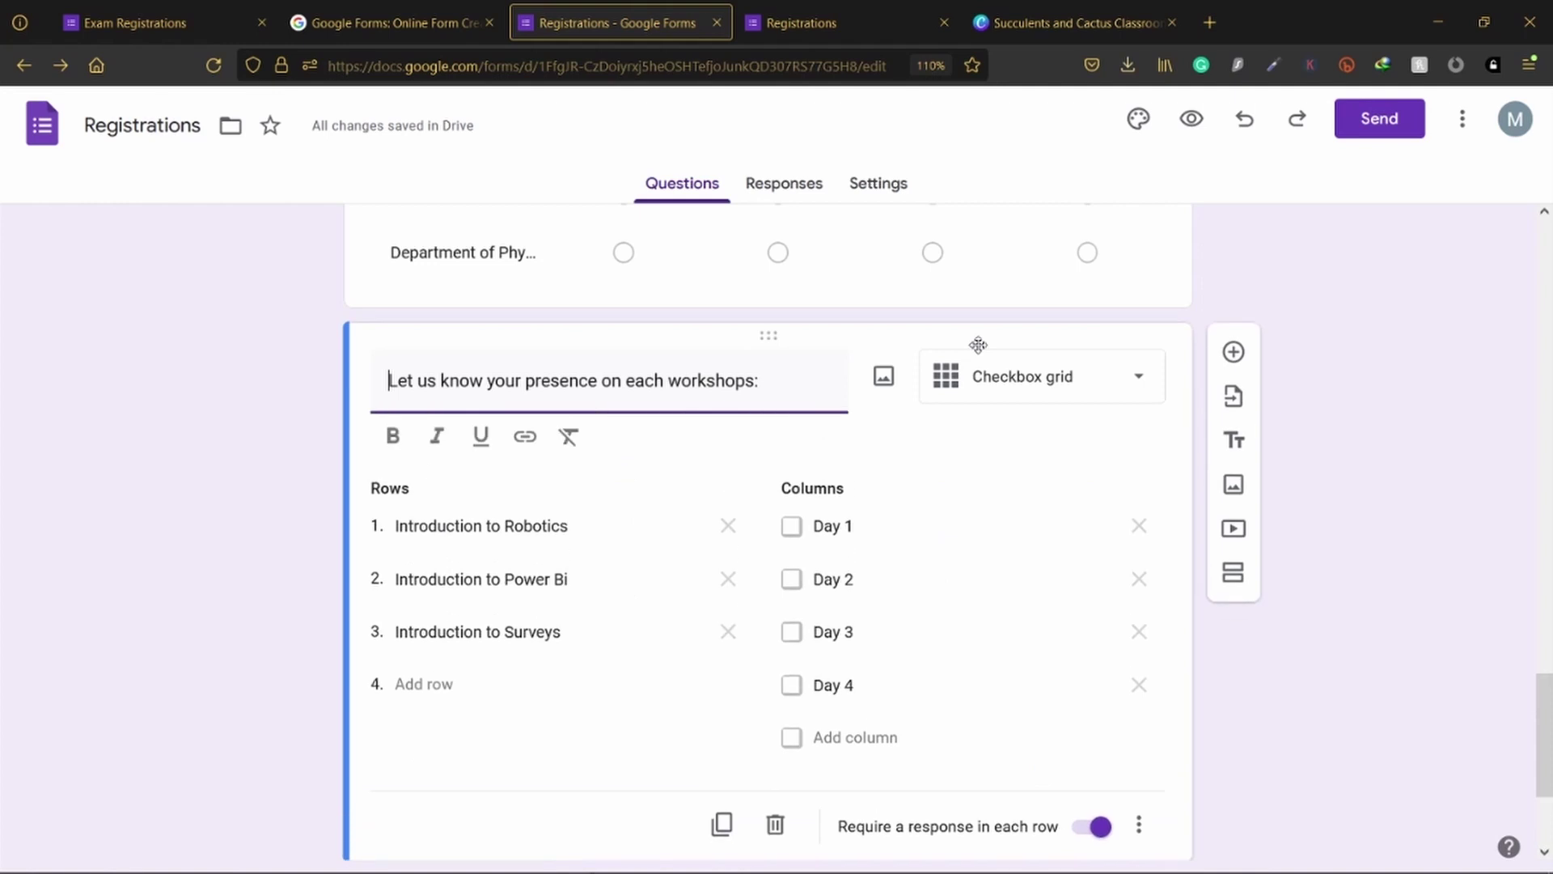
scroll(1035, 582, down, 3)
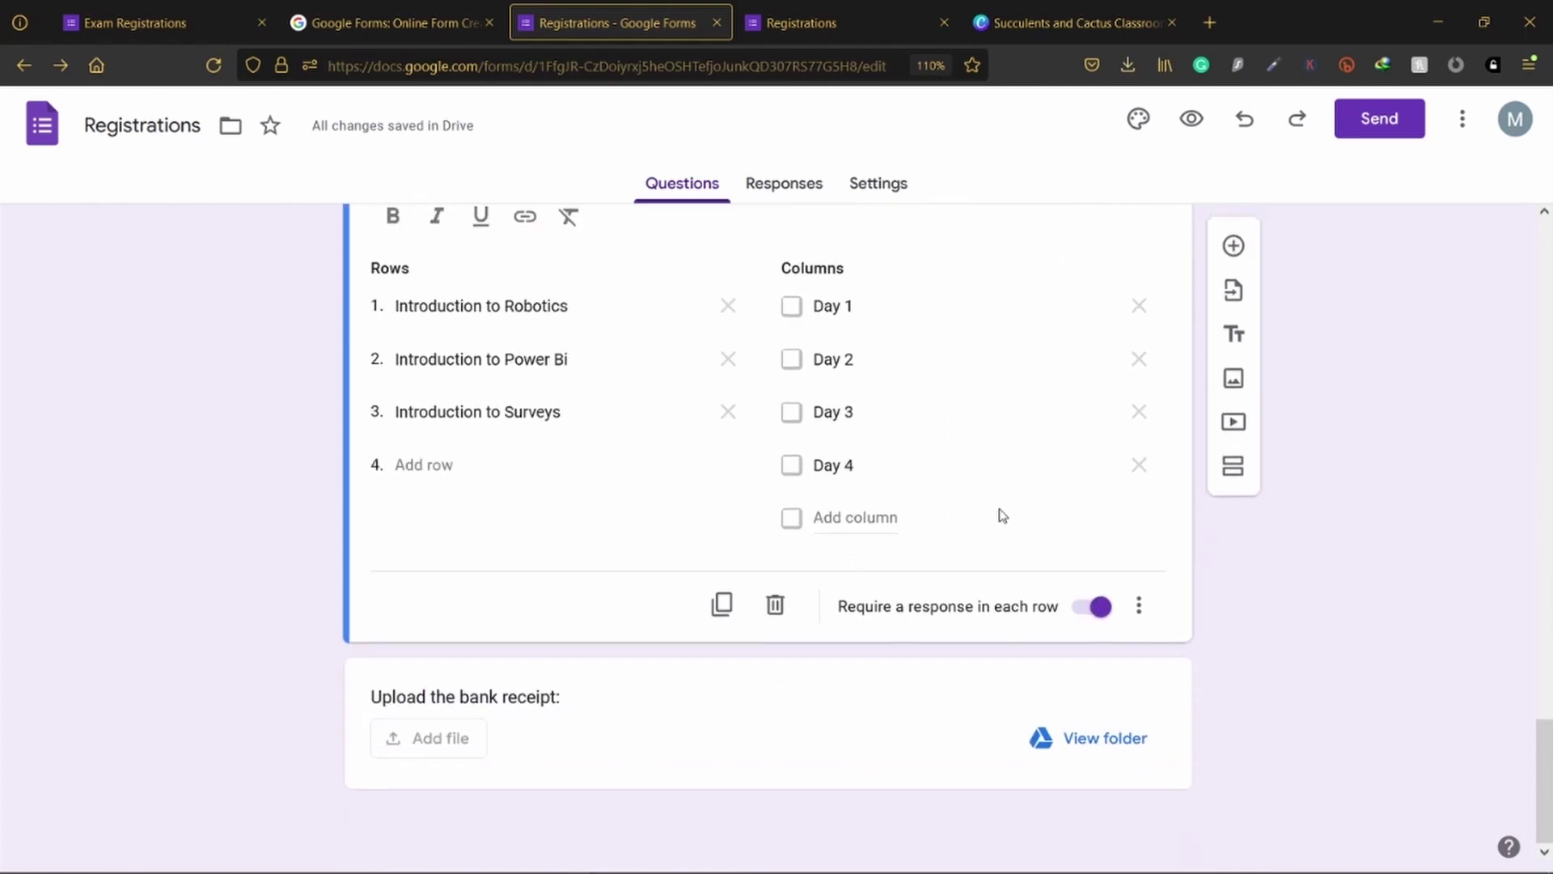
scroll(1043, 469, up, 2)
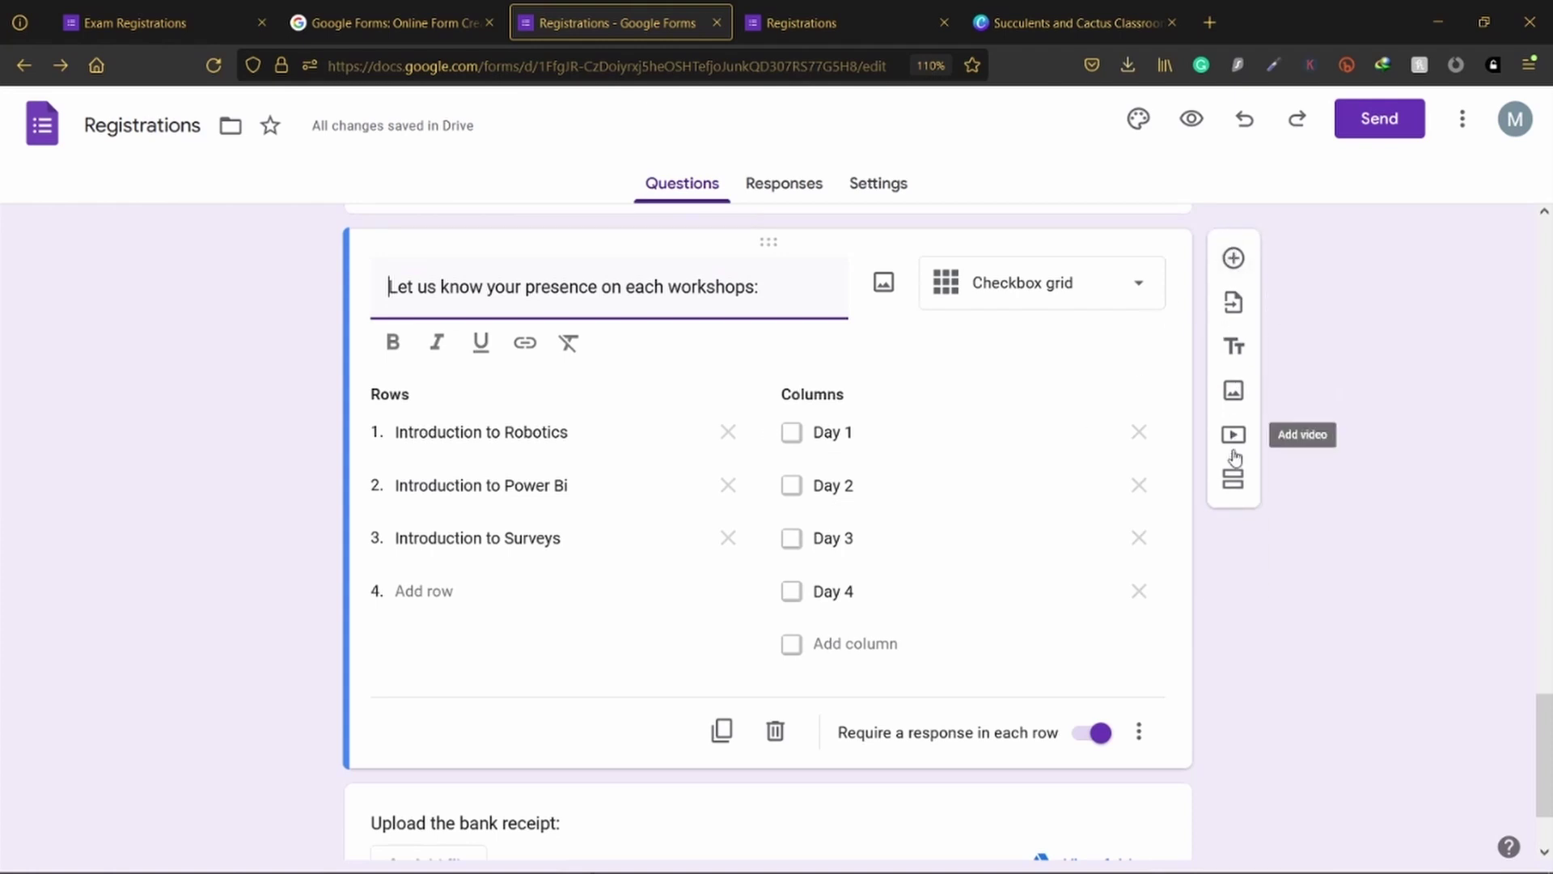
Step: Insert a new section after the workshops grid titled 'Upload your bank receipt' in bold
click(1234, 480)
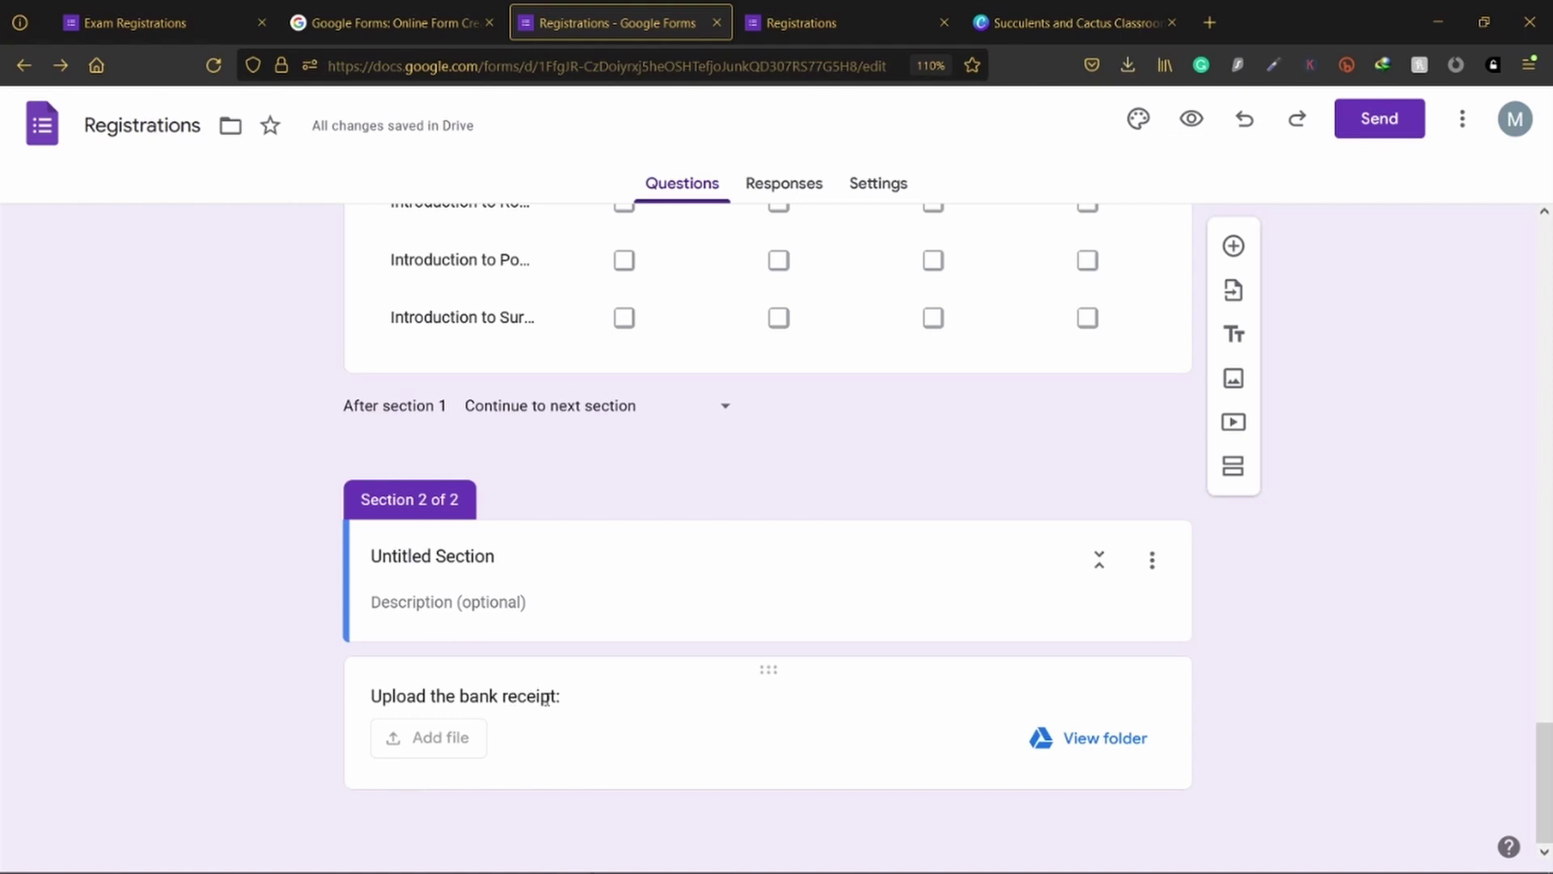
click(463, 564)
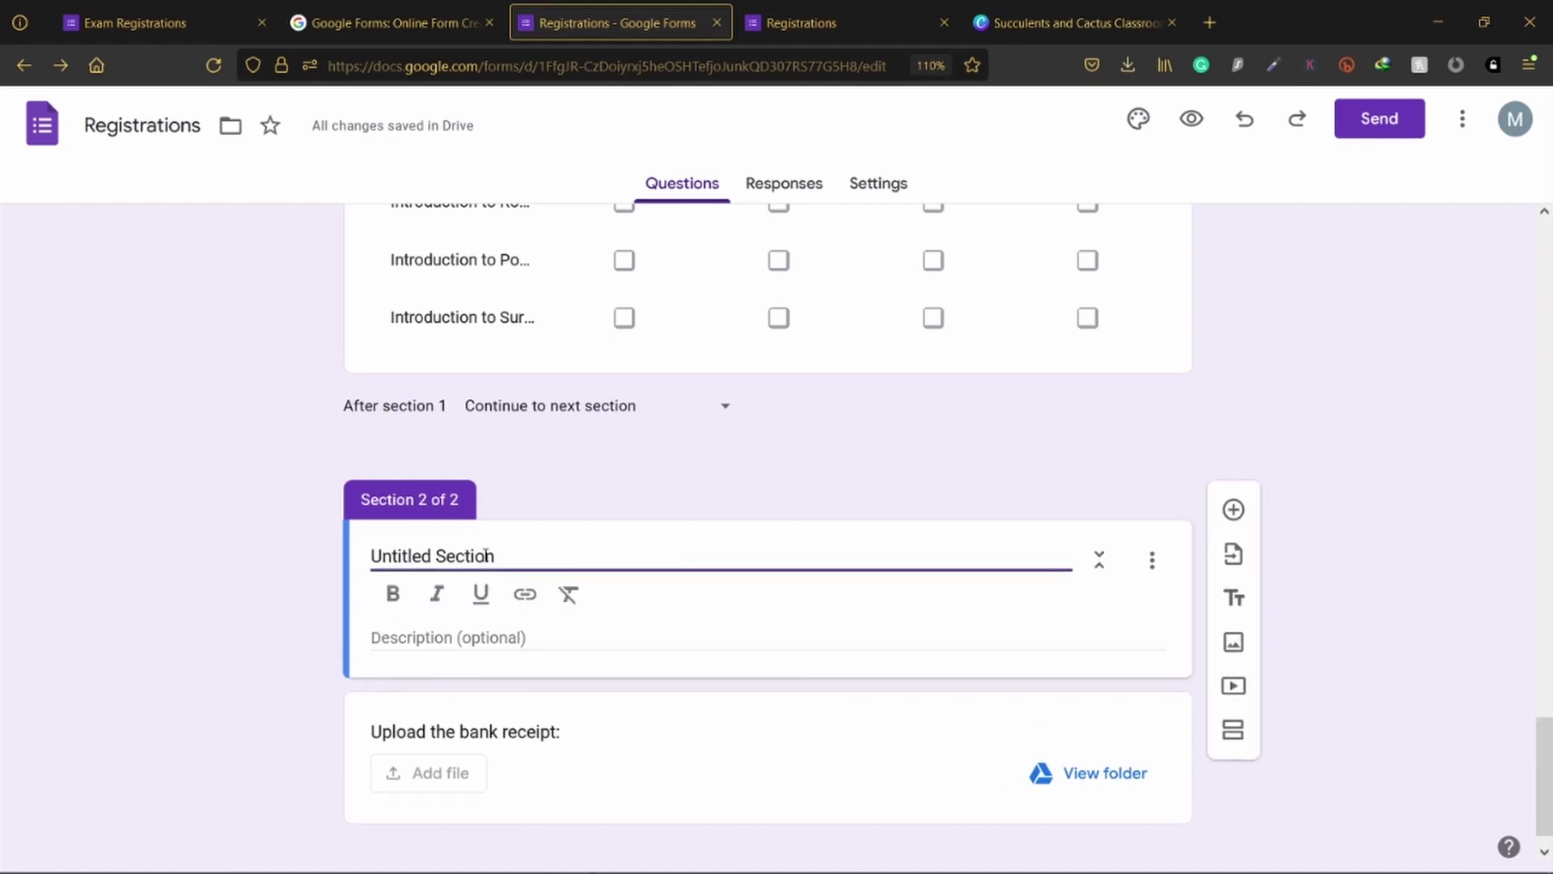
key(ctrl+a)
text(U)
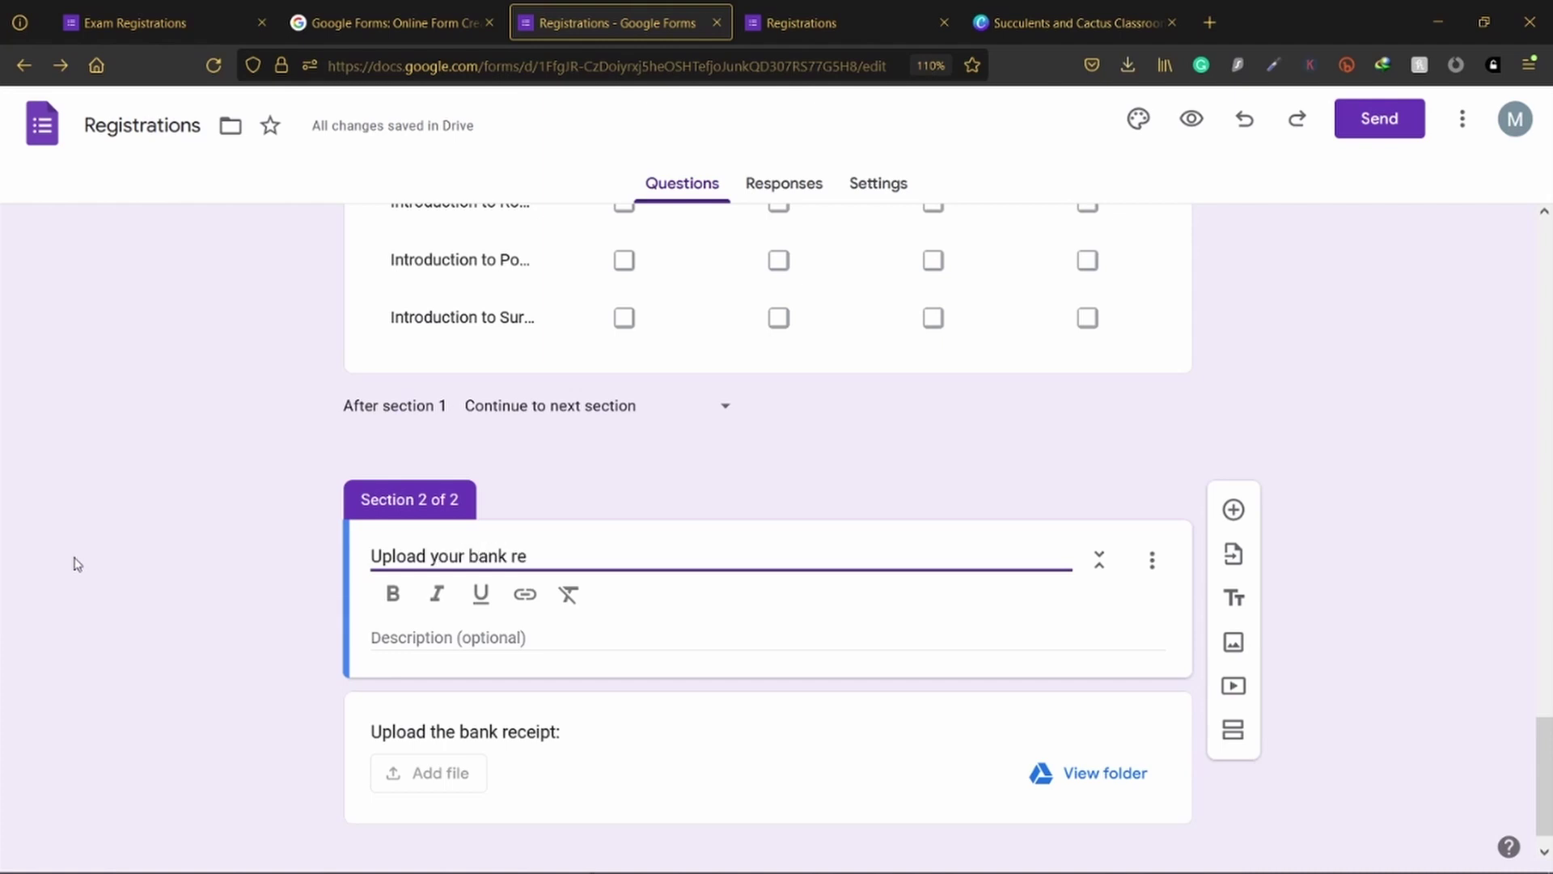
key(BackSpace)
key(BackSpace)
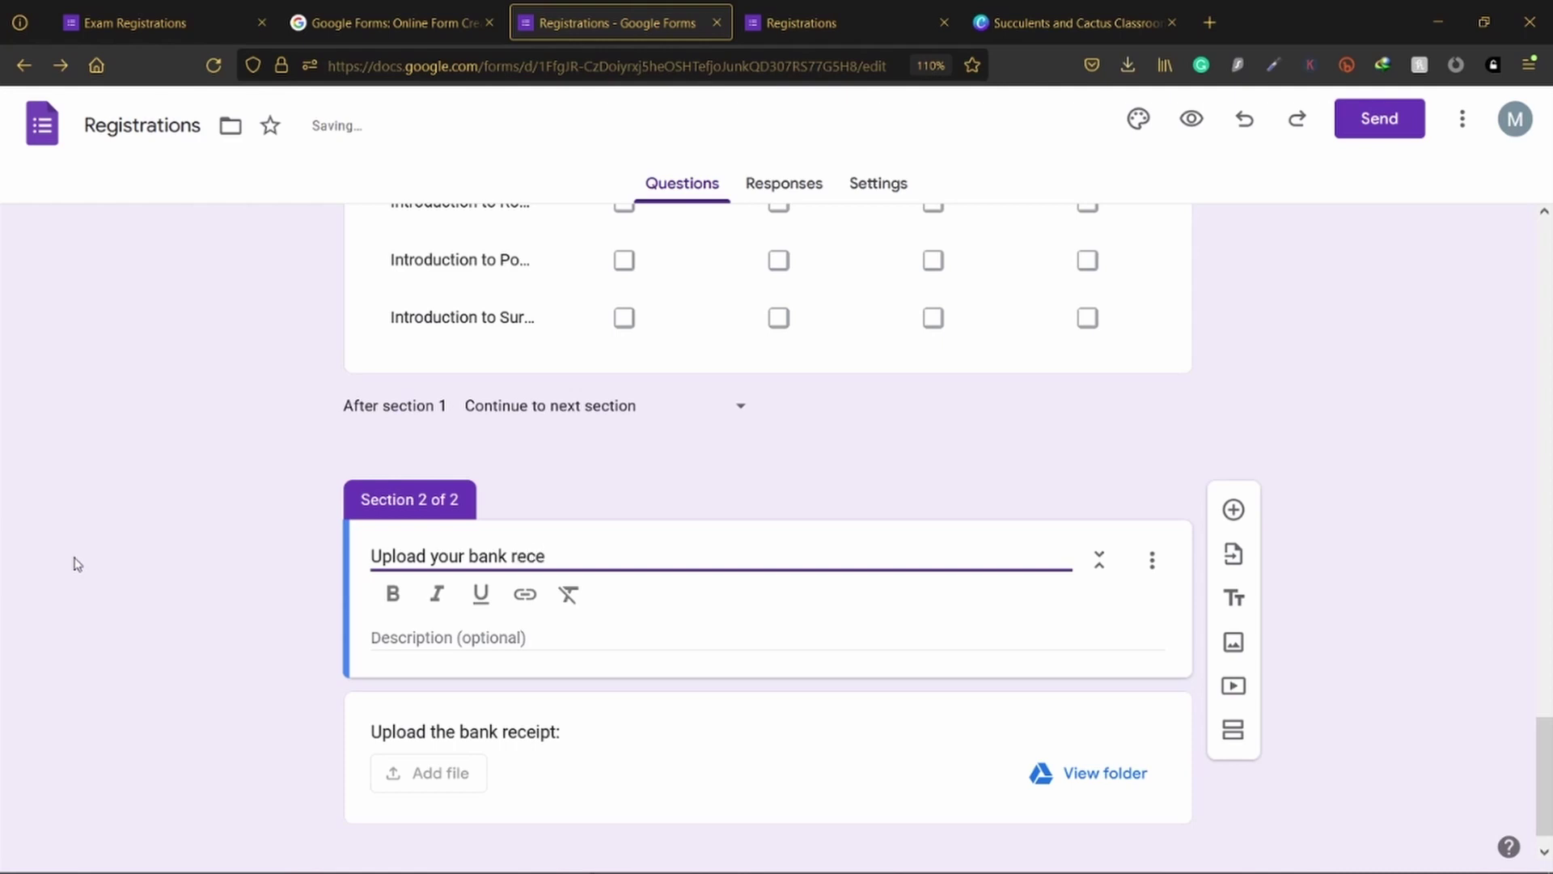
text(t)
key(ctrl+a)
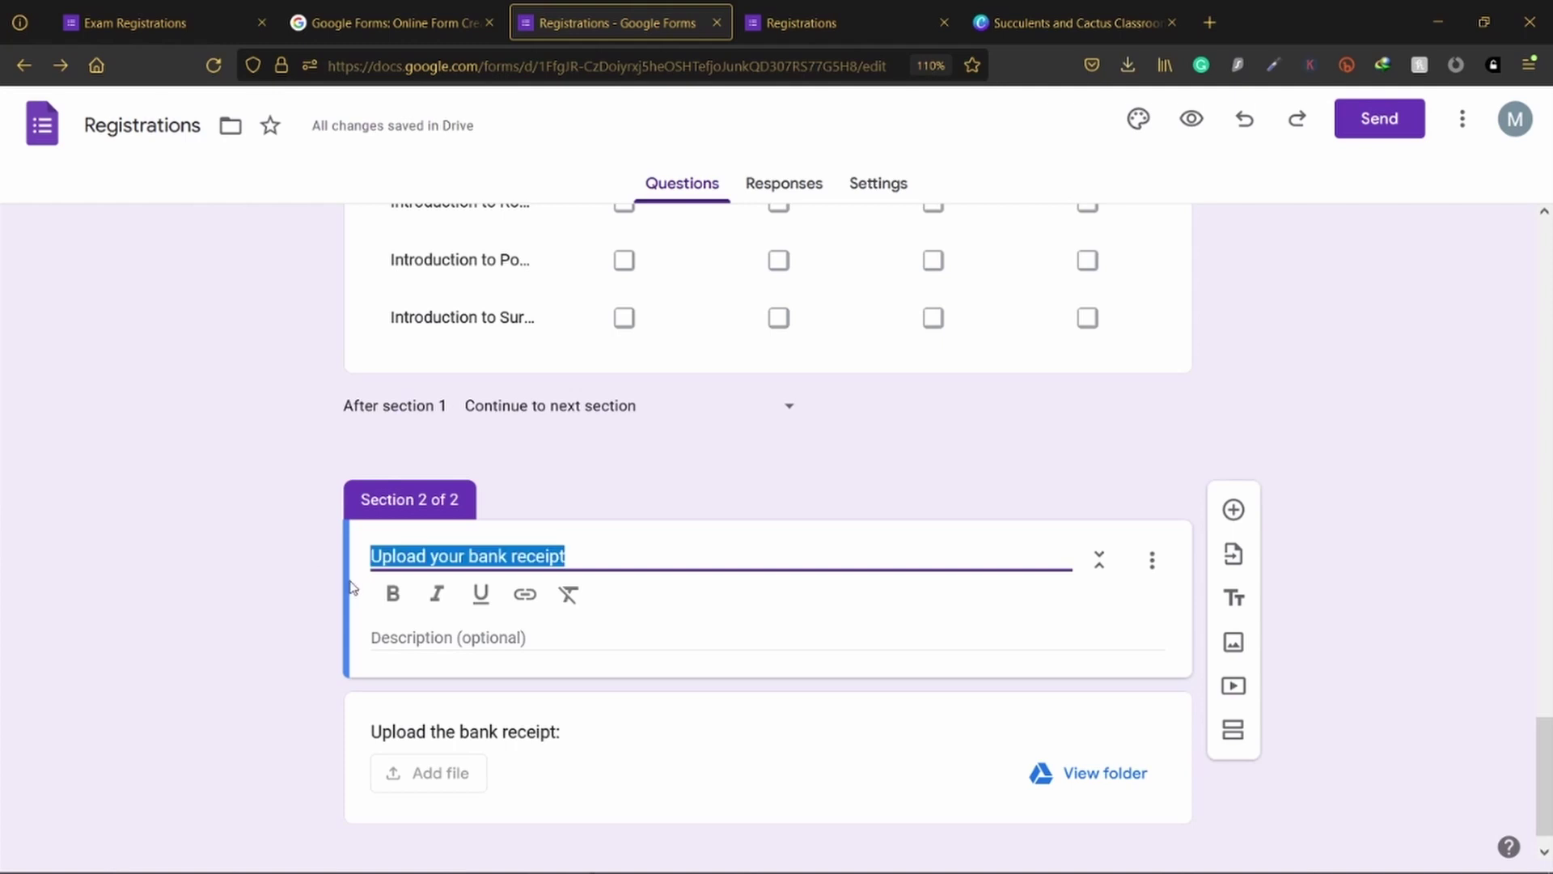
click(392, 594)
click(159, 570)
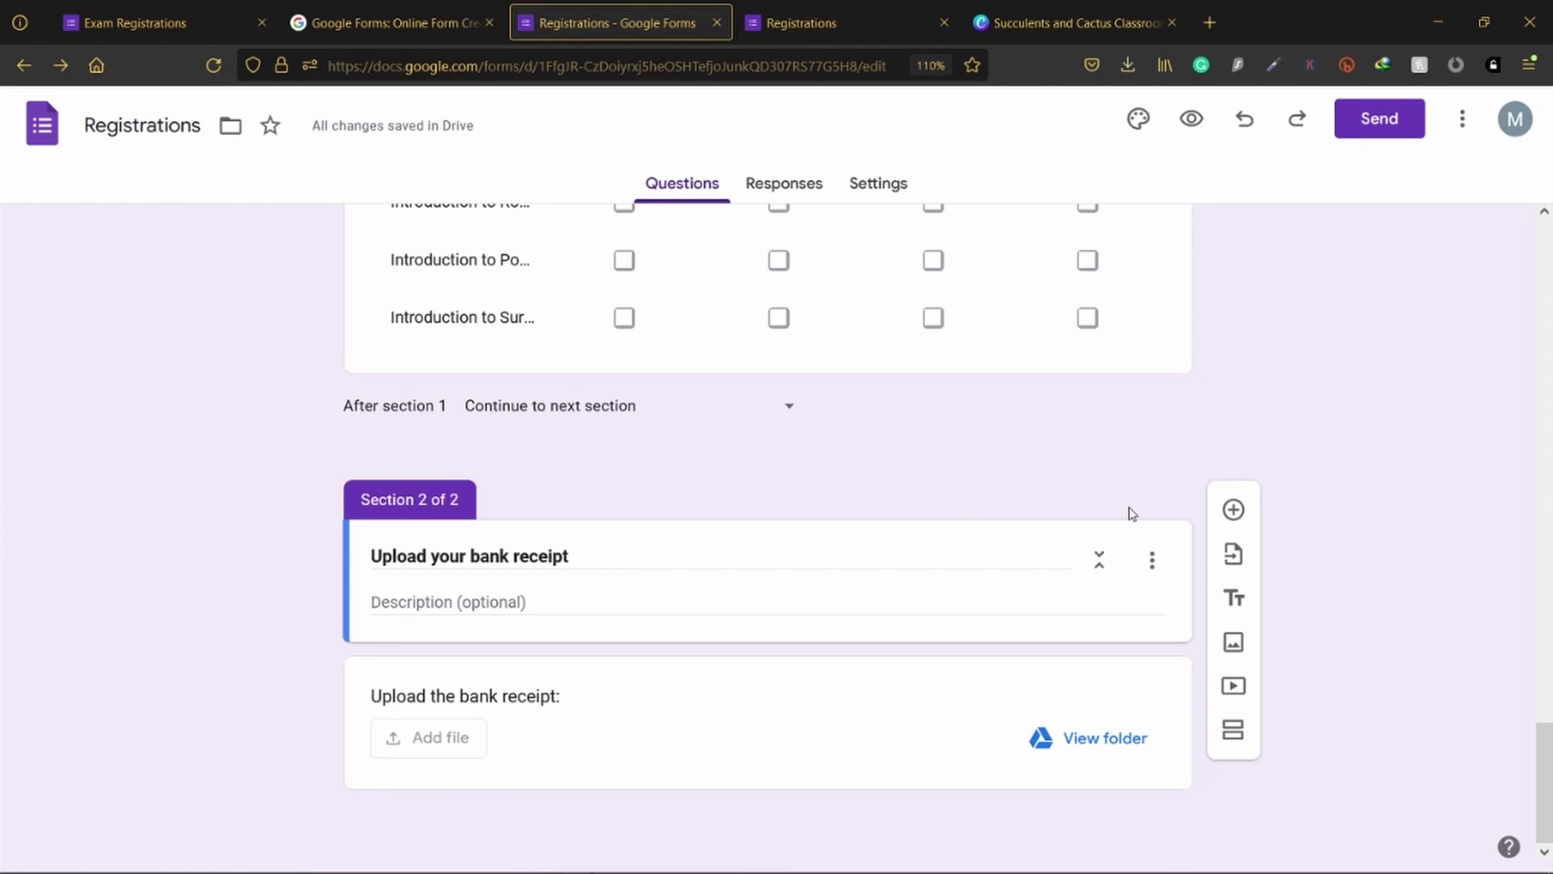
scroll(1131, 513, up, 15)
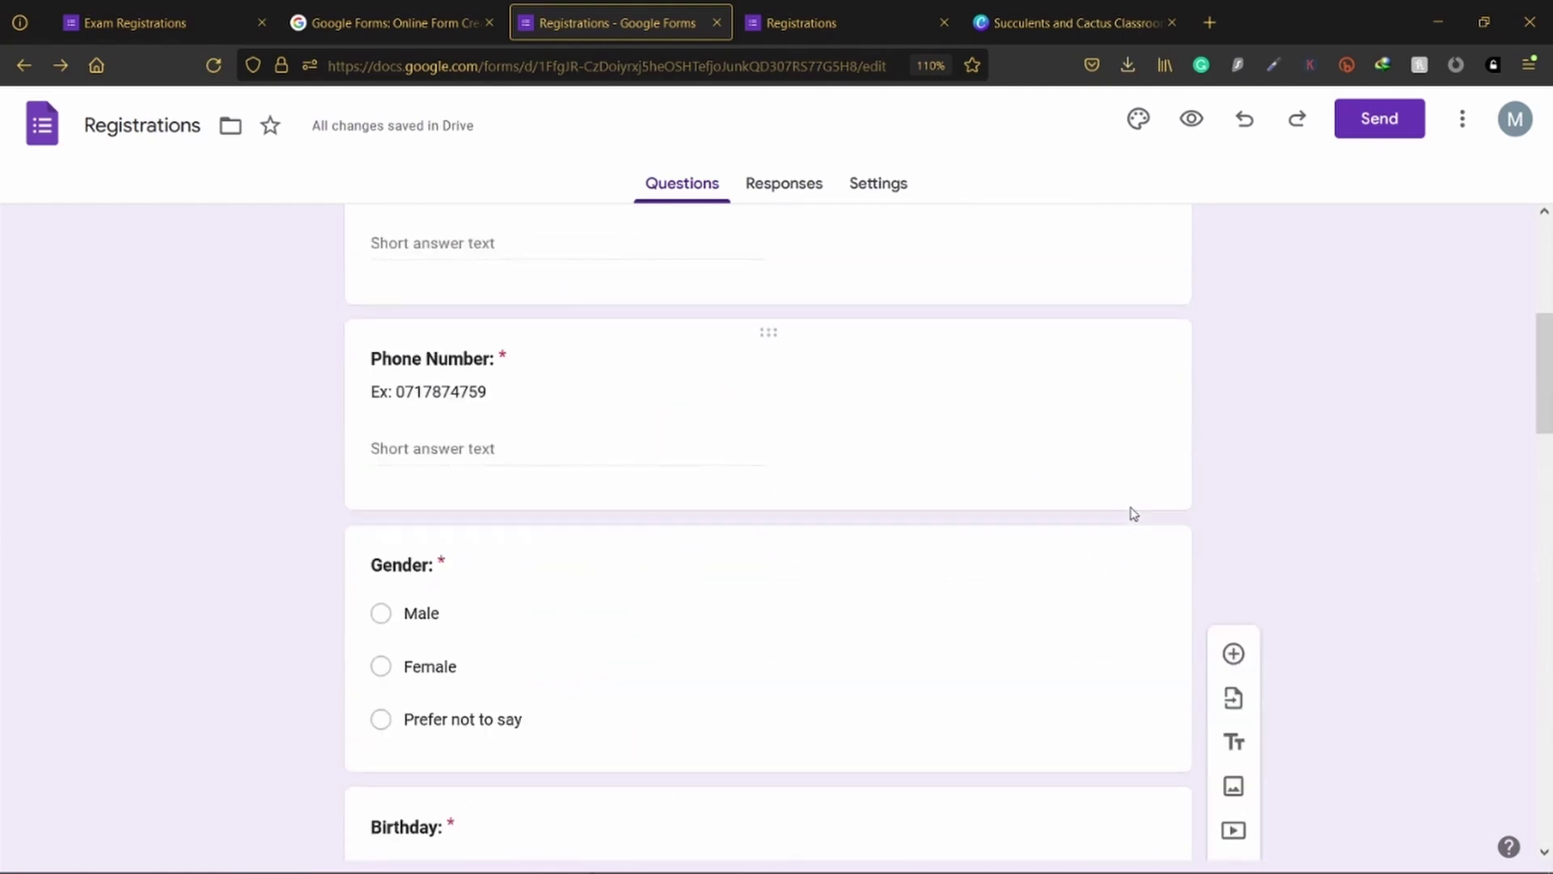
Step: Compare the live Exam Registrations form with the editor, then switch to the Canva banner design
scroll(1131, 513, up, 5)
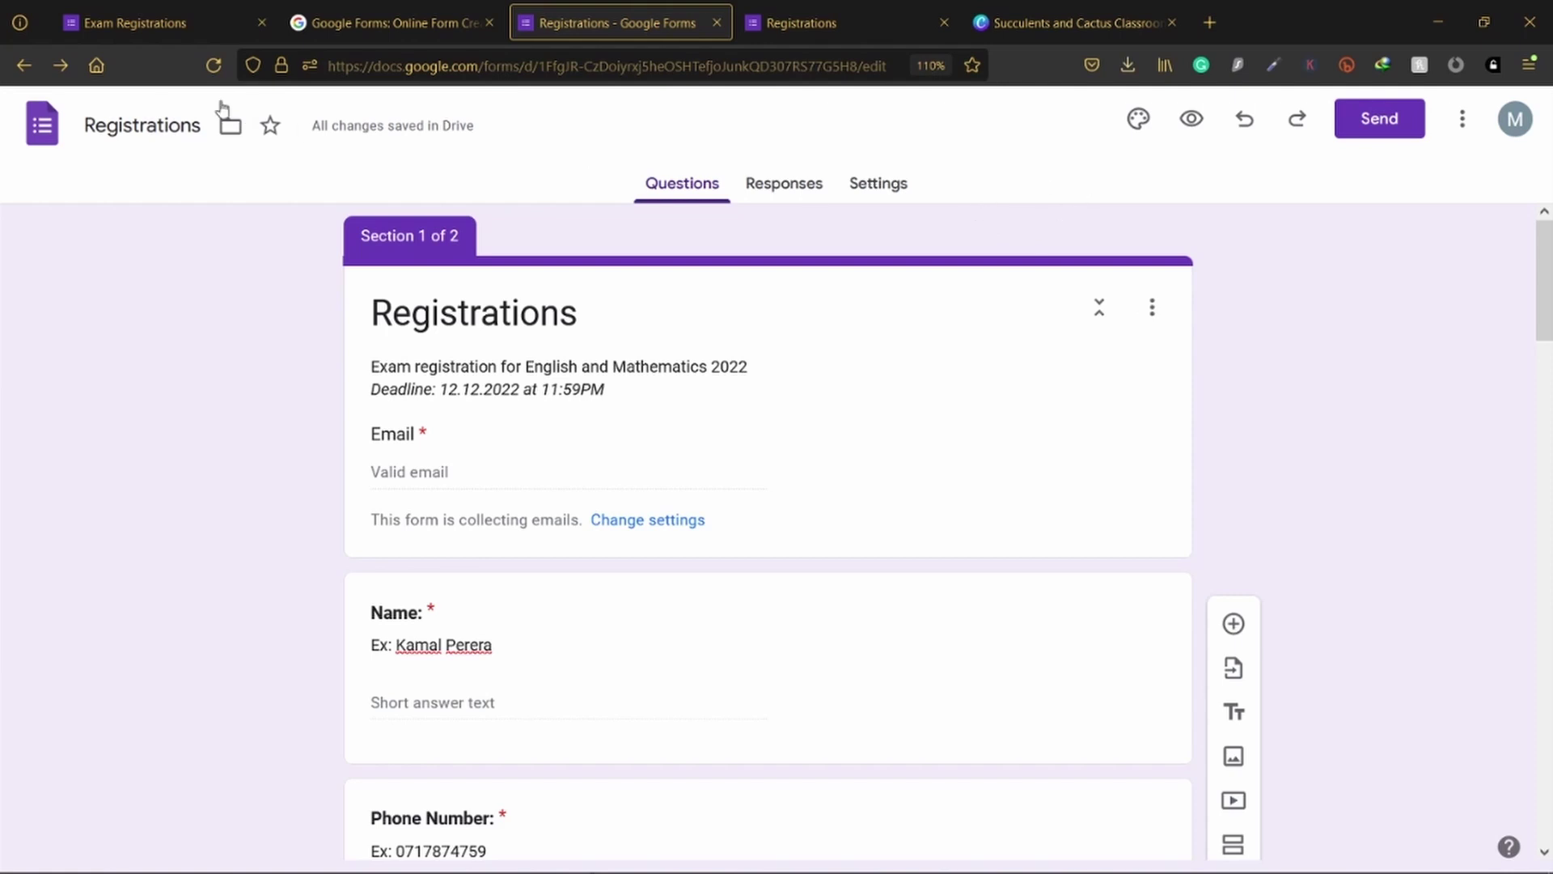
click(146, 16)
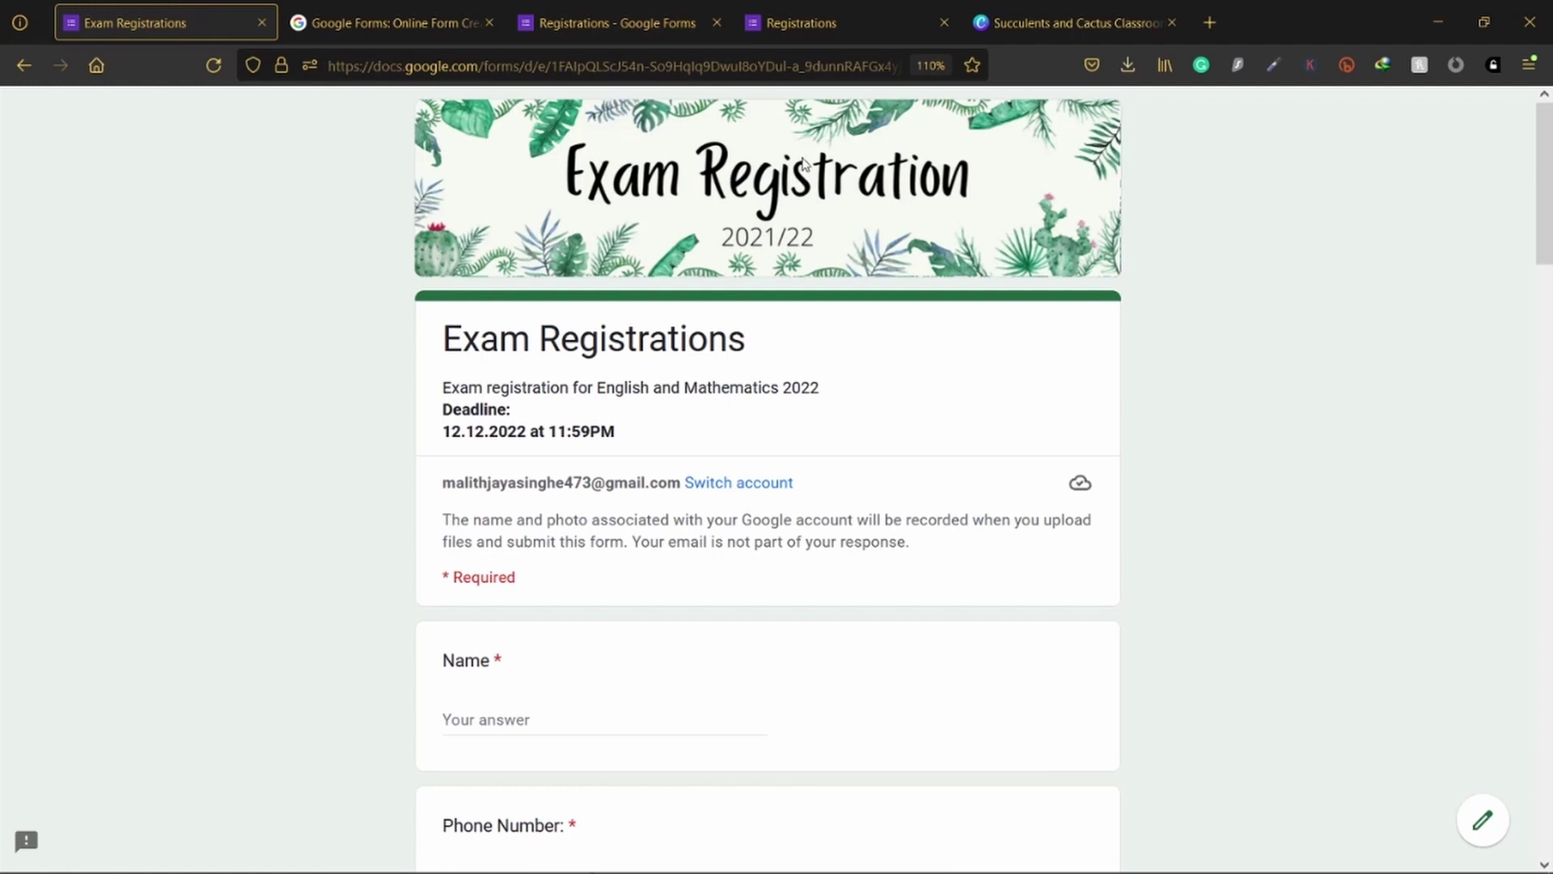
click(580, 8)
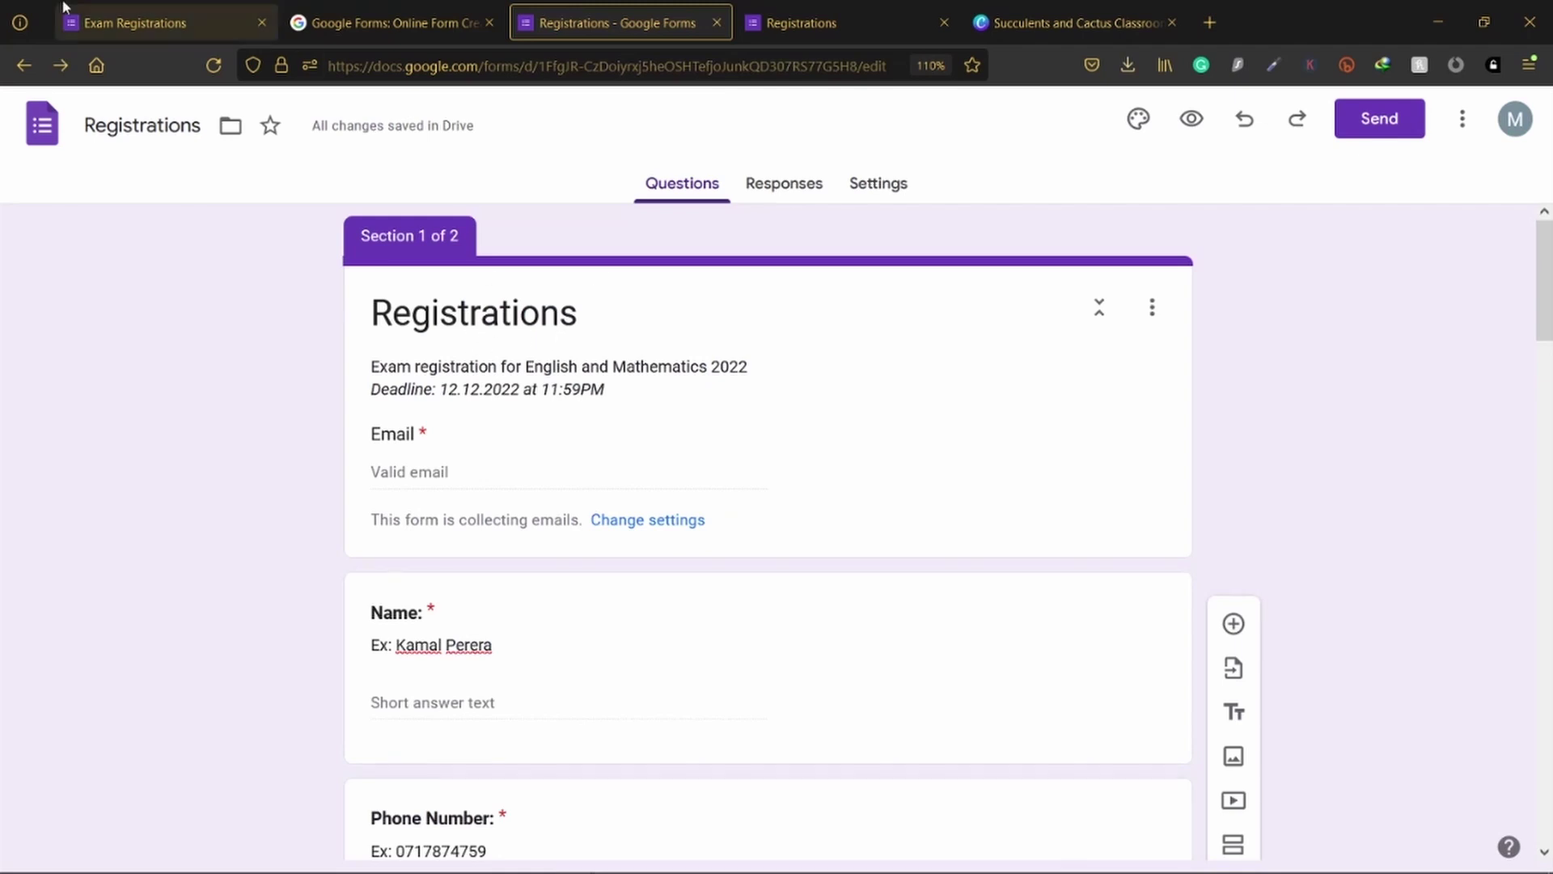
click(162, 23)
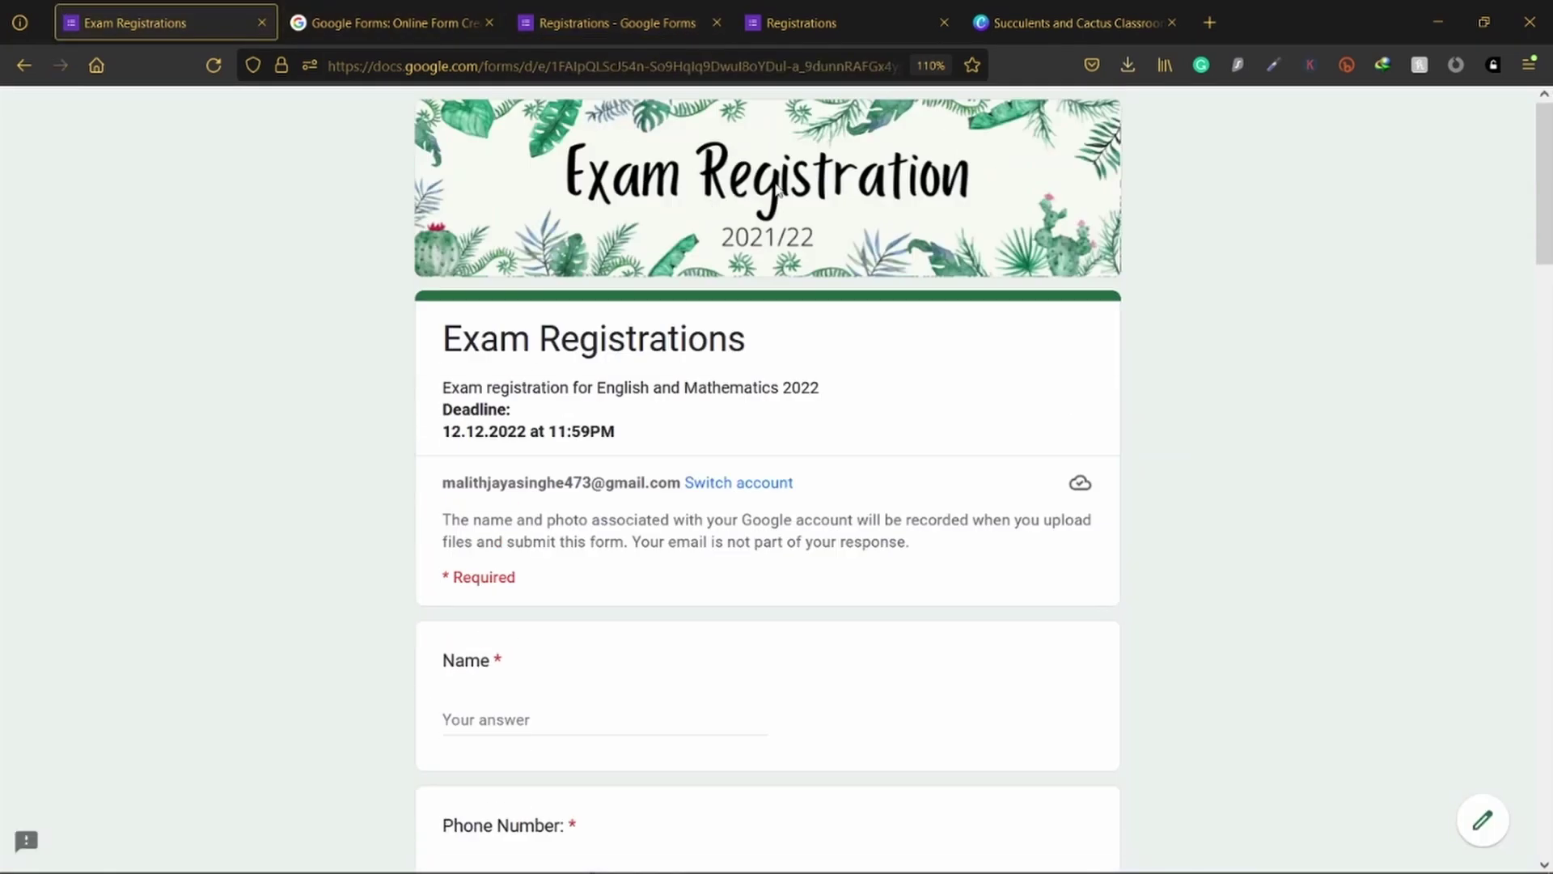
click(1023, 21)
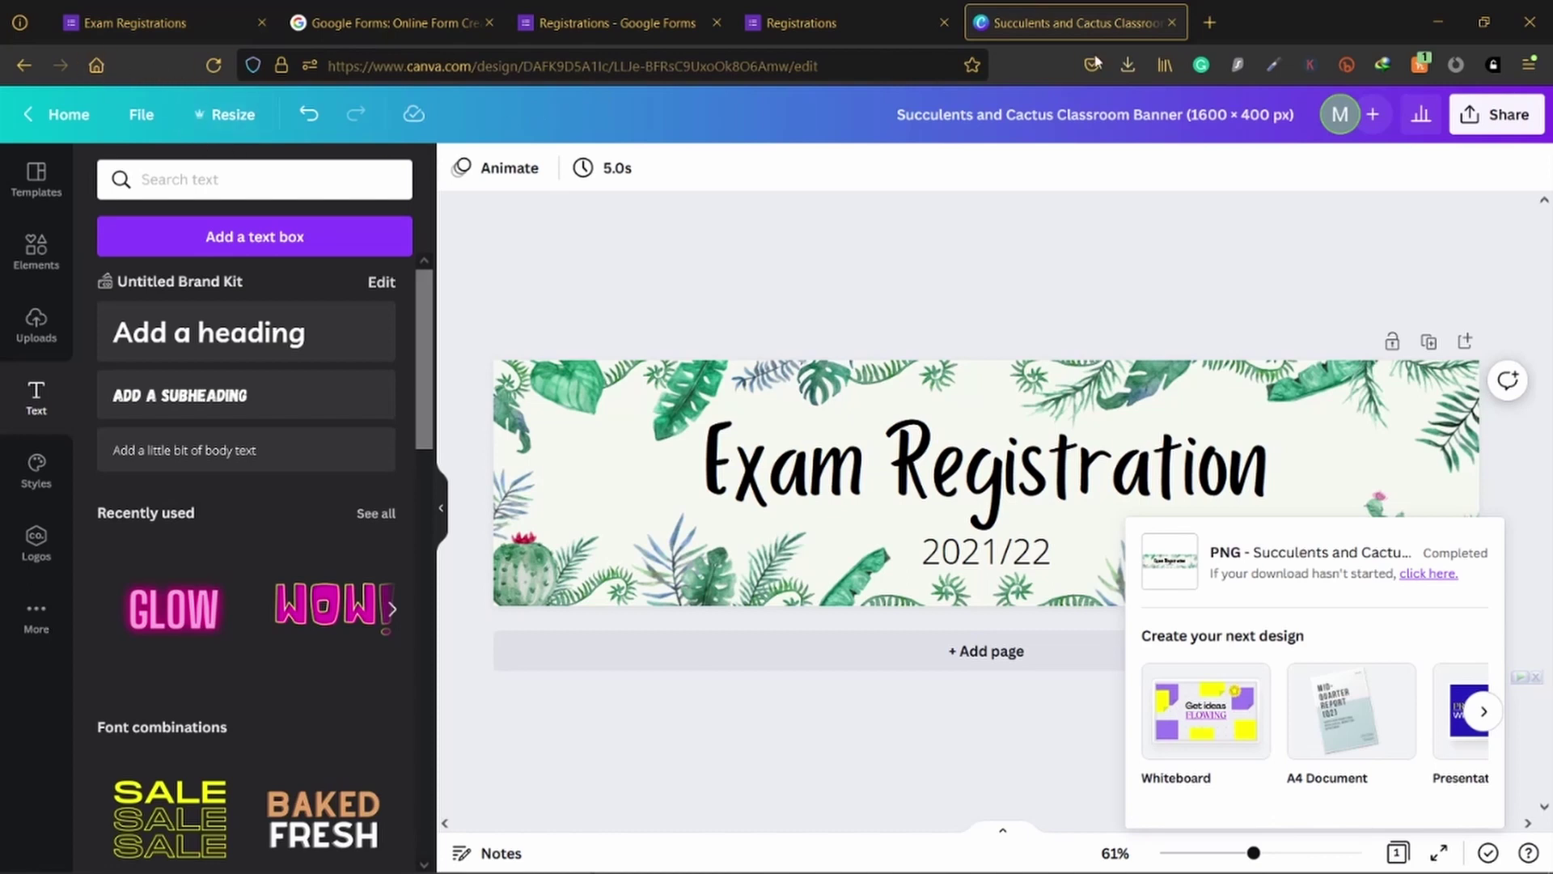
click(1209, 22)
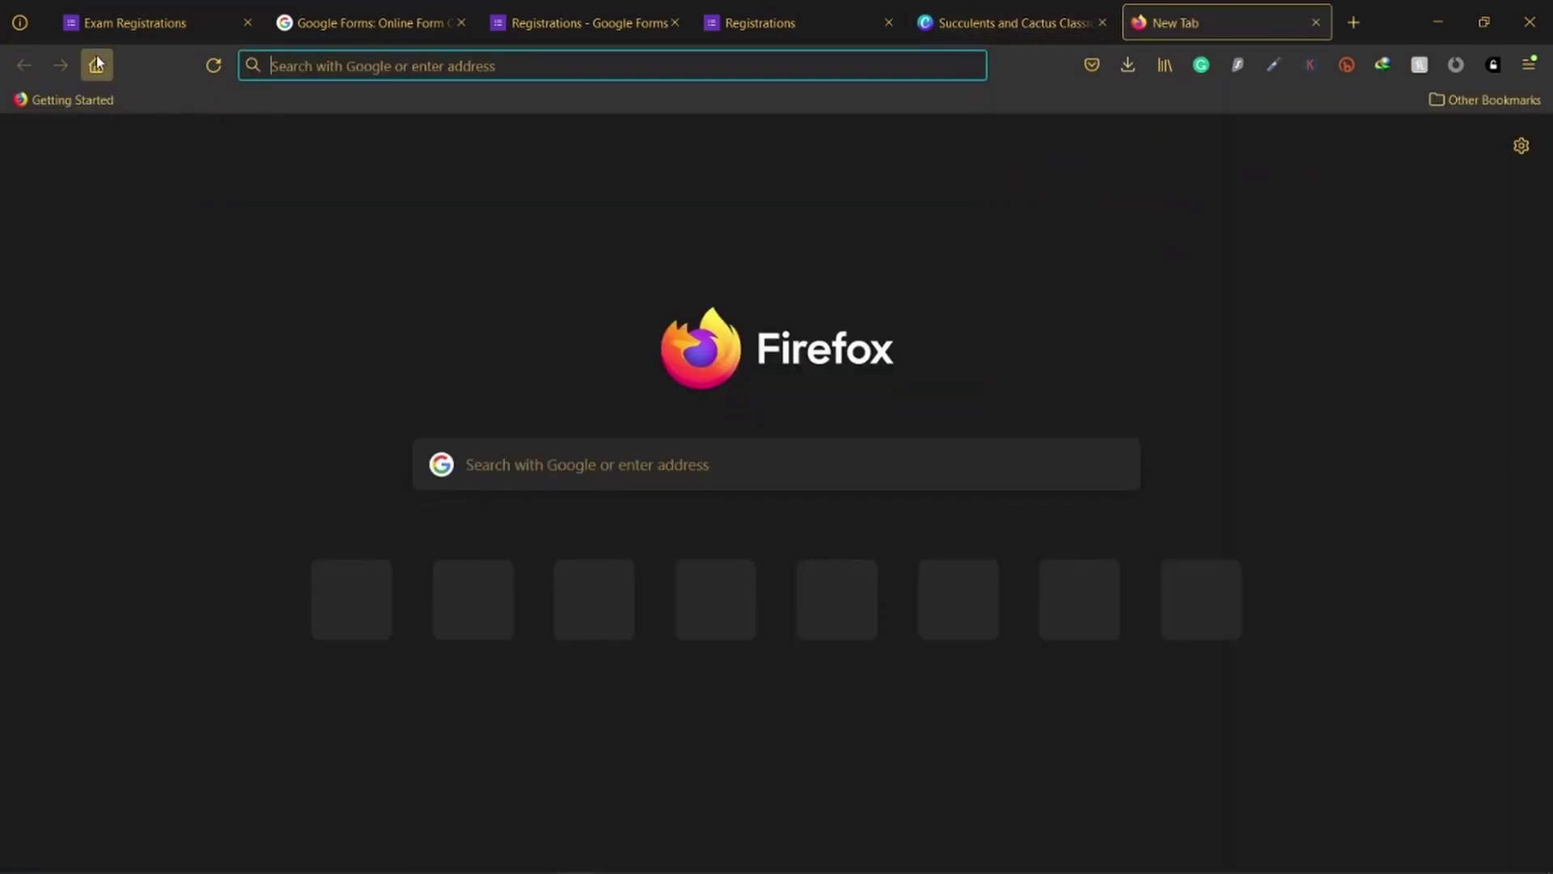
Step: Search Google for 'canva' and open the canva.com website
click(96, 65)
click(725, 406)
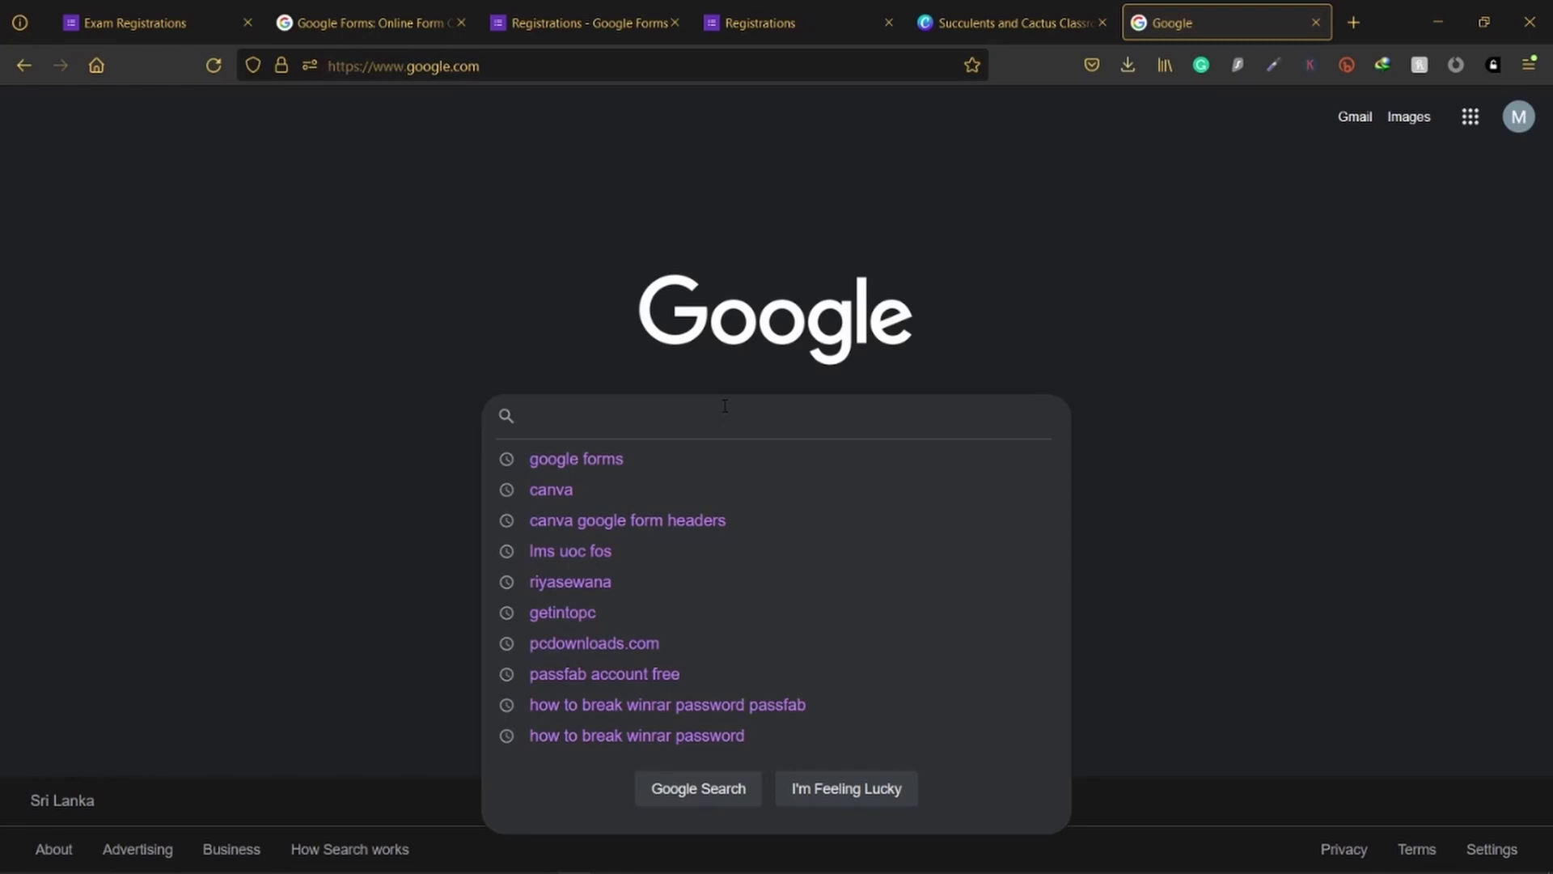
text(canva)
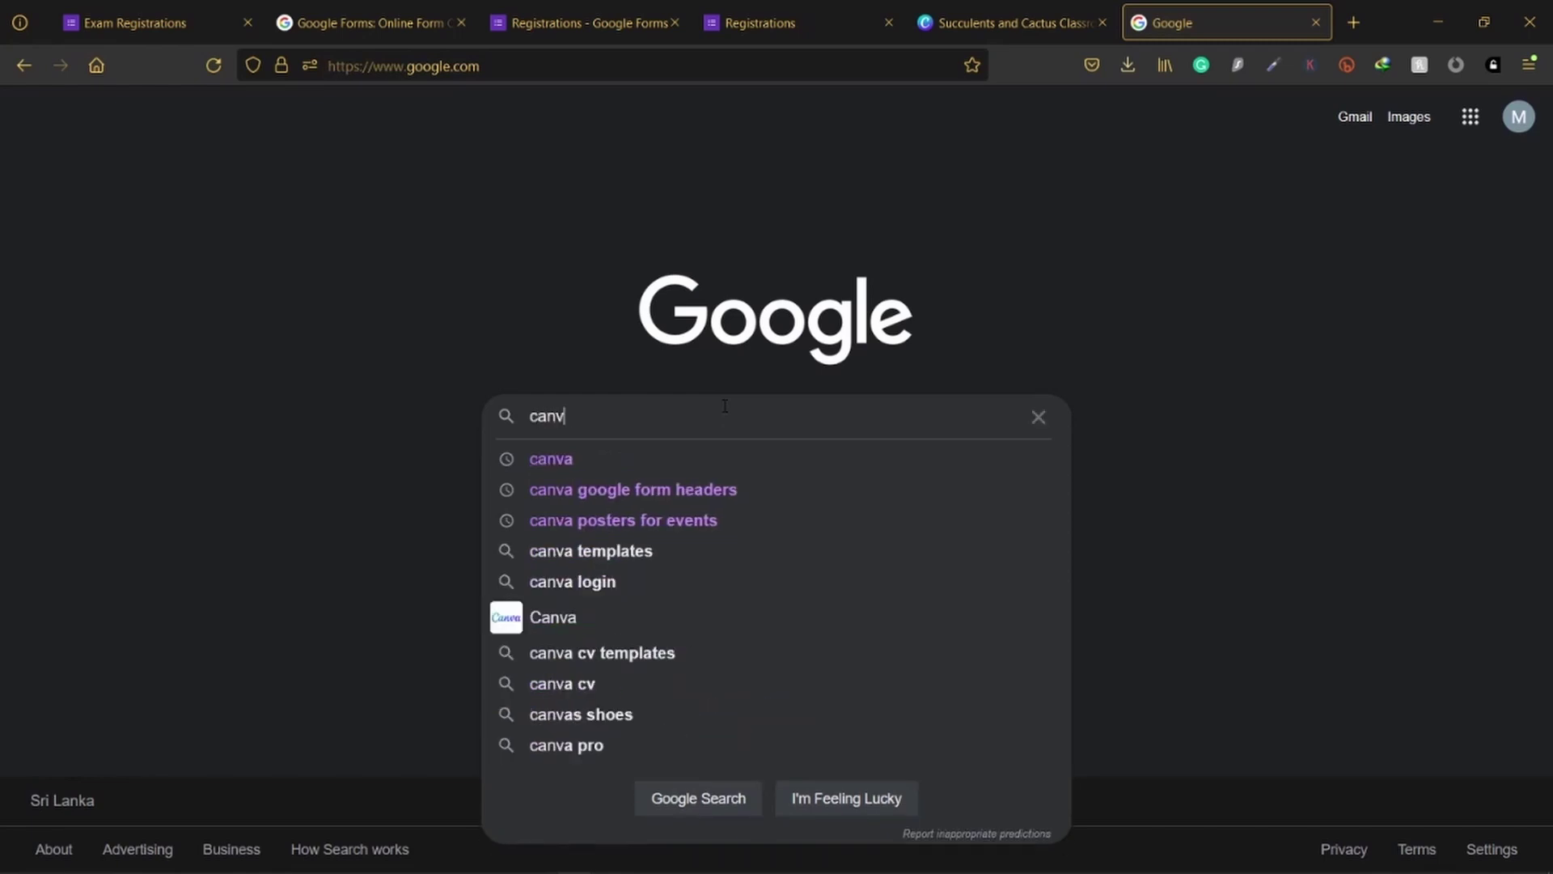
key(Return)
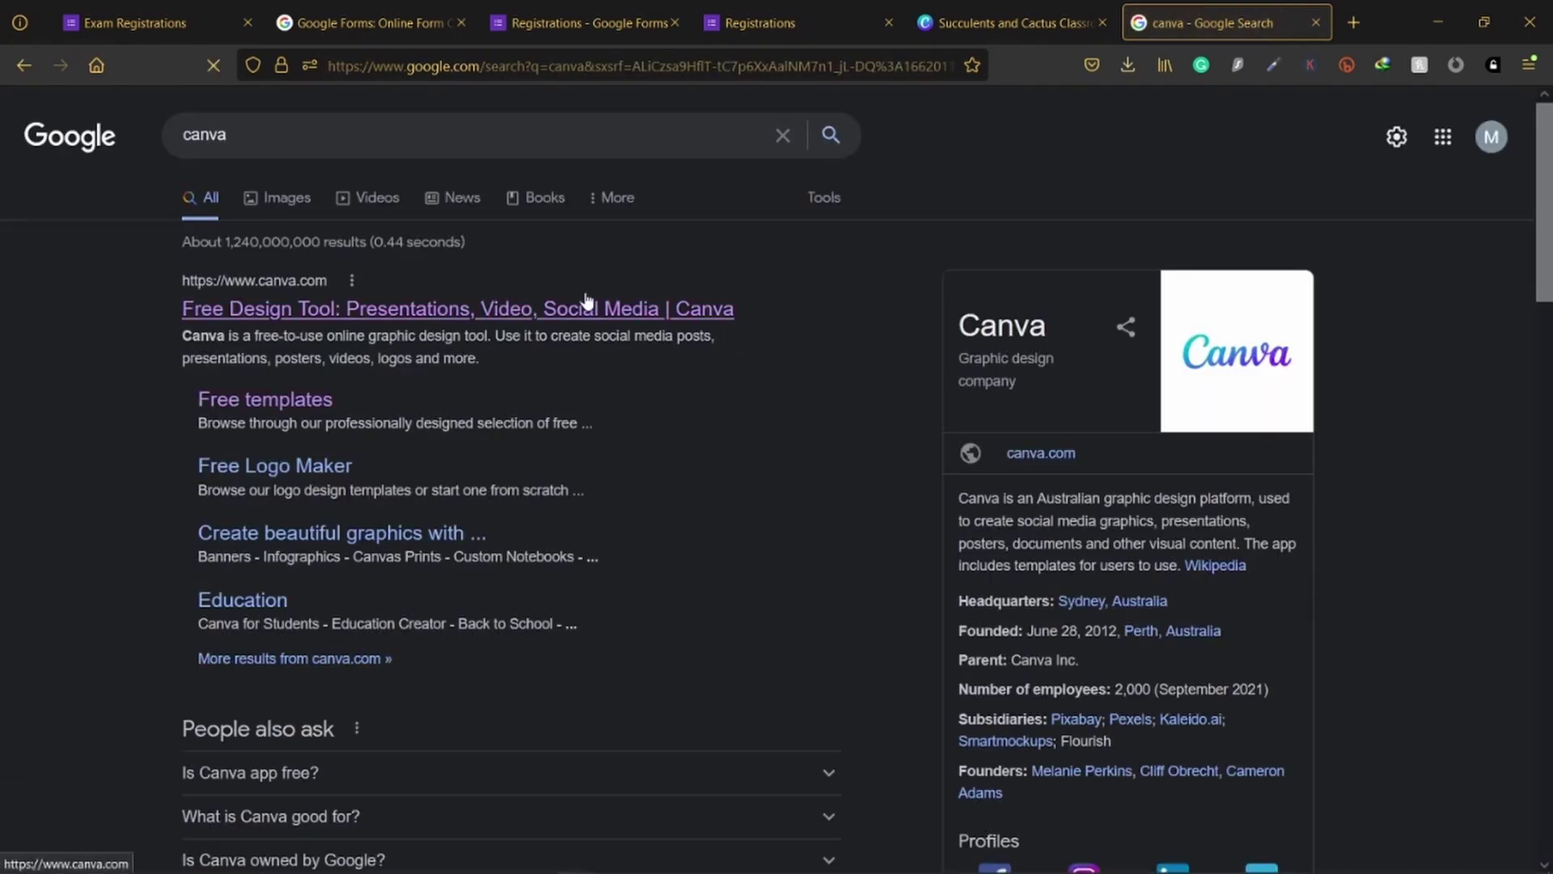
click(588, 304)
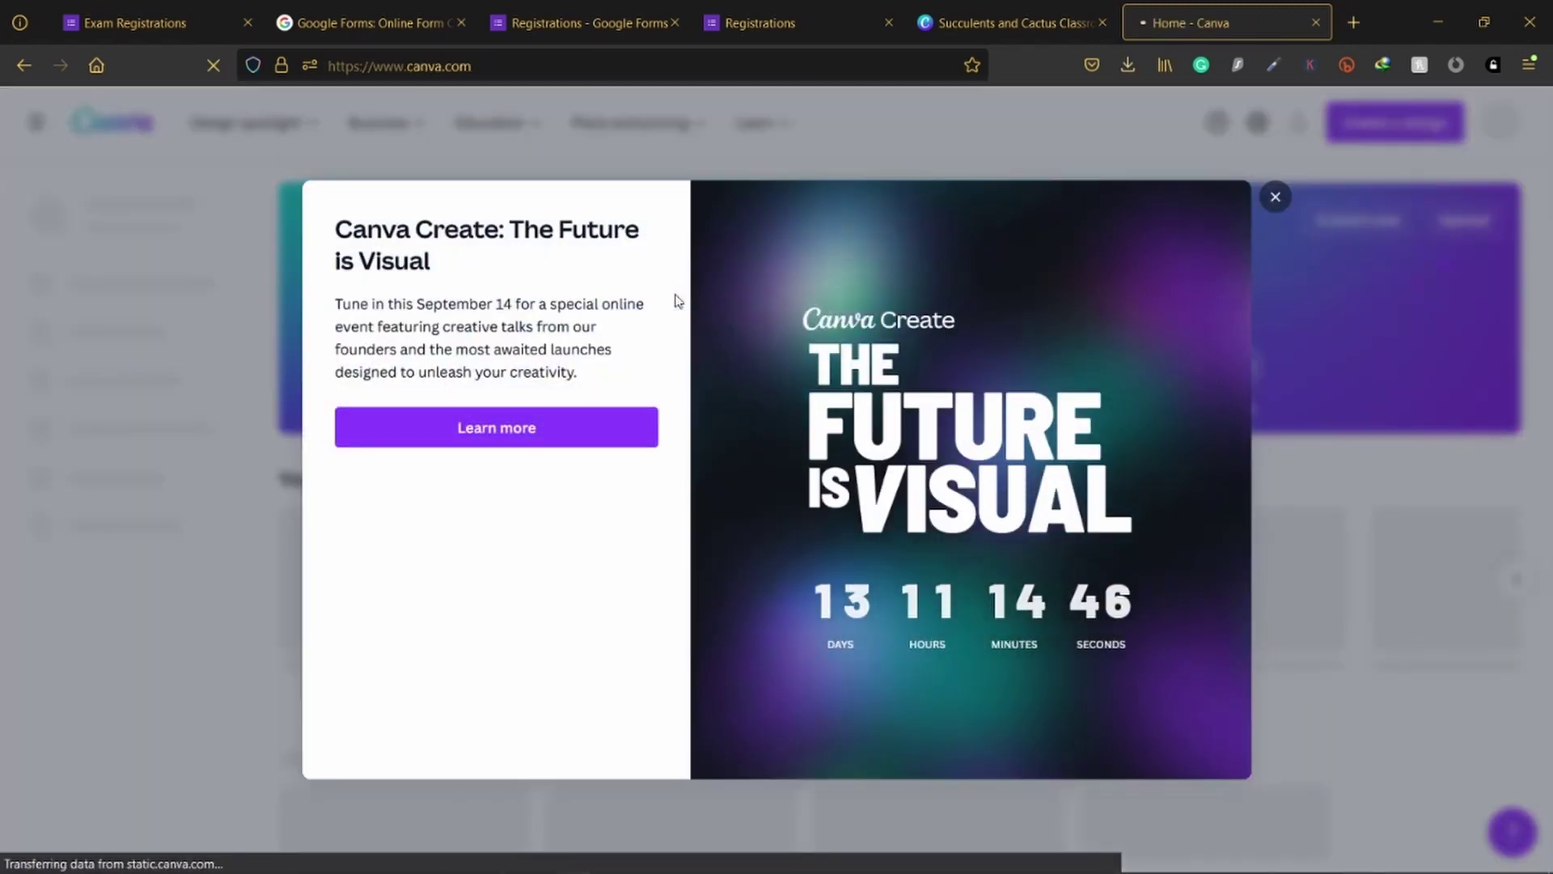
Step: Search Canva templates for 'google form headers' and open the Earth Science header
click(1276, 197)
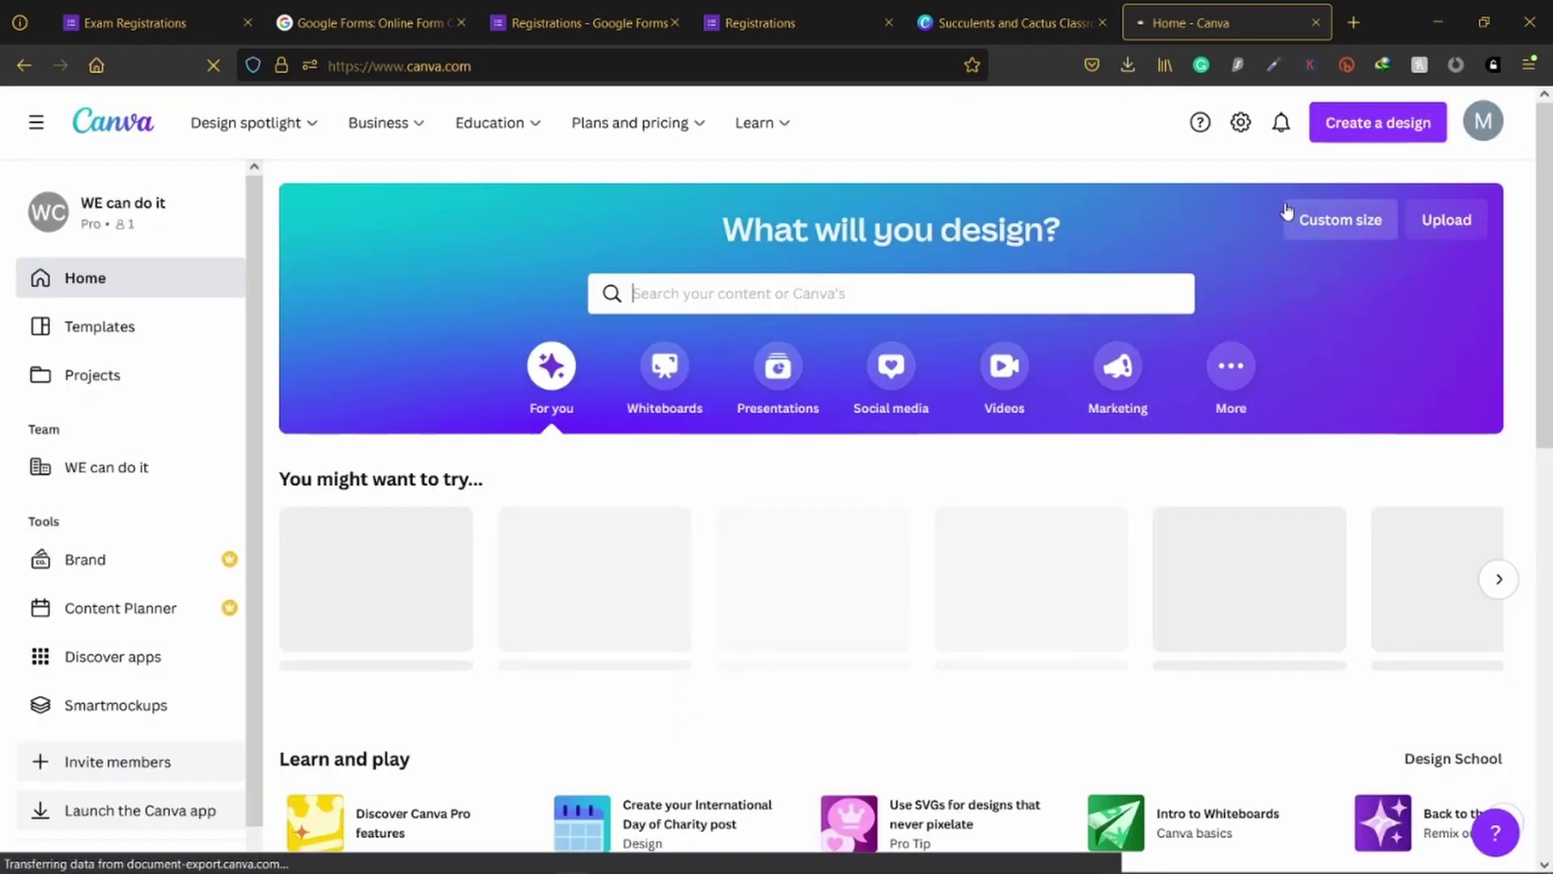
click(767, 293)
text(goo)
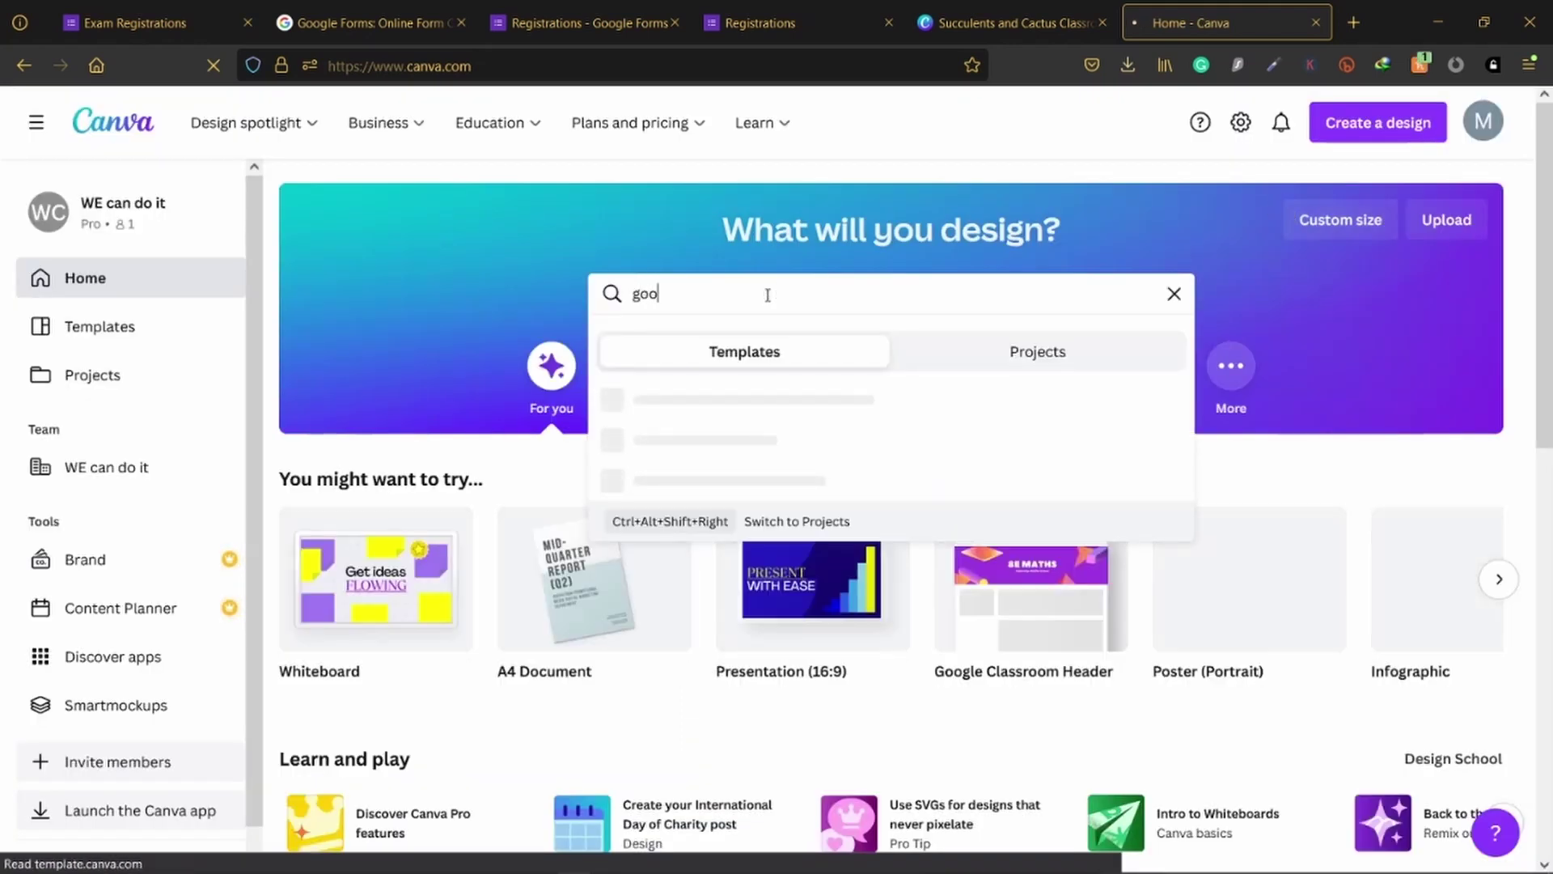
text(gle fo)
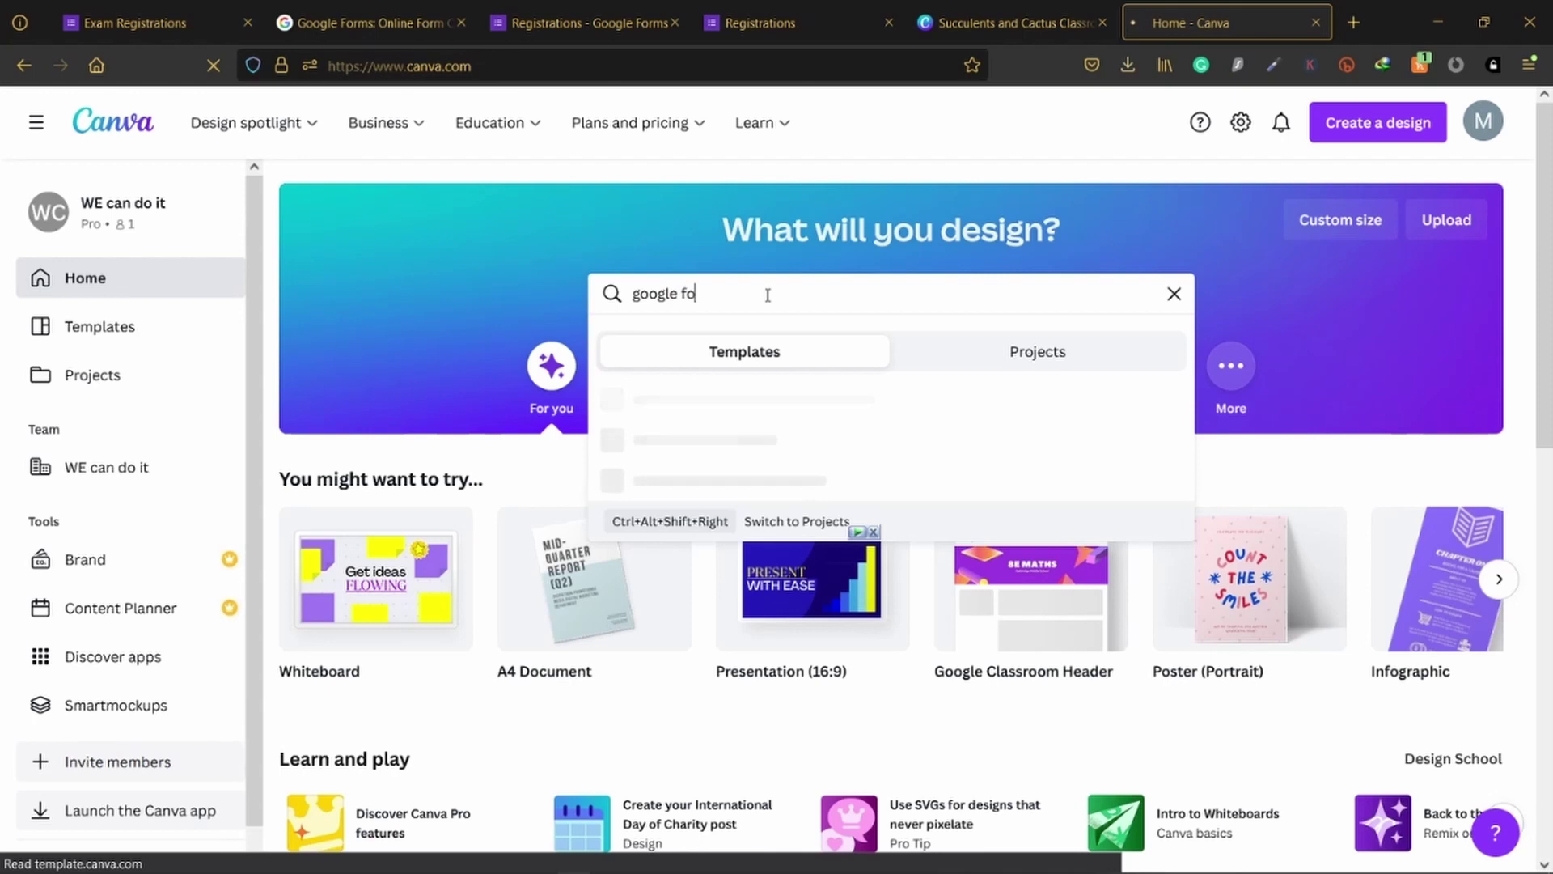
text(rm headers)
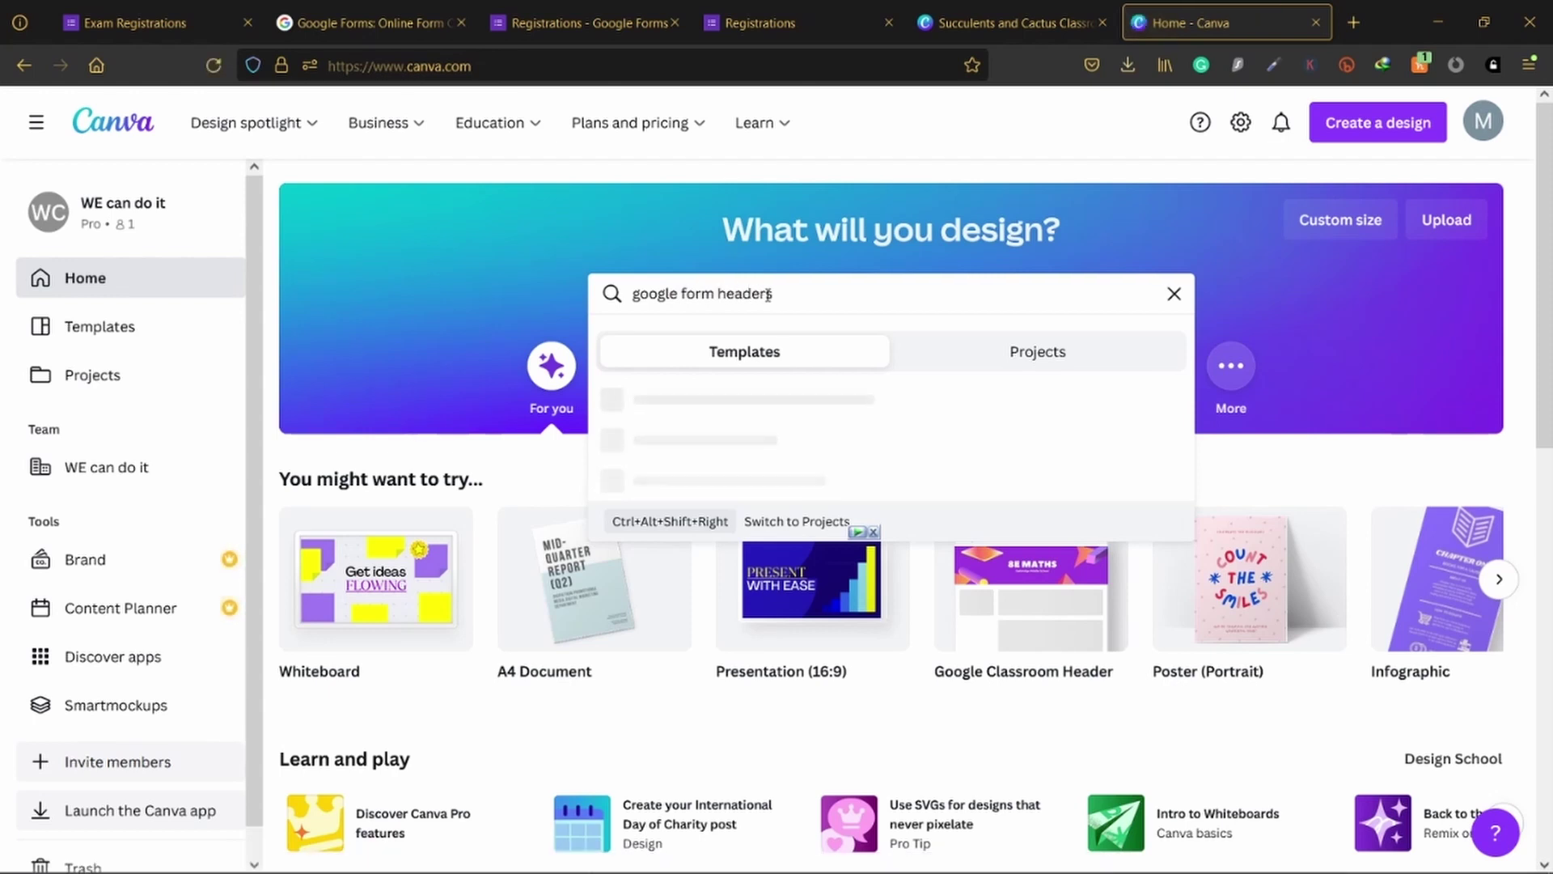
key(Return)
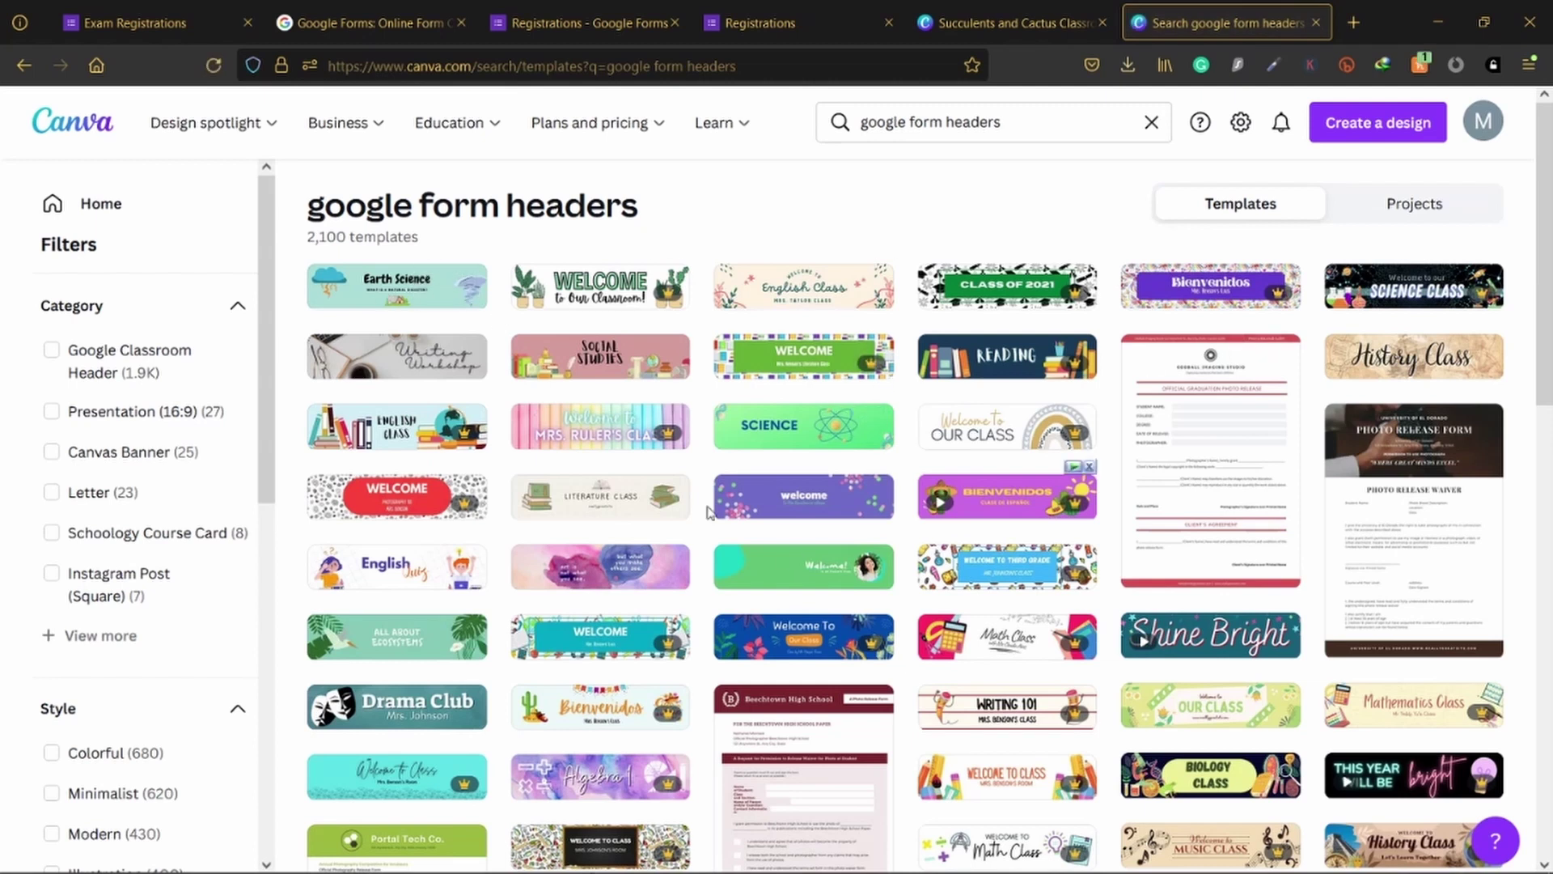
click(393, 285)
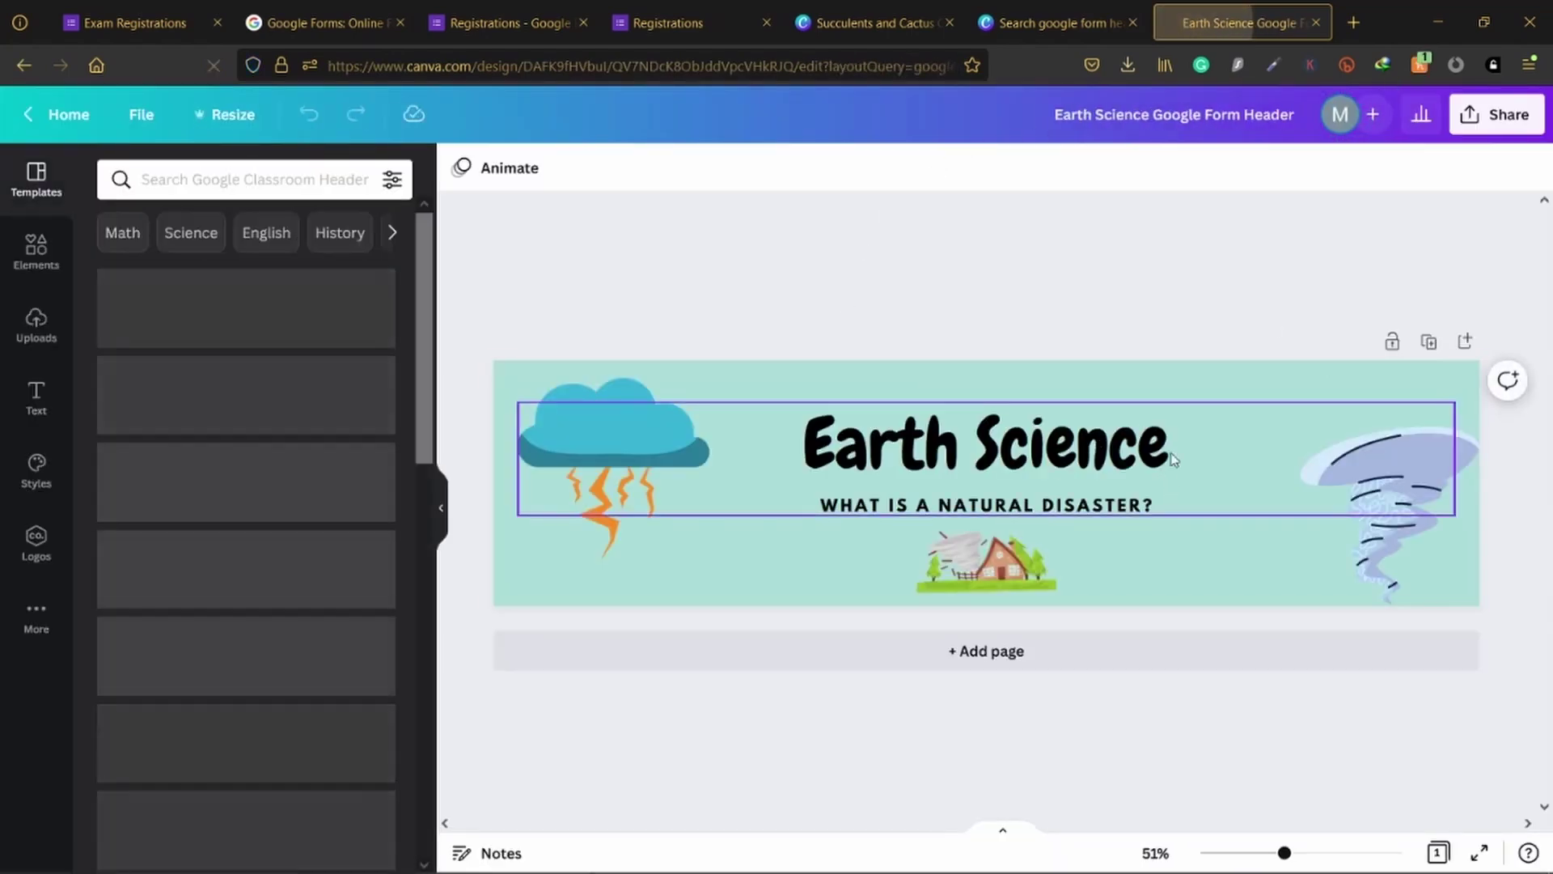
Step: Inspect the Earth Science heading text, then go back to the Exam Registration banner design
click(1059, 455)
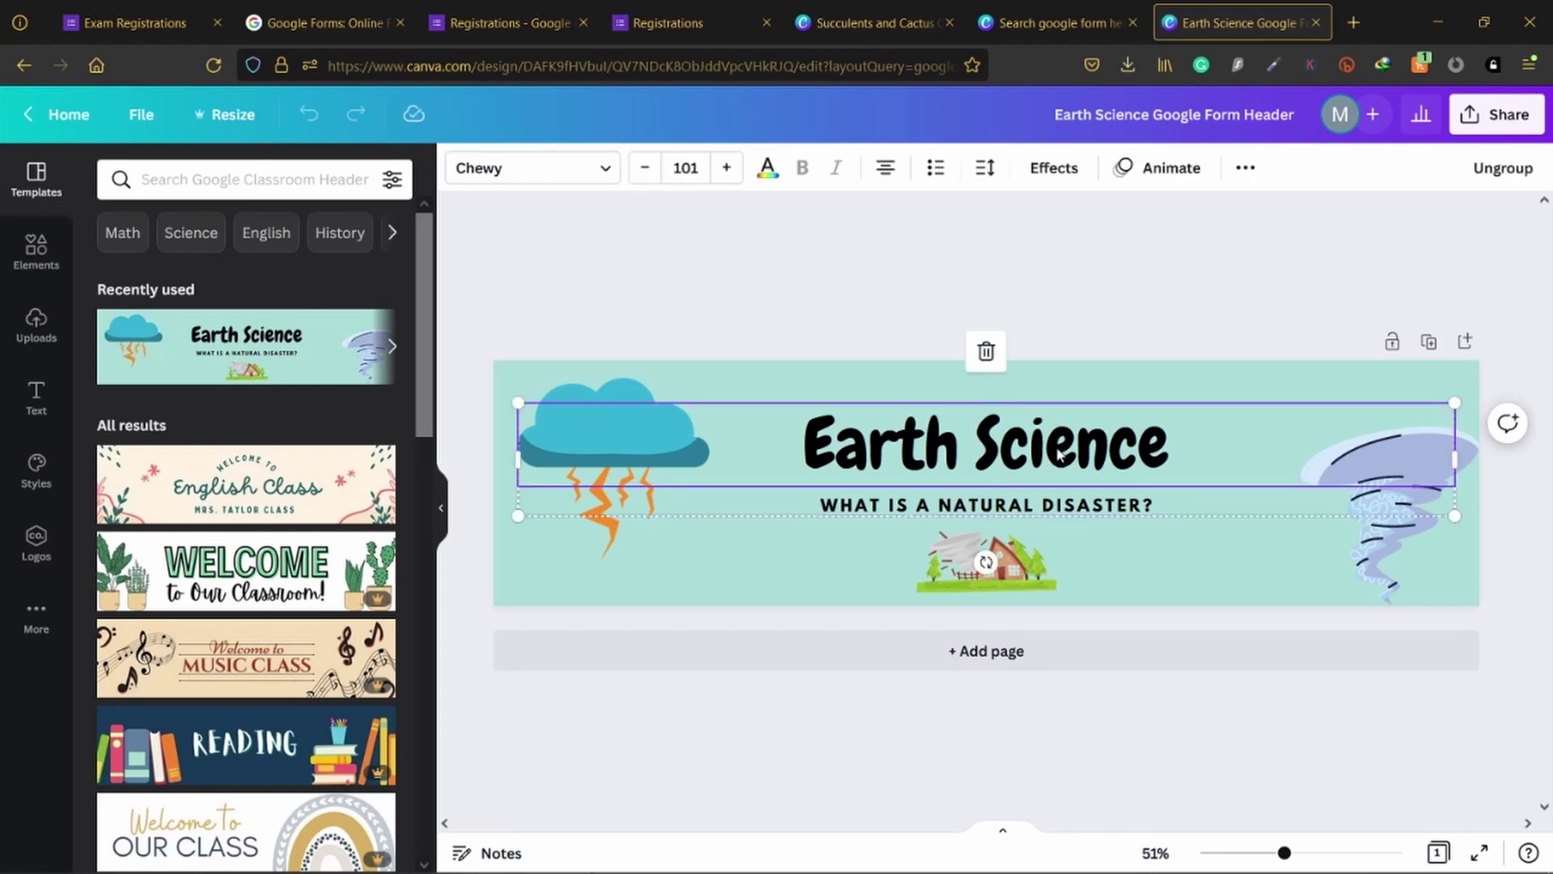
double_click(1060, 454)
click(940, 258)
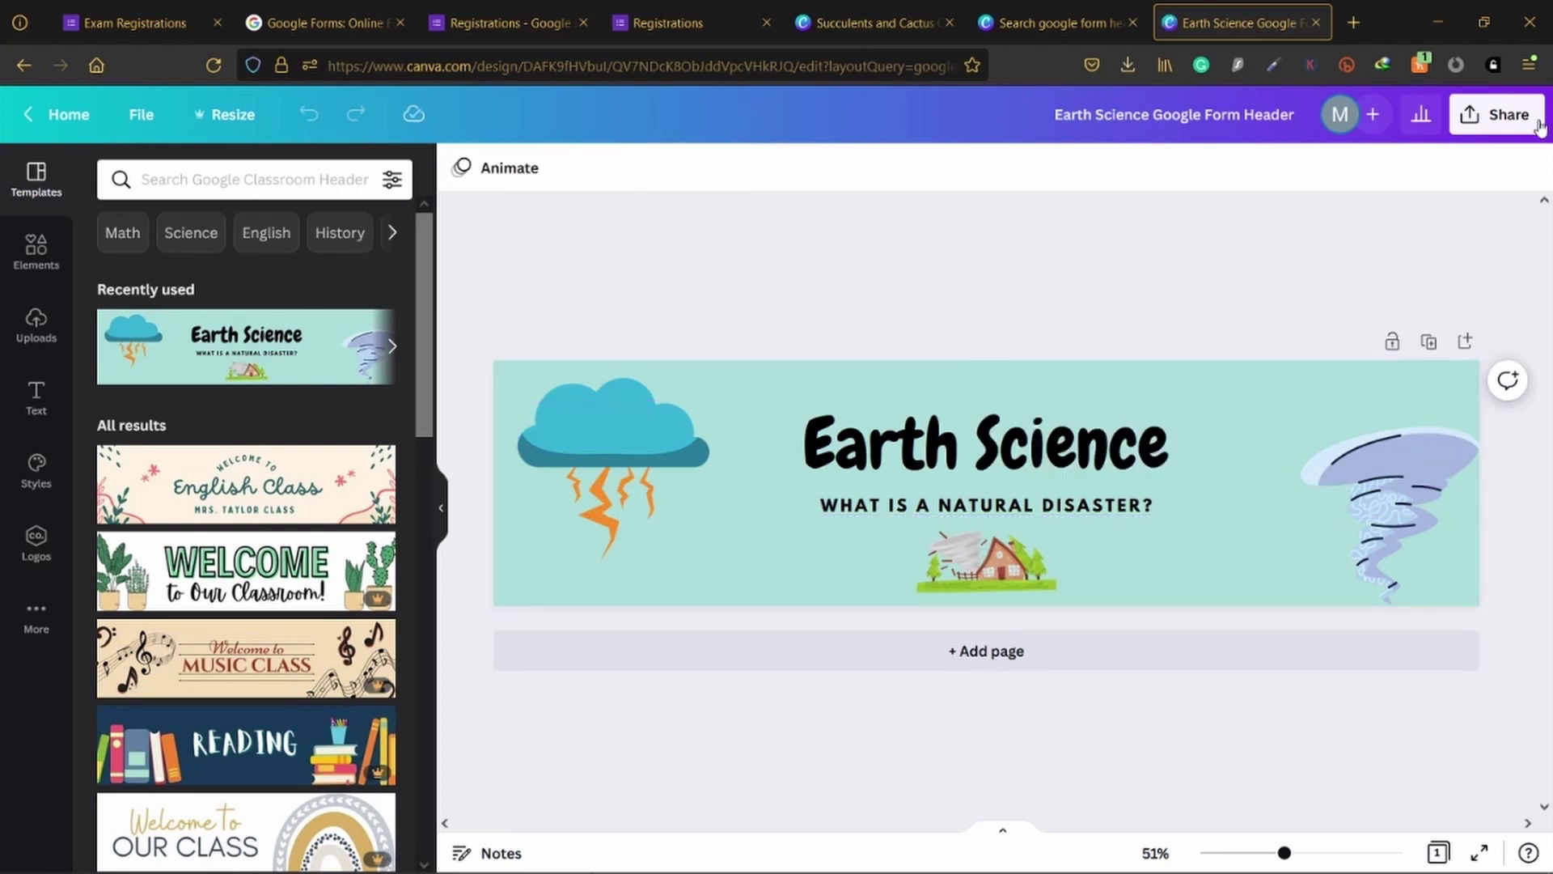
click(1062, 7)
click(838, 9)
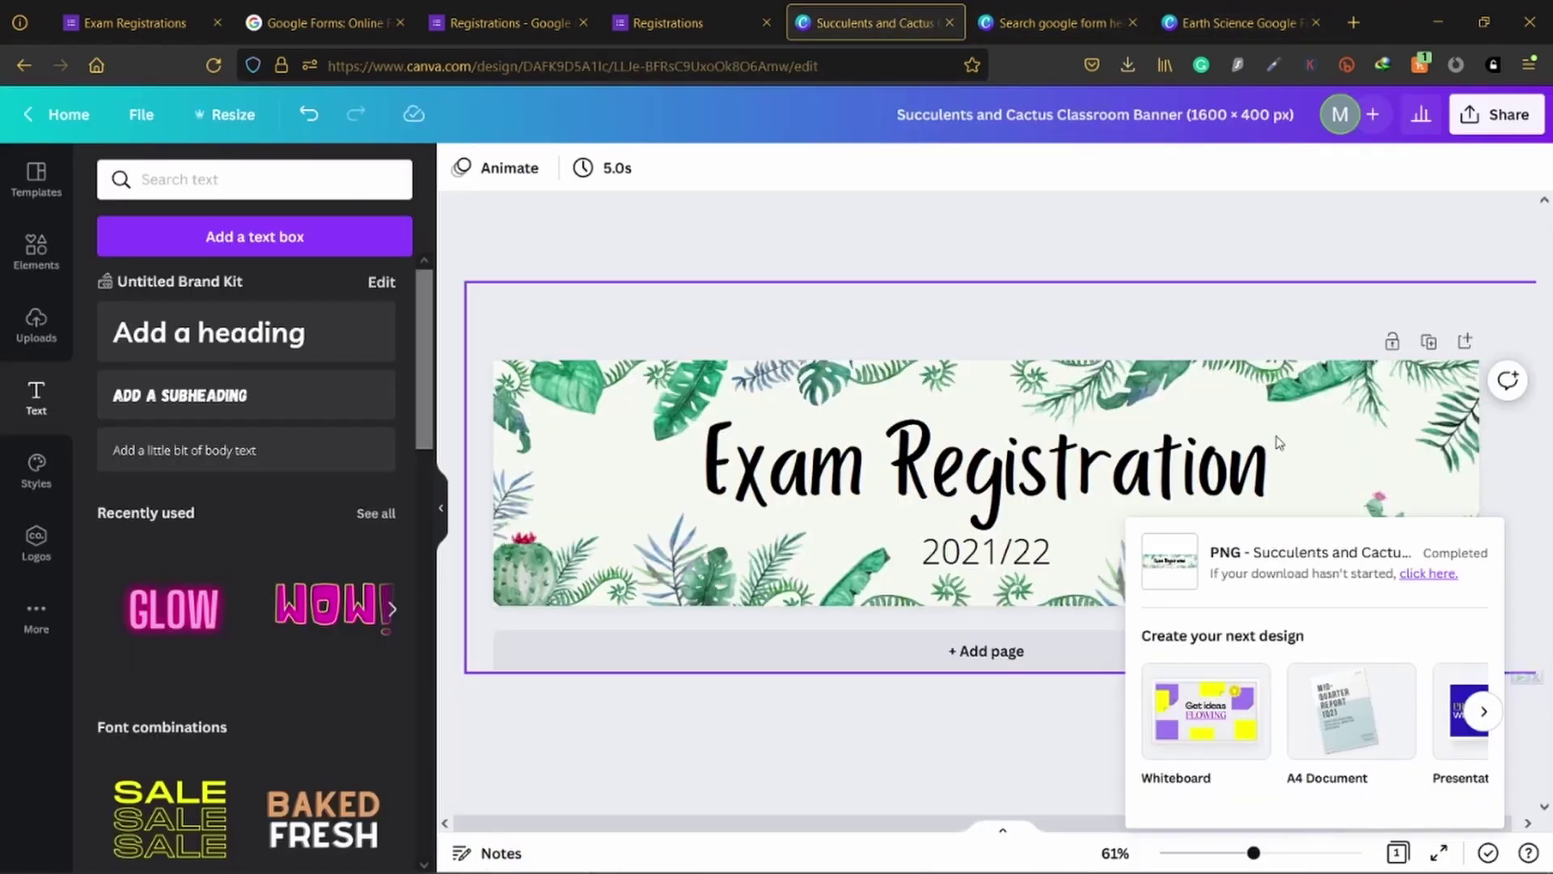
Step: Export the Exam Registration banner as a compressed 1600 × 400 PNG through Share > Download
click(1035, 699)
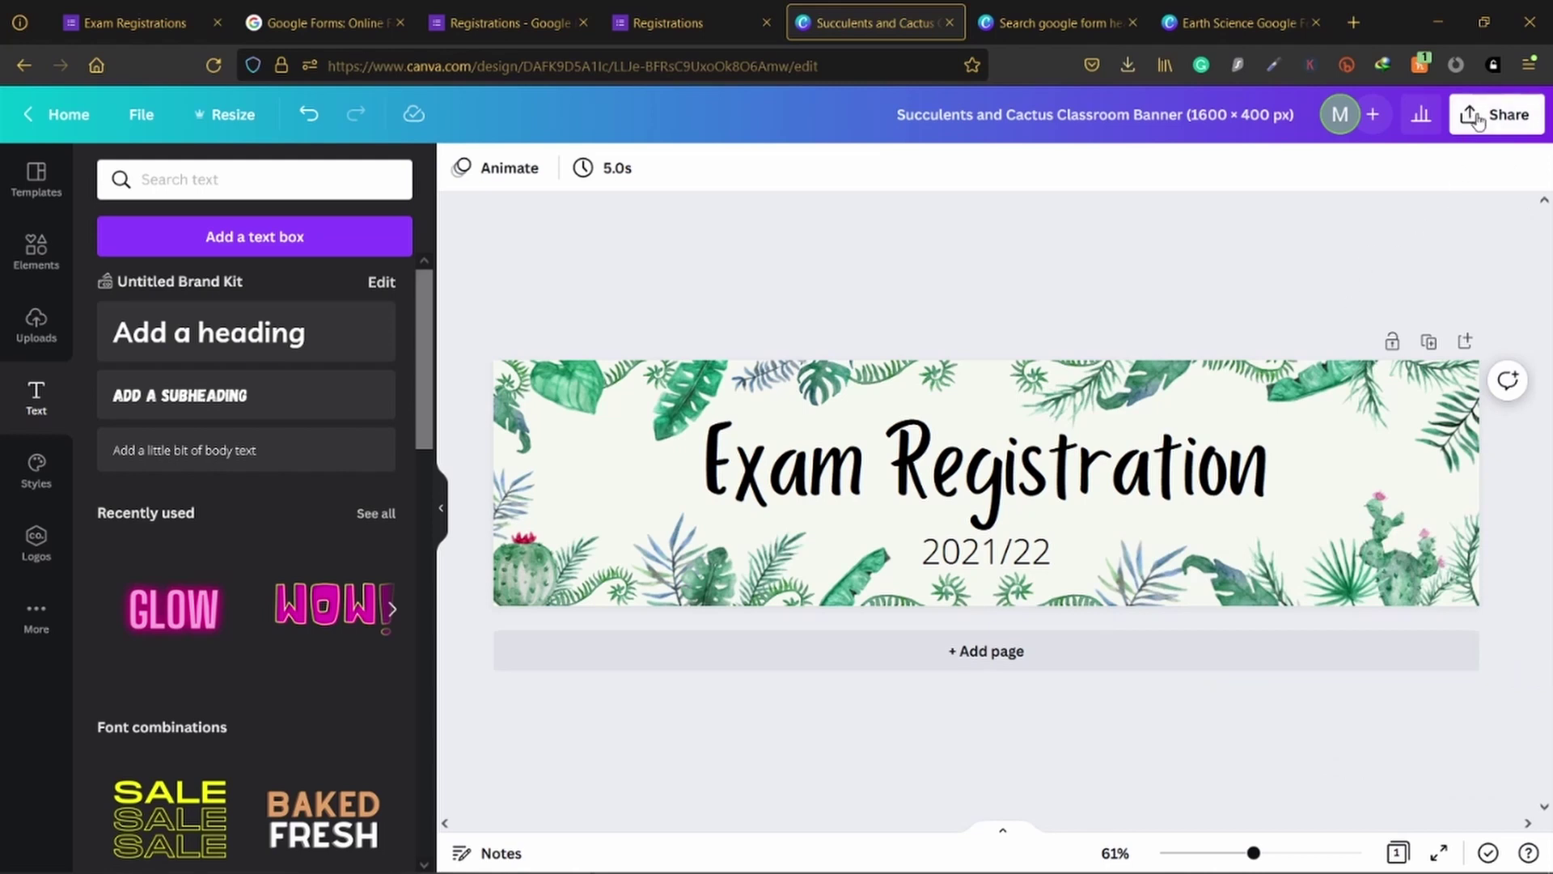
click(1478, 119)
click(1256, 603)
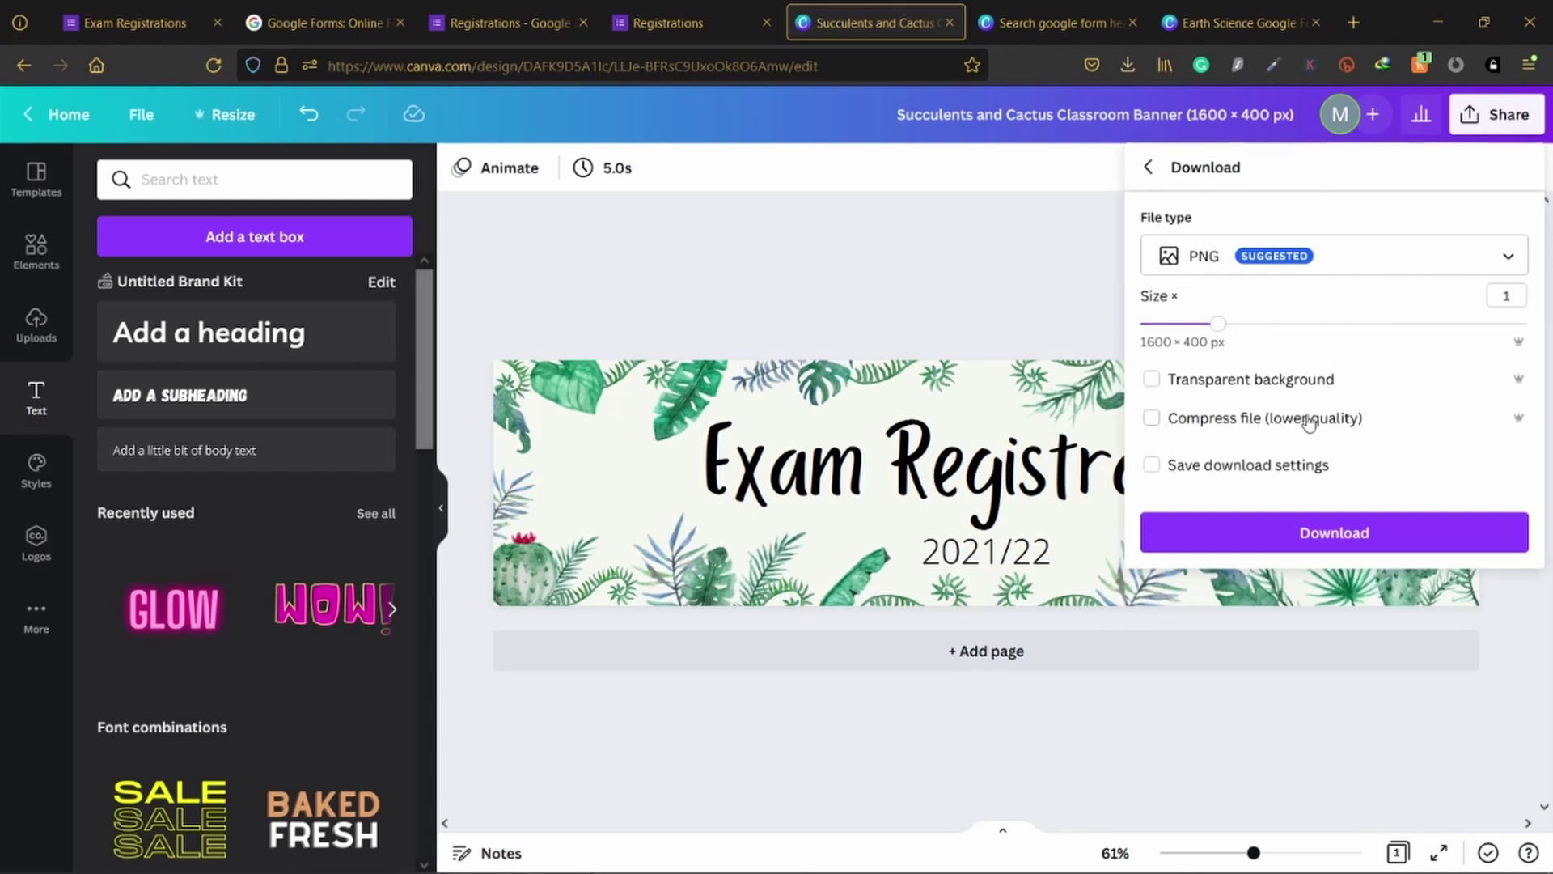
click(1152, 419)
click(1321, 534)
click(1320, 534)
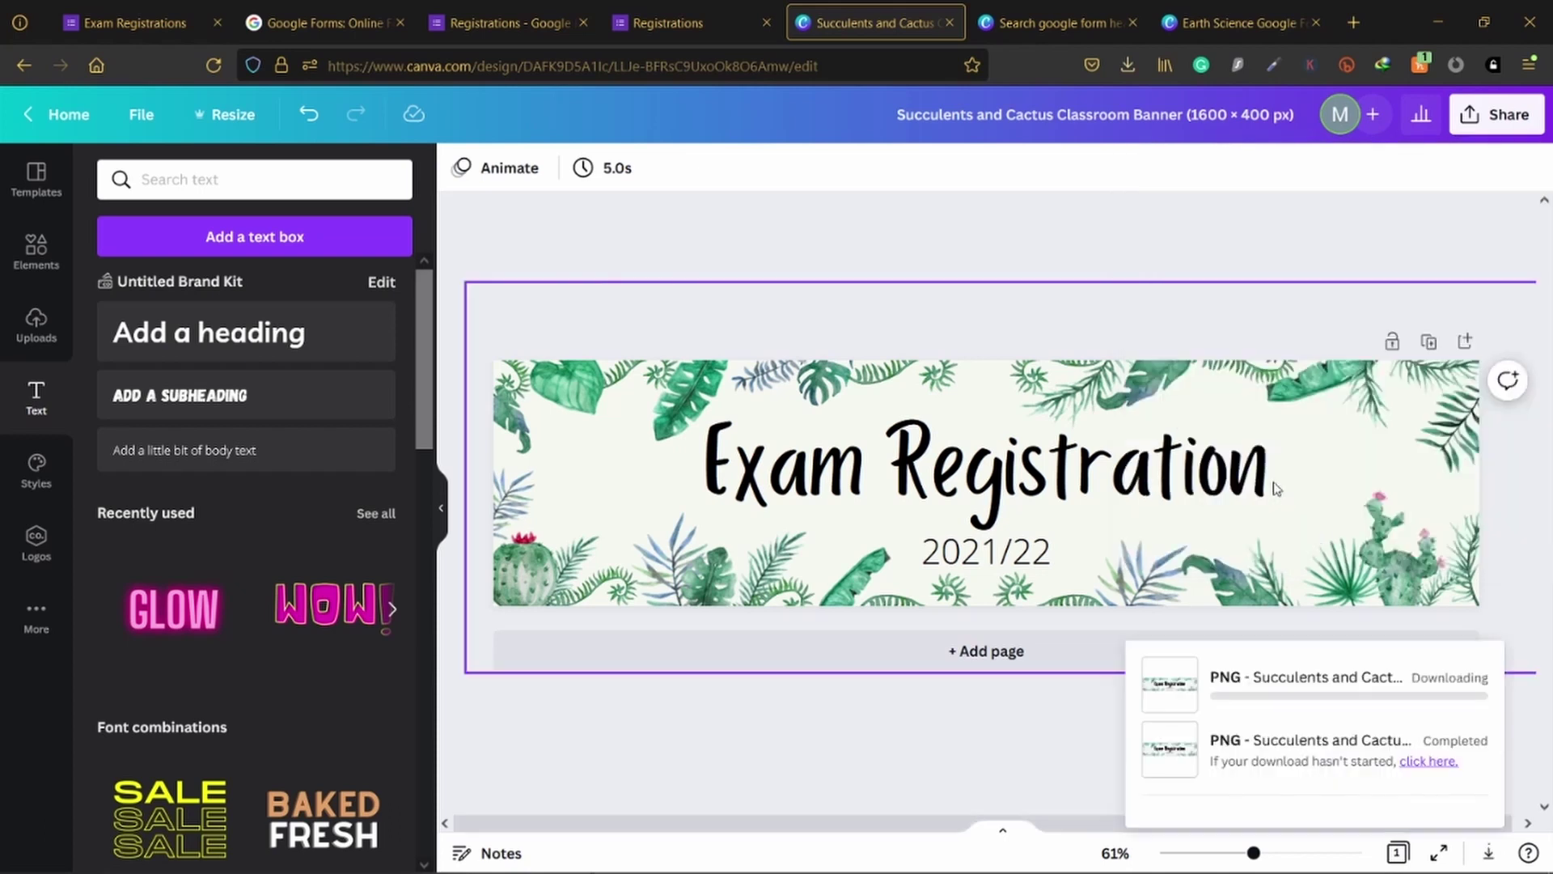
click(1265, 213)
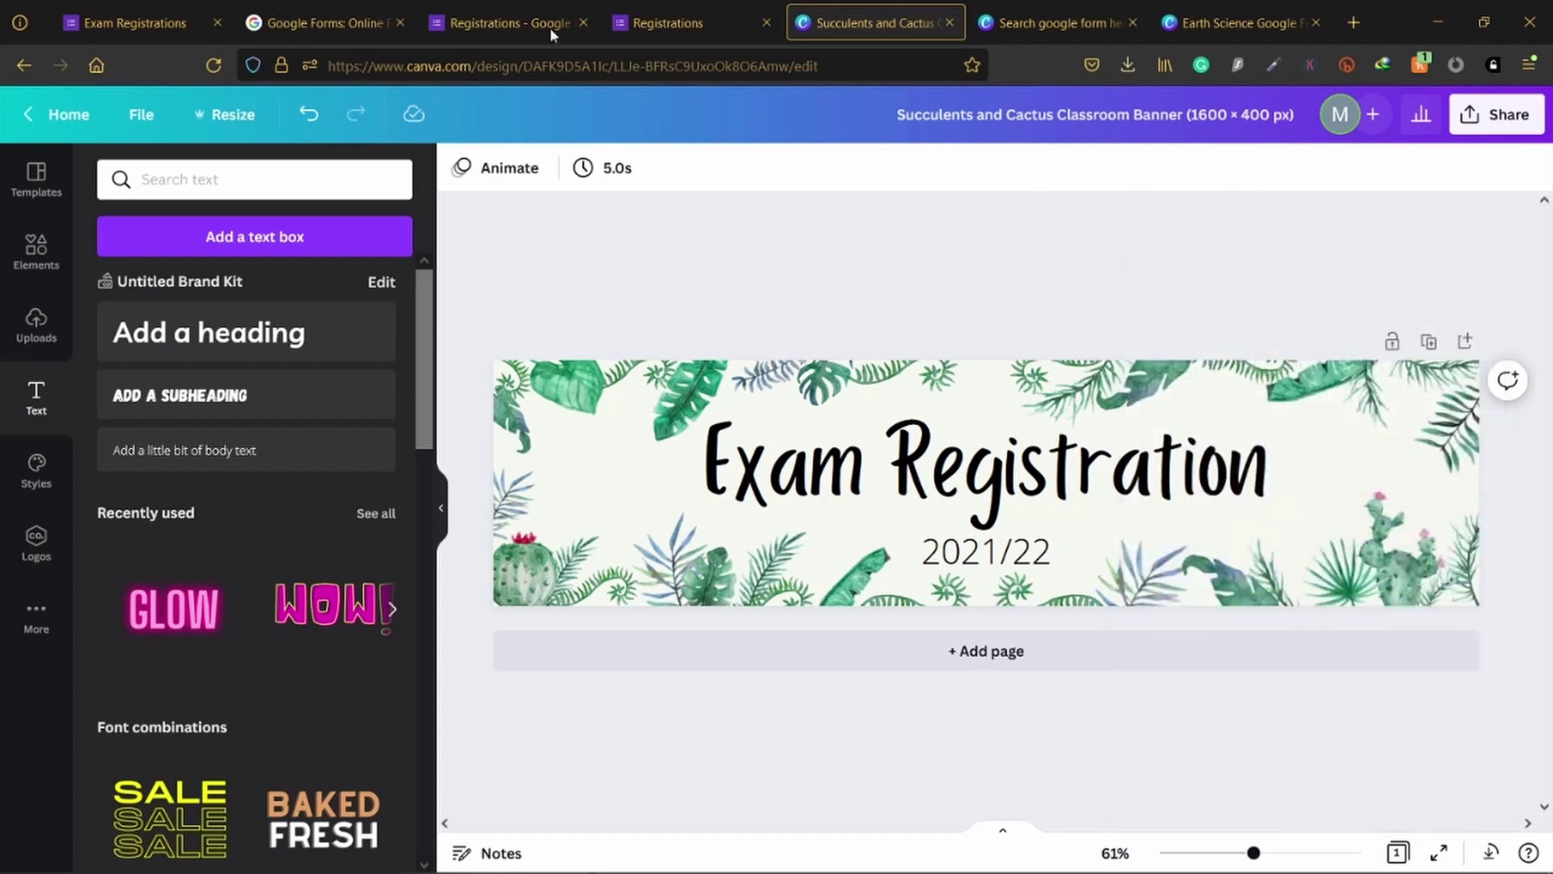
click(637, 10)
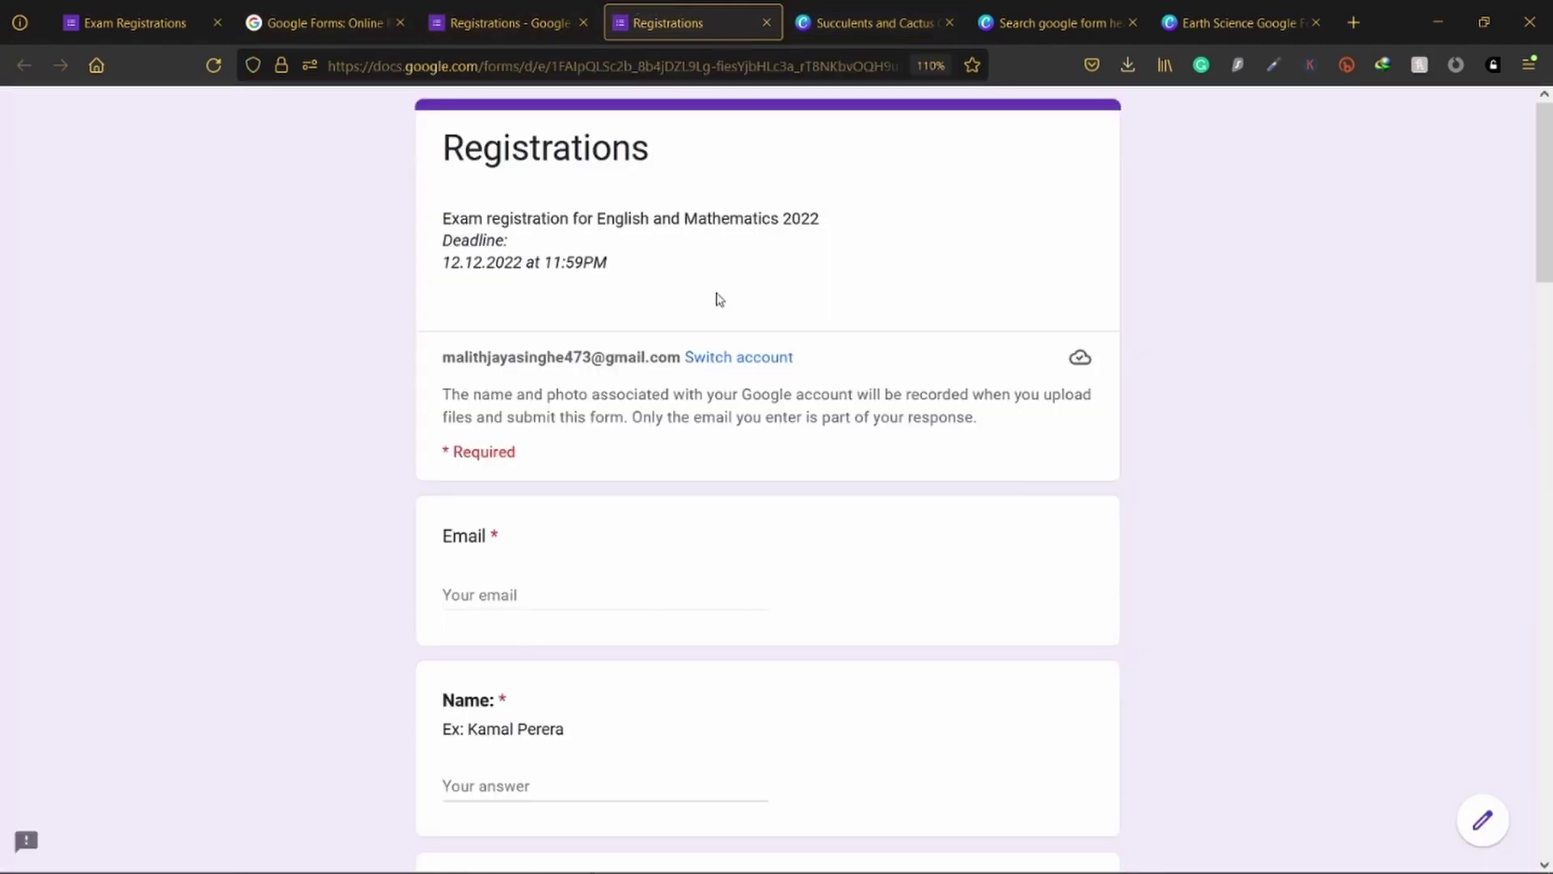
Step: Upload the downloaded Canva banner file as the Registrations form's header image
click(509, 23)
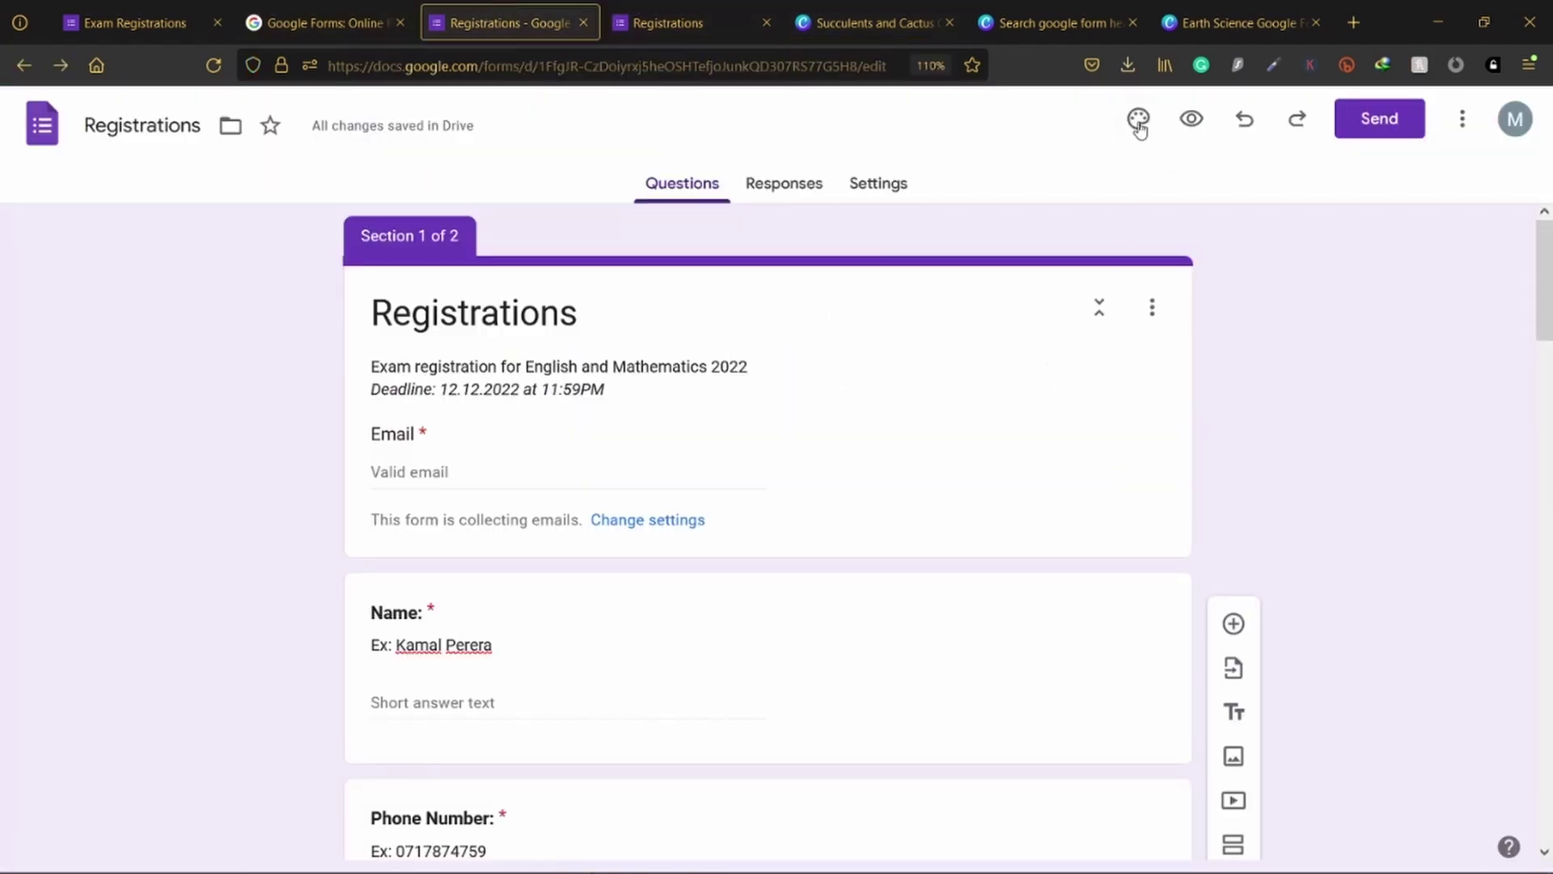
click(1486, 422)
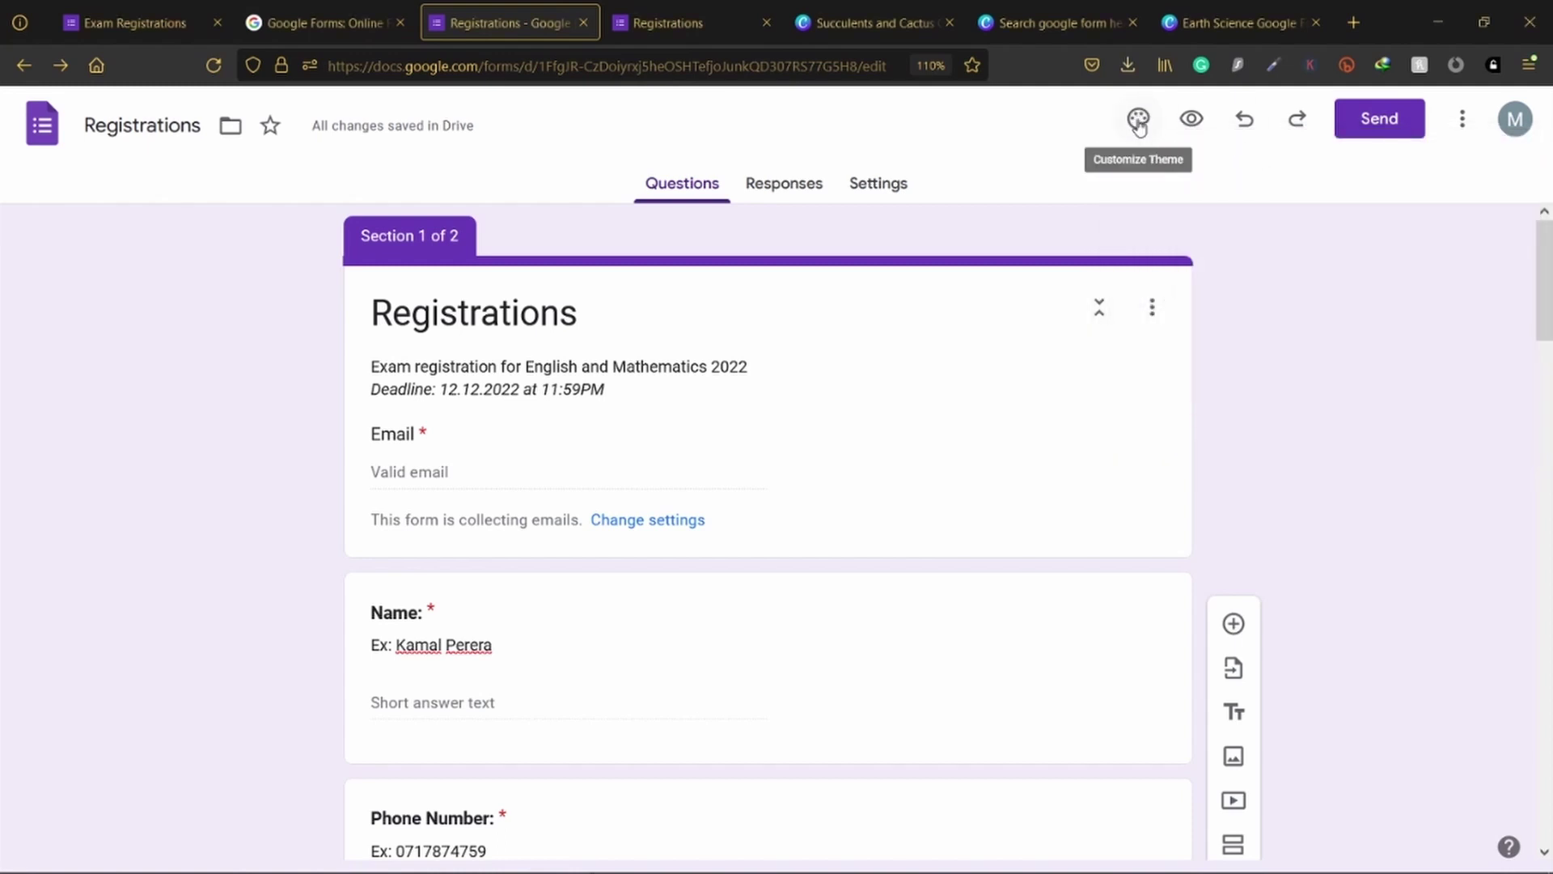
click(1139, 123)
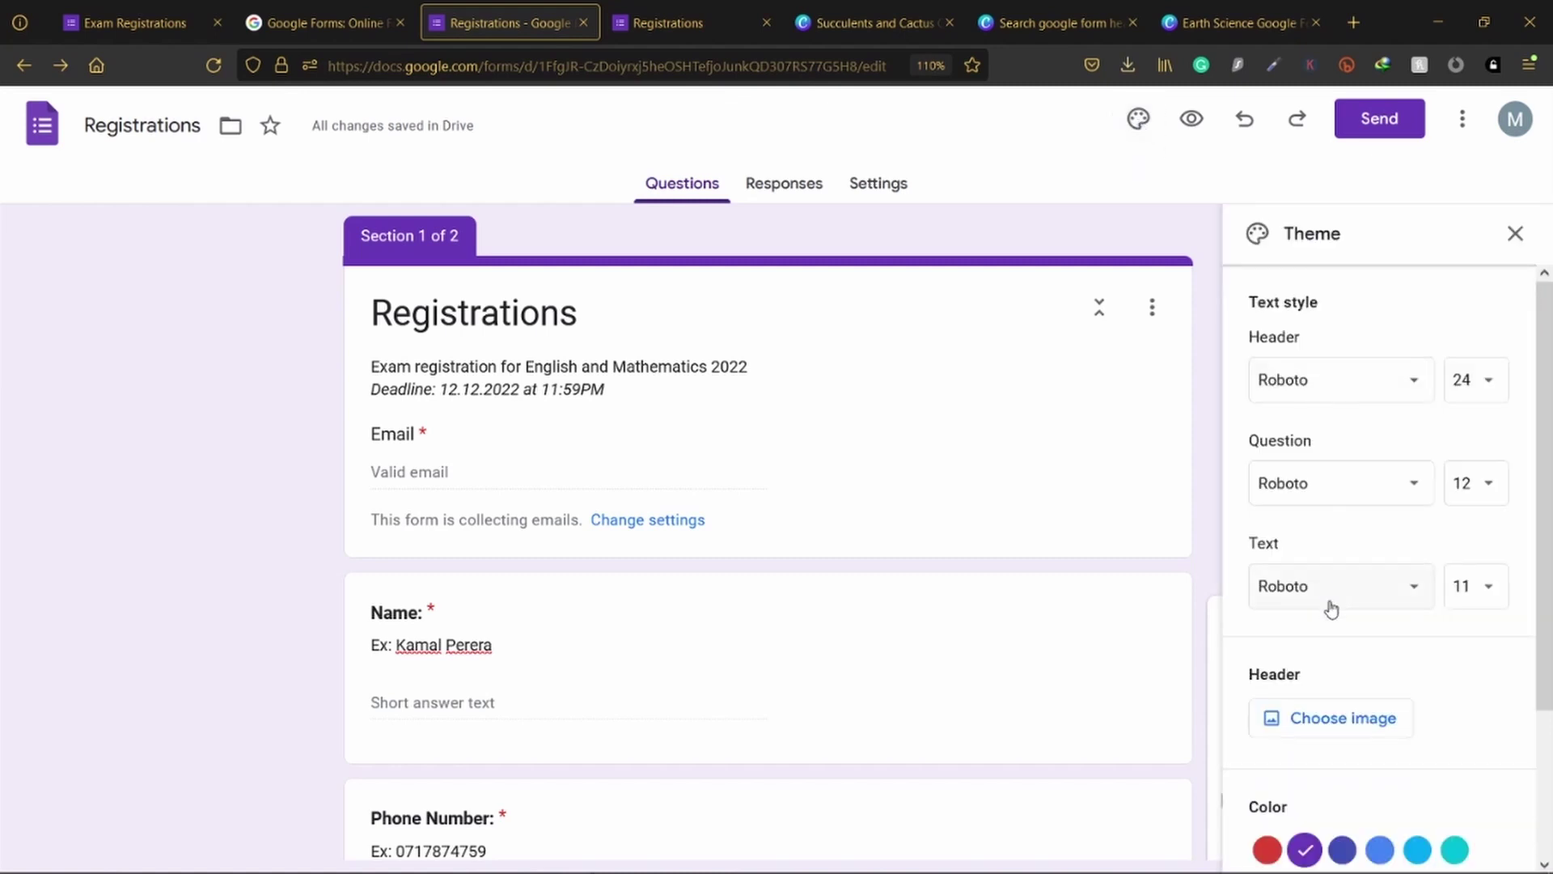
scroll(1327, 673, down, 2)
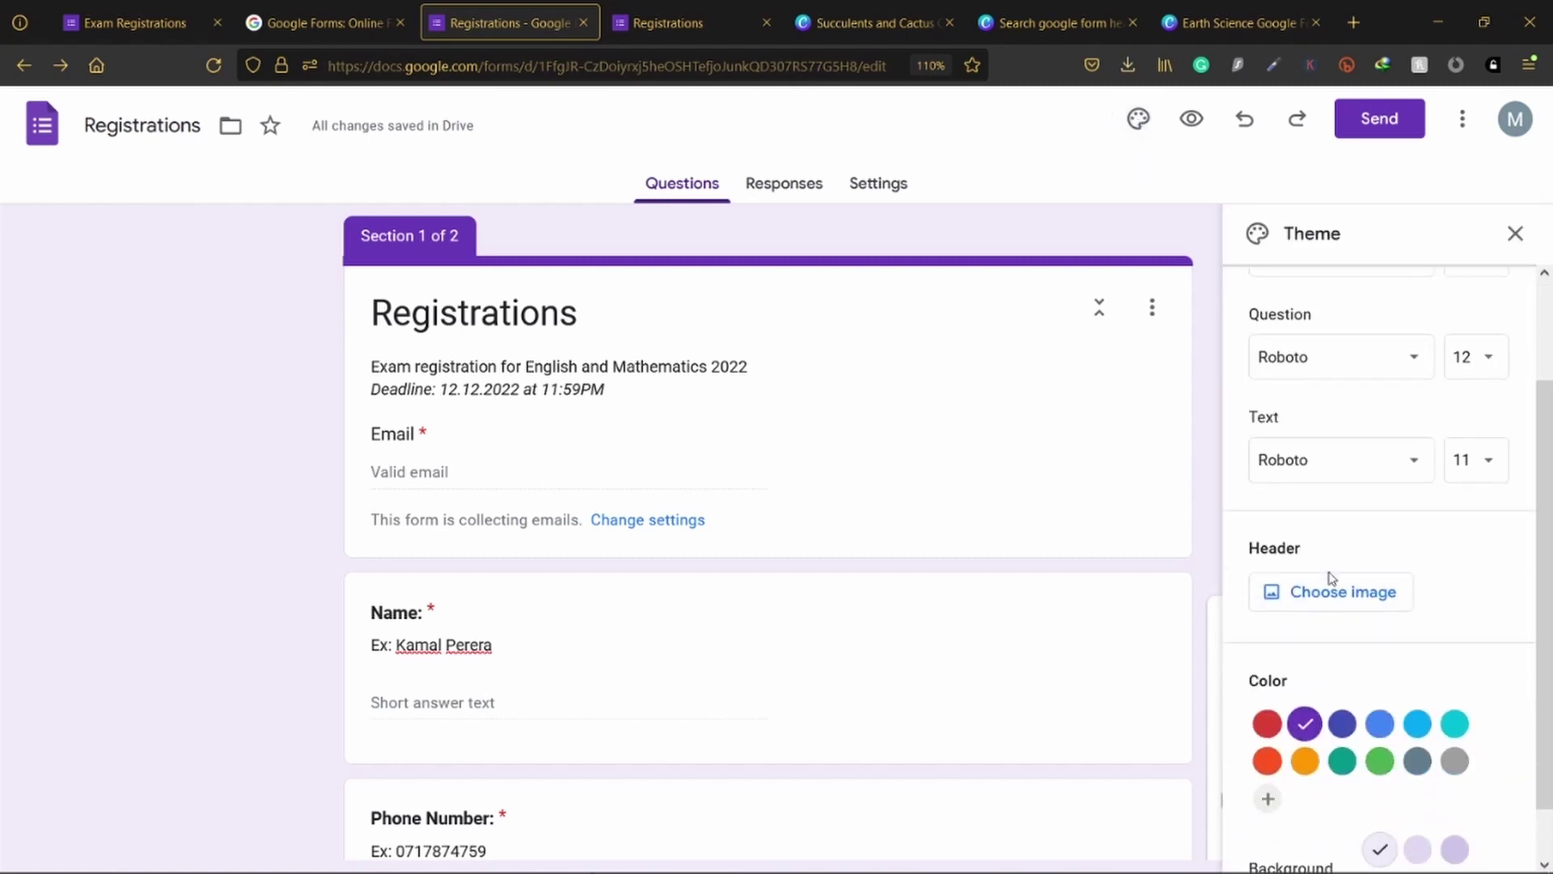
click(1332, 594)
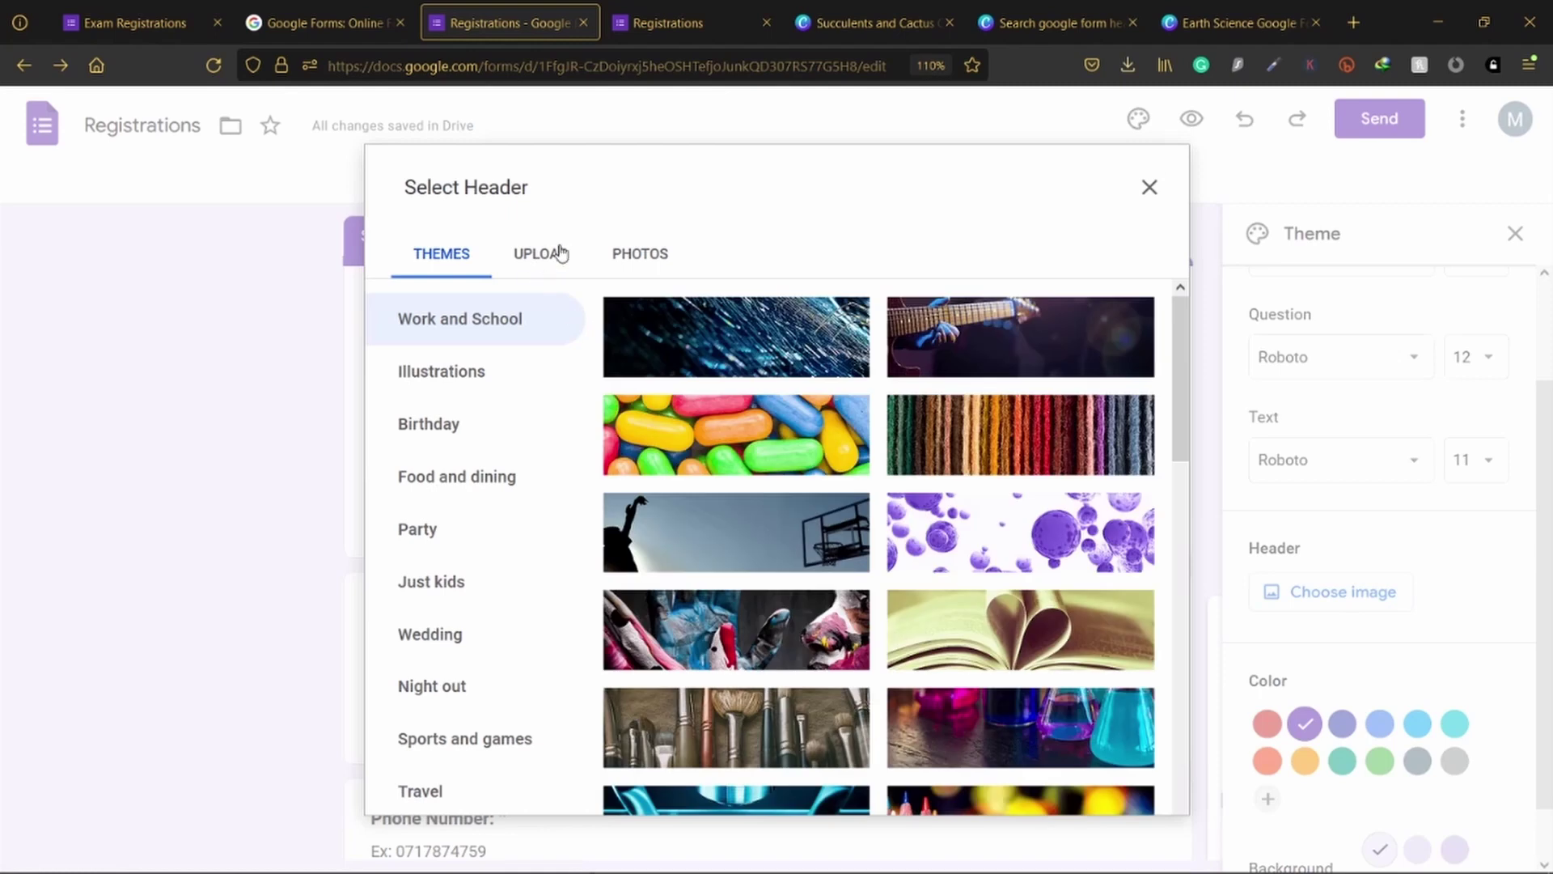
click(561, 254)
click(776, 617)
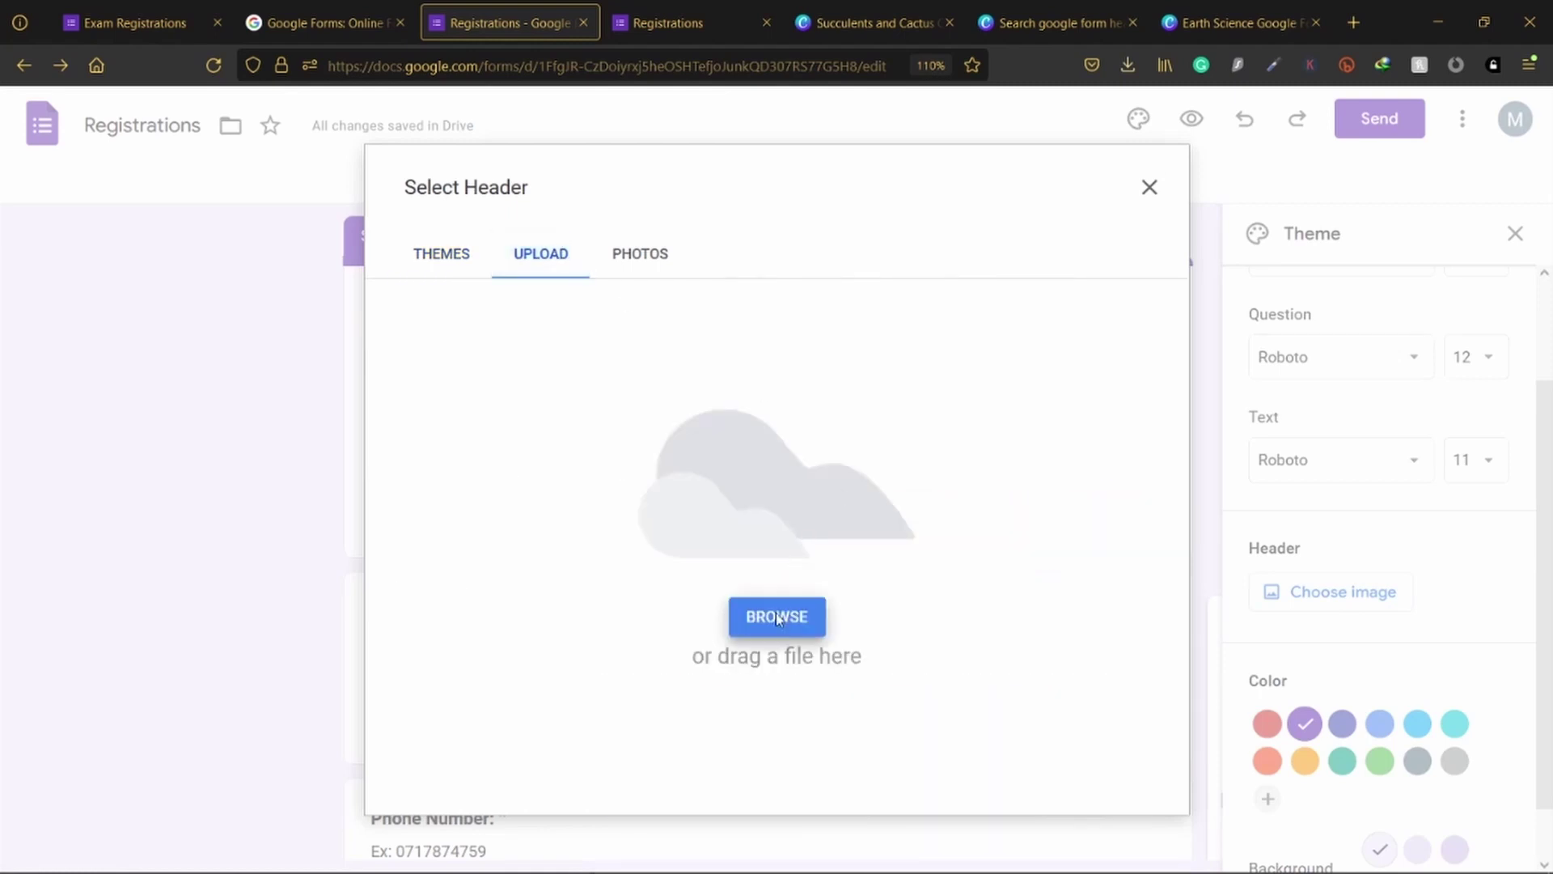
click(284, 233)
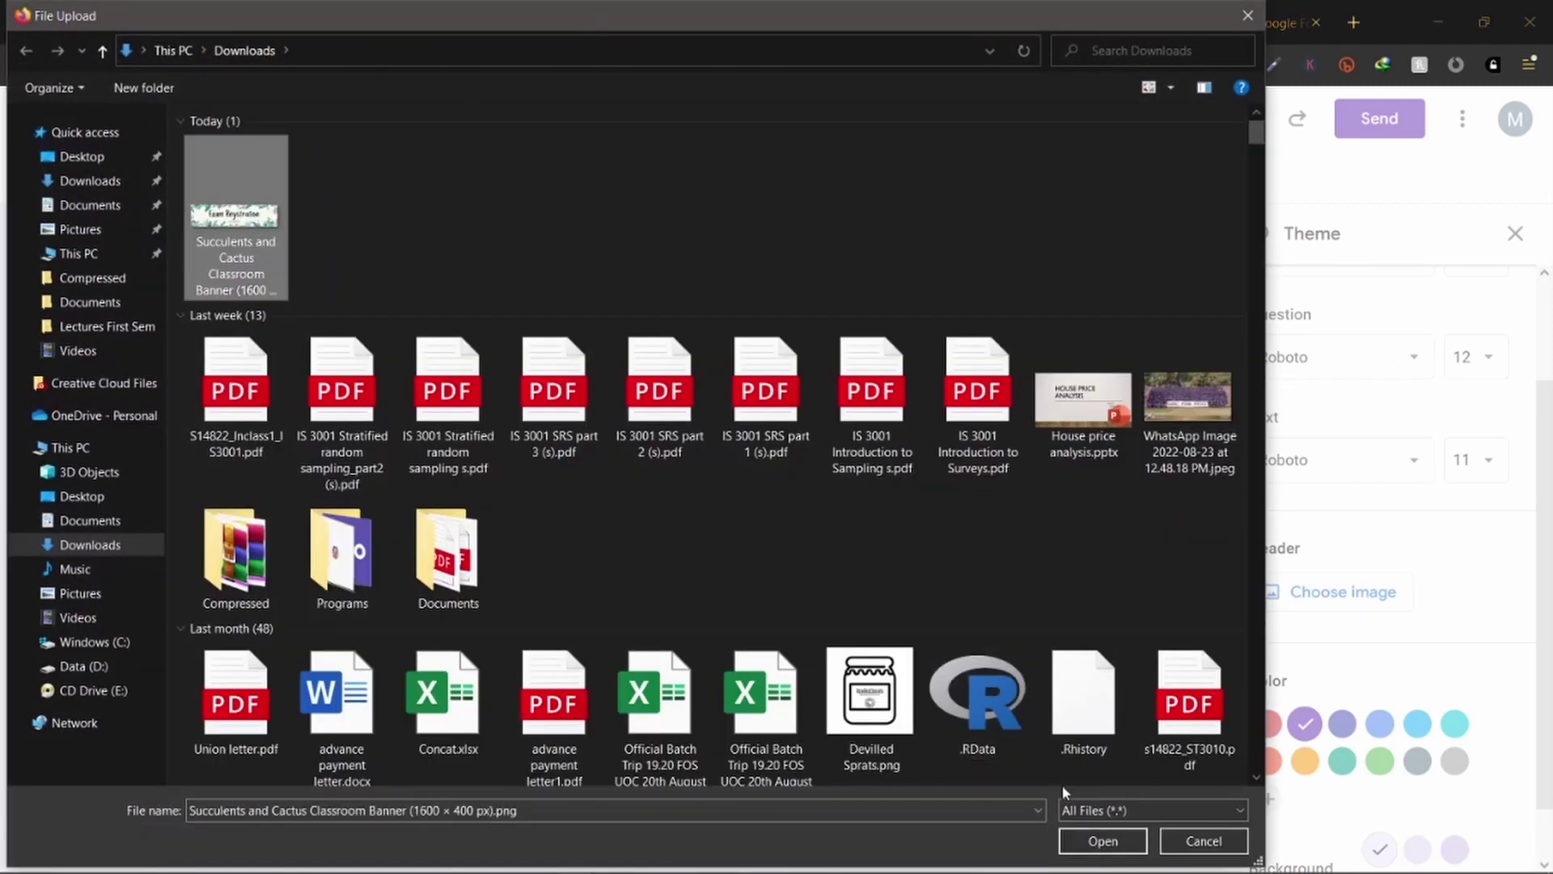
click(1102, 841)
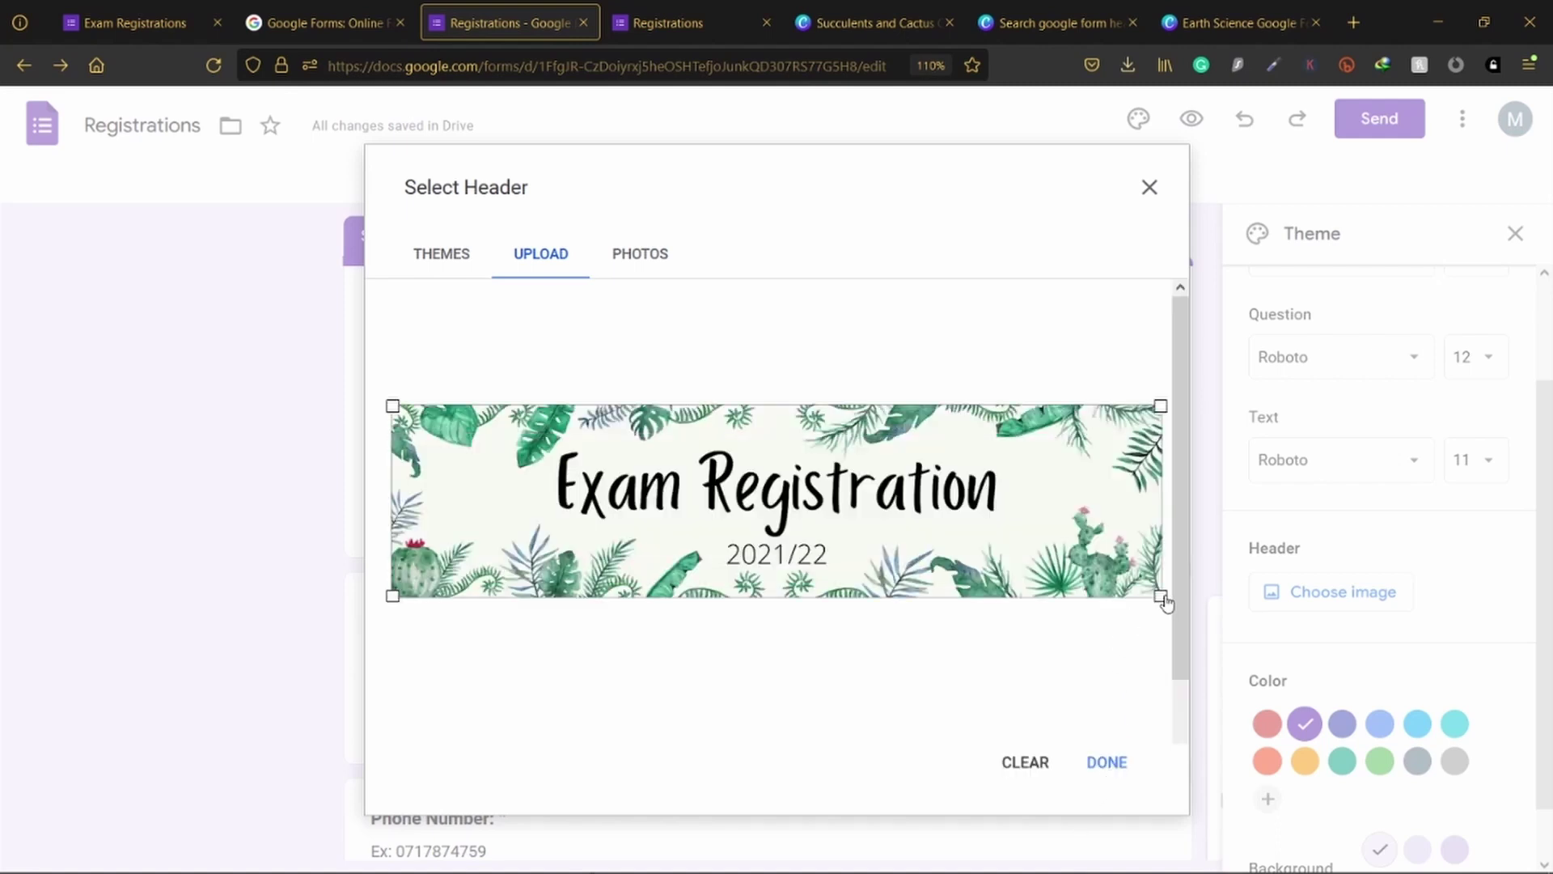
Step: Crop the header to keep the whole banner, then preview the live form
drag(1160, 596, 1250, 602)
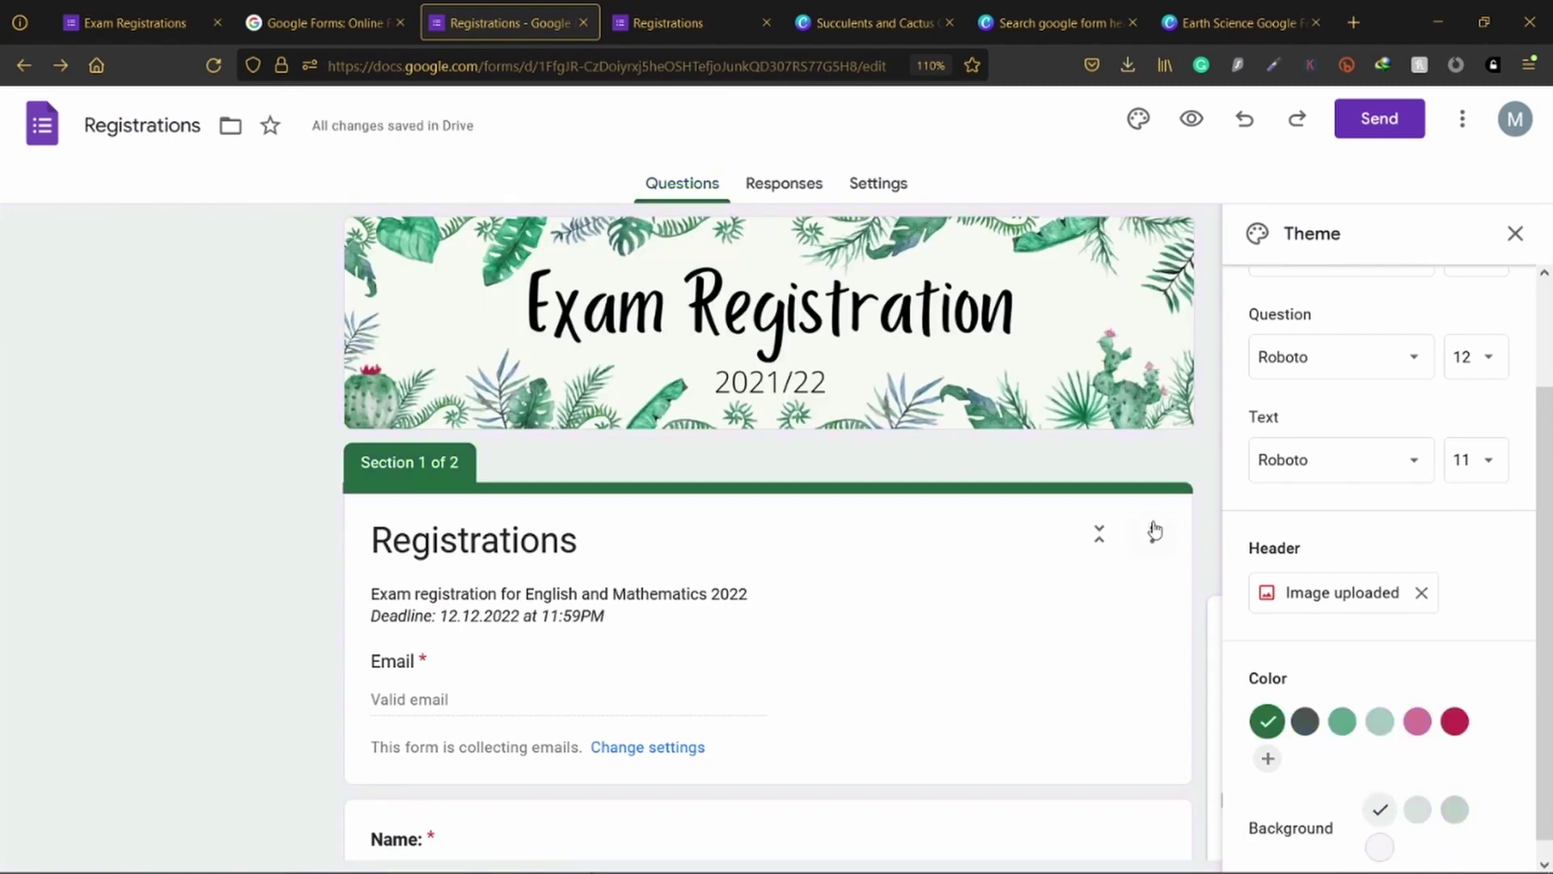
scroll(857, 510, down, 5)
scroll(857, 510, down, 10)
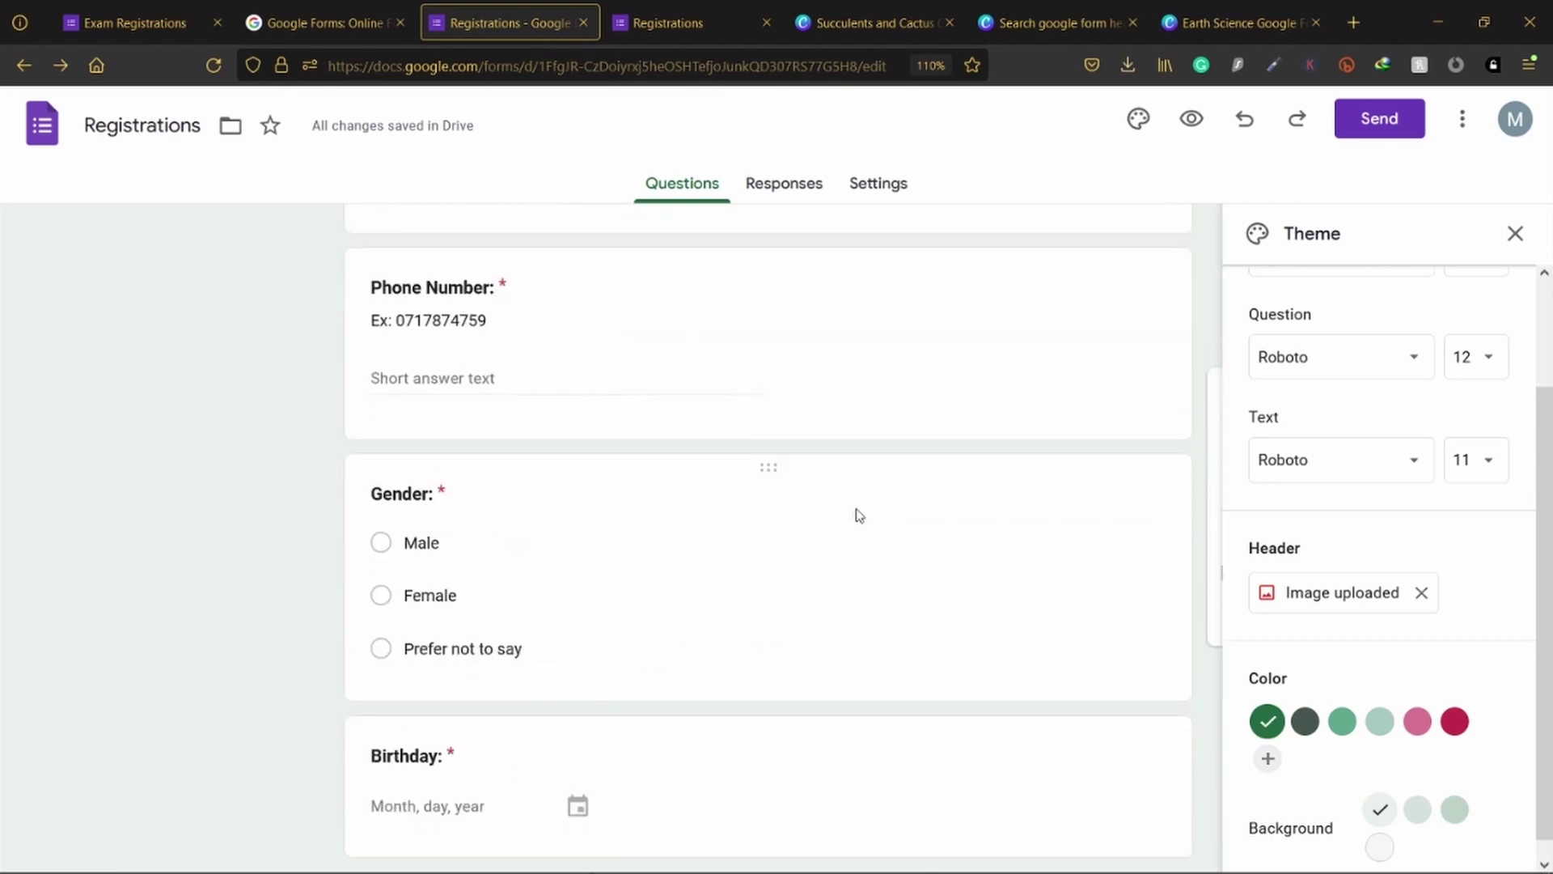
scroll(852, 486, down, 6)
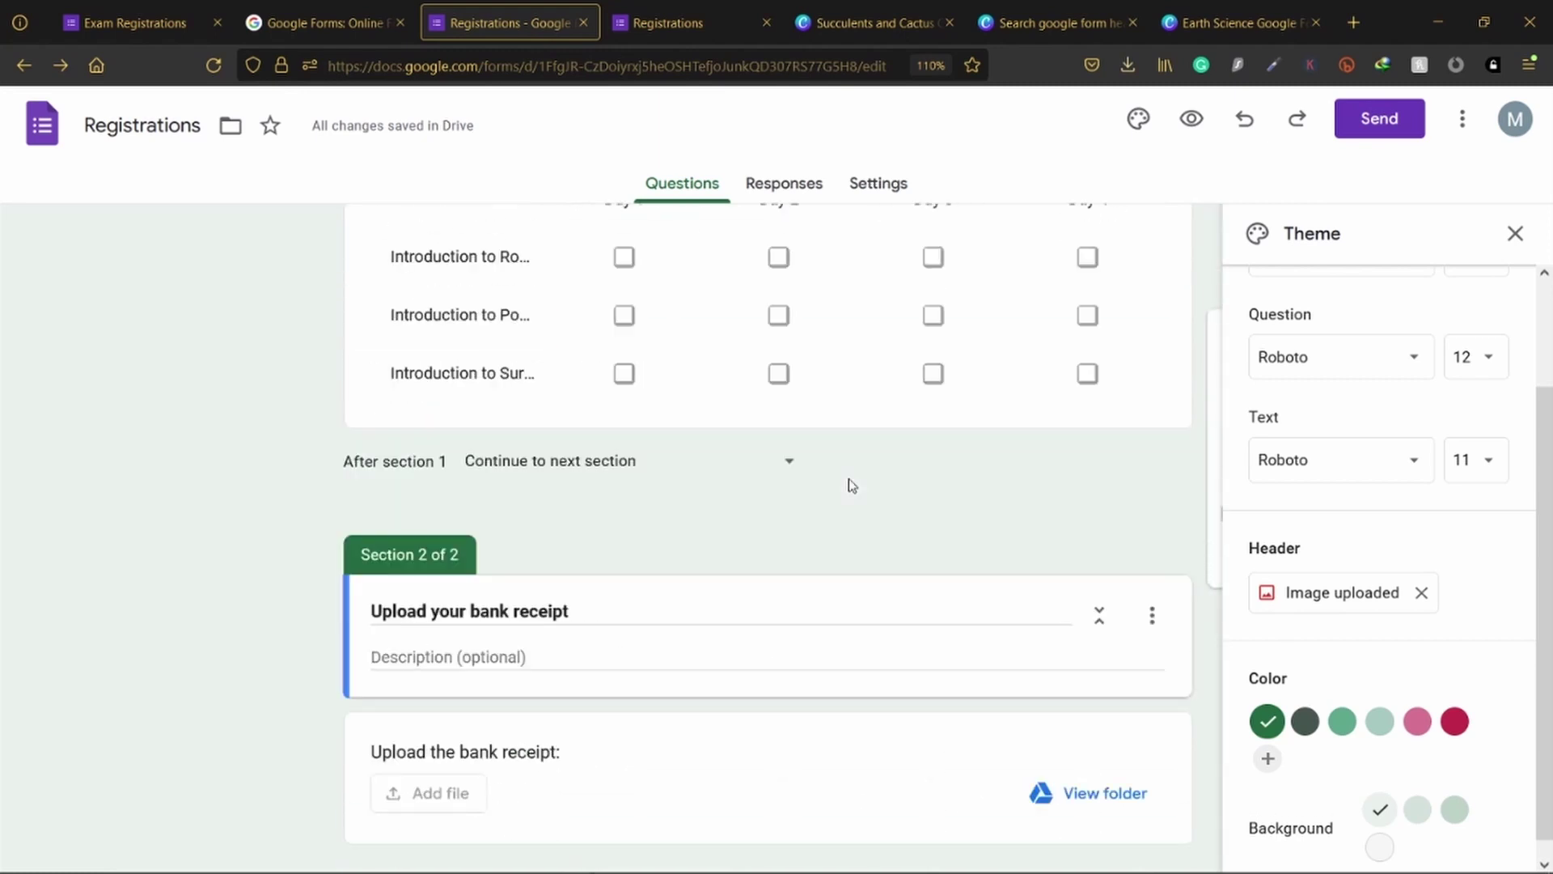
scroll(1057, 371, up, 20)
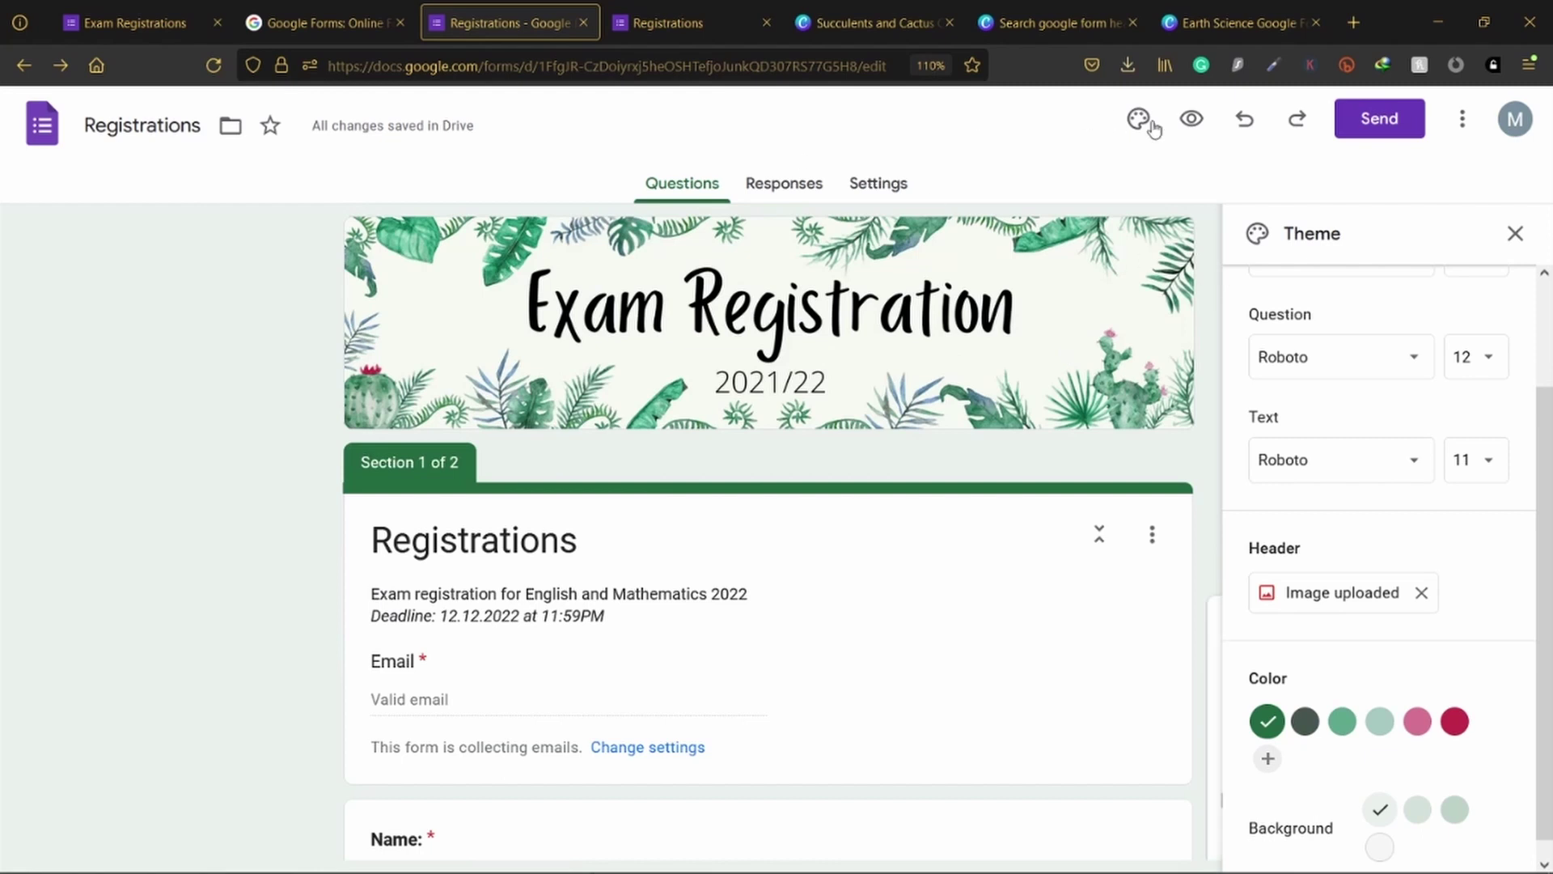
click(1189, 122)
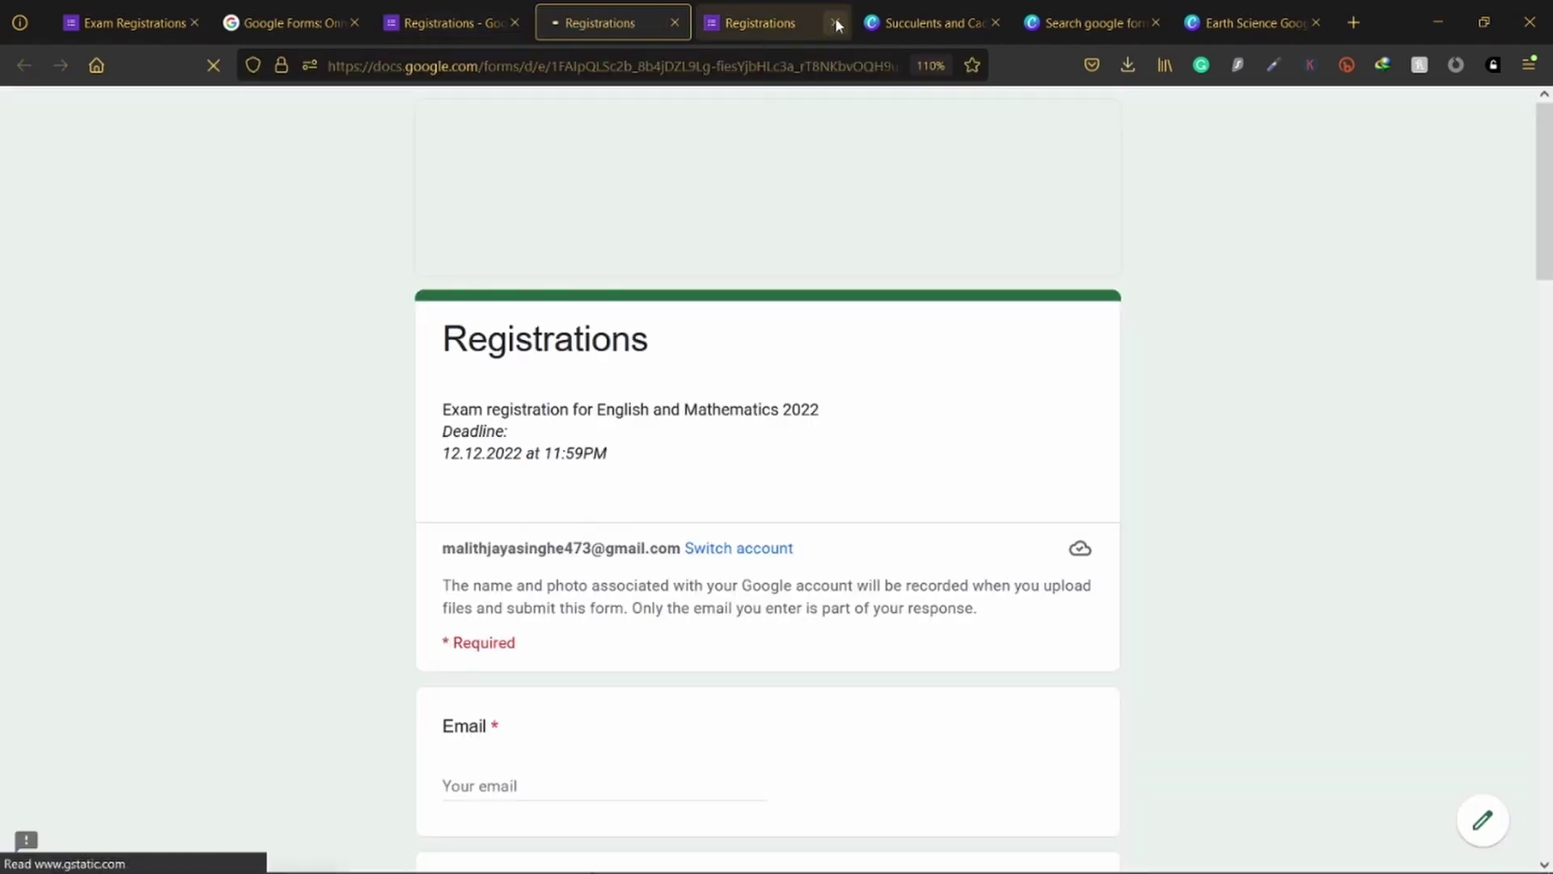
click(835, 23)
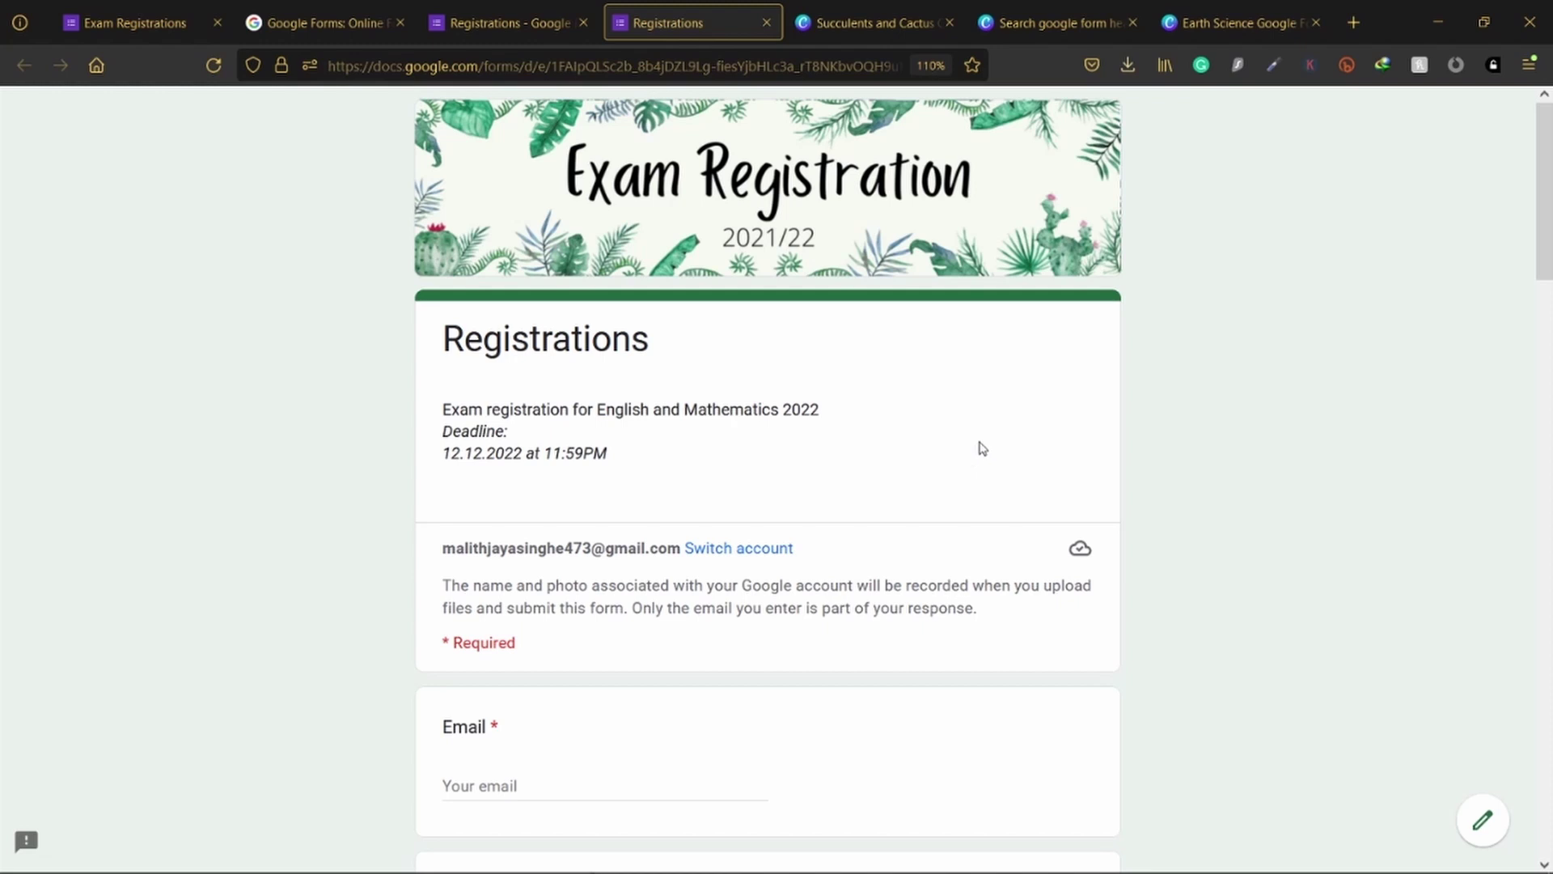
Step: Fill in test answers for the Email, Name and Phone Number questions
scroll(973, 446, down, 15)
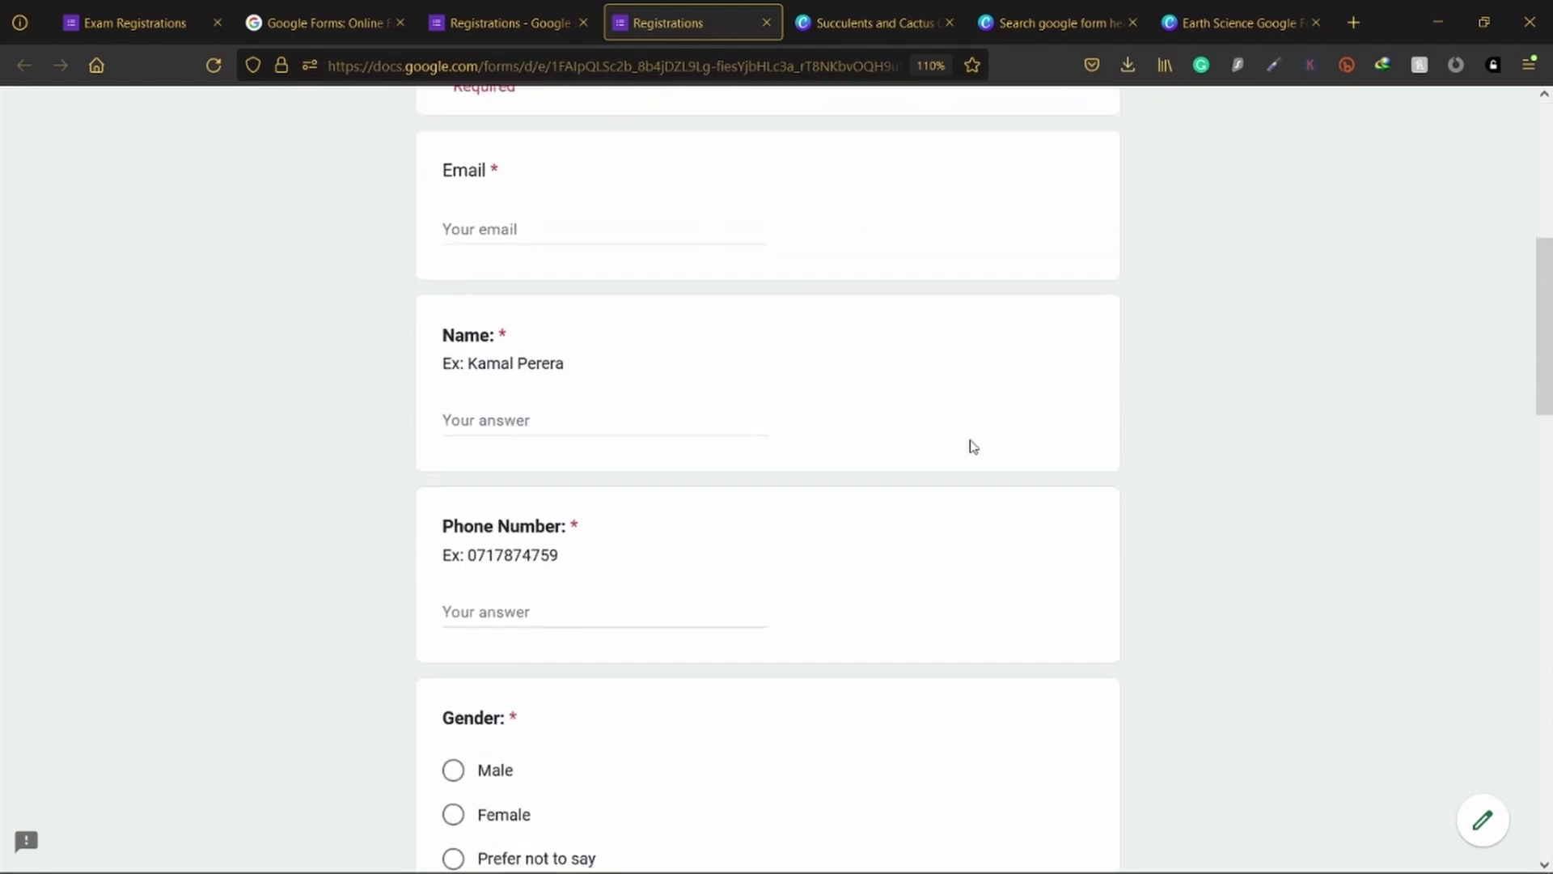
scroll(970, 445, down, 5)
scroll(968, 443, up, 20)
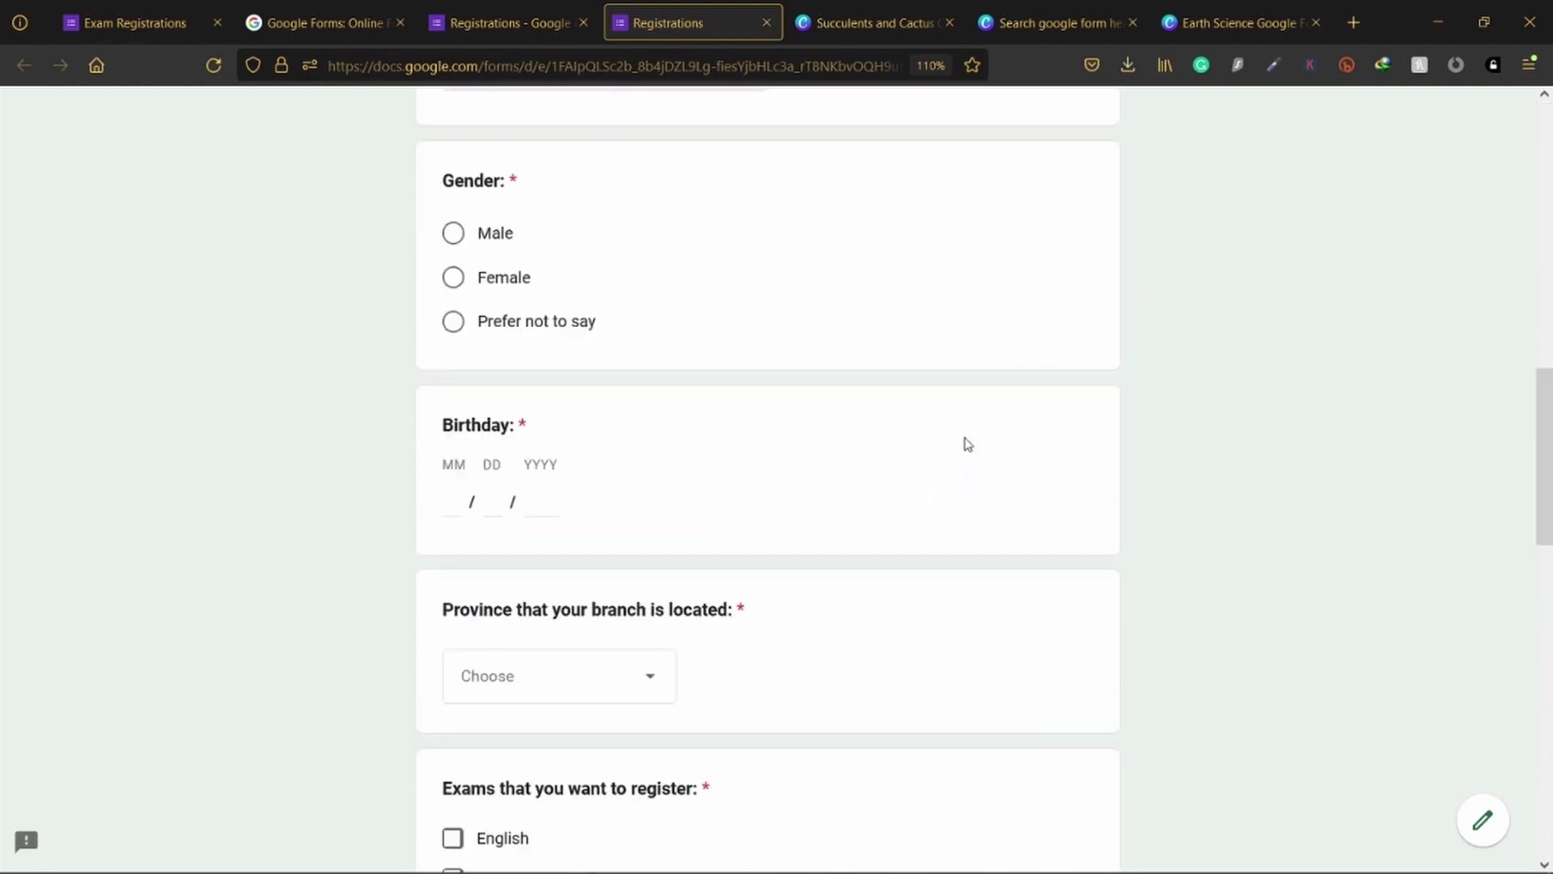
scroll(783, 444, down, 6)
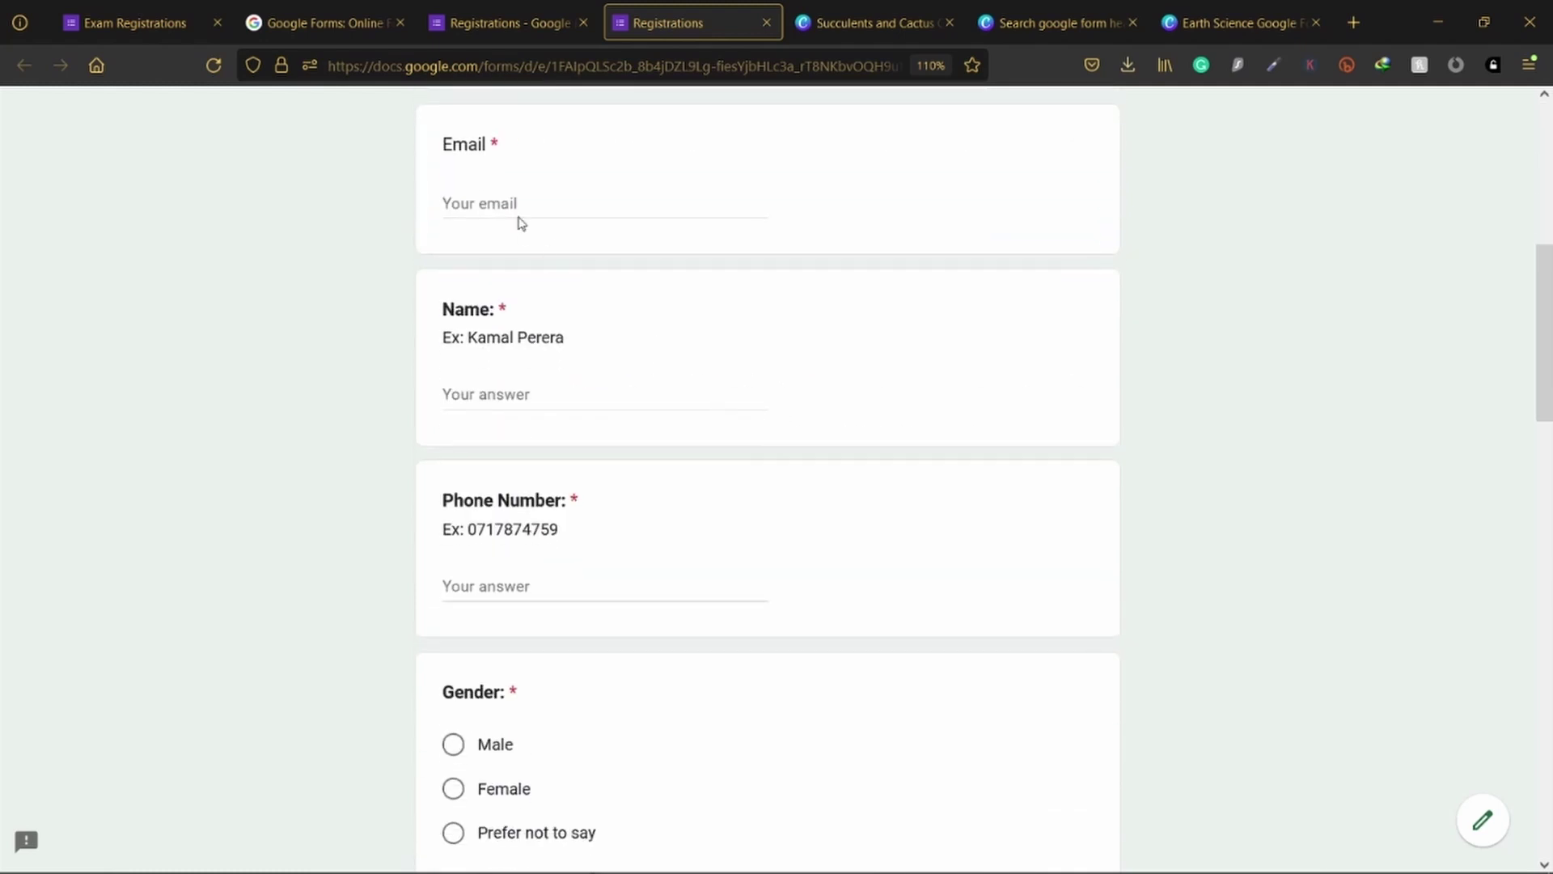
click(486, 202)
text(asda)
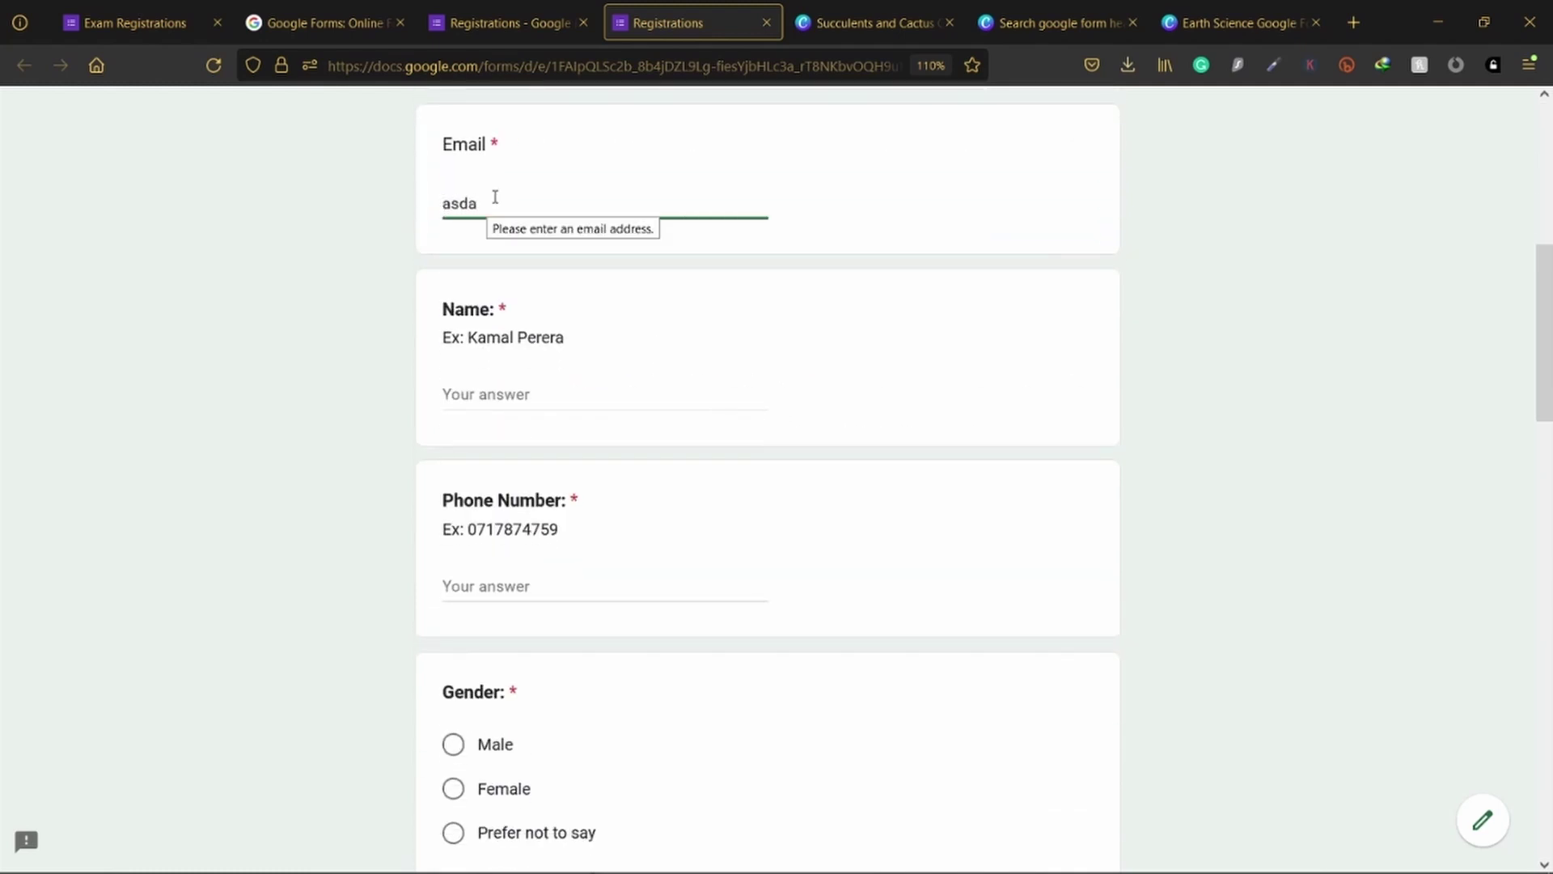
text(@fds.com)
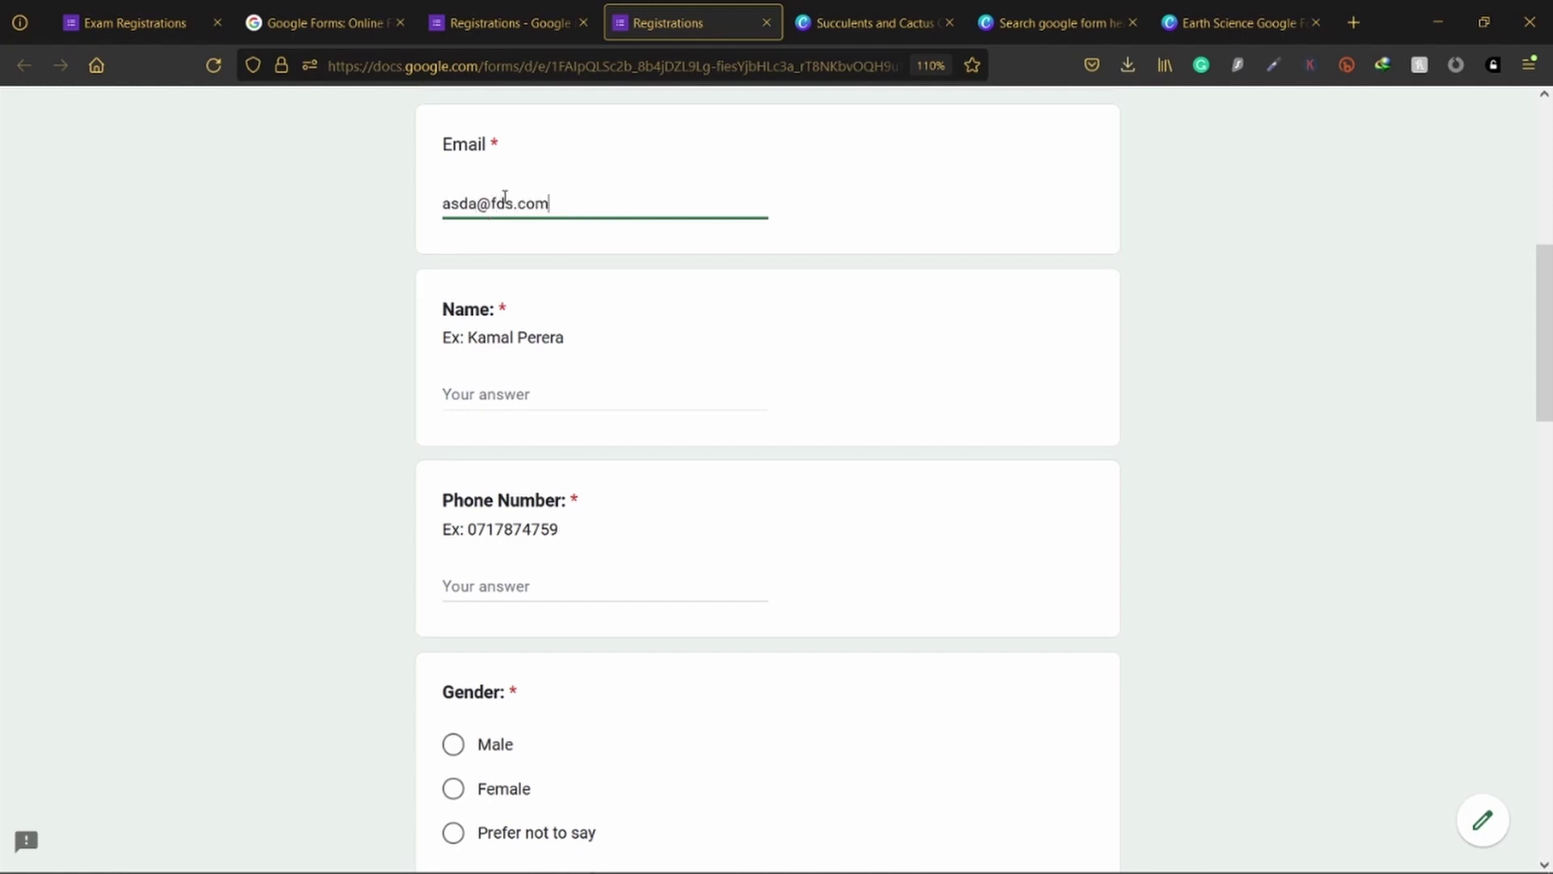
click(480, 390)
text(add)
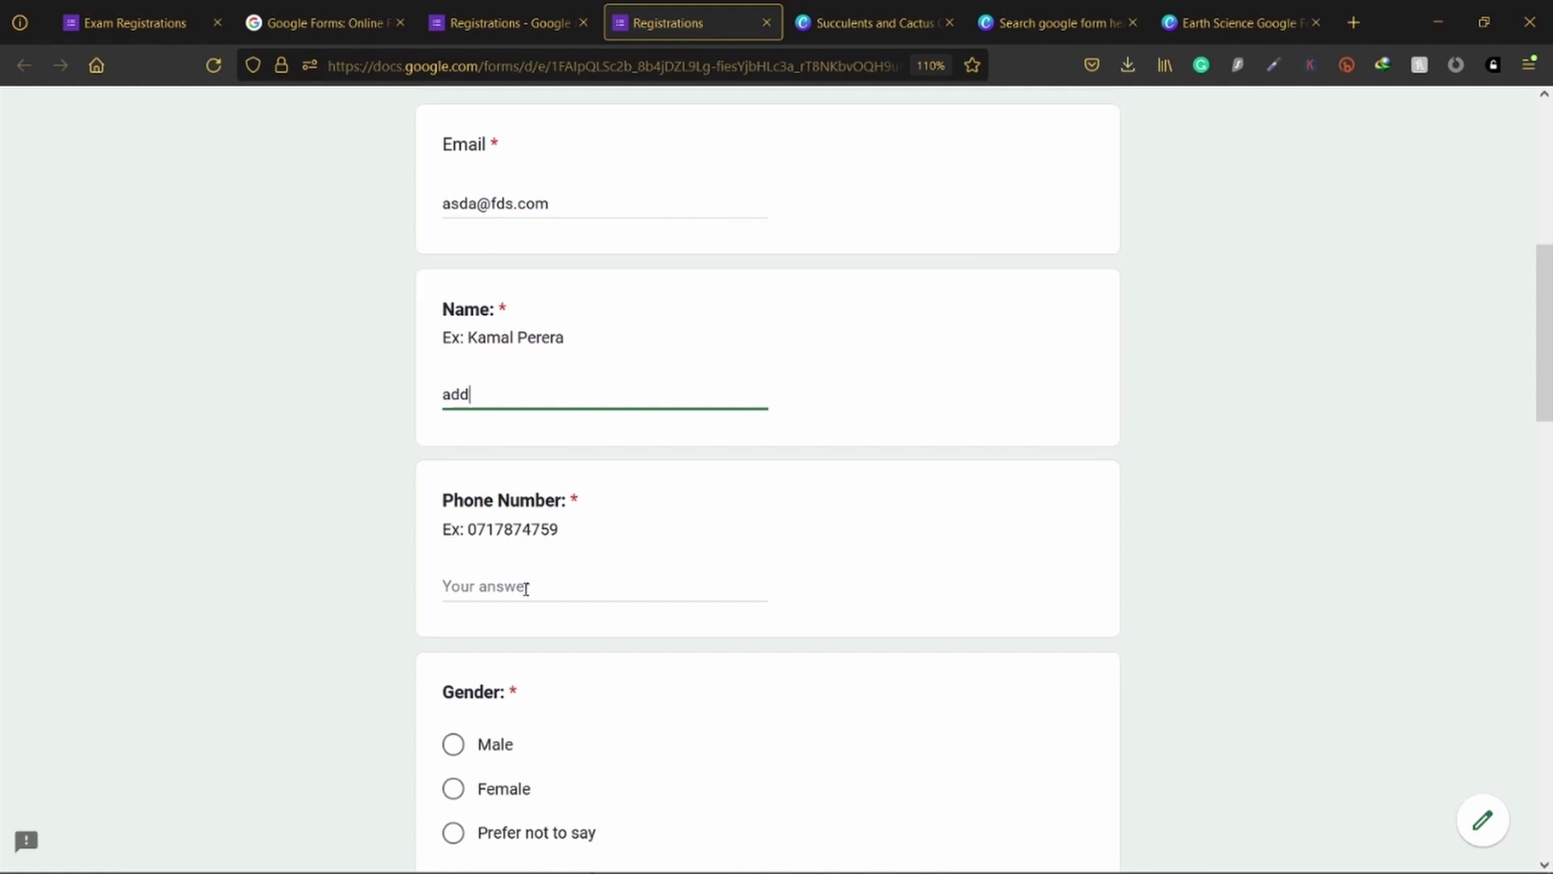
click(526, 588)
text(423423423)
Step: Answer Male for Gender and enter a test Birthday date
scroll(547, 643, down, 2)
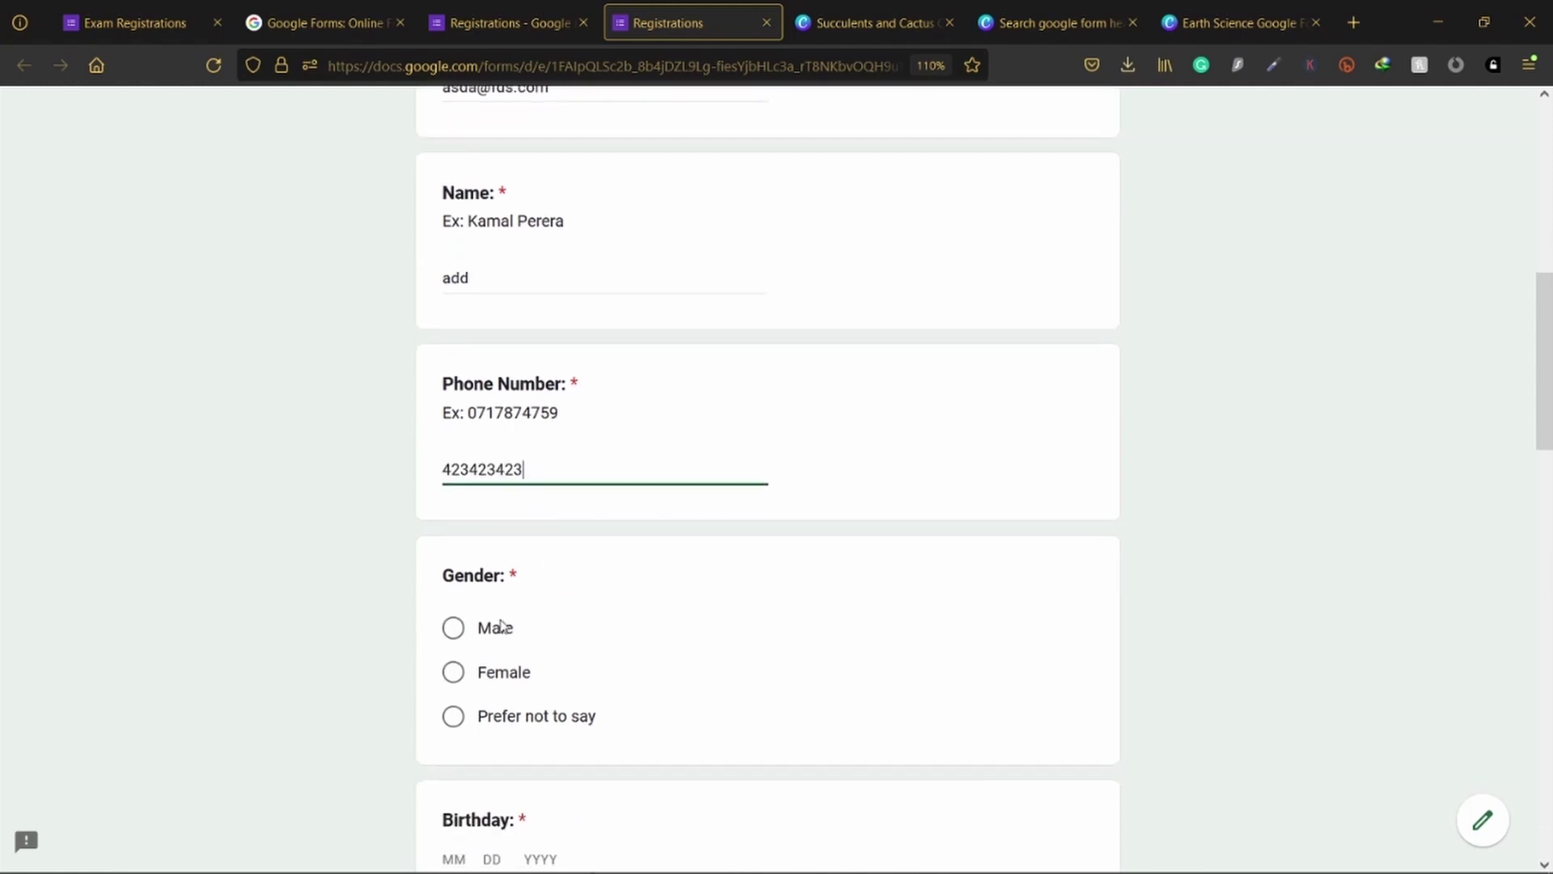
click(516, 635)
scroll(522, 615, down, 5)
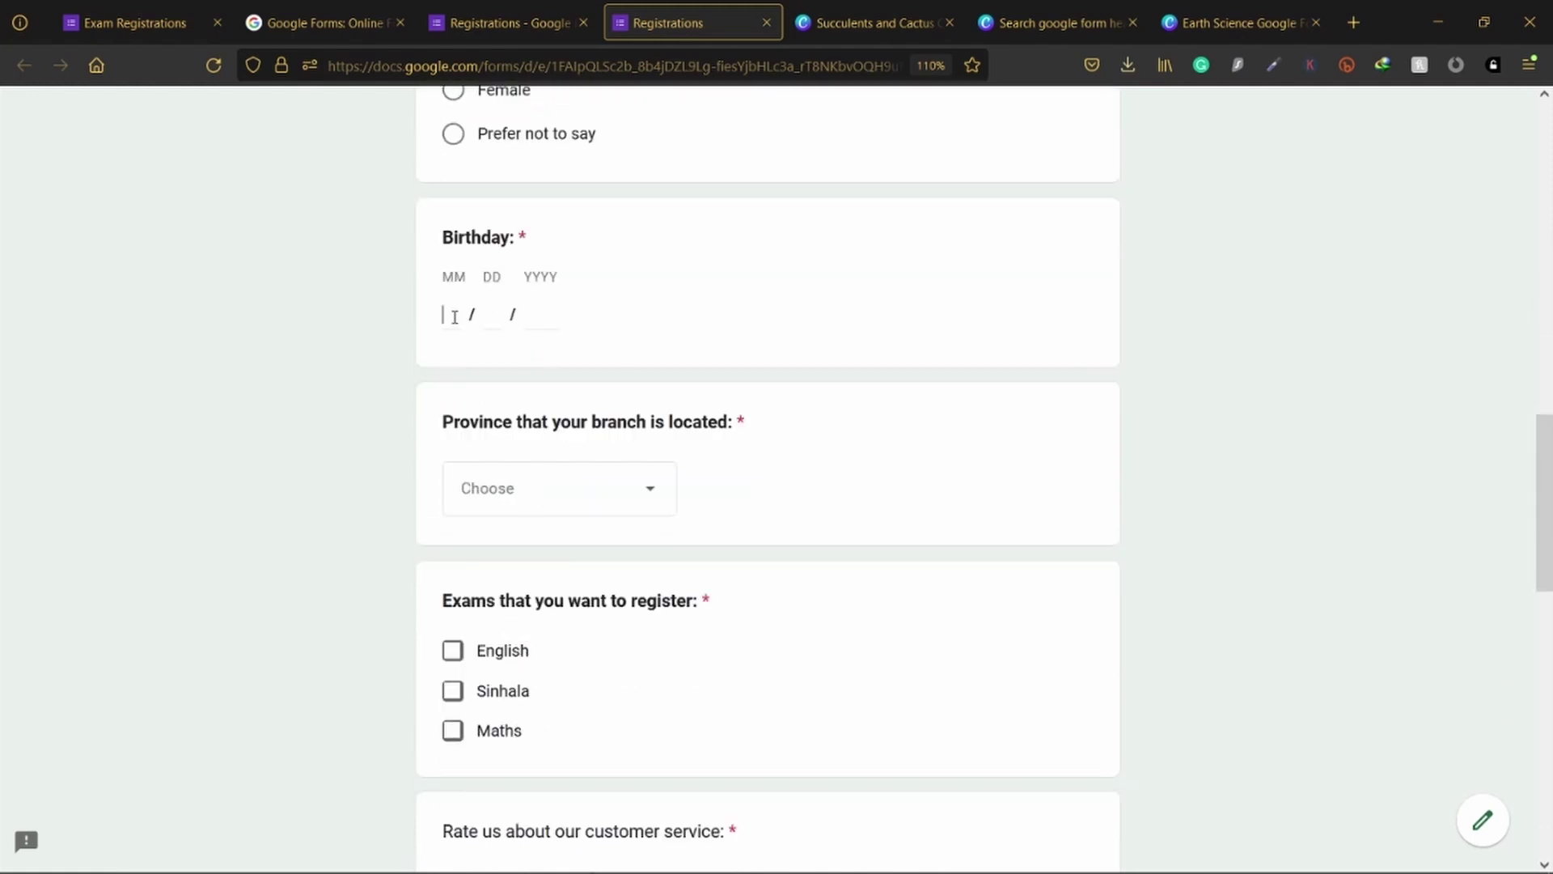
text(3)
click(501, 316)
text(3)
click(538, 314)
text(1222)
Step: Choose Western Province, register for Sinhala and Maths, and submit the test response
scroll(538, 399, down, 2)
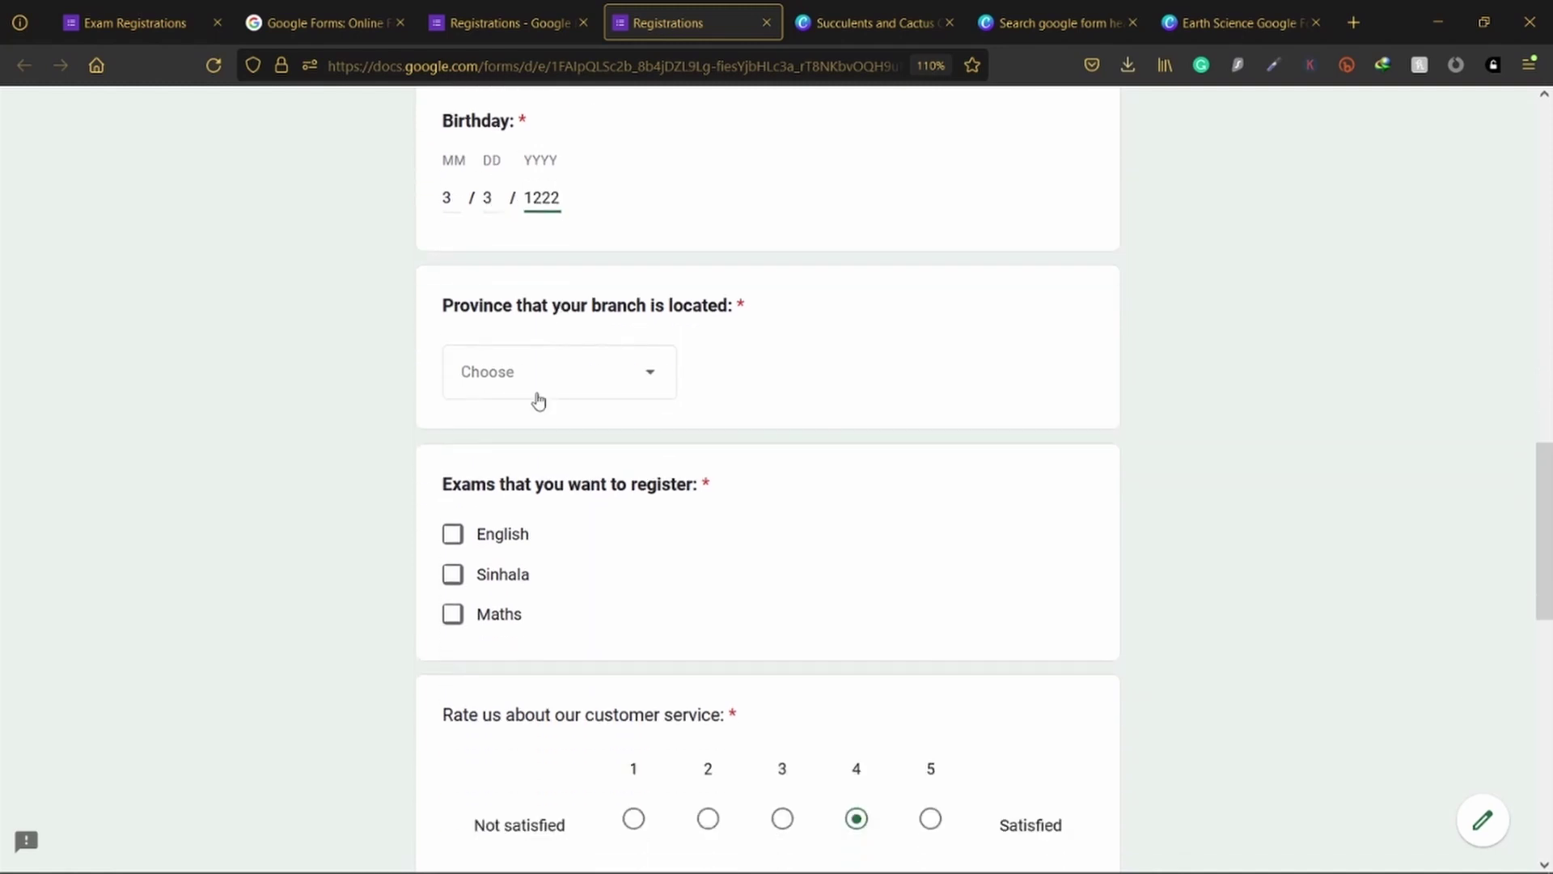
click(537, 374)
click(545, 465)
scroll(485, 348, down, 3)
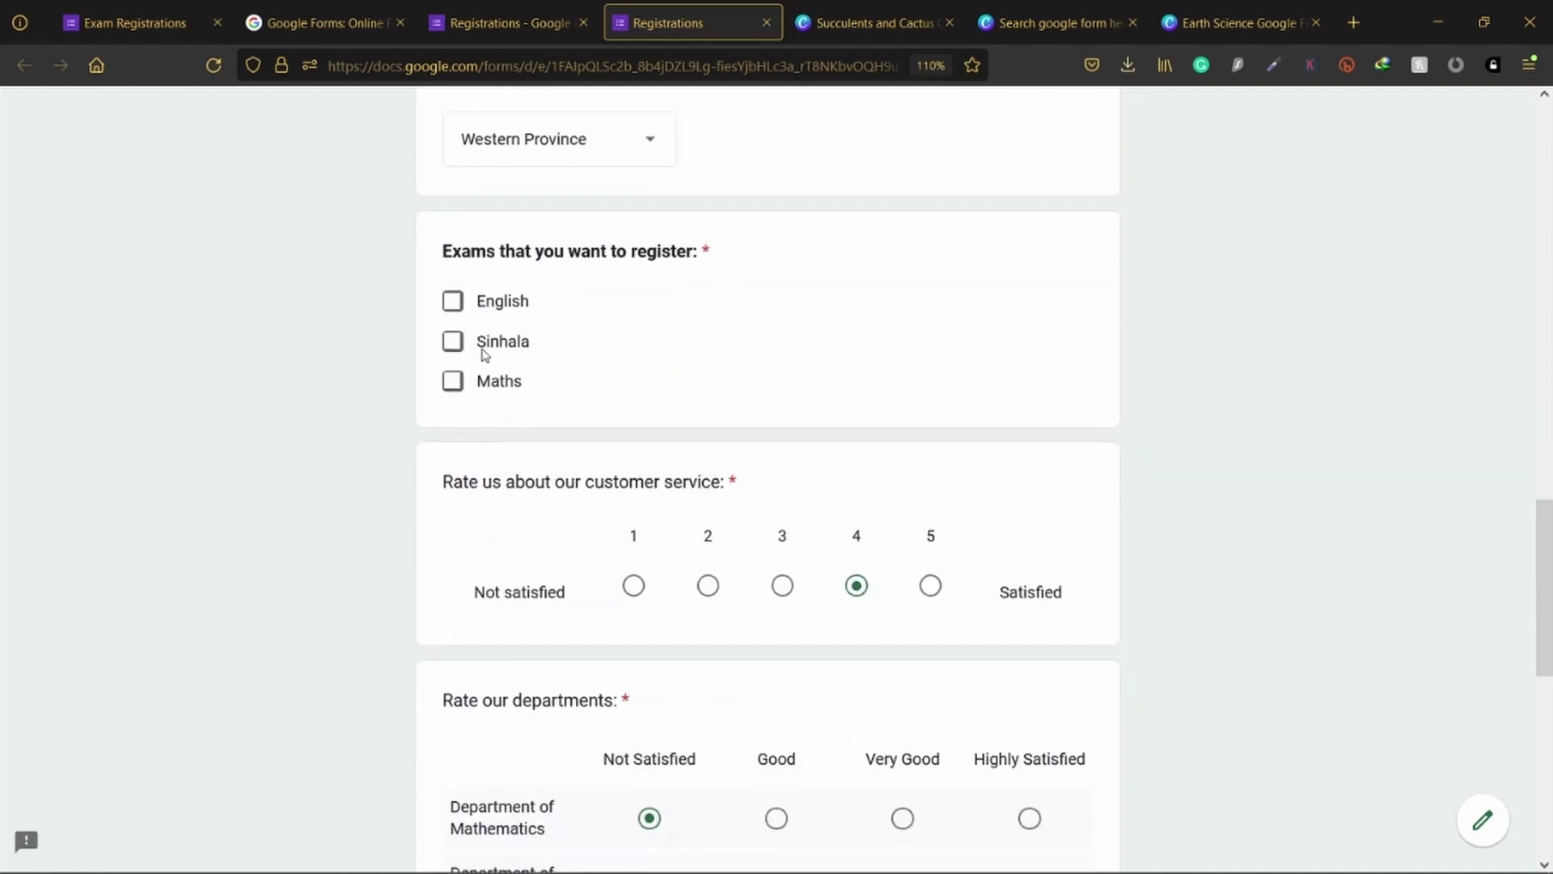
click(483, 341)
click(489, 381)
scroll(631, 510, down, 4)
scroll(646, 508, down, 5)
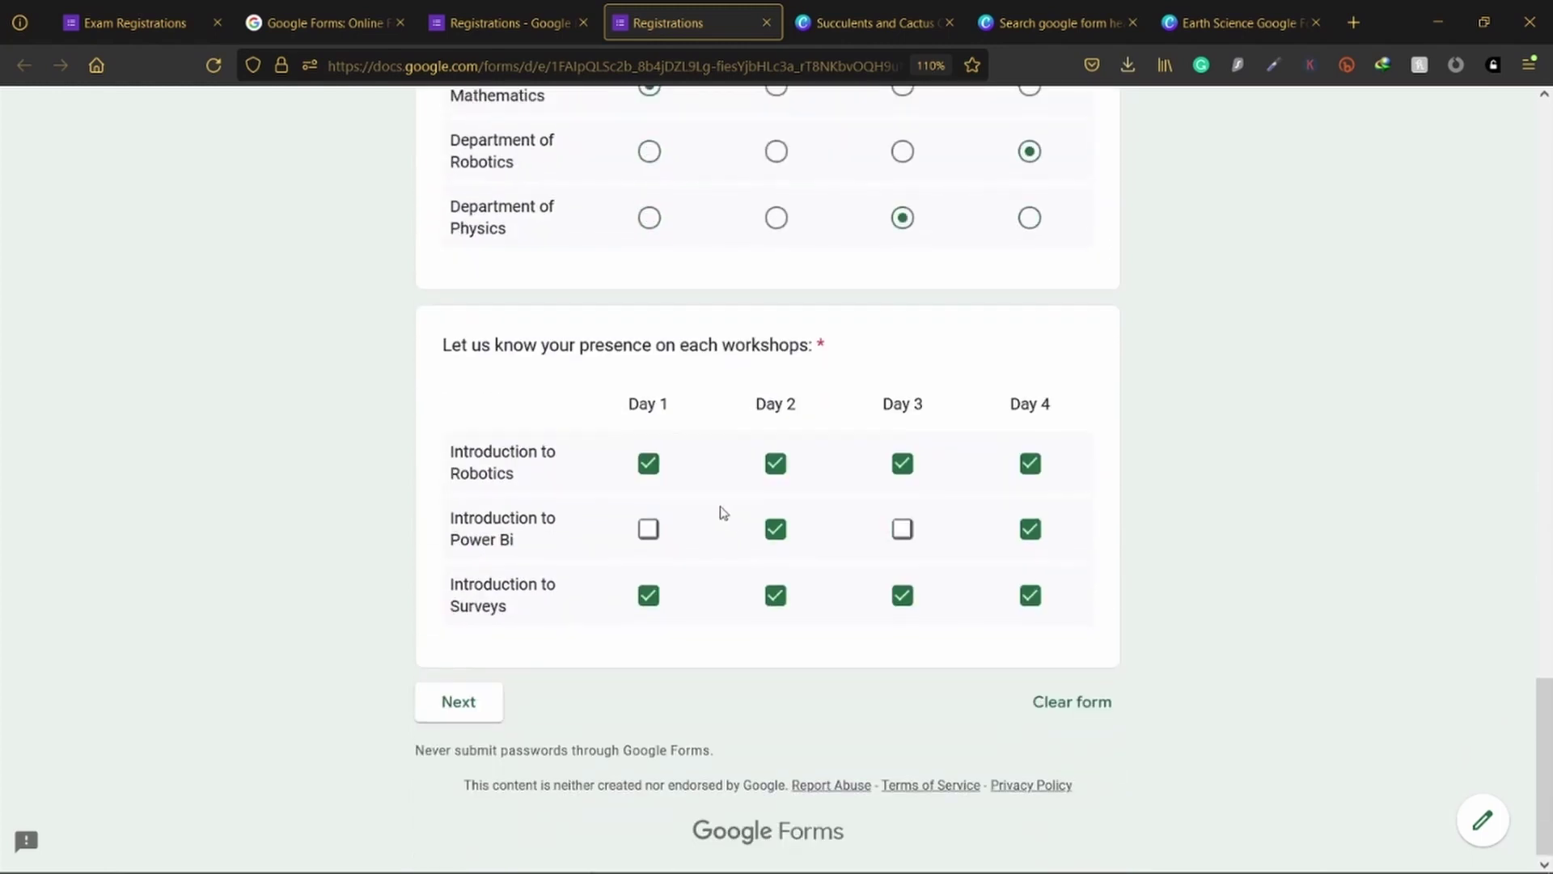
click(460, 695)
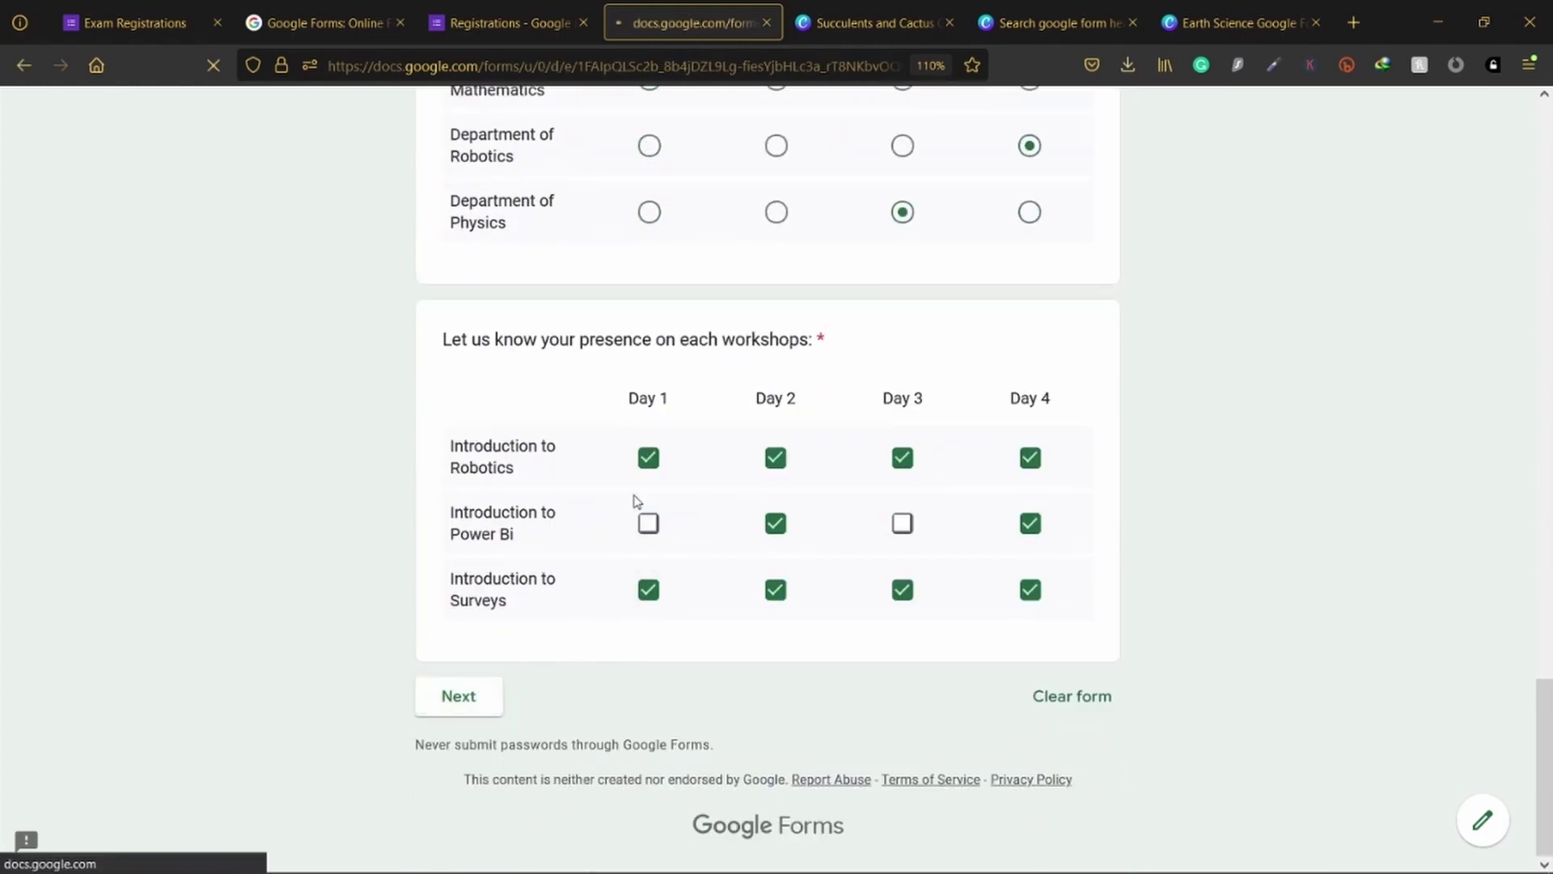
scroll(634, 498, down, 1)
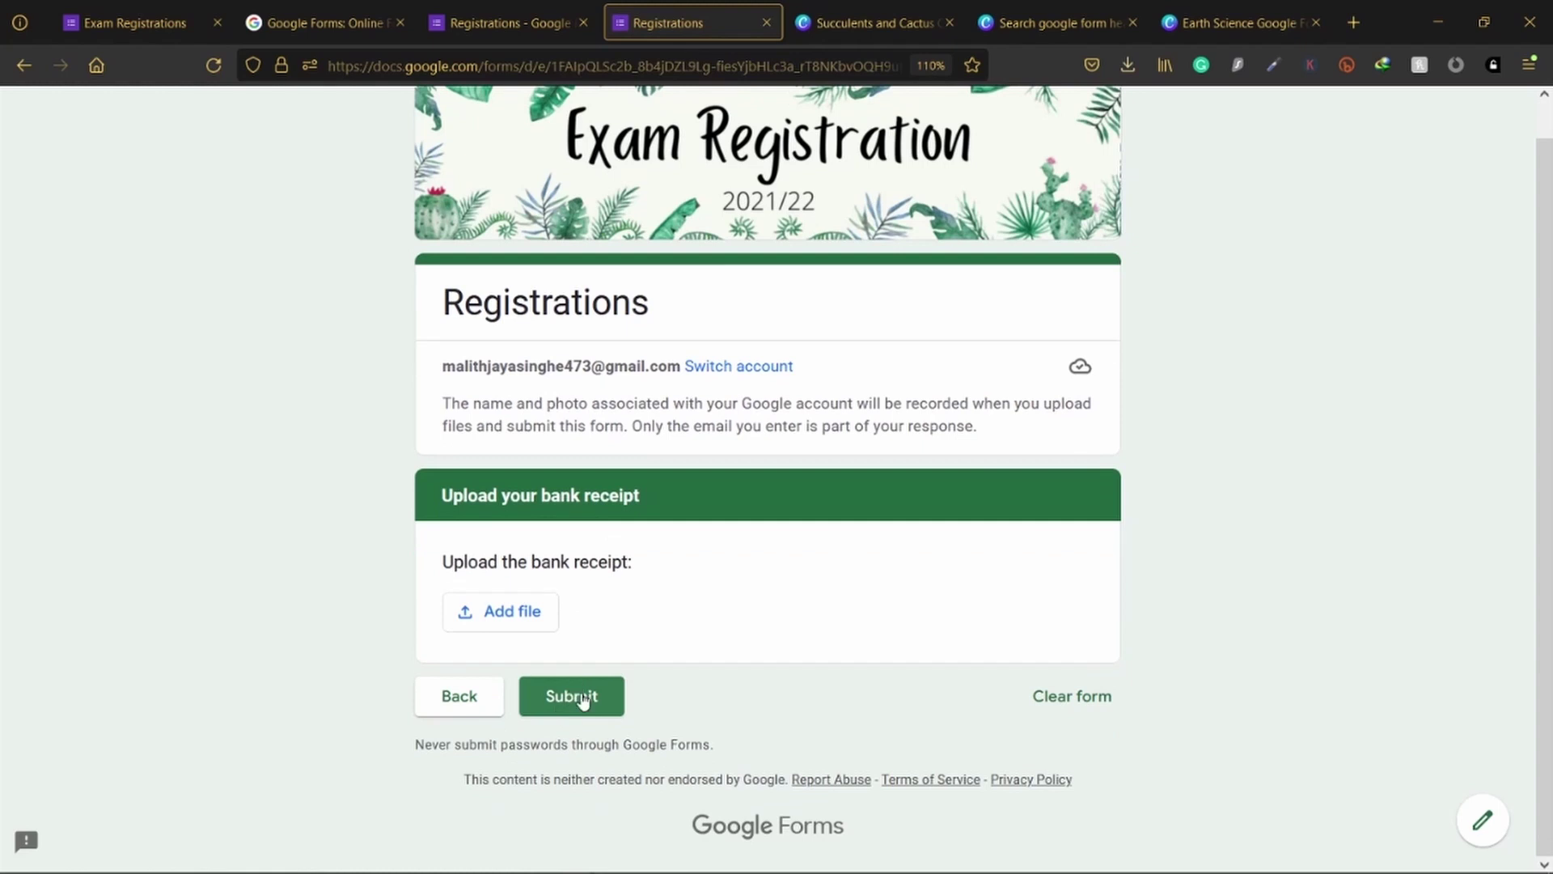
click(580, 701)
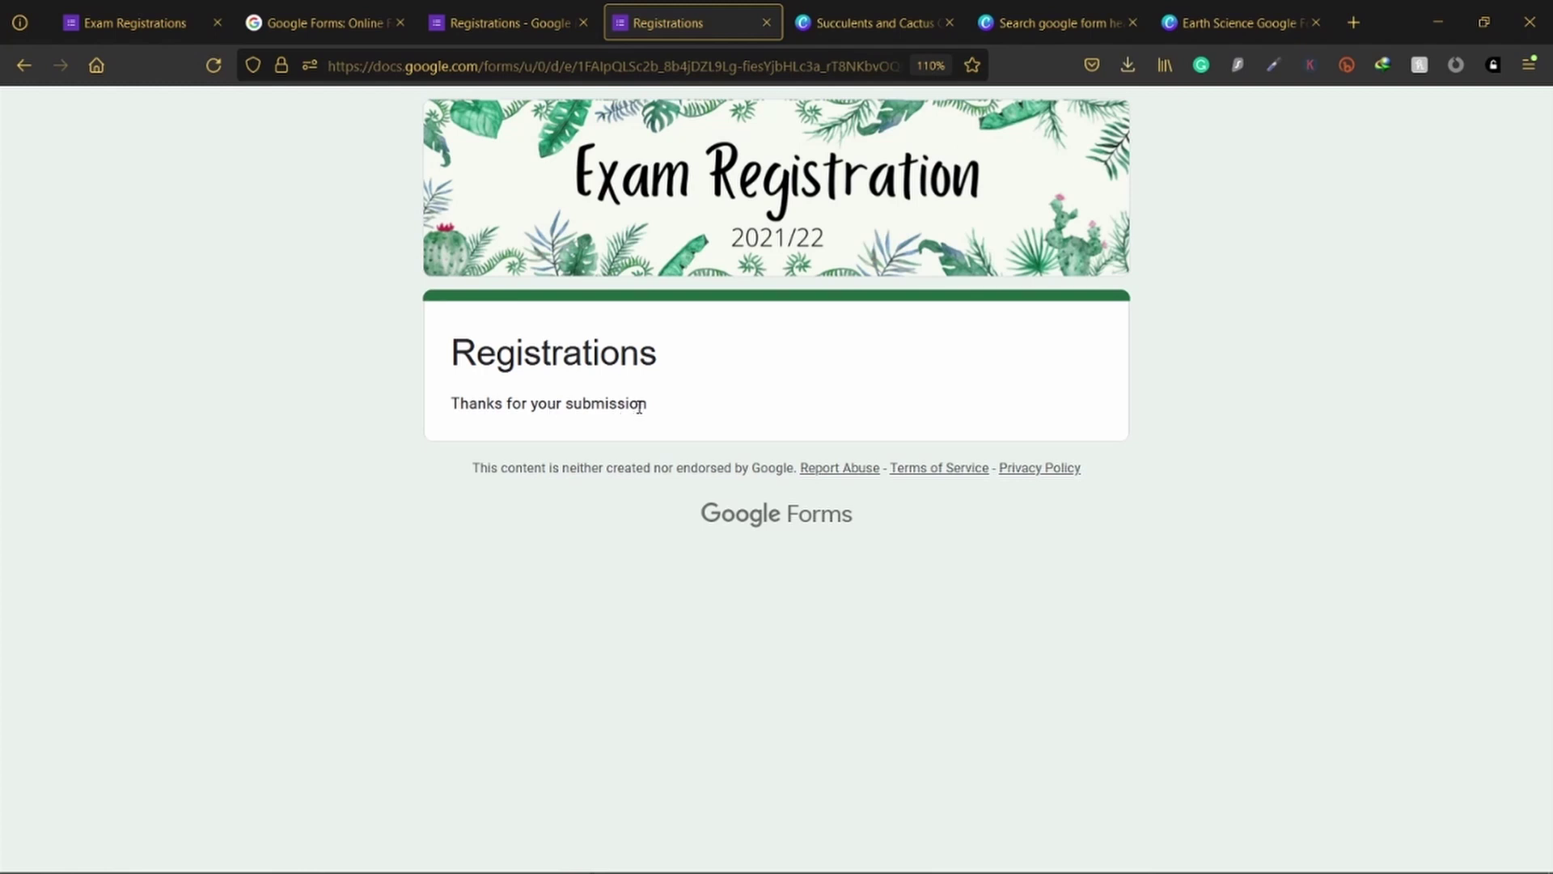
drag(652, 409, 419, 419)
Step: Back in the Registrations editor, check Settings and Responses, then return to the Questions tab
click(754, 400)
click(510, 22)
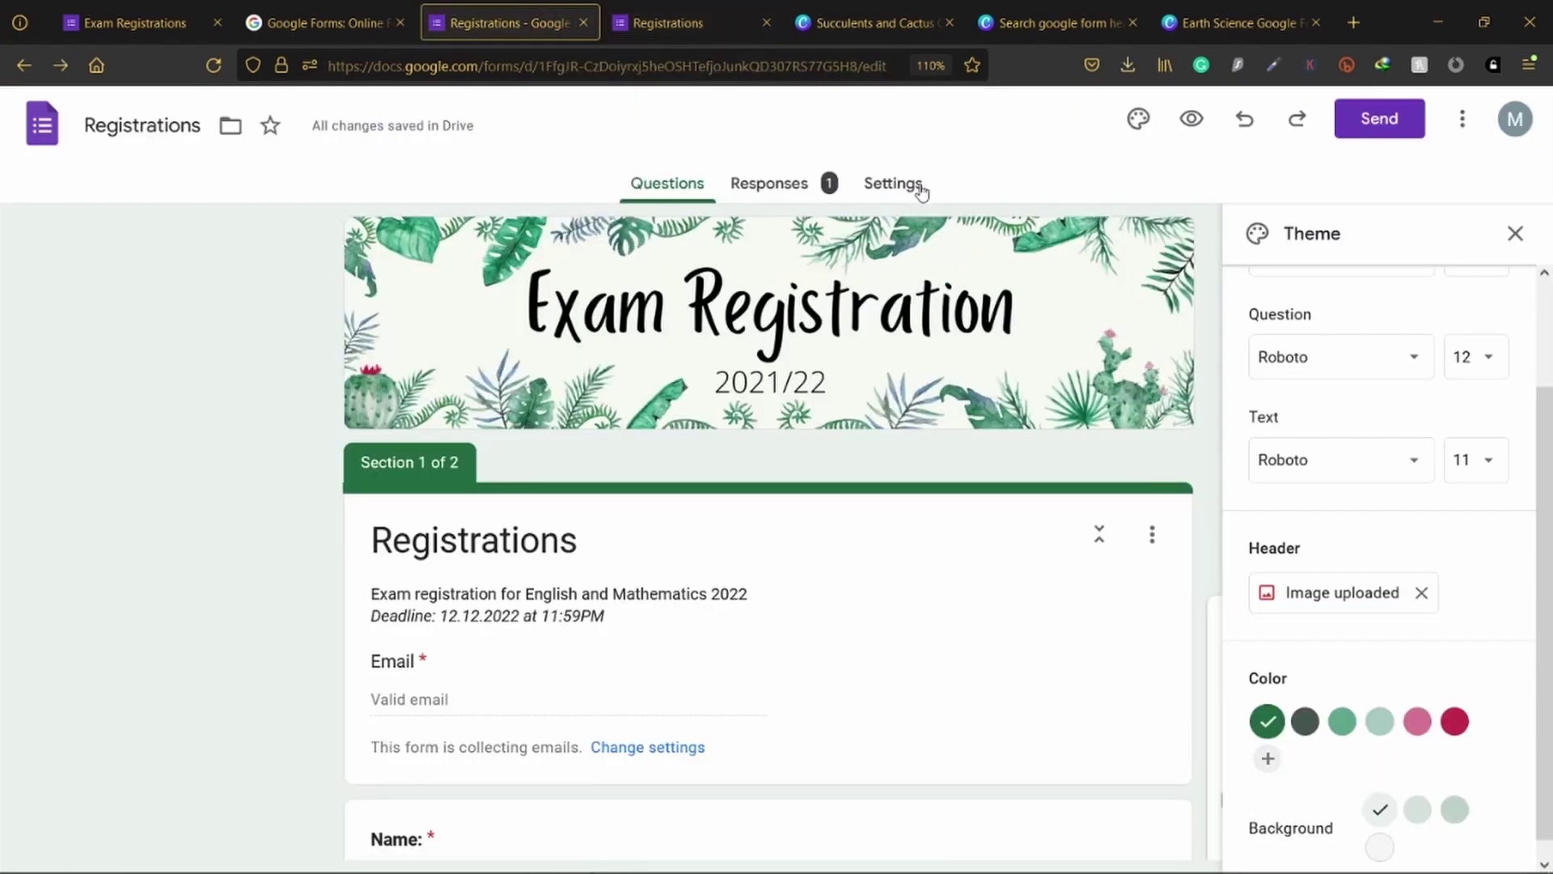
click(919, 186)
scroll(891, 316, down, 10)
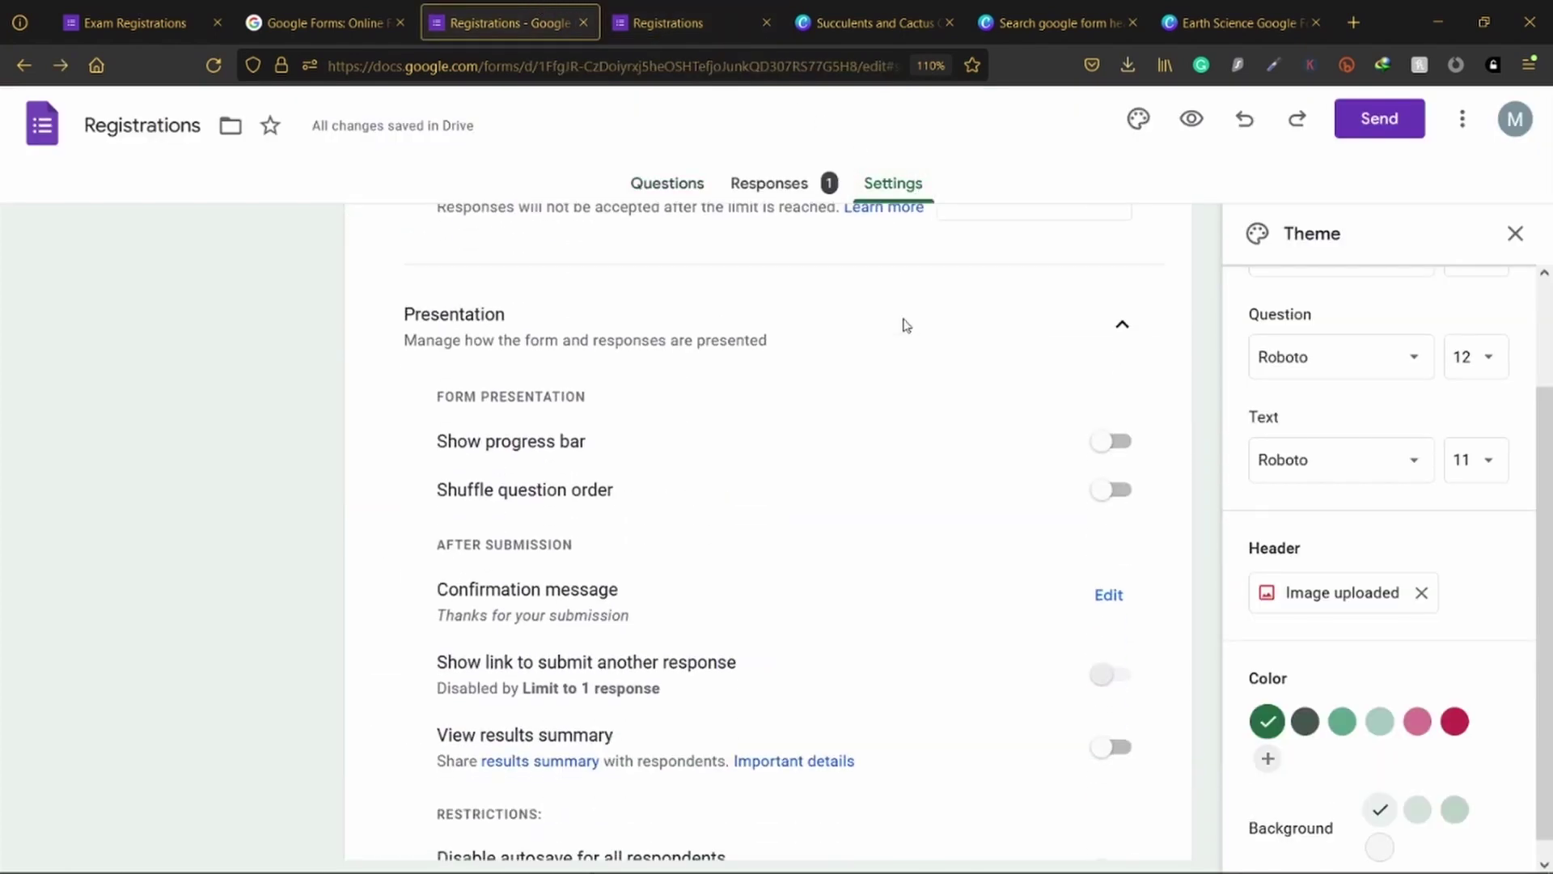
scroll(483, 360, up, 3)
scroll(922, 303, up, 6)
click(661, 10)
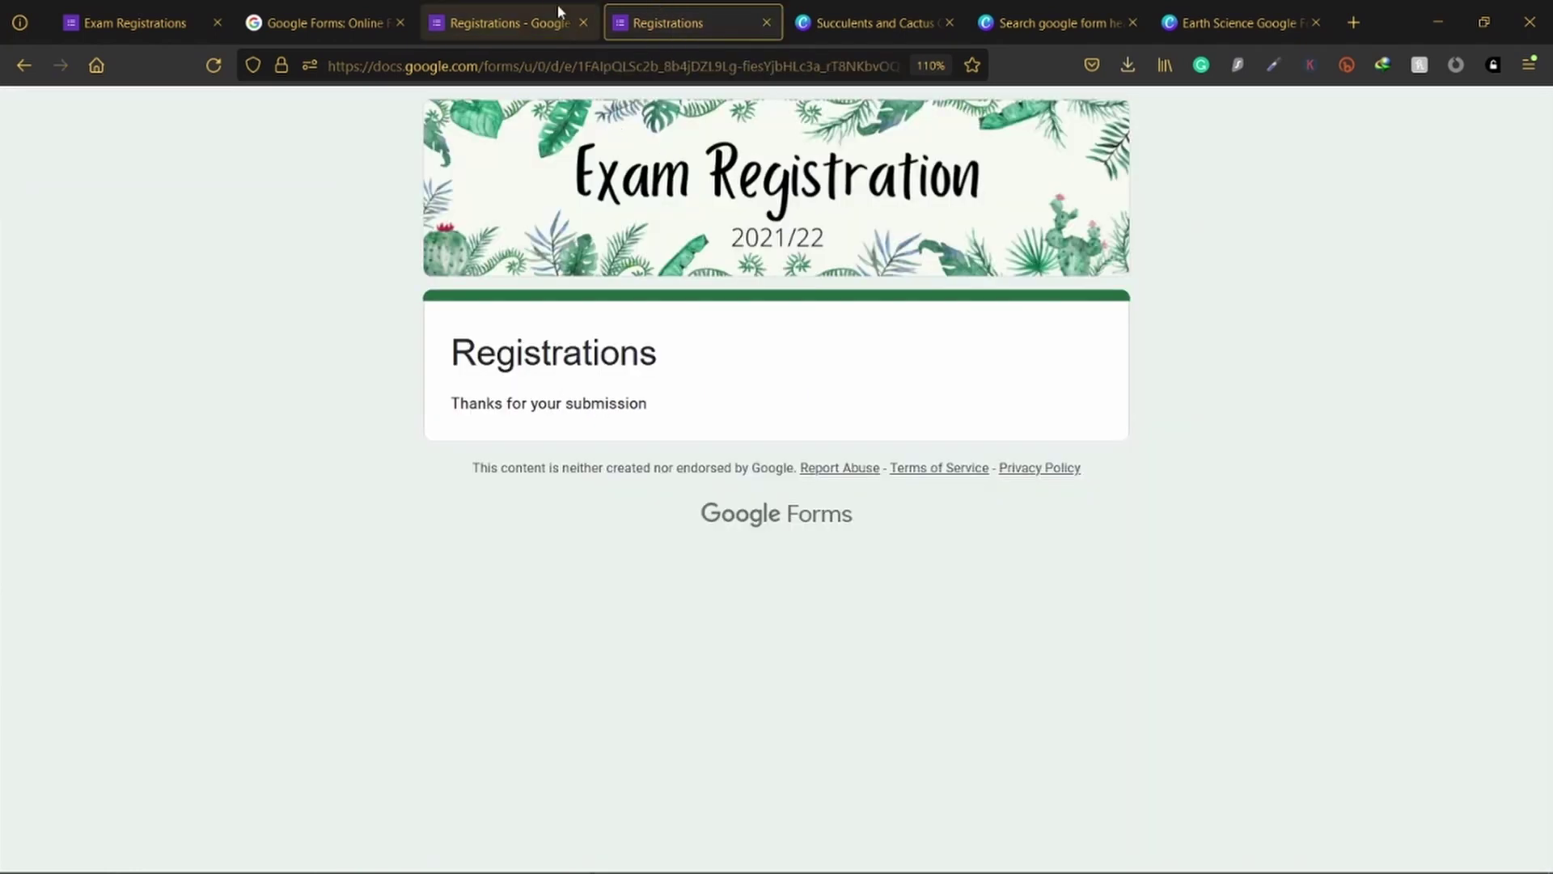
click(530, 8)
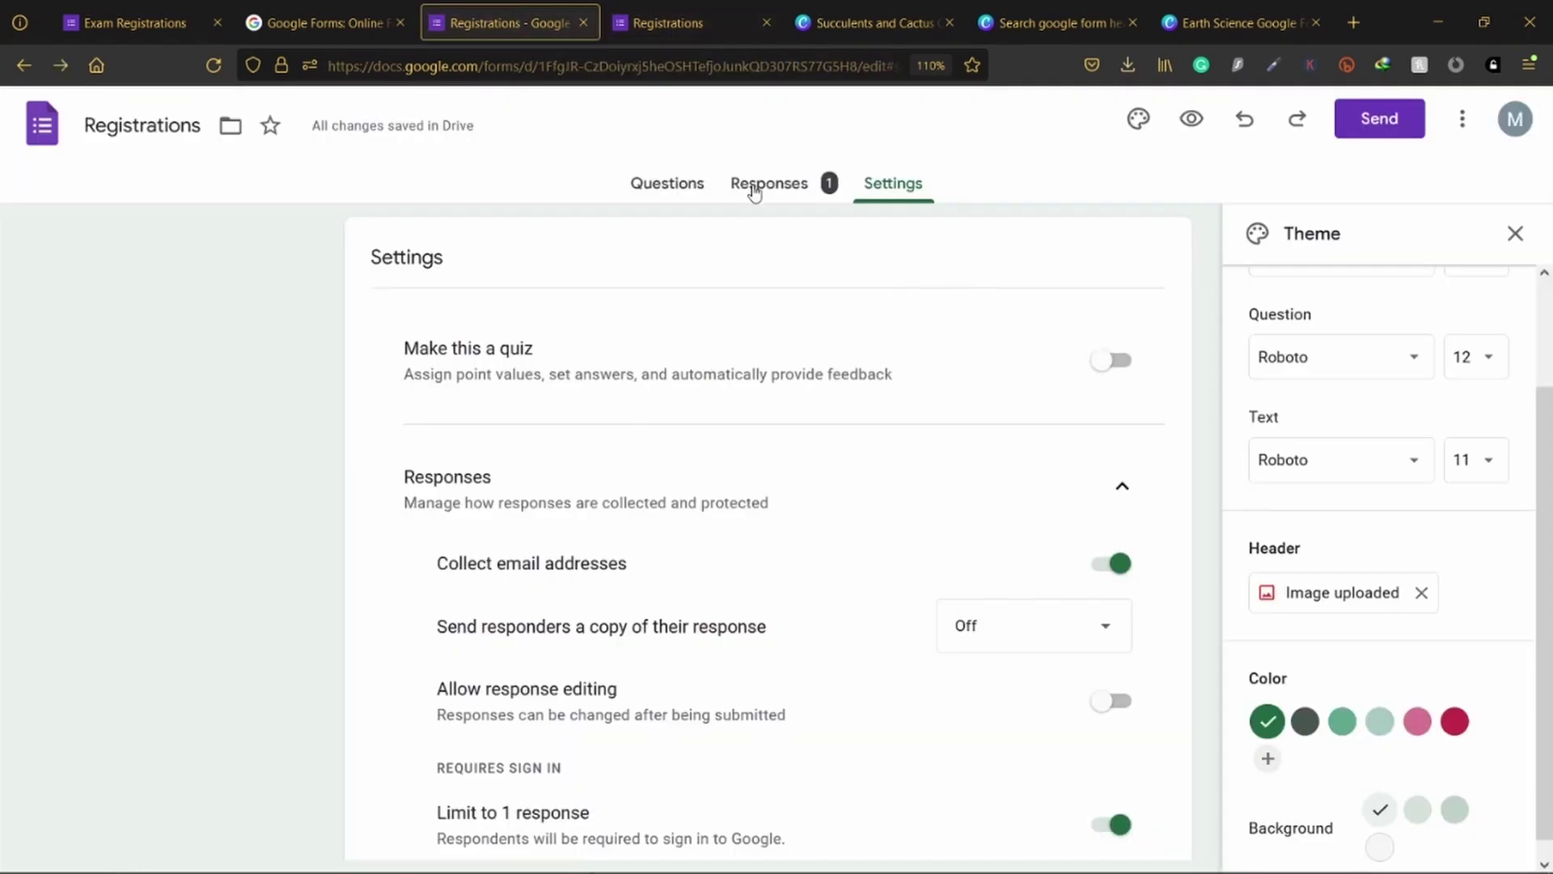
click(760, 186)
click(671, 191)
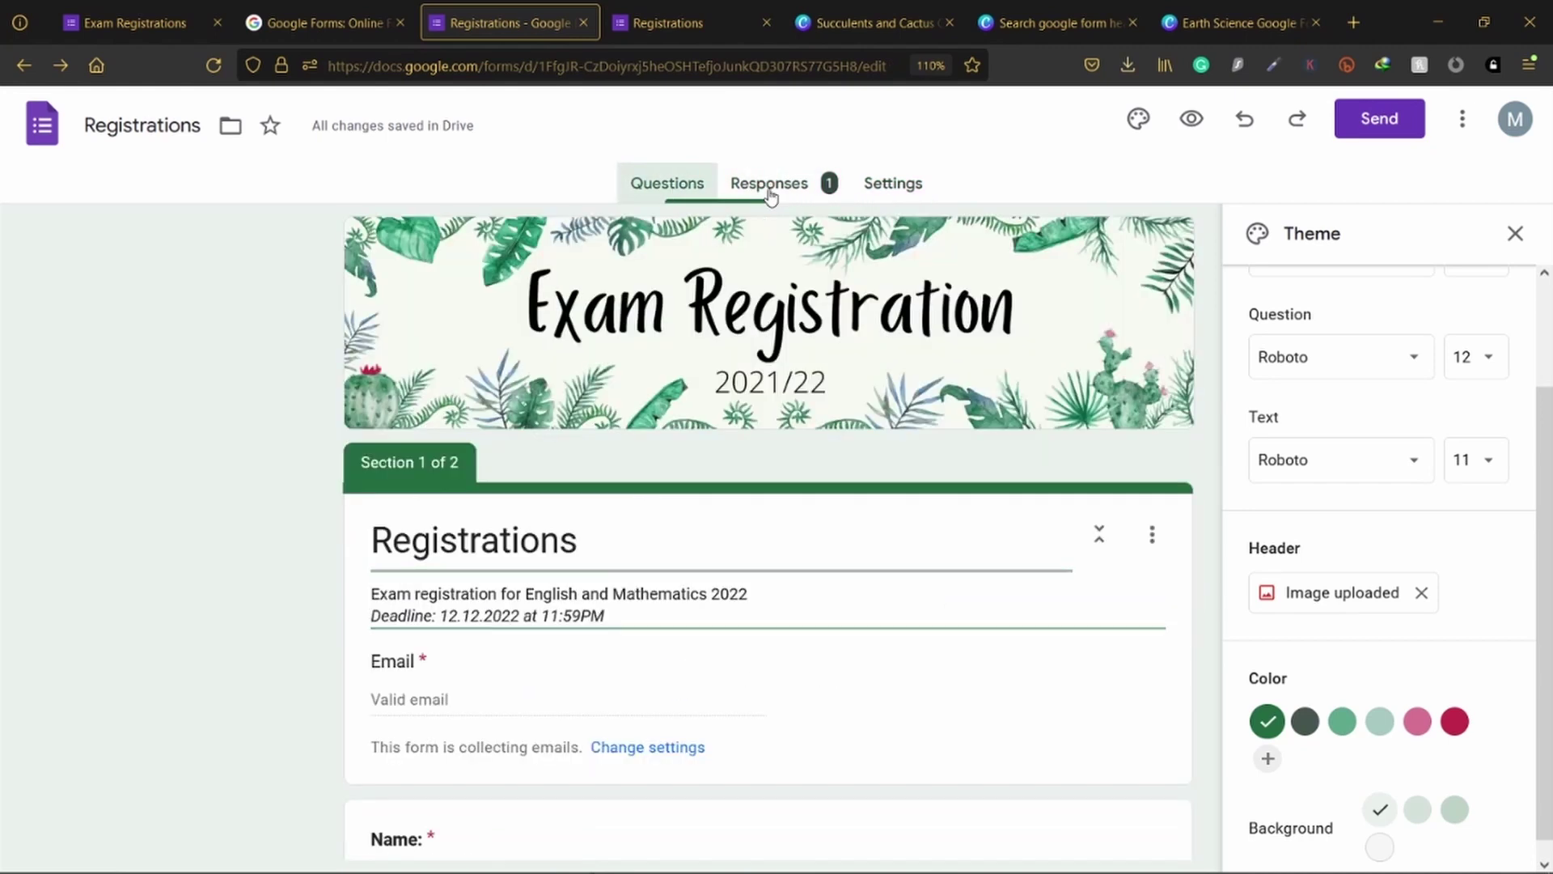
Step: Scroll through the Registrations response summary charts, then switch to the Exam Registrations tab
click(775, 191)
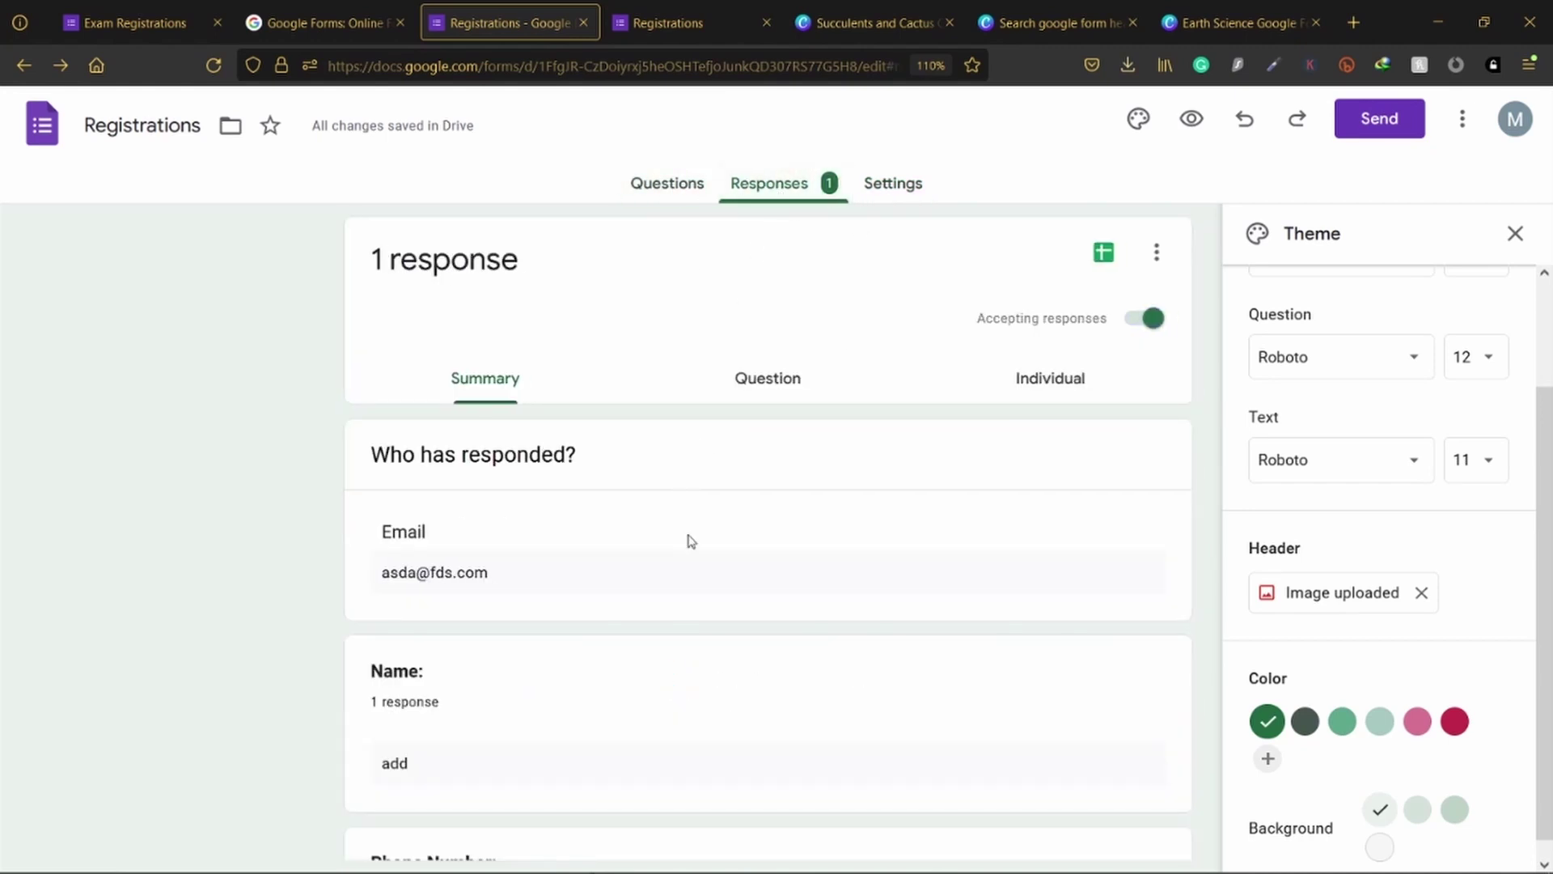
scroll(694, 599, down, 7)
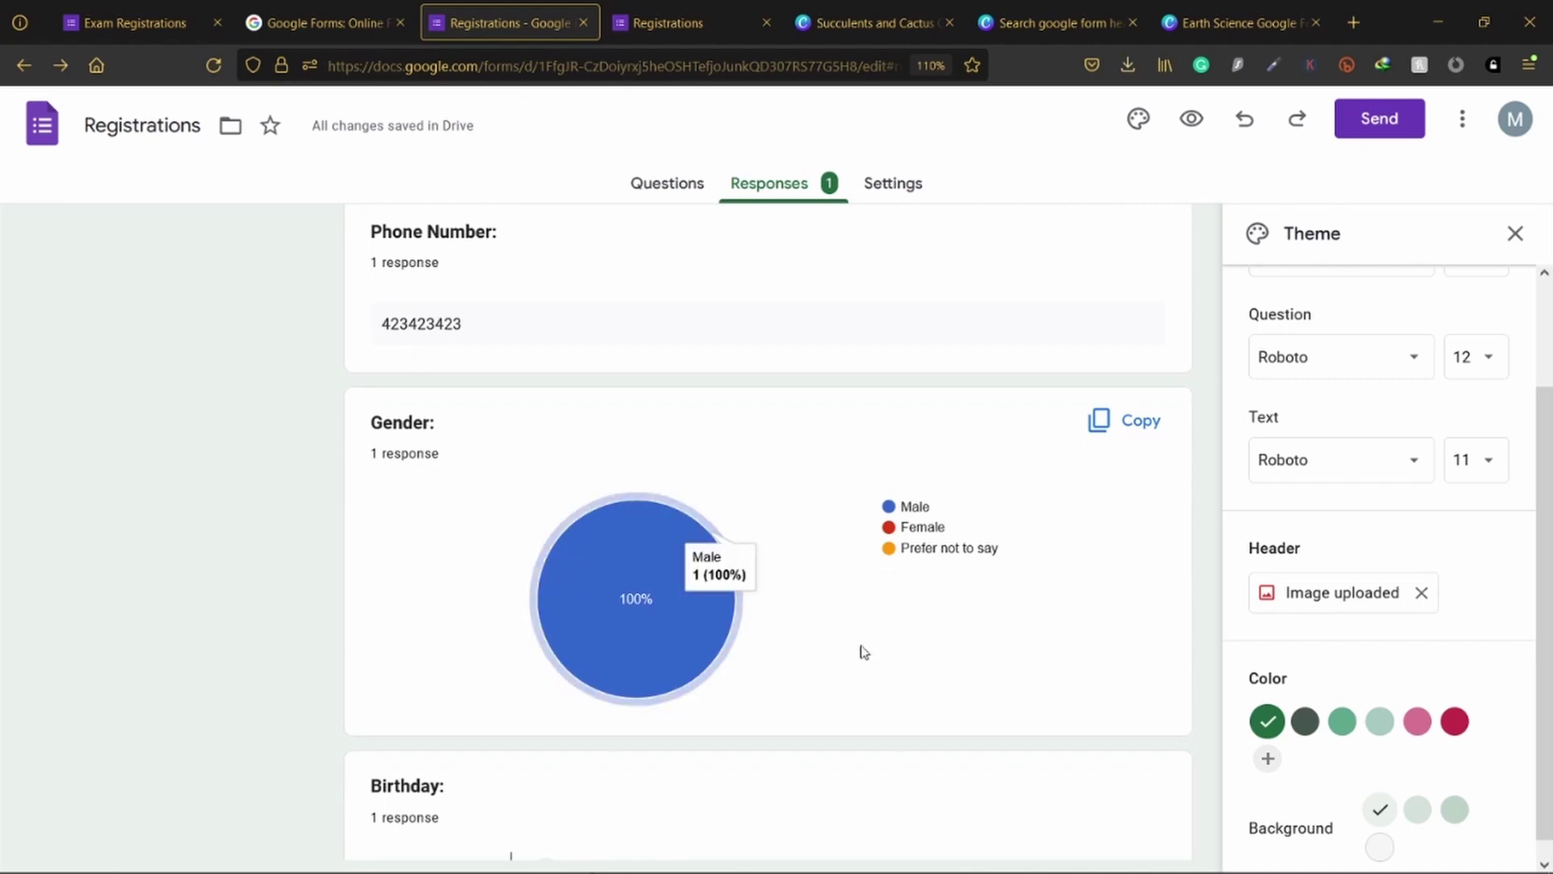
scroll(720, 655, down, 6)
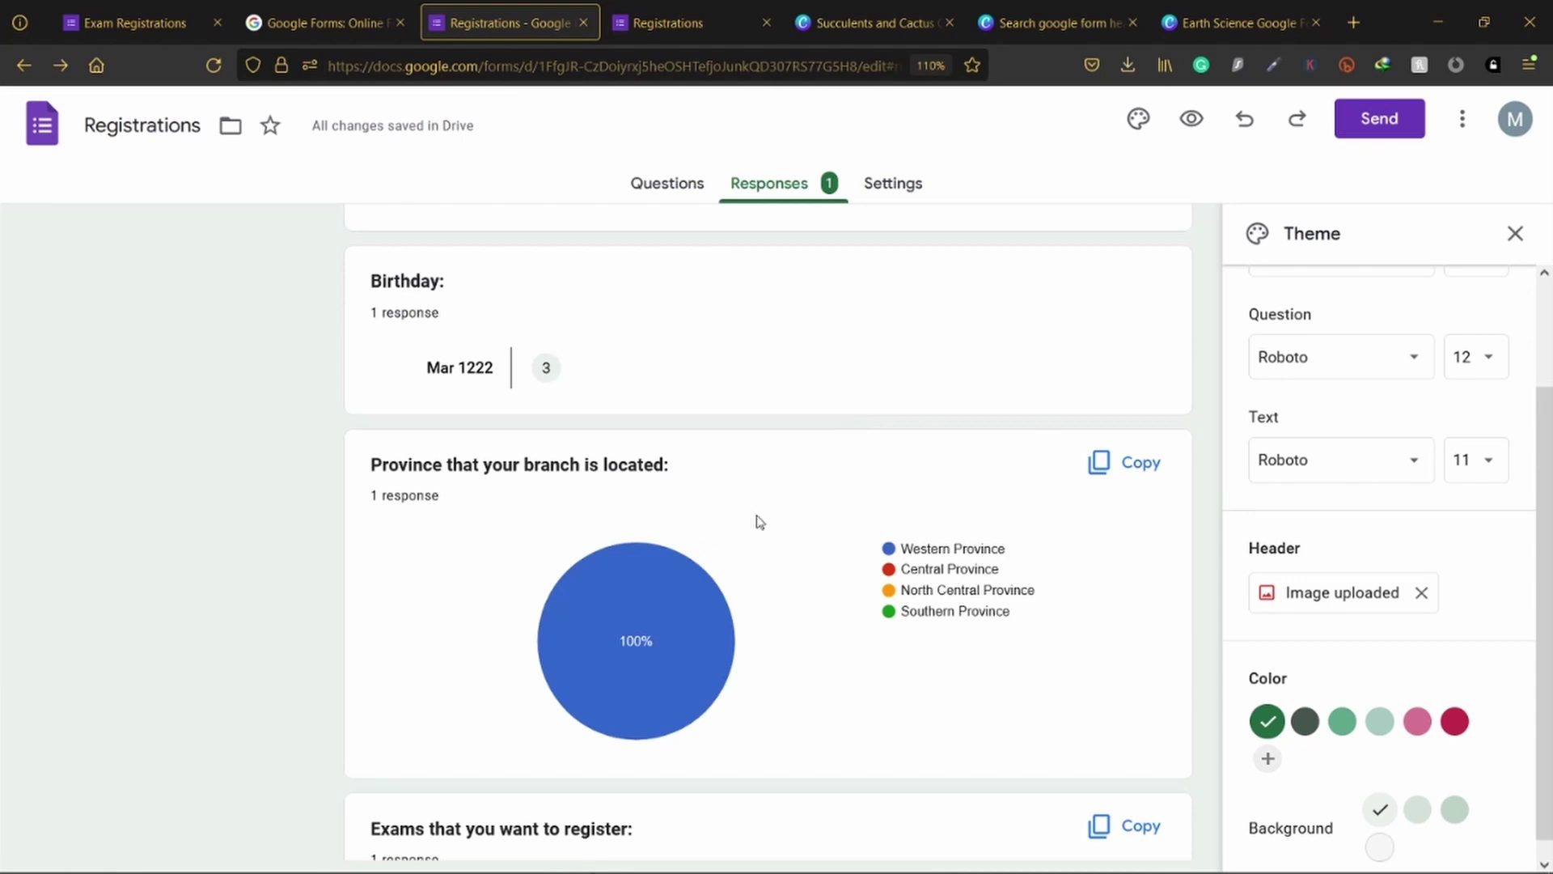
scroll(784, 570, down, 8)
scroll(769, 569, up, 4)
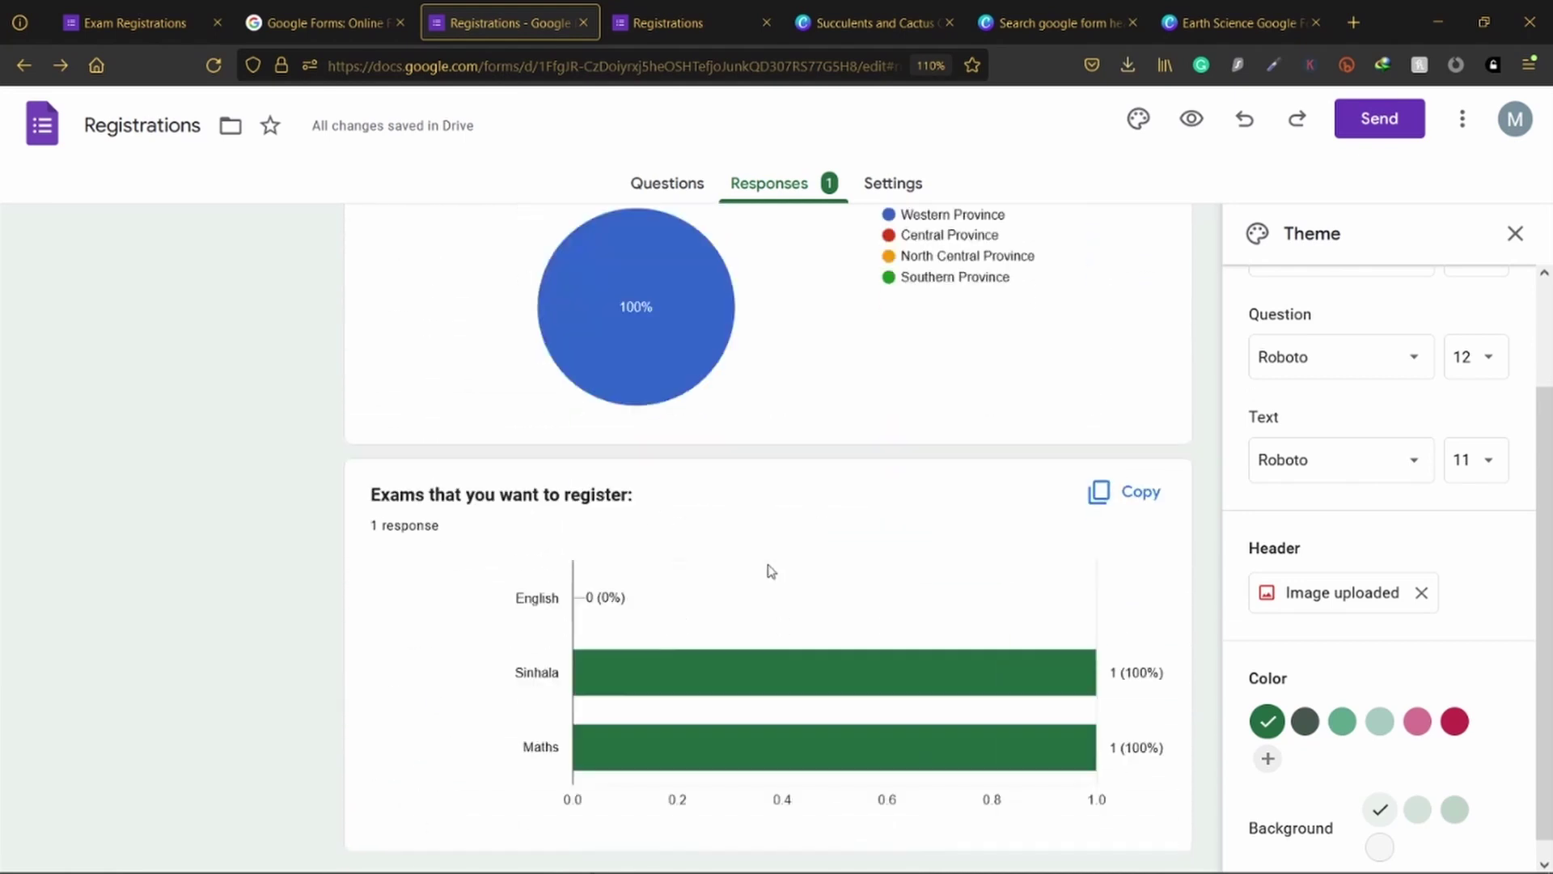
scroll(728, 540, up, 15)
click(228, 8)
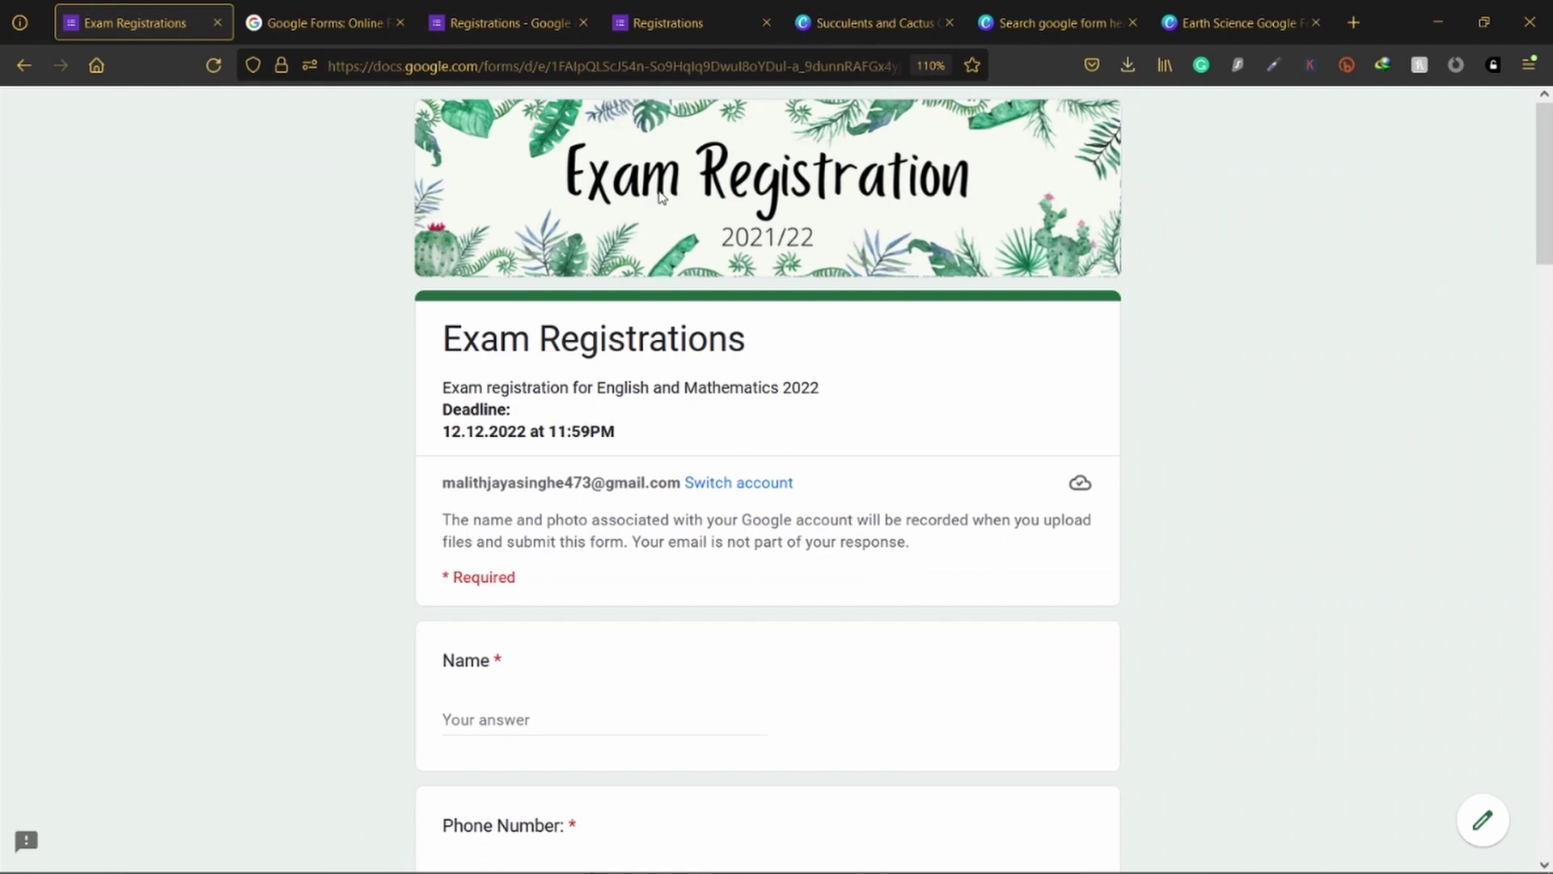
Step: Open the Exam Registrations - Final View form editor and its 10-response summary
scroll(661, 197, down, 5)
scroll(721, 219, up, 5)
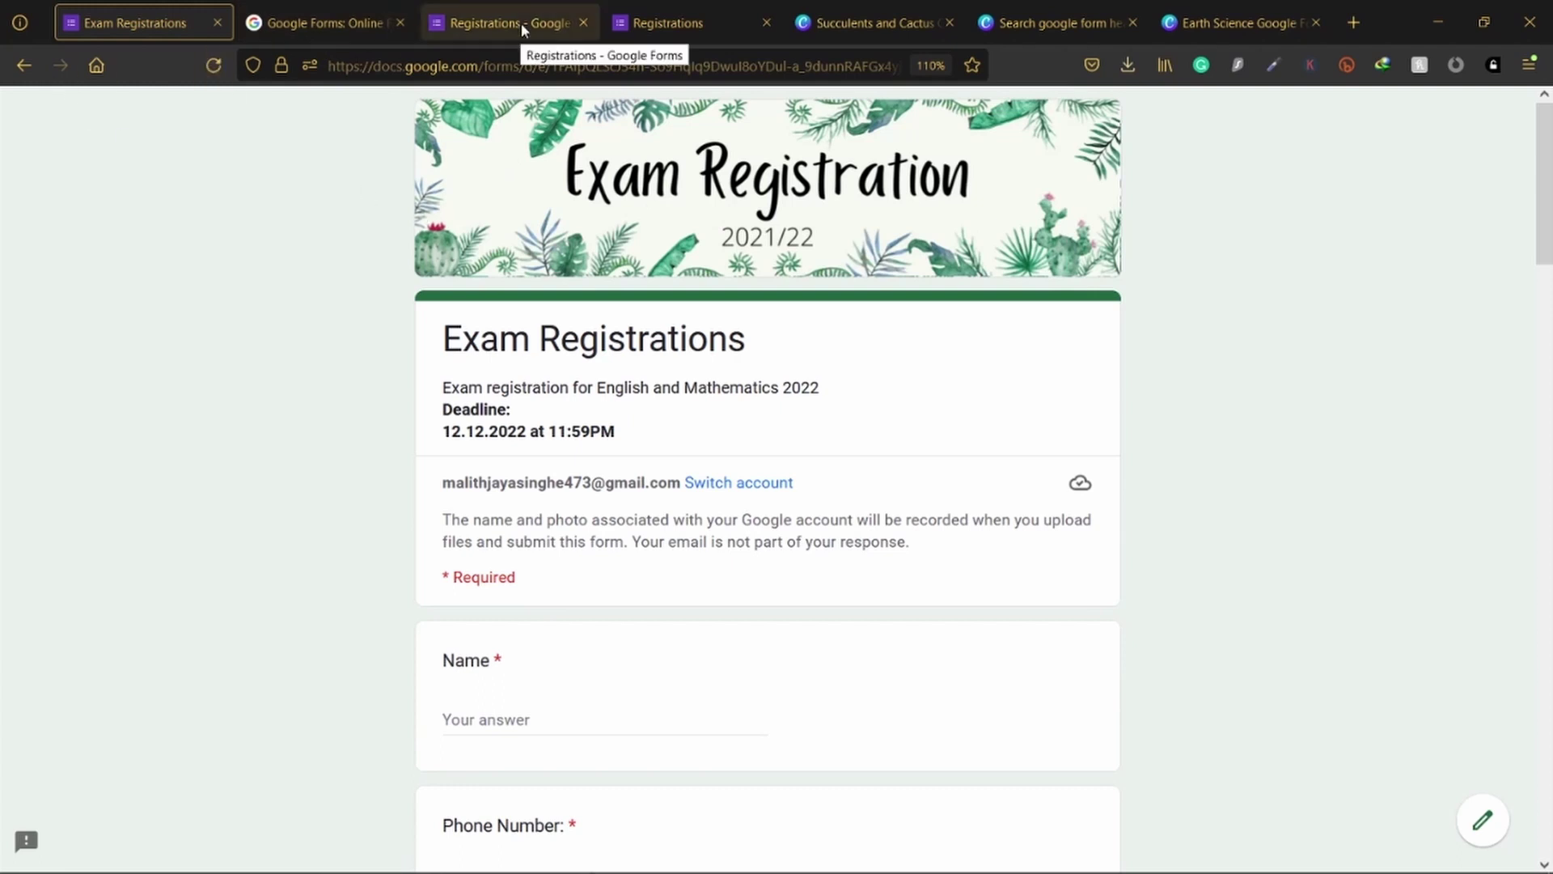
click(20, 66)
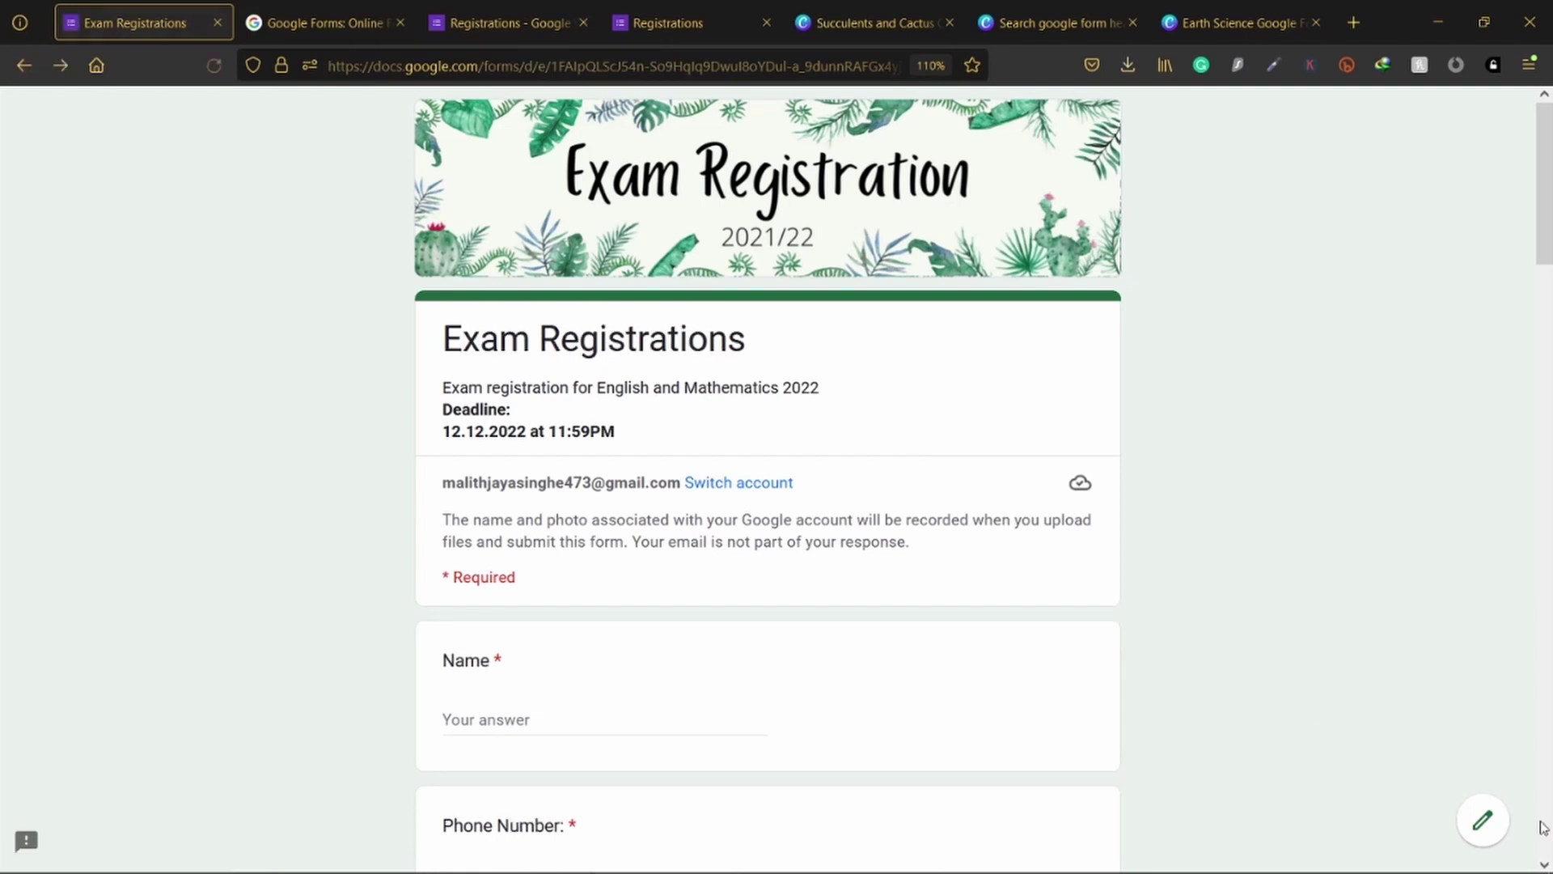
click(1480, 823)
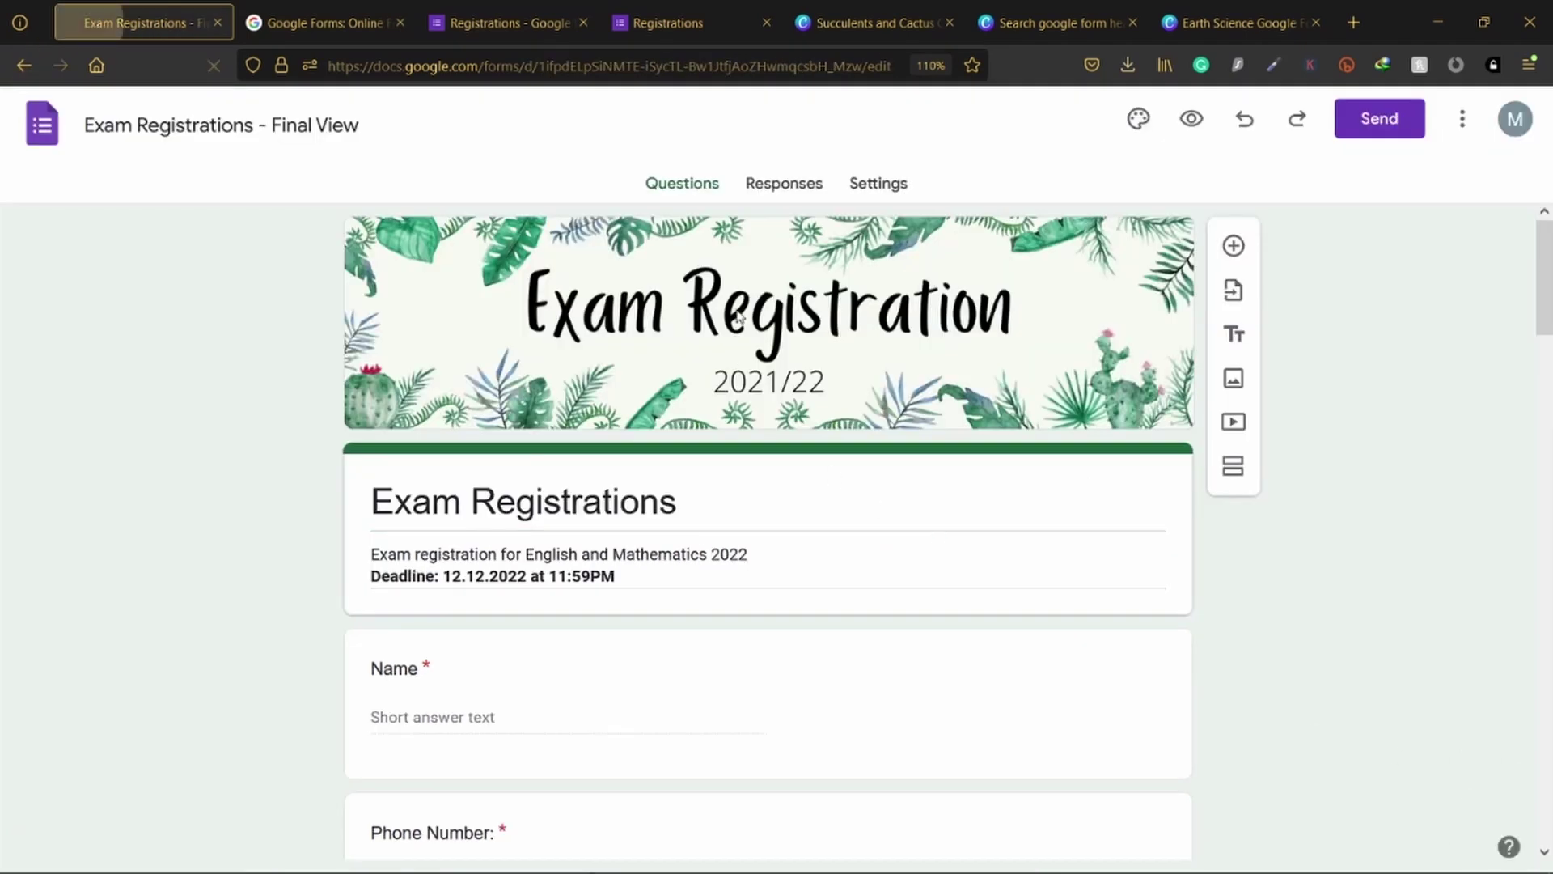
click(774, 190)
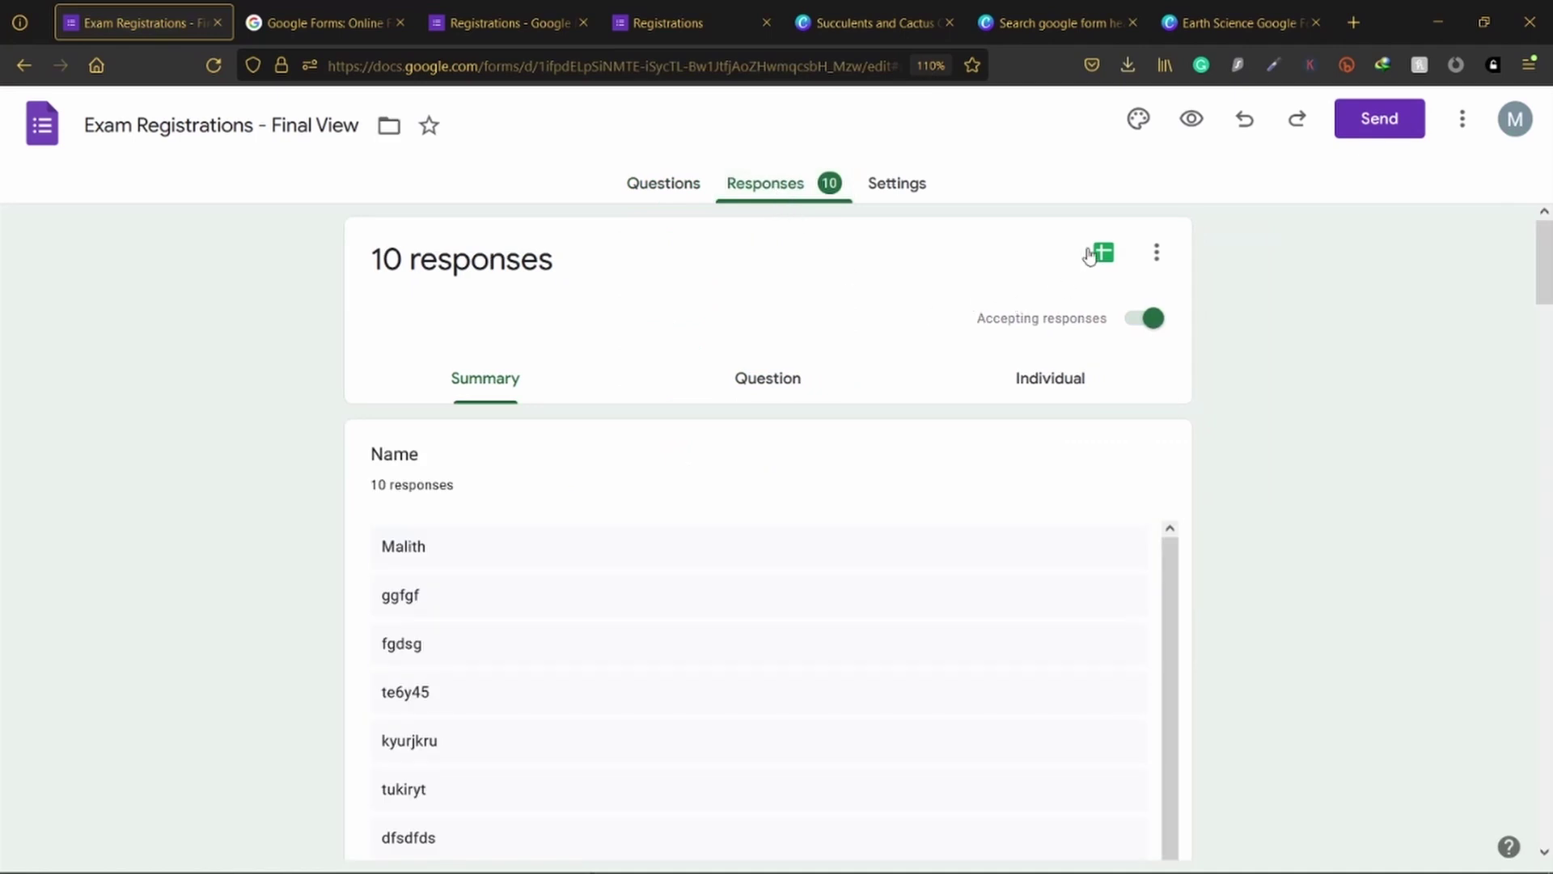
Step: Review the Gender chart and its response count
scroll(1109, 543, down, 6)
scroll(1109, 543, down, 10)
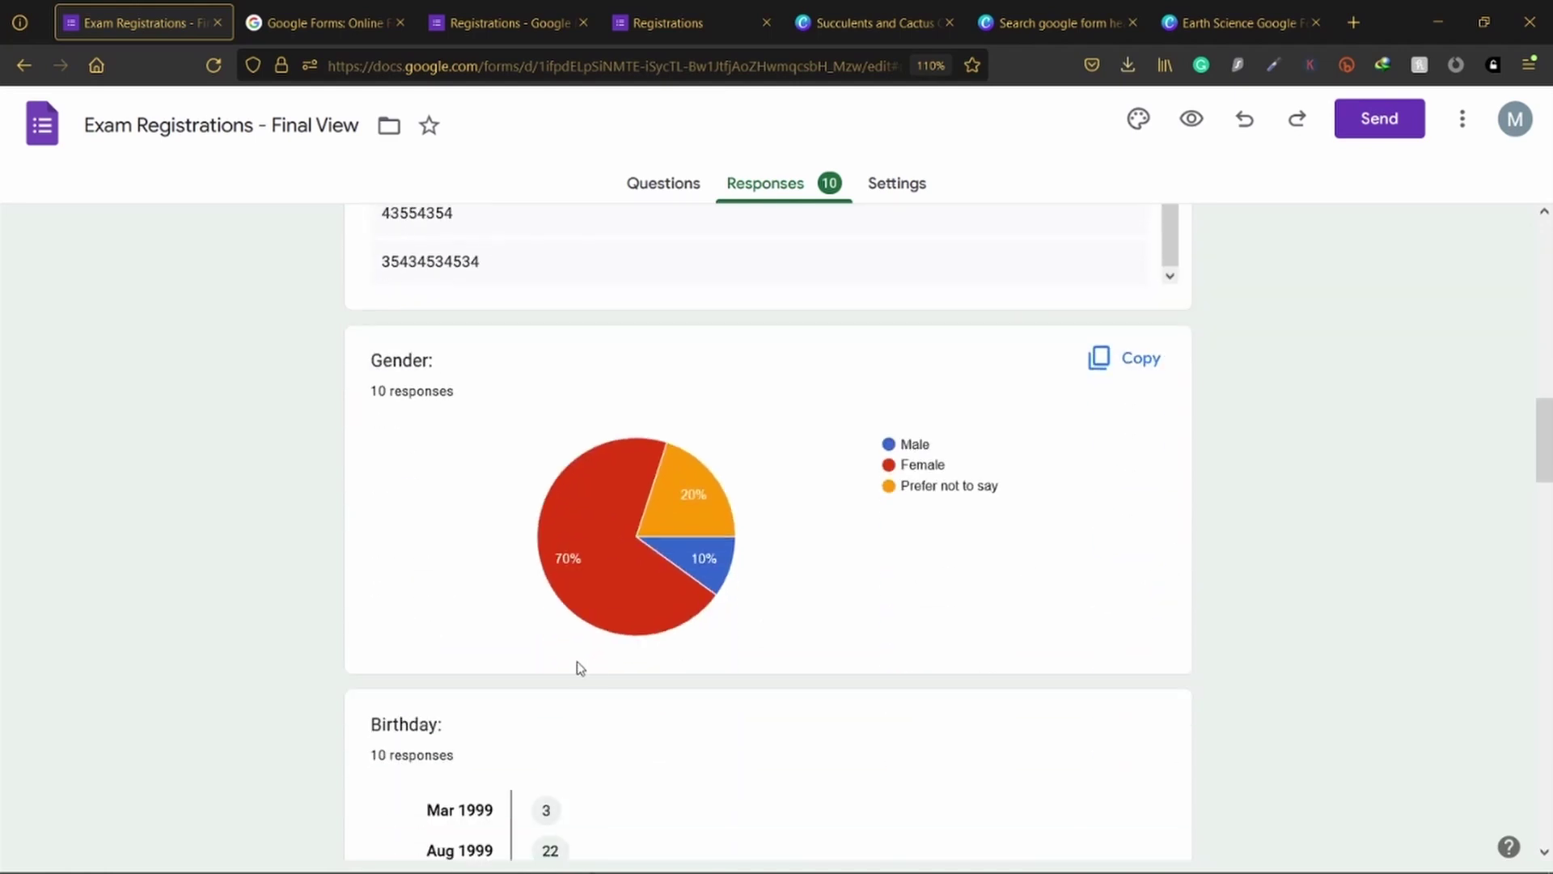
mouse_move(661, 554)
drag(461, 391, 366, 391)
mouse_move(575, 555)
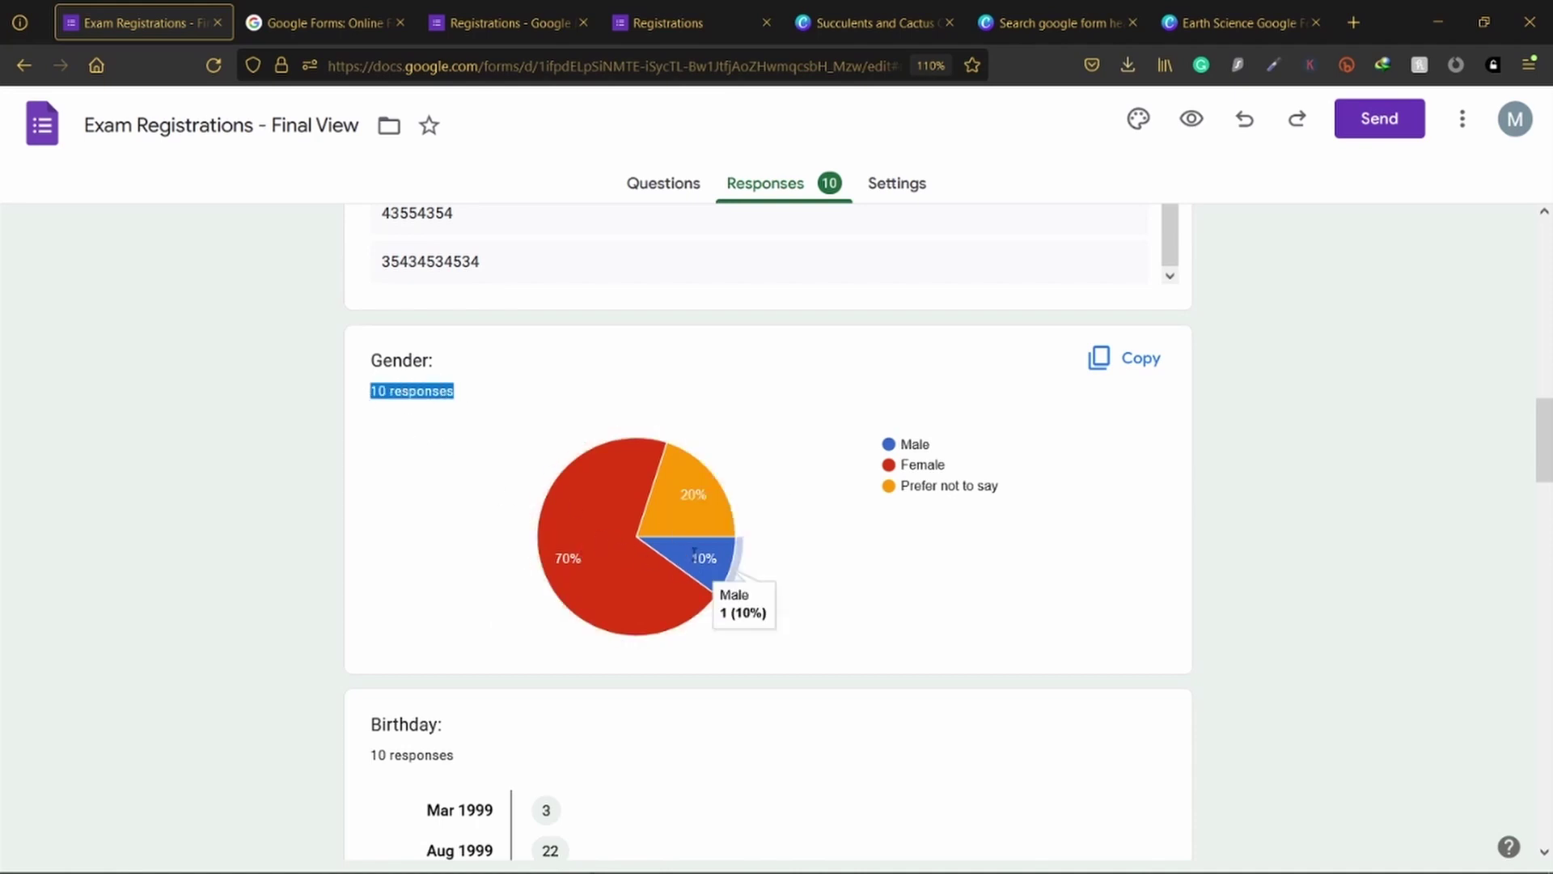
mouse_move(694, 513)
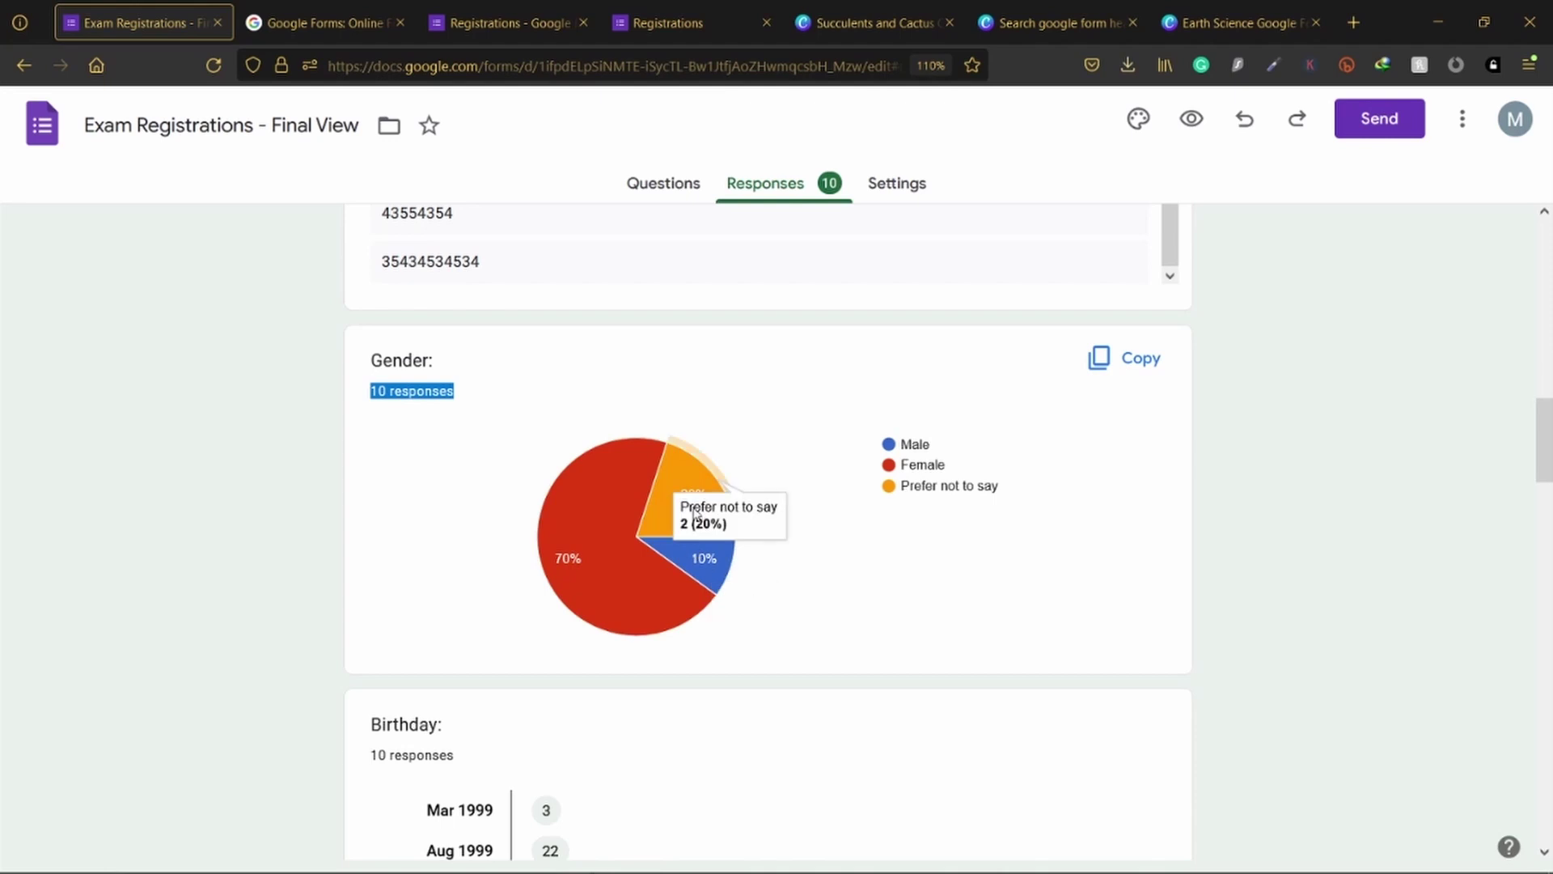
mouse_move(704, 563)
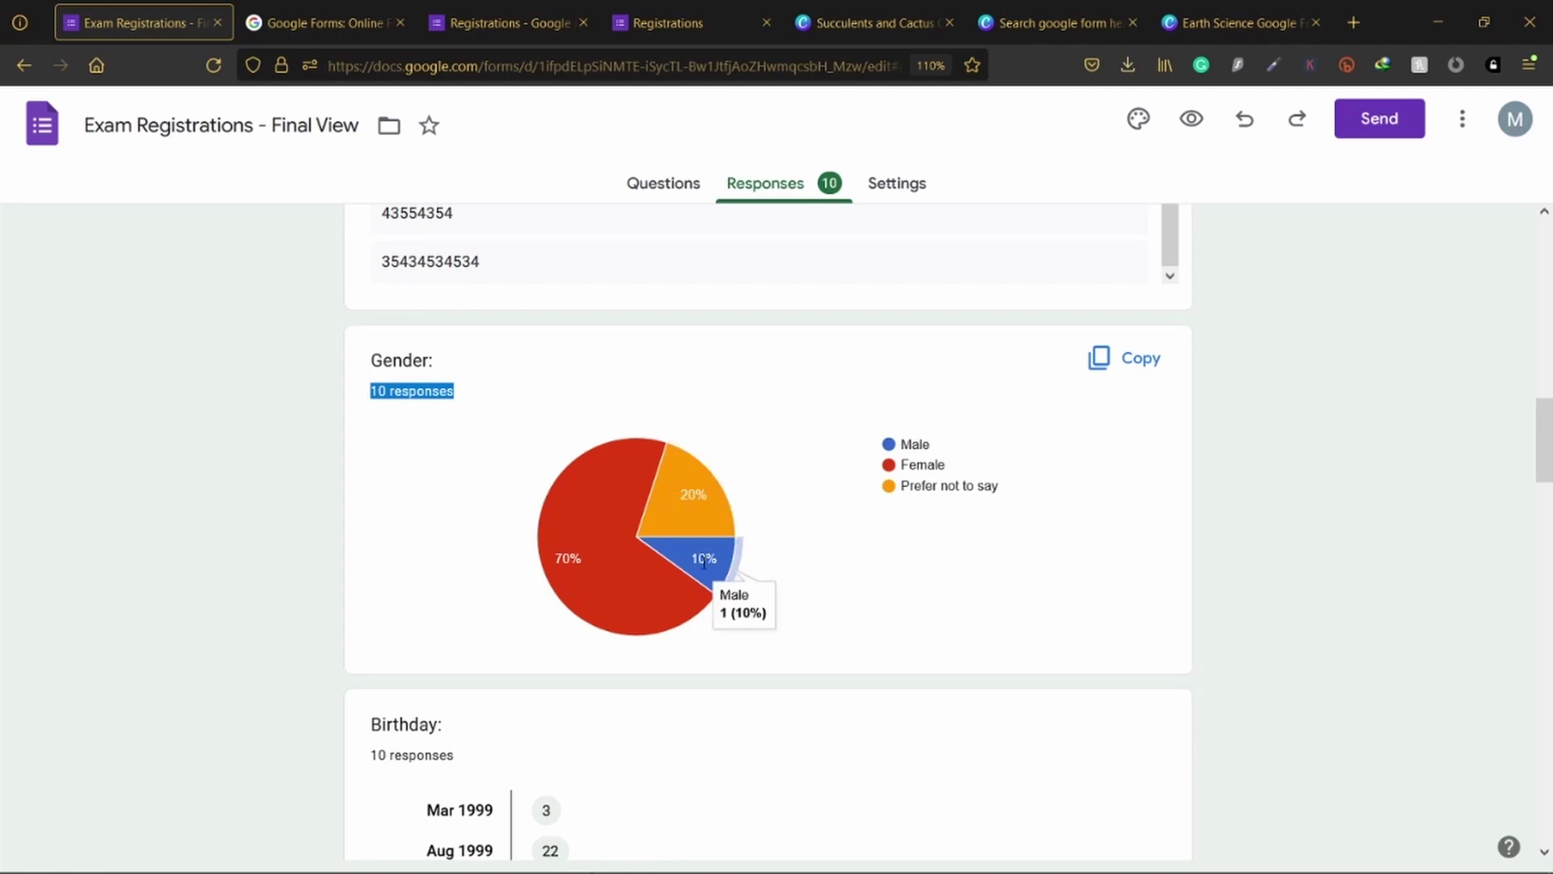
scroll(700, 560, down, 5)
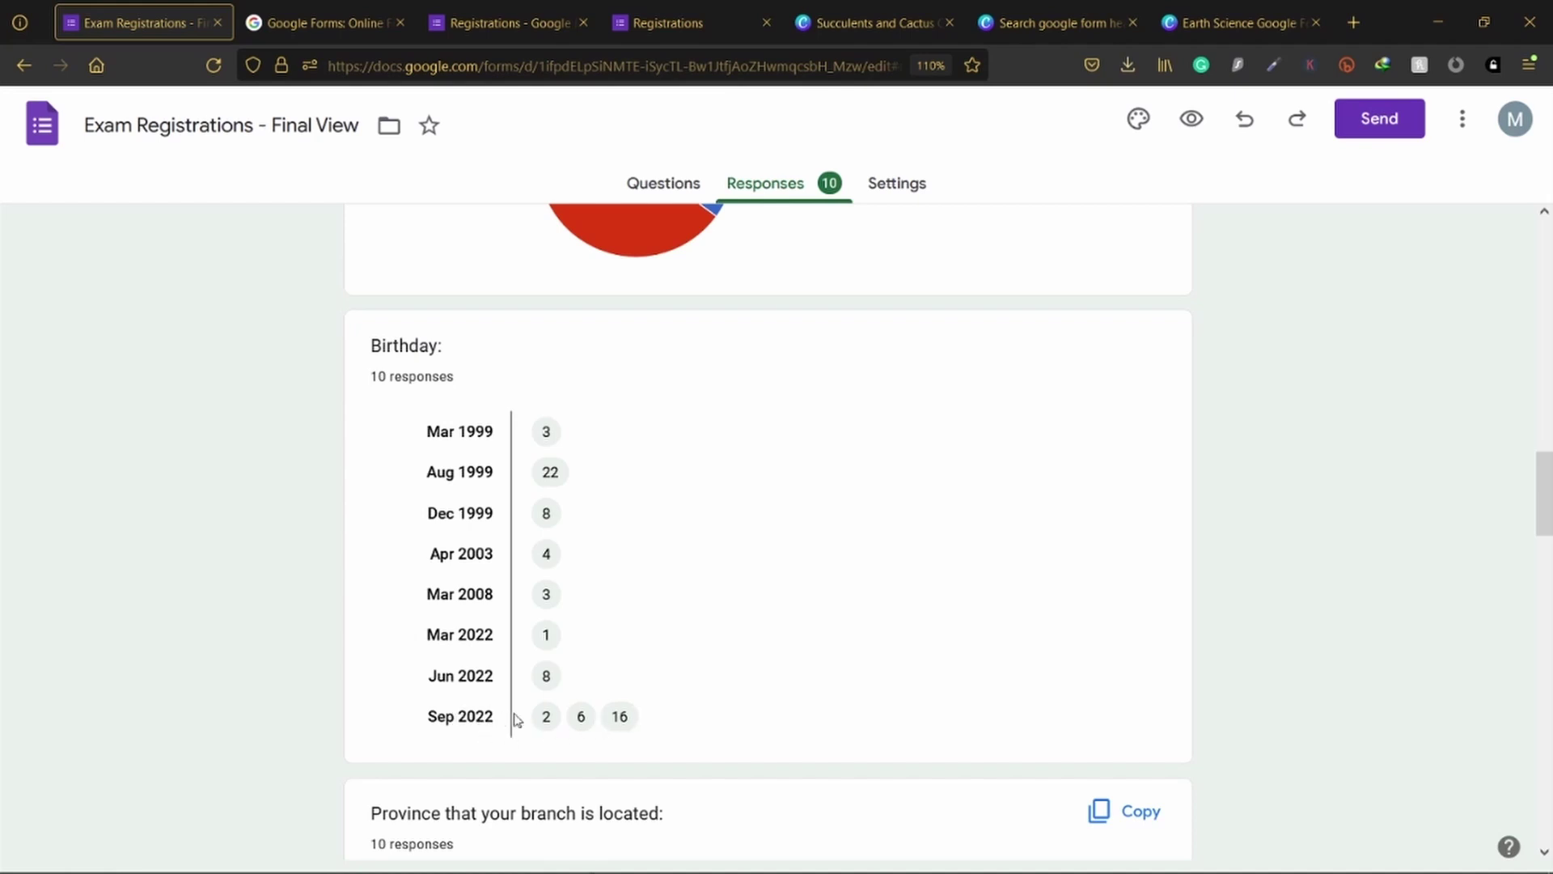
scroll(633, 704, down, 5)
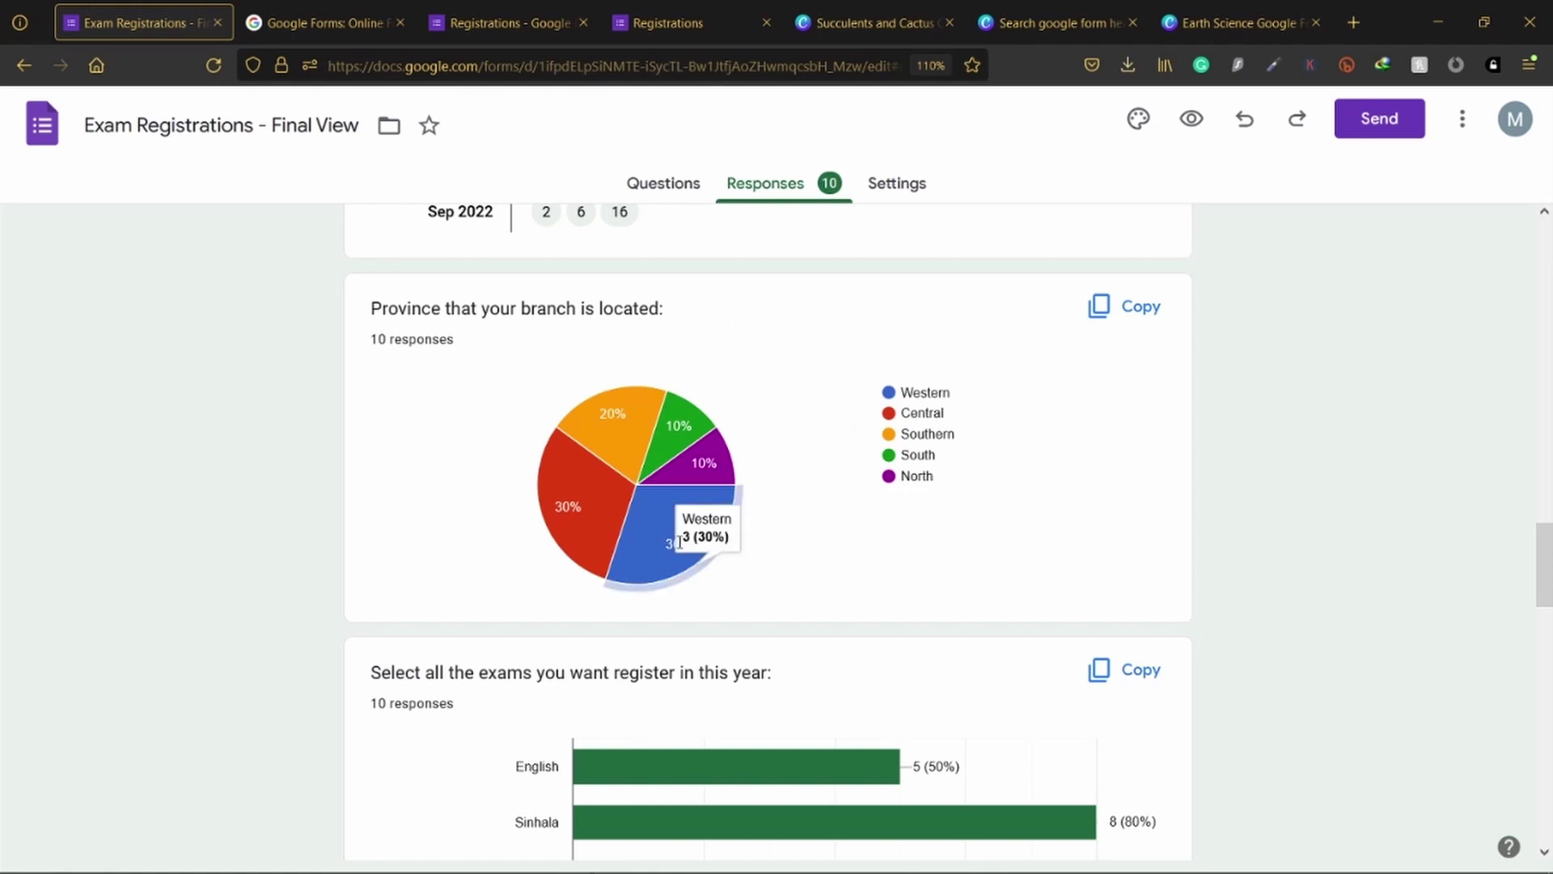
Step: Read the values on the remaining summary charts, including the customer service ratings
mouse_move(576, 496)
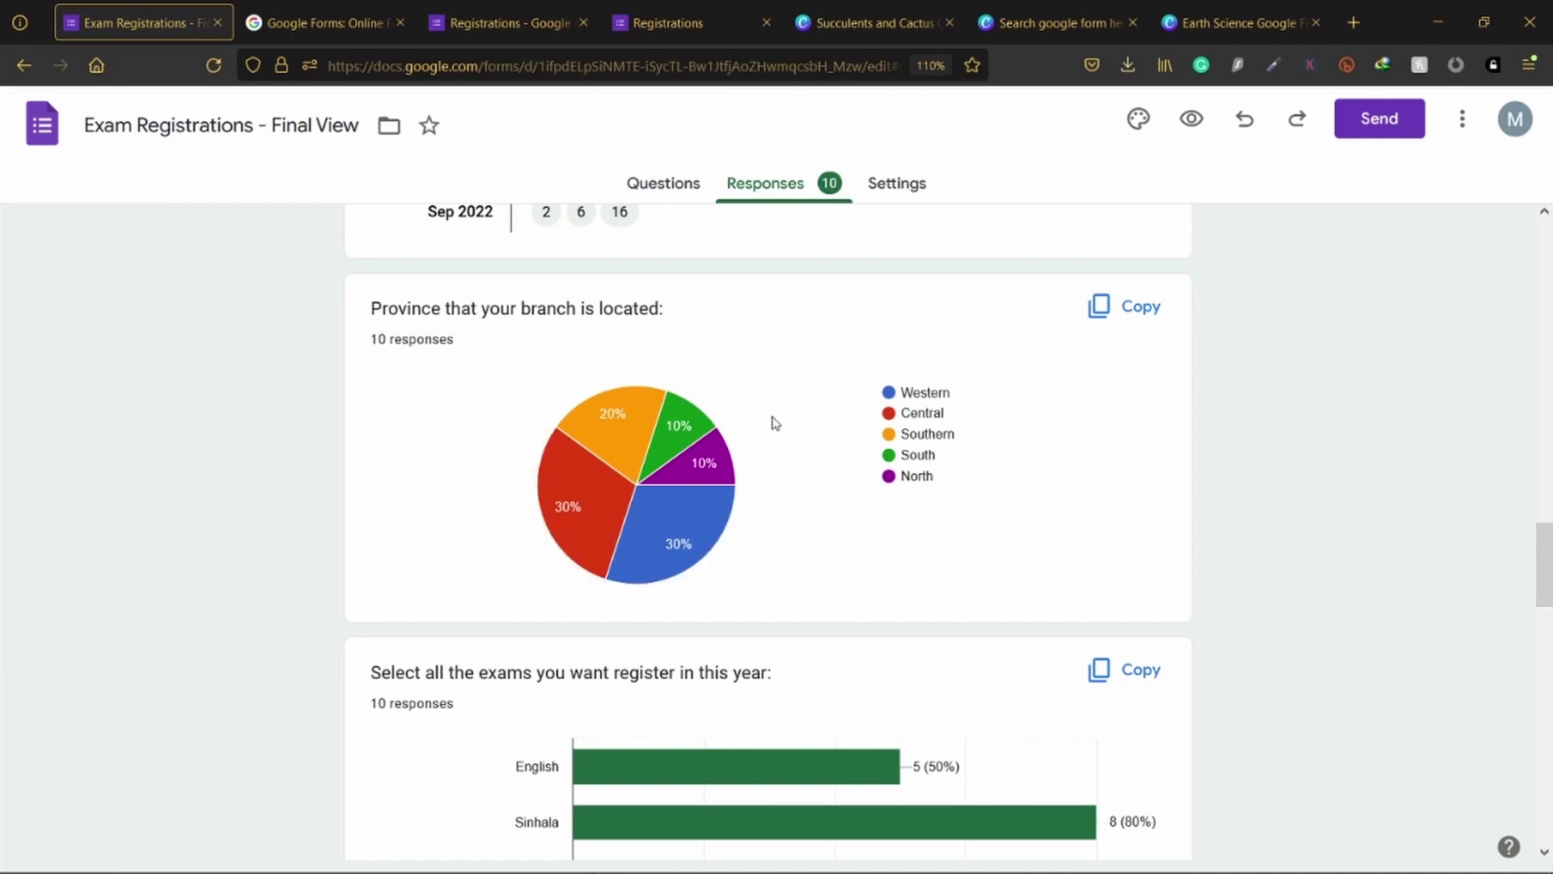
mouse_move(710, 443)
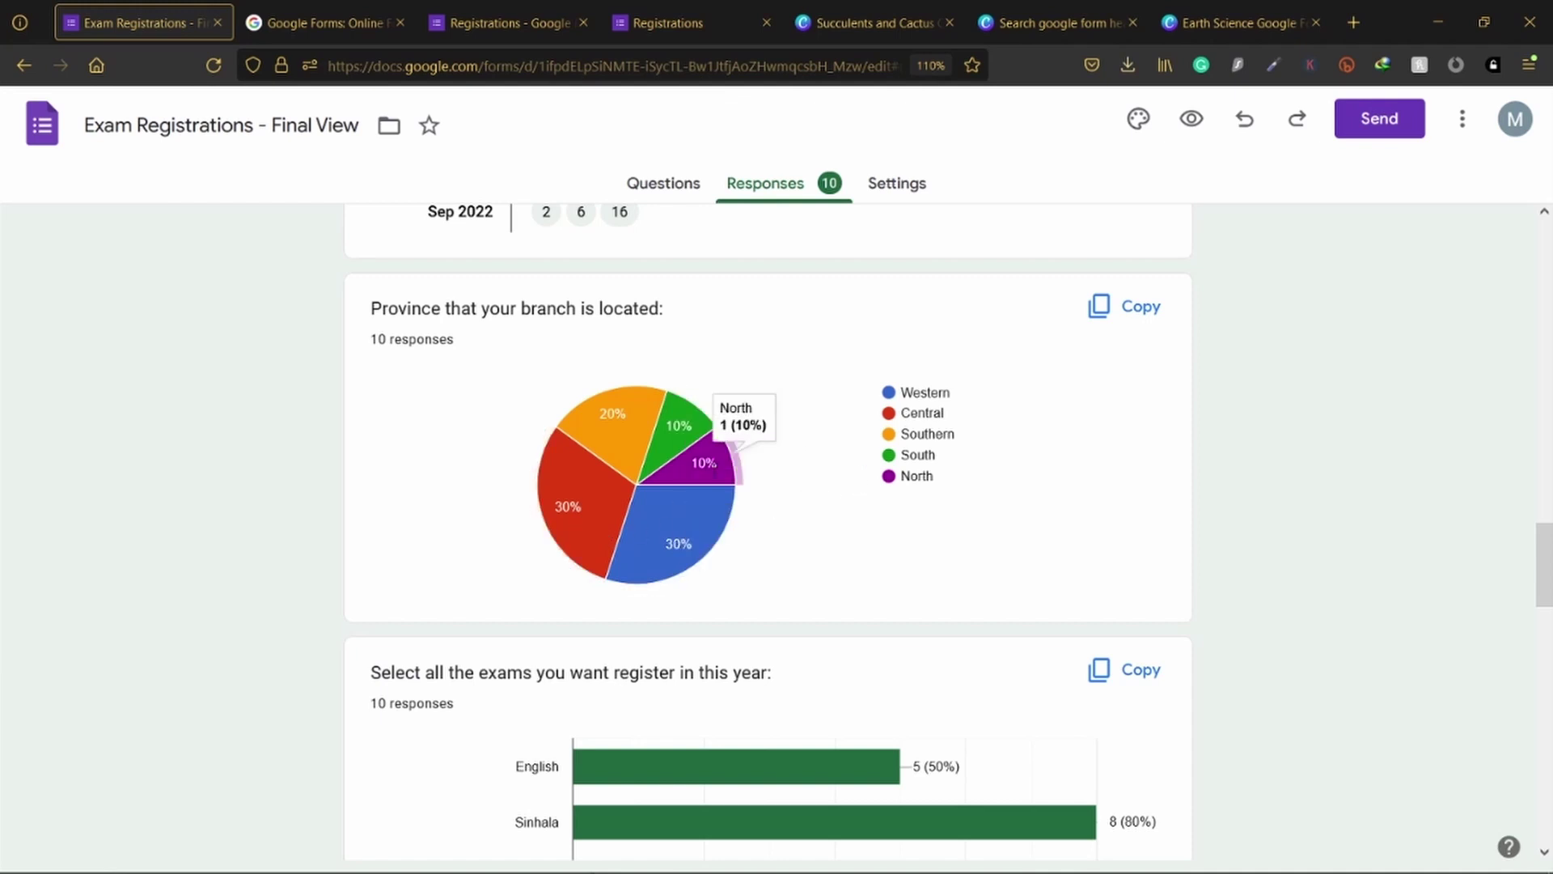
scroll(1018, 535, down, 3)
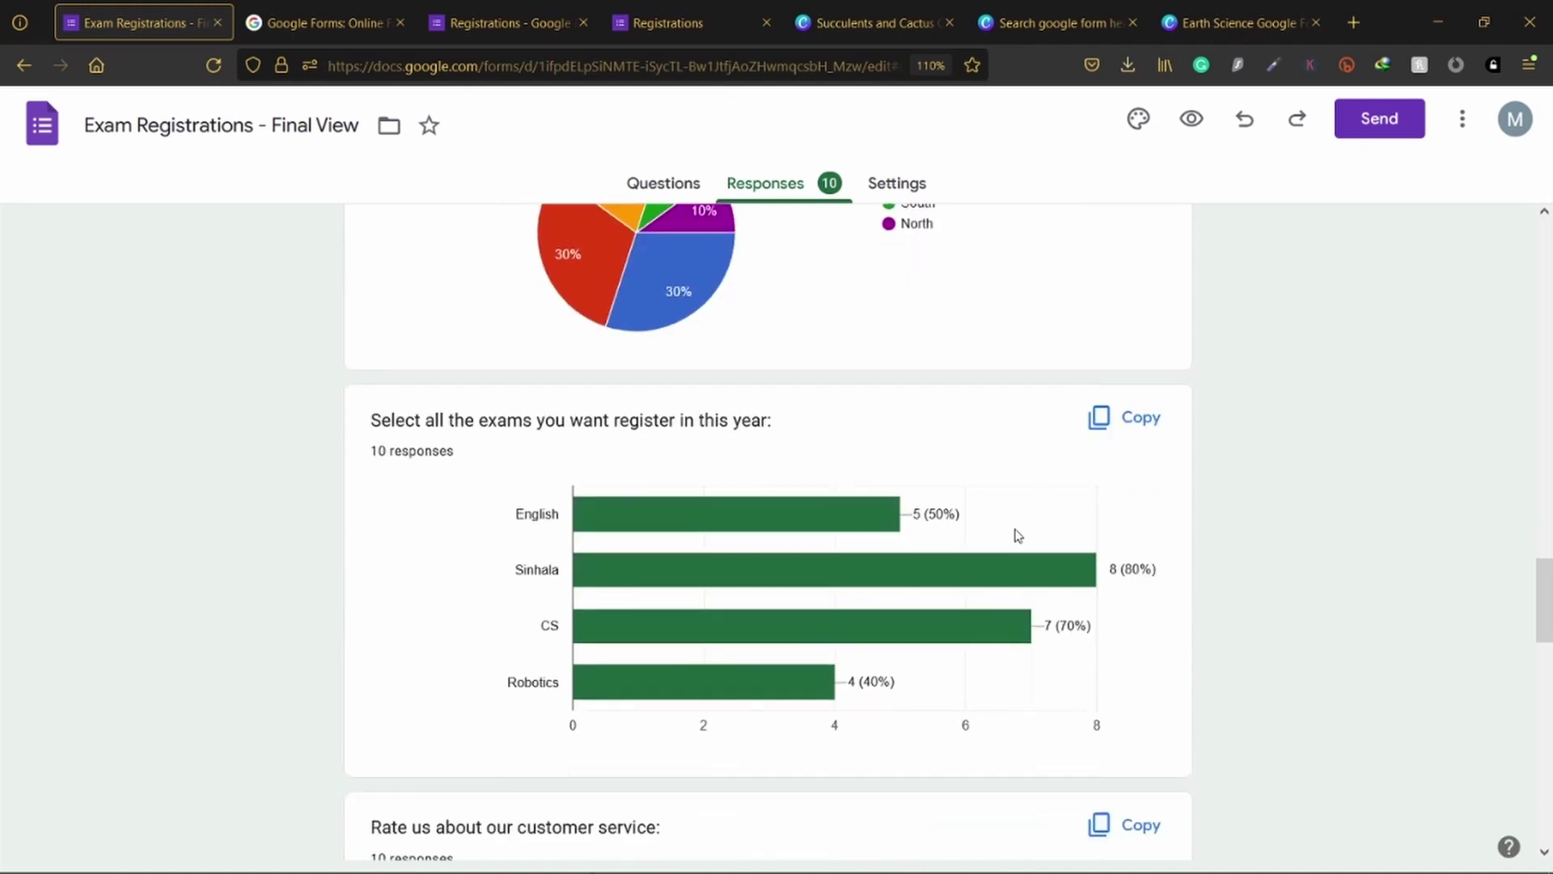
scroll(439, 454, down, 1)
scroll(439, 453, down, 3)
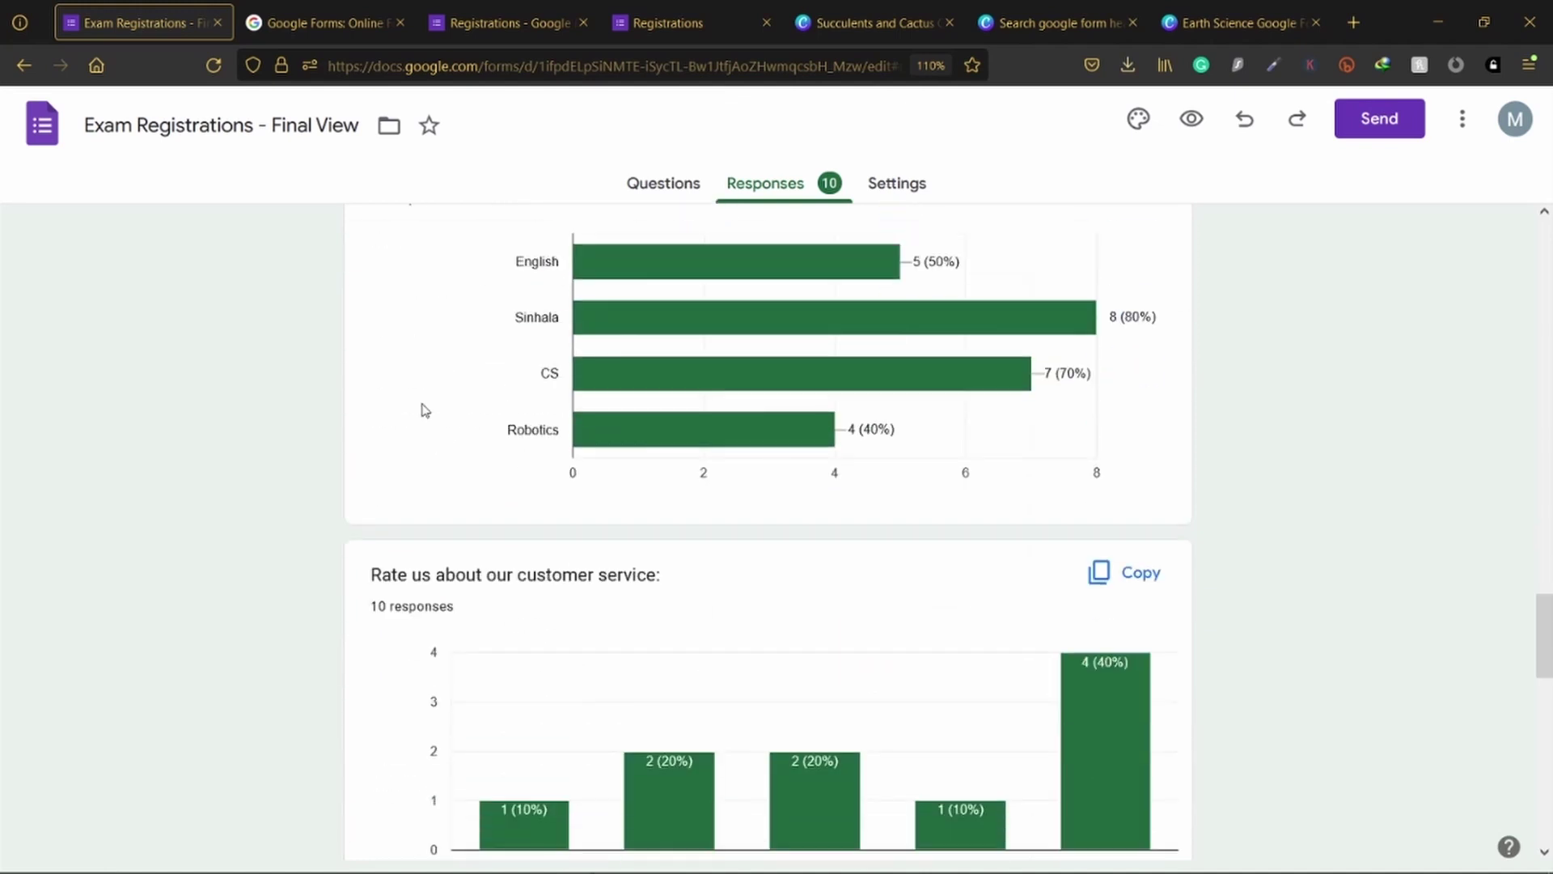
scroll(423, 409, up, 2)
mouse_move(687, 378)
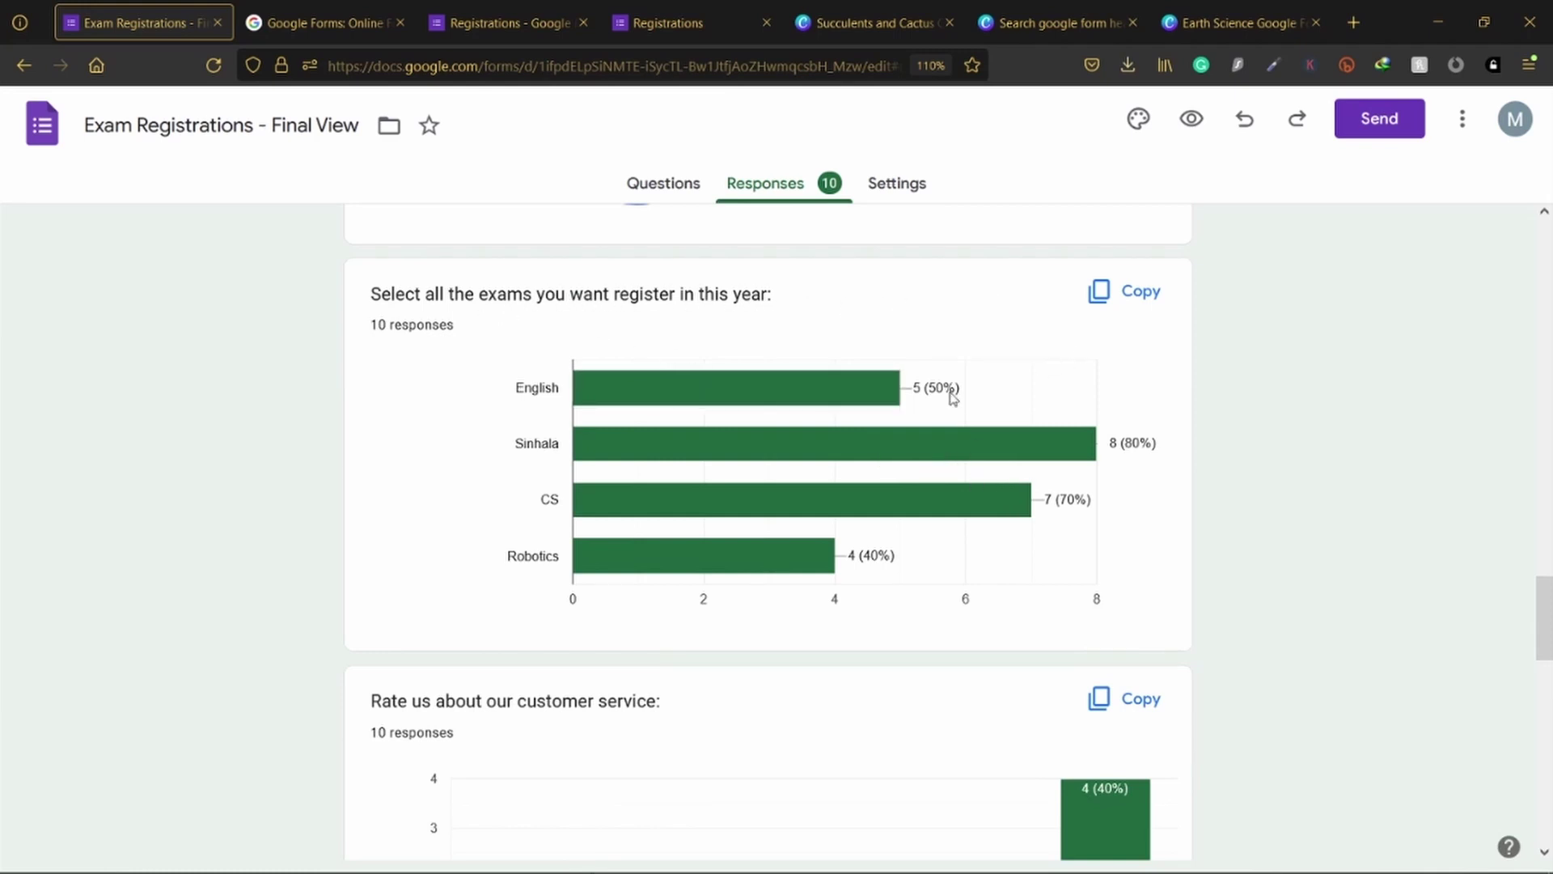
mouse_move(953, 509)
mouse_move(615, 561)
scroll(918, 598, down, 5)
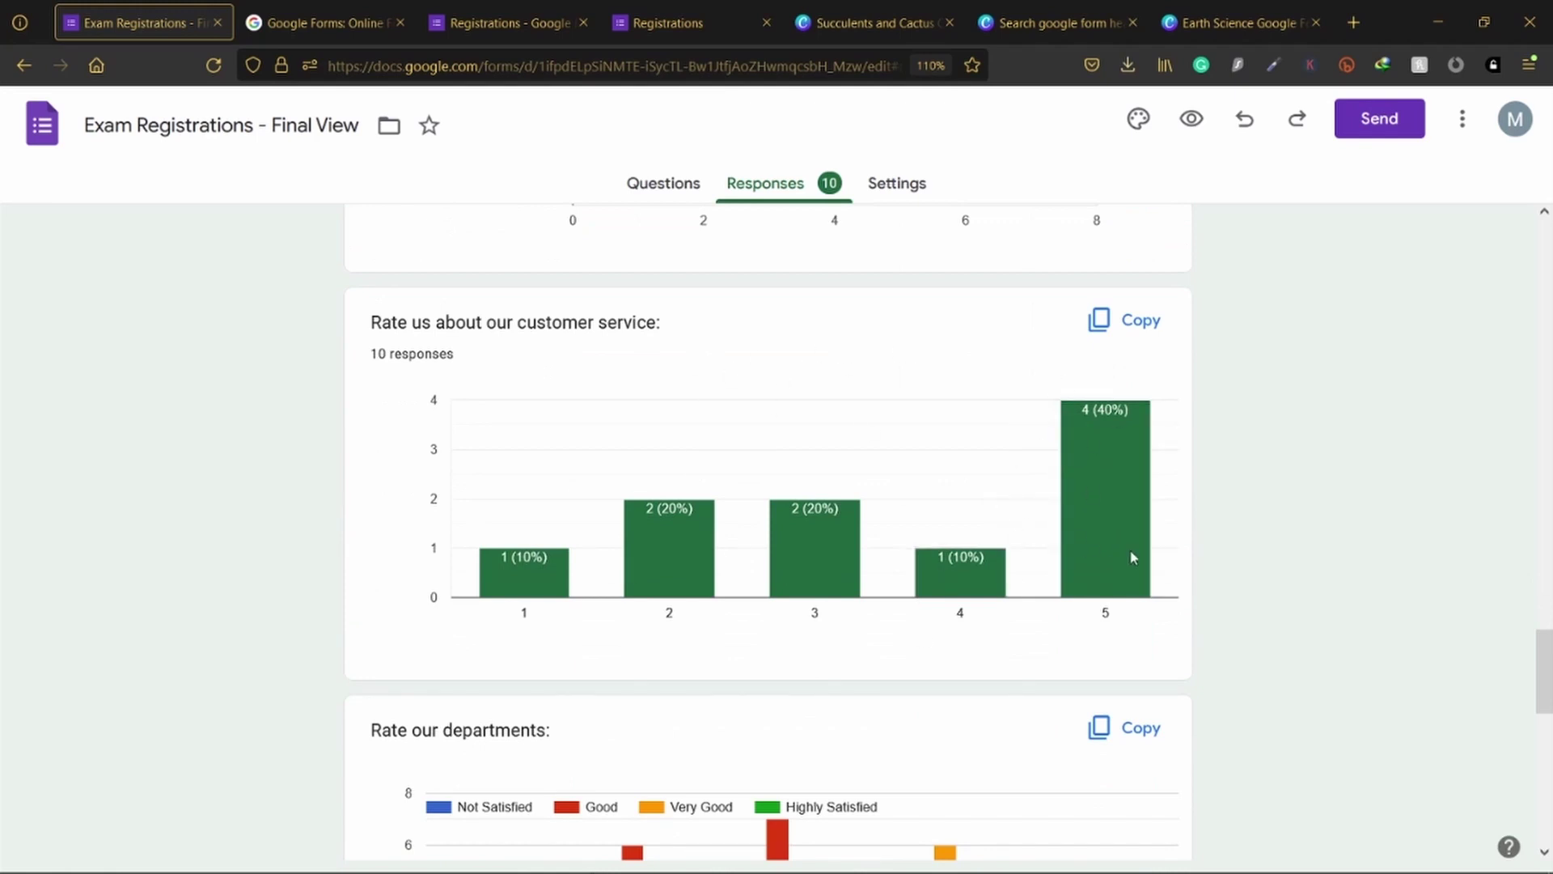
mouse_move(1115, 497)
mouse_move(1101, 594)
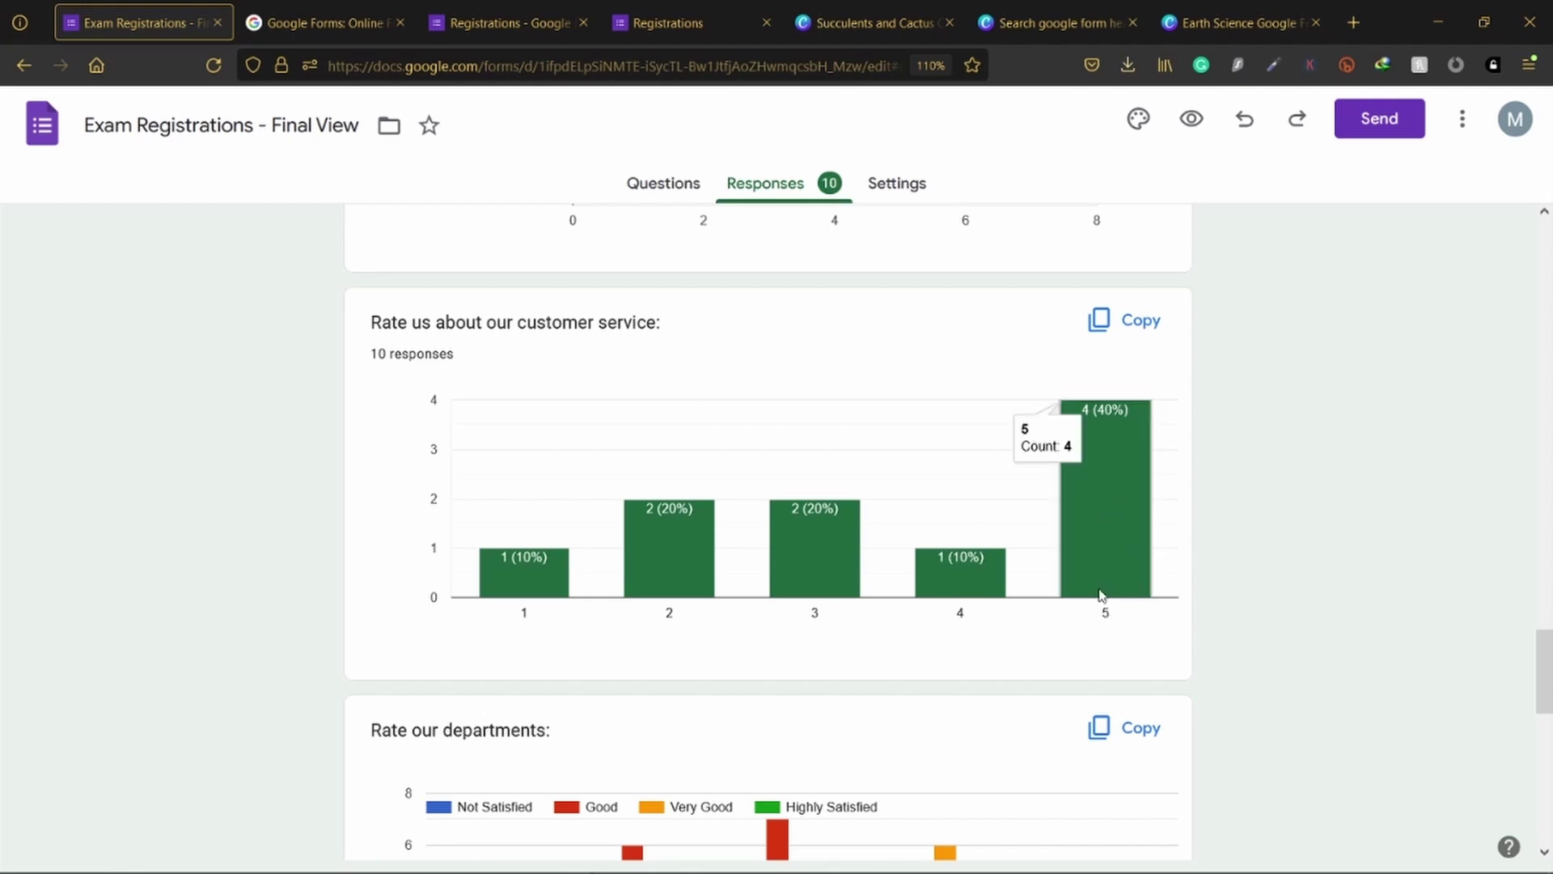
scroll(1100, 597, down, 6)
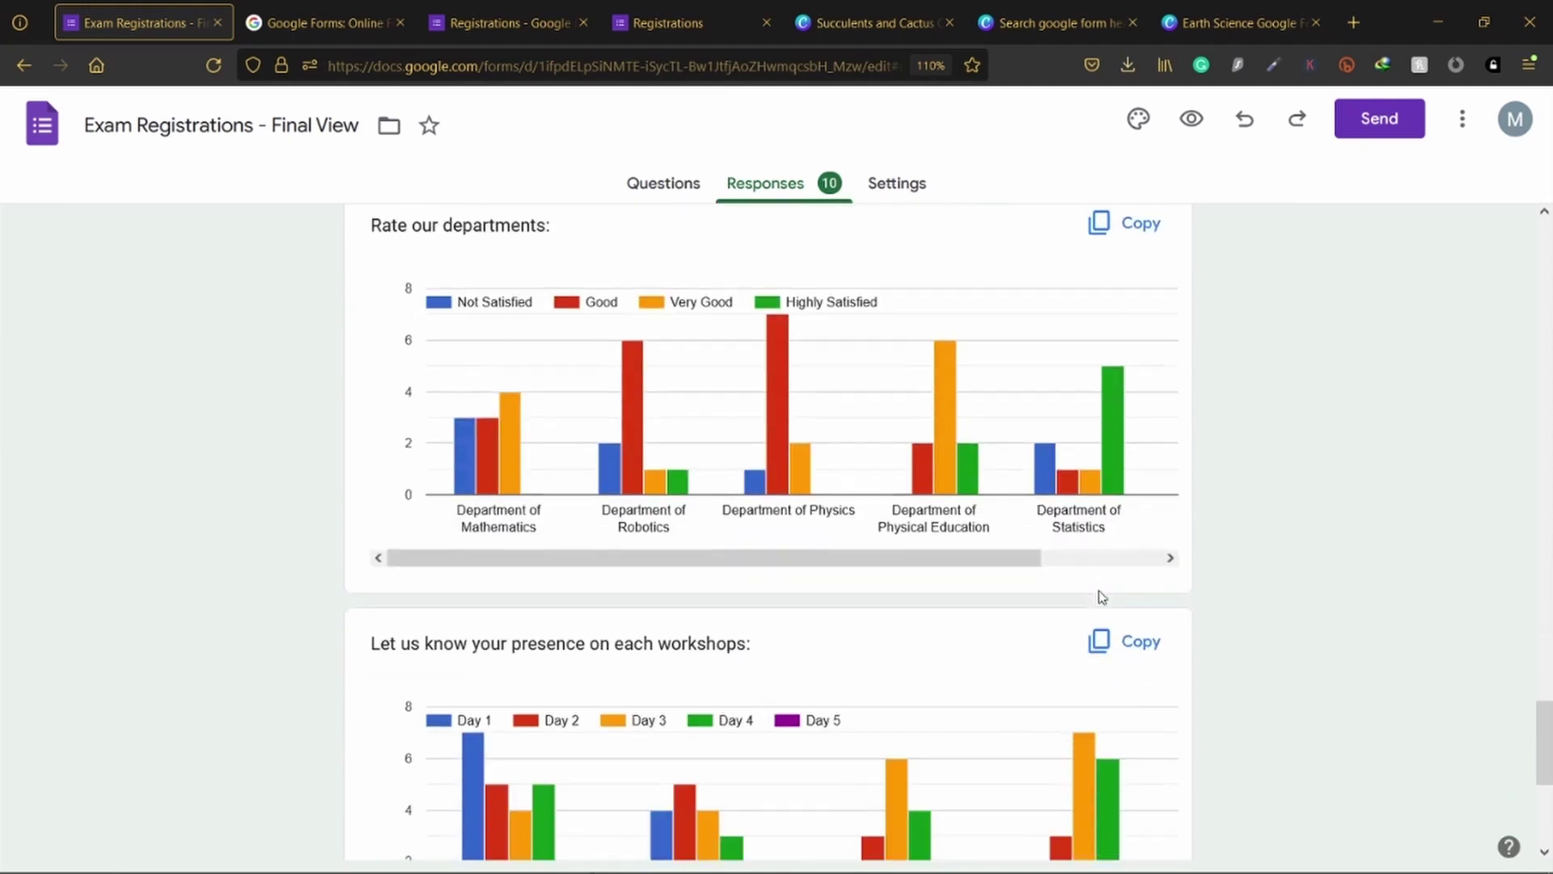
scroll(1102, 598, up, 2)
scroll(919, 783, down, 5)
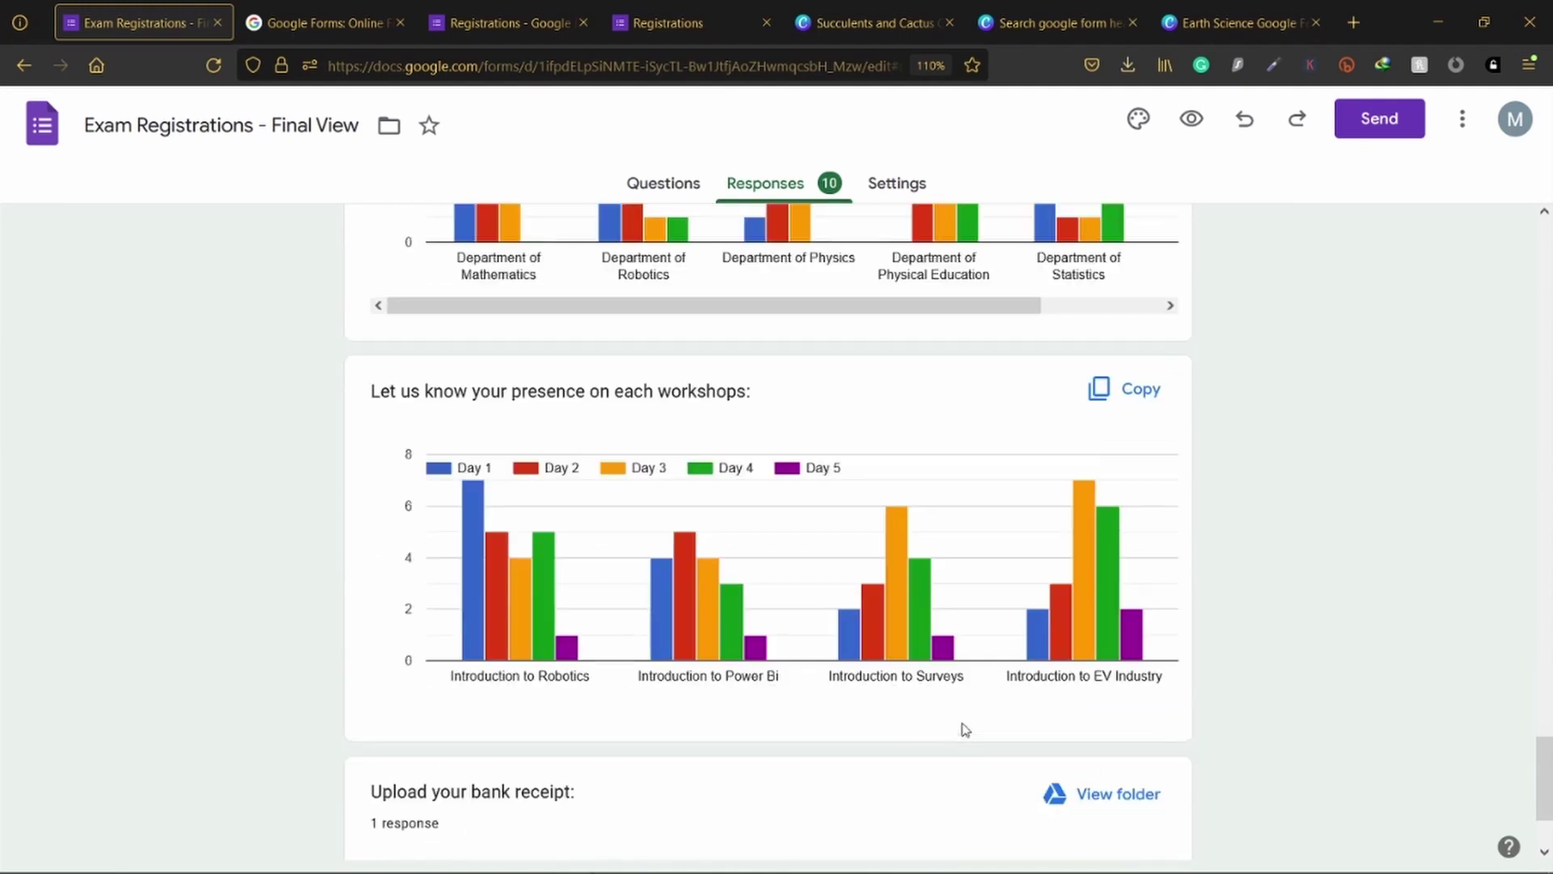
scroll(987, 704, up, 3)
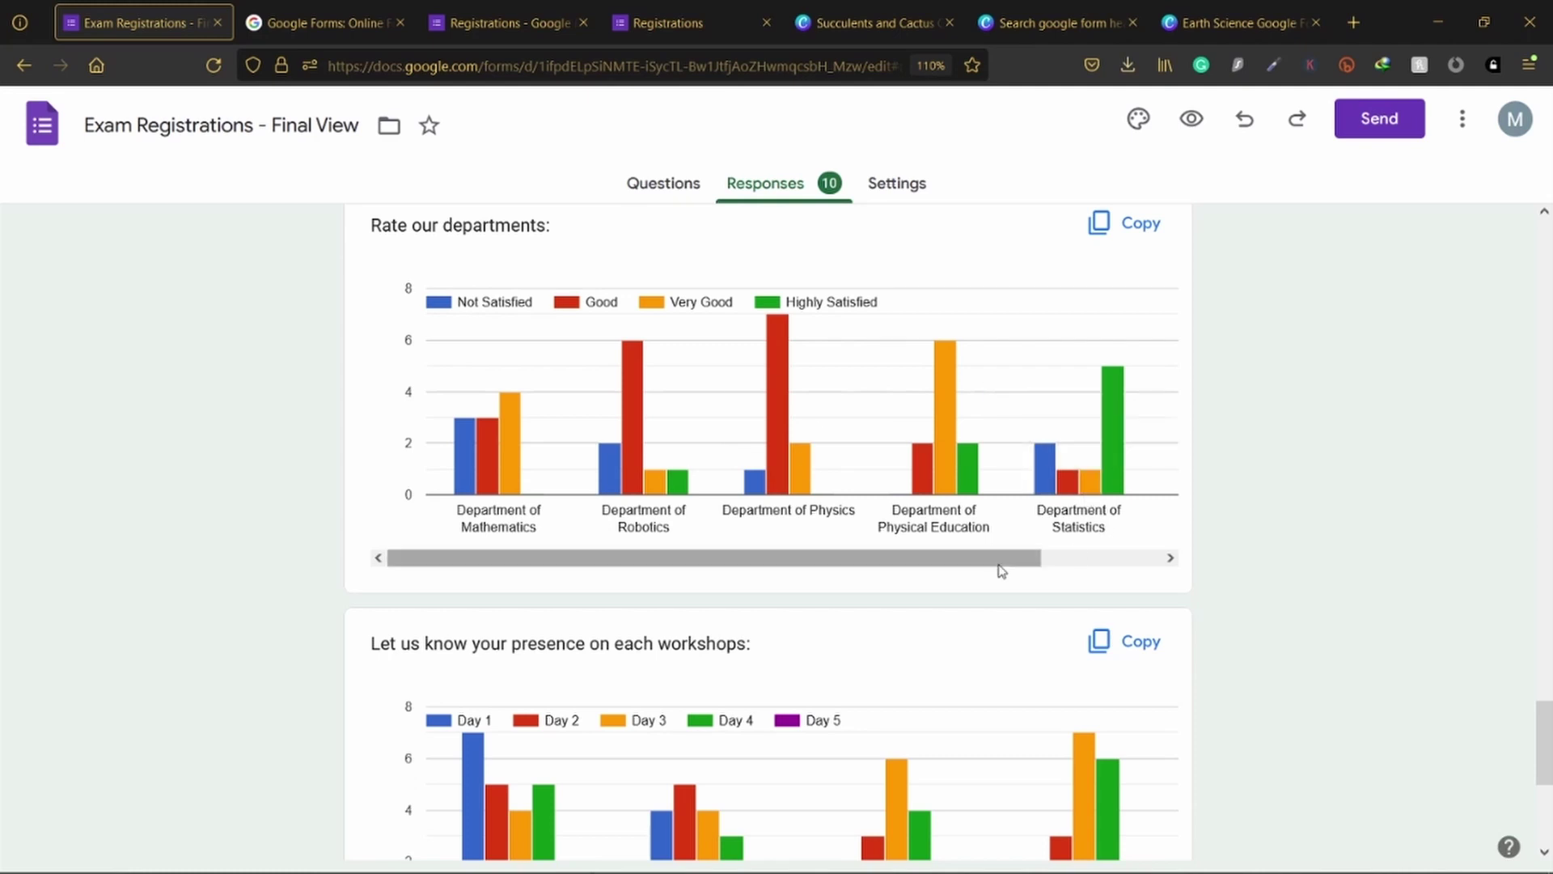
mouse_move(998, 566)
mouse_down()
mouse_move(1132, 576)
mouse_move(956, 566)
mouse_move(1127, 558)
mouse_move(994, 562)
mouse_up()
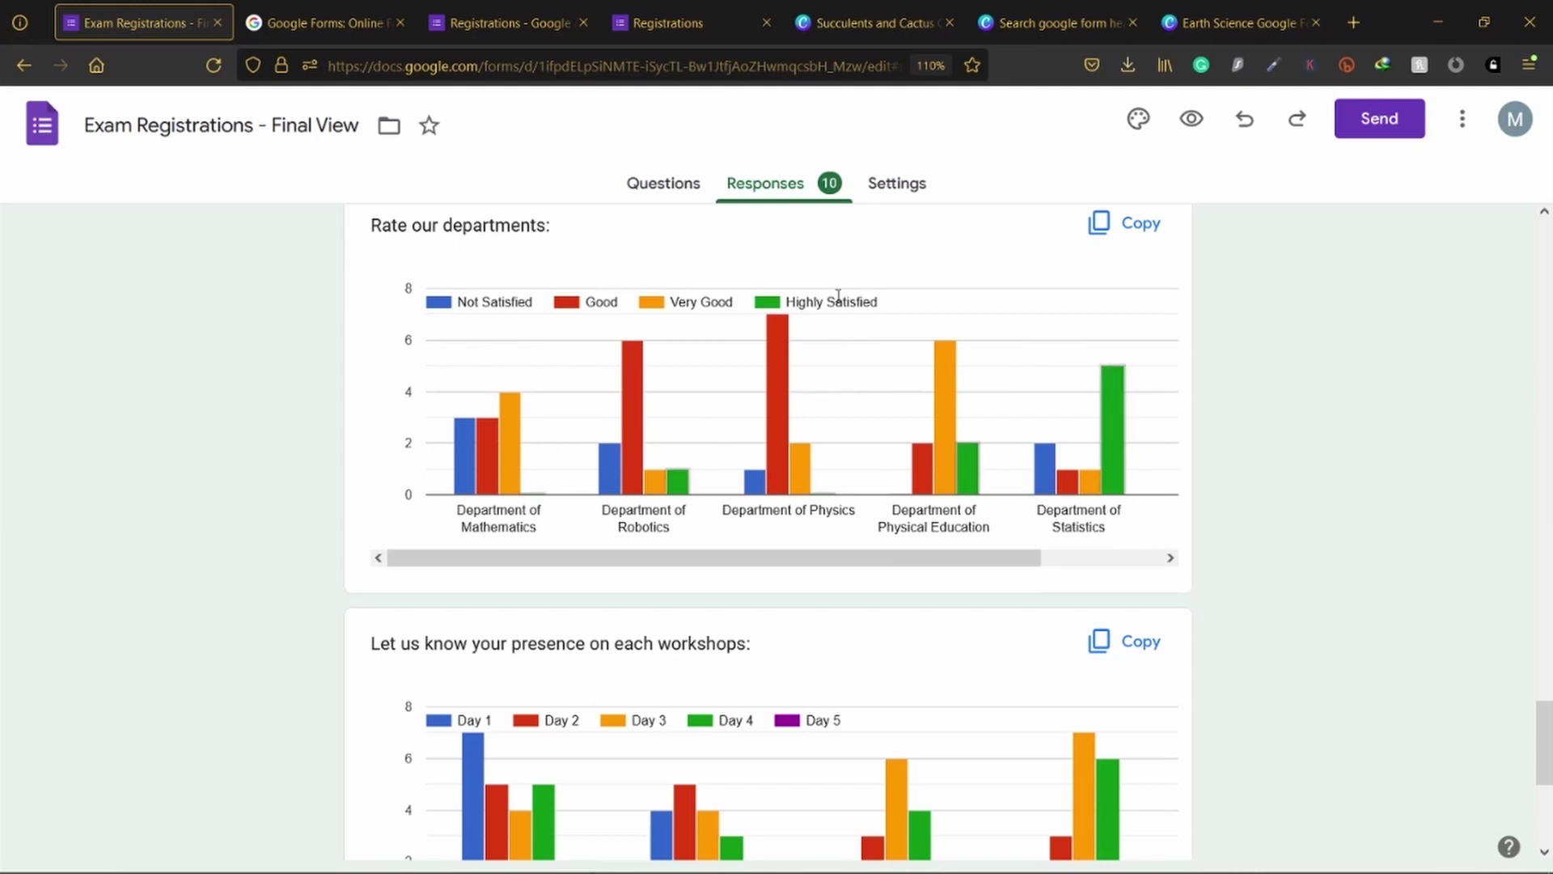
drag(871, 301, 786, 301)
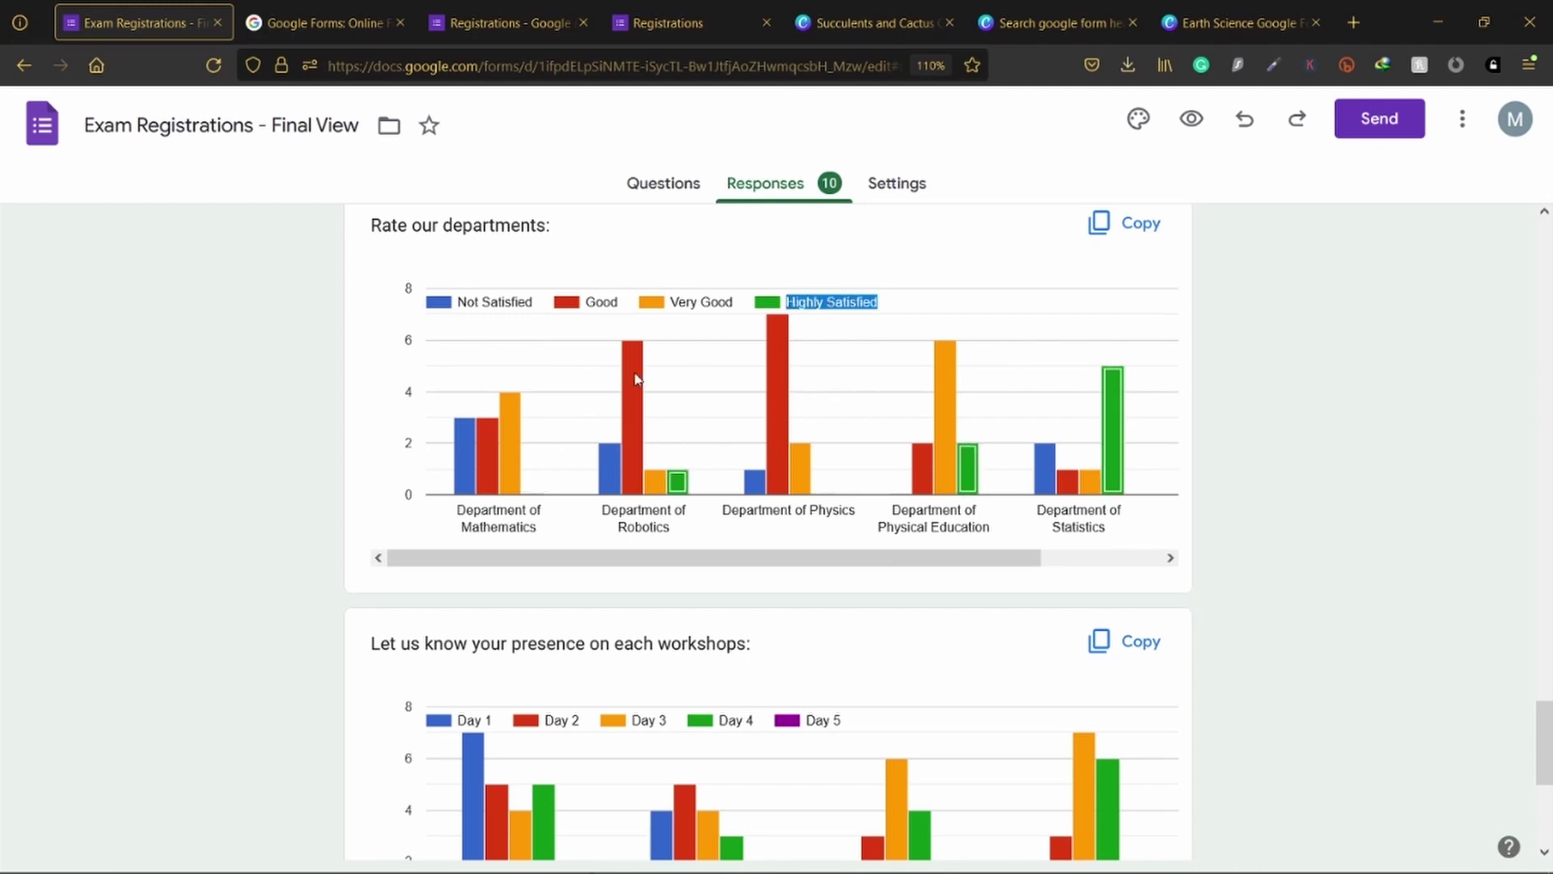
mouse_move(497, 472)
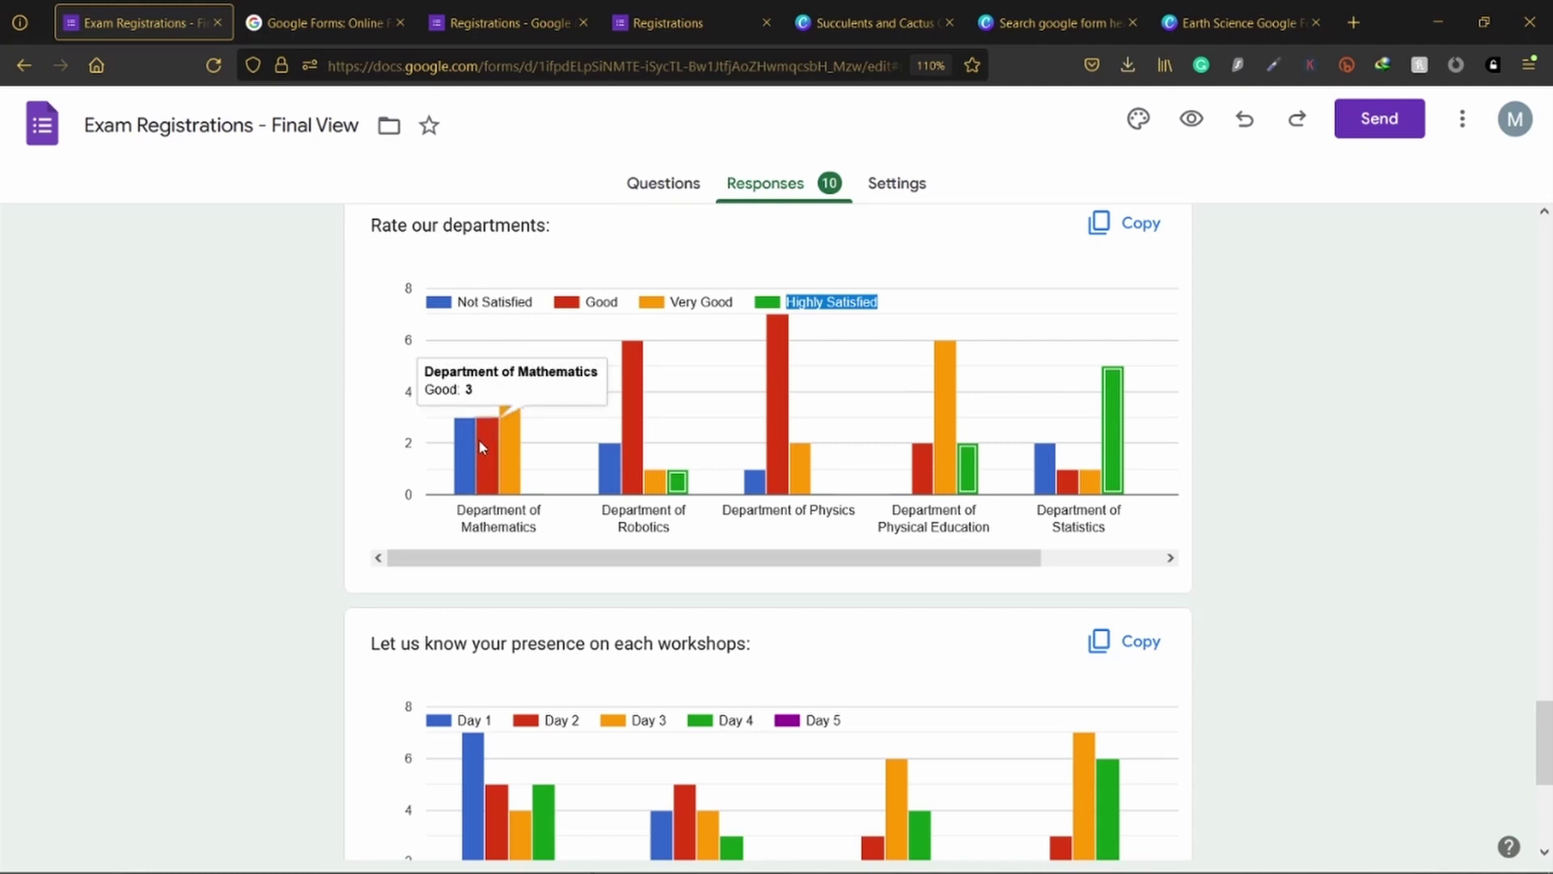
drag(645, 564, 974, 553)
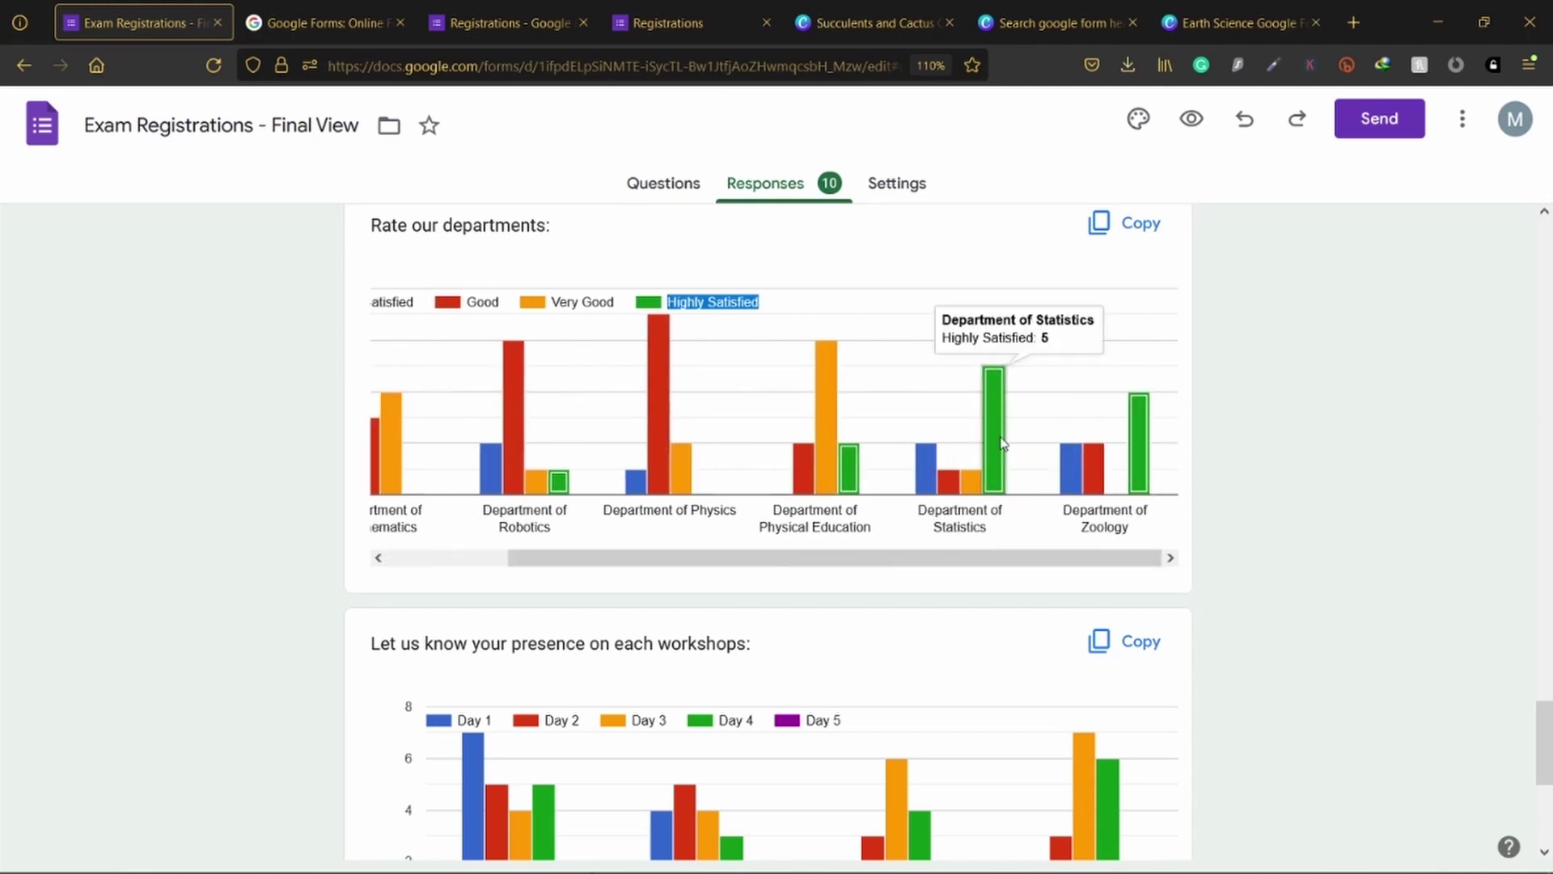
mouse_move(1002, 402)
mouse_move(1143, 447)
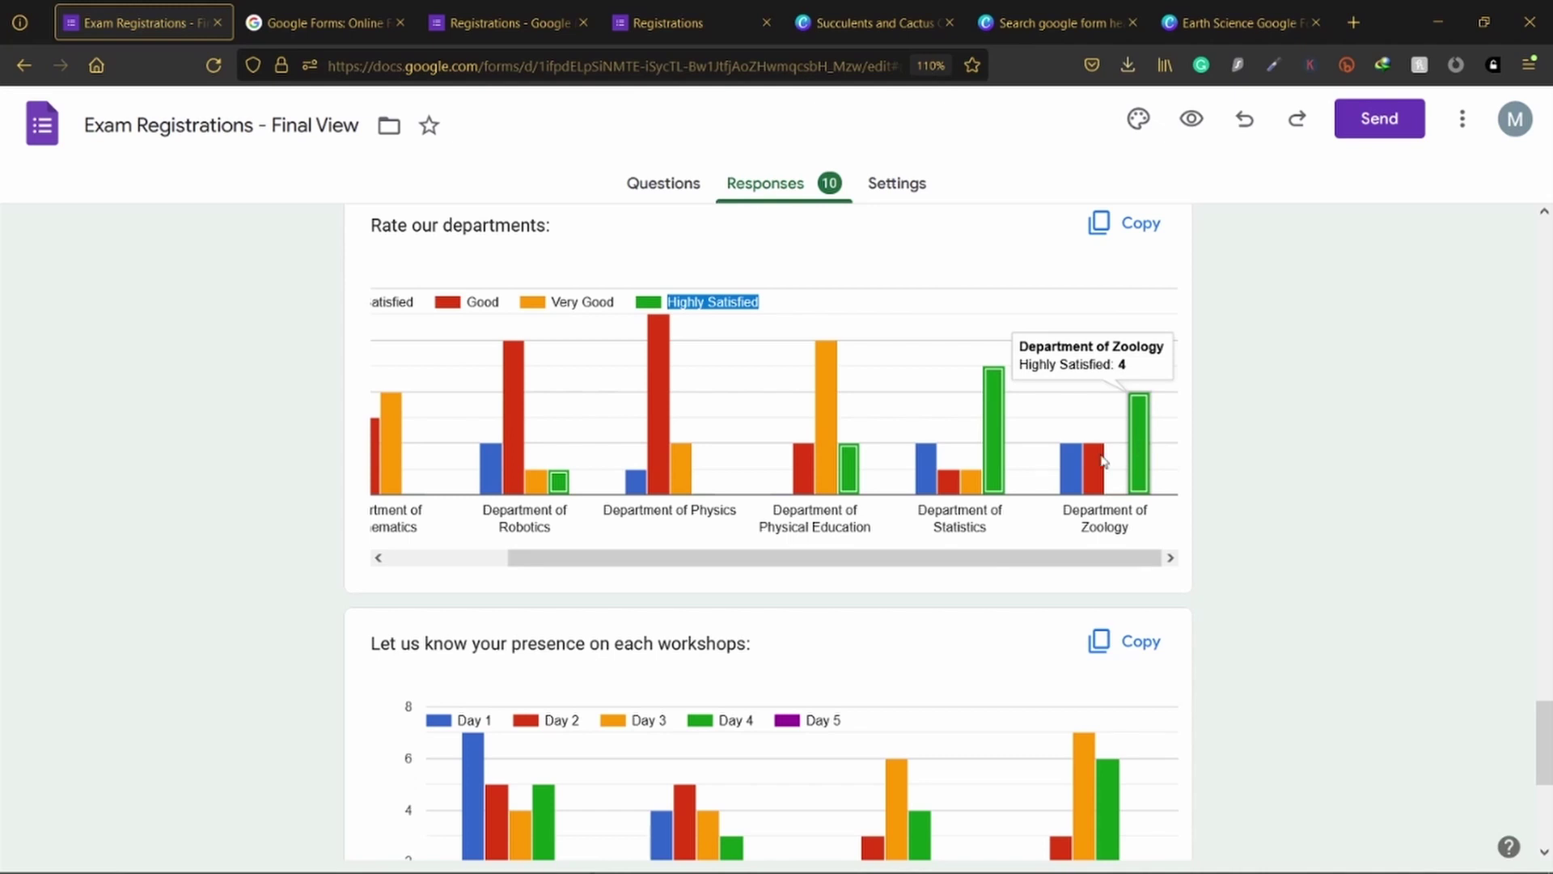
mouse_move(664, 431)
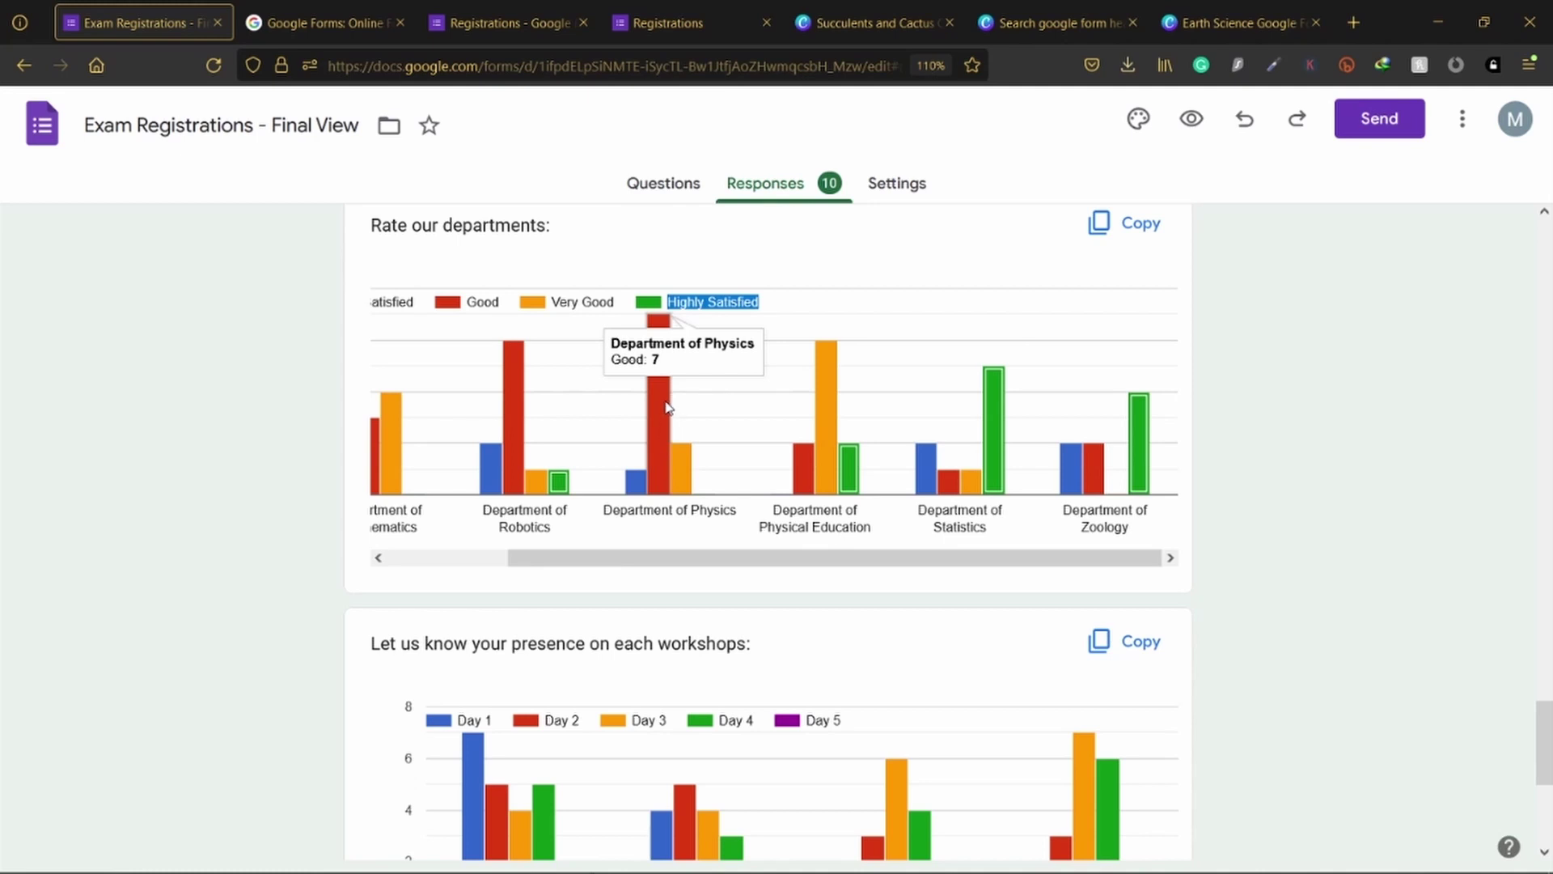
scroll(668, 407, up, 2)
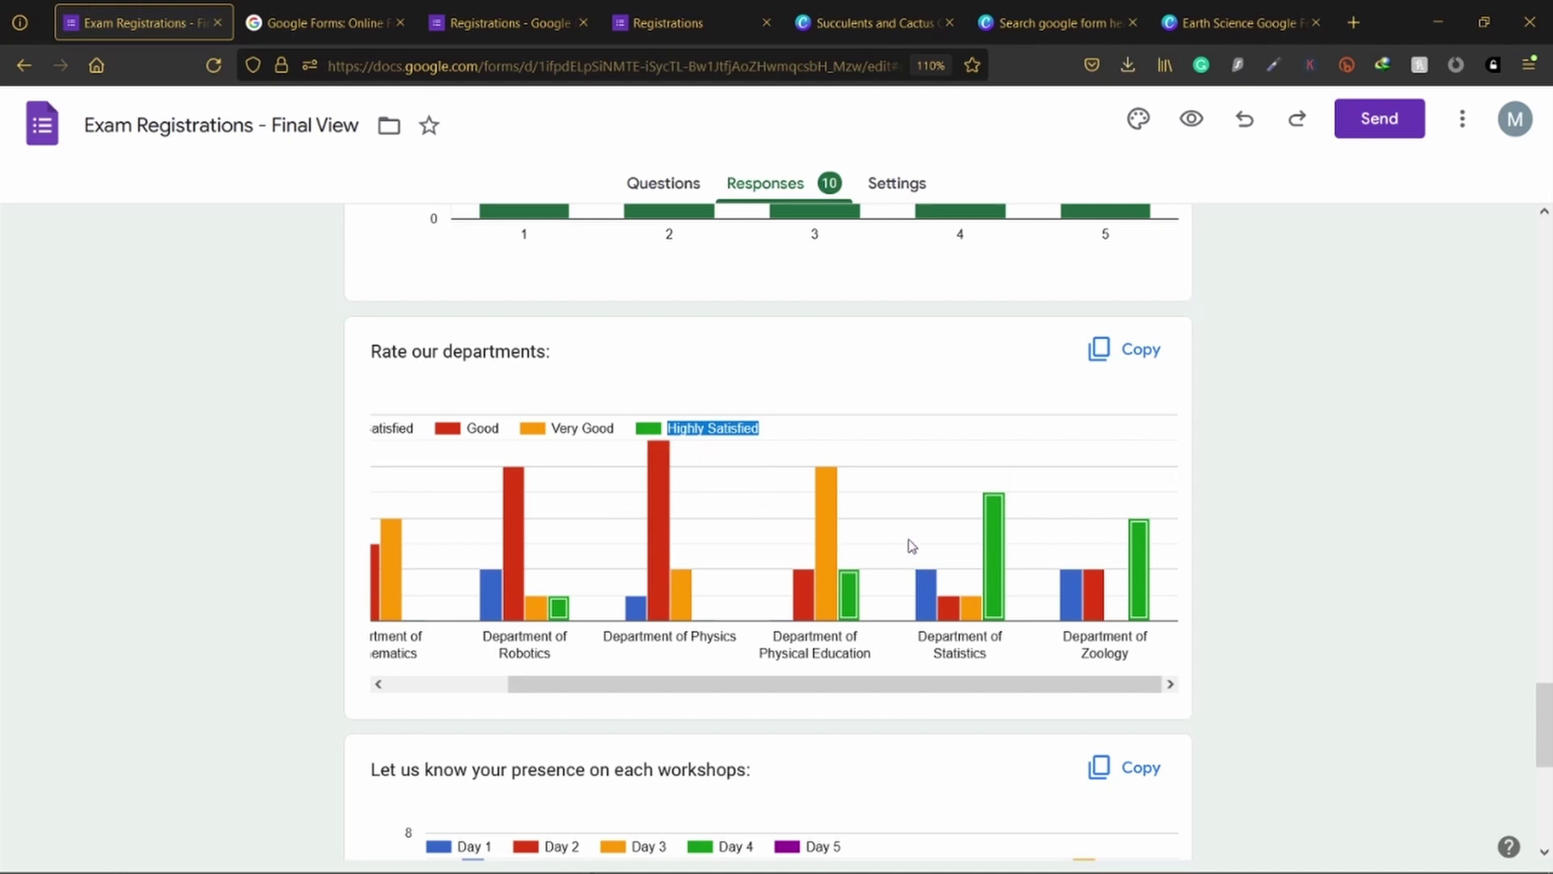
scroll(910, 537, down, 6)
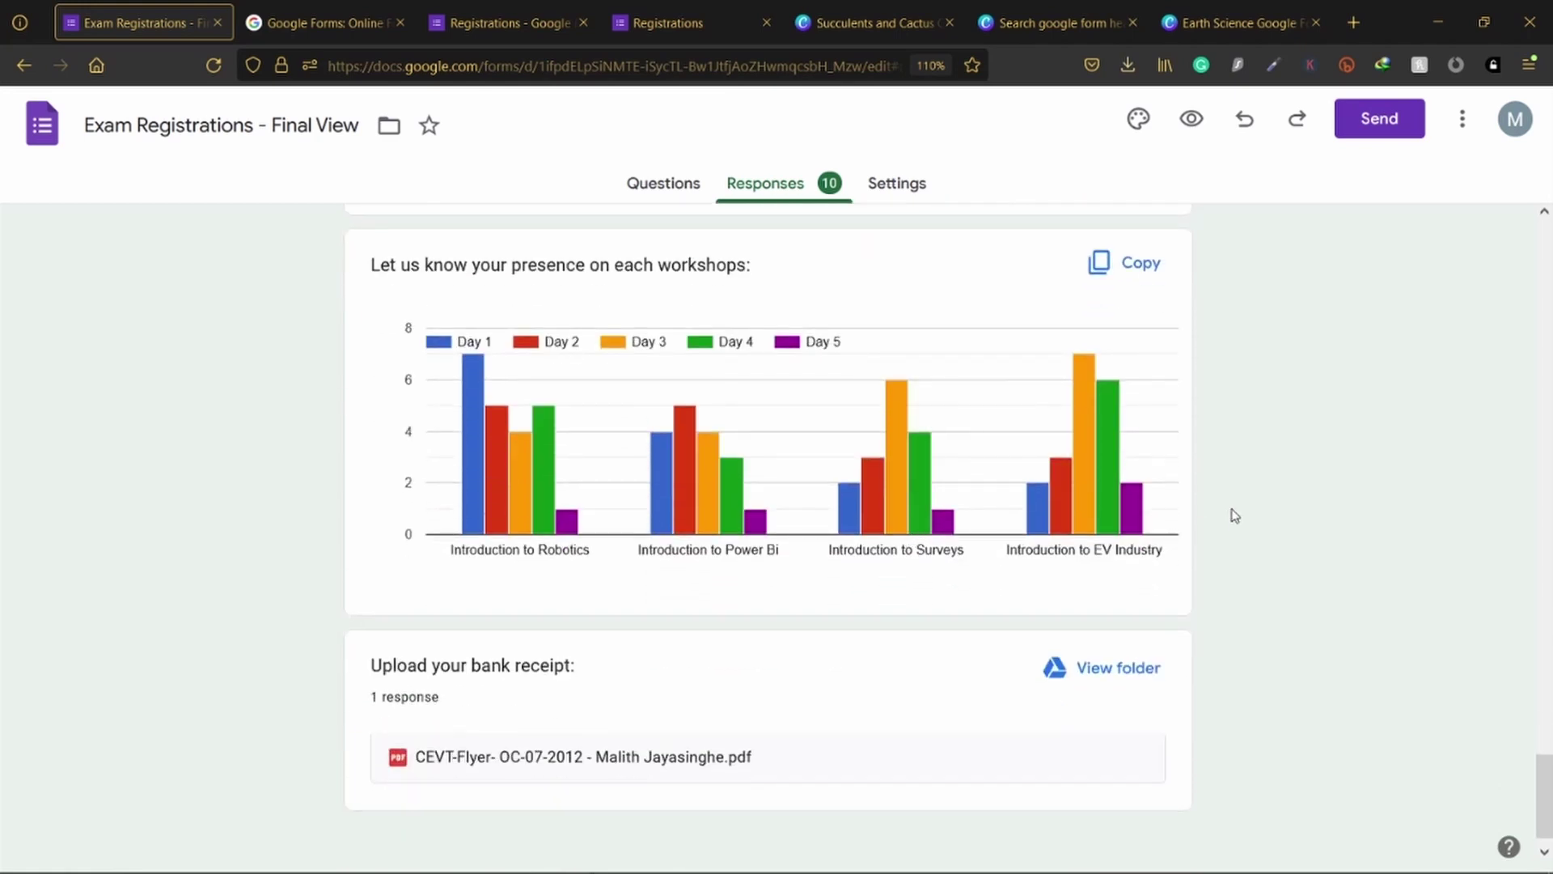
scroll(1231, 509, up, 5)
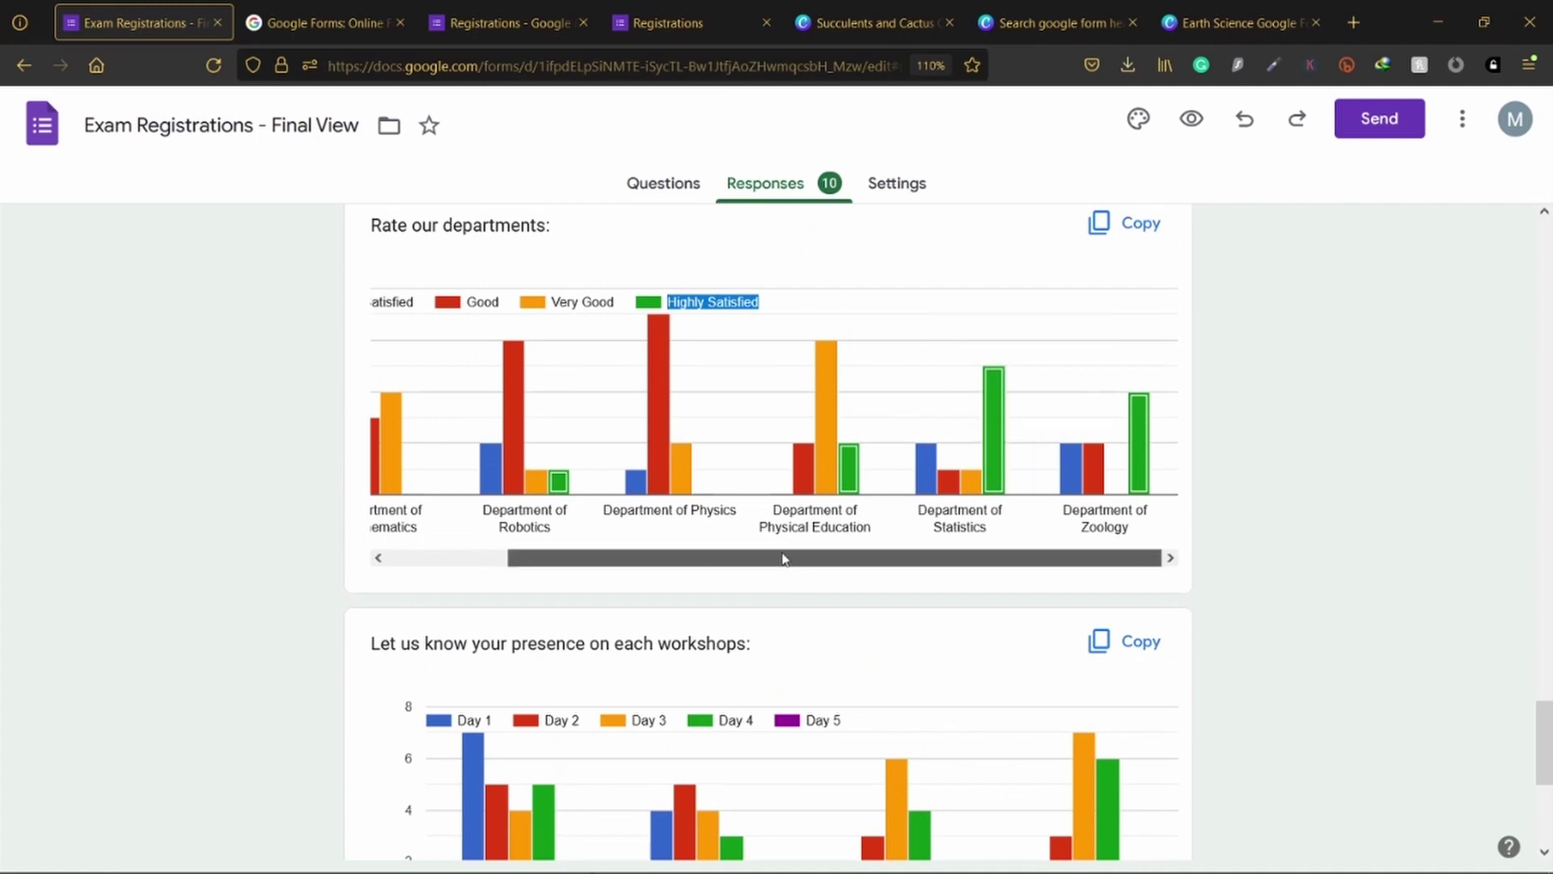
drag(784, 558, 562, 567)
scroll(912, 551, up, 2)
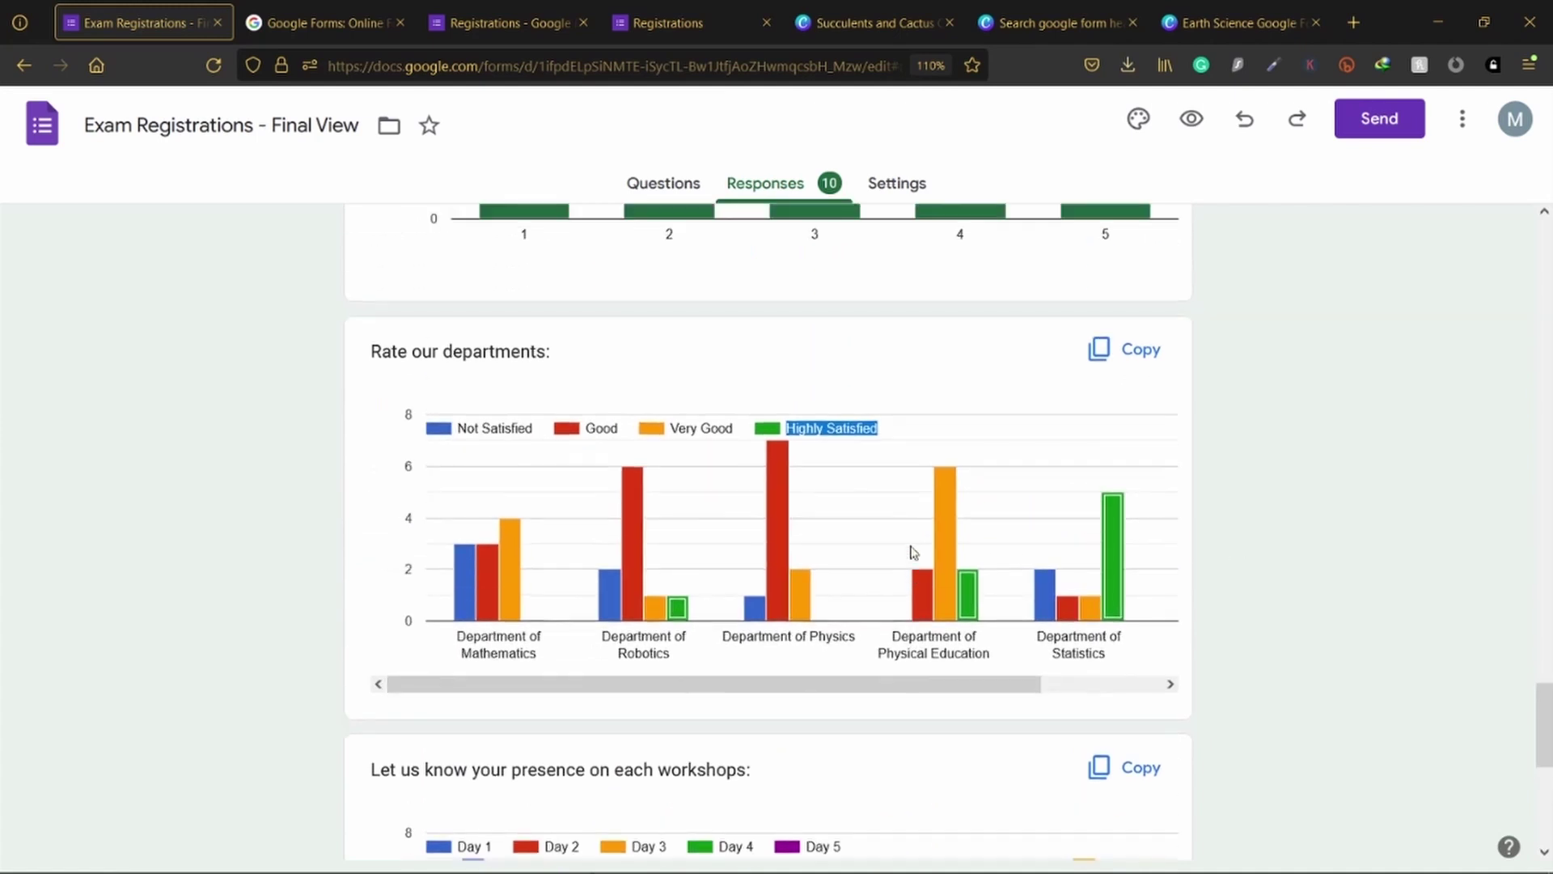
mouse_move(959, 487)
scroll(834, 385, down, 5)
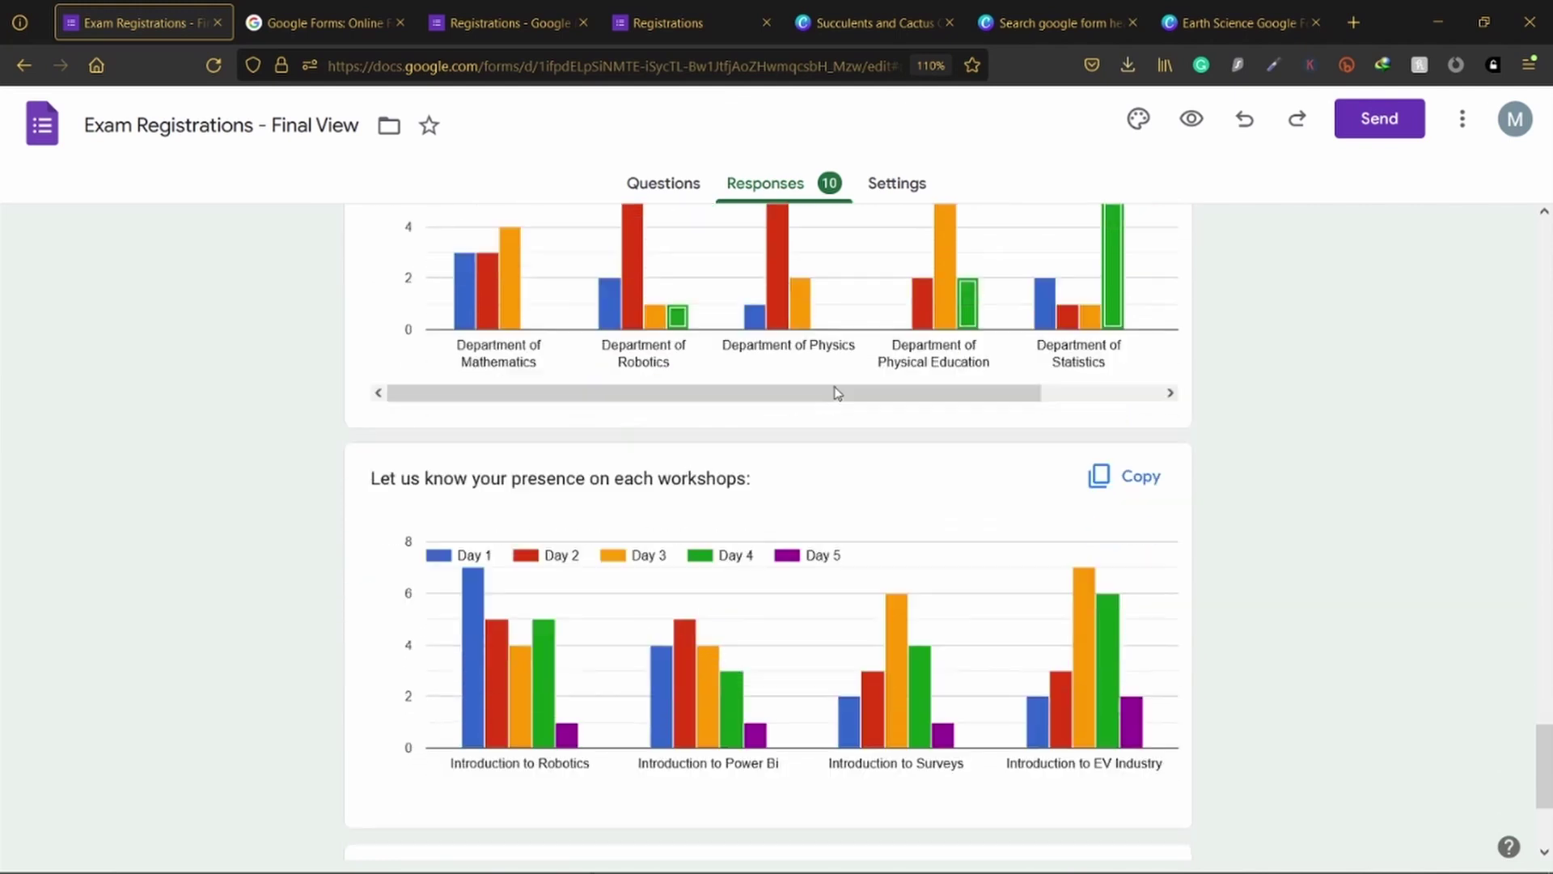
scroll(837, 393, up, 3)
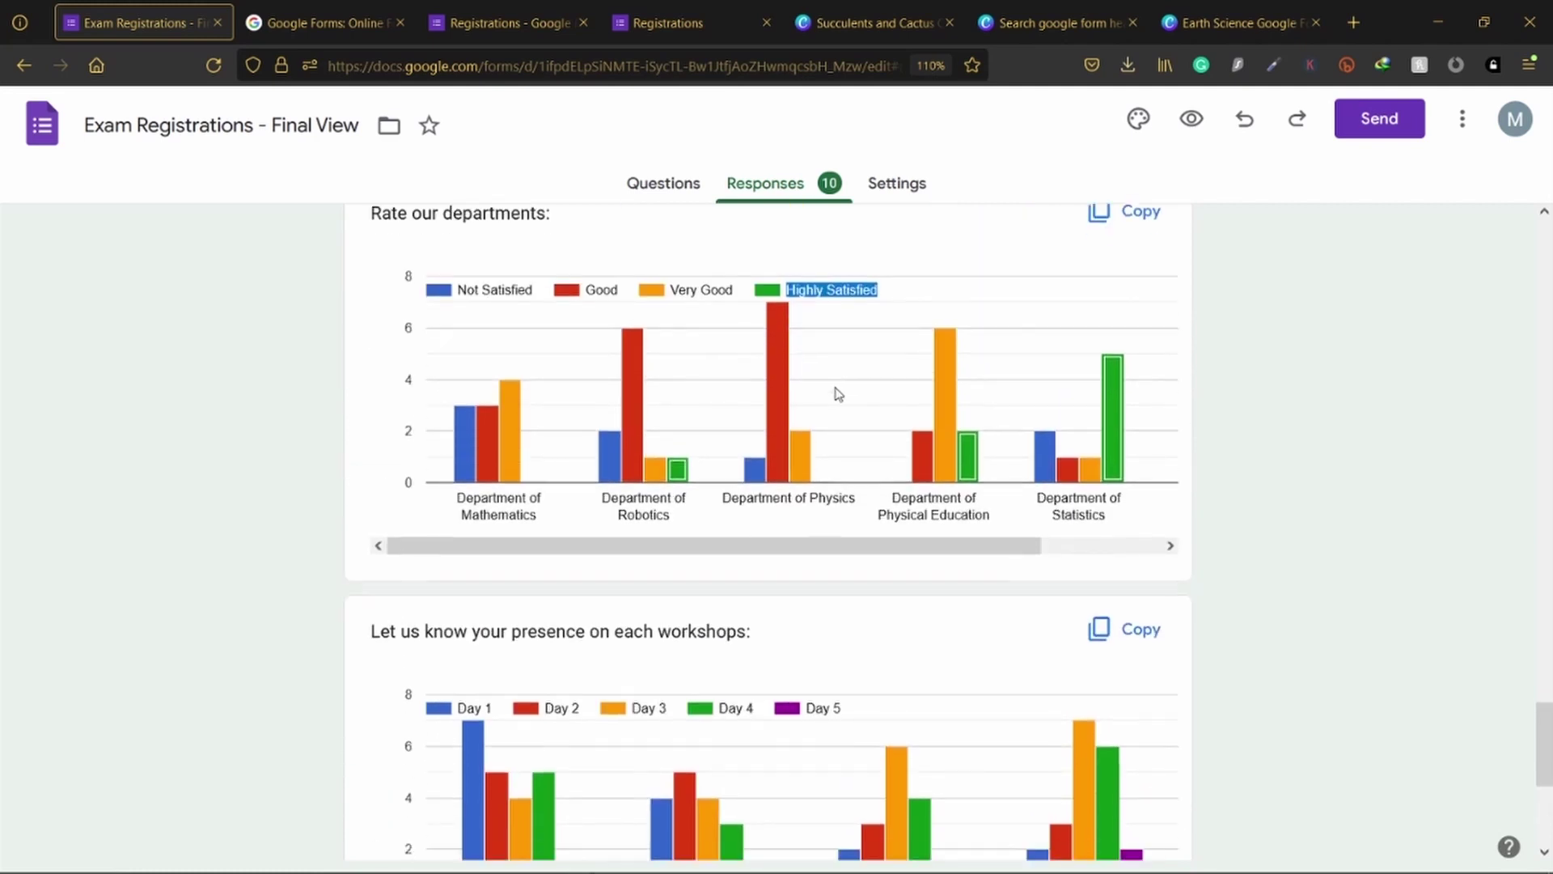
scroll(837, 393, down, 5)
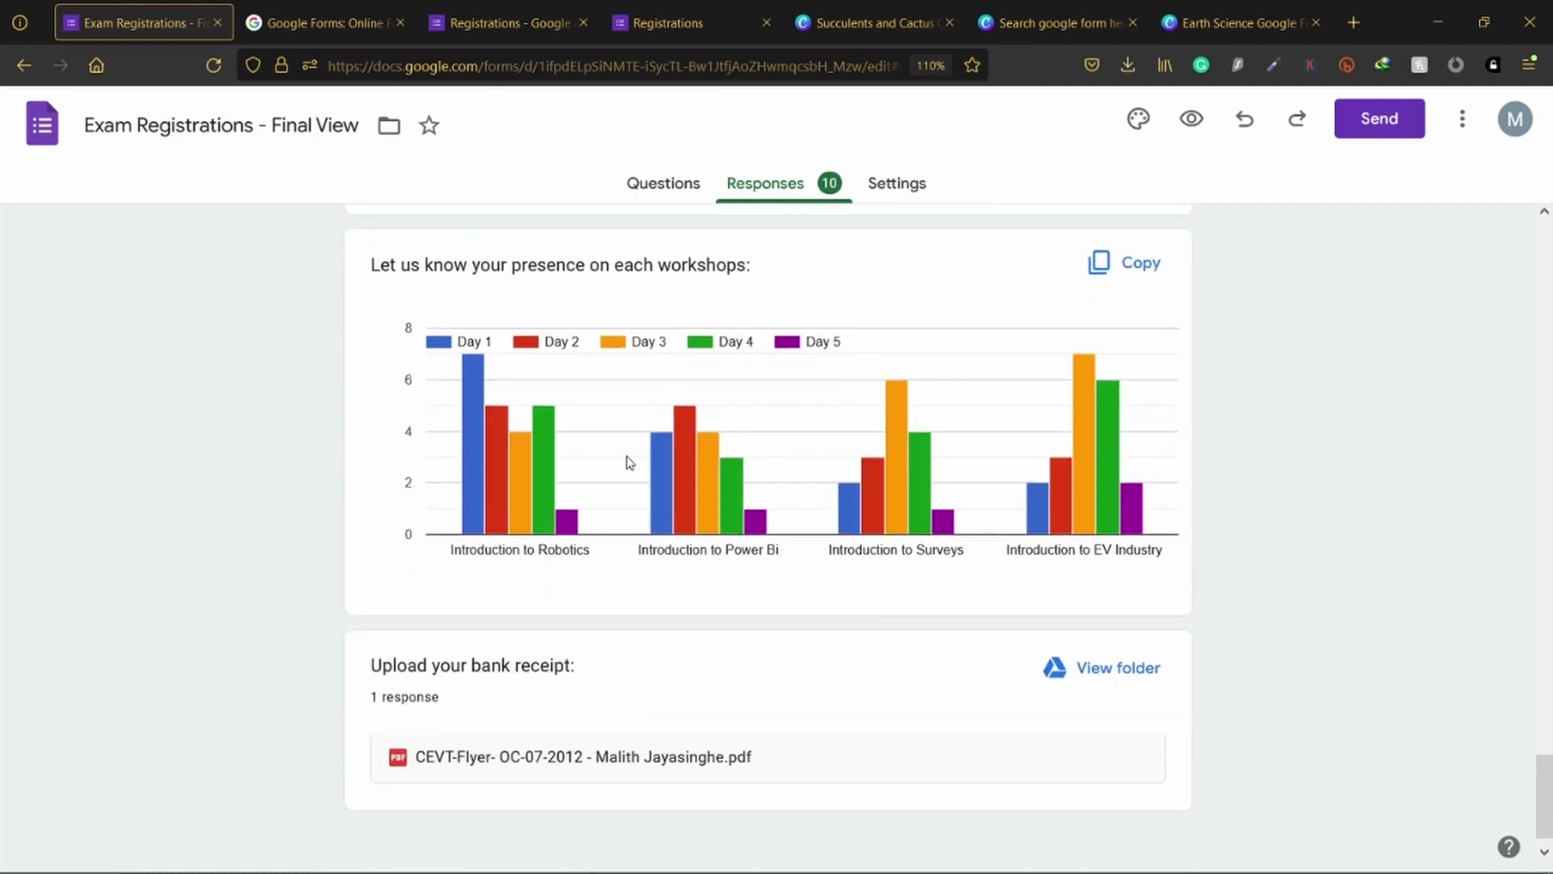
scroll(672, 512, down, 1)
drag(510, 631, 575, 631)
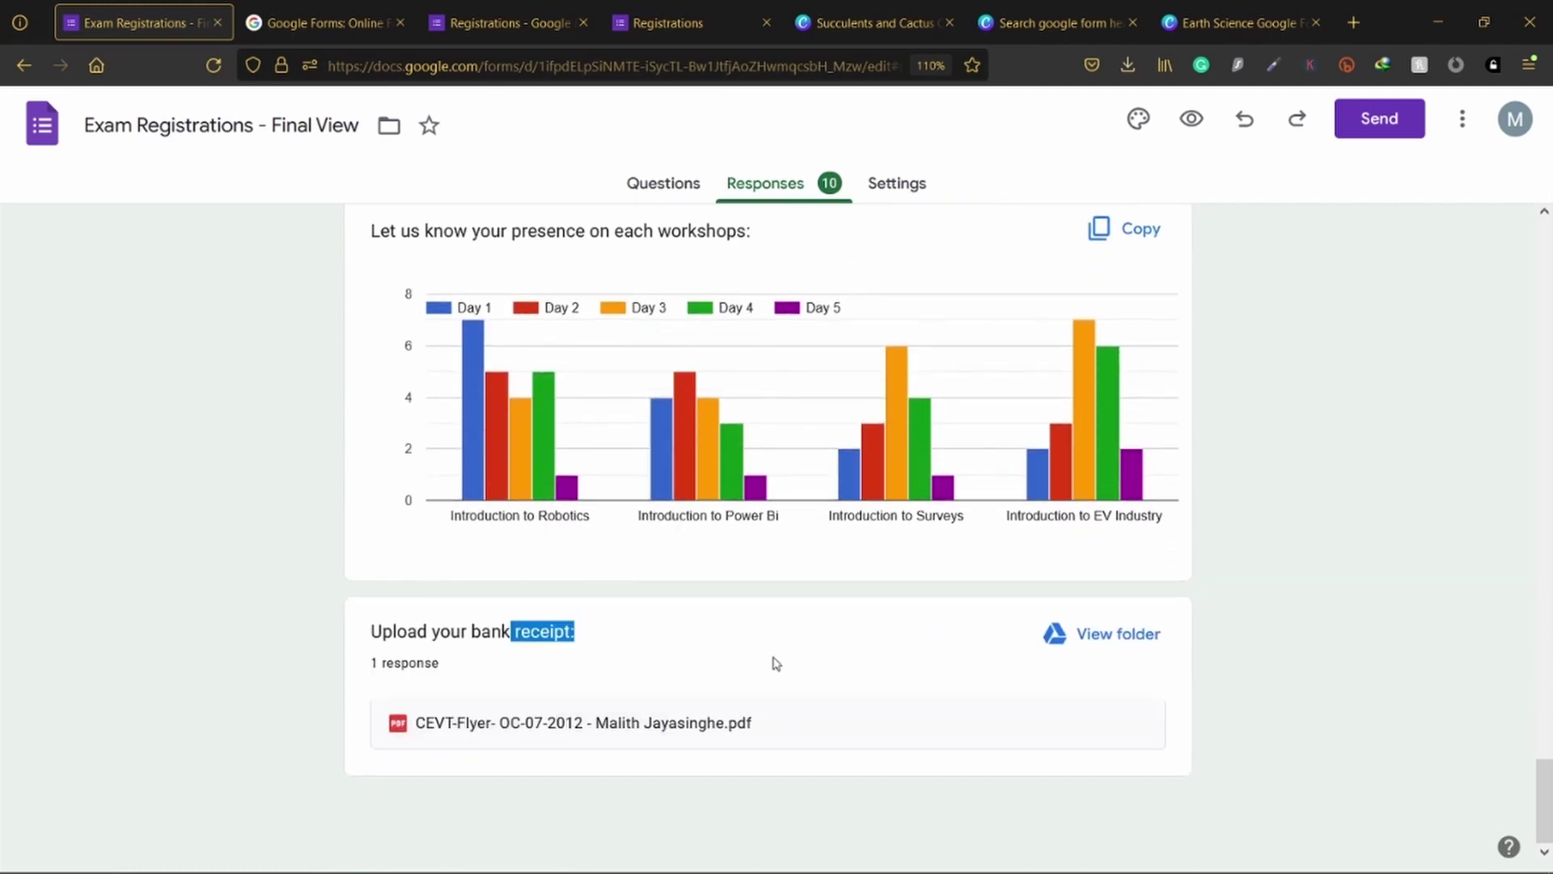
click(1440, 652)
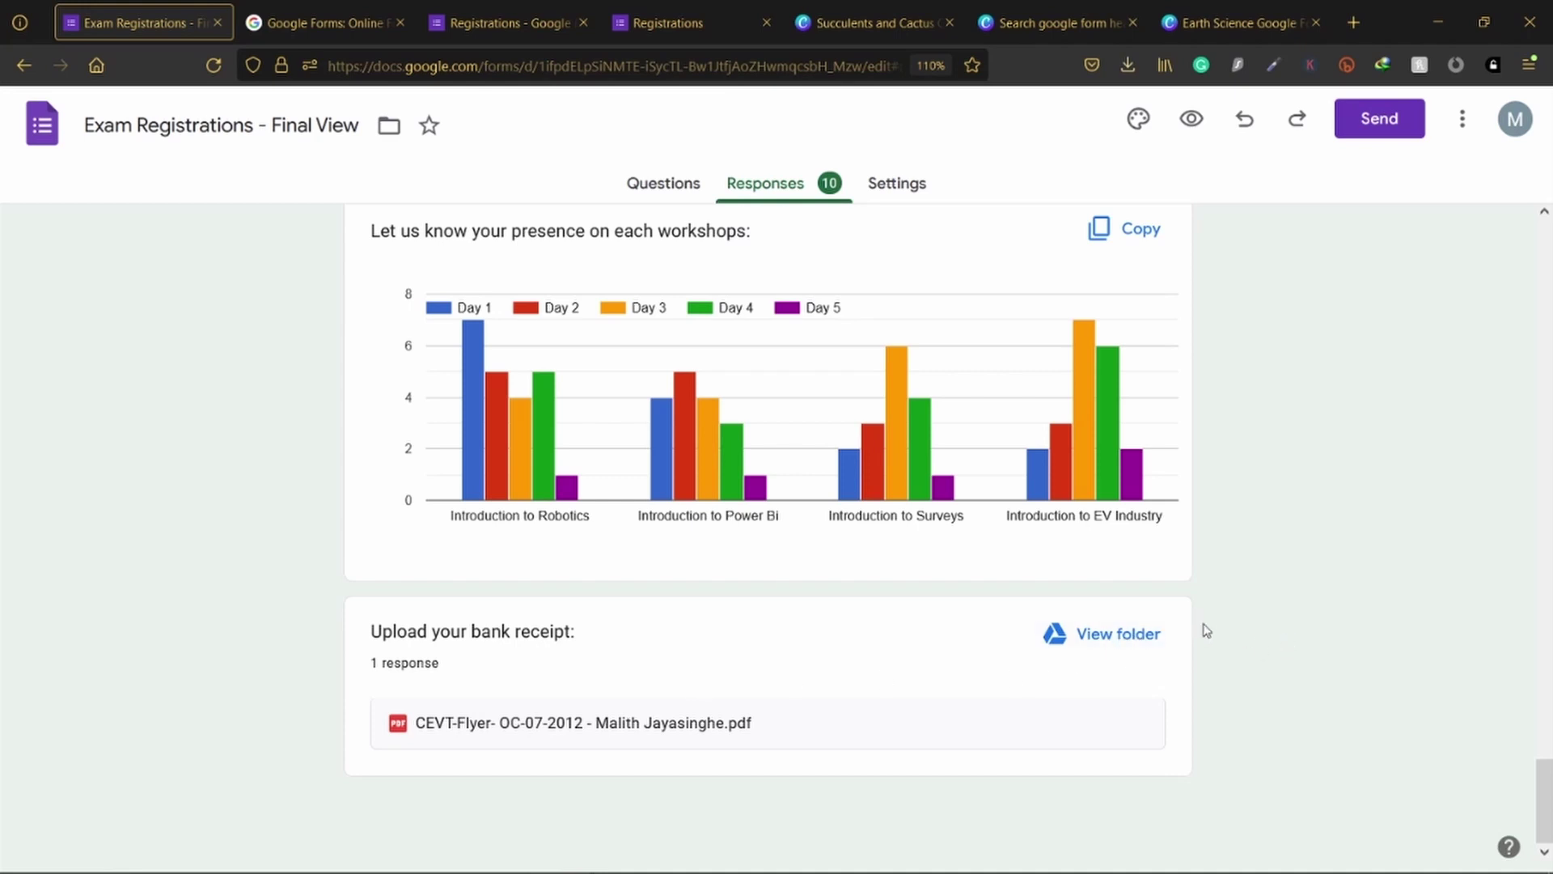
scroll(1209, 610, up, 20)
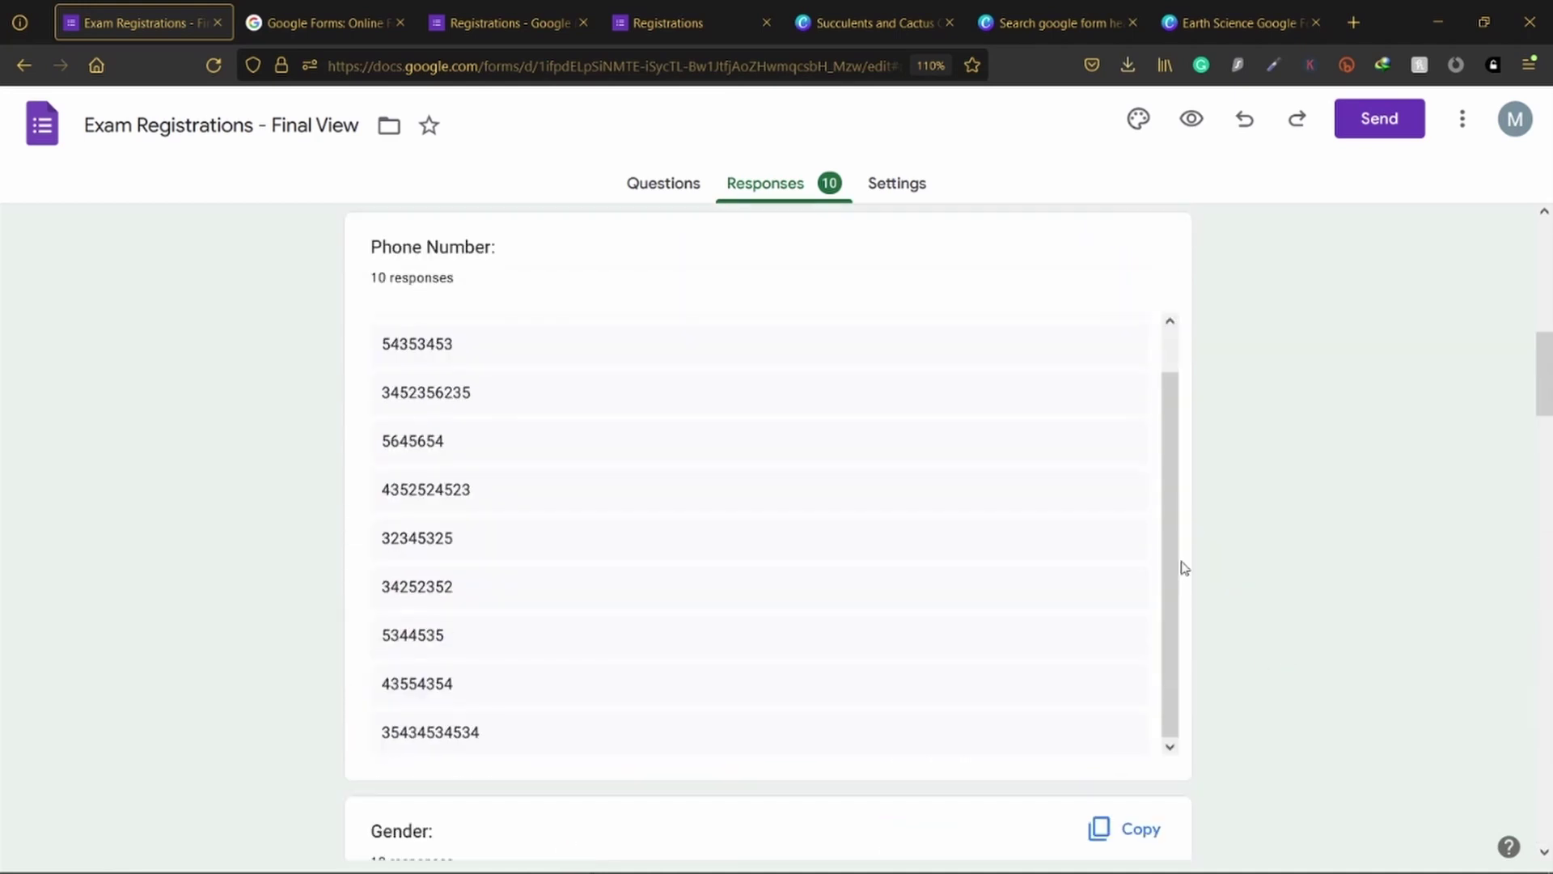
scroll(1181, 567, up, 3)
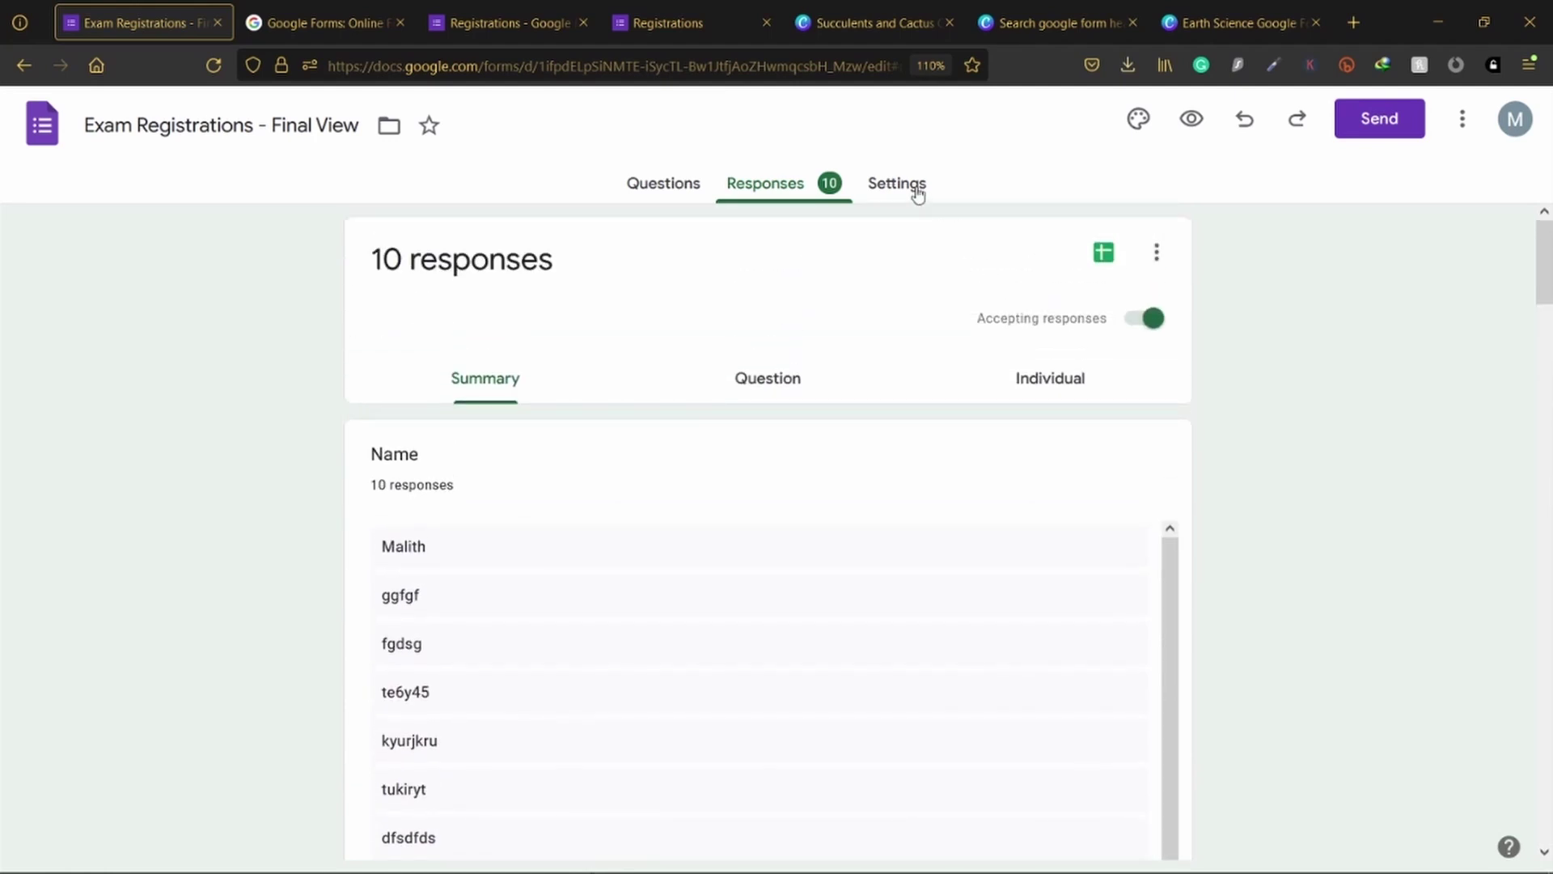
Step: Return to the Questions tab and scroll through the Exam Registrations - Final View form
click(667, 188)
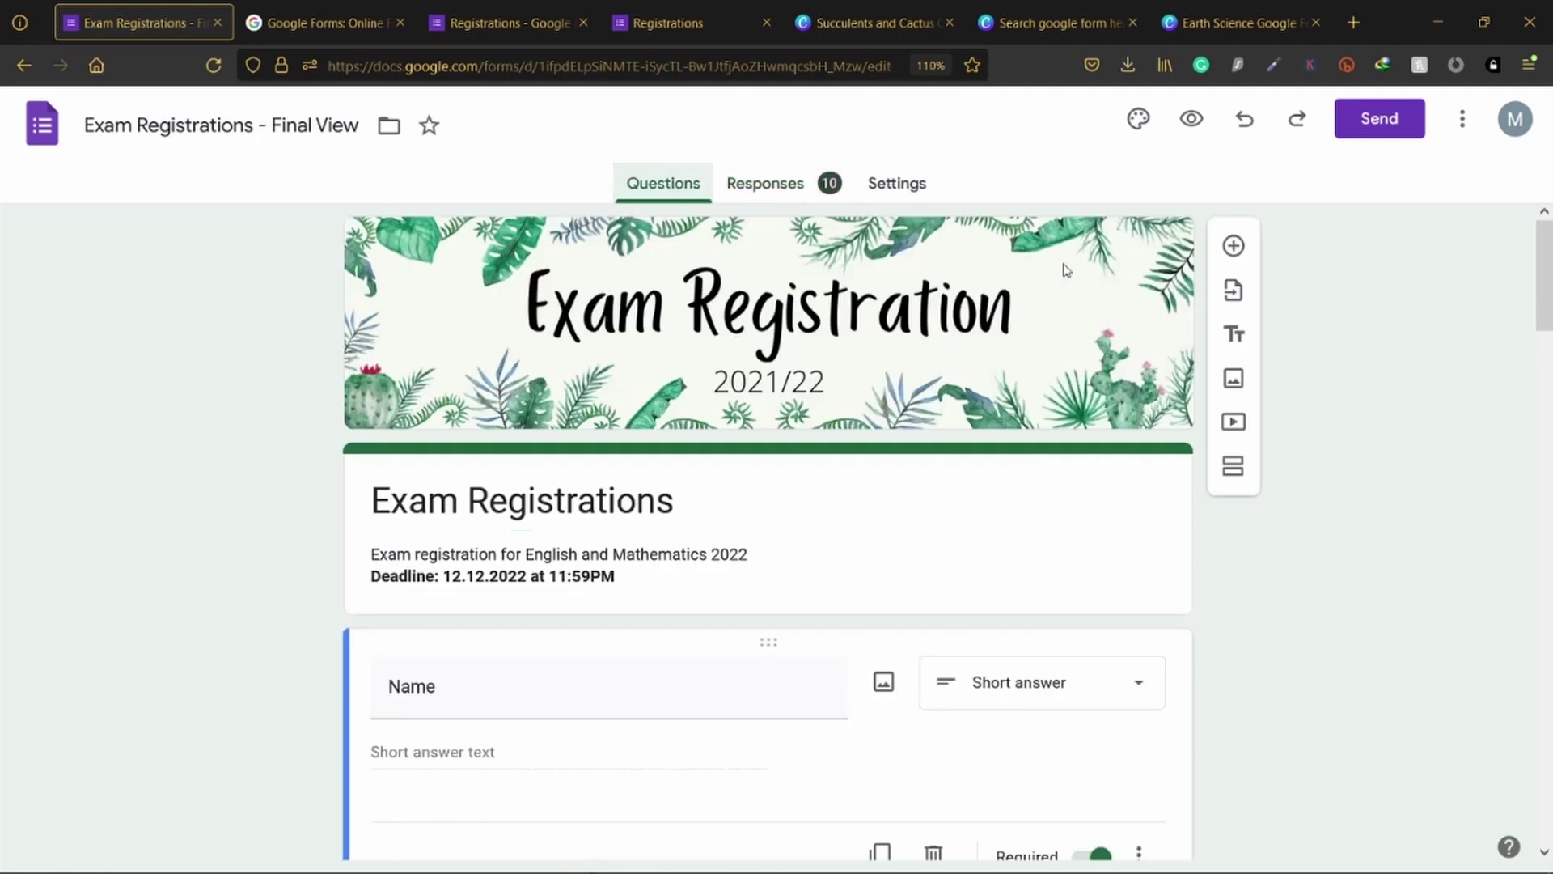
scroll(898, 537, down, 15)
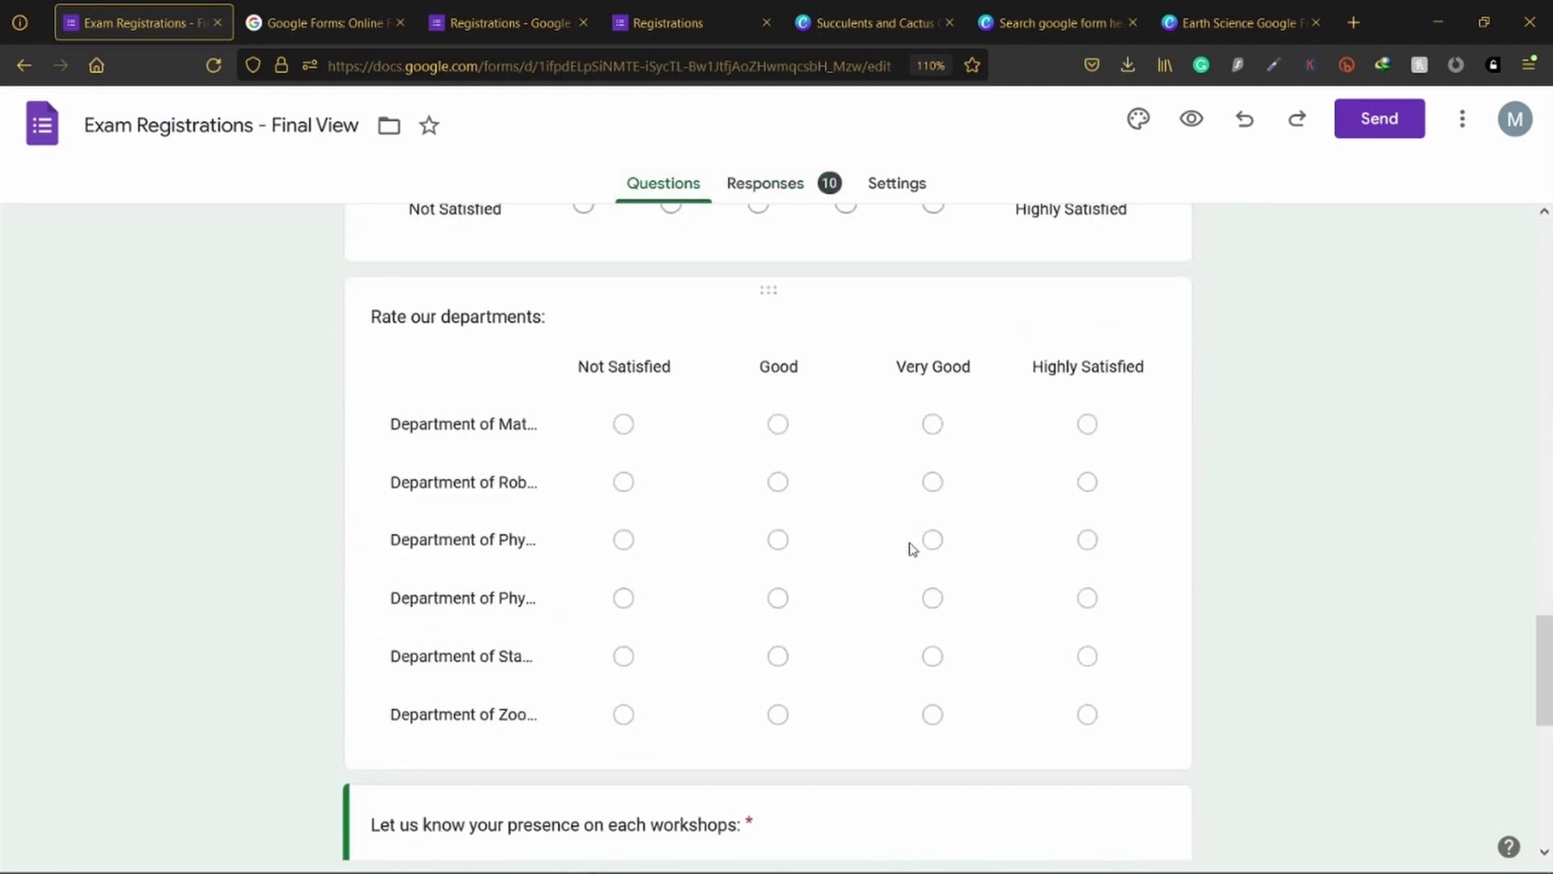
scroll(912, 547, down, 6)
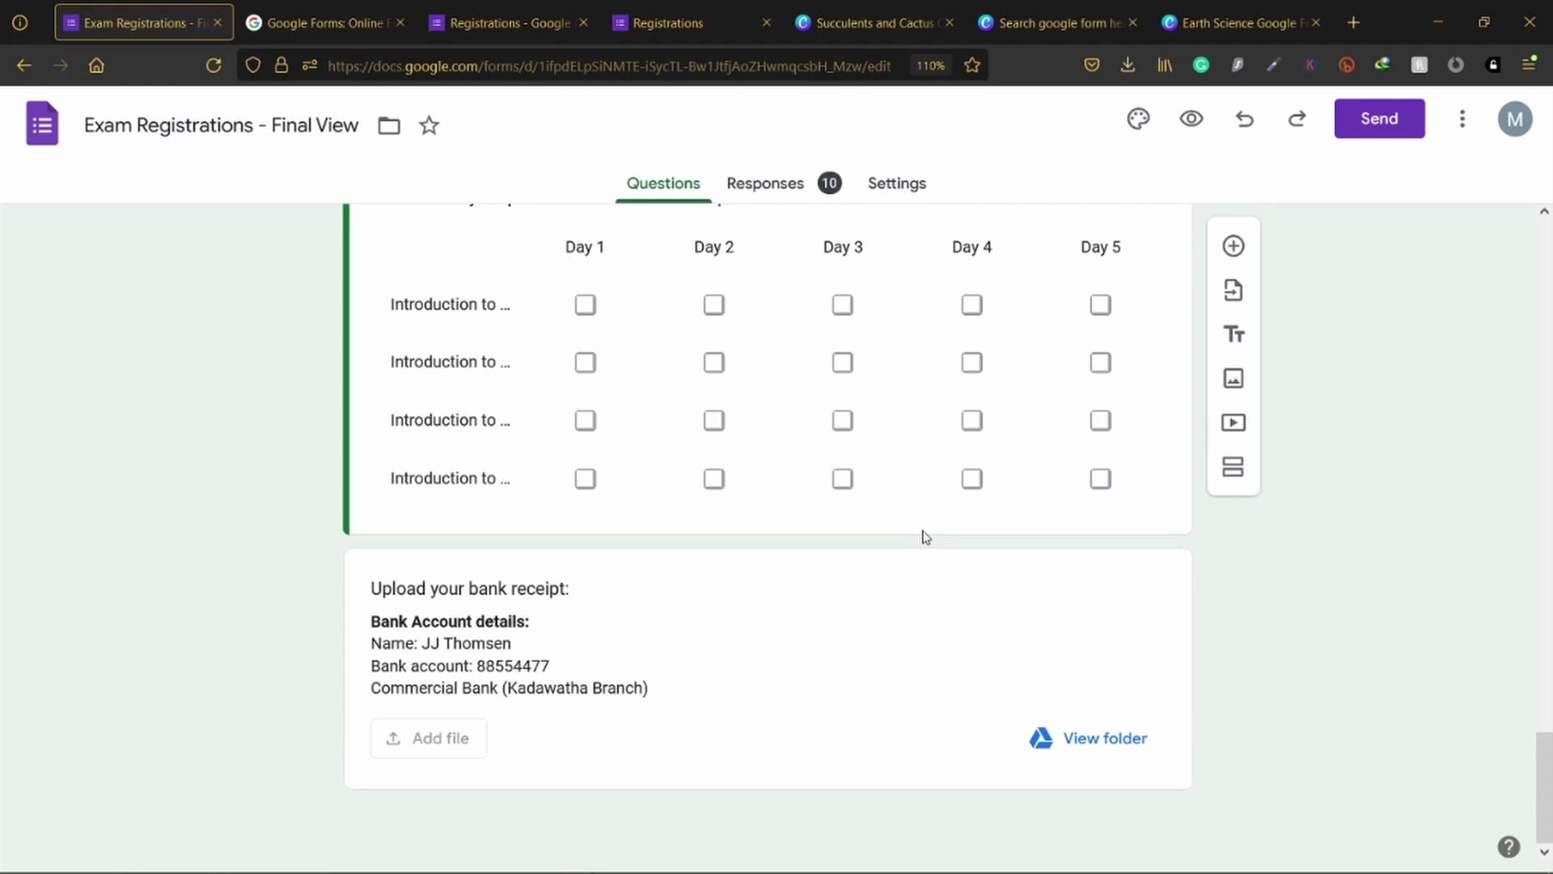
scroll(923, 526, up, 10)
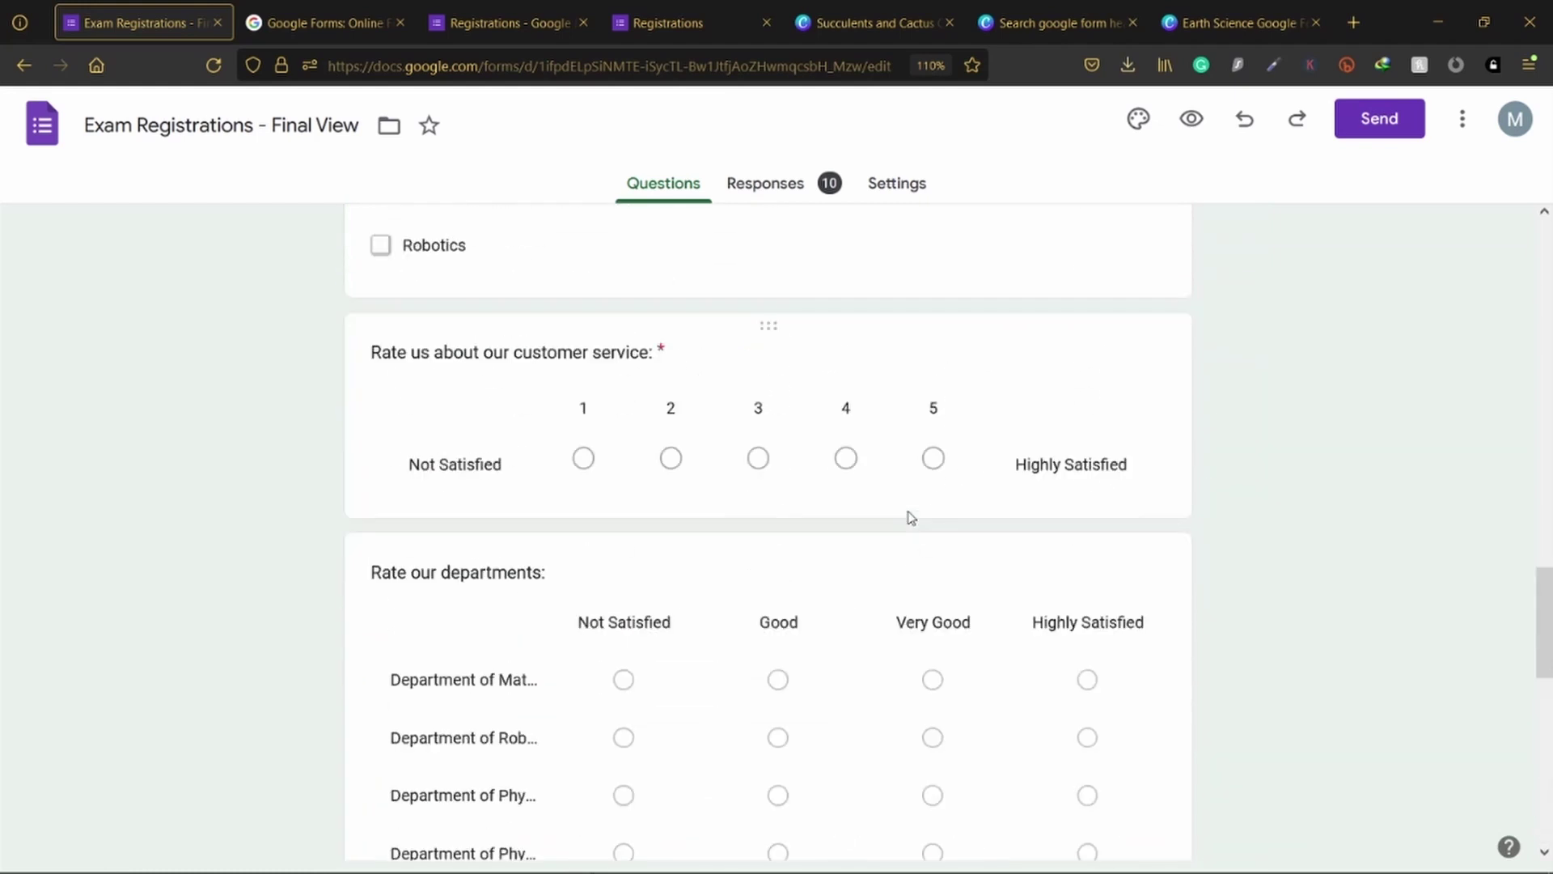
scroll(970, 494, up, 5)
scroll(1283, 444, up, 4)
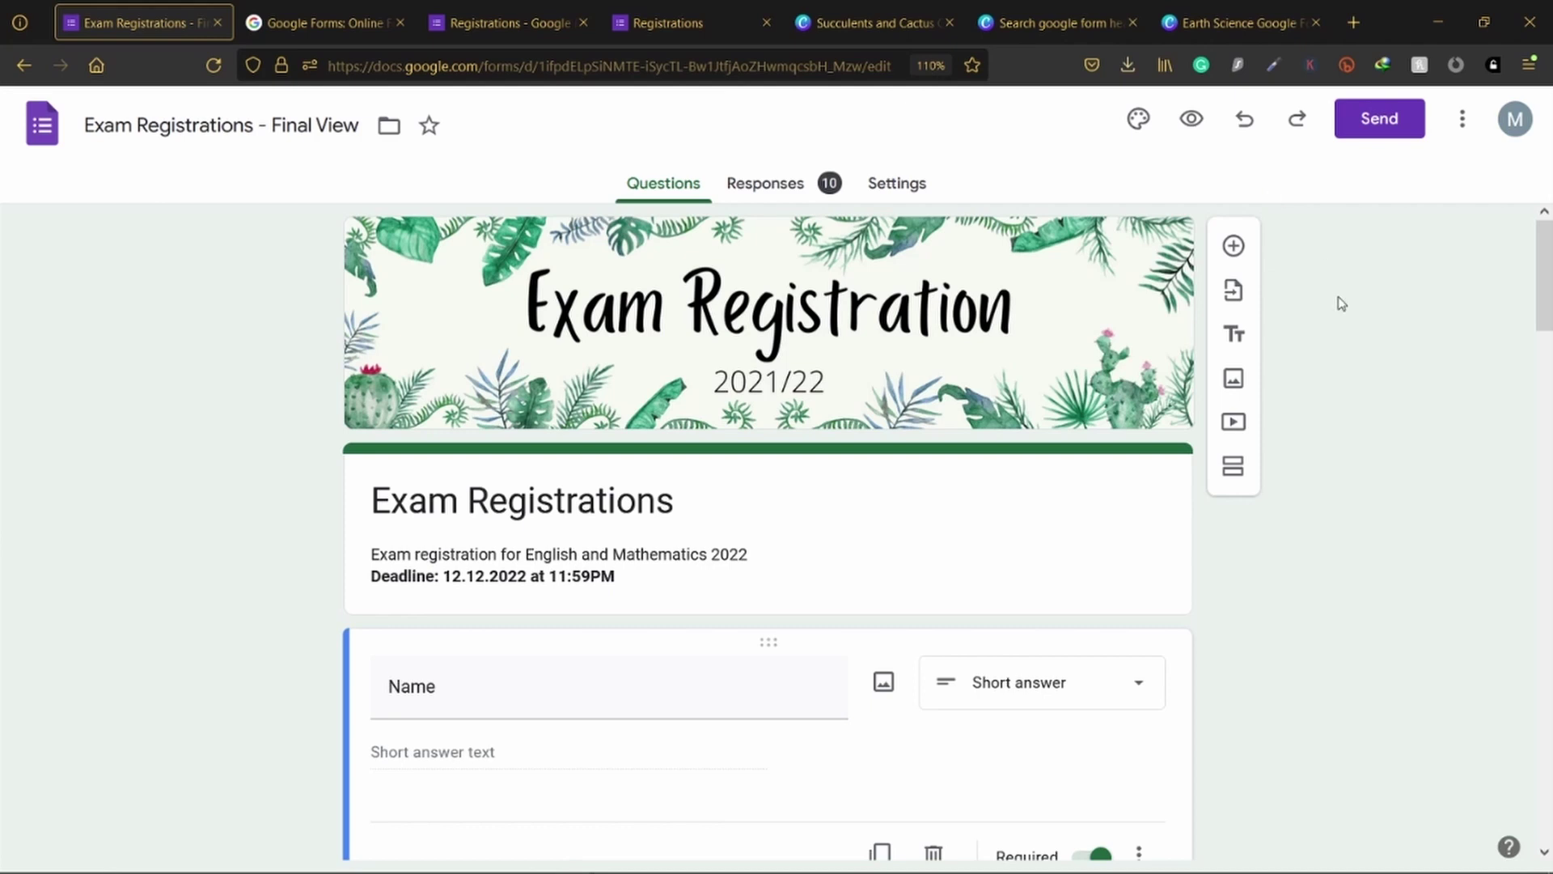
Step: Generate a shortened form link in the Send dialog, copy it, and close the dialog
click(1382, 120)
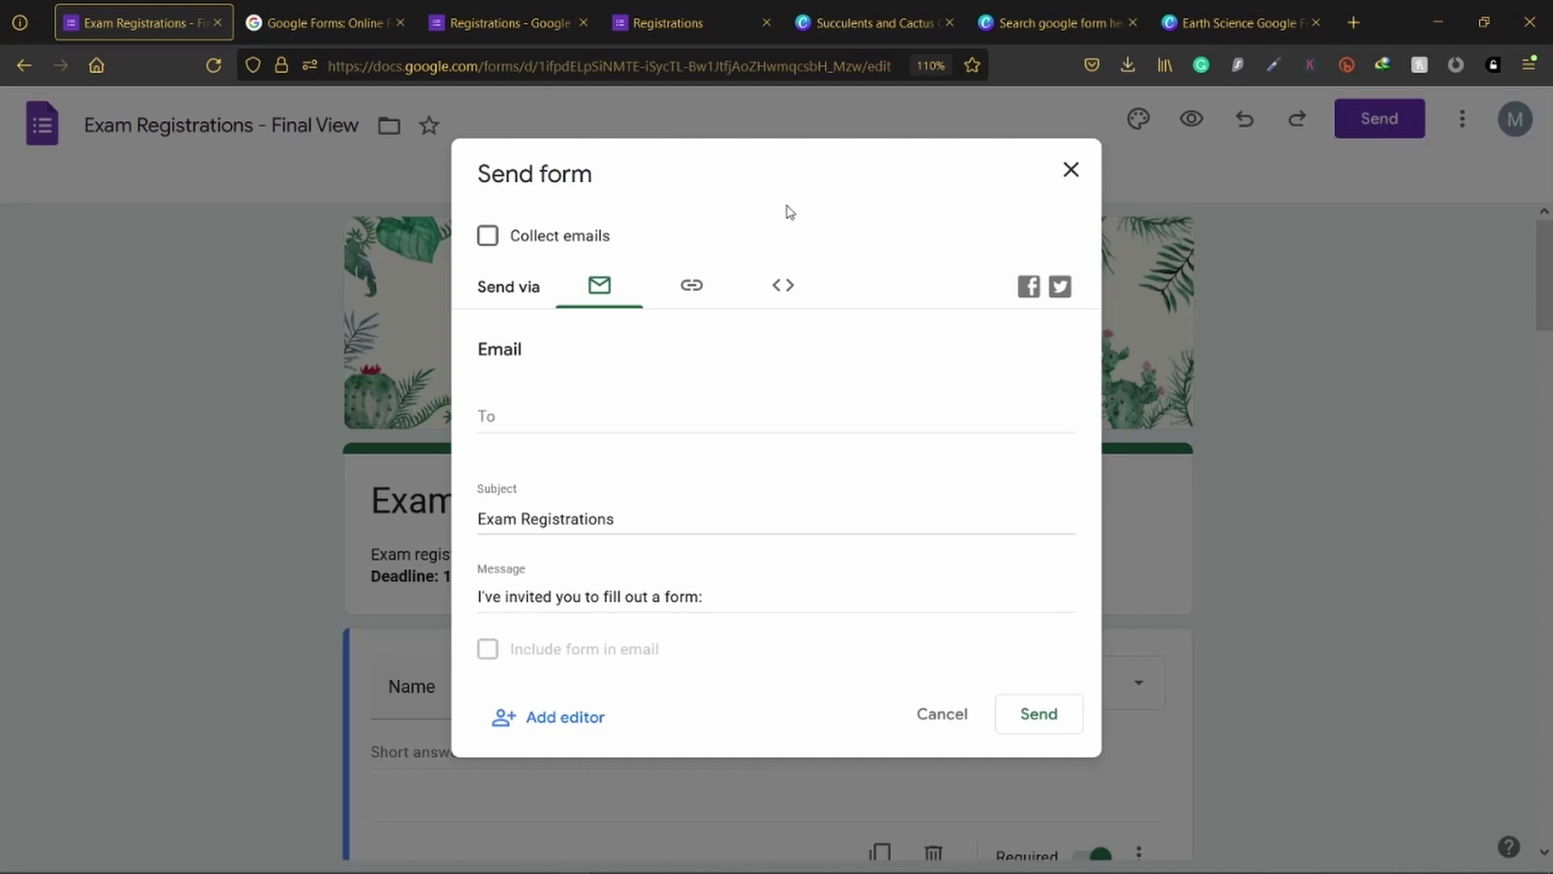
click(692, 289)
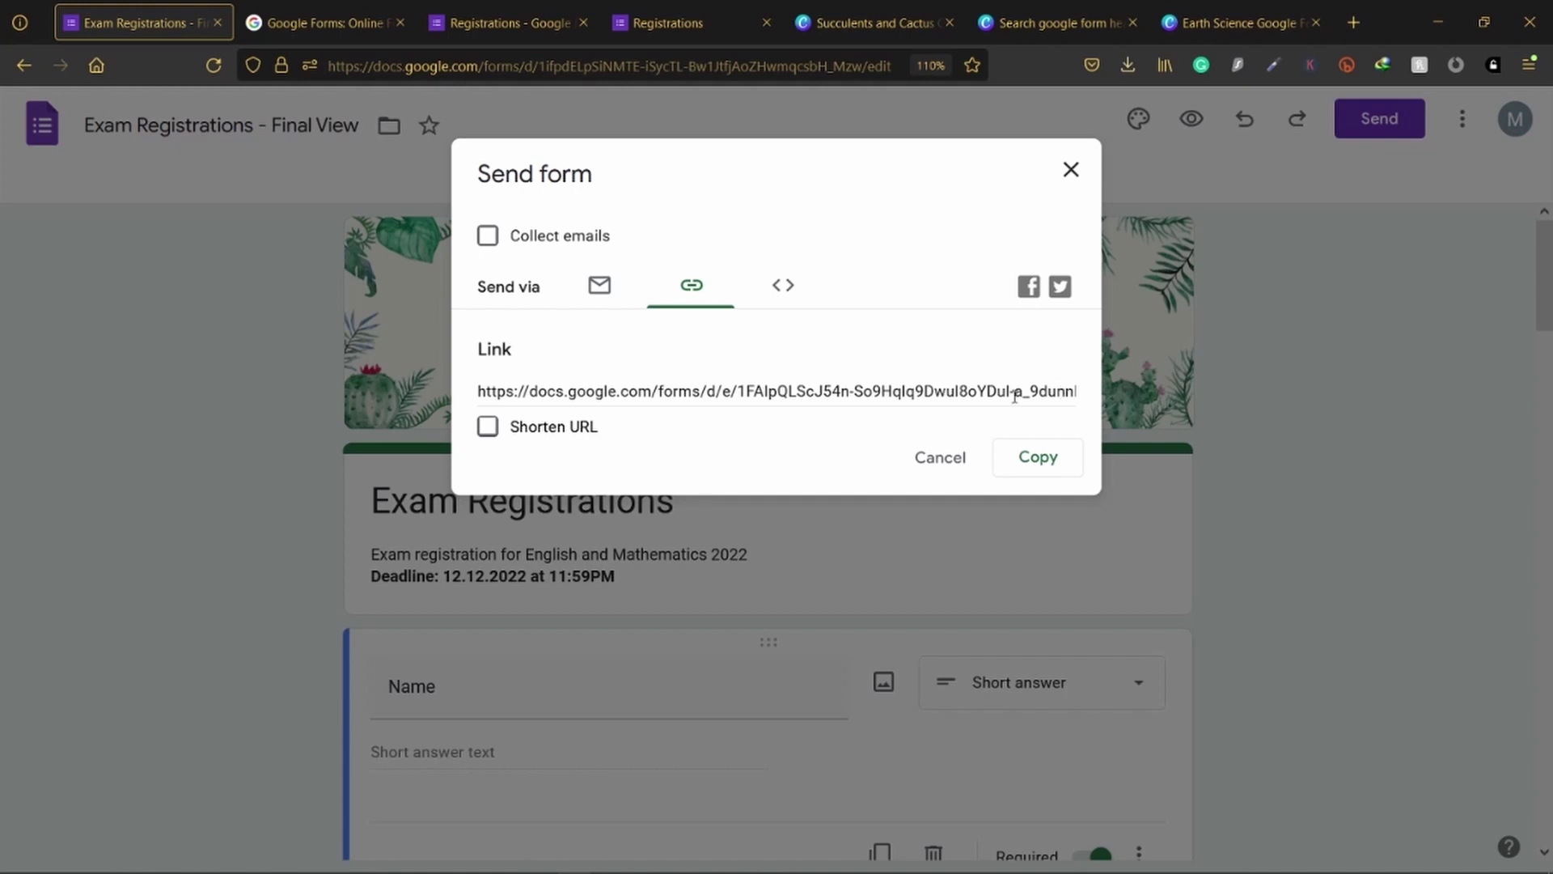
click(489, 428)
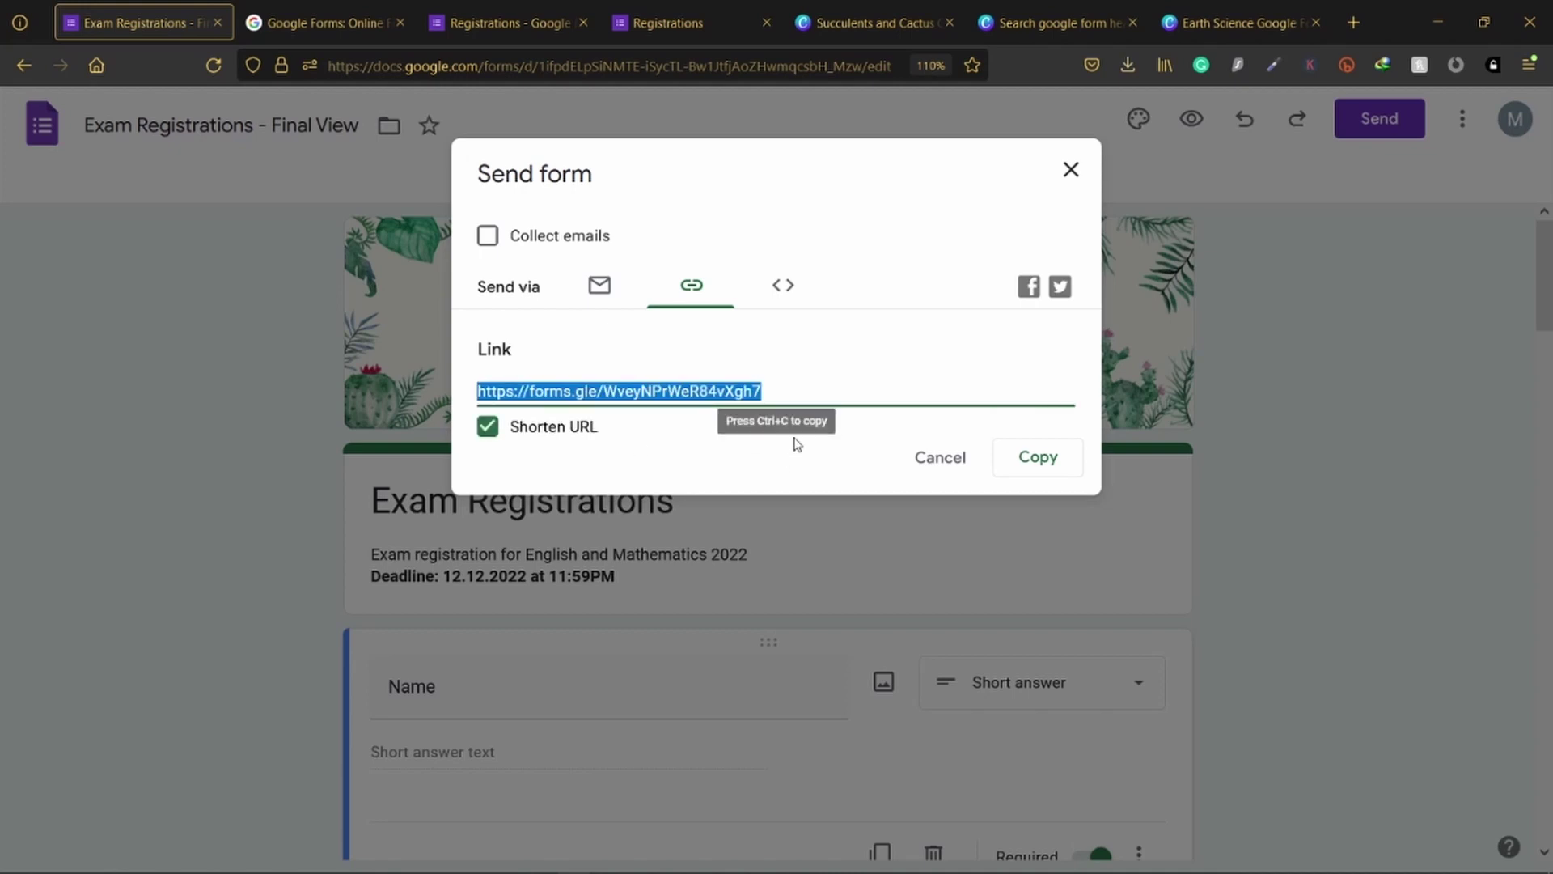
click(918, 416)
click(841, 398)
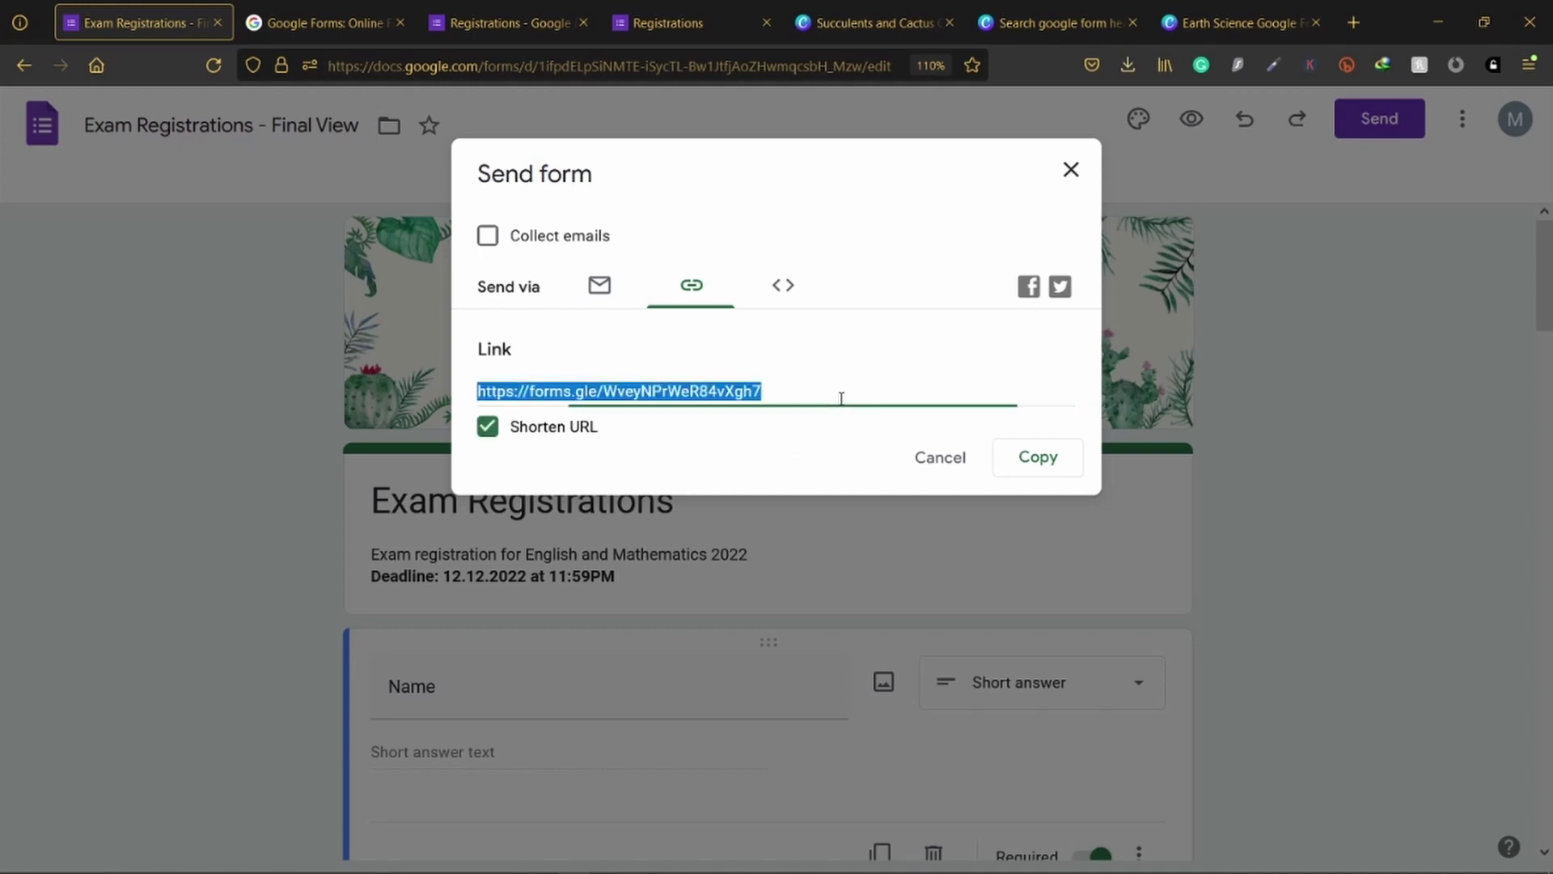
click(1058, 460)
click(1012, 437)
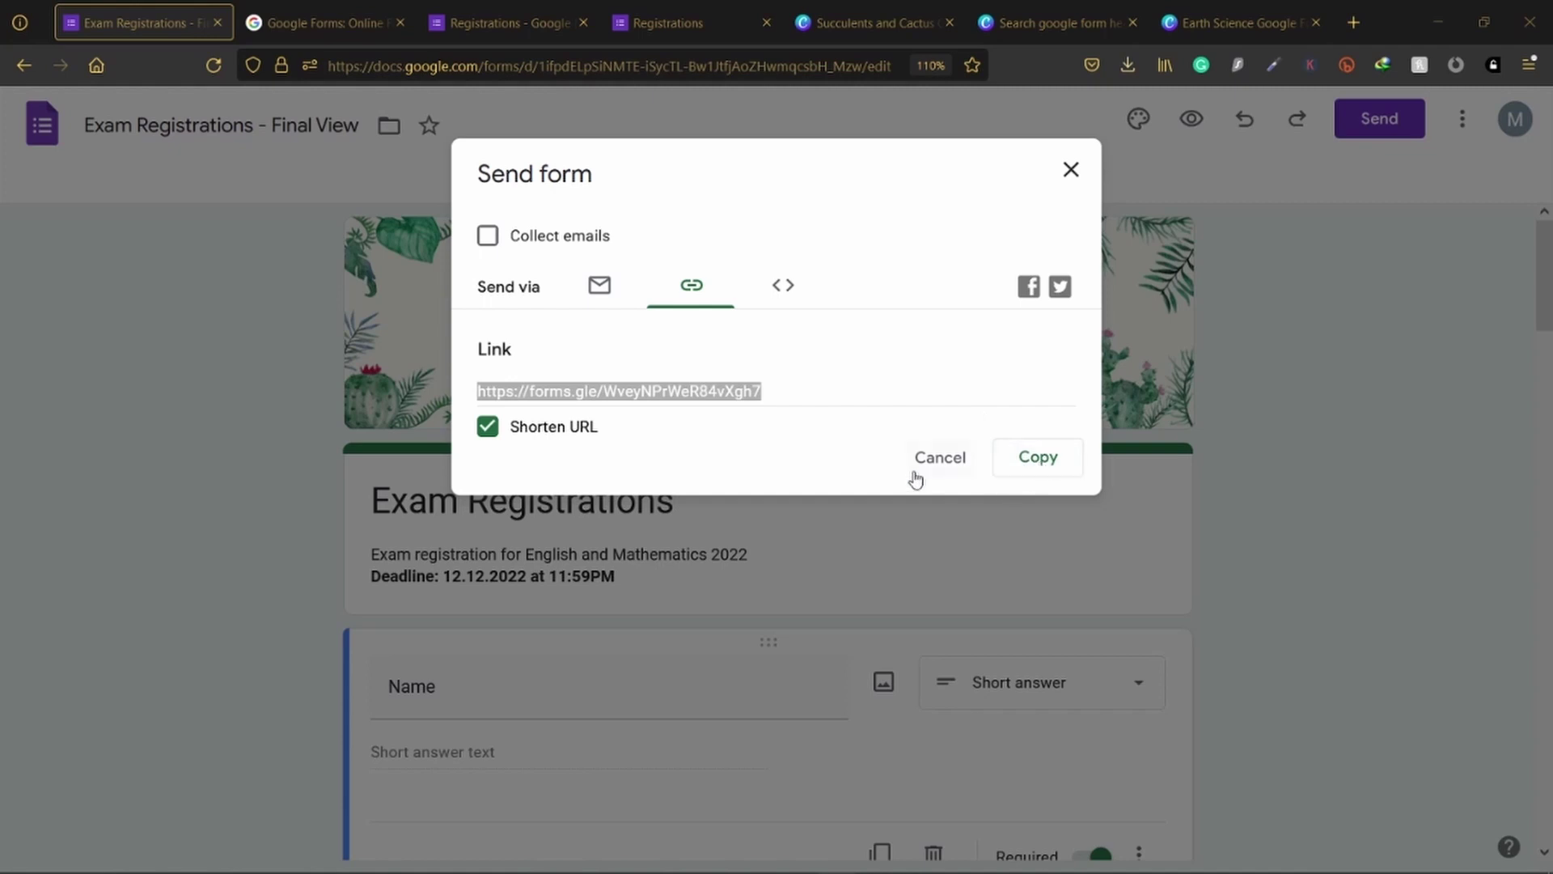
click(1300, 487)
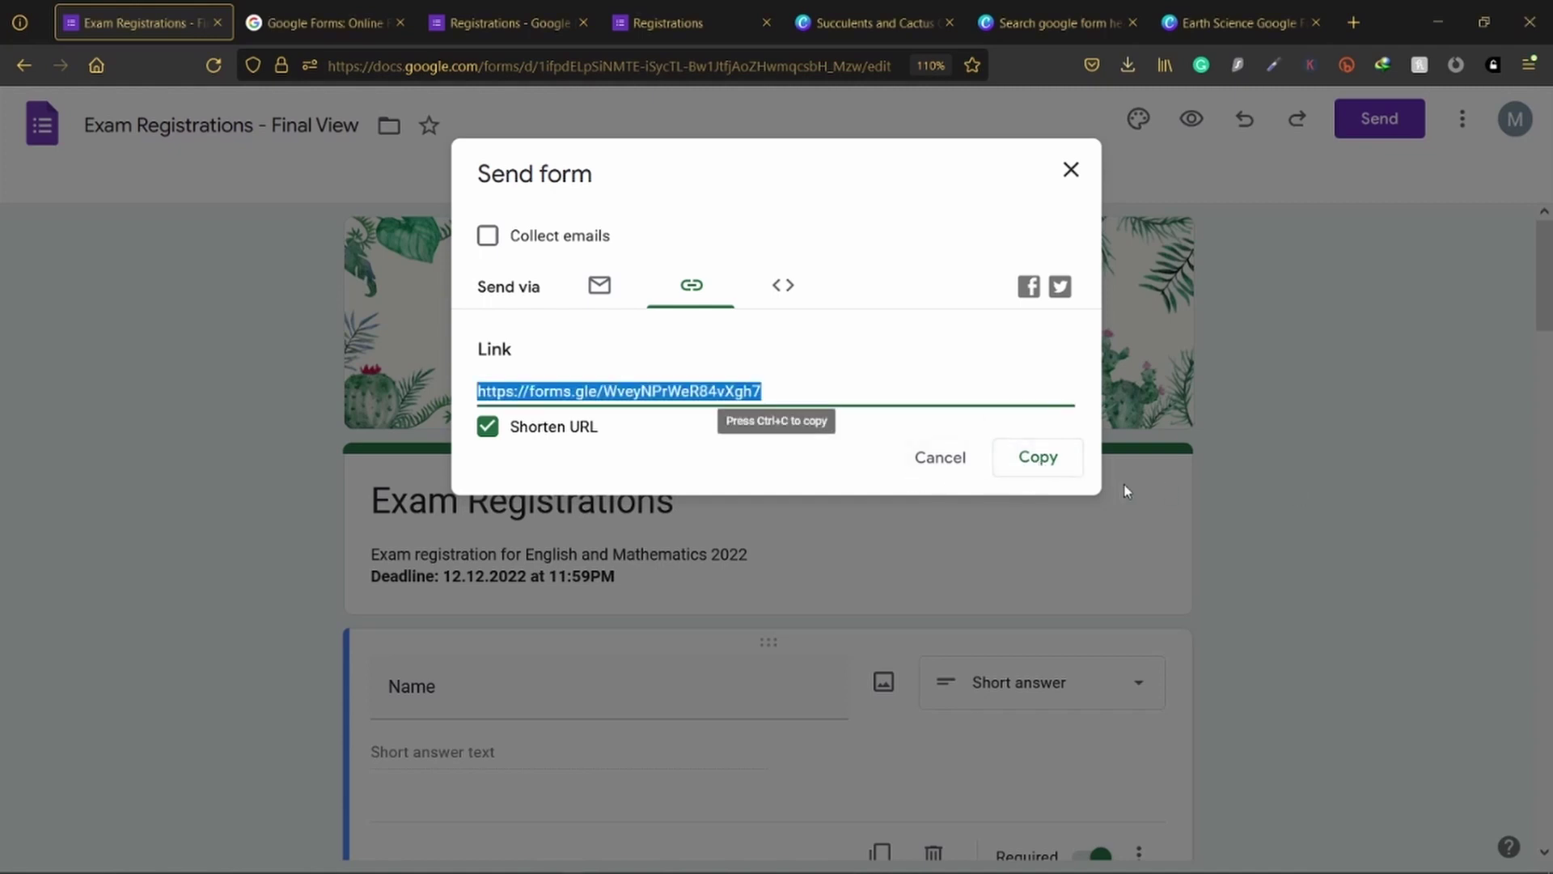
click(936, 466)
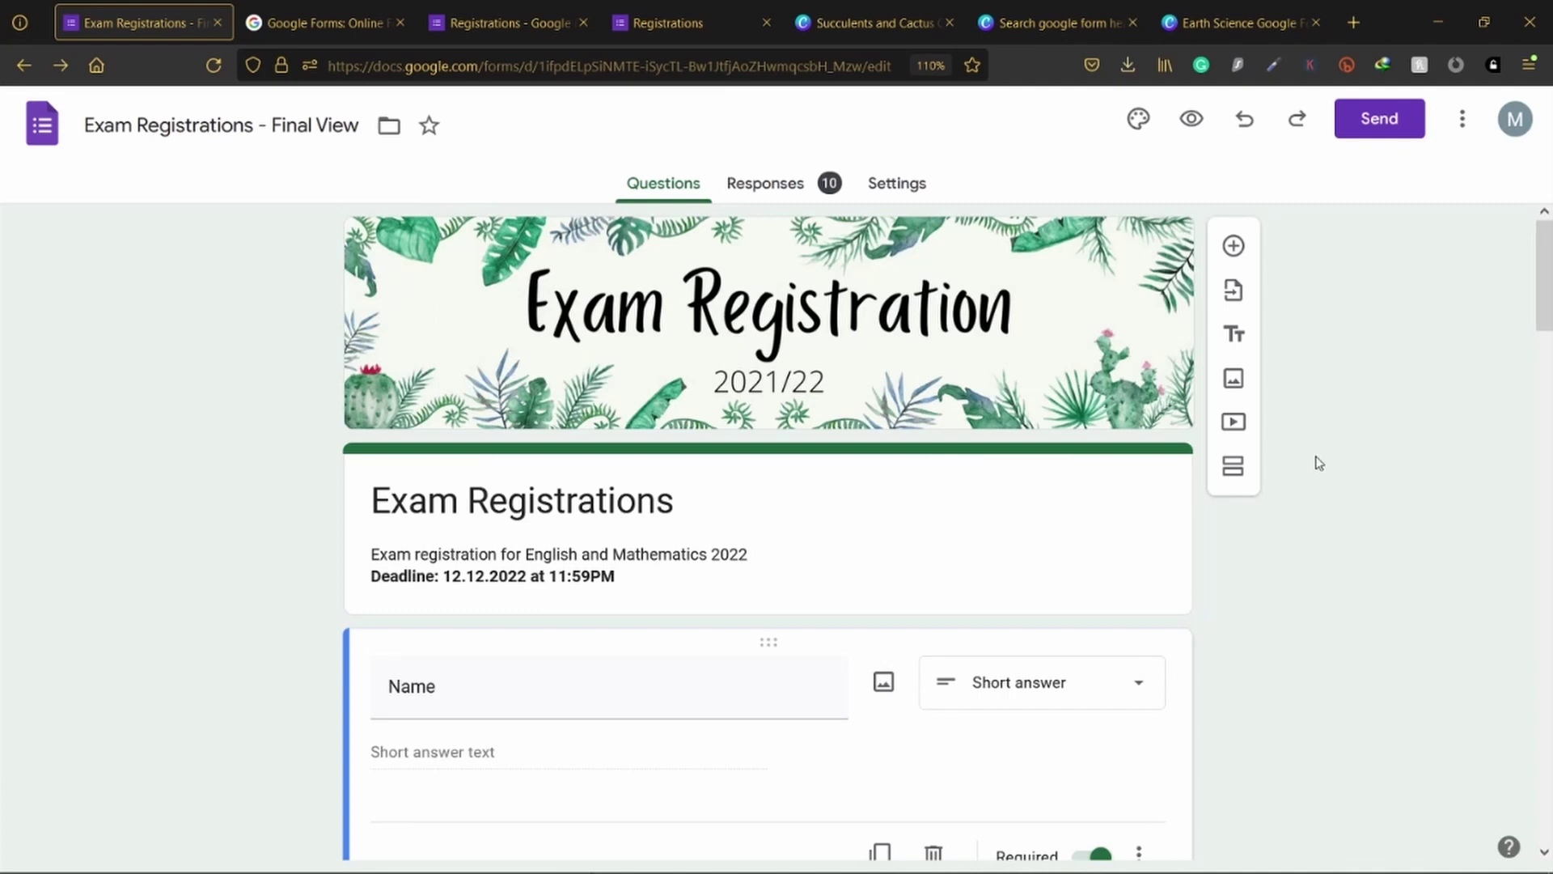
scroll(1319, 463, down, 5)
scroll(1327, 462, up, 5)
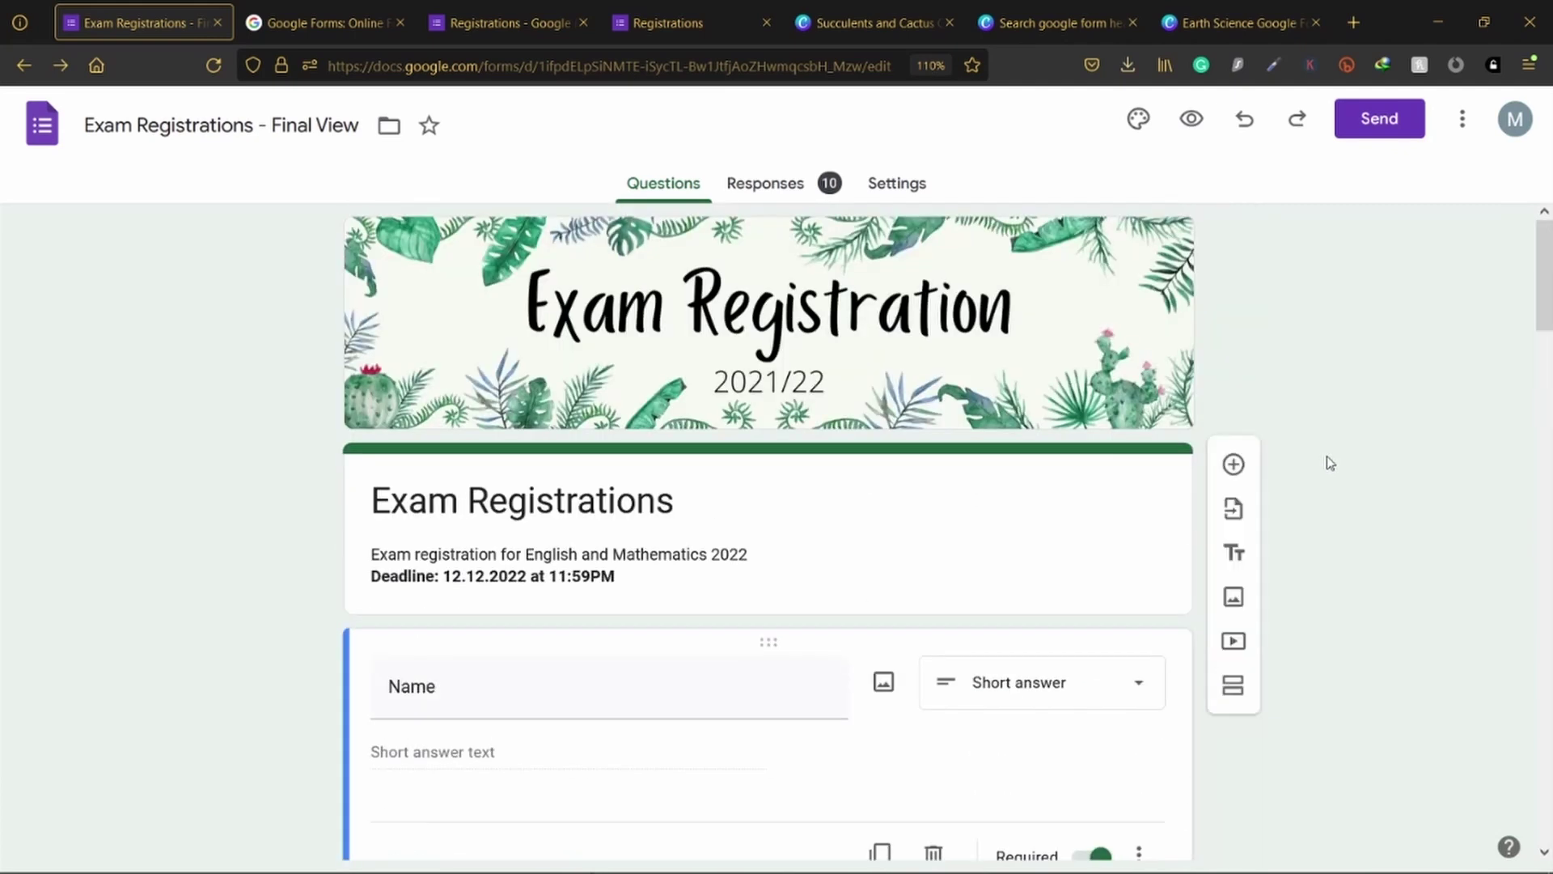